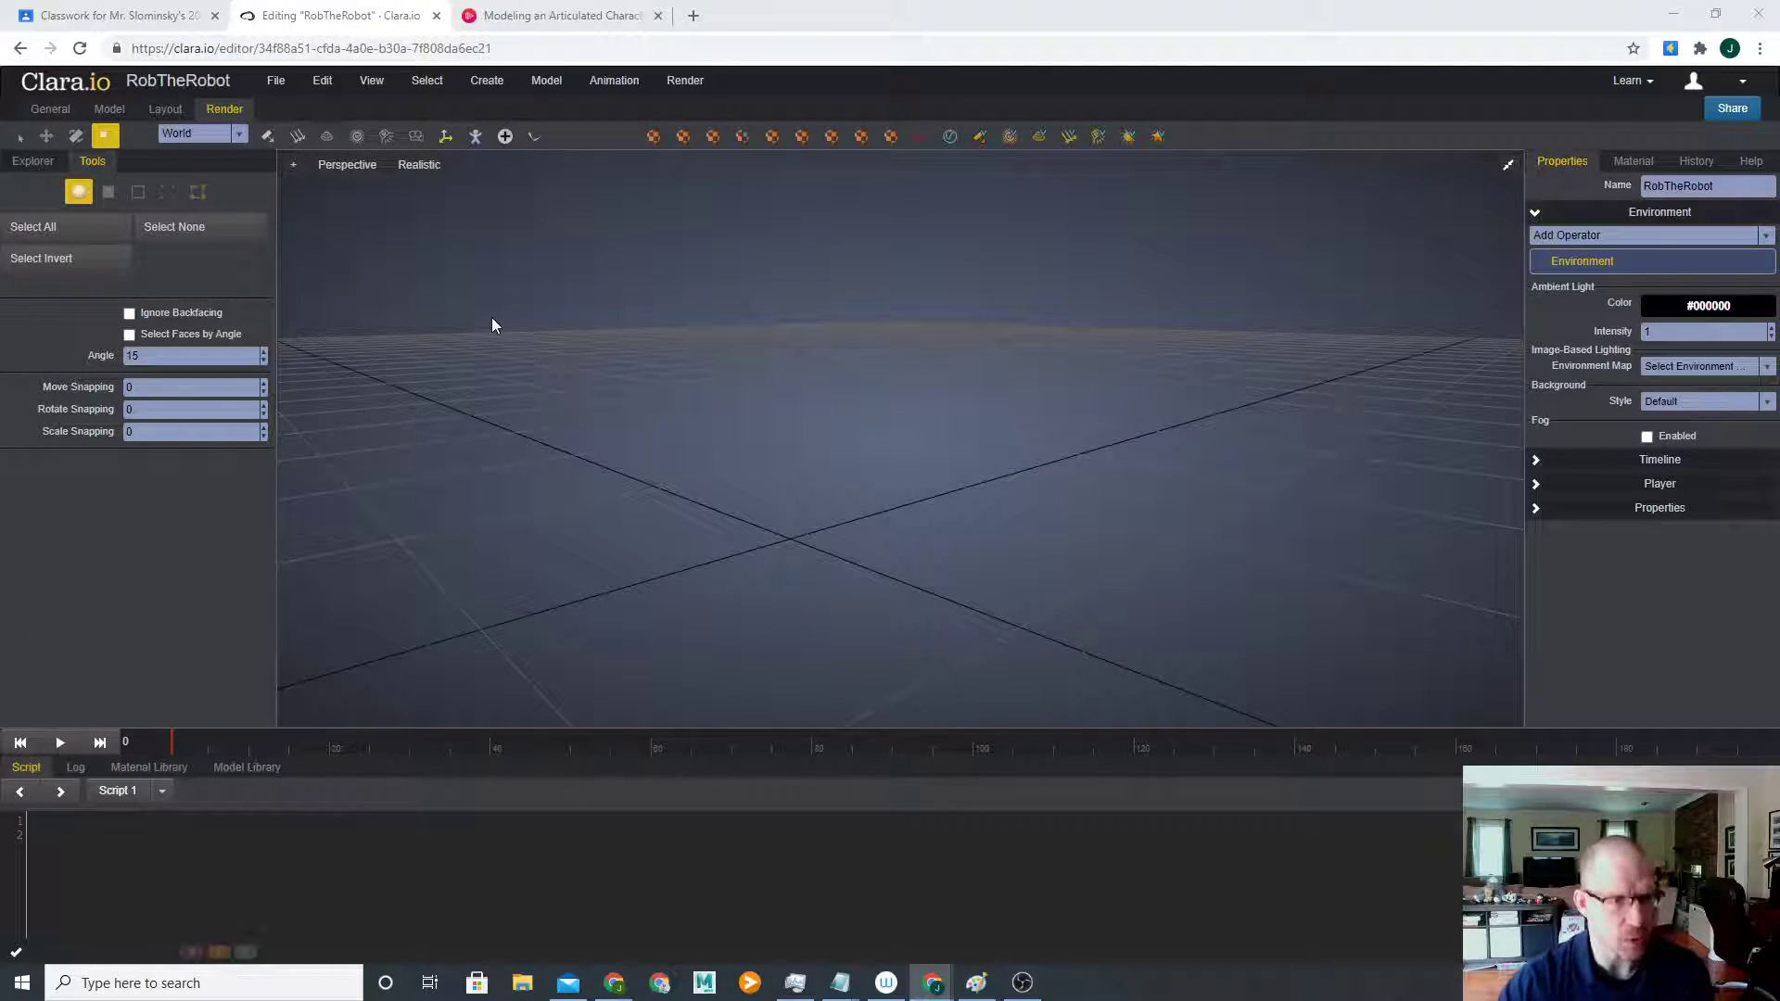
# - Create a cylinder at the origin and scale it down vertically into a thick disc
pyautogui.click(487, 81)
pyautogui.moveTo(501, 109)
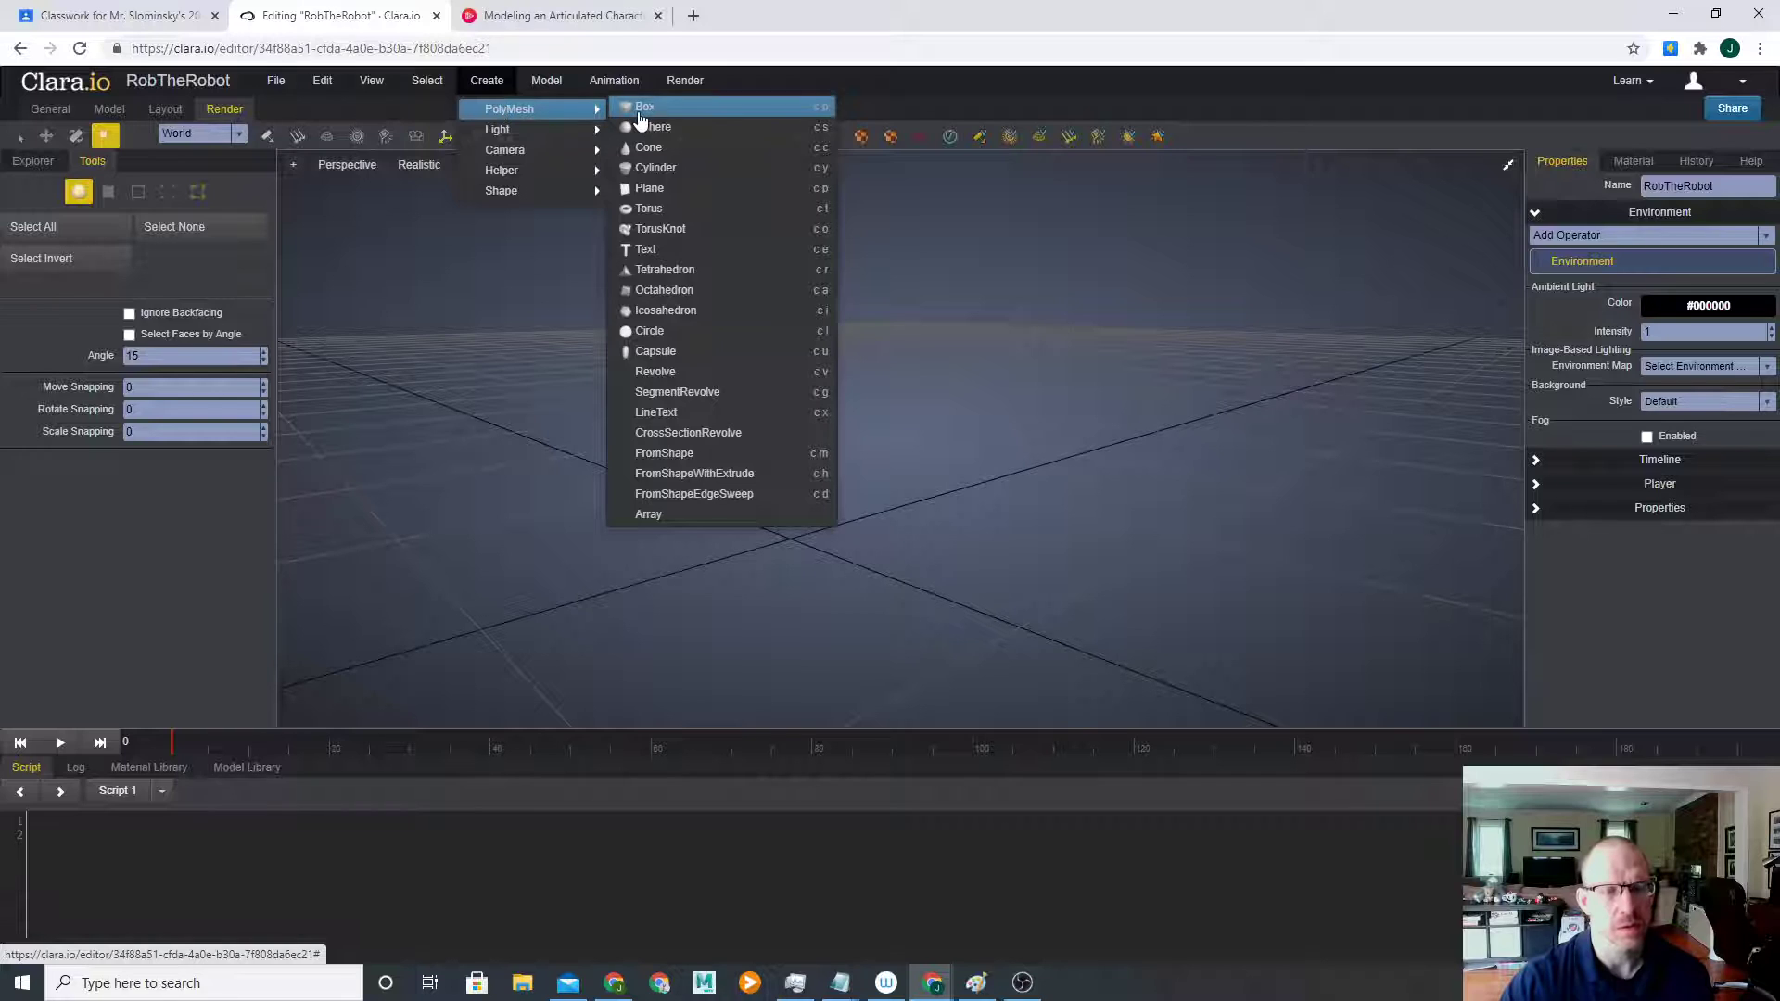
pyautogui.click(695, 175)
pyautogui.moveTo(813, 426); pyautogui.dragTo(783, 349, button='middle')
pyautogui.moveTo(757, 333); pyautogui.dragTo(755, 519)
pyautogui.moveTo(1072, 414); pyautogui.dragTo(900, 366, button='middle')
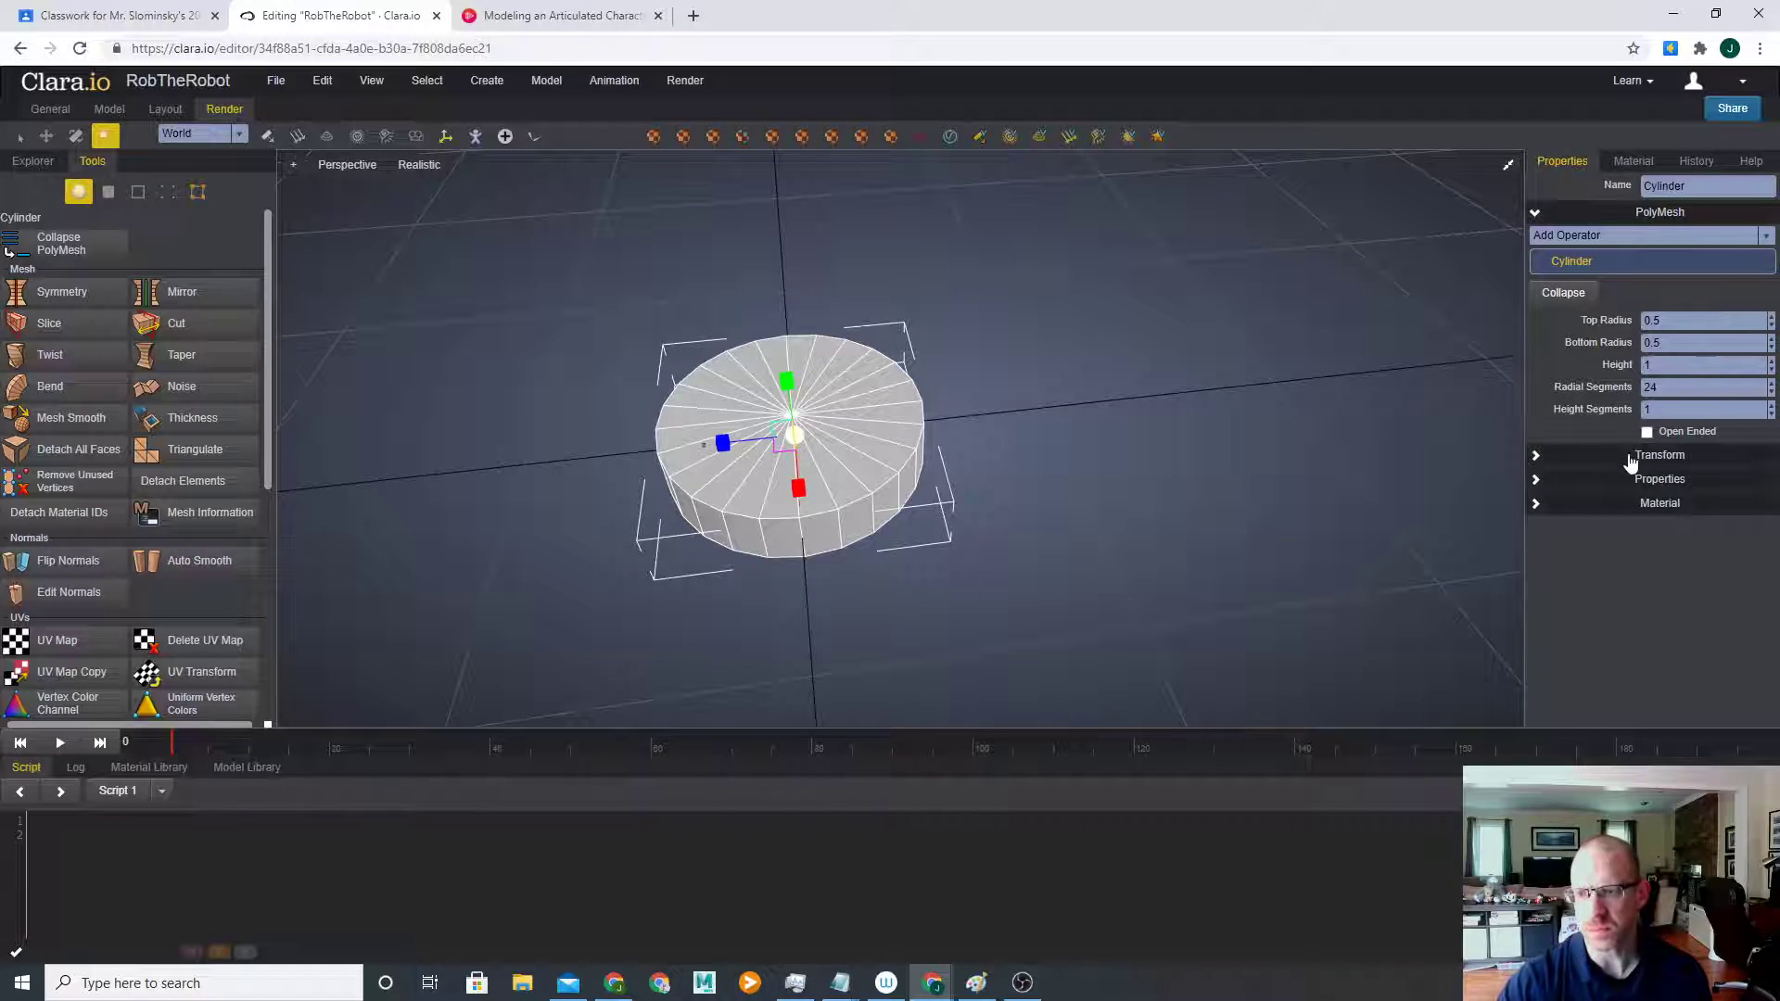
# - Set the cylinder's radial segments to 8
pyautogui.click(1614, 479)
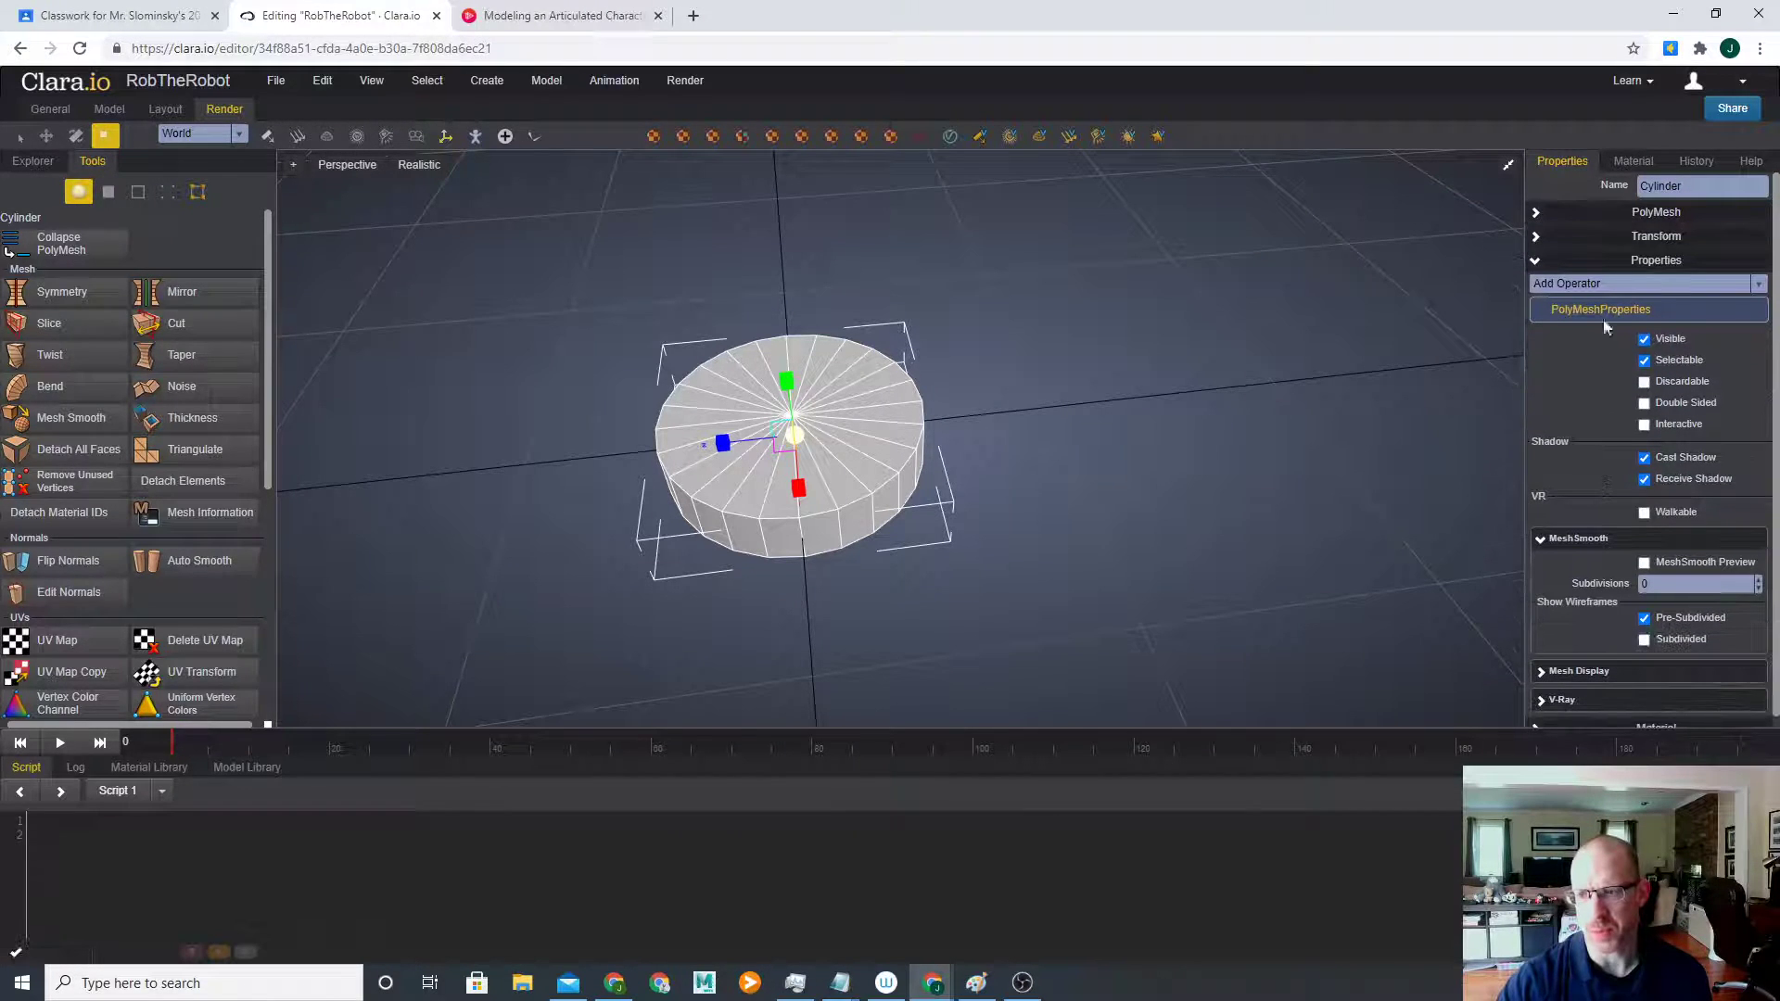
pyautogui.click(1602, 261)
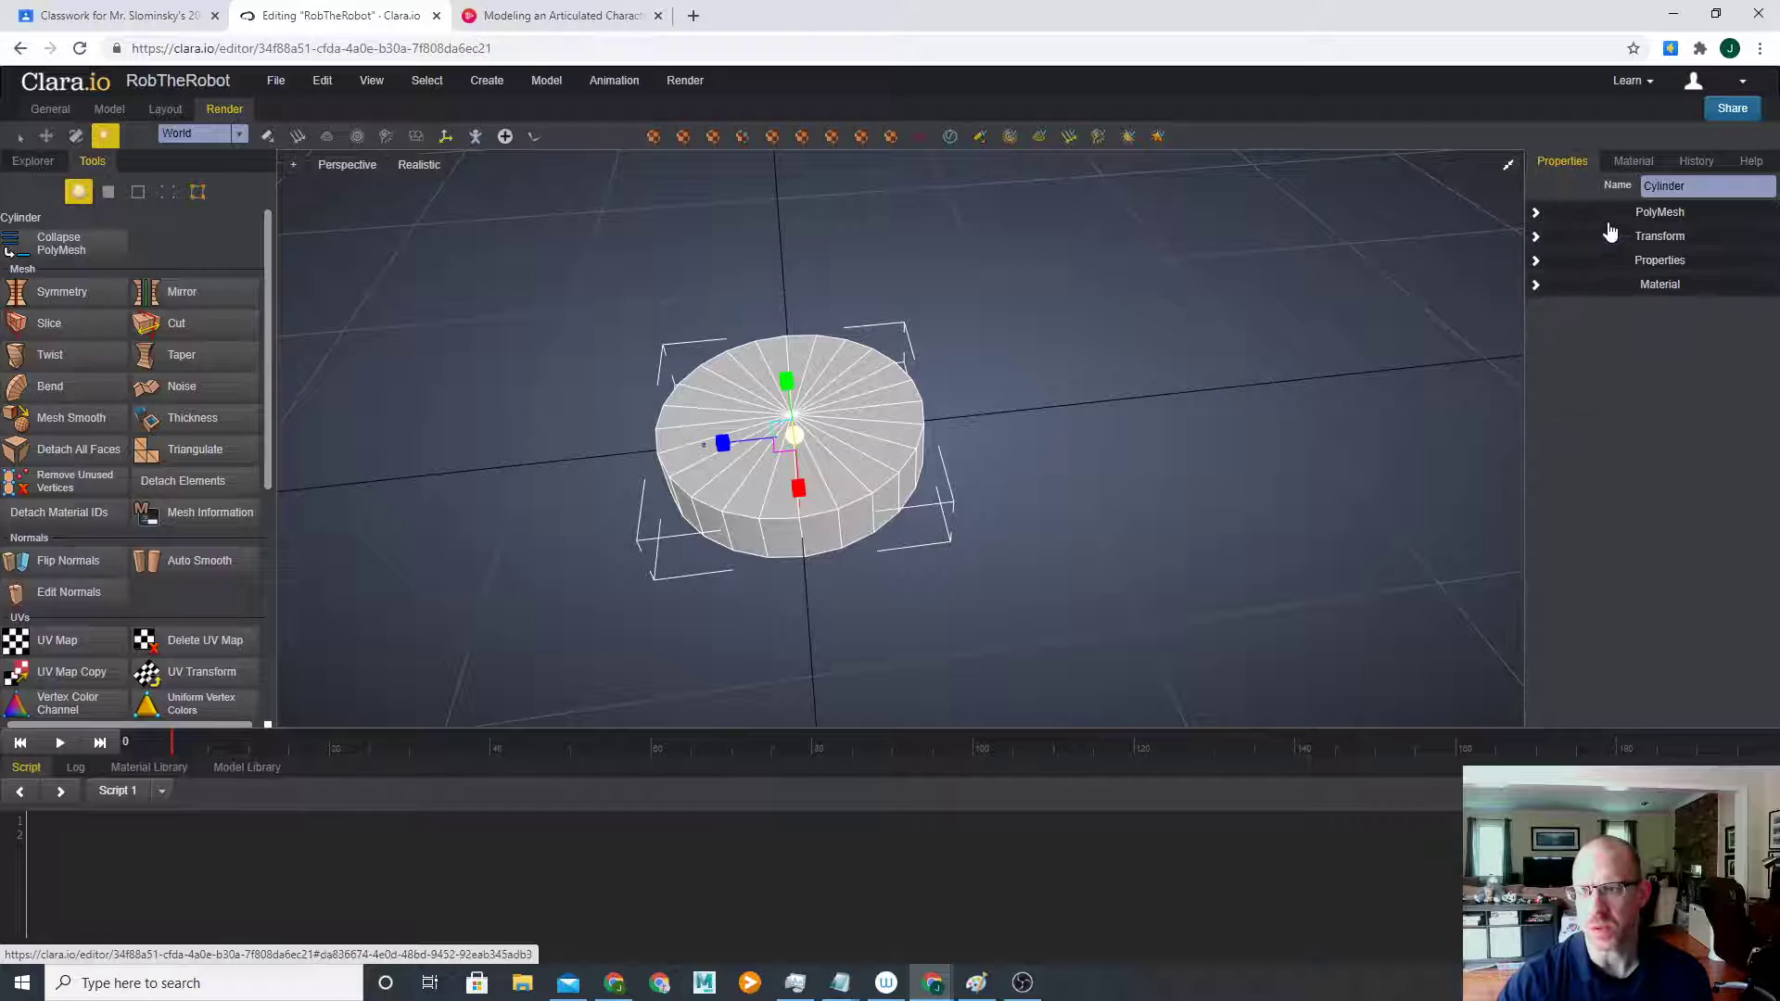
pyautogui.click(1611, 219)
pyautogui.doubleClick(1679, 386)
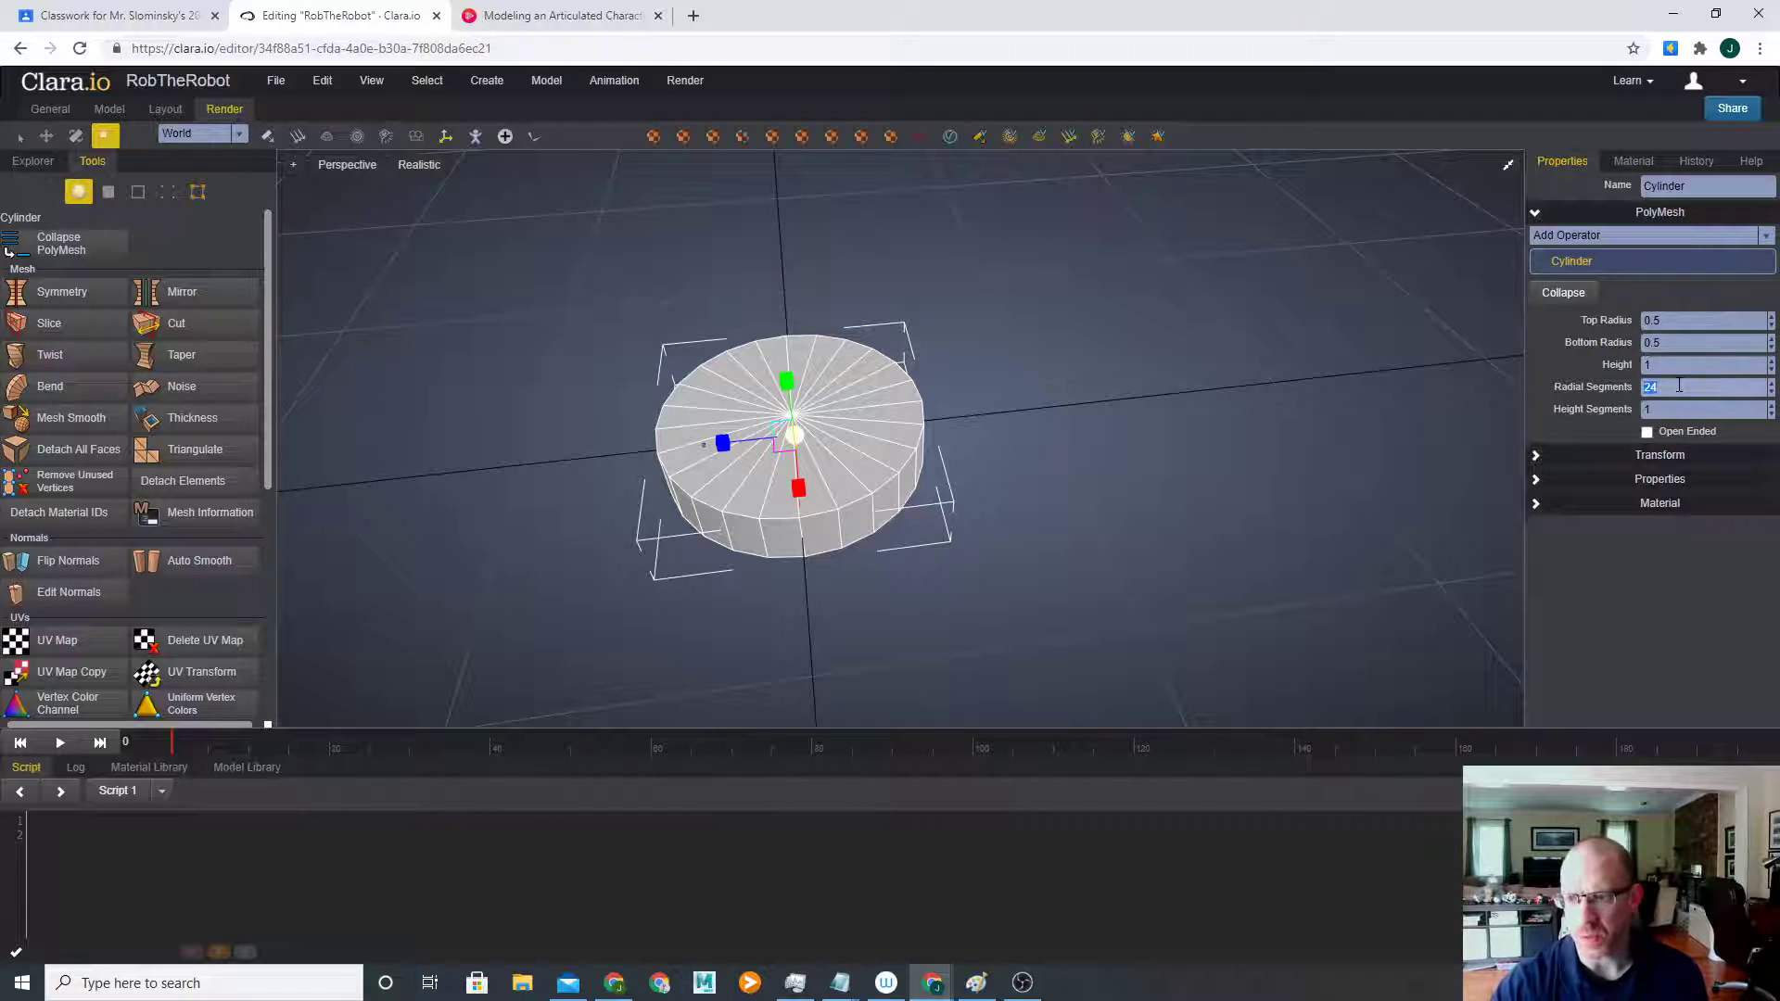
pyautogui.write('8')
# - Flatten the front of the octagonal cylinder by scaling three adjacent vertical edges along X to 0.0001
pyautogui.moveTo(986, 508); pyautogui.dragTo(851, 483)
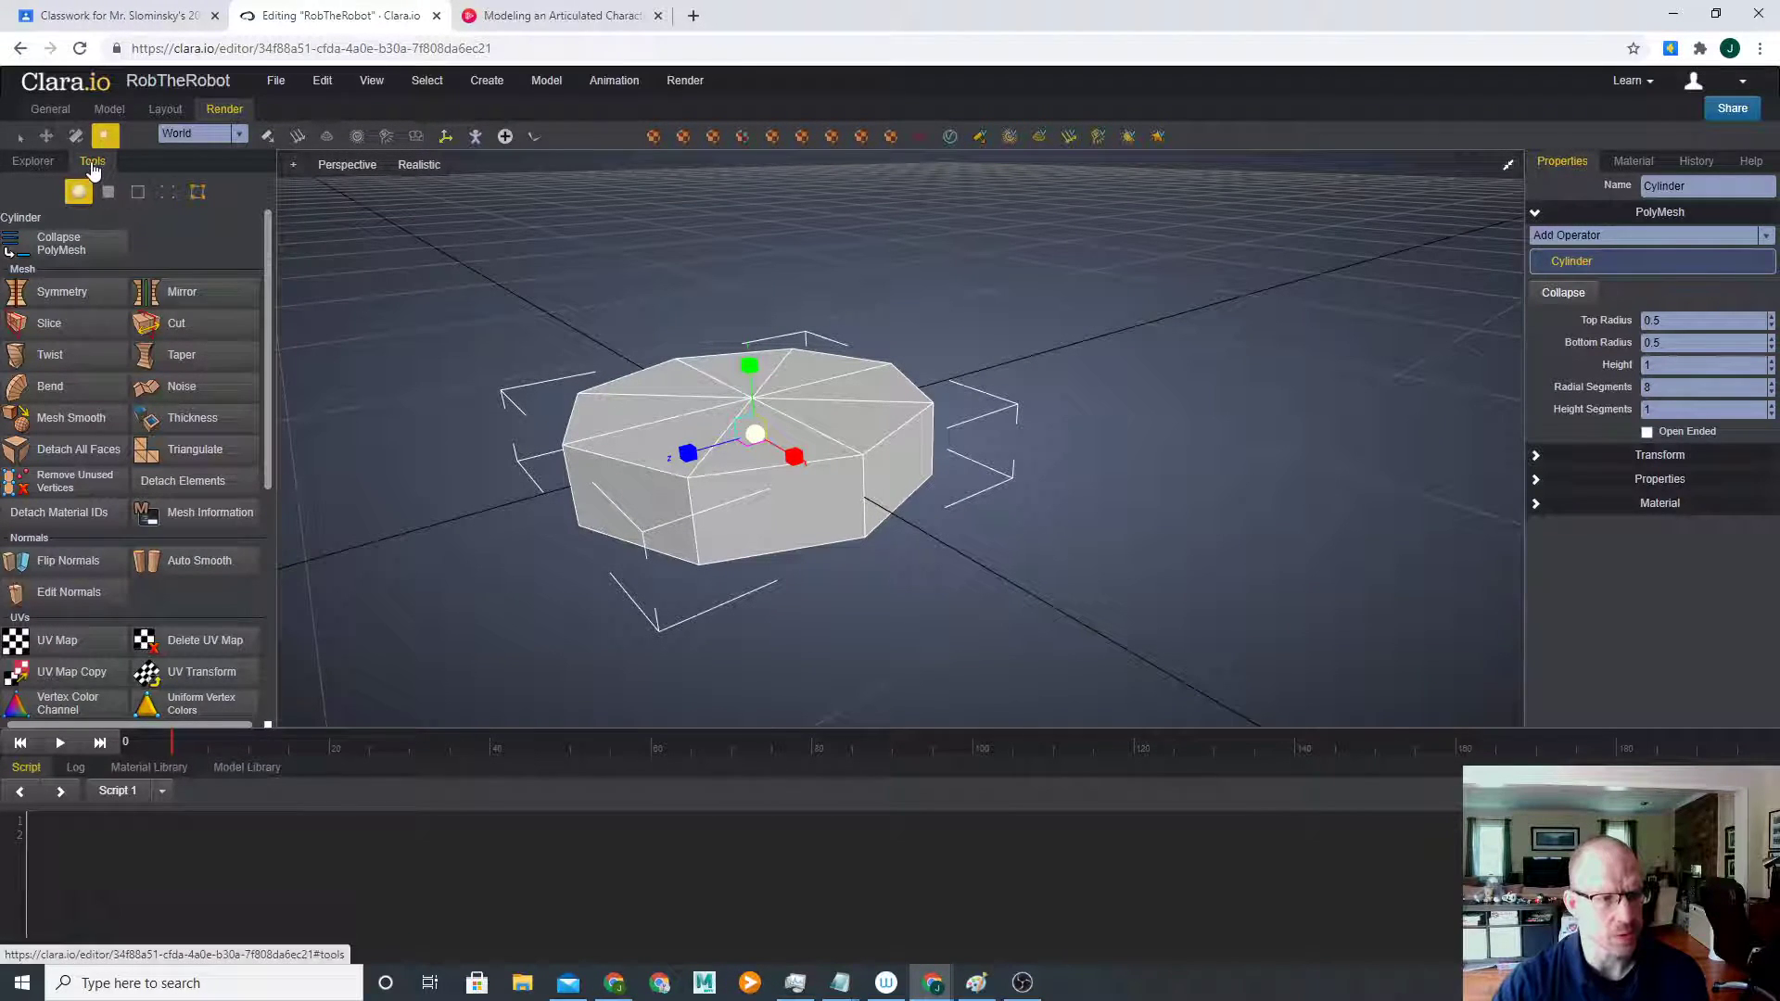
pyautogui.click(138, 191)
pyautogui.click(867, 499)
pyautogui.moveTo(1157, 627); pyautogui.dragTo(1118, 683, button='right')
pyautogui.keyDown('shift'); pyautogui.click(868, 531); pyautogui.keyUp('shift')
pyautogui.keyDown('shift'); pyautogui.click(1004, 496); pyautogui.keyUp('shift')
pyautogui.moveTo(932, 530); pyautogui.dragTo(523, 436)
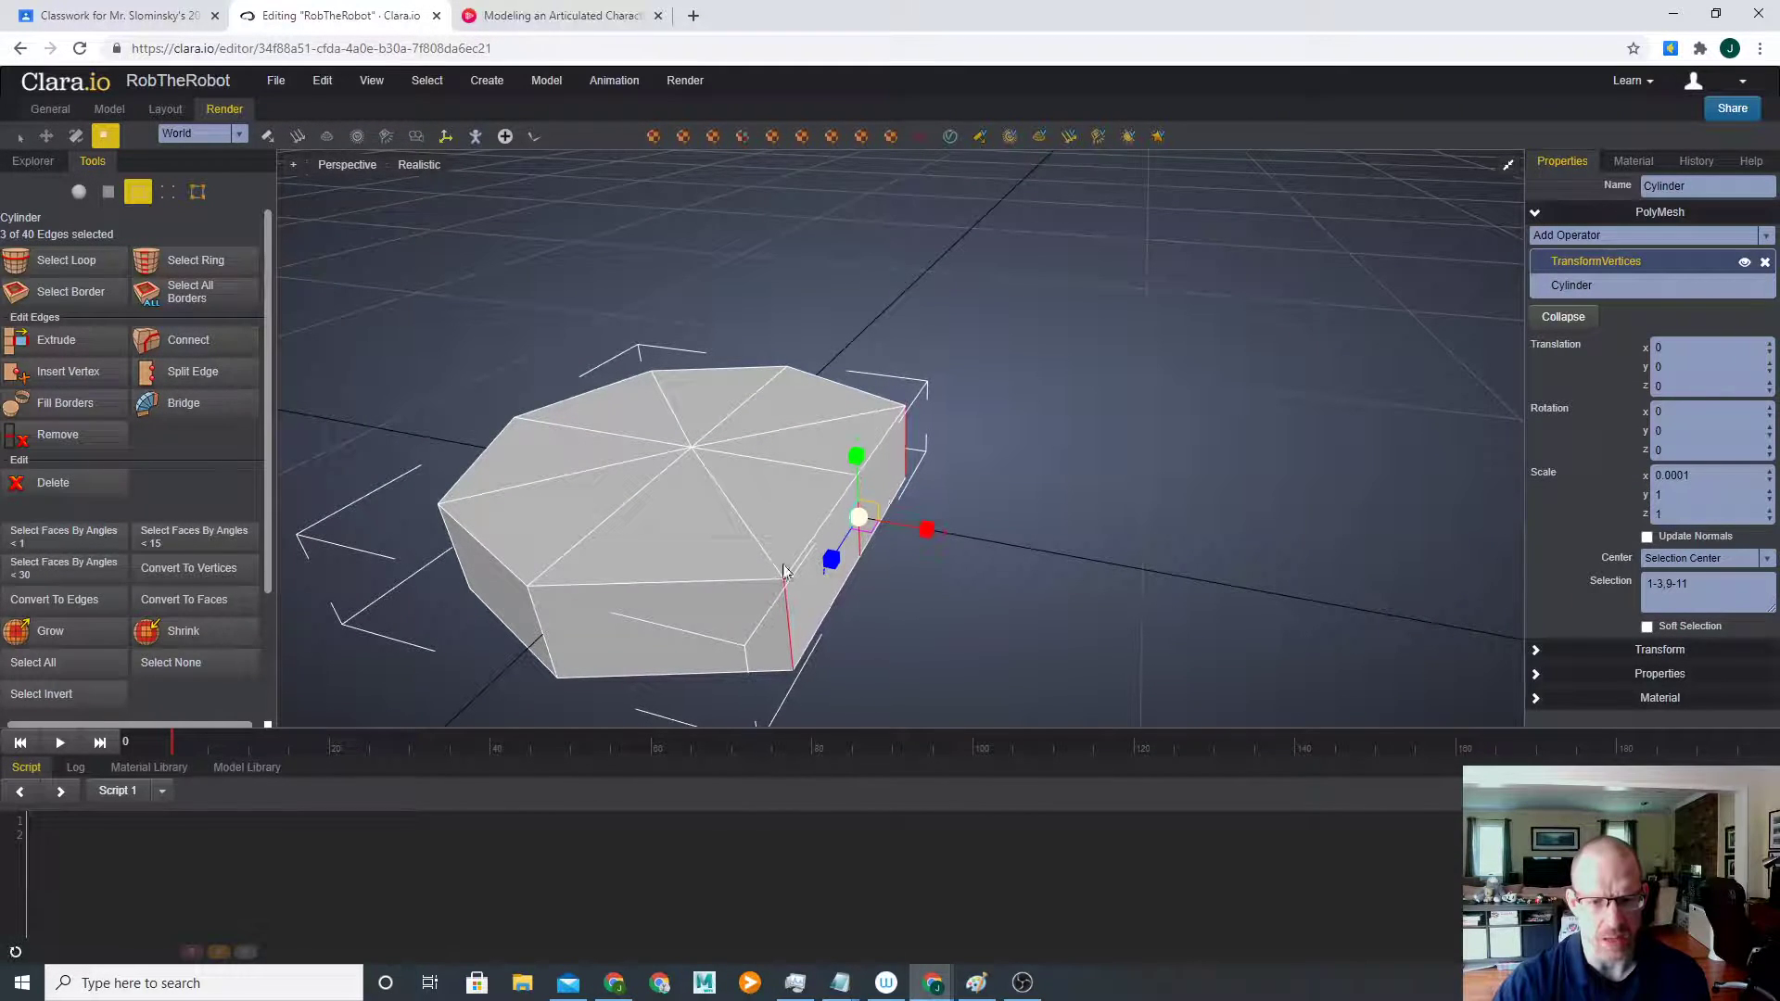
pyautogui.moveTo(1130, 562); pyautogui.dragTo(1059, 624, button='right')
pyautogui.click(747, 653)
pyautogui.moveTo(747, 653); pyautogui.dragTo(818, 636, button='right')
pyautogui.keyDown('shift'); pyautogui.click(758, 620); pyautogui.keyUp('shift')
pyautogui.keyDown('shift'); pyautogui.click(1065, 607); pyautogui.keyUp('shift')
pyautogui.moveTo(965, 684); pyautogui.dragTo(1040, 739, button='right')
pyautogui.moveTo(981, 646); pyautogui.dragTo(691, 531)
pyautogui.moveTo(819, 588); pyautogui.dragTo(989, 492, button='right')
pyautogui.click(1104, 632)
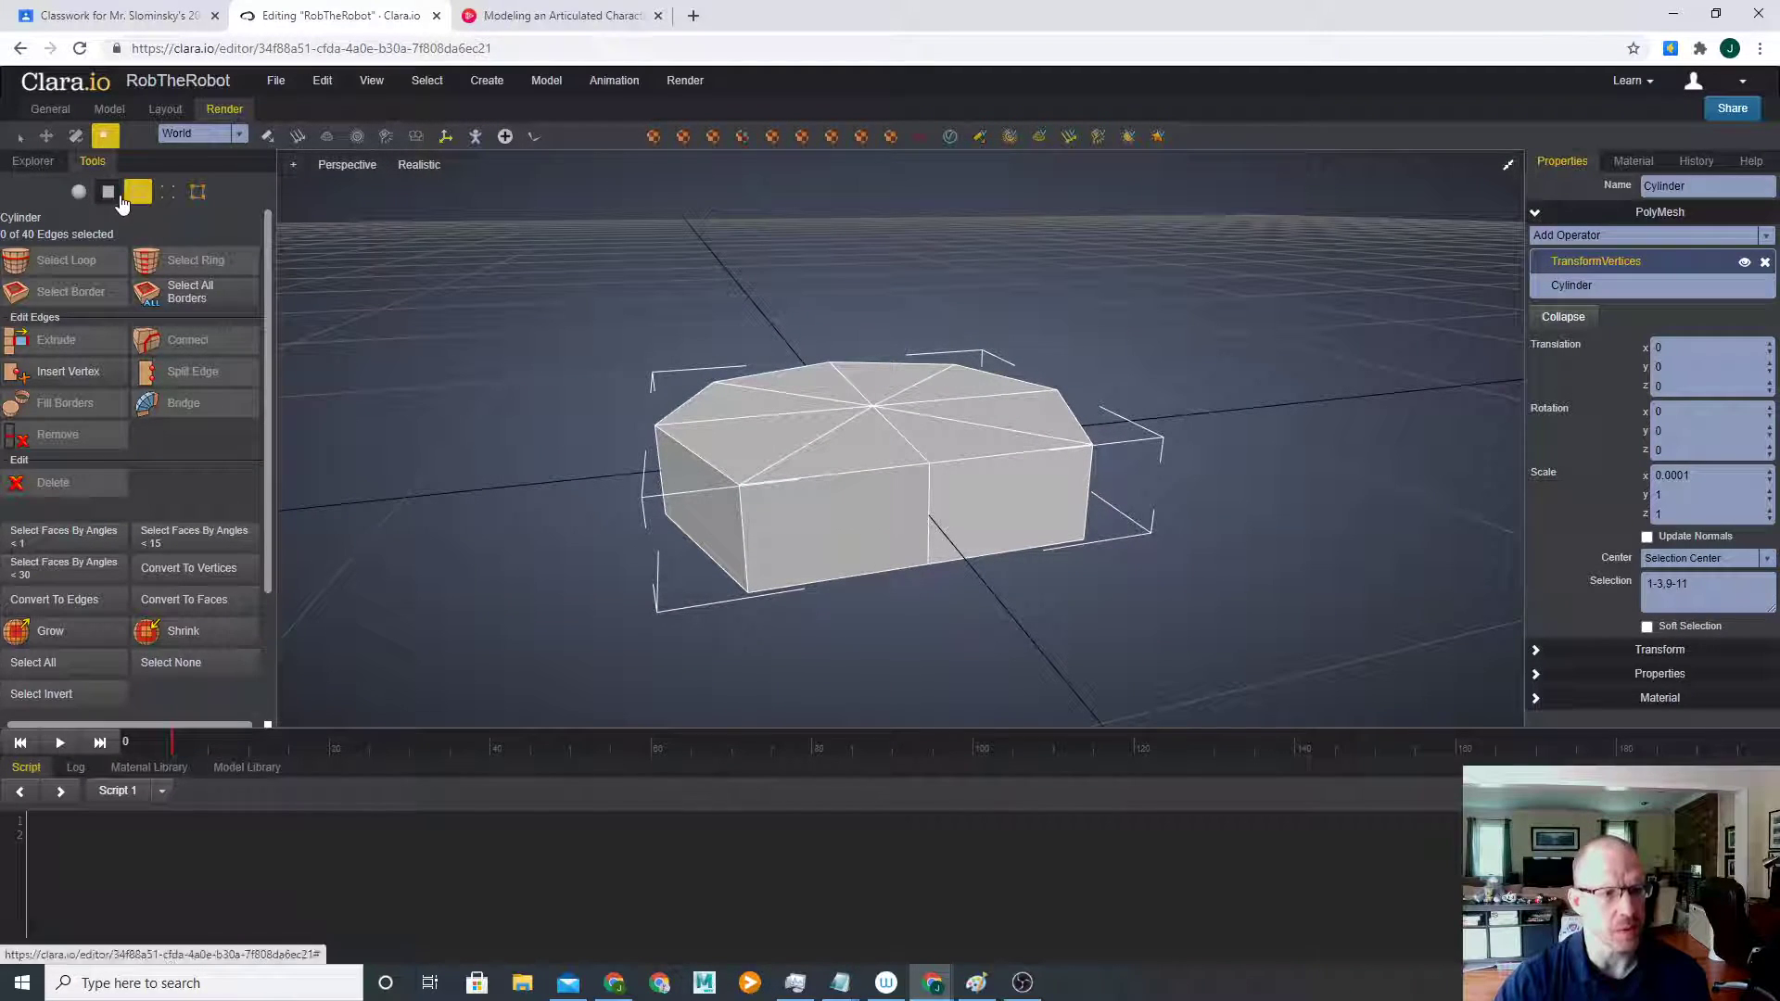
# - Extrude the two flat front faces of the cylinder inward with a length of -0.06
pyautogui.click(107, 191)
pyautogui.click(860, 549)
pyautogui.keyDown('shift'); pyautogui.click(1010, 515); pyautogui.keyUp('shift')
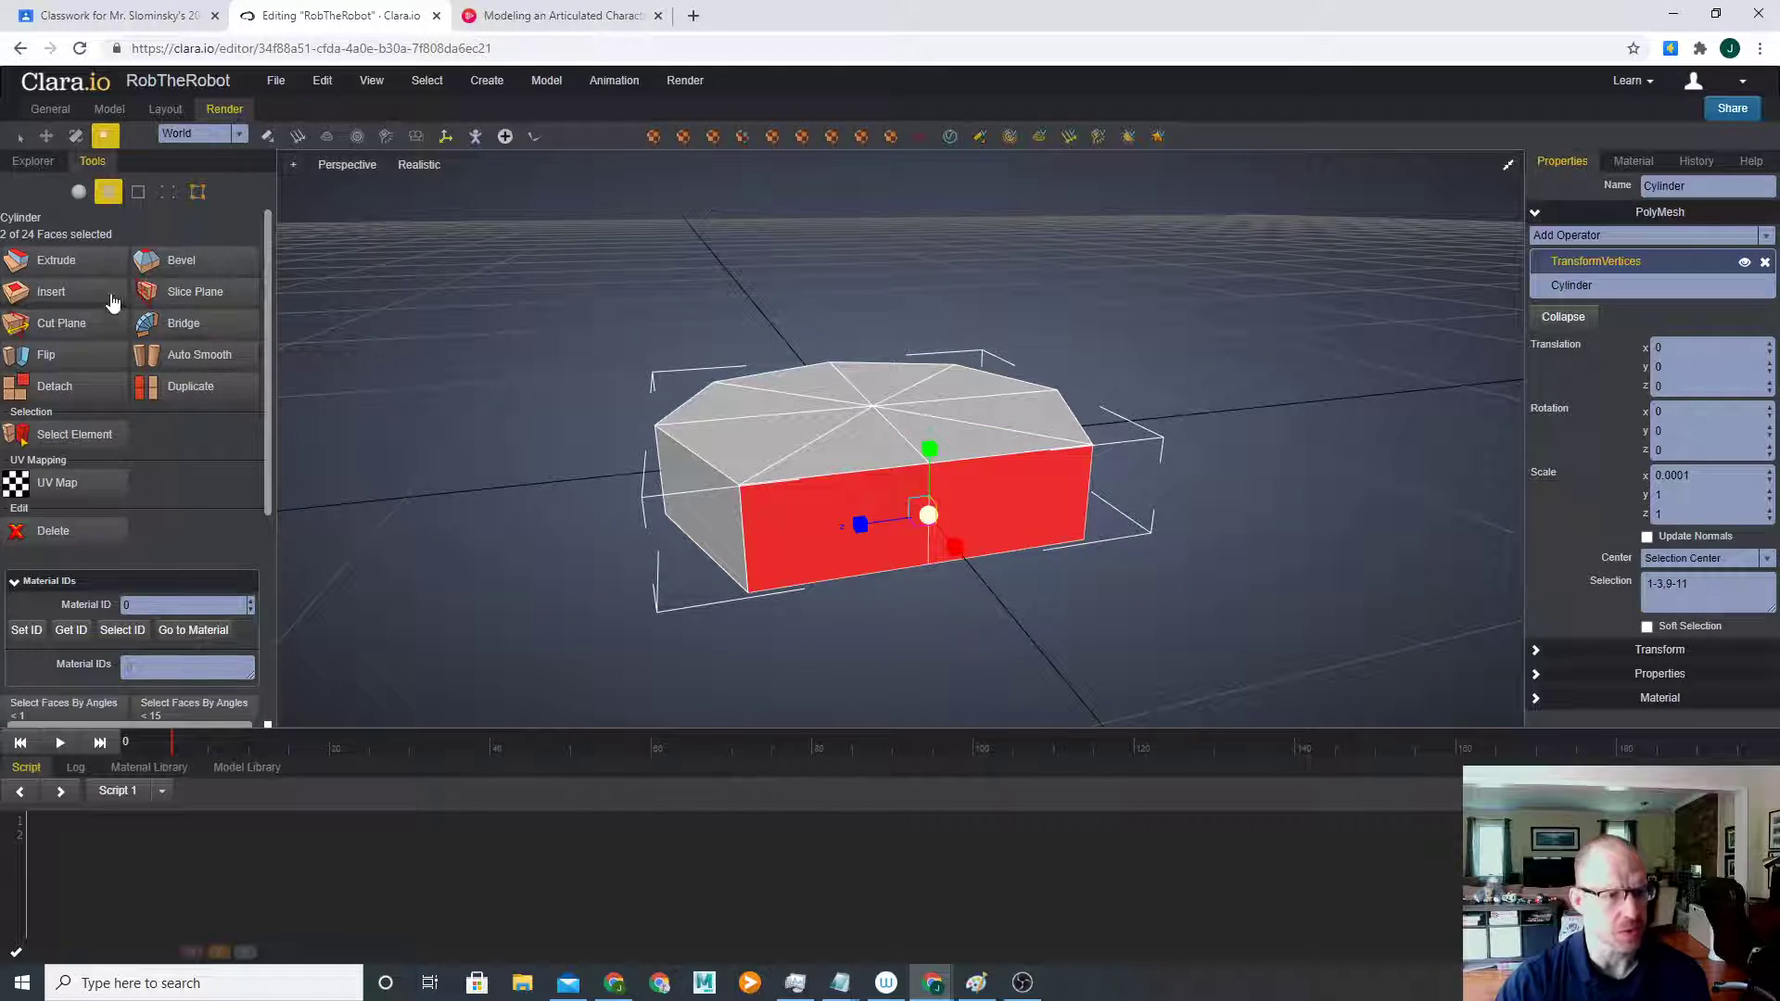
pyautogui.click(105, 264)
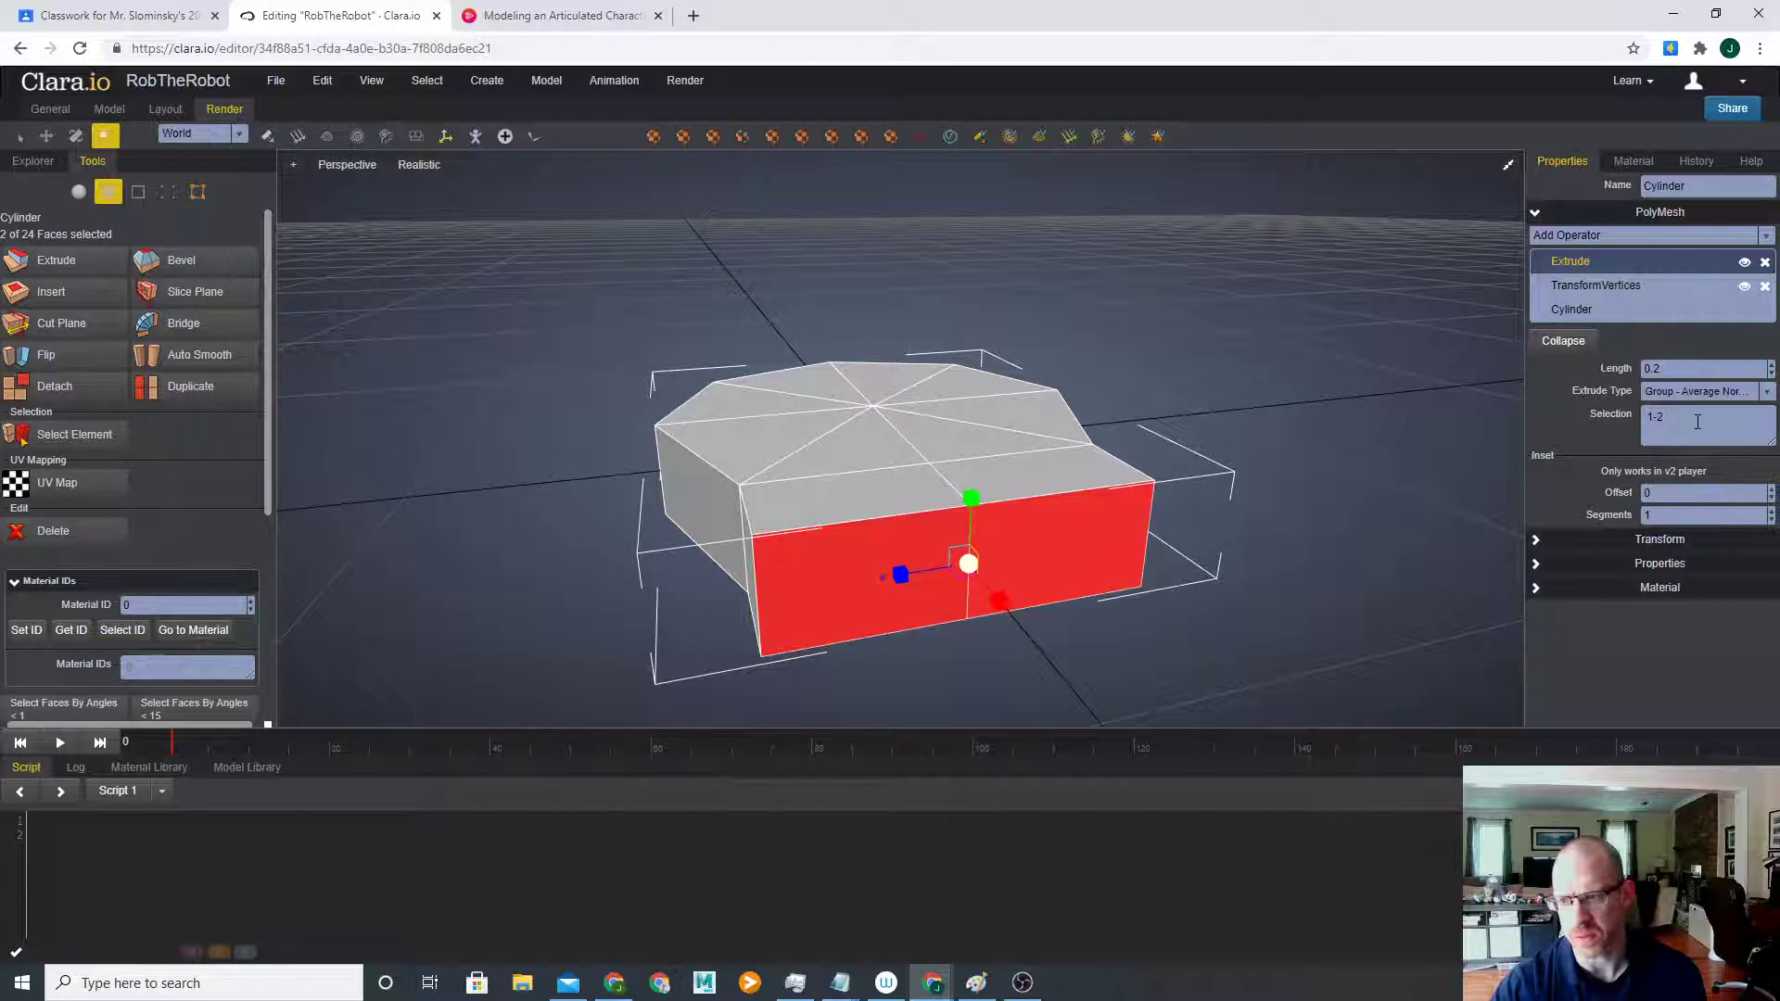
pyautogui.click(1772, 375)
pyautogui.click(1772, 375)
pyautogui.click(1772, 375)
pyautogui.click(1772, 376)
pyautogui.click(1772, 376)
pyautogui.click(1773, 375)
pyautogui.click(1772, 375)
pyautogui.click(1772, 376)
pyautogui.click(1772, 375)
pyautogui.click(1772, 375)
pyautogui.click(1772, 376)
pyautogui.click(1772, 376)
pyautogui.click(1772, 376)
pyautogui.click(1772, 376)
pyautogui.click(1772, 375)
pyautogui.click(1772, 376)
pyautogui.click(1772, 375)
pyautogui.click(1772, 375)
pyautogui.click(1772, 376)
pyautogui.click(1772, 375)
pyautogui.click(1772, 375)
pyautogui.click(1772, 376)
# - Scale the two recessed front faces to about 0.94 in X and Z and 0.86 in height, shifting them about 0.06 along X
pyautogui.scroll(3, 1076, 562)
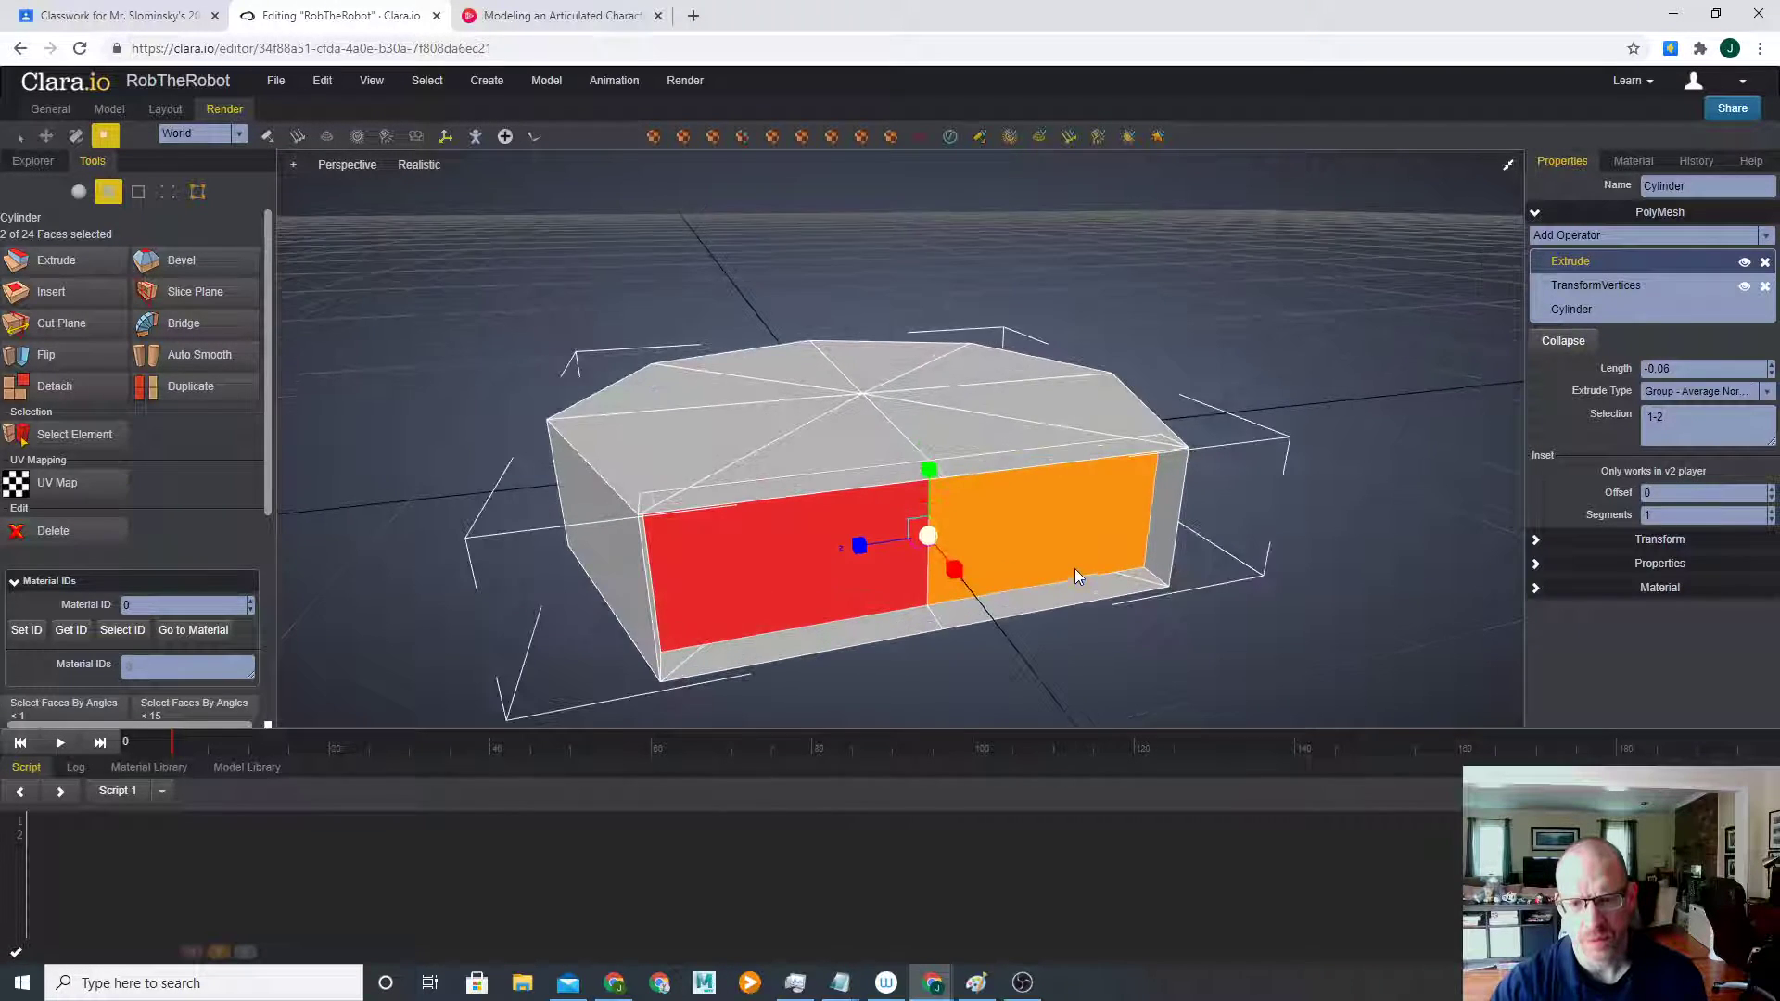
pyautogui.moveTo(928, 535); pyautogui.dragTo(962, 532)
pyautogui.moveTo(962, 532); pyautogui.dragTo(998, 489, button='middle')
pyautogui.moveTo(928, 466); pyautogui.dragTo(925, 514)
pyautogui.moveTo(925, 514); pyautogui.dragTo(986, 545, button='middle')
pyautogui.press('w')
pyautogui.moveTo(986, 545); pyautogui.dragTo(1011, 555)
pyautogui.moveTo(1266, 566); pyautogui.dragTo(1309, 566, button='middle')
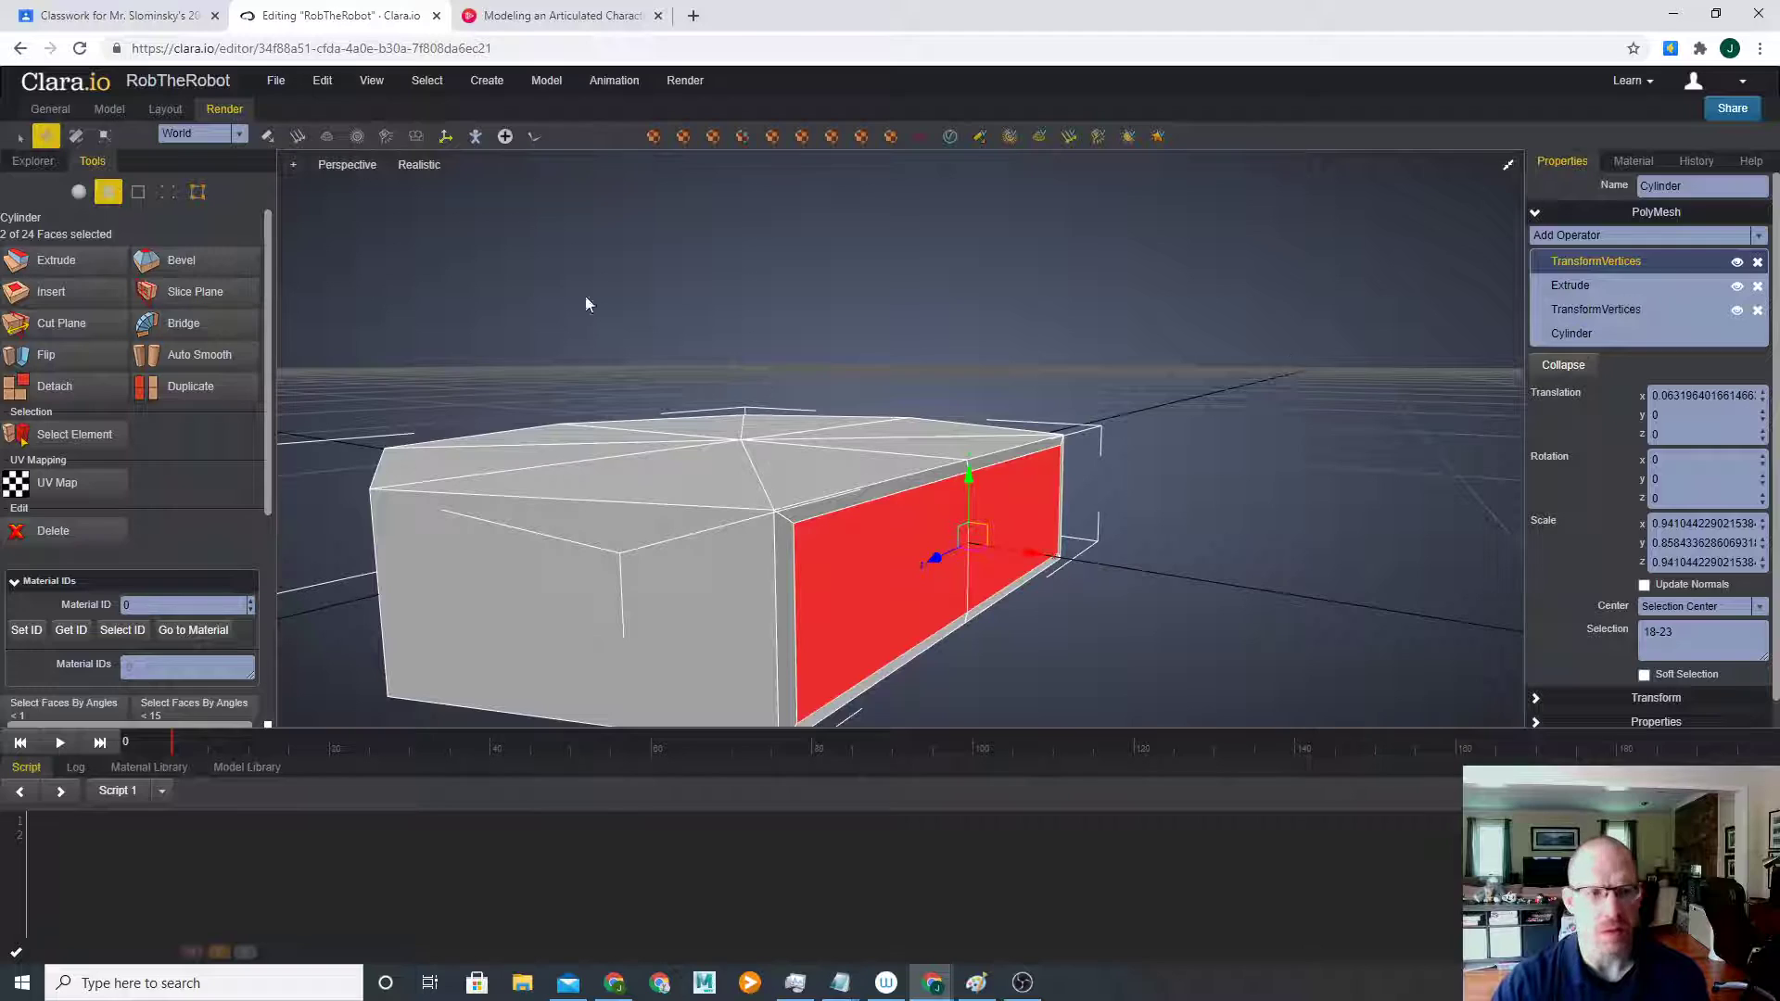
# - Extrude the two front faces inward again with a length of -0.12 to deepen the opening
pyautogui.click(61, 262)
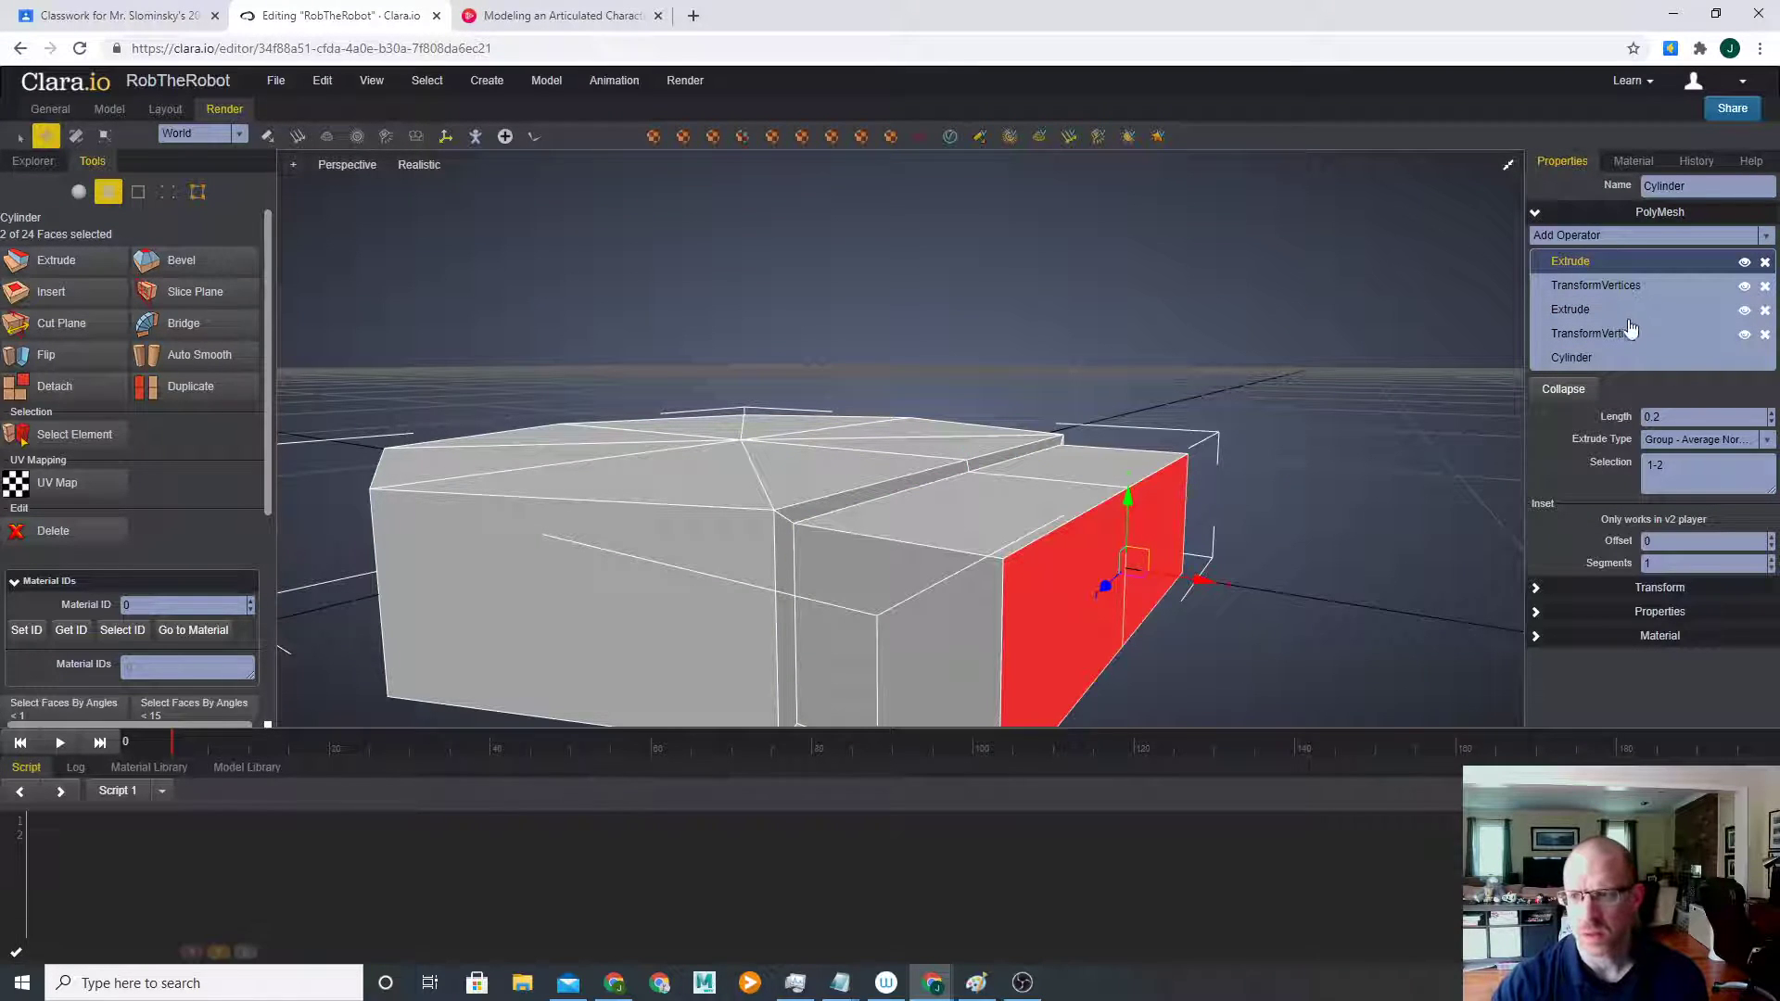
pyautogui.click(1772, 425)
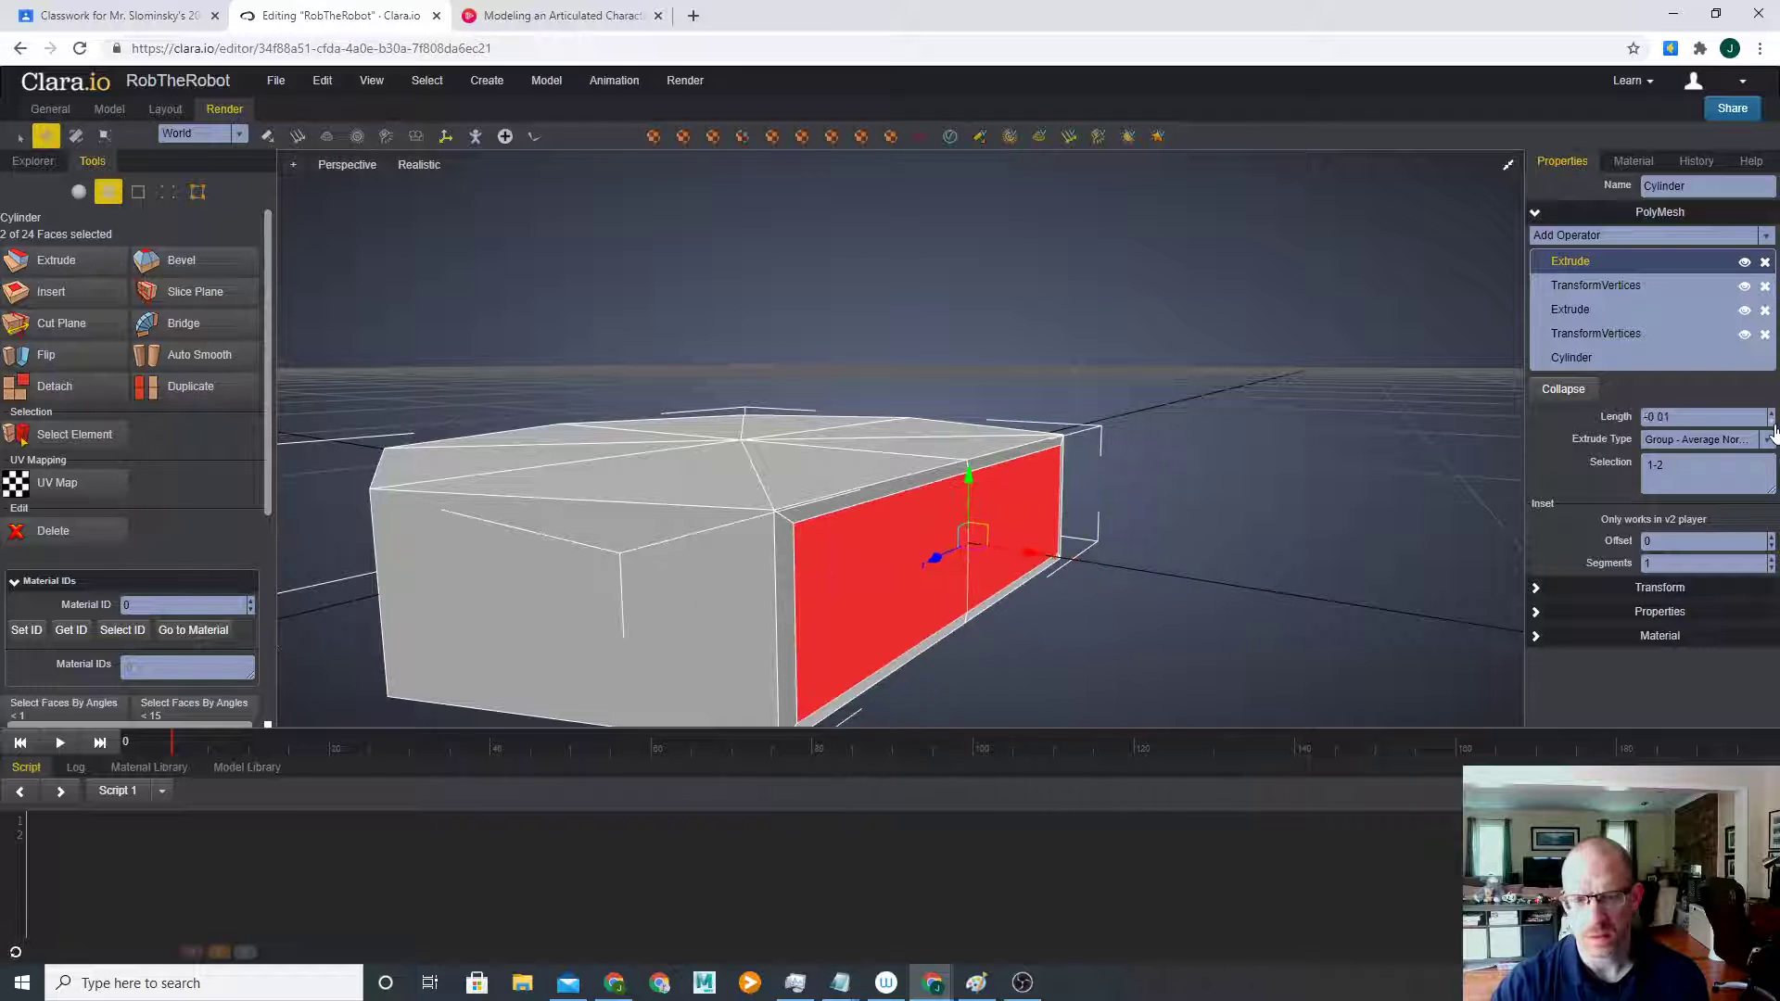
pyautogui.click(1772, 425)
pyautogui.click(1772, 425)
pyautogui.click(1772, 425)
pyautogui.click(1772, 424)
pyautogui.click(1772, 424)
pyautogui.click(1772, 425)
pyautogui.moveTo(1354, 501); pyautogui.dragTo(1316, 474, button='middle')
pyautogui.click(1285, 475)
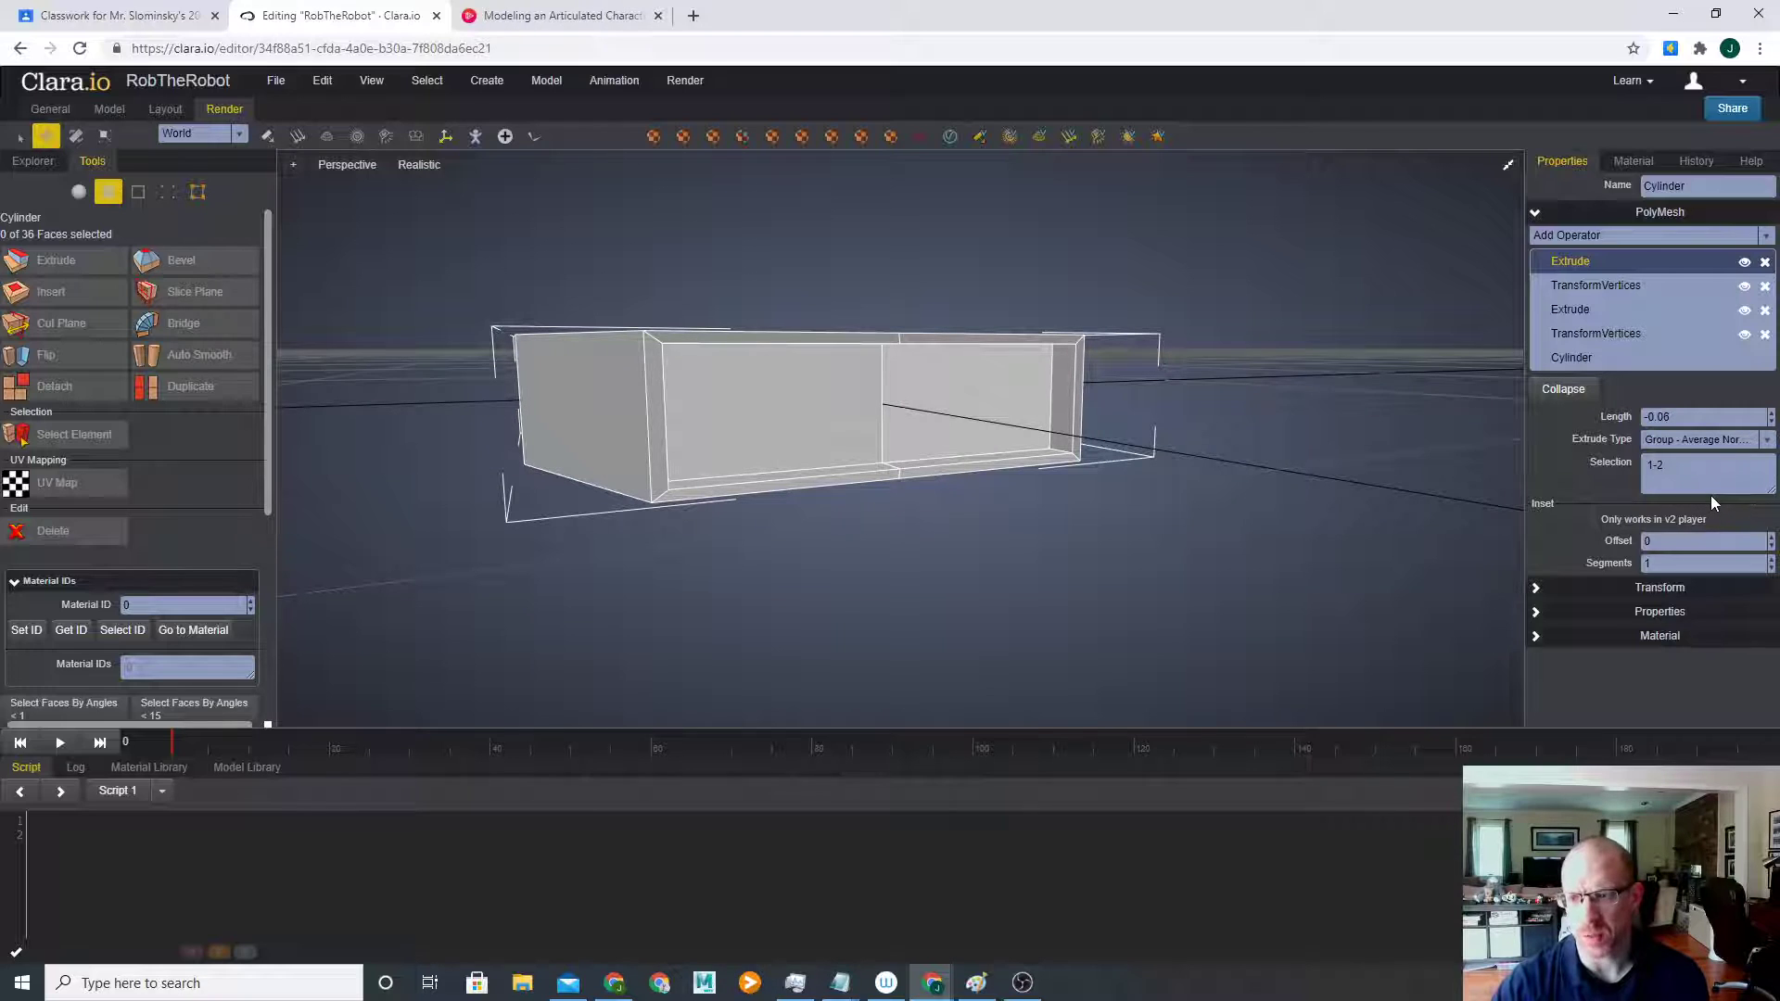
pyautogui.click(1772, 422)
pyautogui.click(1772, 422)
pyautogui.click(1772, 422)
pyautogui.click(1772, 422)
pyautogui.moveTo(1208, 486)
pyautogui.mouseDown(button='middle')
pyautogui.moveTo(1087, 481)
pyautogui.moveTo(1237, 495)
pyautogui.moveTo(1129, 521)
pyautogui.moveTo(1182, 468)
pyautogui.mouseUp(button='middle')
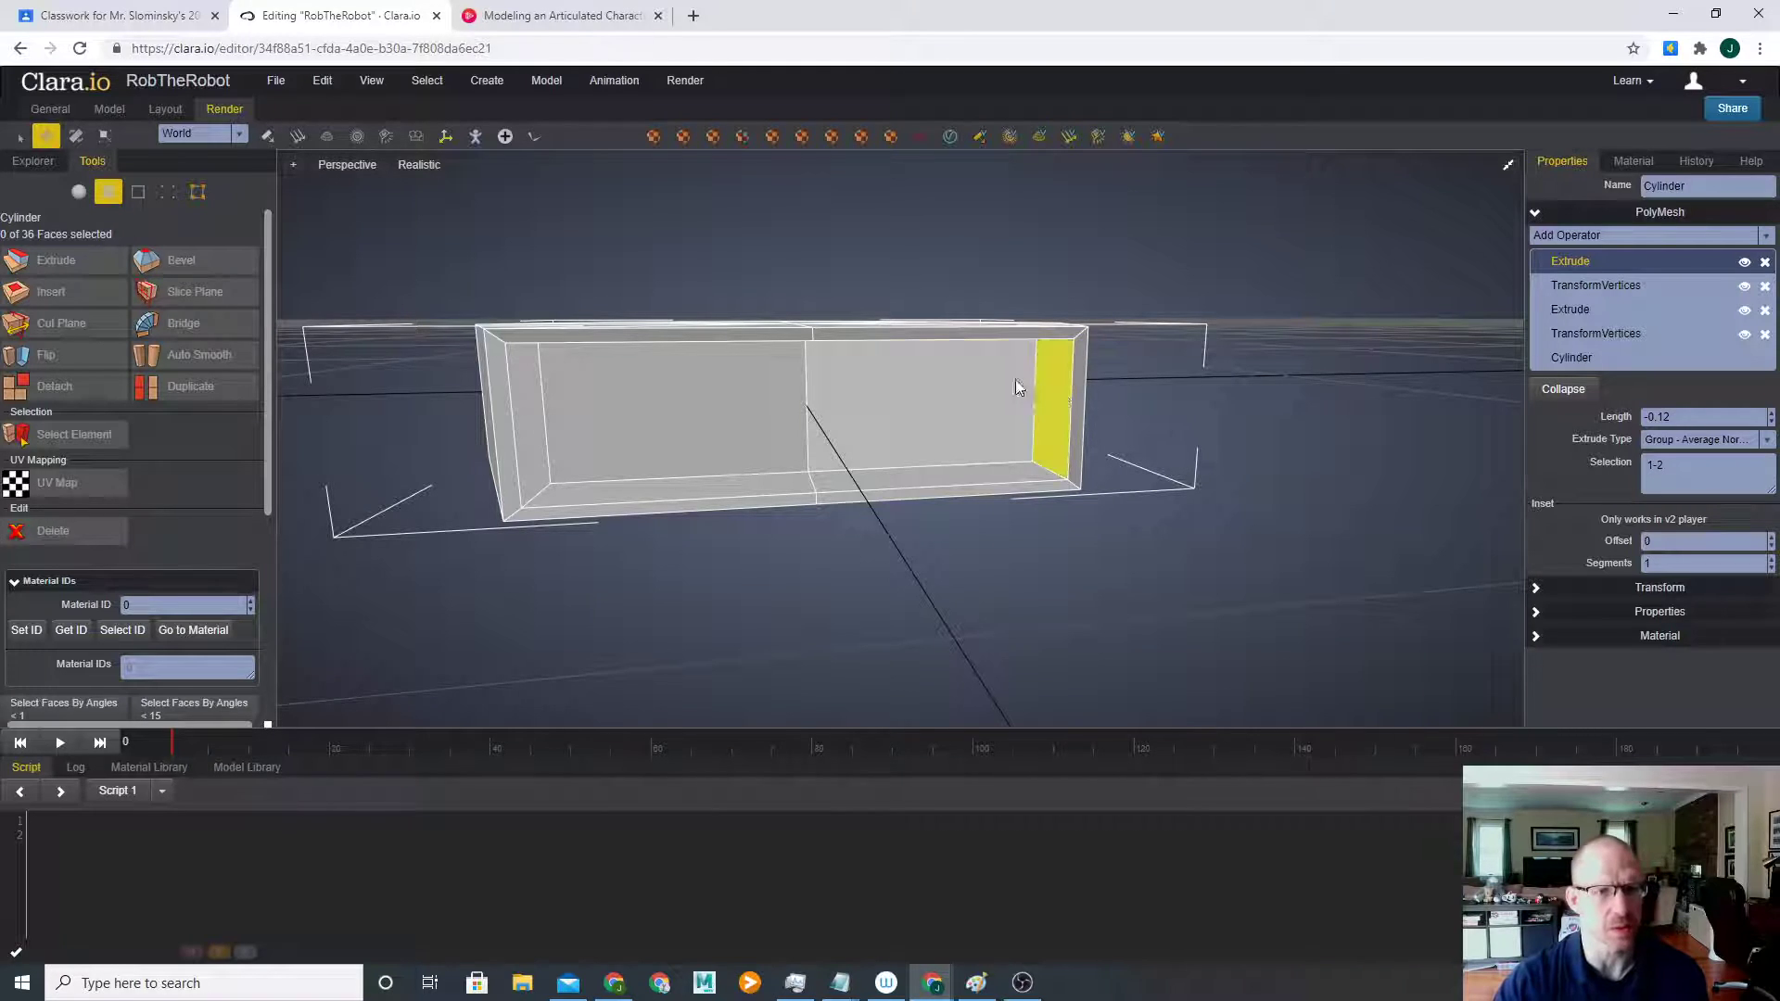
# - Create a box, move it along X away from the cylinder's open front, and reduce its height
pyautogui.click(494, 86)
pyautogui.moveTo(504, 111)
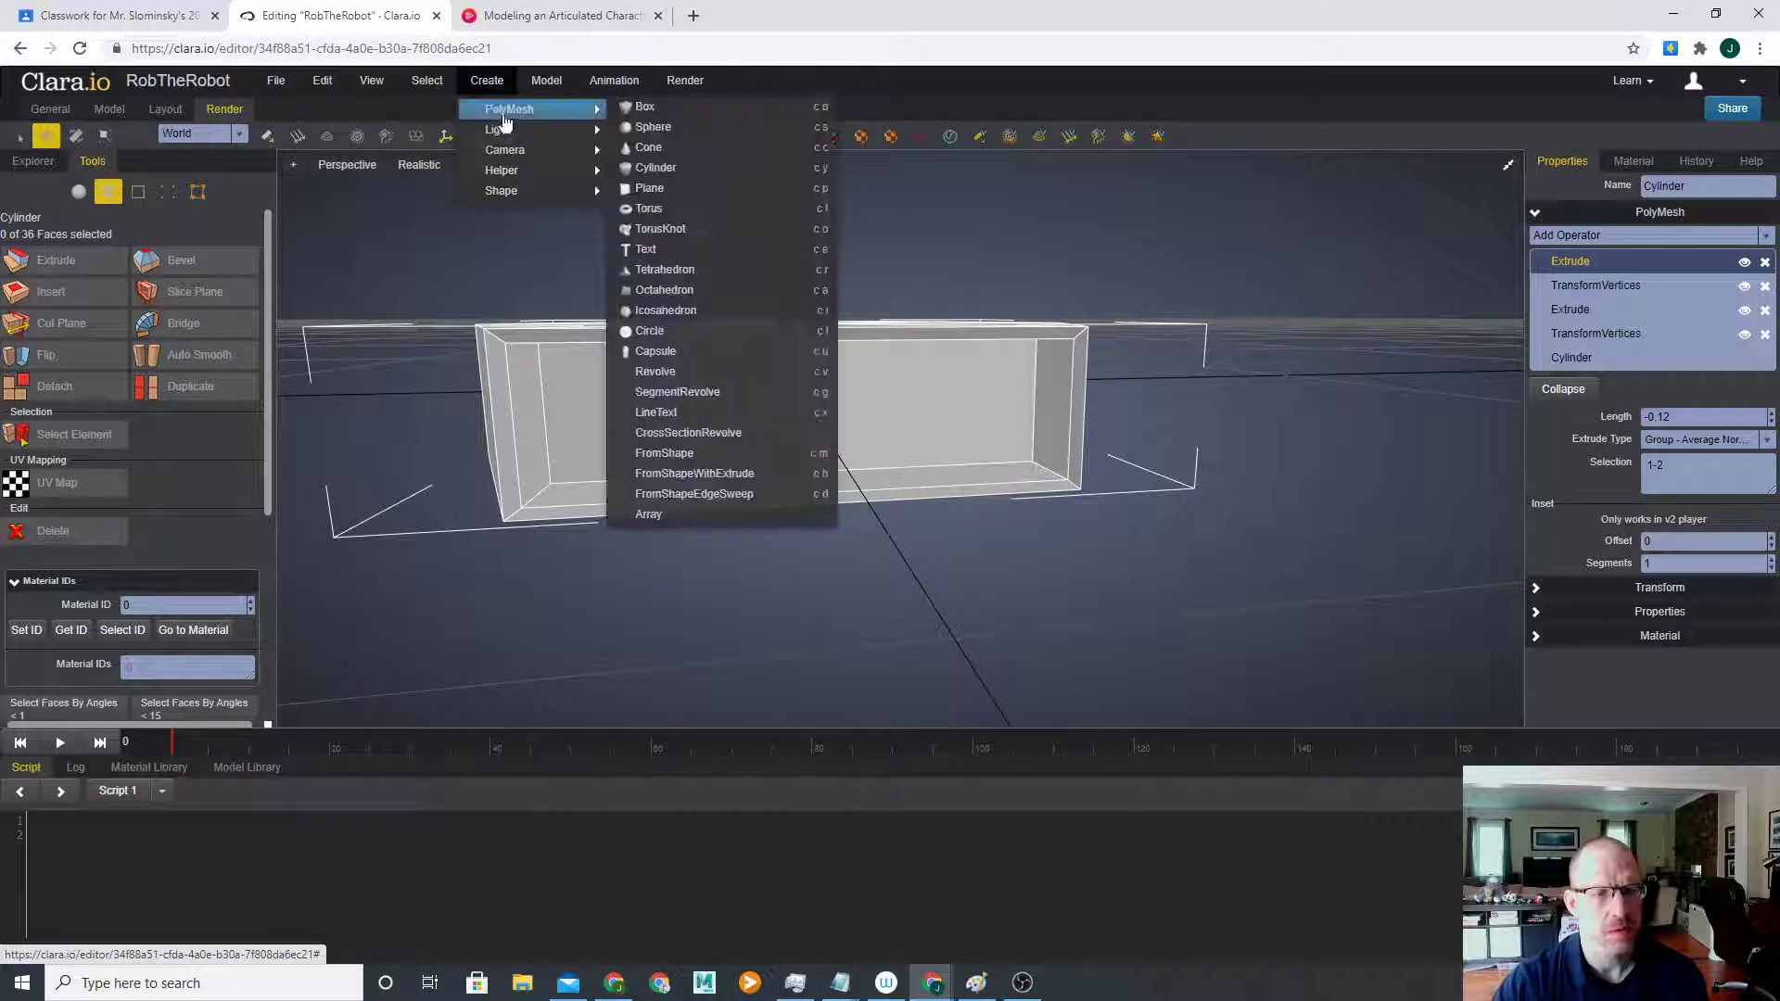
pyautogui.click(684, 109)
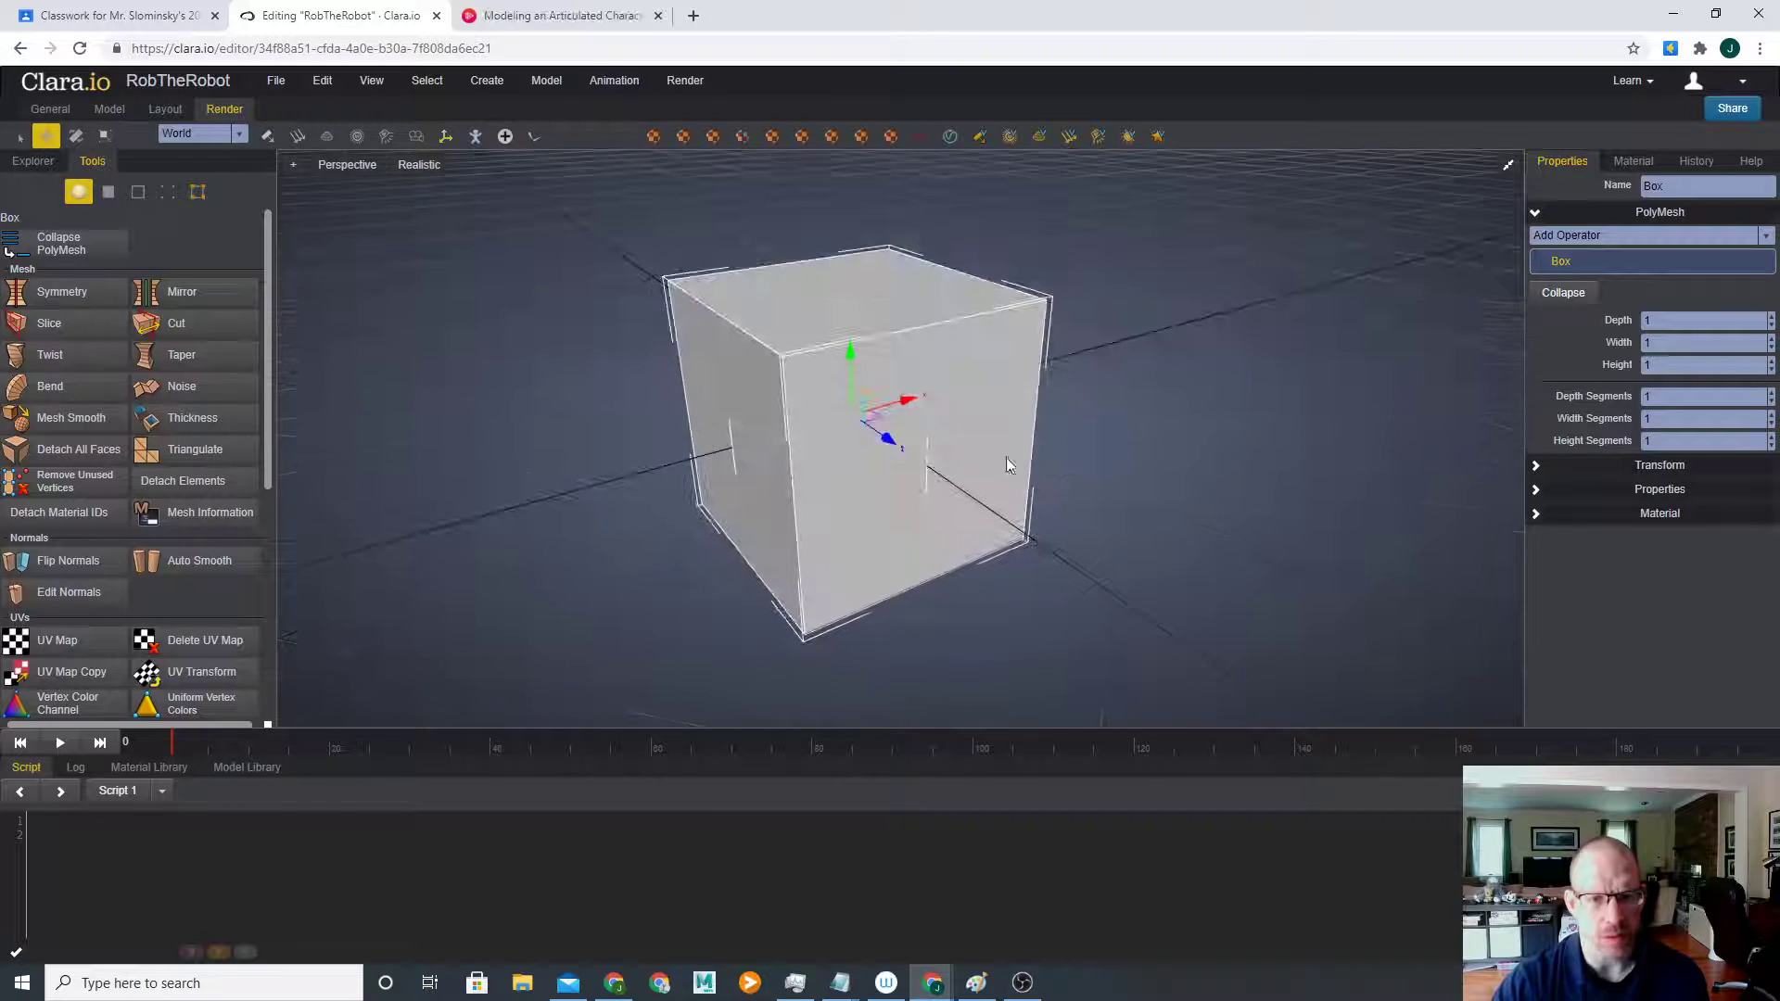
pyautogui.moveTo(907, 399); pyautogui.dragTo(1119, 346)
pyautogui.moveTo(1151, 424); pyautogui.dragTo(977, 391, button='right')
pyautogui.press('r')
pyautogui.moveTo(958, 284); pyautogui.dragTo(955, 436)
pyautogui.moveTo(955, 436); pyautogui.dragTo(878, 454, button='right')
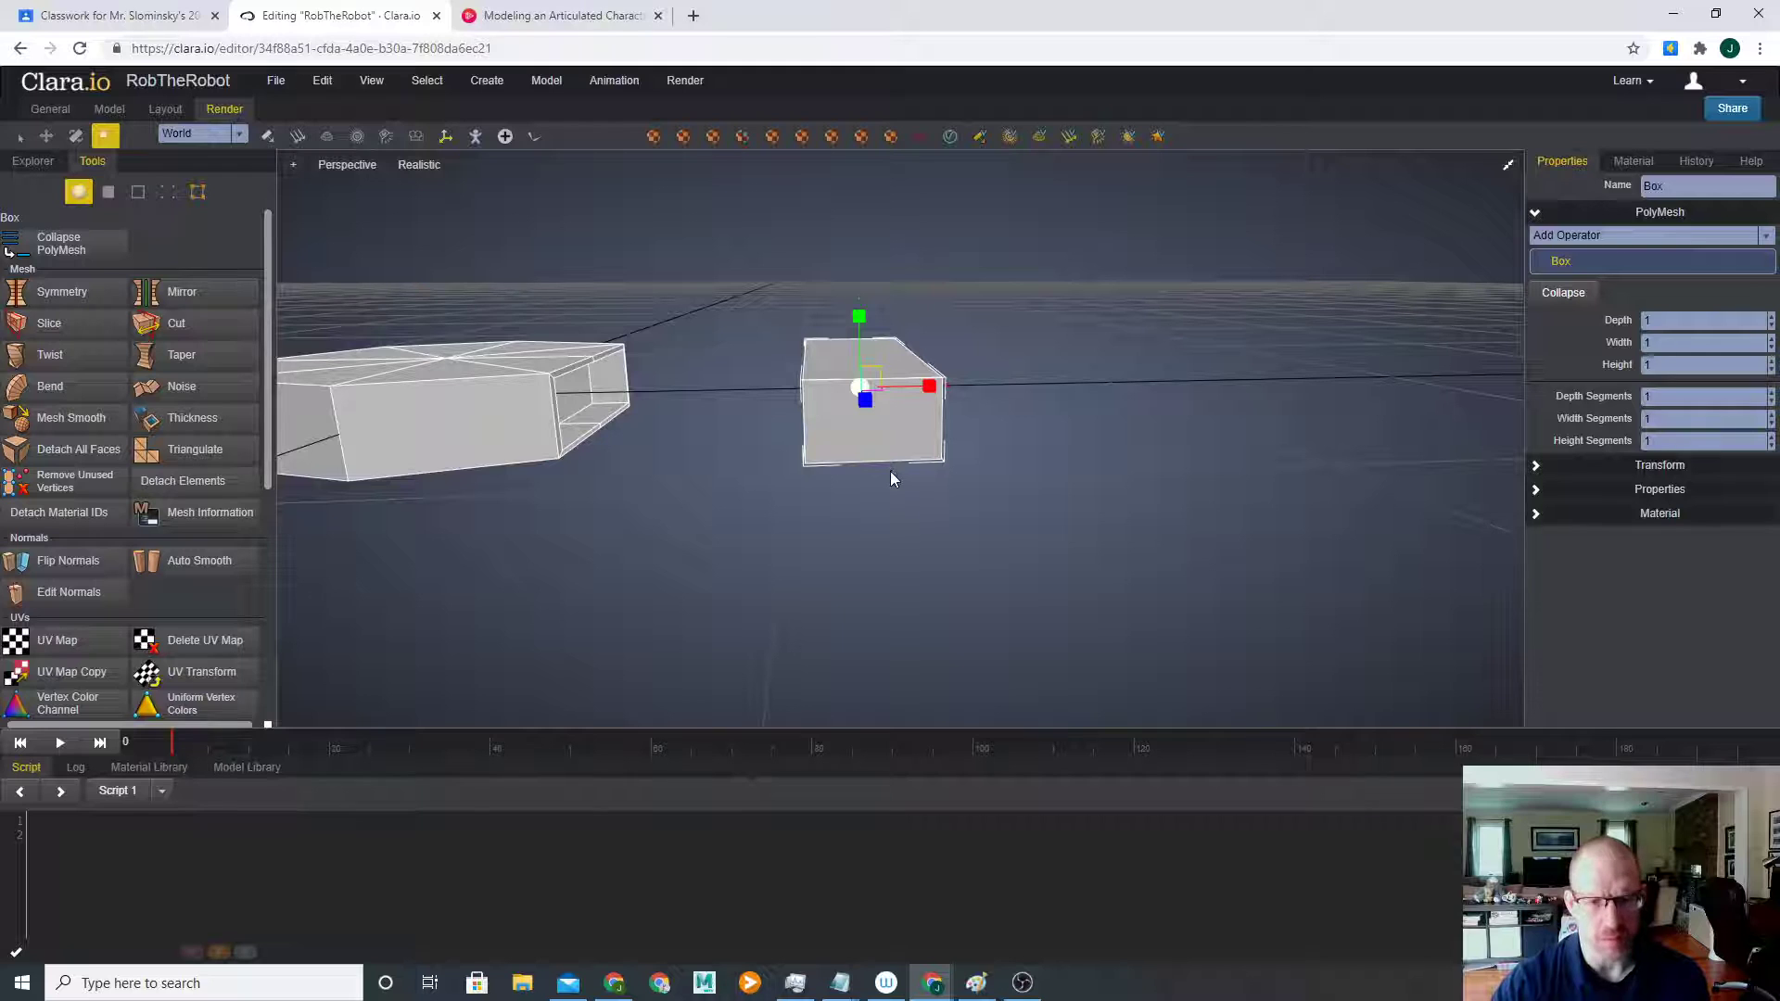
# - Move the box back along X until it meets the cylinder's front opening
pyautogui.press('w')
pyautogui.moveTo(926, 386); pyautogui.dragTo(714, 391)
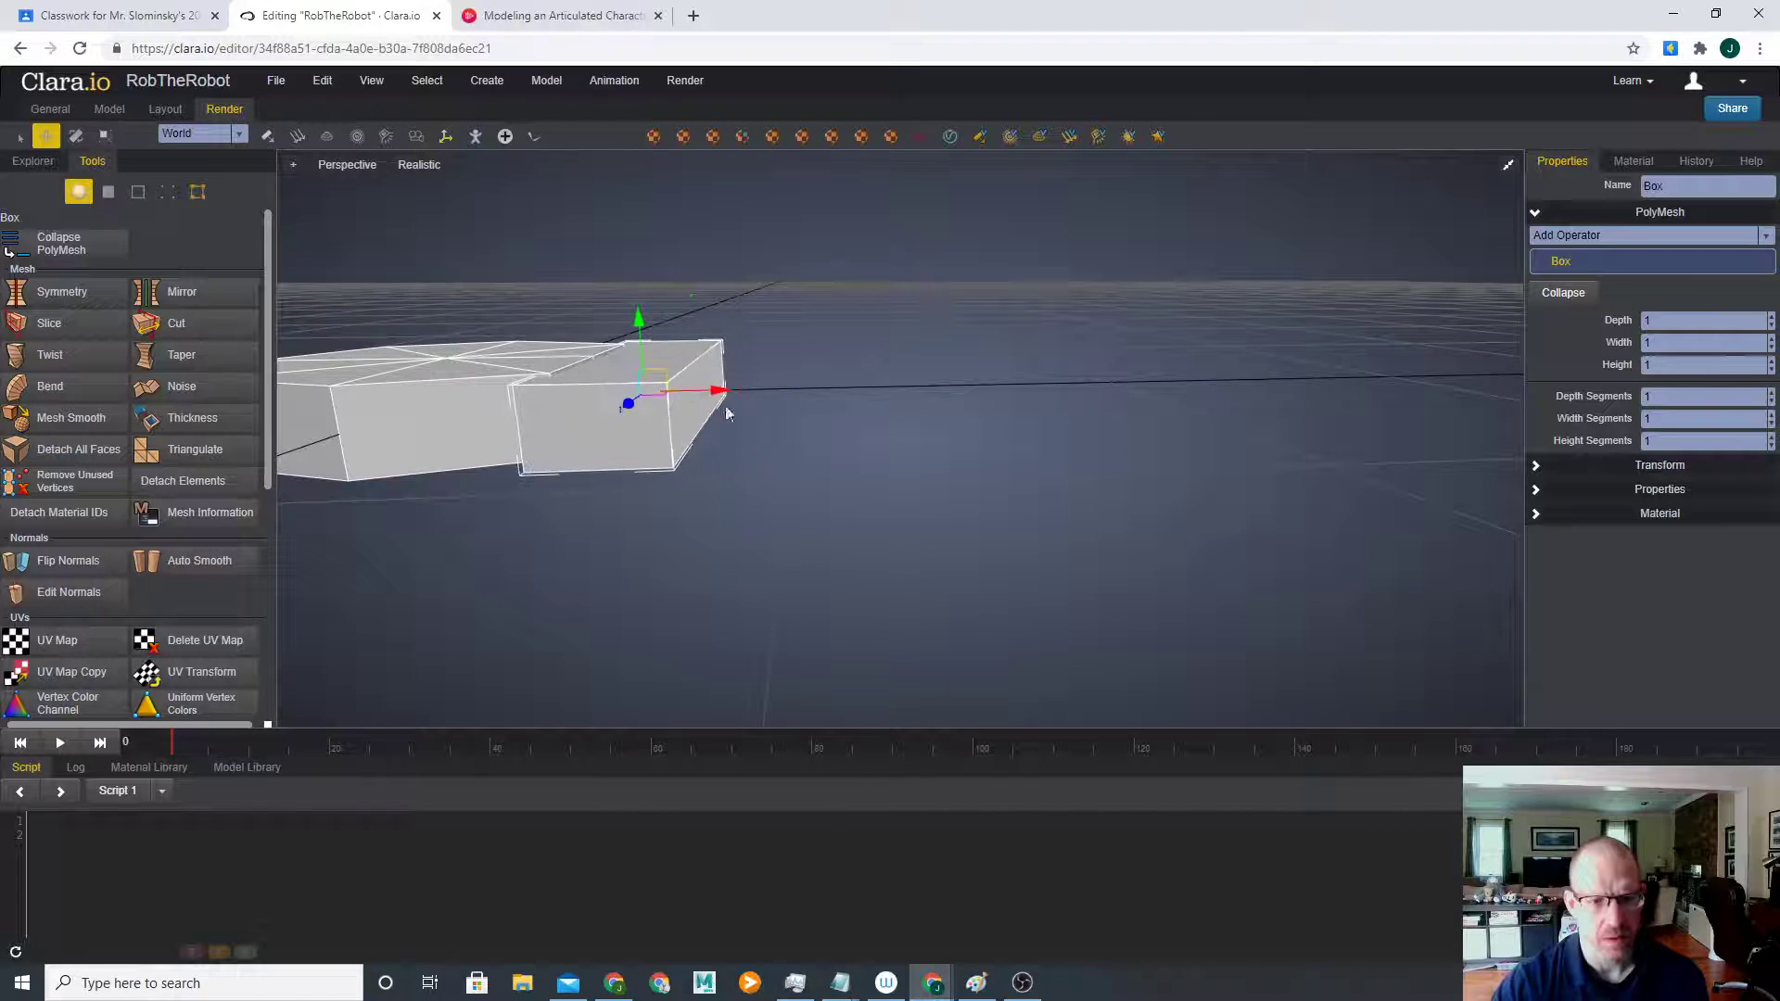
pyautogui.moveTo(740, 390); pyautogui.dragTo(792, 517, button='middle')
pyautogui.moveTo(792, 518); pyautogui.dragTo(739, 536, button='right')
# - Scale the box into a narrow bar that fits the opening, leaving it just in front of the cylinder
pyautogui.press('r')
pyautogui.scroll(2, 744, 561)
pyautogui.moveTo(746, 562); pyautogui.dragTo(943, 442, button='middle')
pyautogui.moveTo(924, 412); pyautogui.dragTo(992, 490)
pyautogui.scroll(2, 948, 472)
pyautogui.moveTo(924, 421); pyautogui.dragTo(926, 436)
pyautogui.moveTo(932, 503); pyautogui.dragTo(987, 520, button='middle')
pyautogui.moveTo(932, 426); pyautogui.dragTo(931, 413)
pyautogui.moveTo(986, 506); pyautogui.dragTo(1065, 516)
pyautogui.press('w')
pyautogui.moveTo(1059, 530); pyautogui.dragTo(524, 303, button='middle')
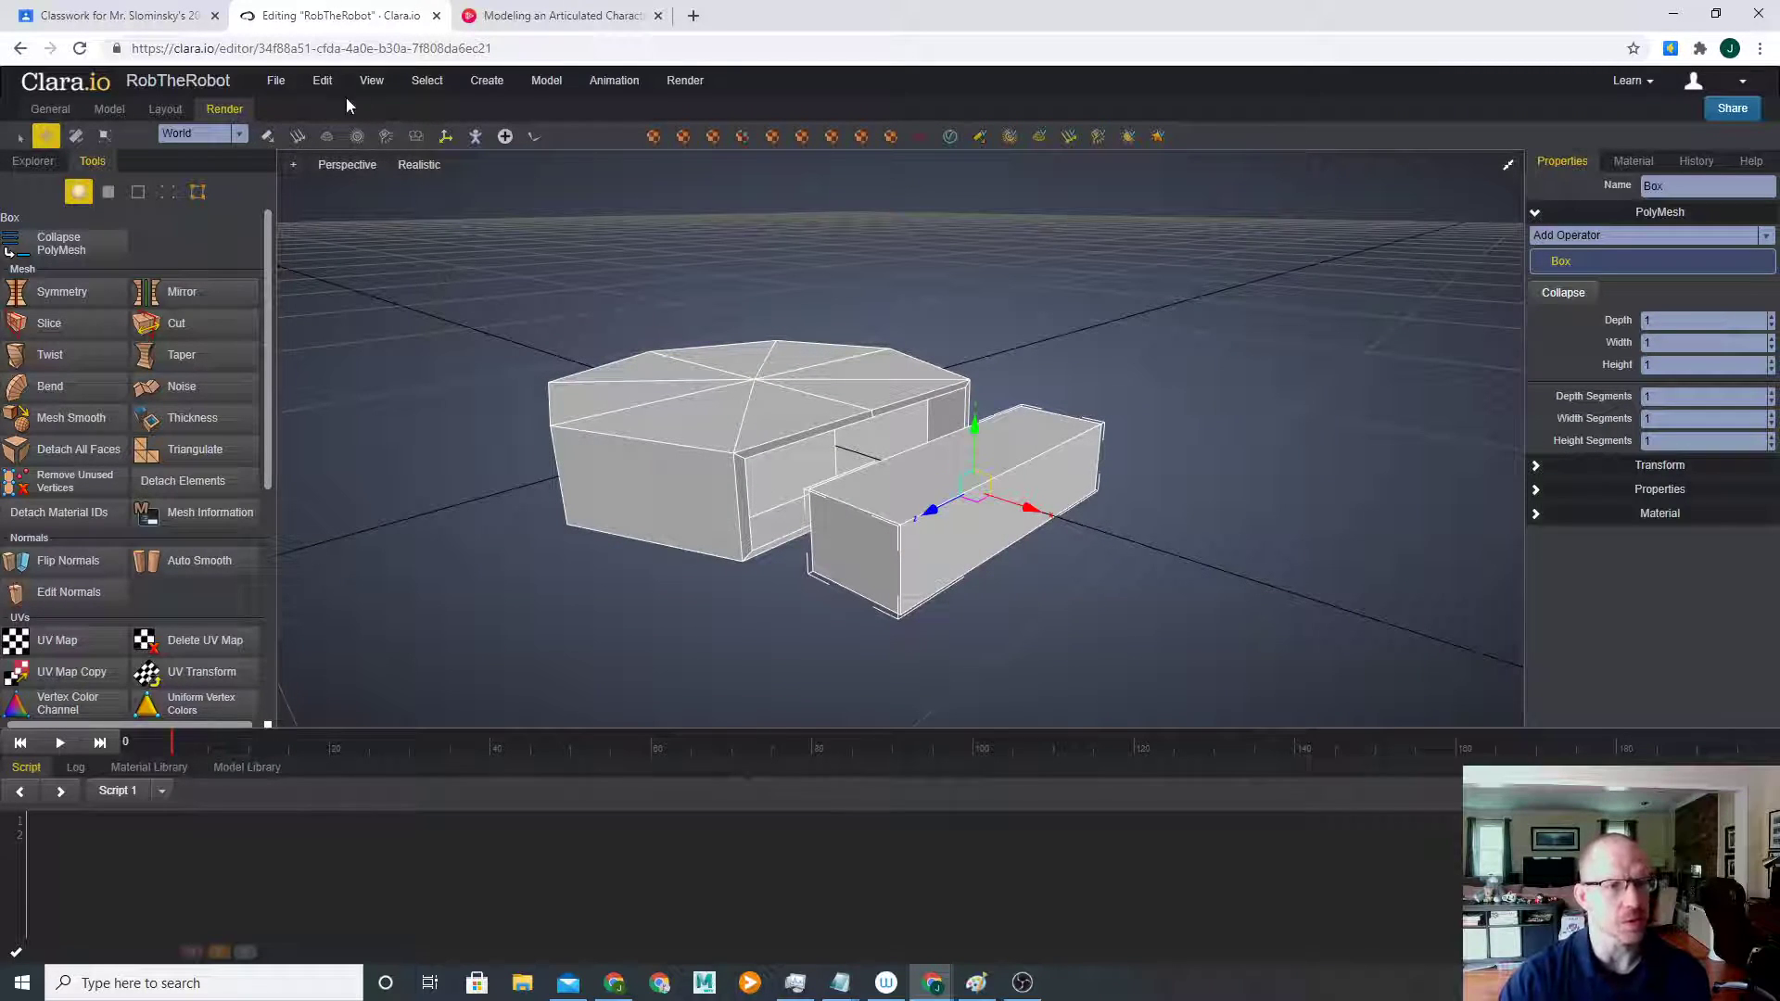
# - Create a sphere, move it along X in front of the box, and scale it down uniformly
pyautogui.click(483, 84)
pyautogui.moveTo(508, 109)
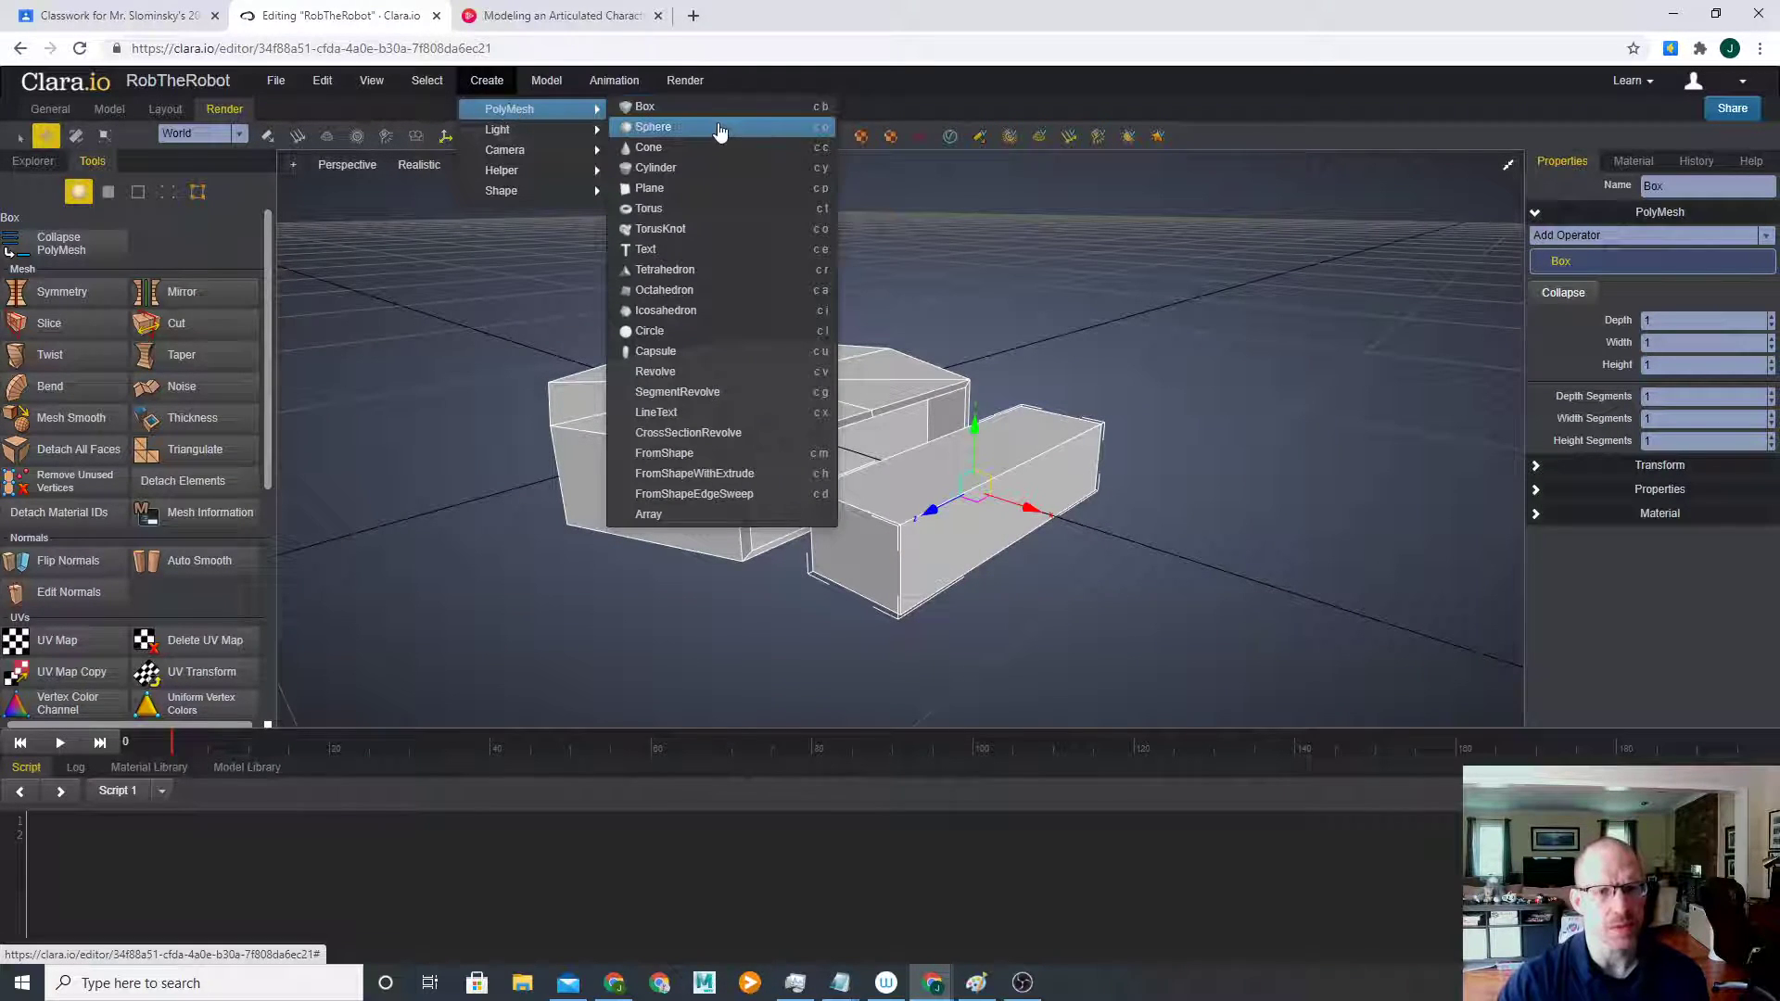
pyautogui.click(675, 128)
pyautogui.moveTo(809, 436); pyautogui.dragTo(1205, 604)
pyautogui.moveTo(1206, 605); pyautogui.dragTo(1110, 482, button='middle')
pyautogui.scroll(-3, 1110, 482)
pyautogui.moveTo(1033, 448); pyautogui.dragTo(1139, 592)
pyautogui.press('r')
pyautogui.moveTo(1080, 465); pyautogui.dragTo(890, 422)
pyautogui.moveTo(681, 389); pyautogui.dragTo(668, 408)
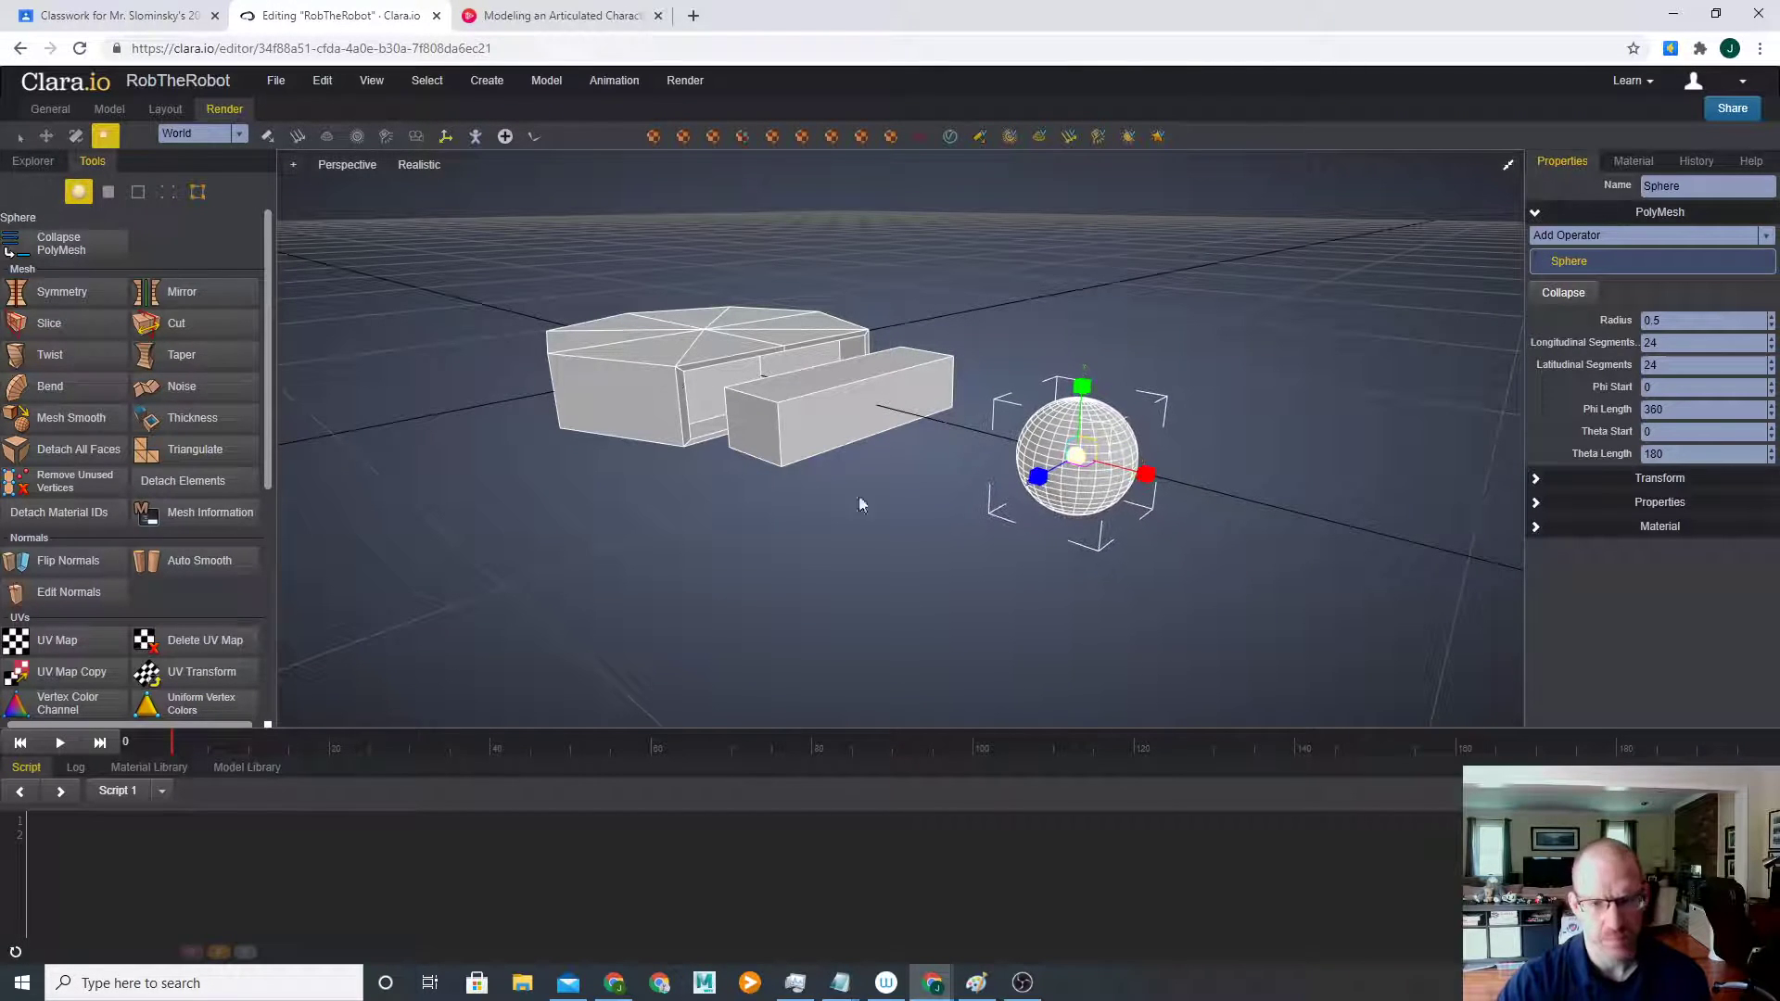
# - Shrink the sphere further and embed it in the box's front face near one end as an eye
pyautogui.press('w')
pyautogui.moveTo(1143, 472); pyautogui.dragTo(839, 401)
pyautogui.scroll(2, 1028, 461)
pyautogui.press('r')
pyautogui.scroll(2, 848, 404)
pyautogui.moveTo(862, 413); pyautogui.dragTo(1103, 630, button='right')
pyautogui.press('w')
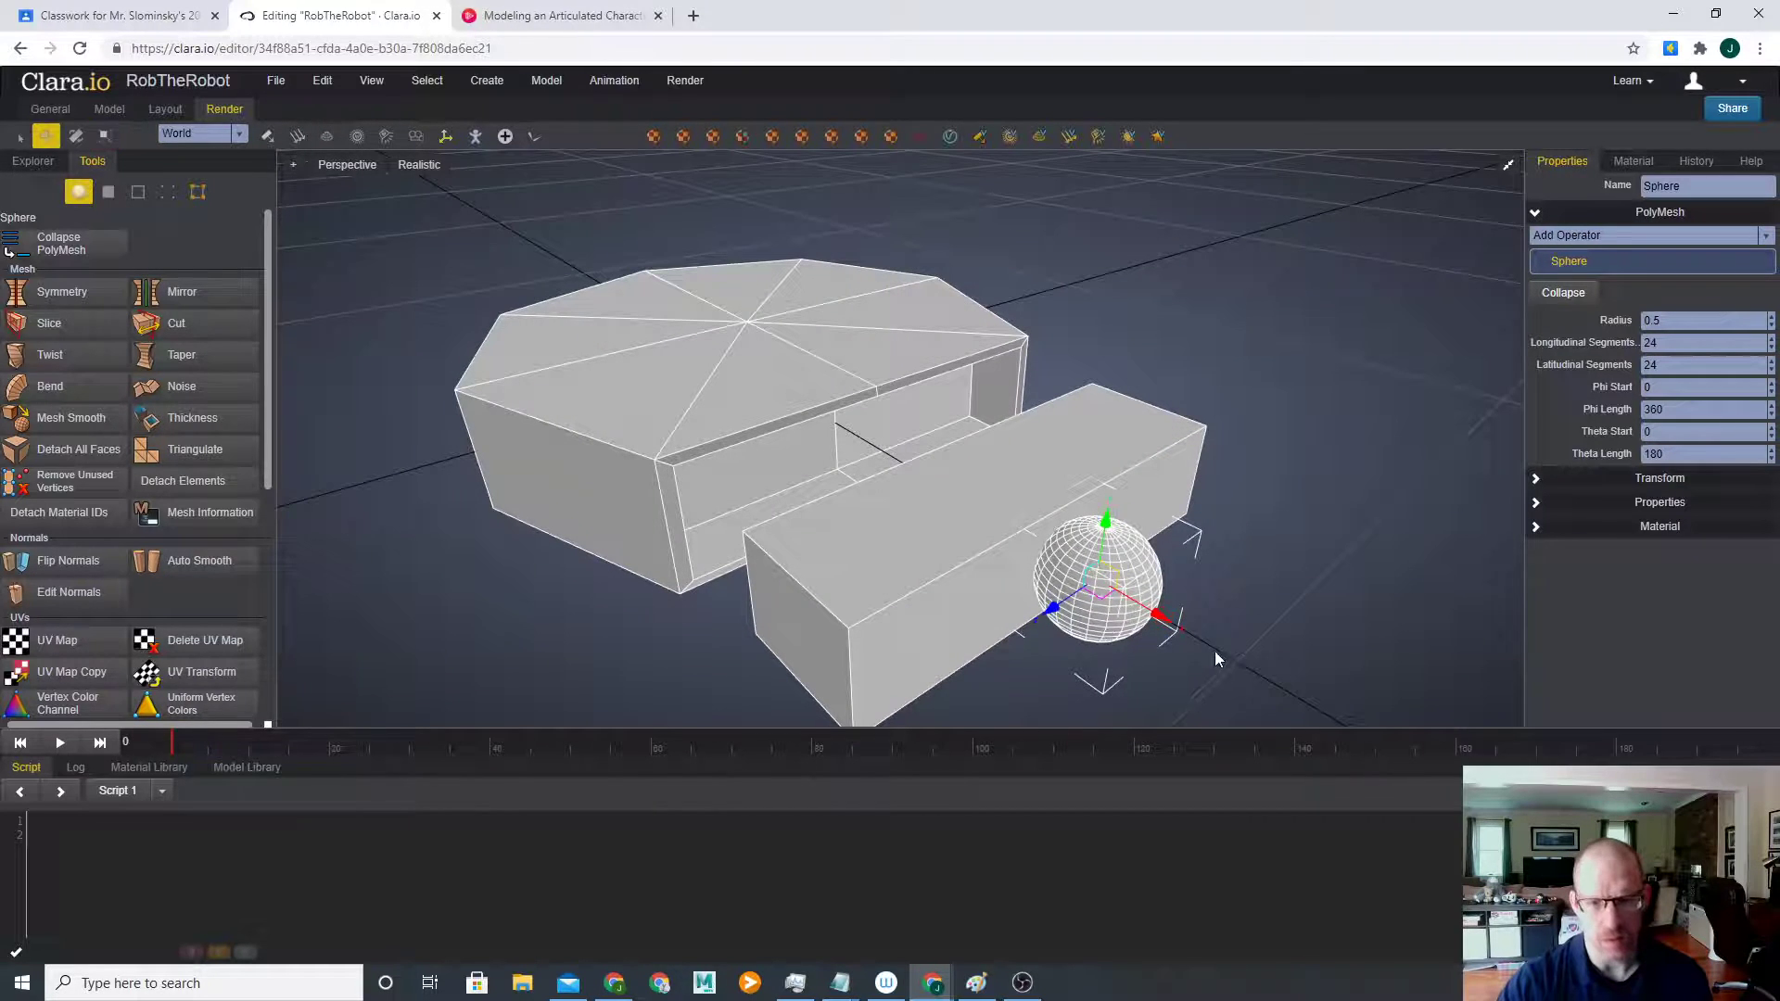
pyautogui.moveTo(1174, 619); pyautogui.dragTo(1135, 598)
pyautogui.moveTo(1122, 612); pyautogui.dragTo(997, 572, button='right')
pyautogui.moveTo(1003, 568); pyautogui.dragTo(890, 572)
# - Clone the eye sphere as a Copy and move the duplicate along Z to the other end of the box
pyautogui.rightClick(957, 577)
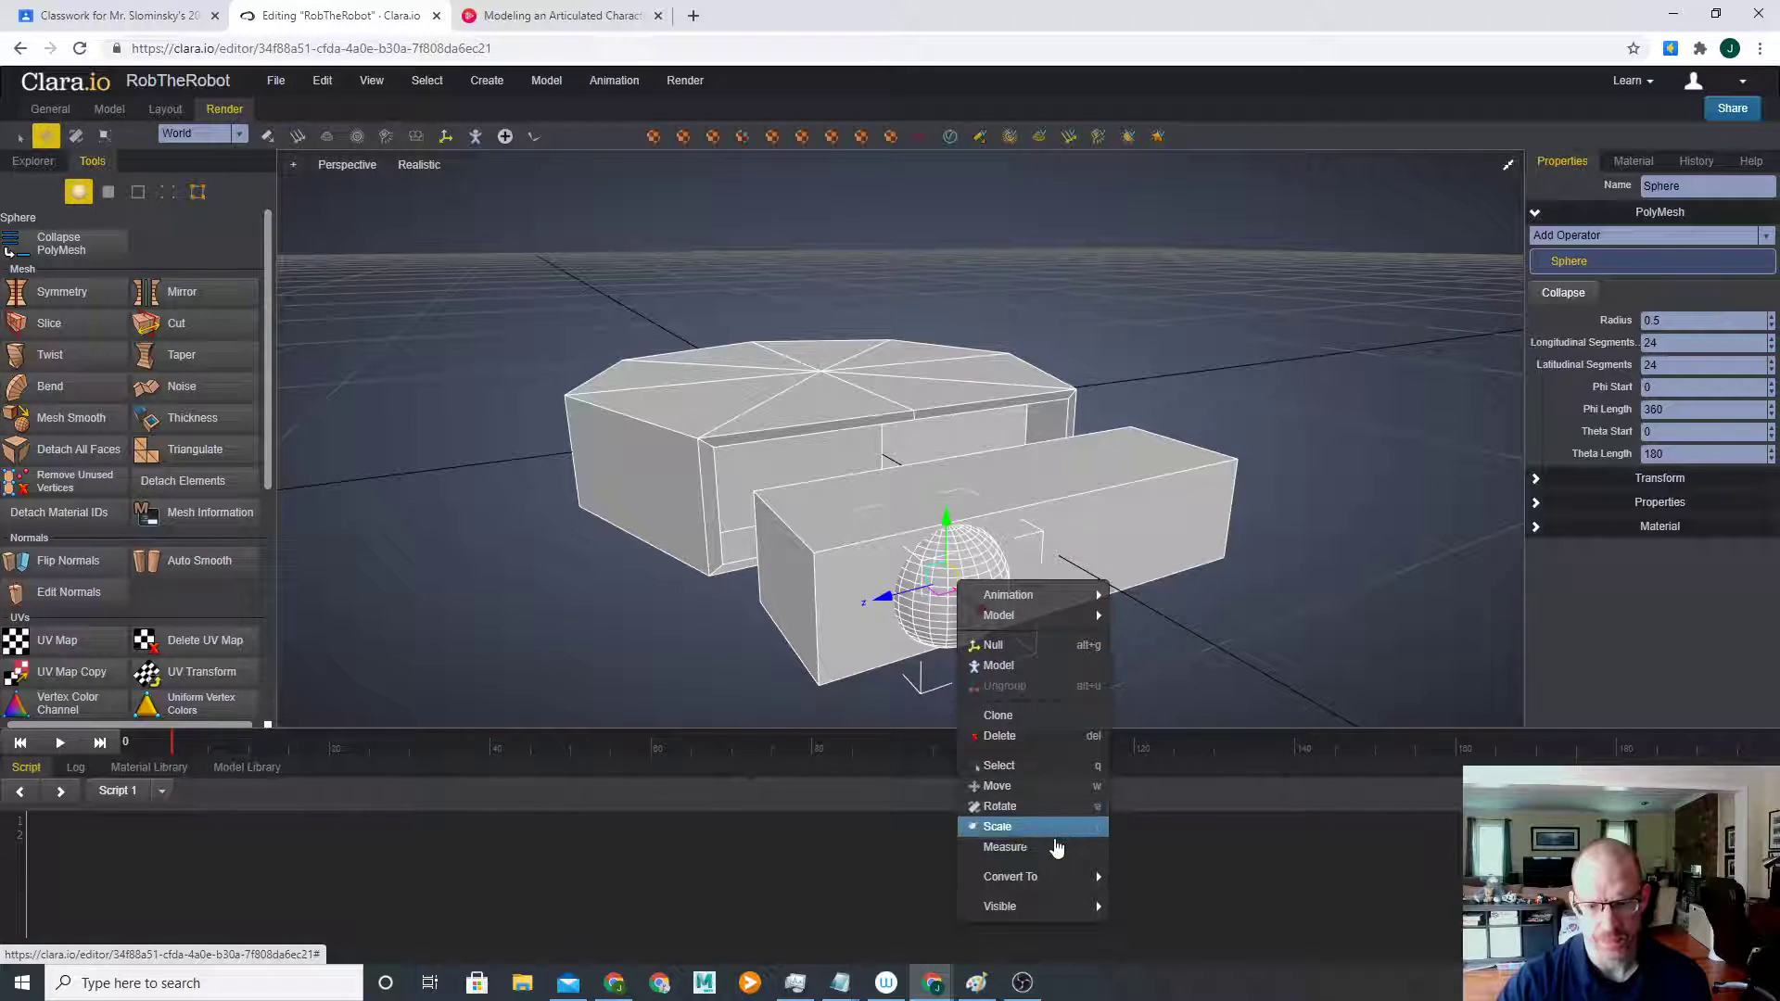
pyautogui.click(1029, 717)
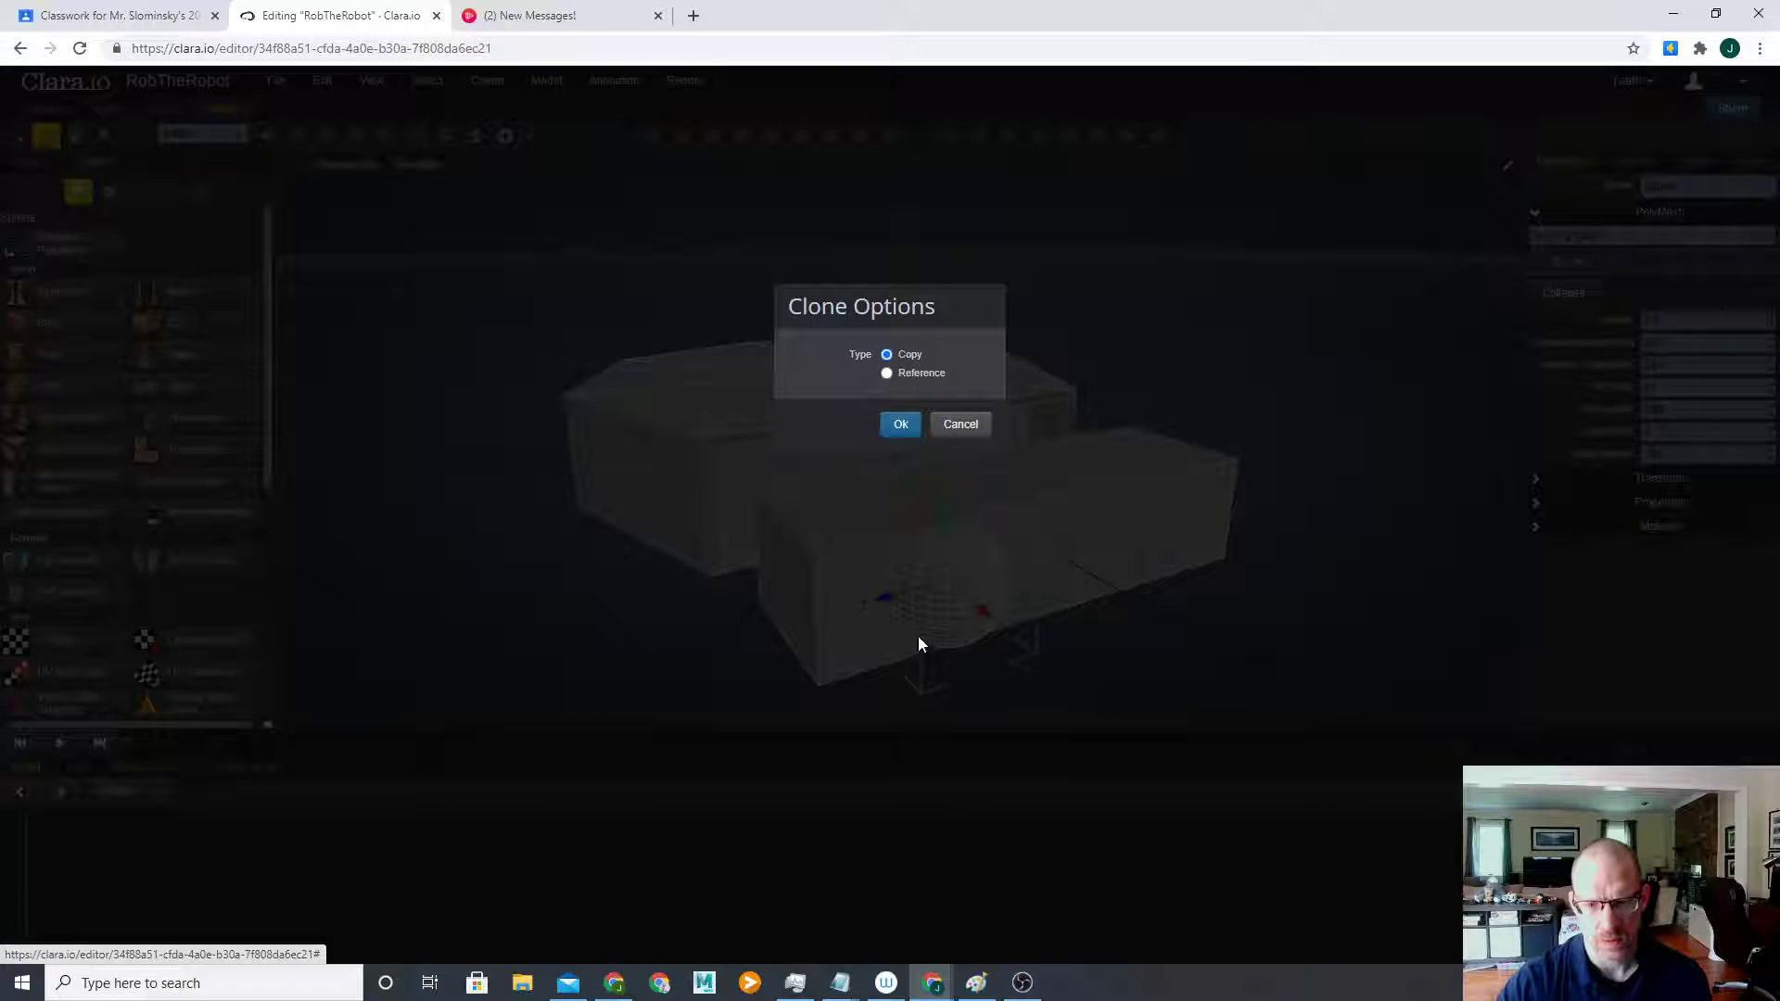
pyautogui.click(899, 426)
pyautogui.moveTo(978, 567); pyautogui.dragTo(1089, 544)
pyautogui.click(1315, 614)
pyautogui.moveTo(1315, 607); pyautogui.dragTo(1198, 513, button='middle')
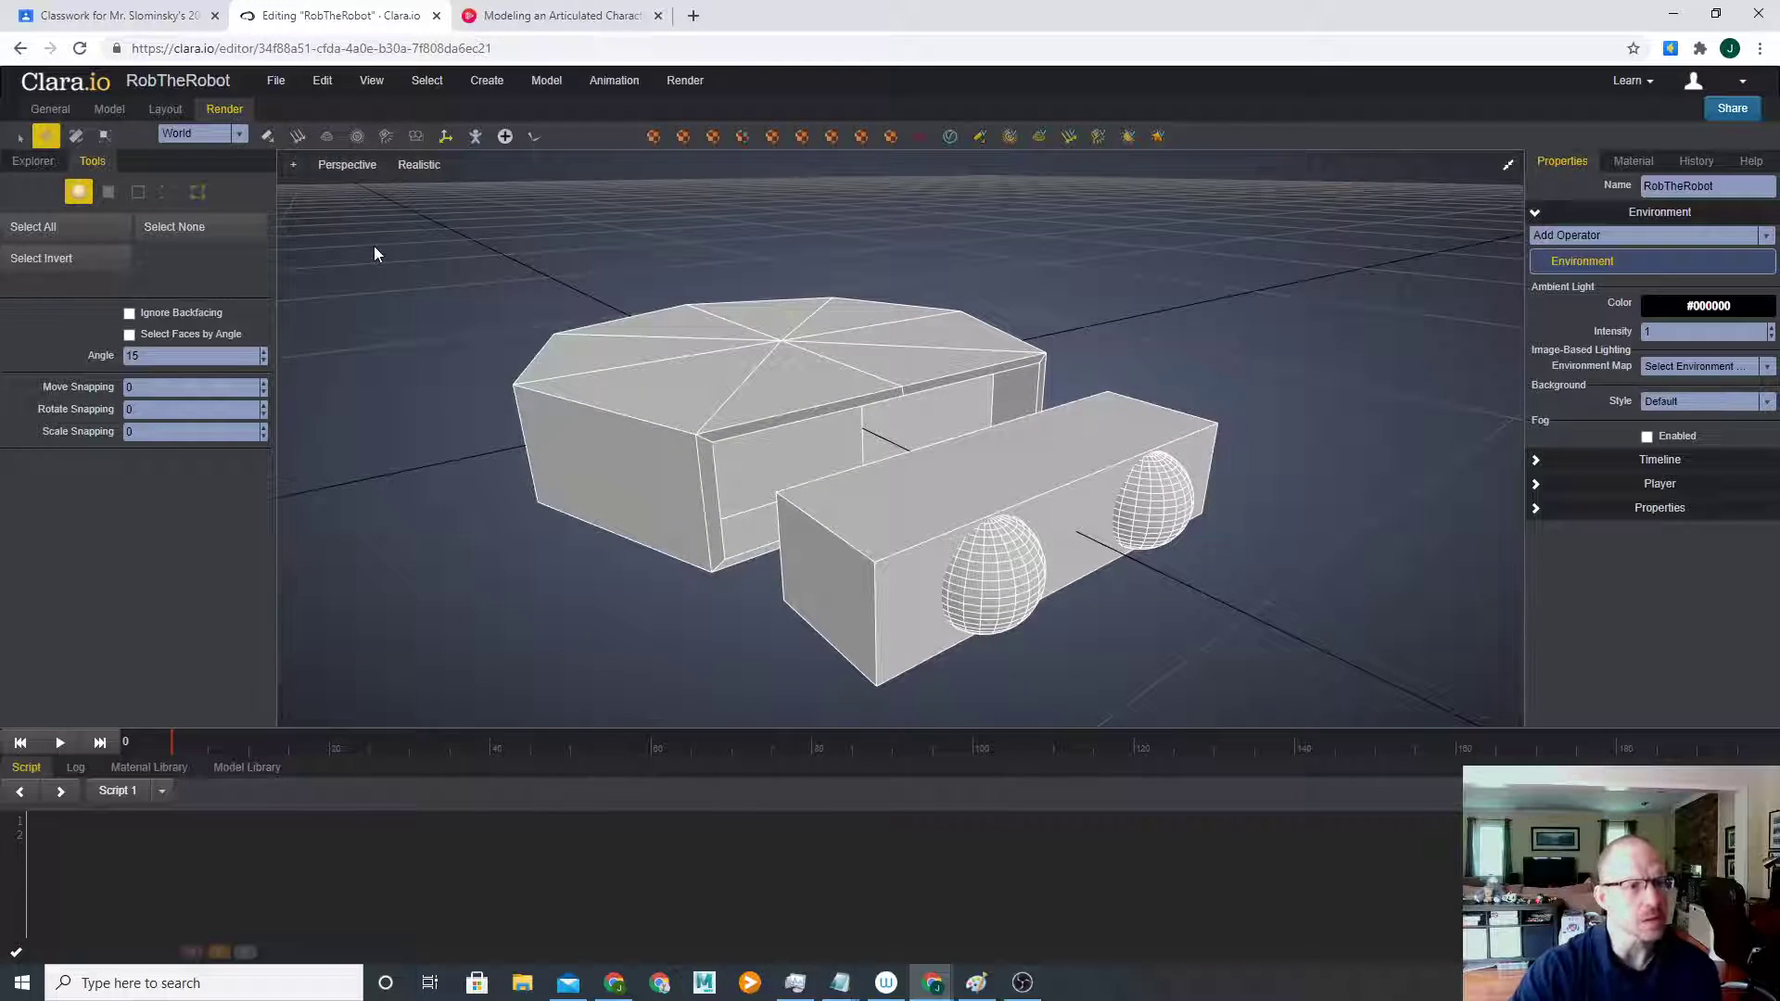
# - Examine the mesh tools and modelling commands available for the eye sphere and the box
pyautogui.click(1029, 560)
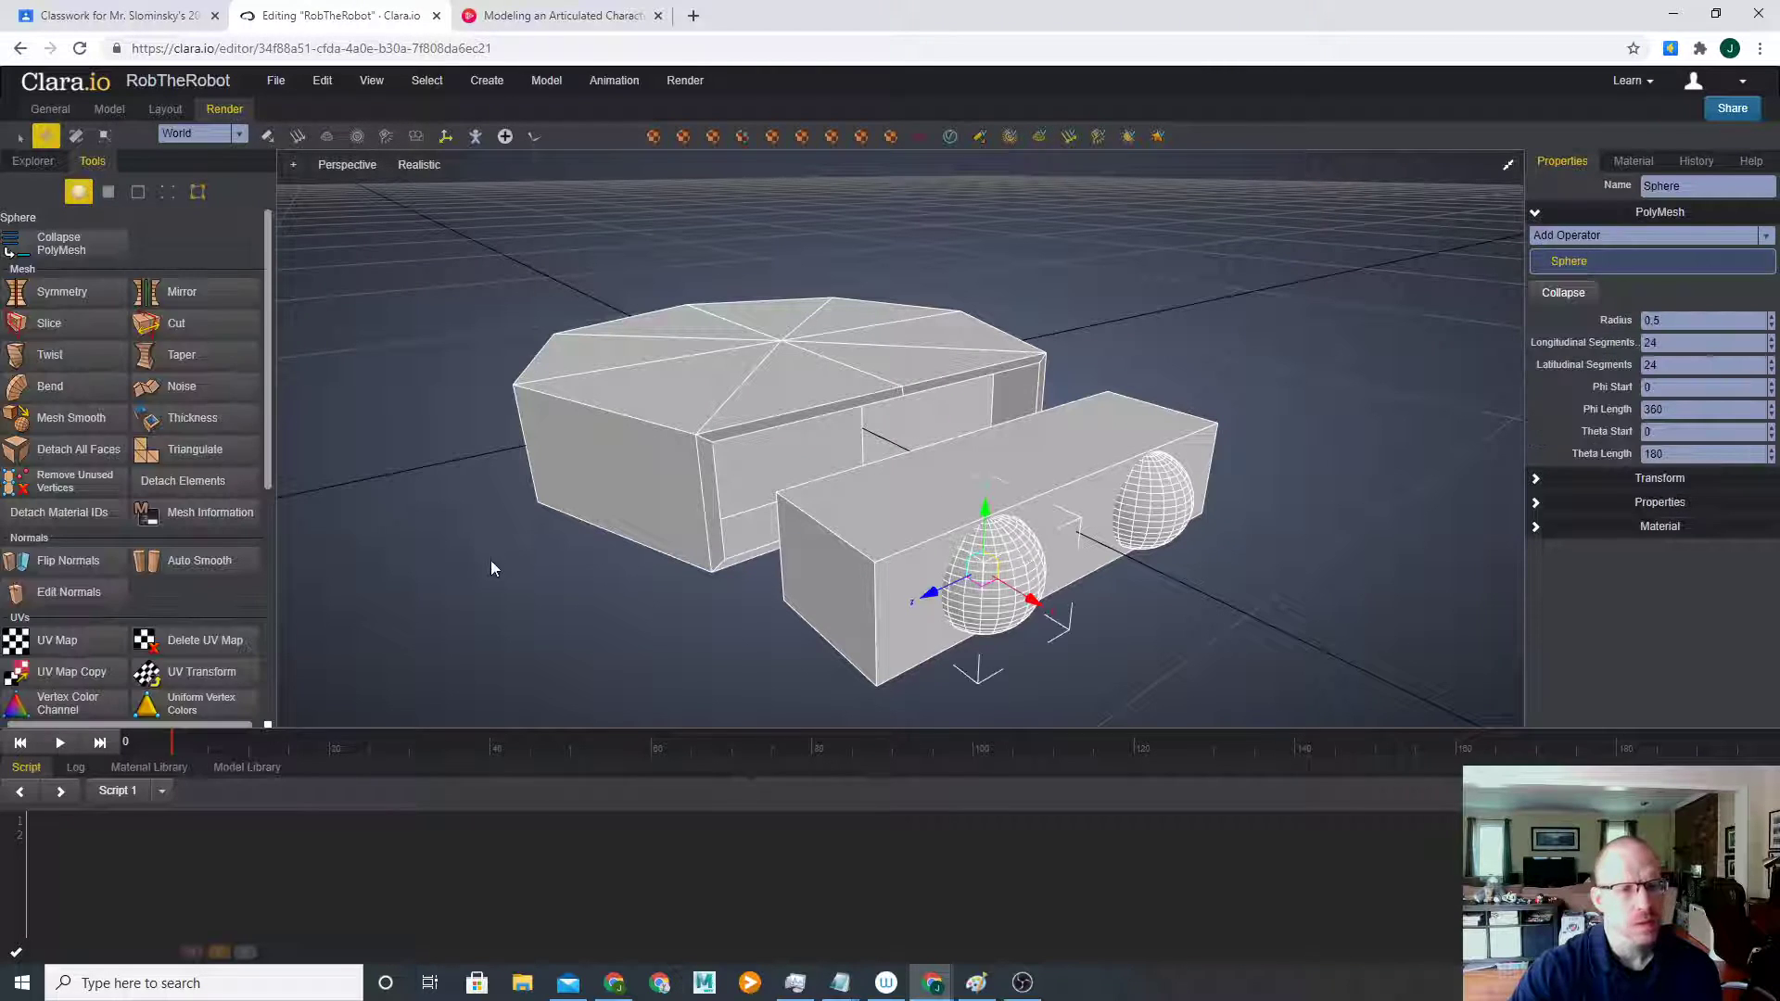
pyautogui.click(878, 521)
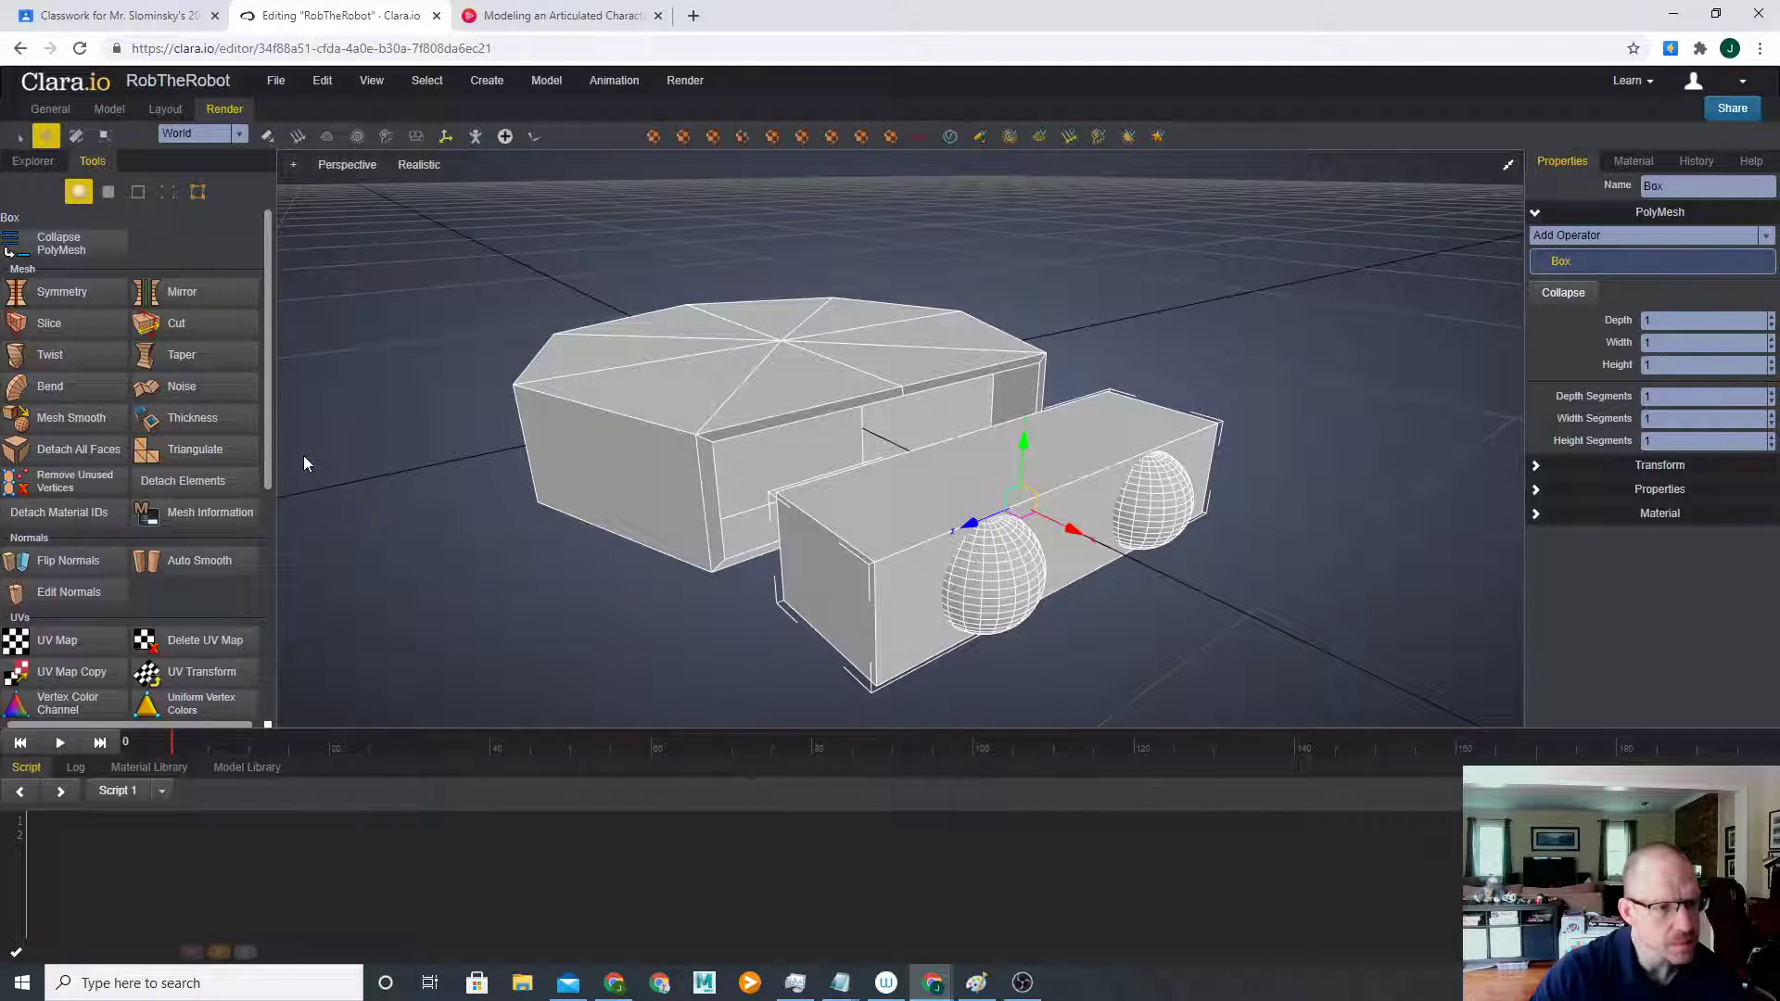
pyautogui.scroll(-1, 213, 608)
pyautogui.scroll(-2, 214, 606)
pyautogui.scroll(3, 213, 606)
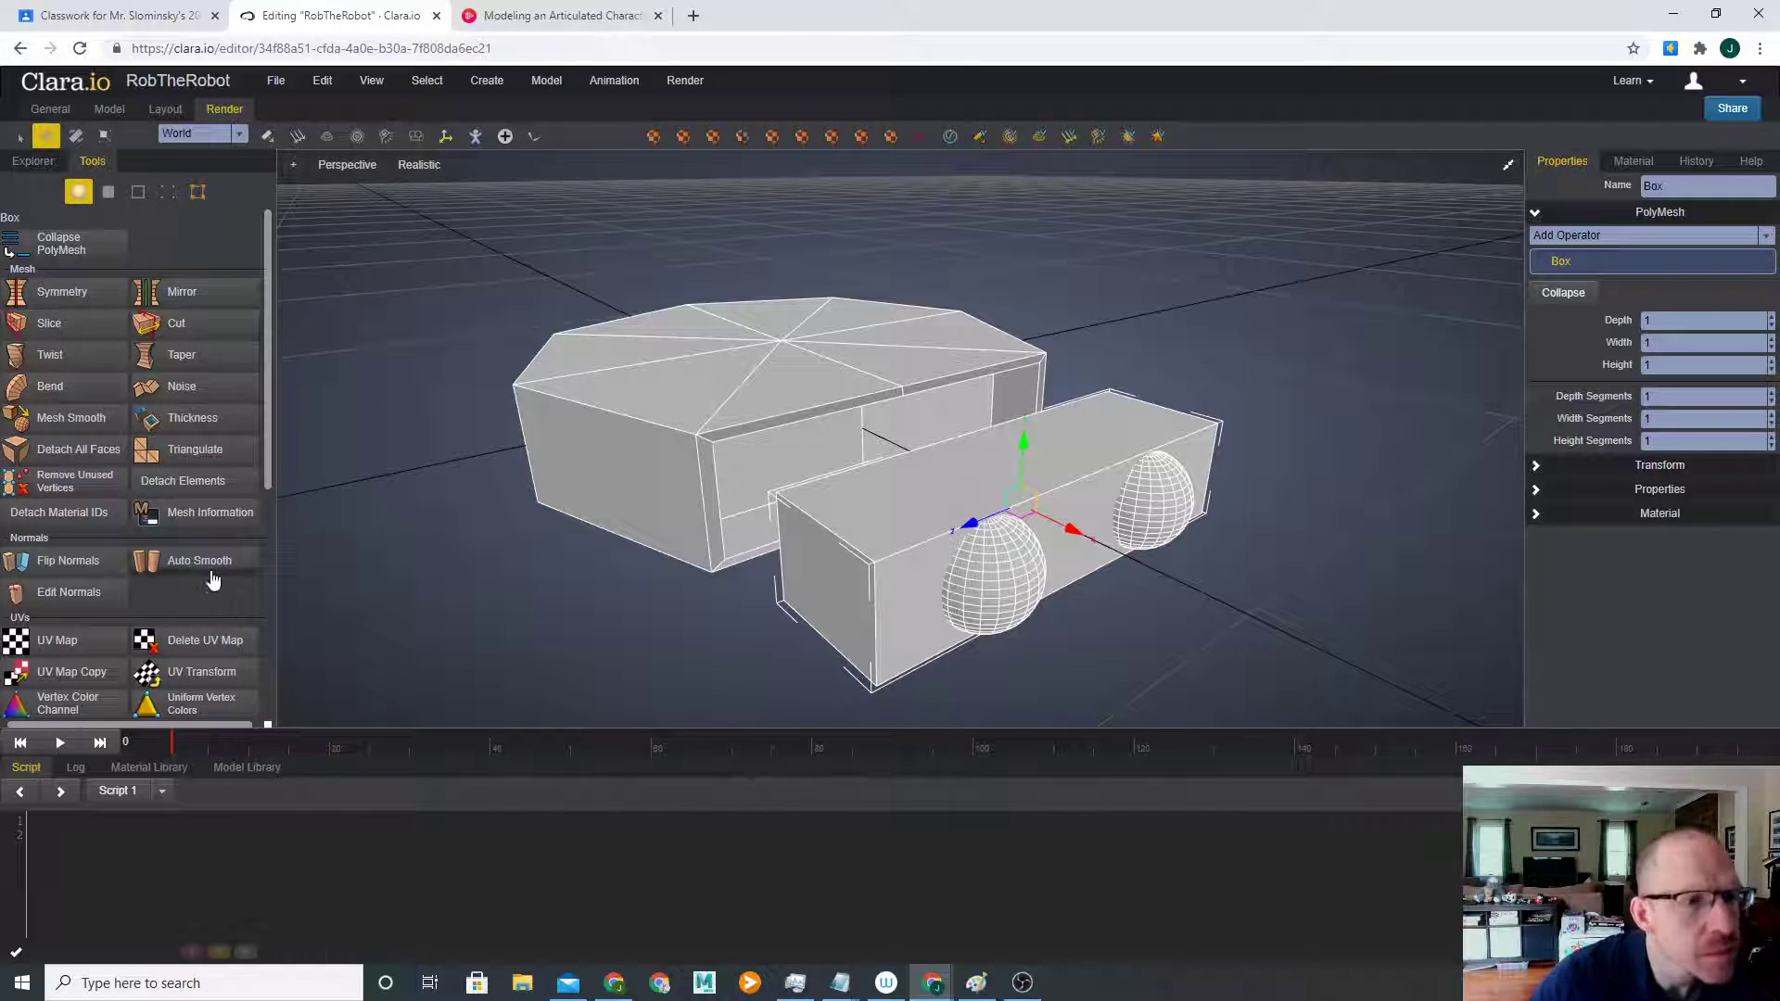
pyautogui.click(549, 84)
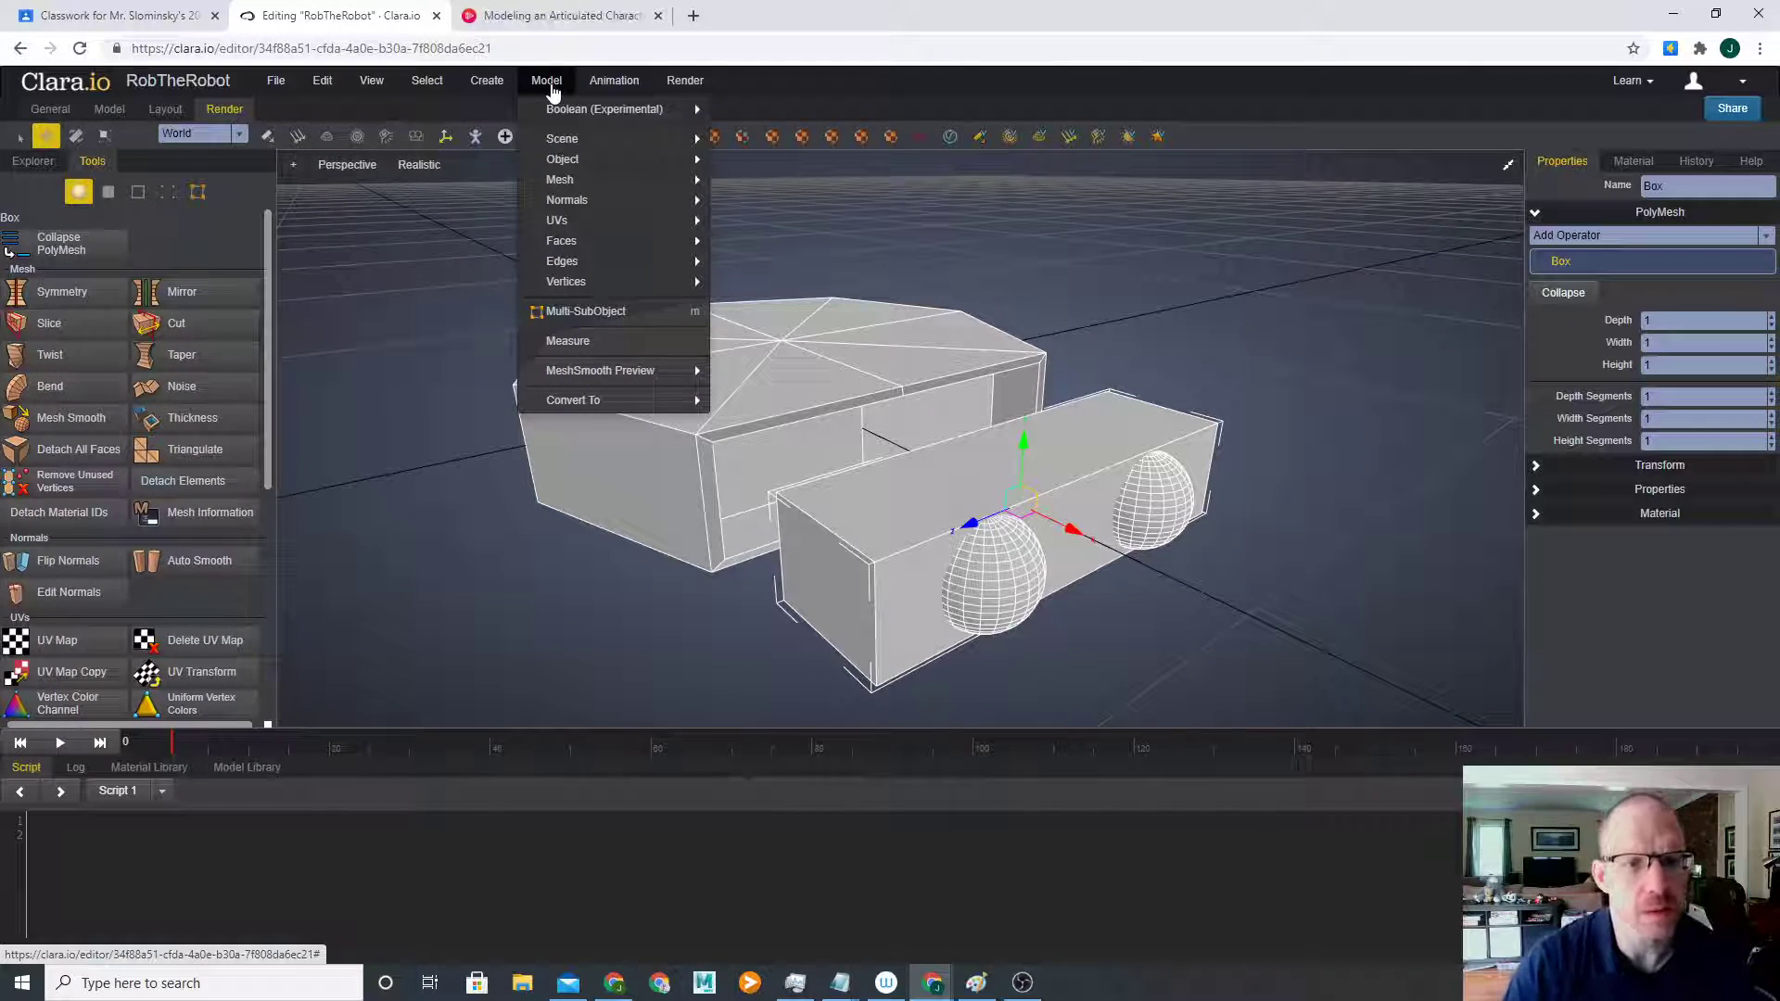
pyautogui.moveTo(595, 185)
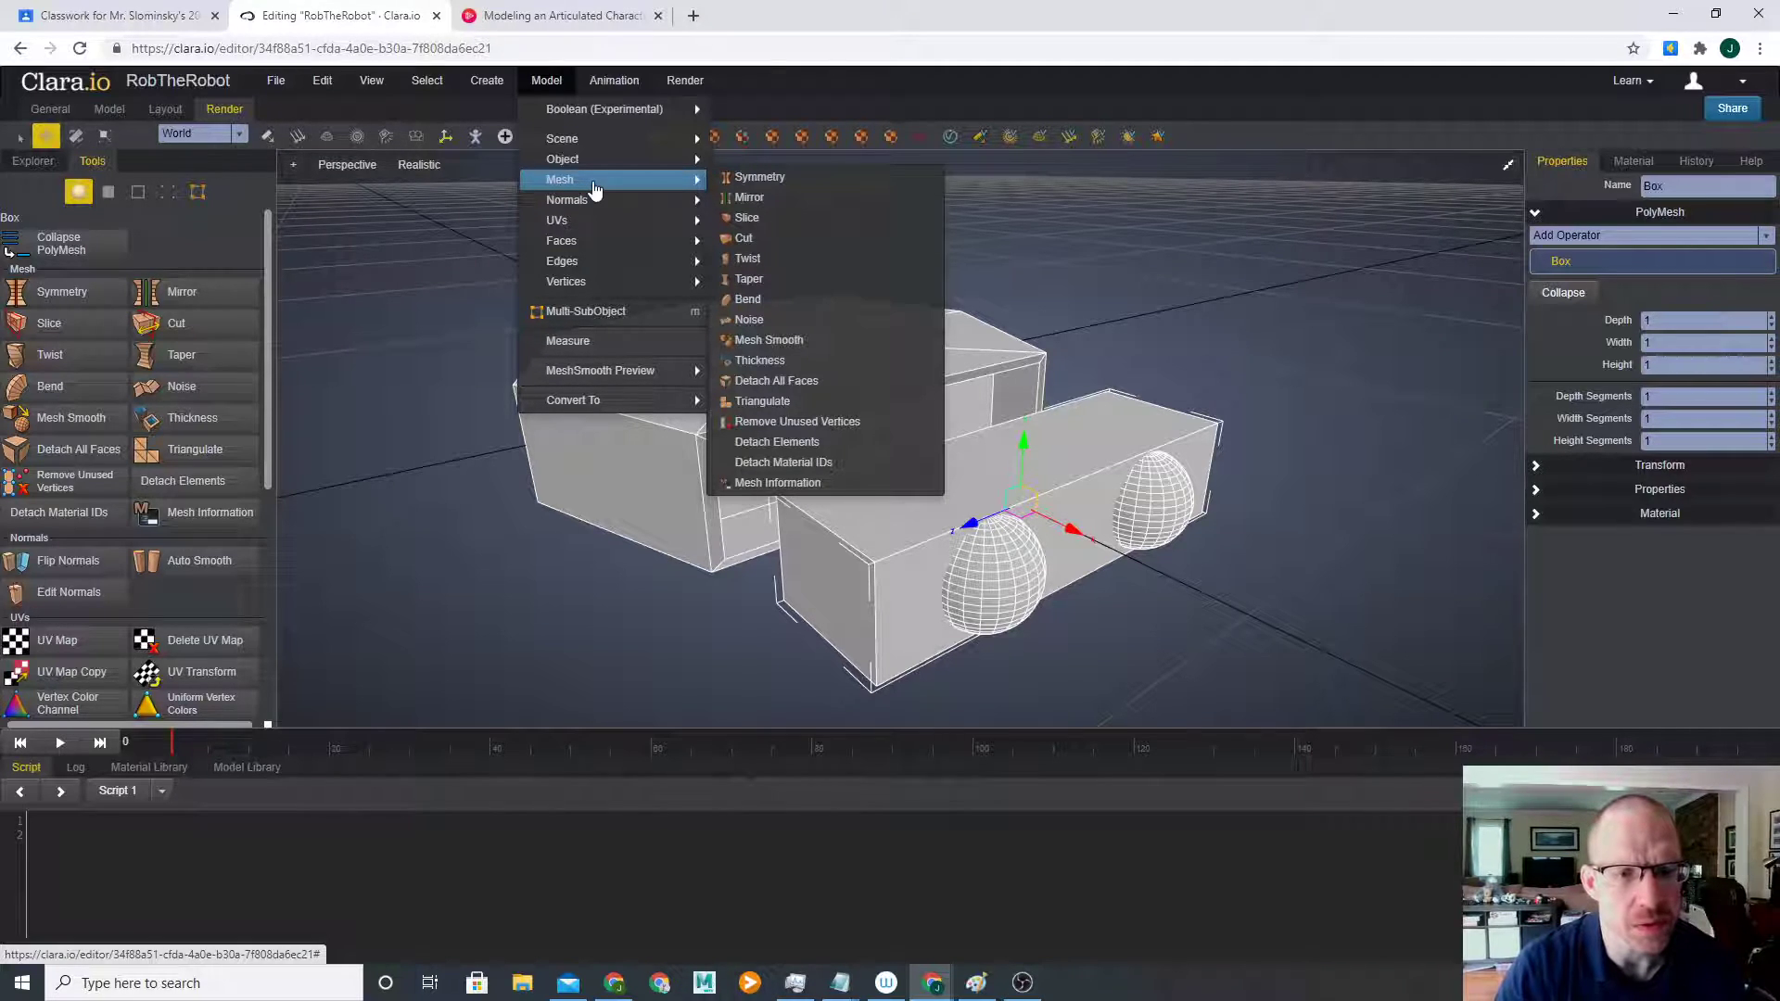
pyautogui.moveTo(606, 241)
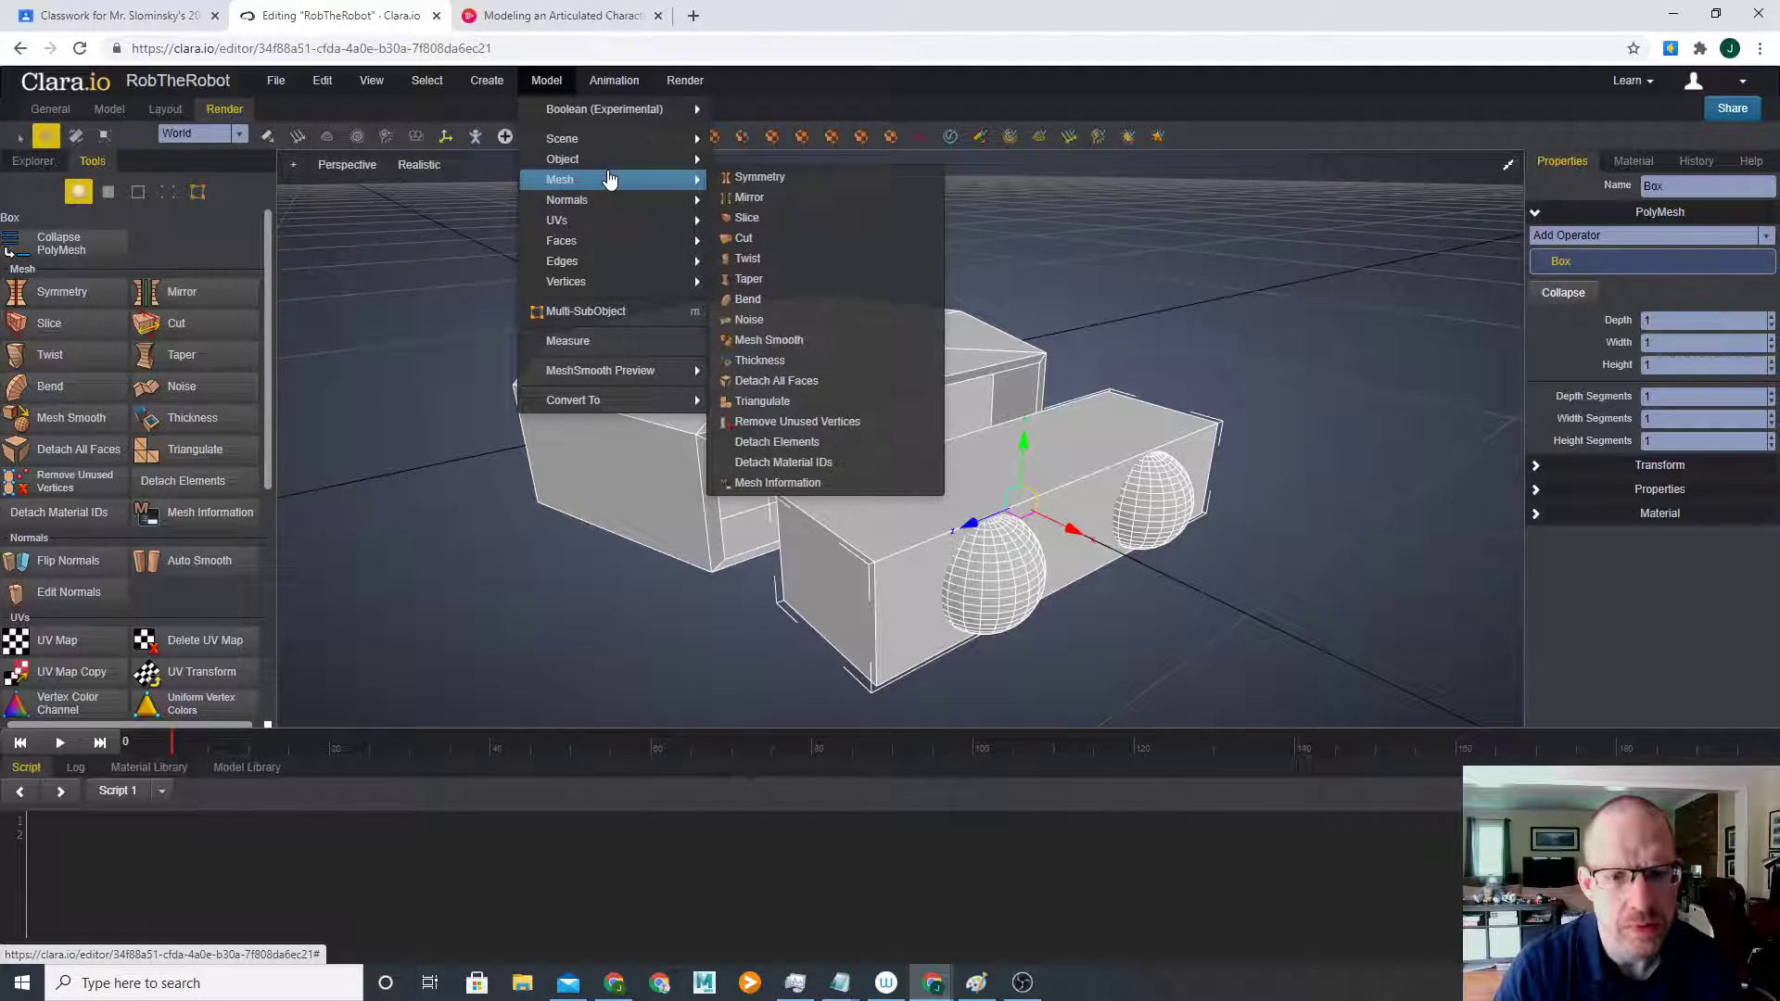
pyautogui.click(401, 486)
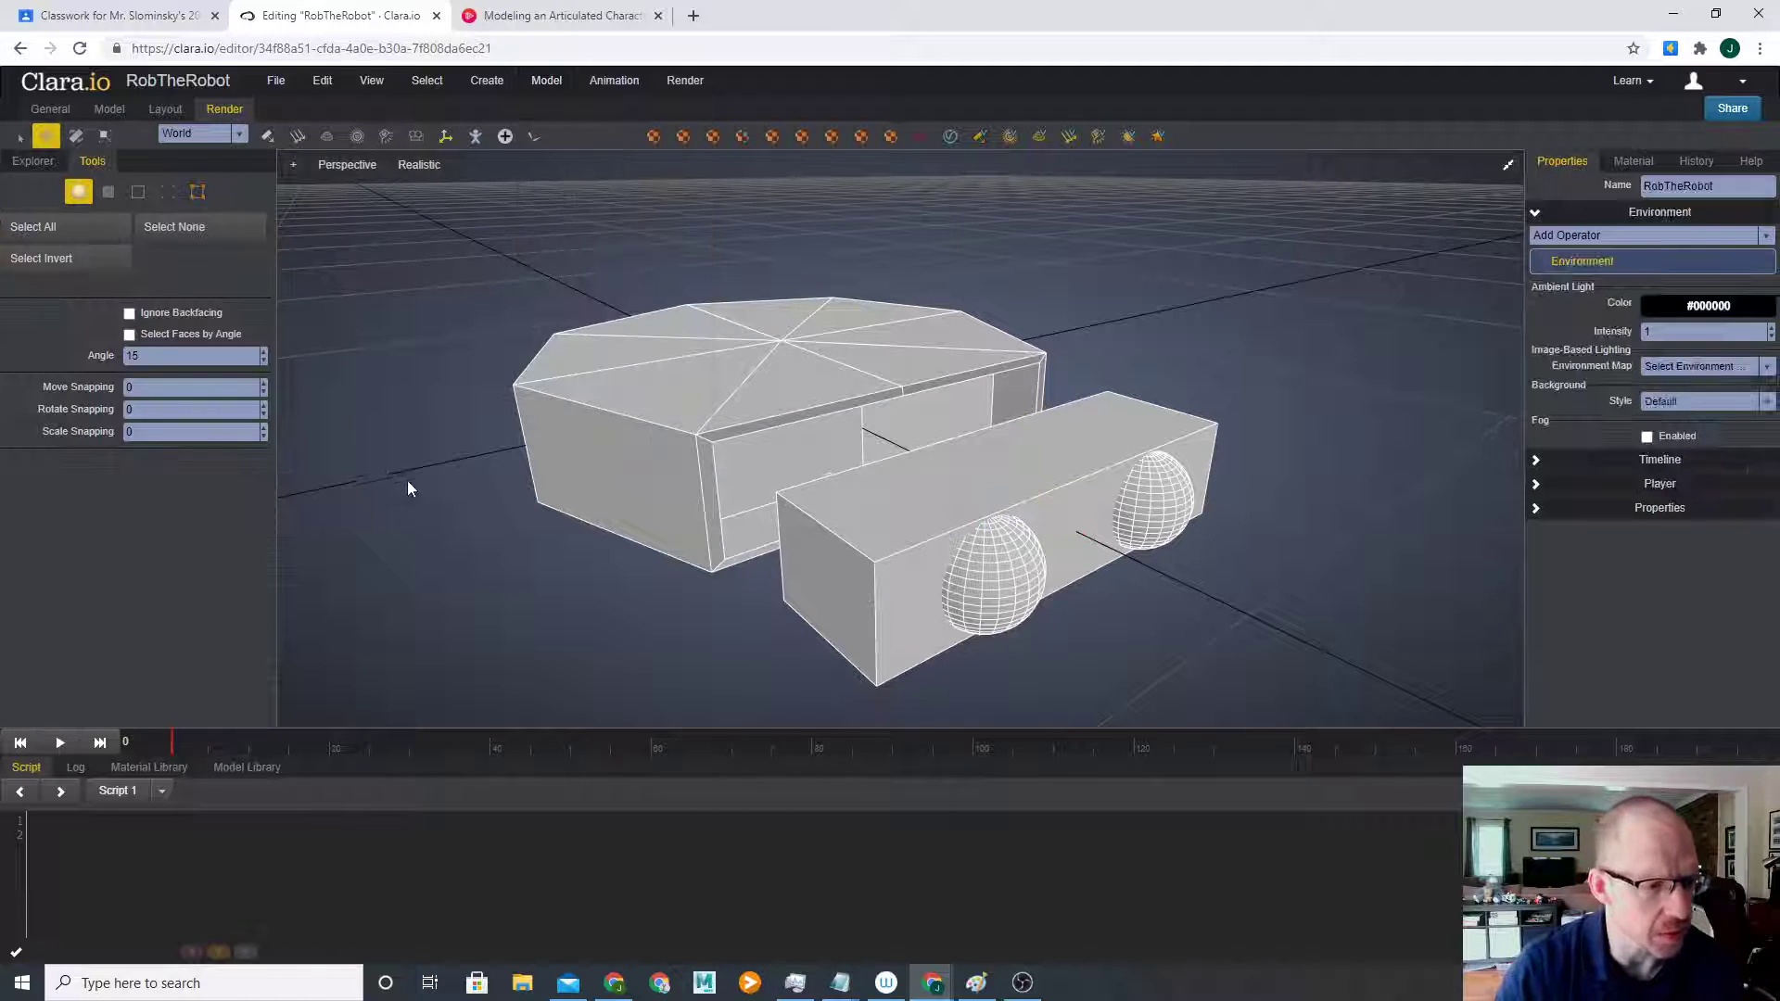
pyautogui.click(928, 555)
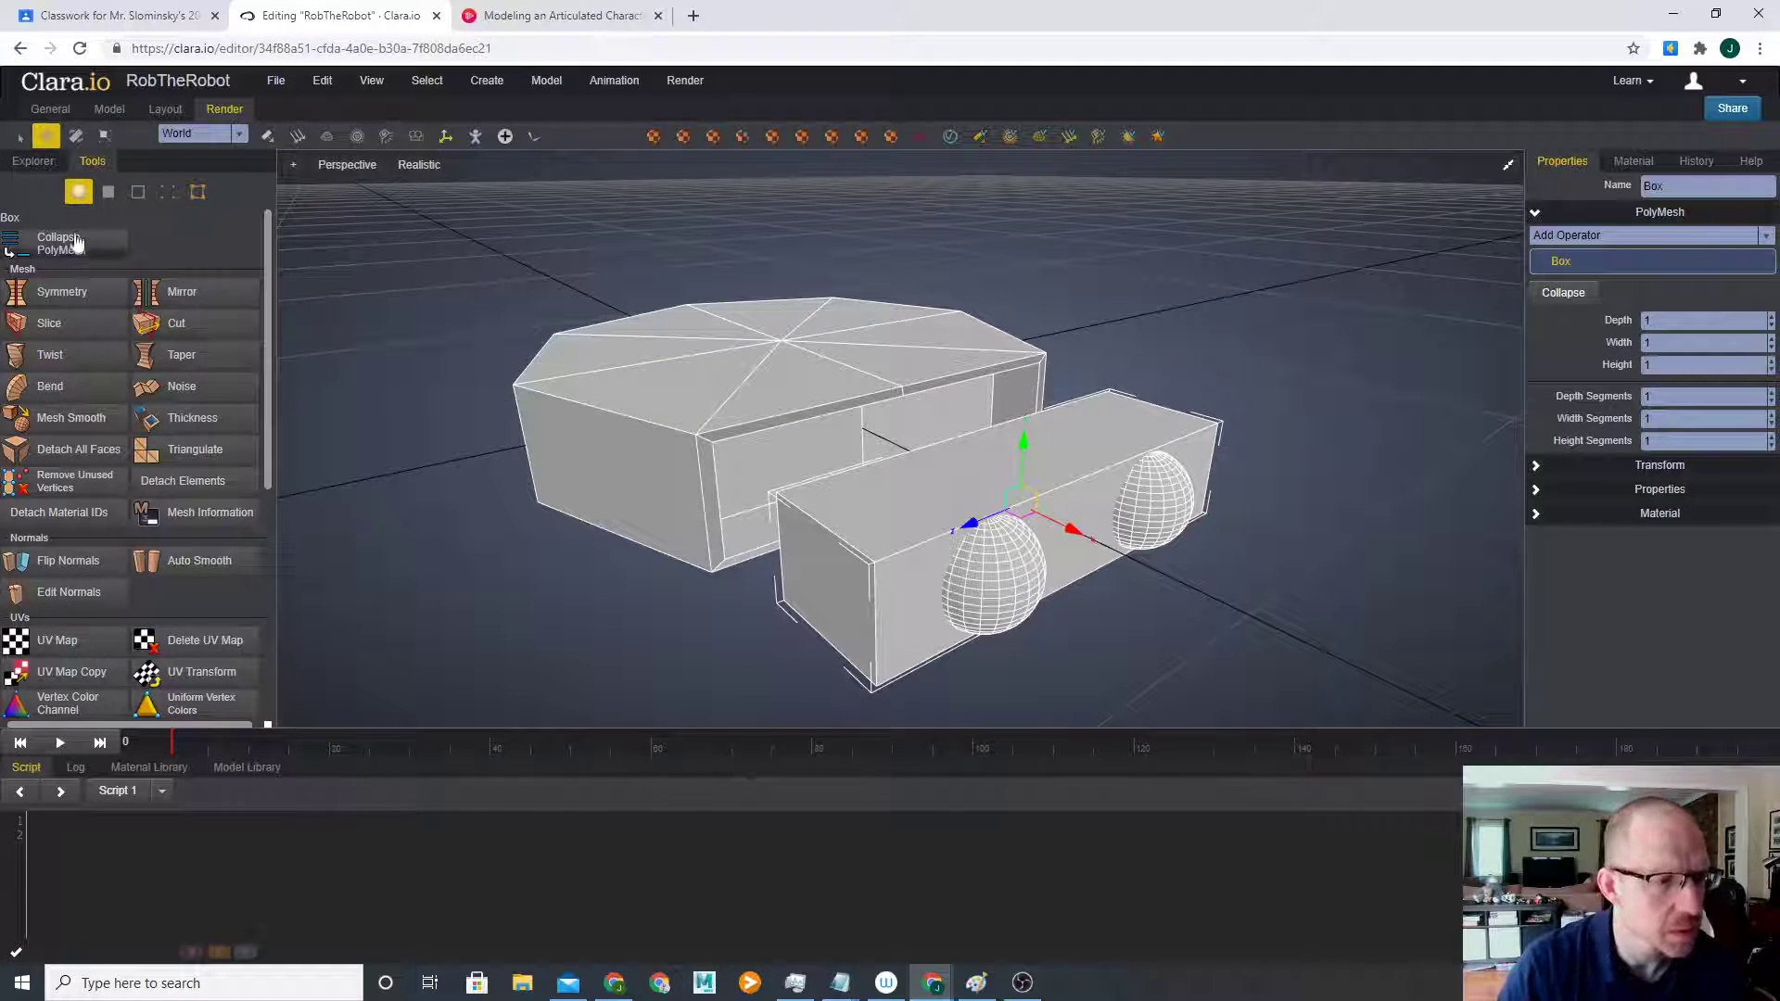
pyautogui.click(109, 193)
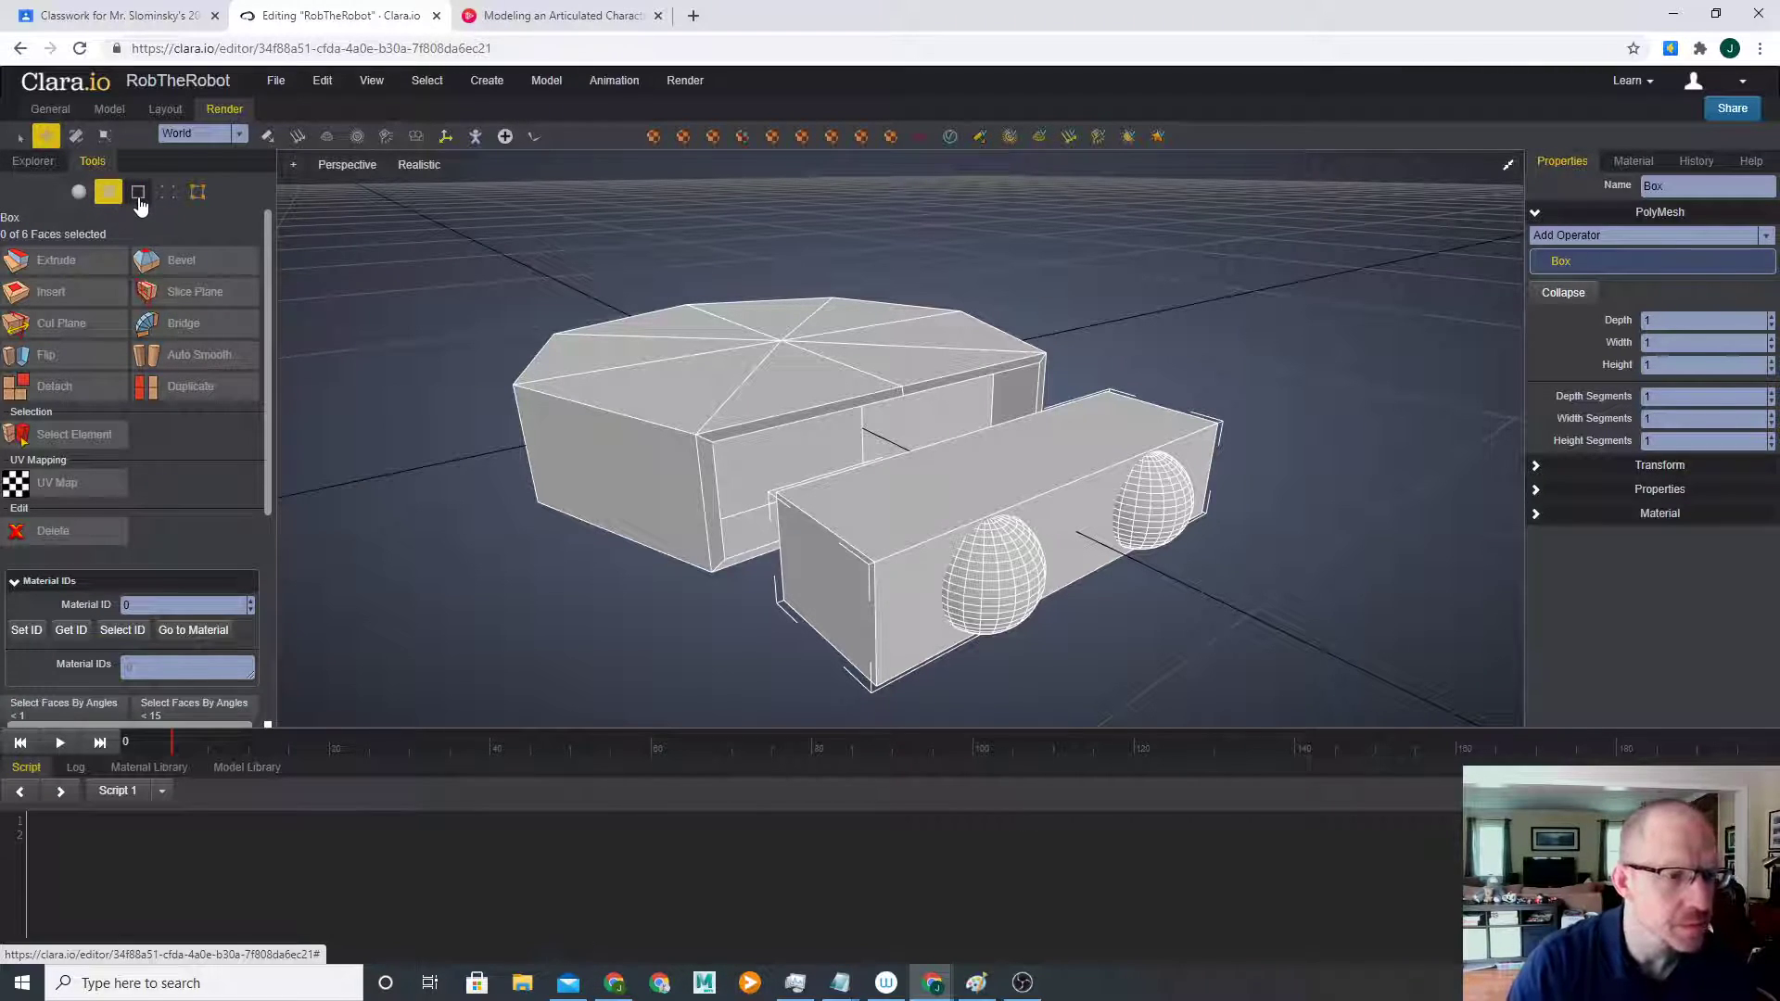
pyautogui.click(138, 192)
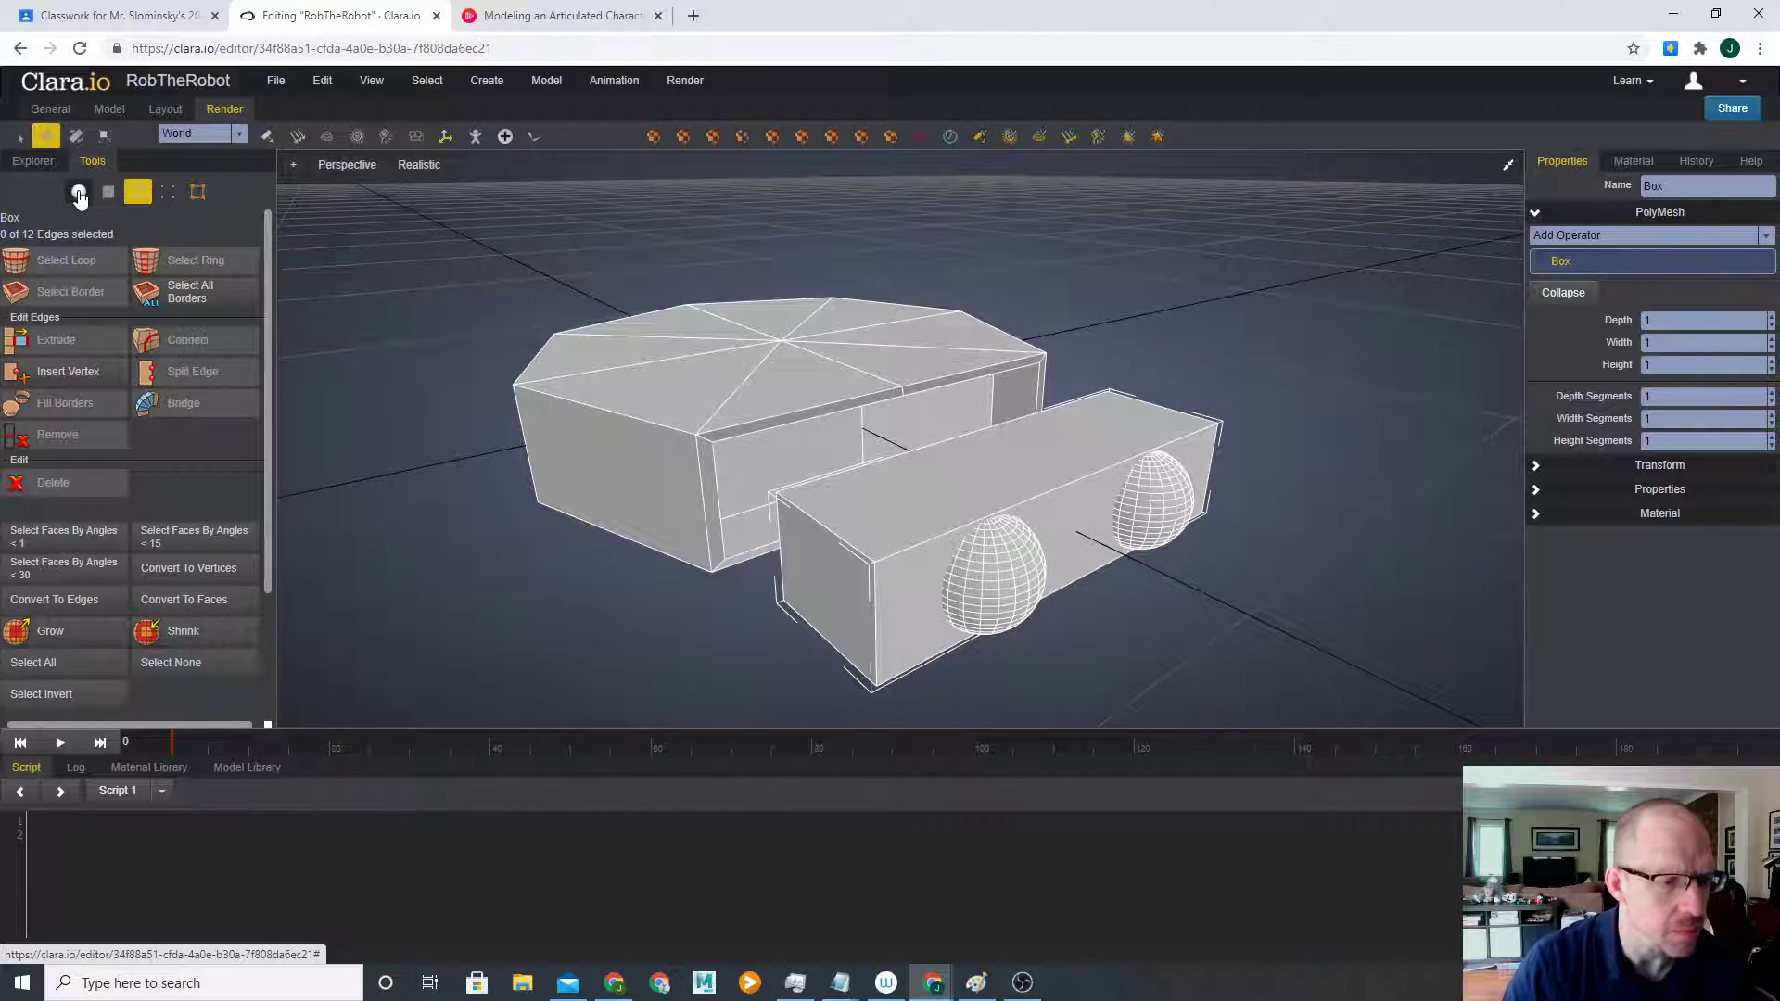
pyautogui.click(79, 194)
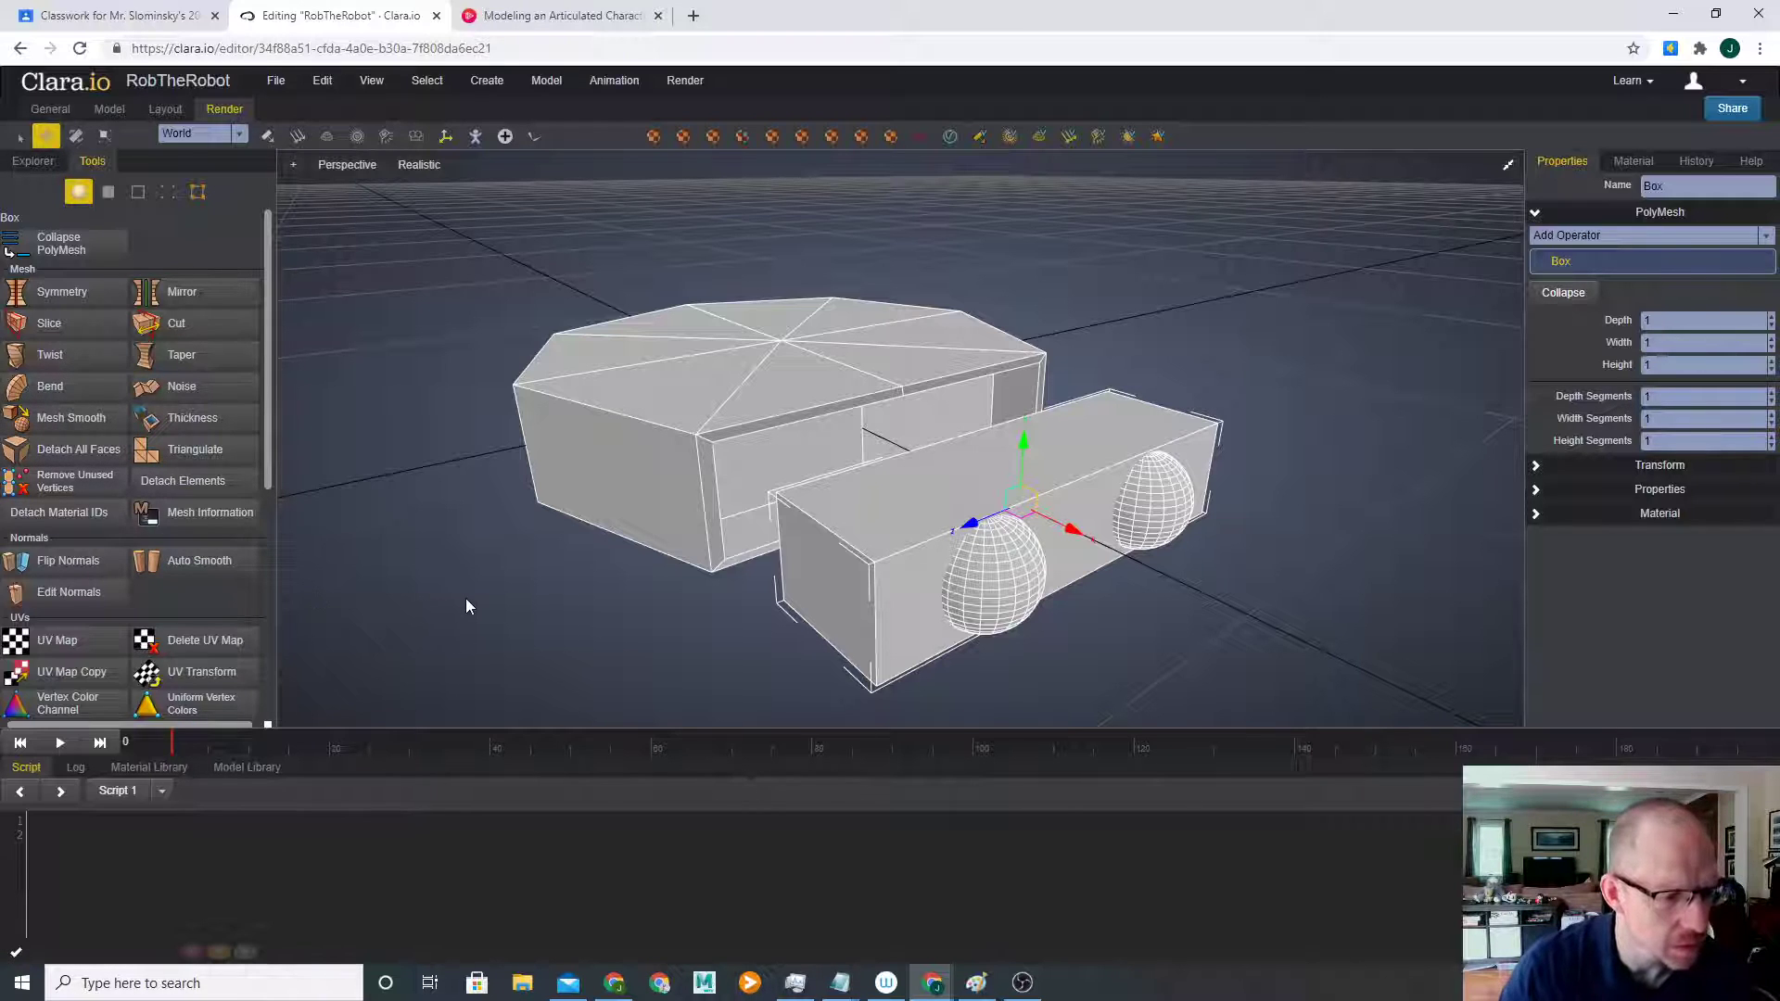
# - Move the box back along X into the head's front recess and seat both eye spheres in its front face
pyautogui.moveTo(473, 601)
pyautogui.mouseDown(button='middle')
pyautogui.moveTo(460, 563)
pyautogui.moveTo(456, 587)
pyautogui.mouseUp(button='middle')
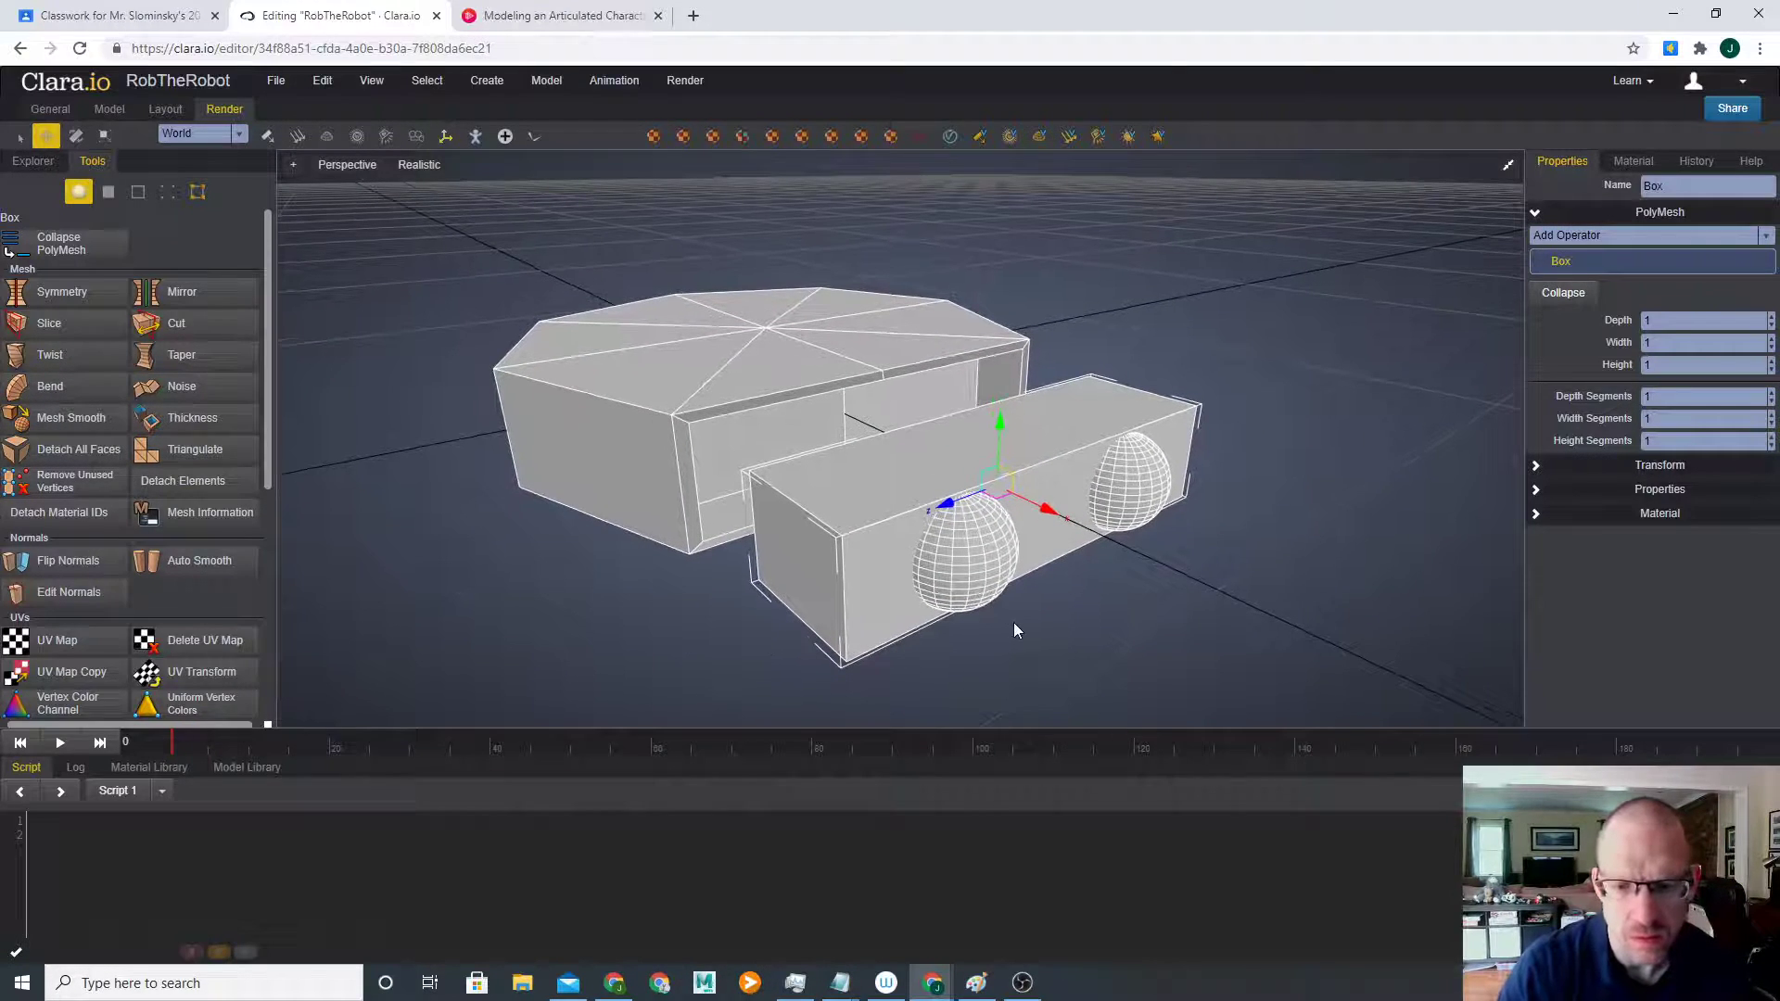
pyautogui.moveTo(1047, 510); pyautogui.dragTo(897, 441)
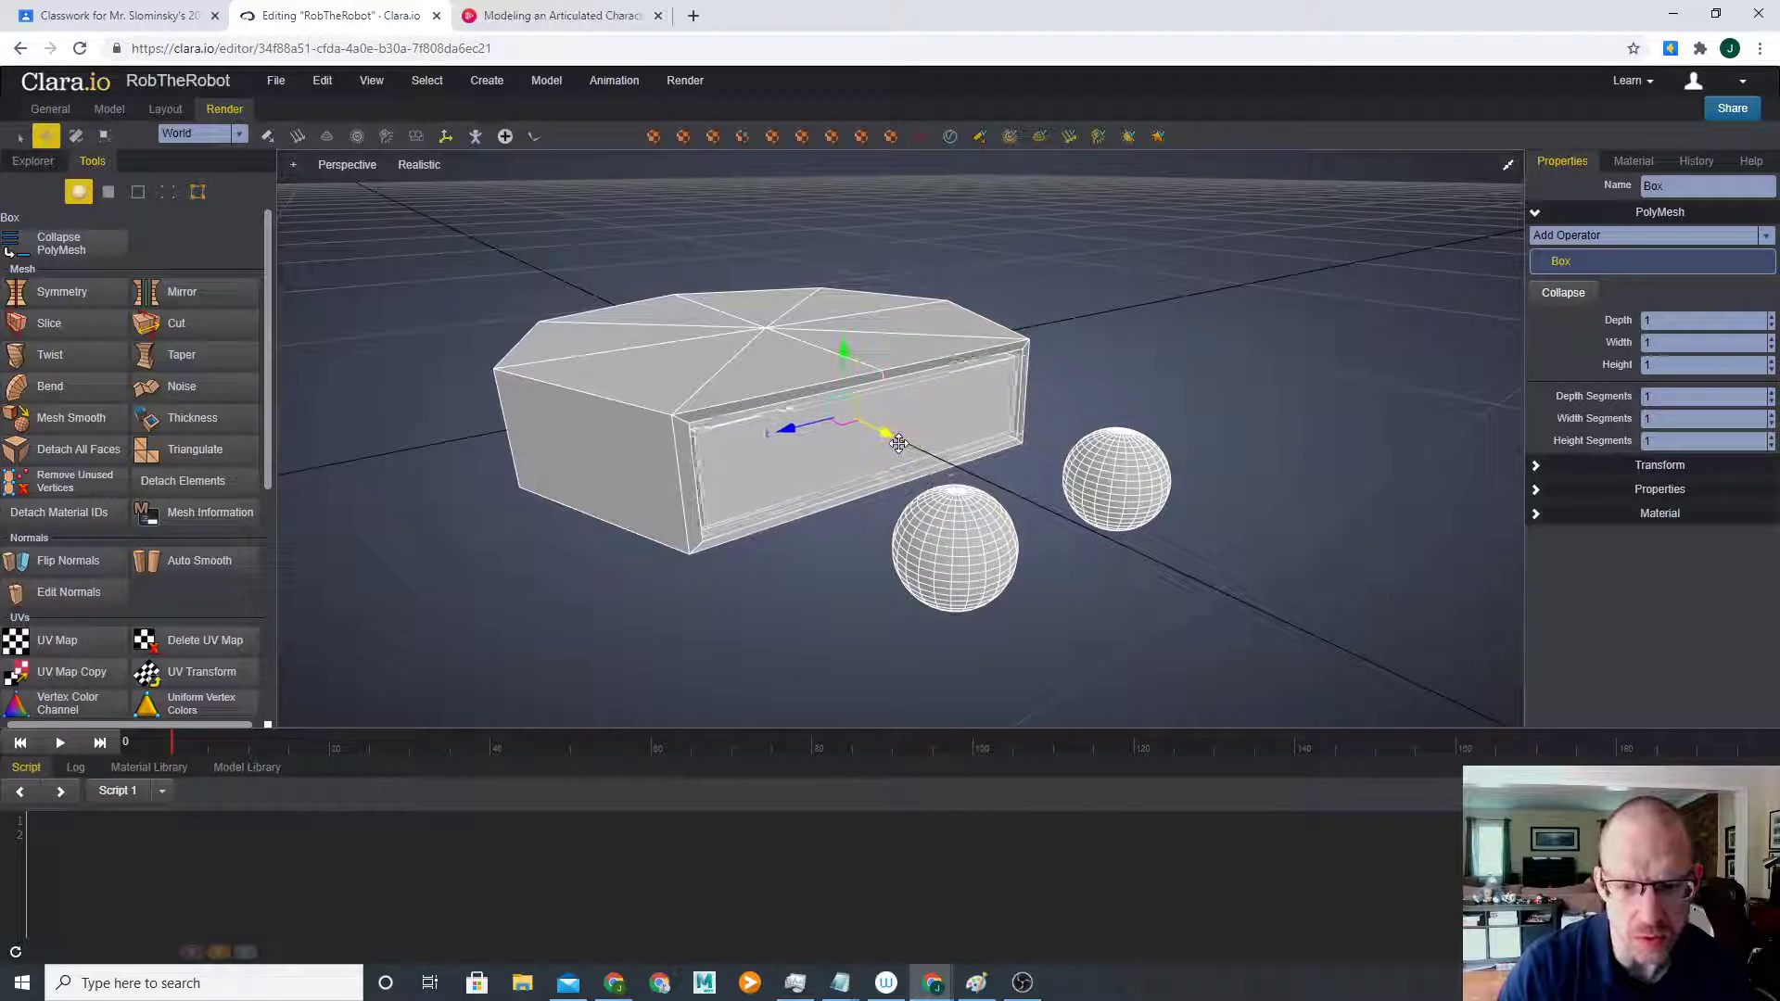
pyautogui.scroll(1, 989, 608)
pyautogui.click(985, 601)
pyautogui.moveTo(984, 595); pyautogui.dragTo(984, 633, button='right')
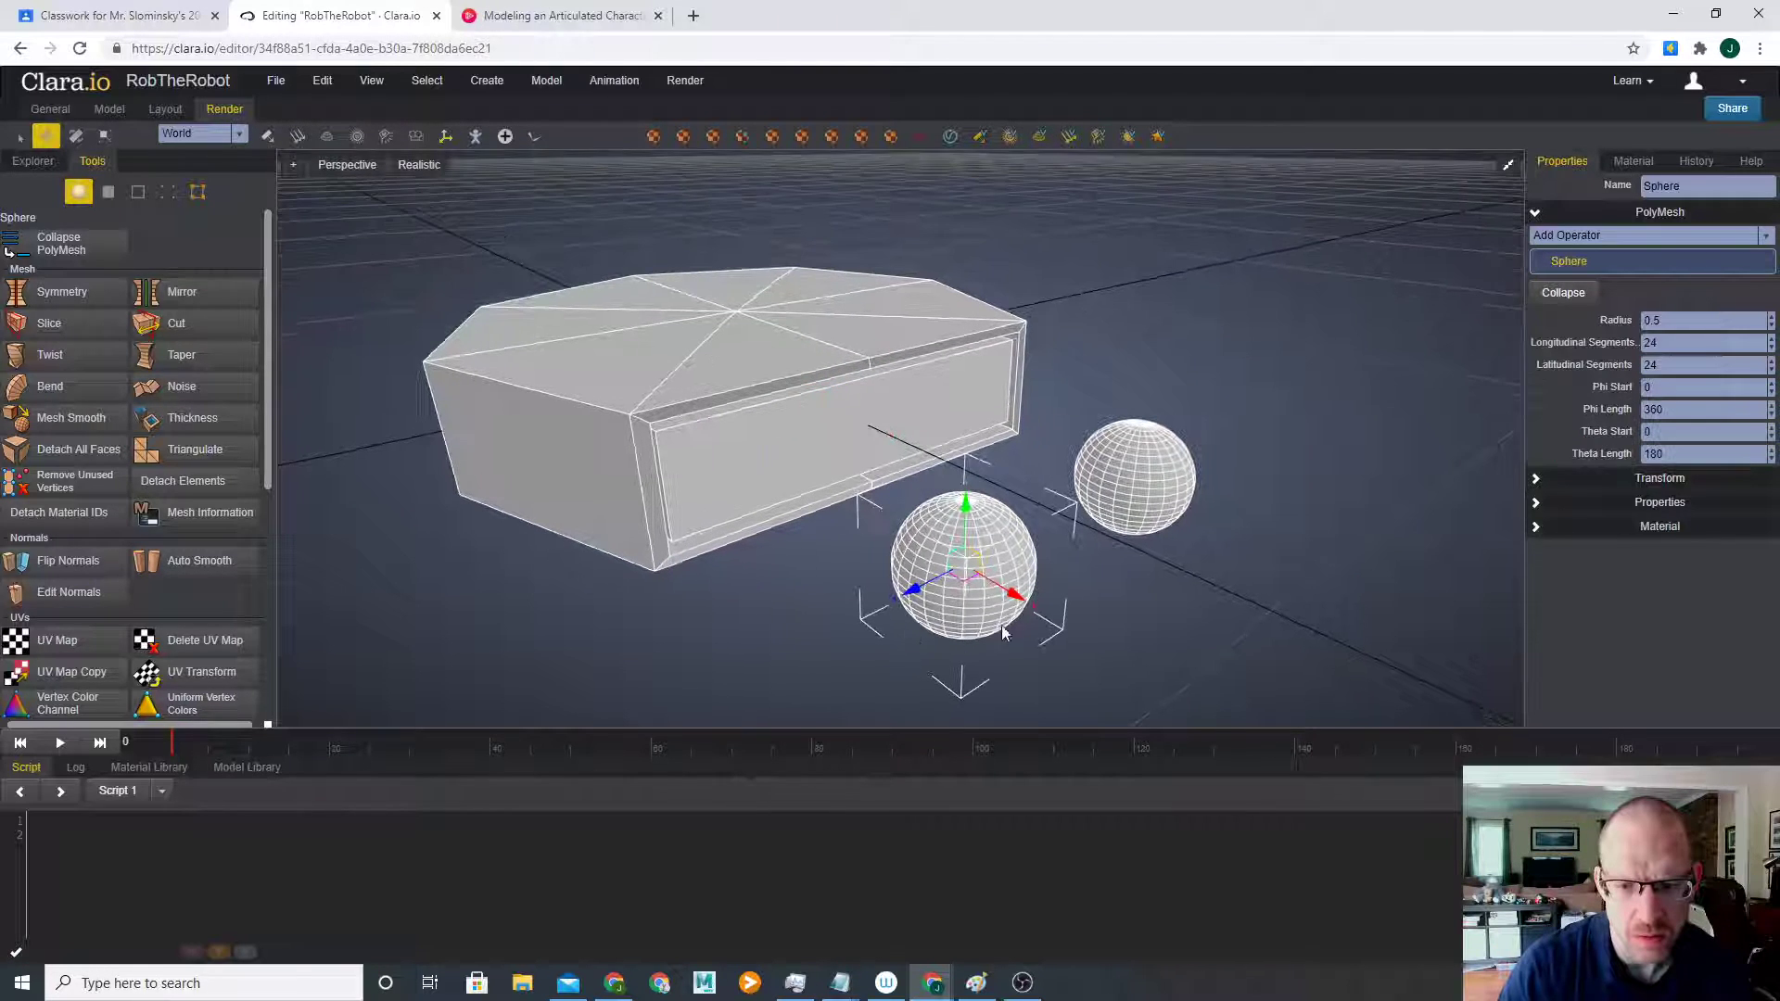
pyautogui.moveTo(997, 587); pyautogui.dragTo(801, 486)
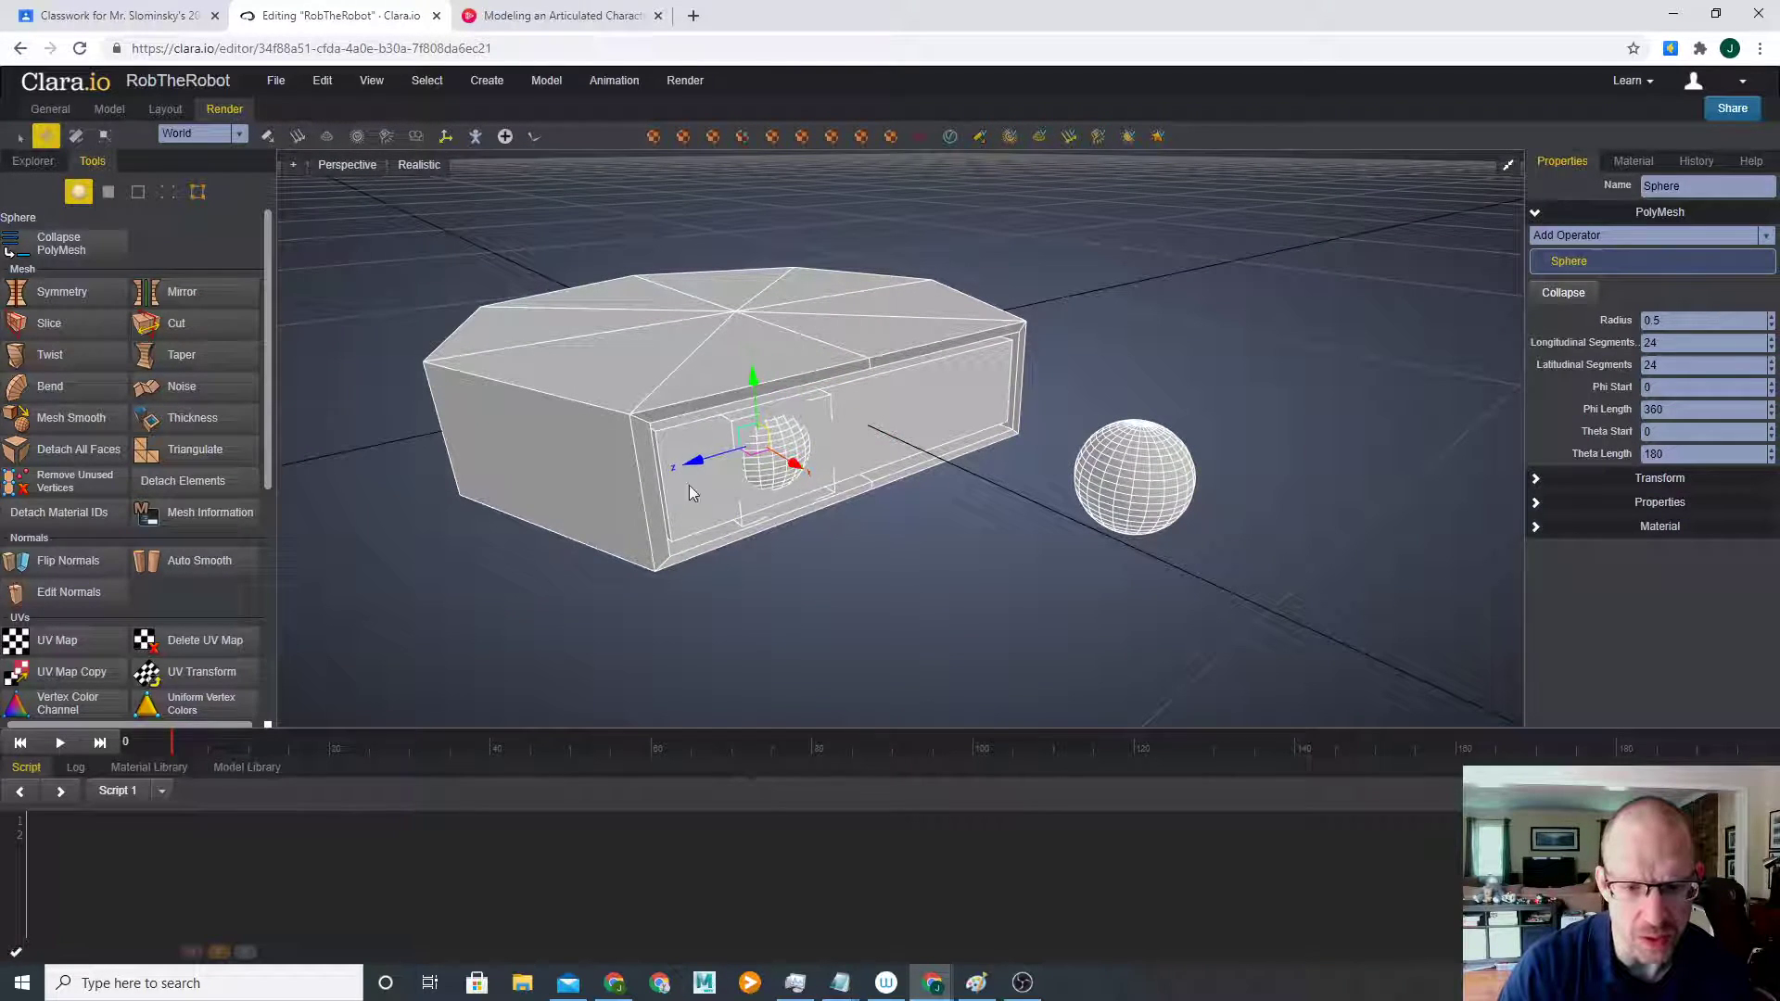
pyautogui.click(1078, 526)
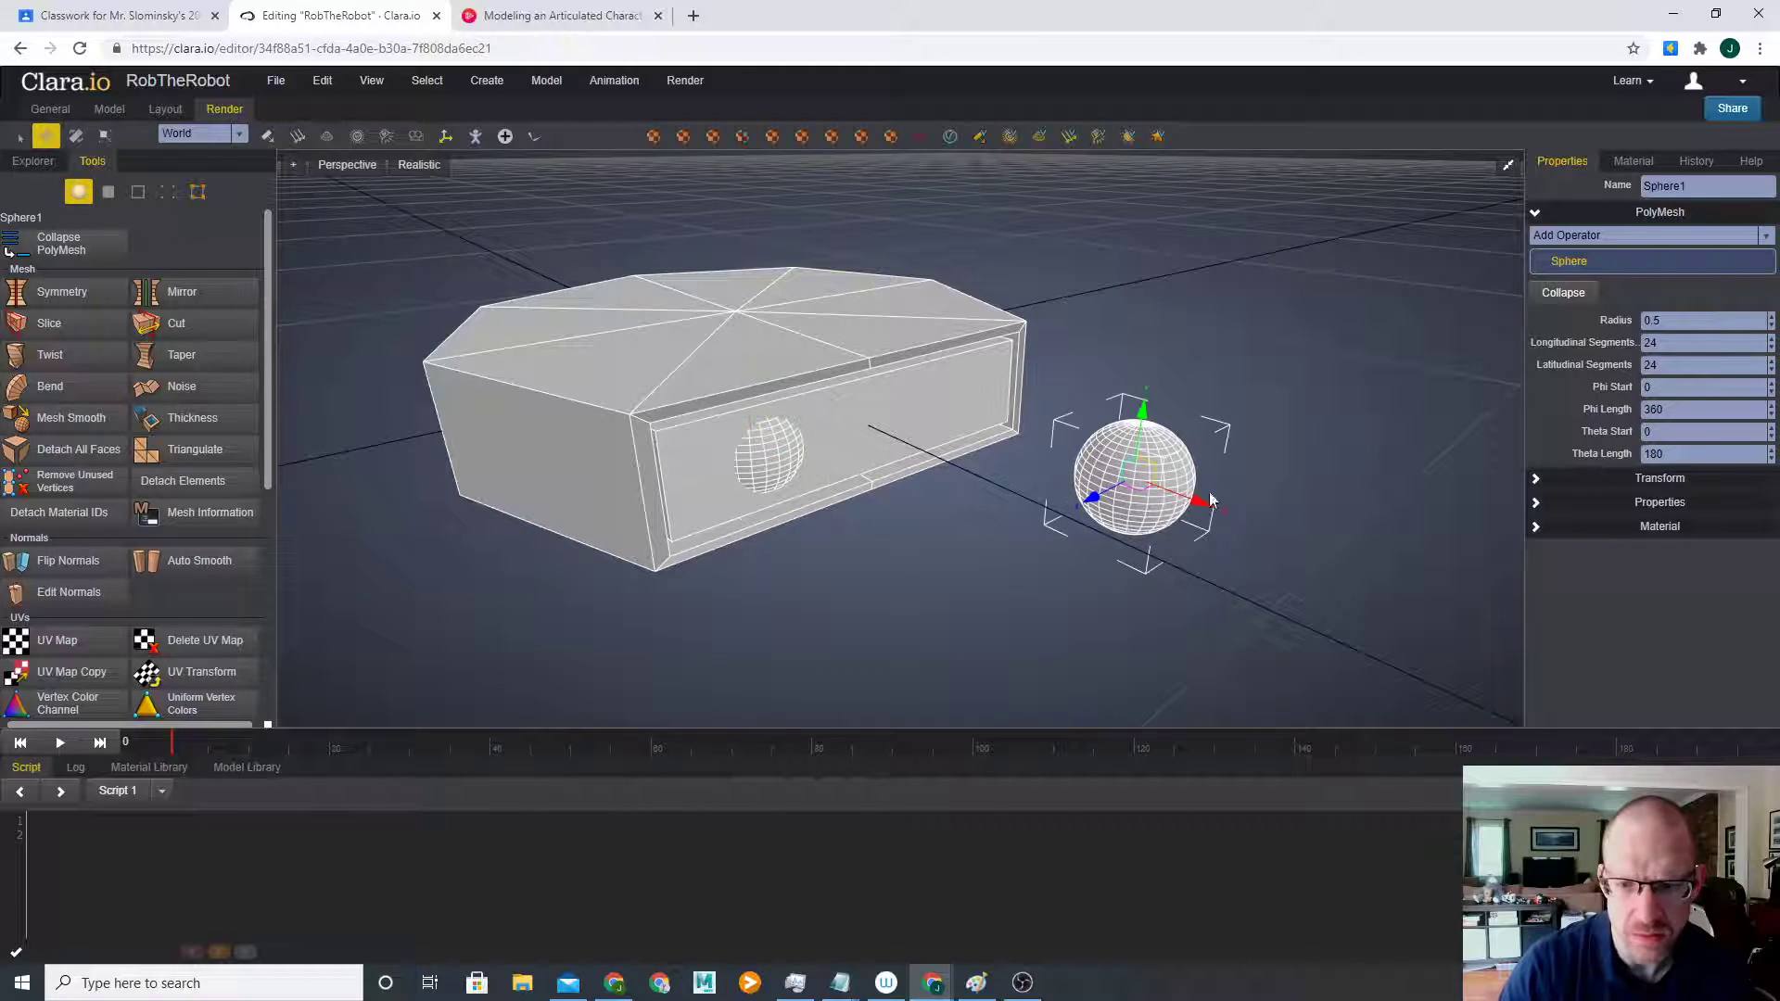
pyautogui.moveTo(1194, 498); pyautogui.dragTo(999, 427)
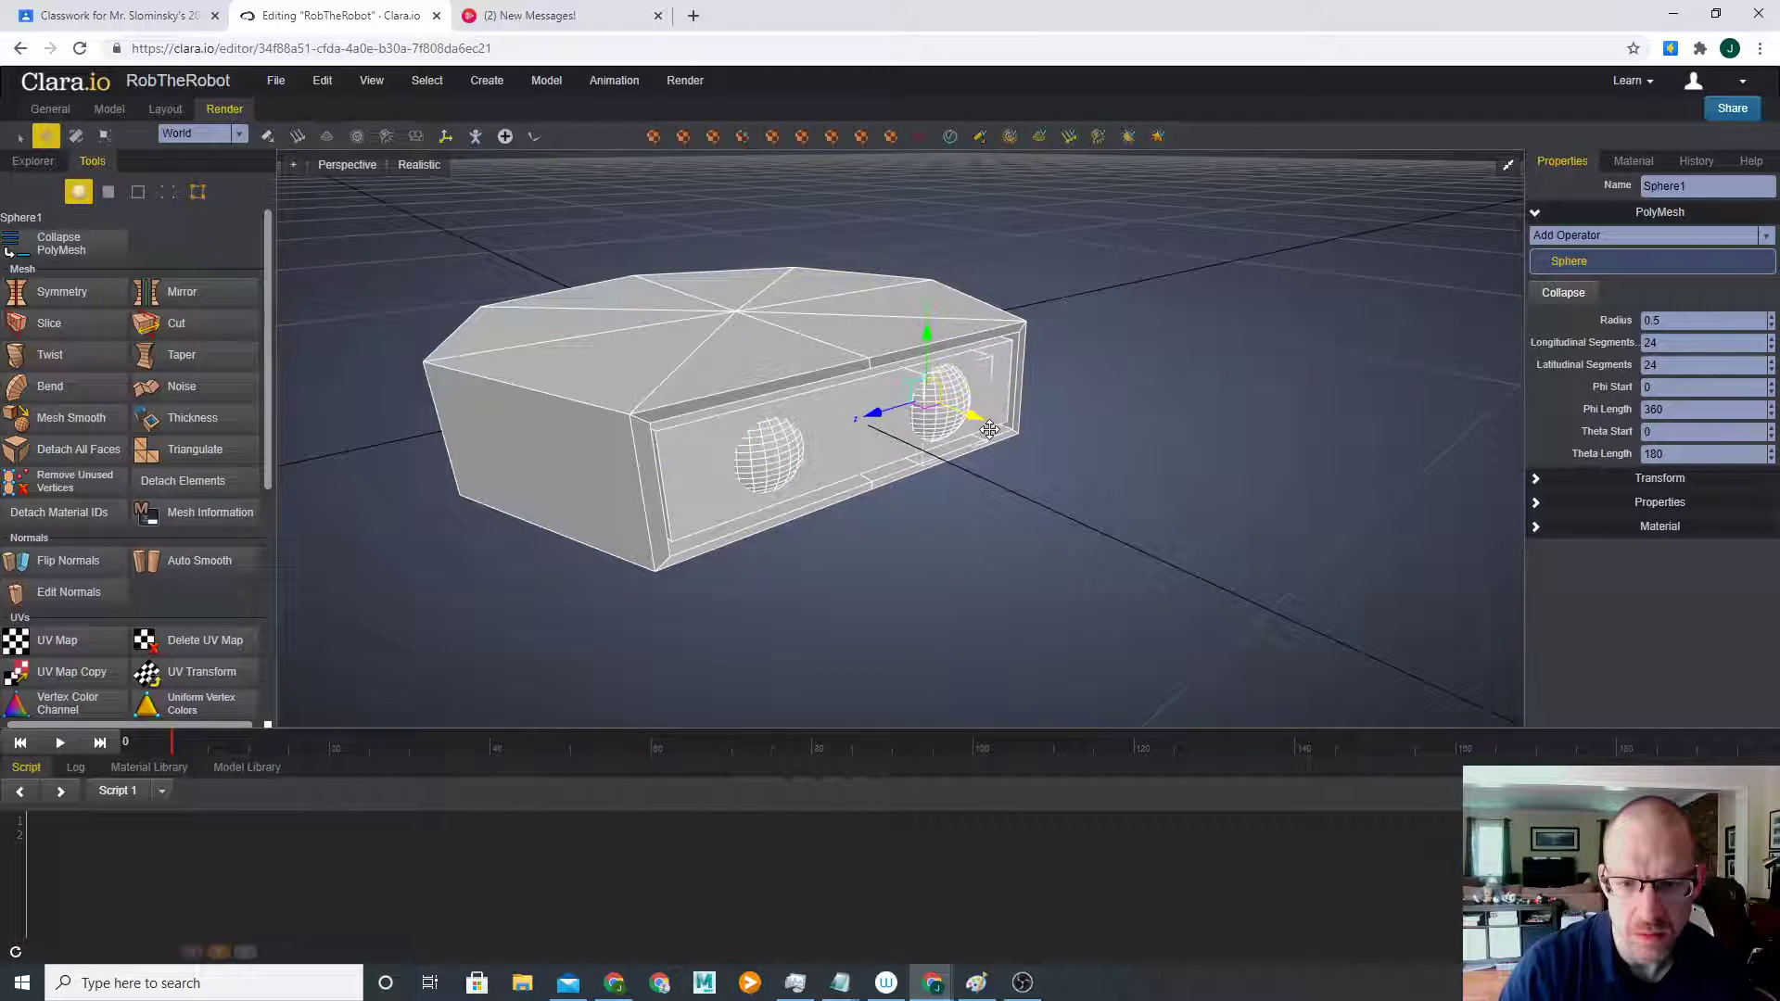
pyautogui.click(1066, 542)
# - Create a torus and move it down along Y to sit clear below the head
pyautogui.moveTo(1064, 533); pyautogui.dragTo(997, 509, button='middle')
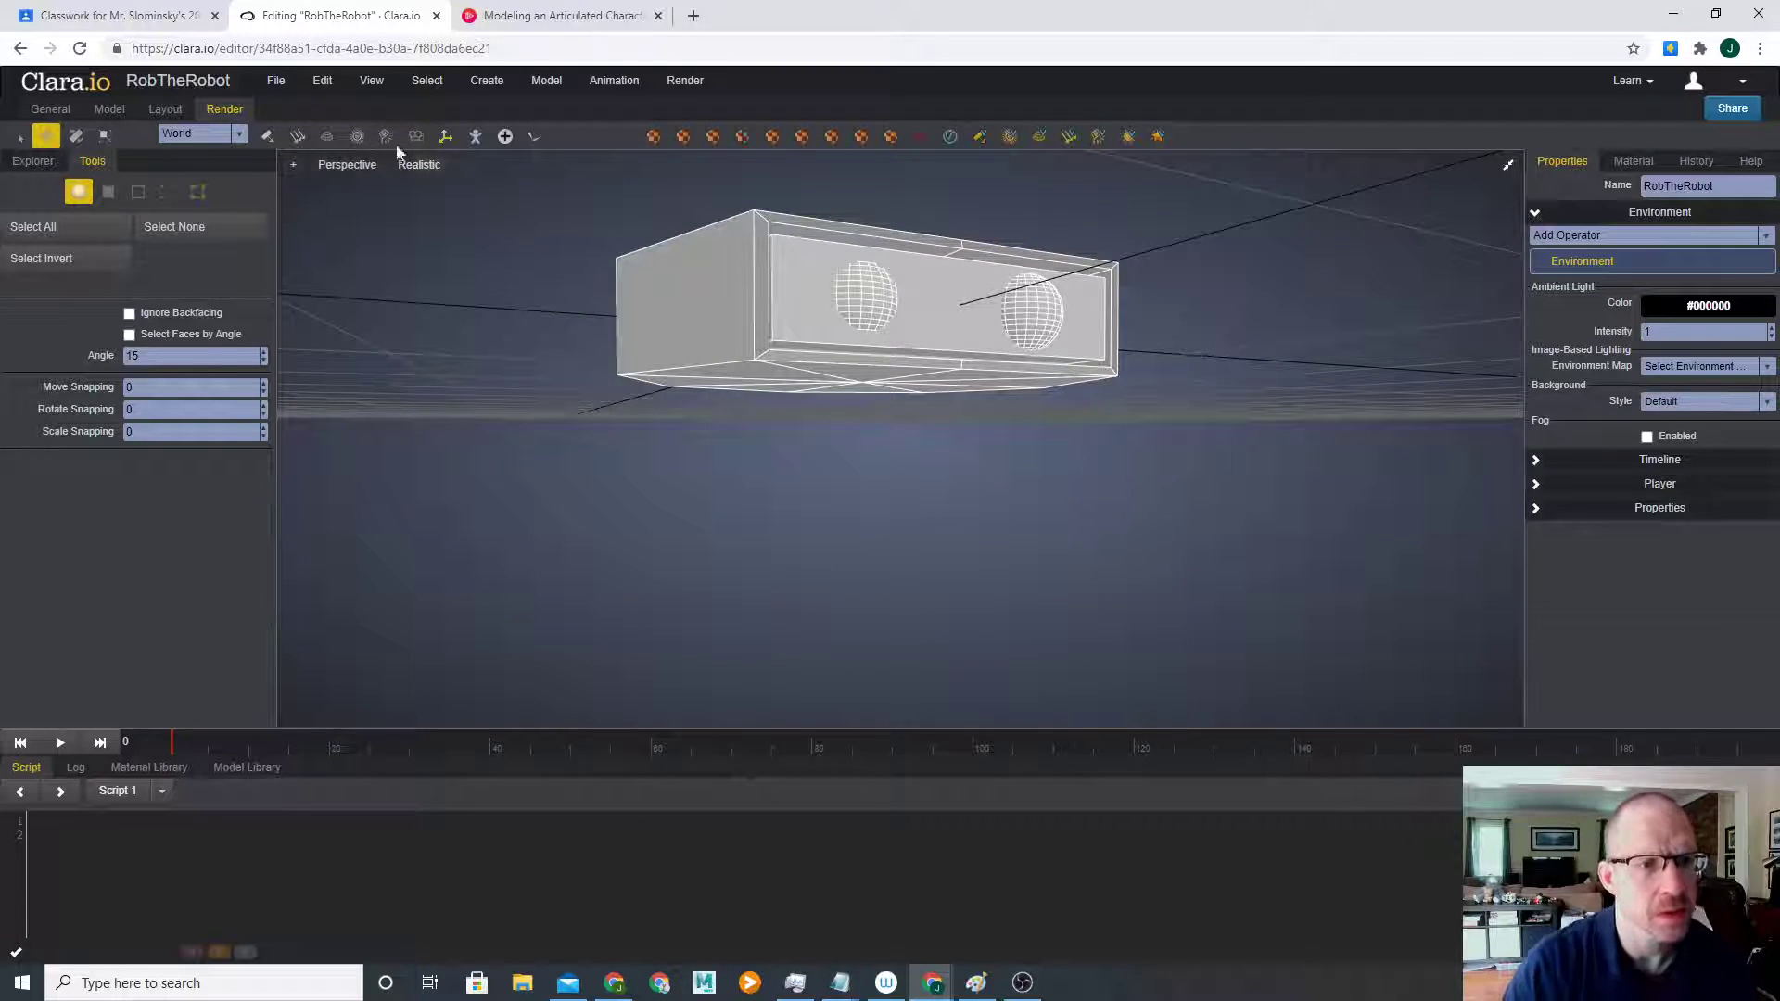
pyautogui.click(487, 81)
pyautogui.moveTo(524, 109)
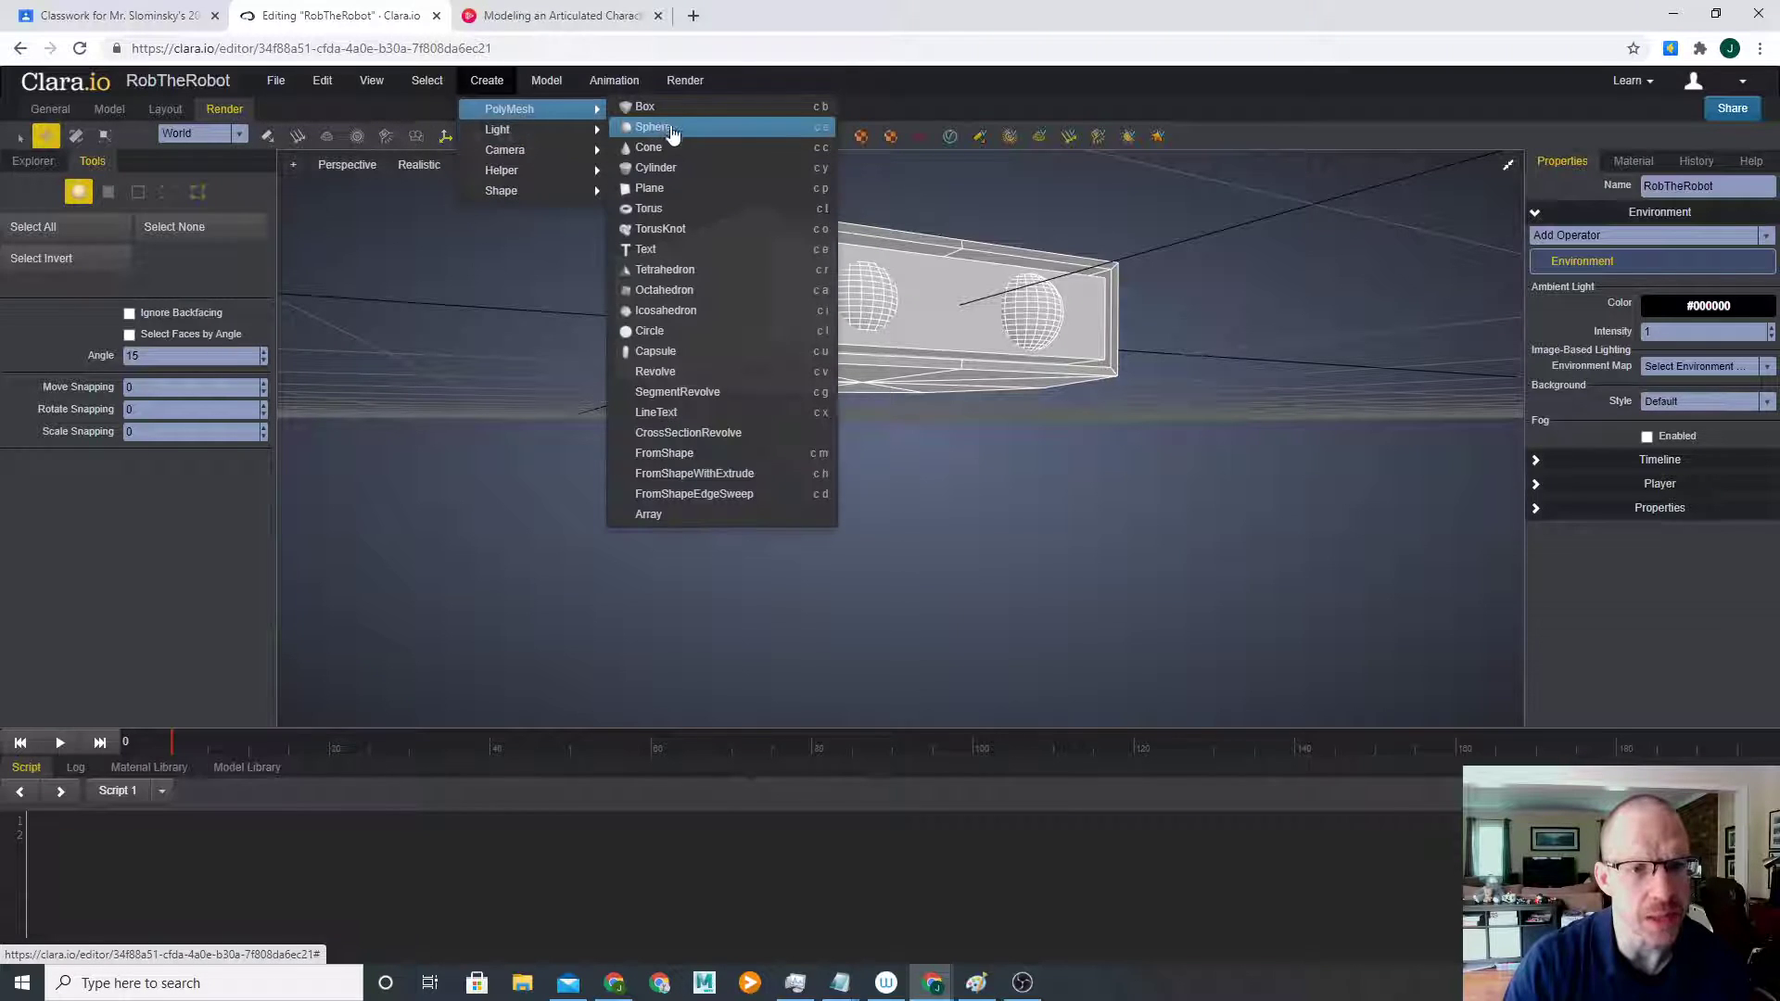
pyautogui.click(702, 208)
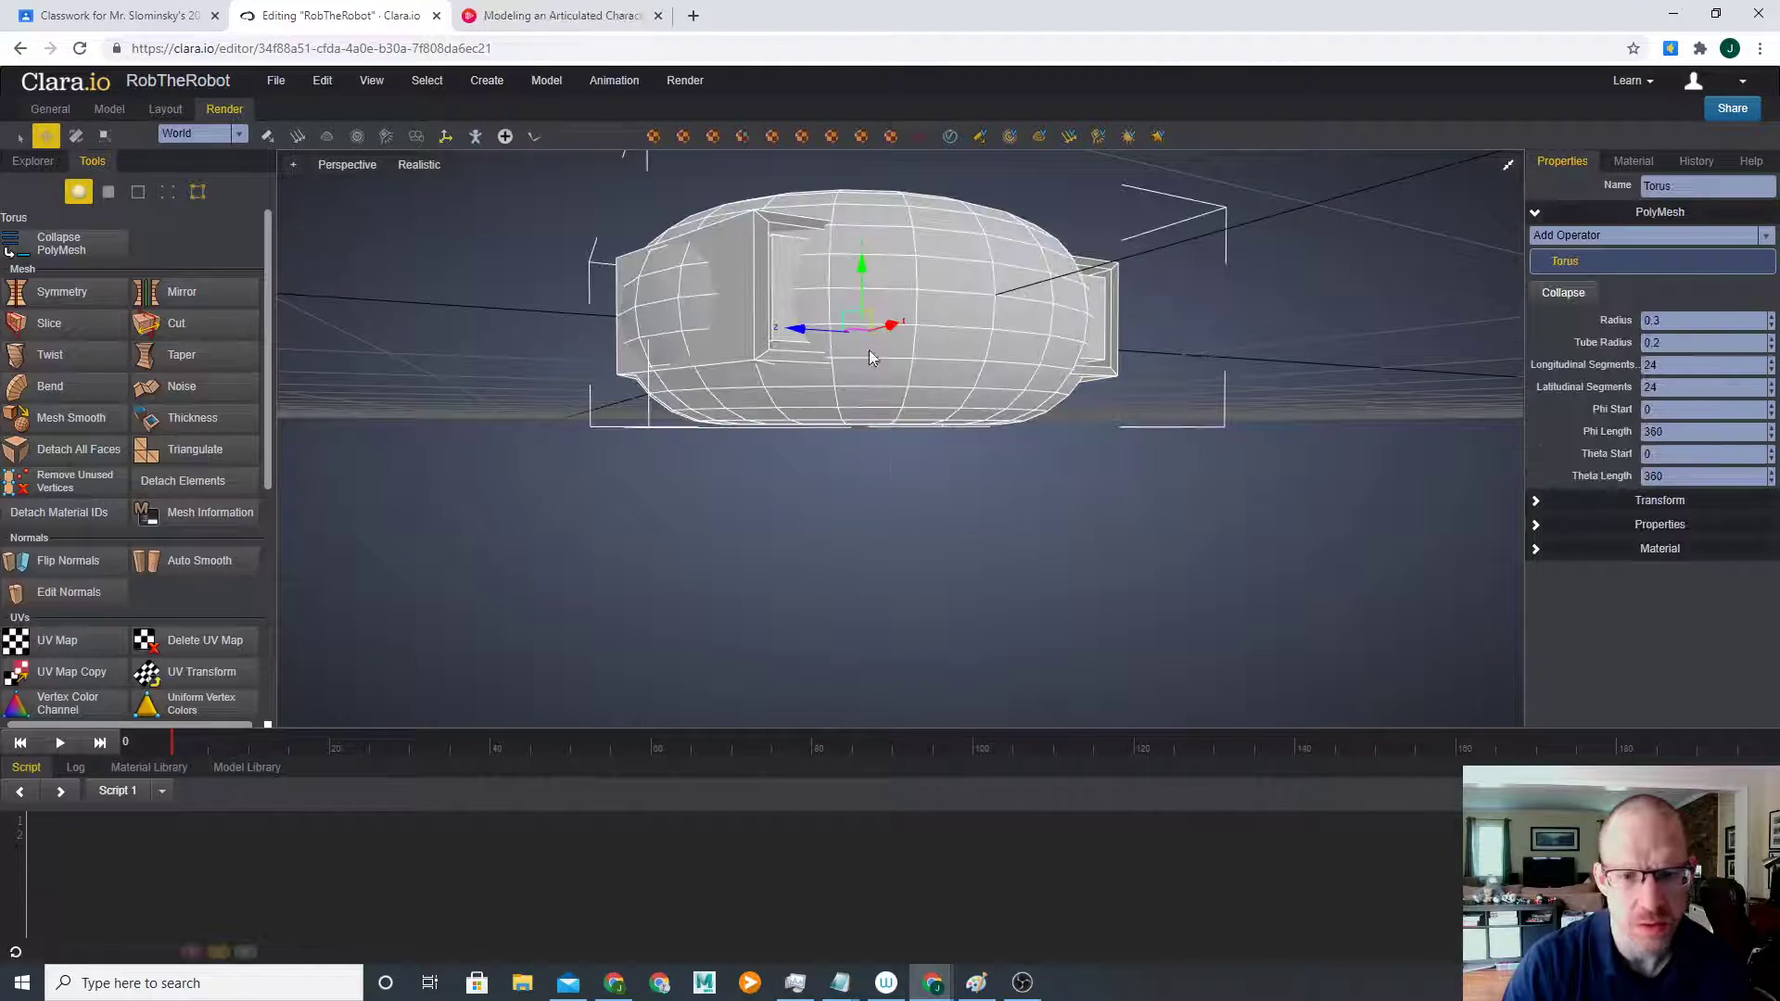
pyautogui.moveTo(871, 276); pyautogui.dragTo(1010, 527, button='middle')
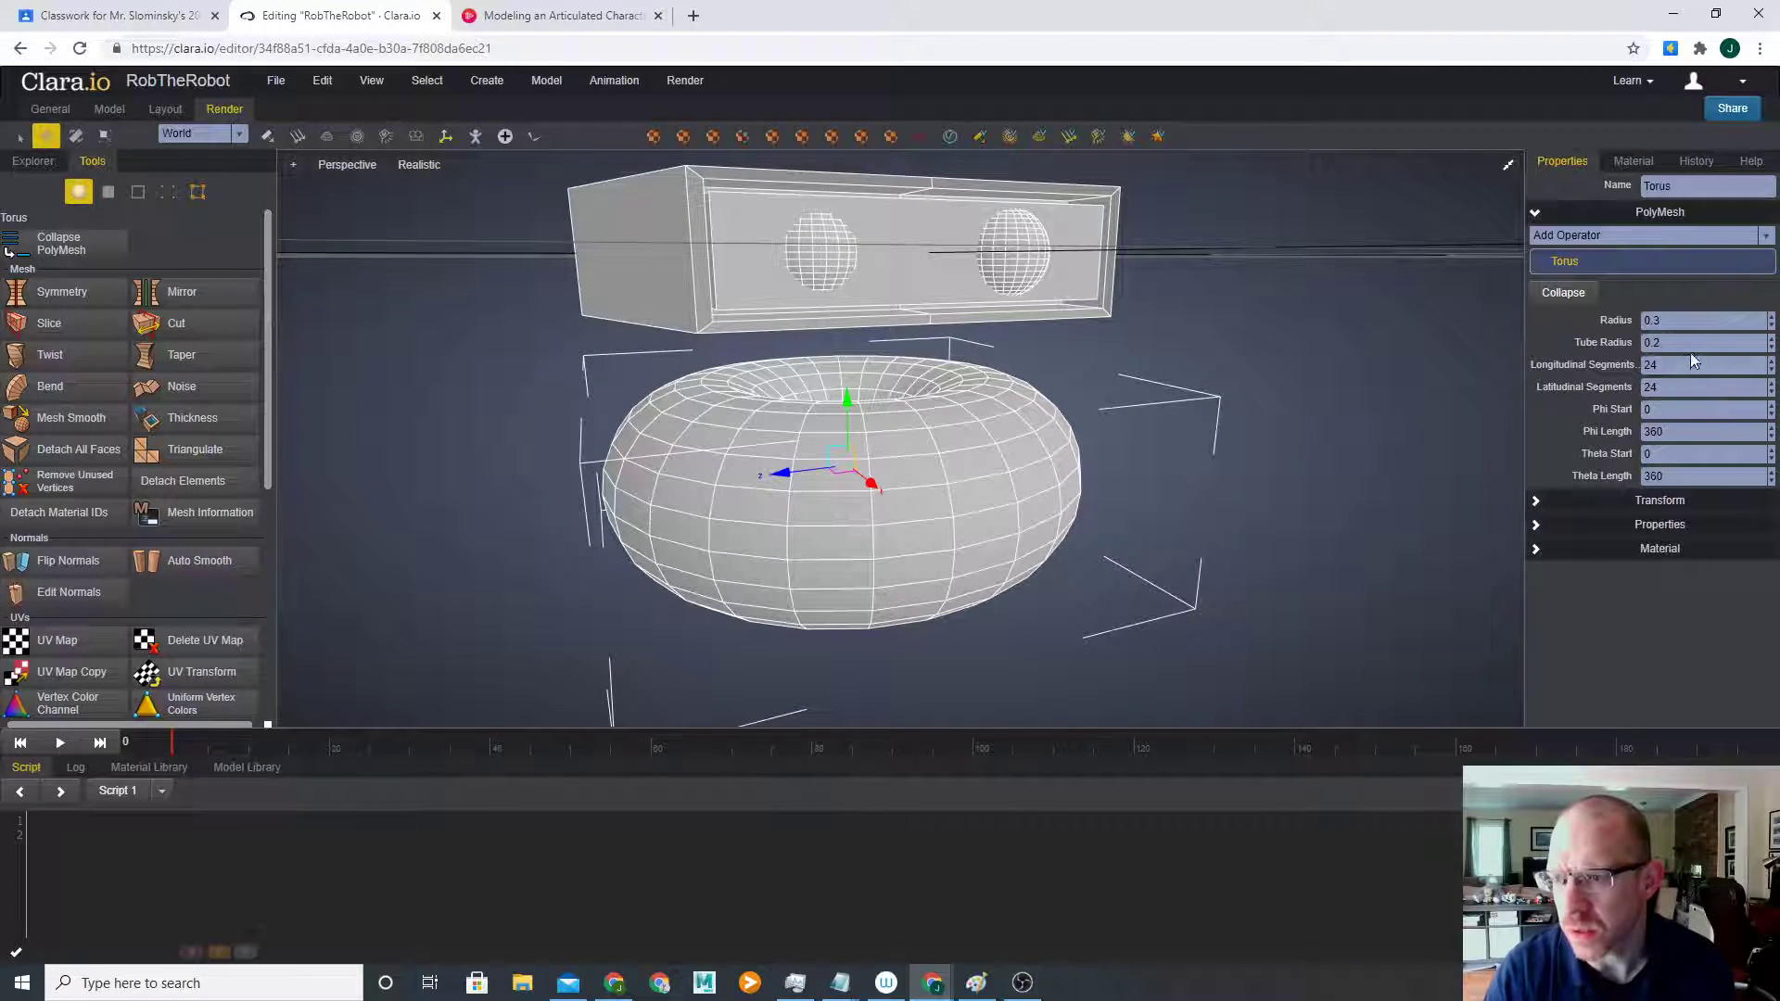
# - Set the torus's radius to 0.2 and its tube radius to 0.1
pyautogui.click(1702, 322)
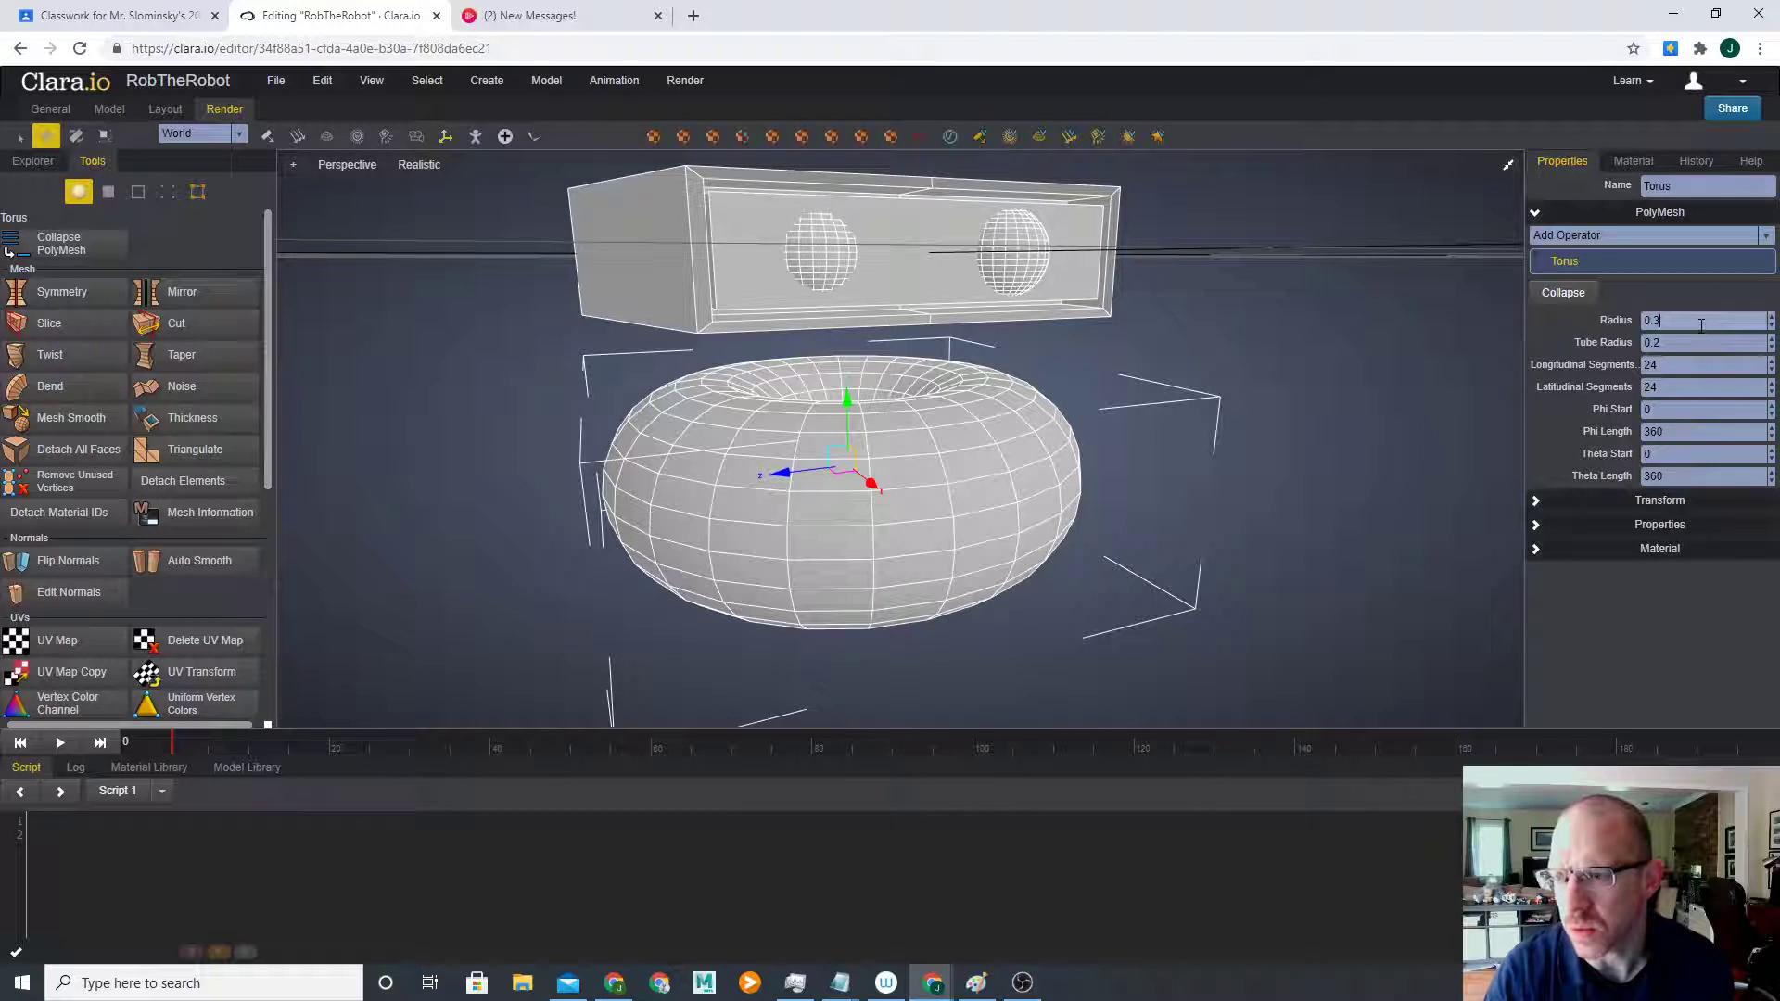
pyautogui.click(1772, 326)
pyautogui.click(1772, 321)
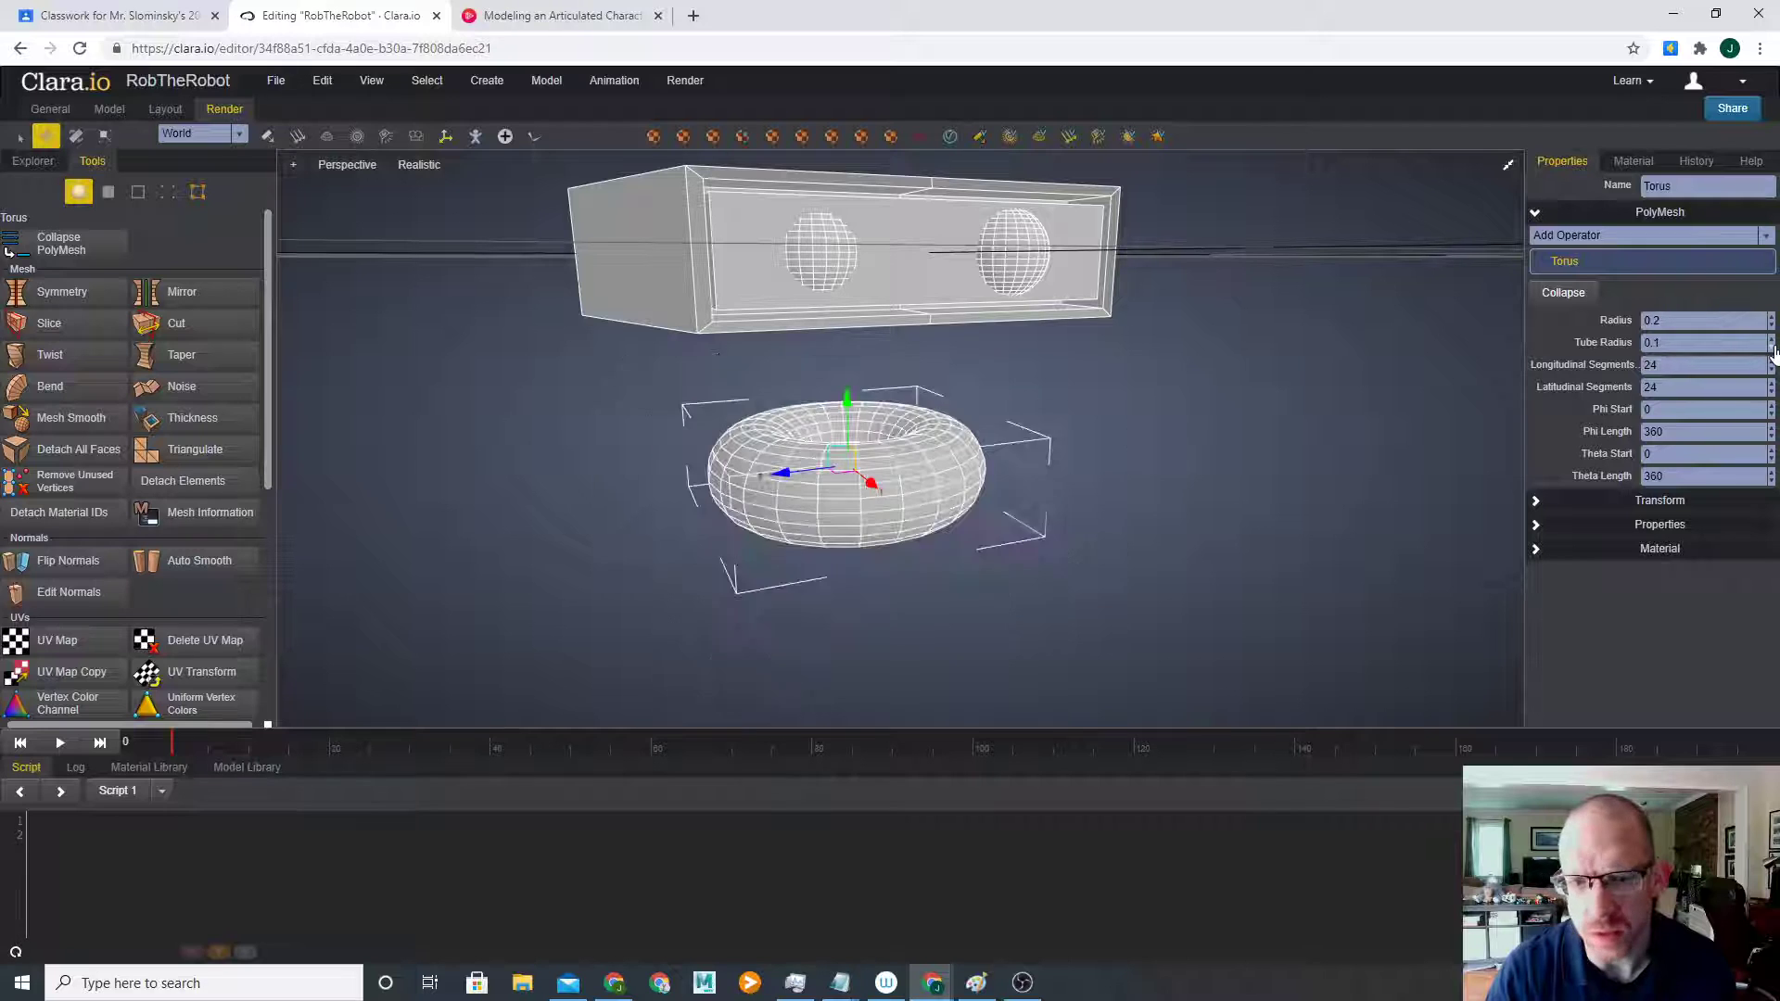
pyautogui.click(1773, 349)
pyautogui.click(1773, 342)
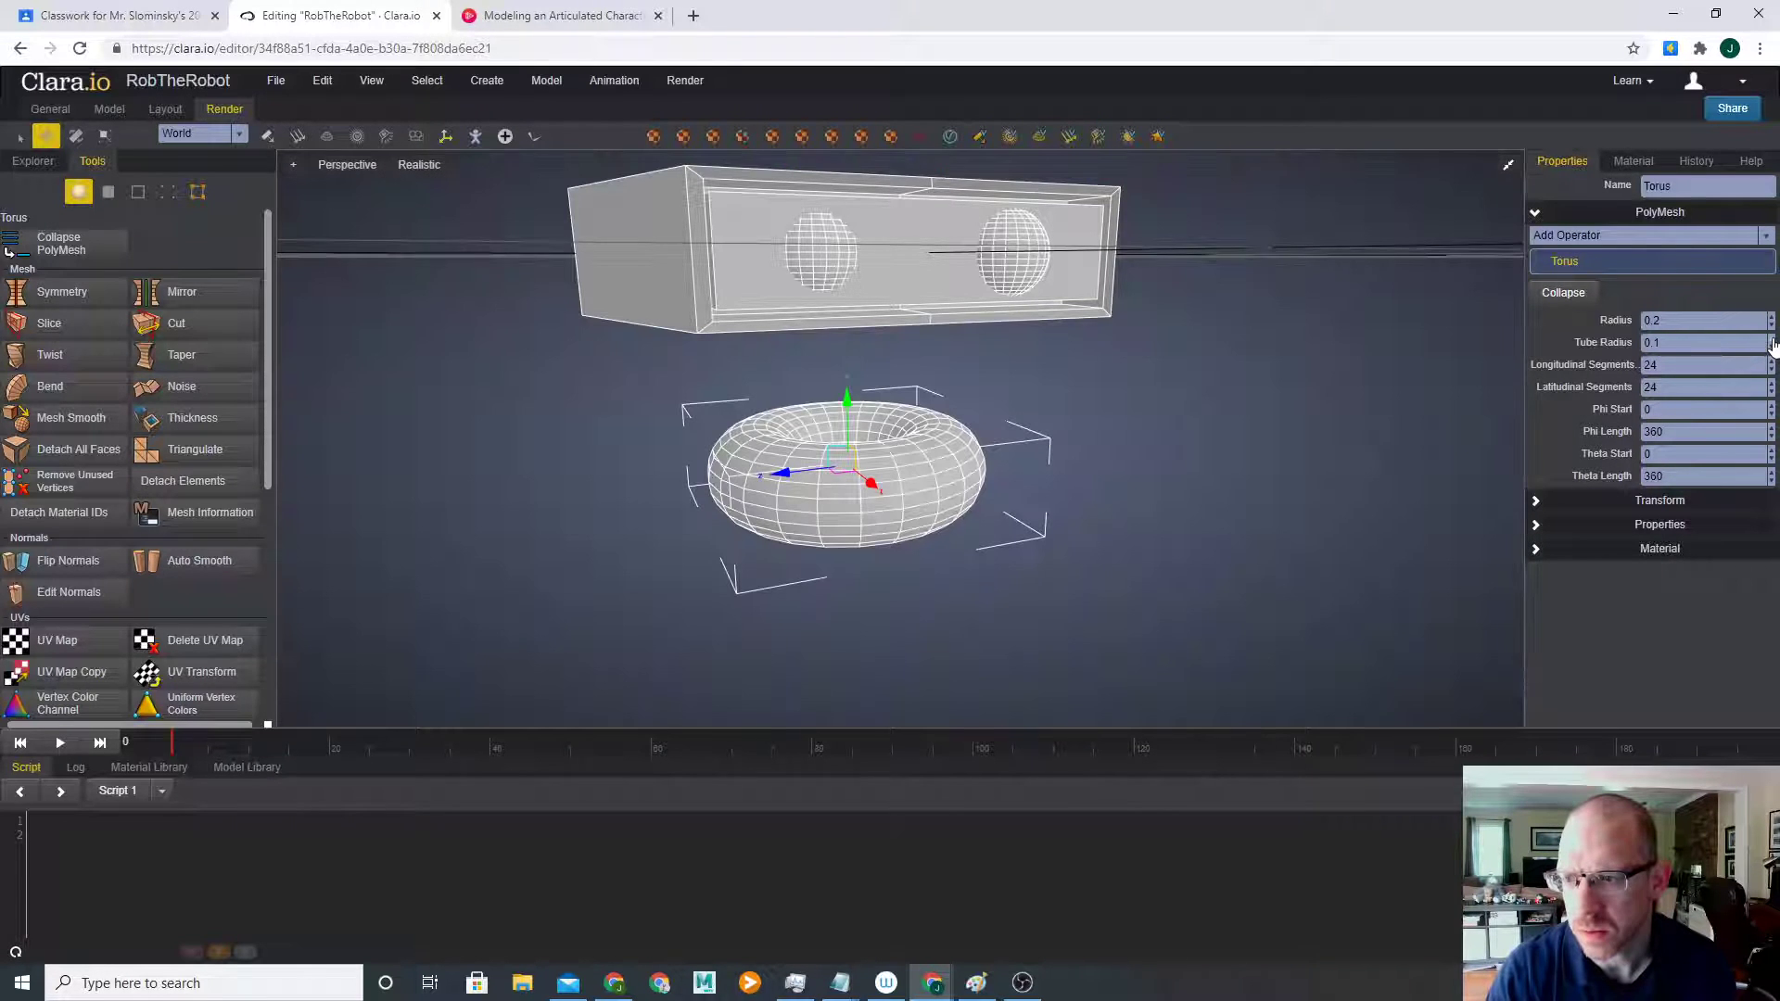
# - Thin the torus by trying a tube radius of 0.01 and settling on 0.05
pyautogui.moveTo(966, 463)
pyautogui.mouseDown(button='middle')
pyautogui.moveTo(972, 490)
pyautogui.moveTo(990, 456)
pyautogui.mouseUp(button='middle')
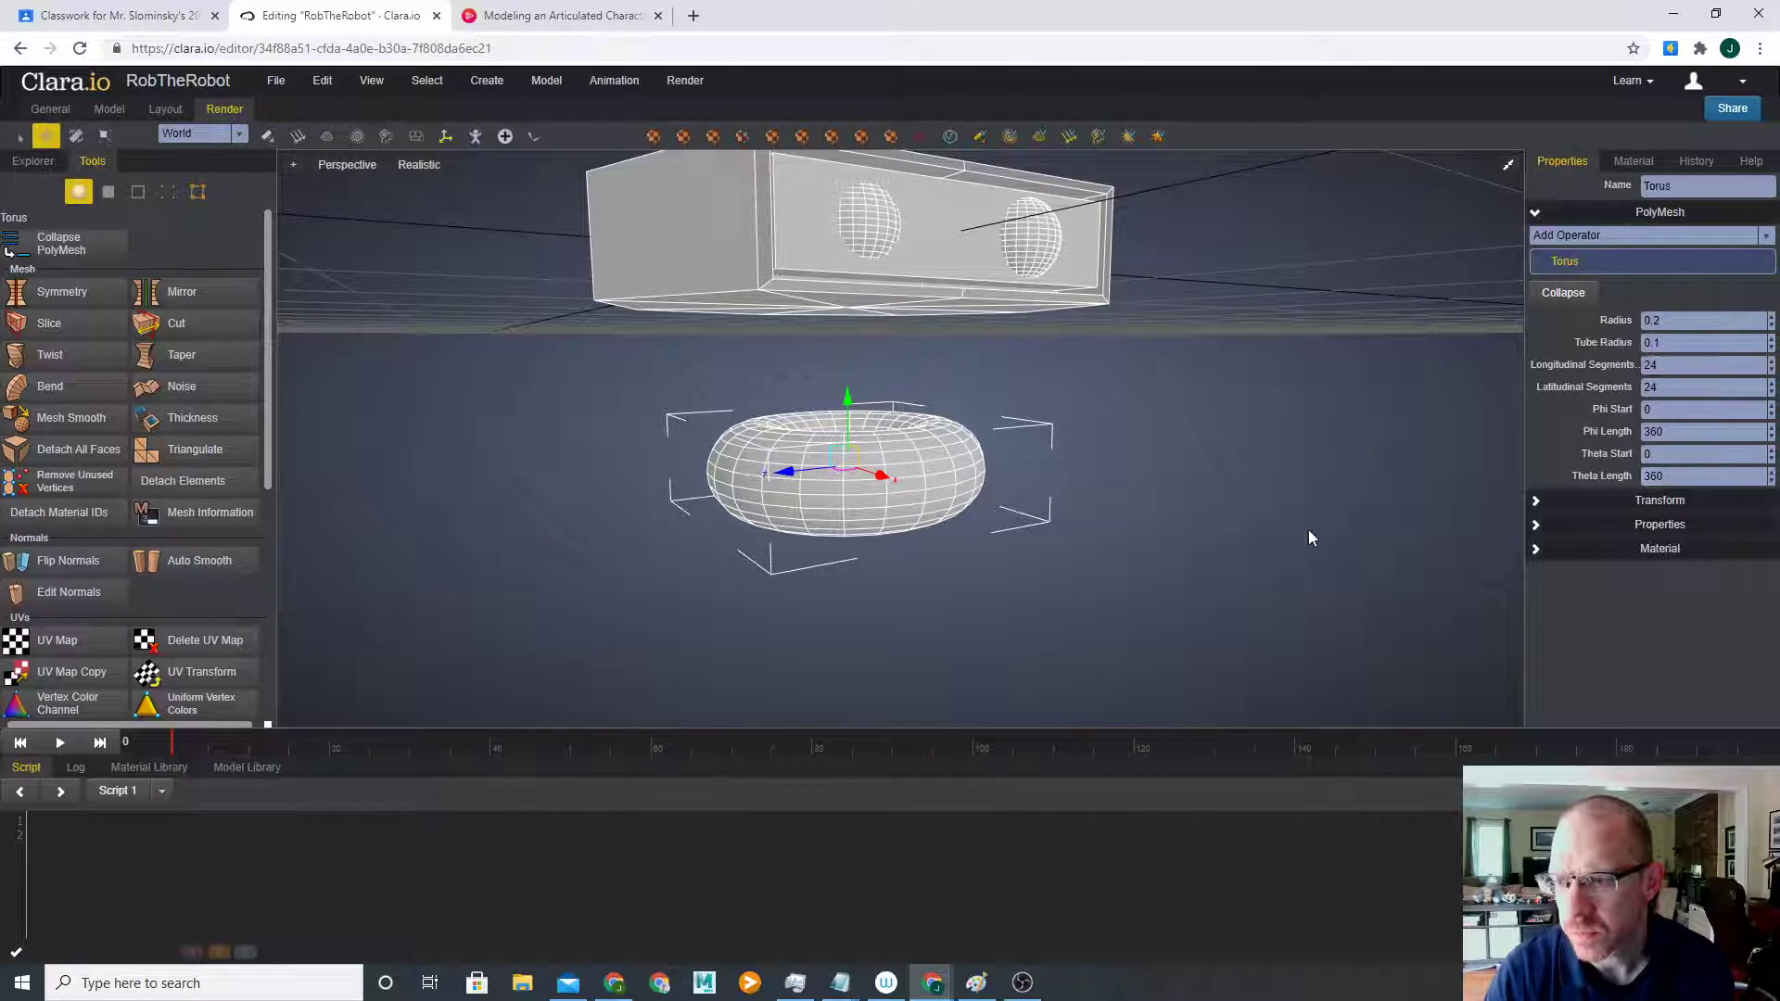
pyautogui.click(1704, 343)
pyautogui.press('BackSpace')
pyautogui.press('BackSpace')
pyautogui.write('.01')
pyautogui.press('Return')
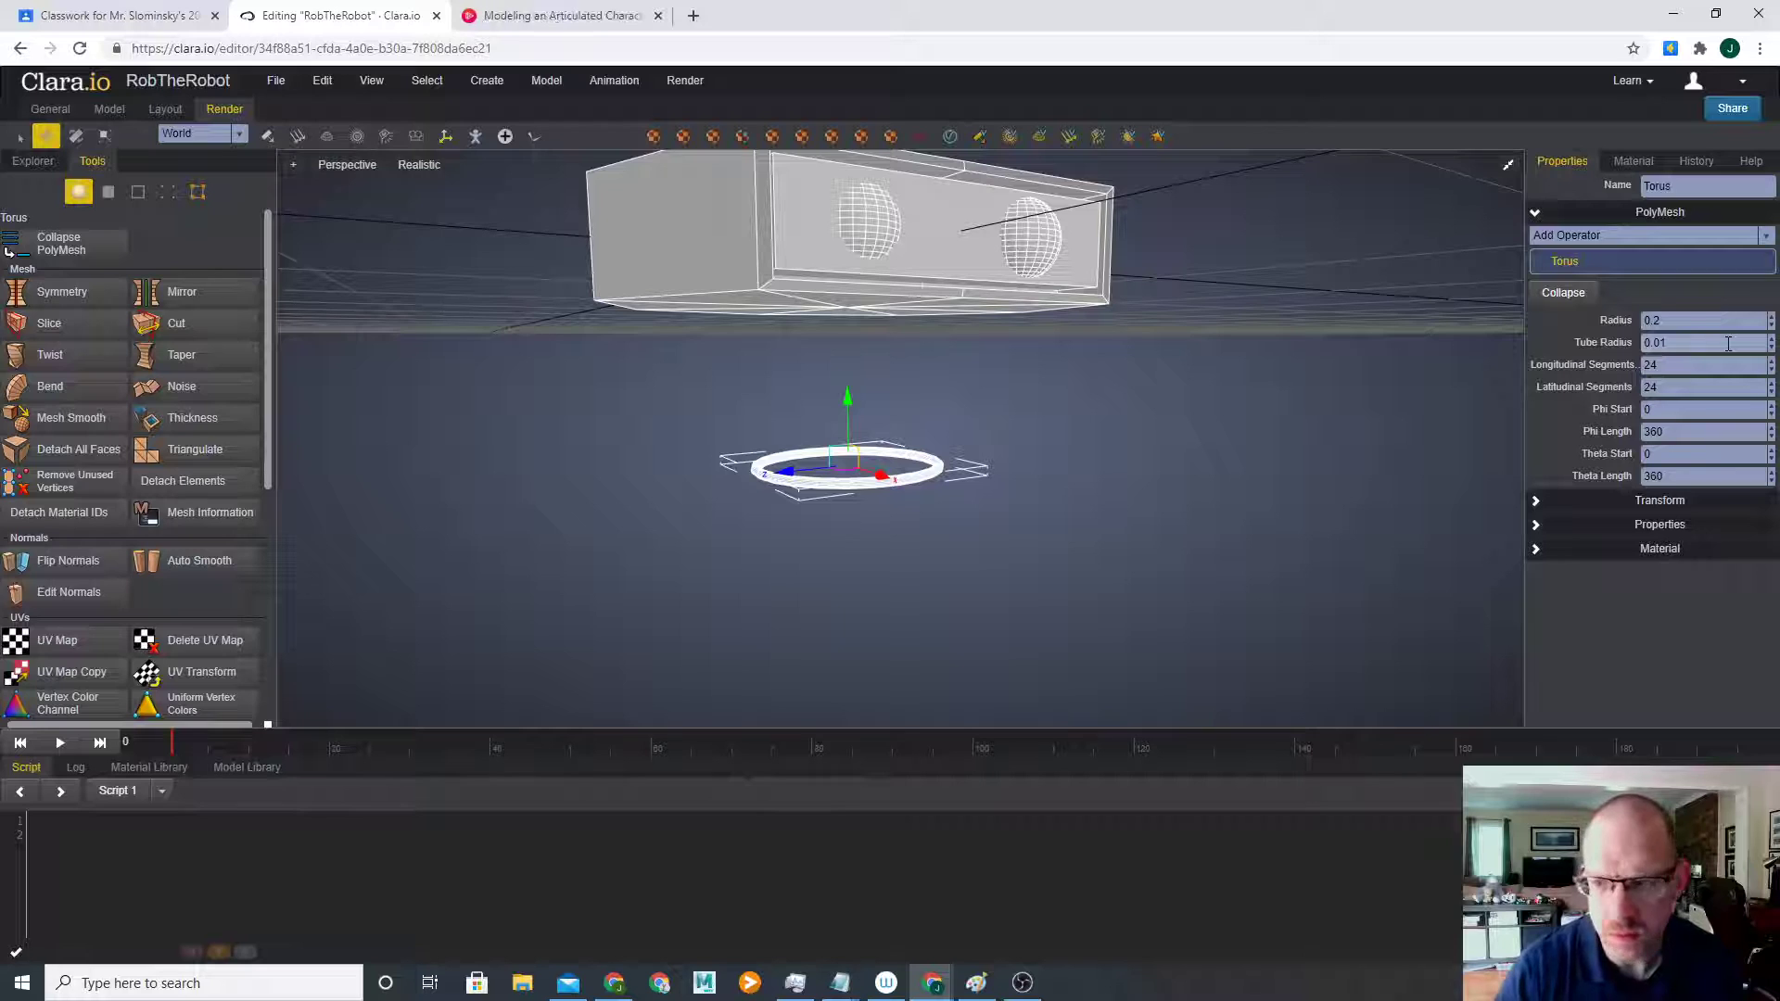
pyautogui.write('5')
pyautogui.press('Return')
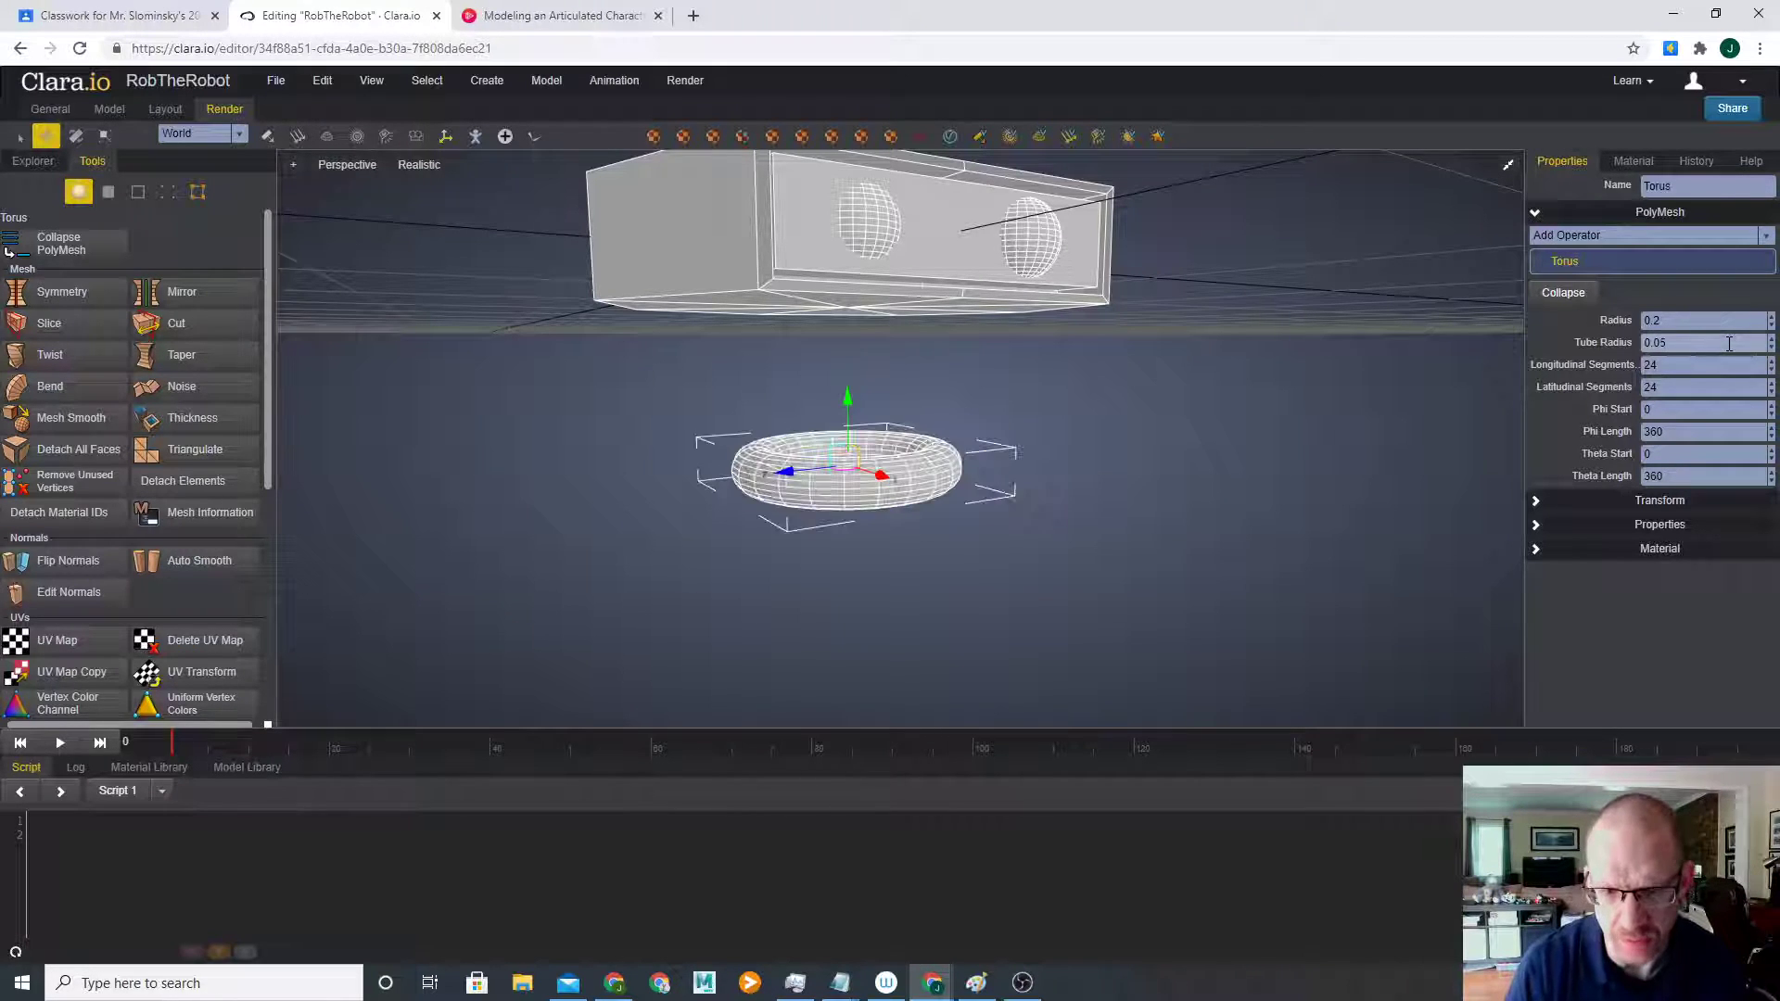
# - Set the torus's longitudinal and latitudinal segments to 8 and raise it along Y against the head's underside
pyautogui.moveTo(1067, 408)
pyautogui.mouseDown(button='right')
pyautogui.moveTo(937, 473)
pyautogui.moveTo(1085, 417)
pyautogui.mouseUp(button='right')
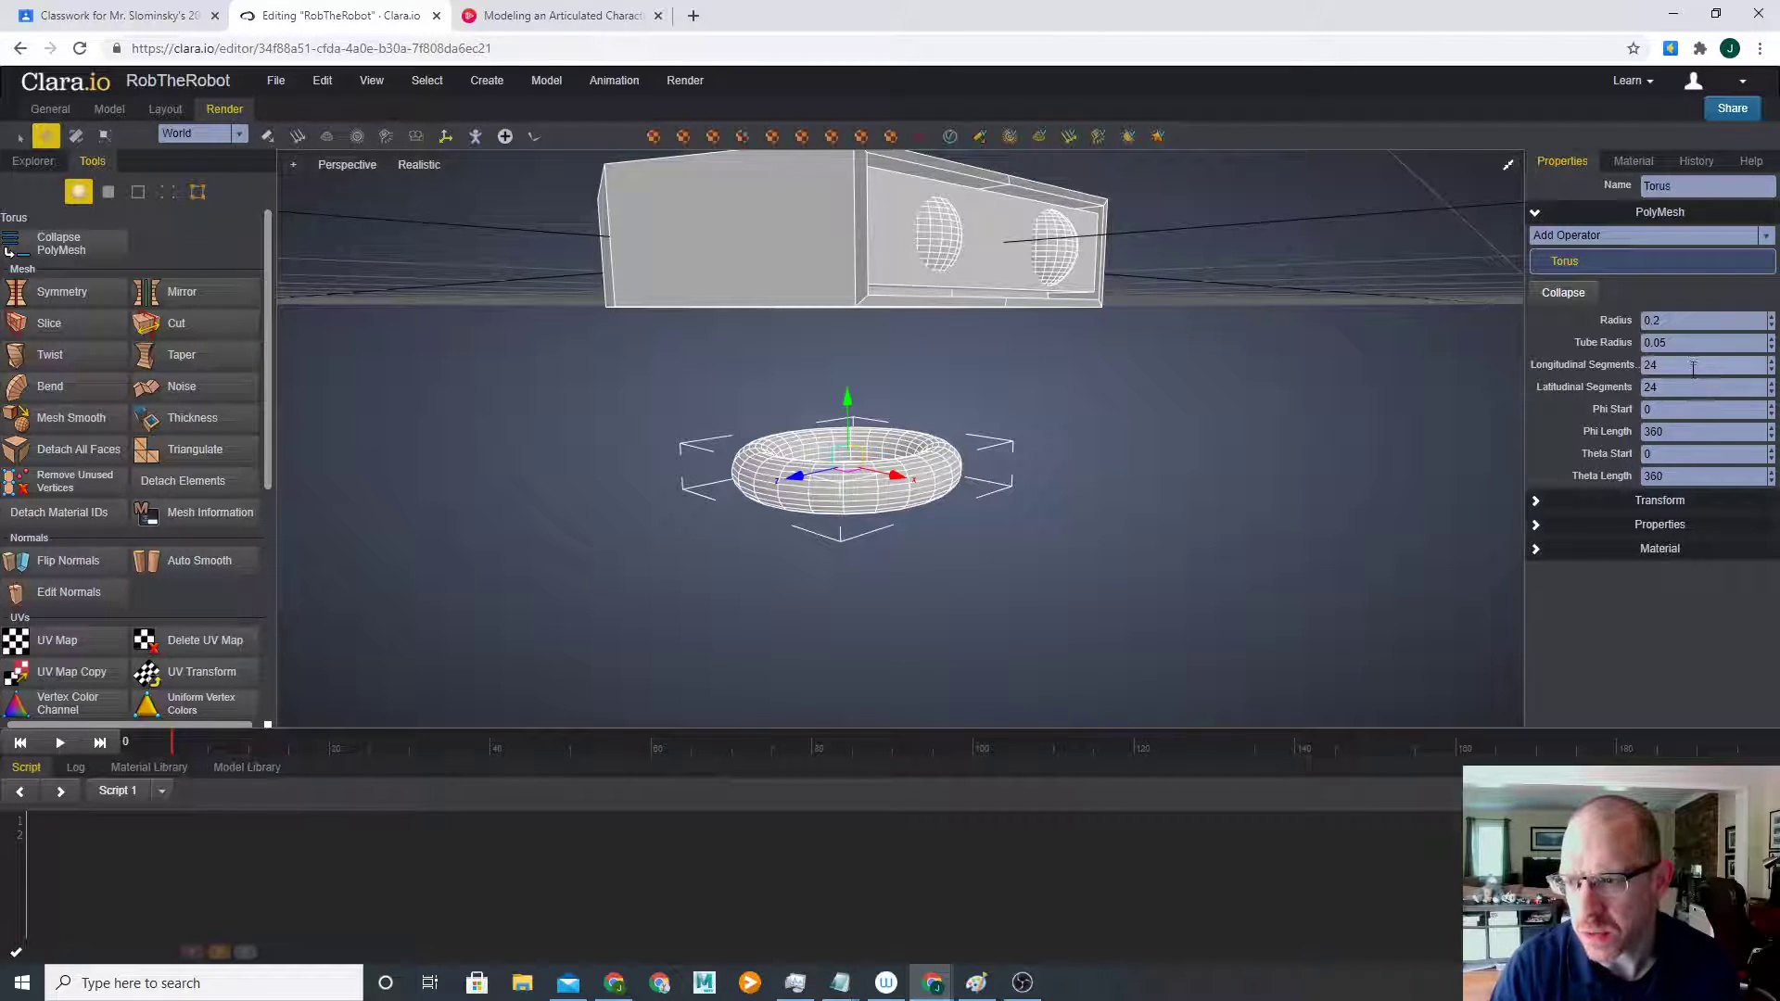
pyautogui.click(1722, 388)
pyautogui.press('Return')
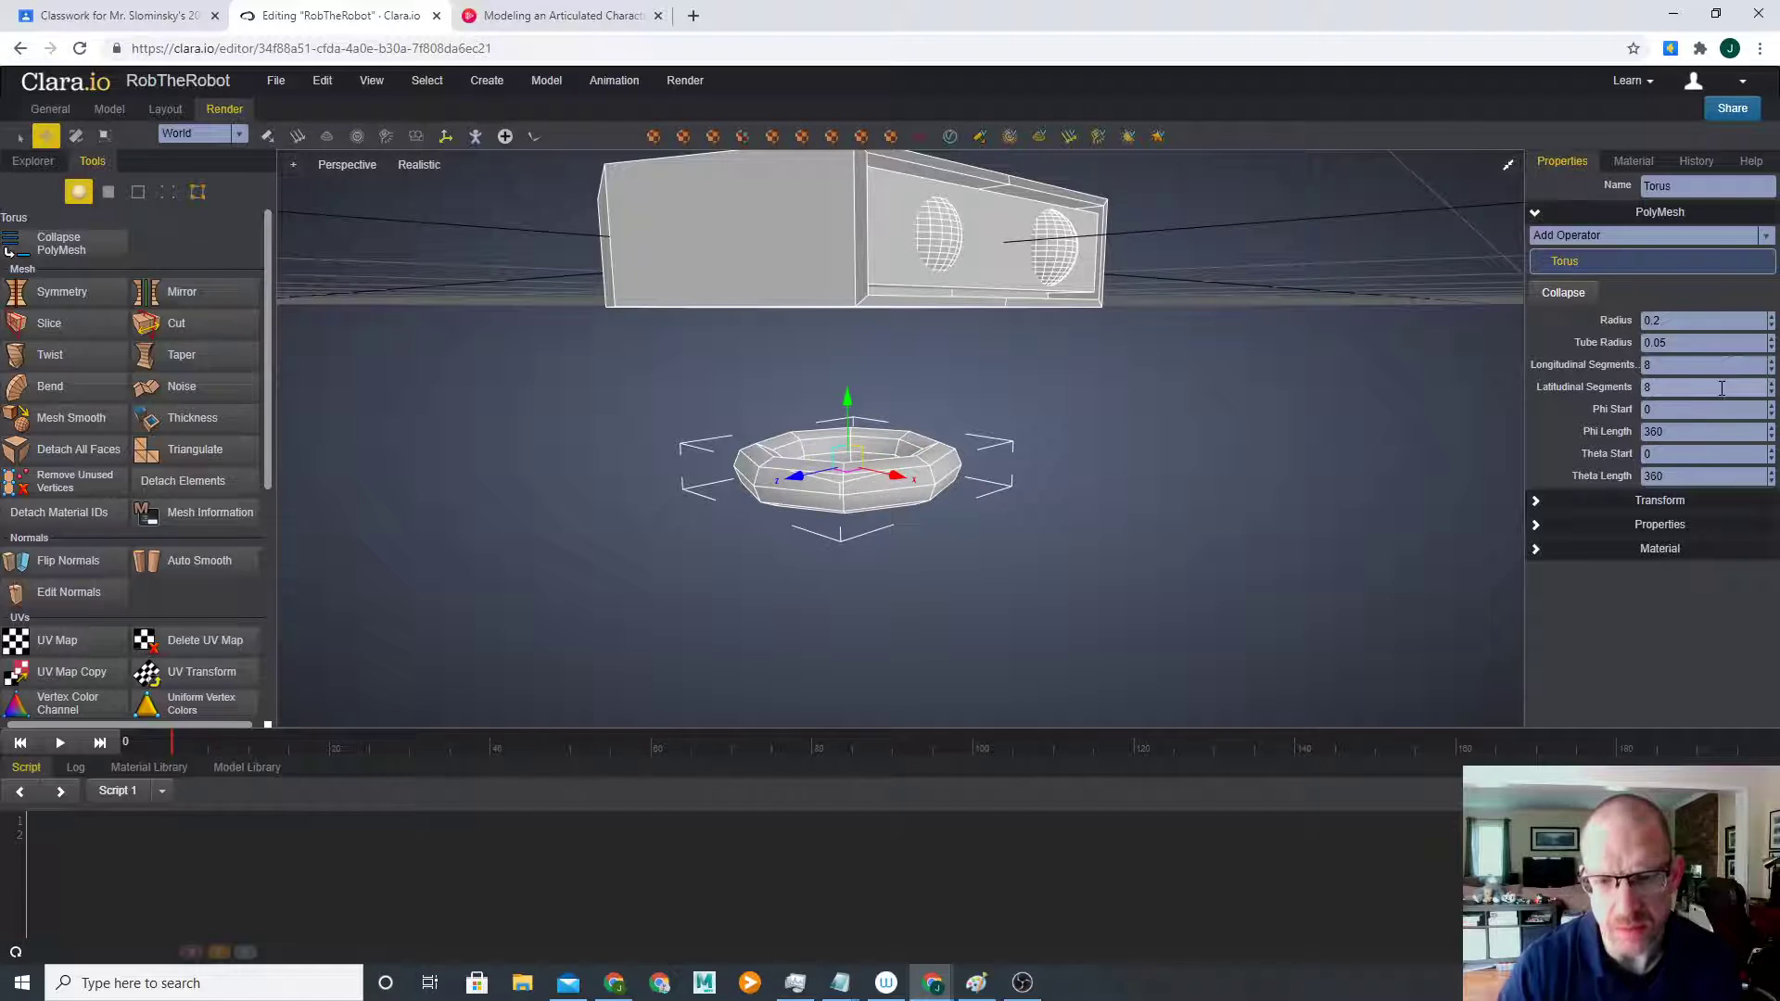
pyautogui.moveTo(1020, 454); pyautogui.dragTo(962, 437, button='right')
pyautogui.moveTo(849, 406); pyautogui.dragTo(847, 258)
# - Try stacking a cloned torus below the first one along Y, and delete that copy
pyautogui.moveTo(1002, 416); pyautogui.dragTo(1122, 467, button='right')
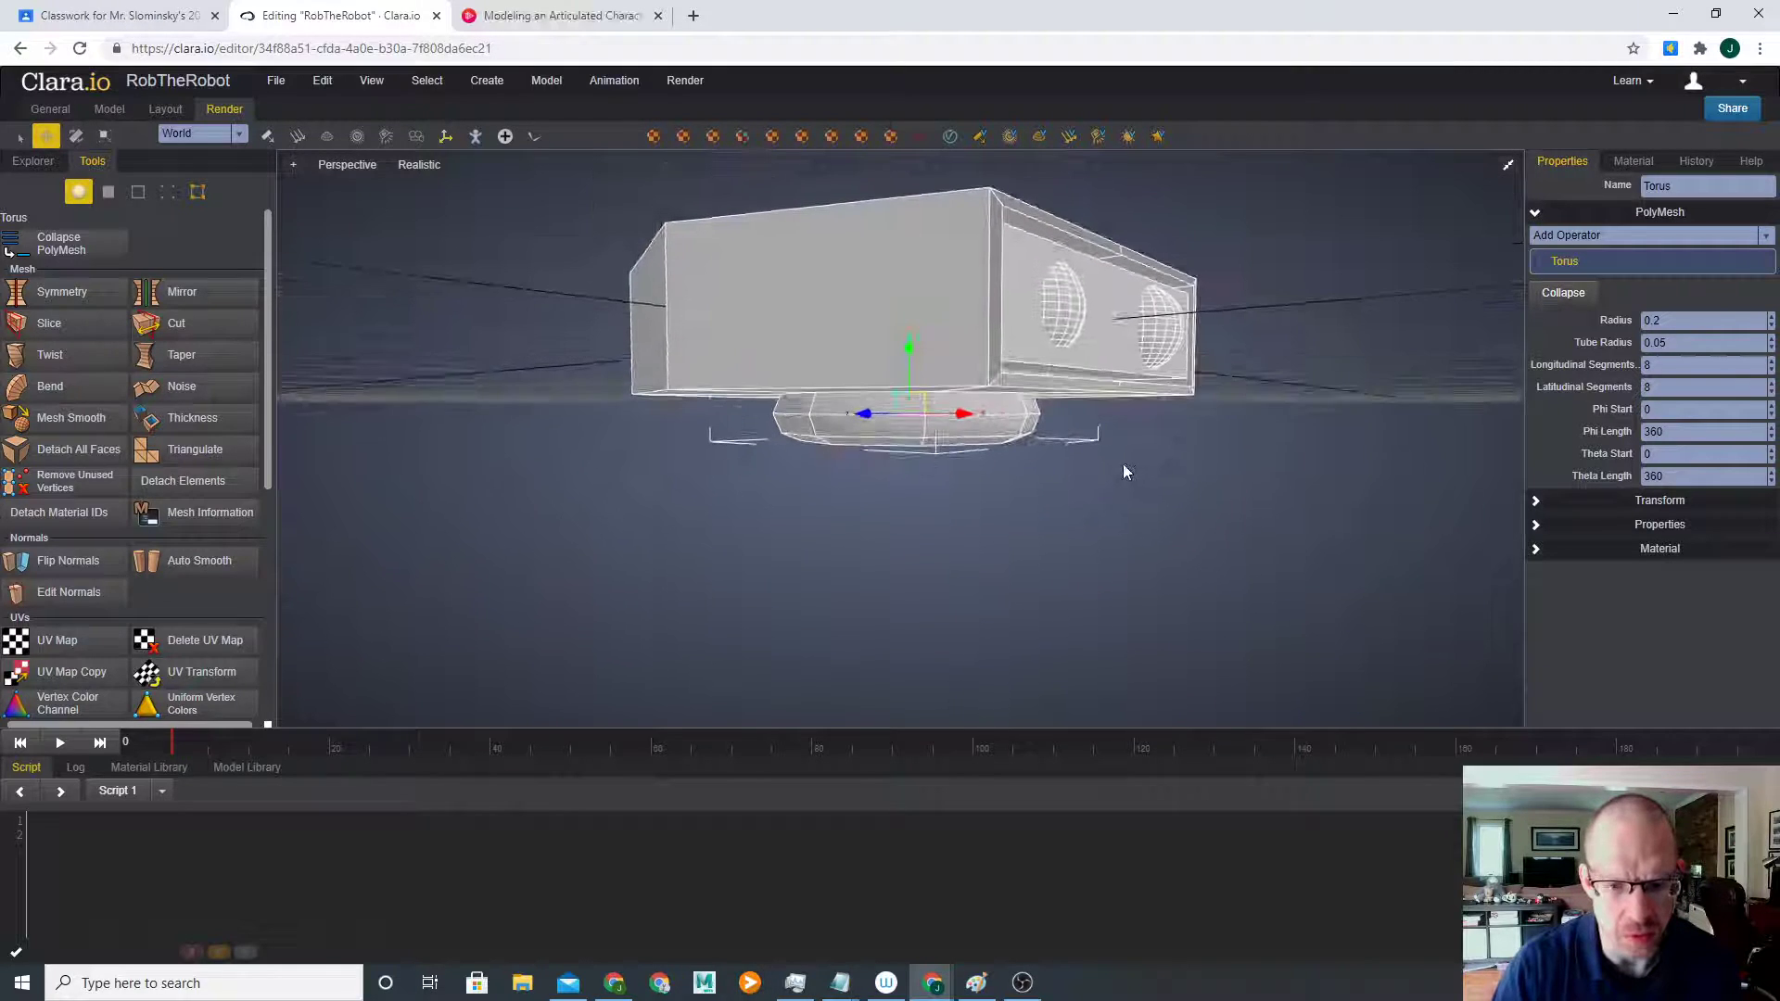
pyautogui.rightClick(828, 430)
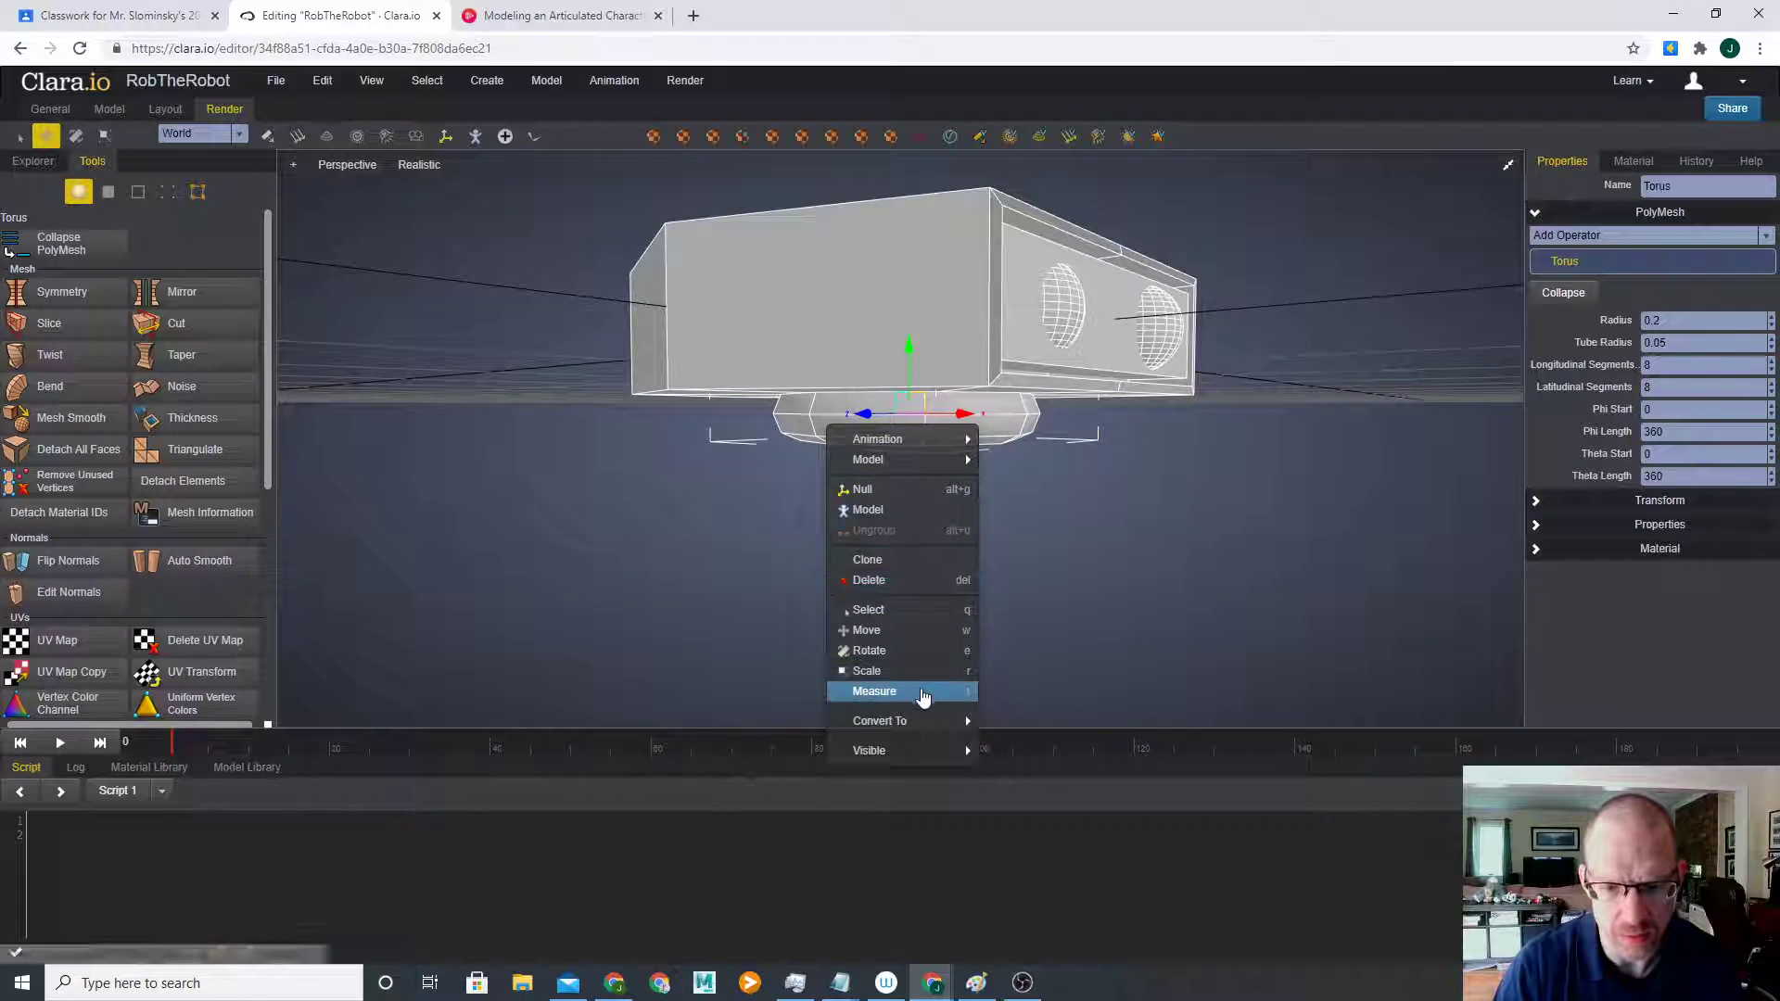
pyautogui.click(910, 559)
pyautogui.click(896, 424)
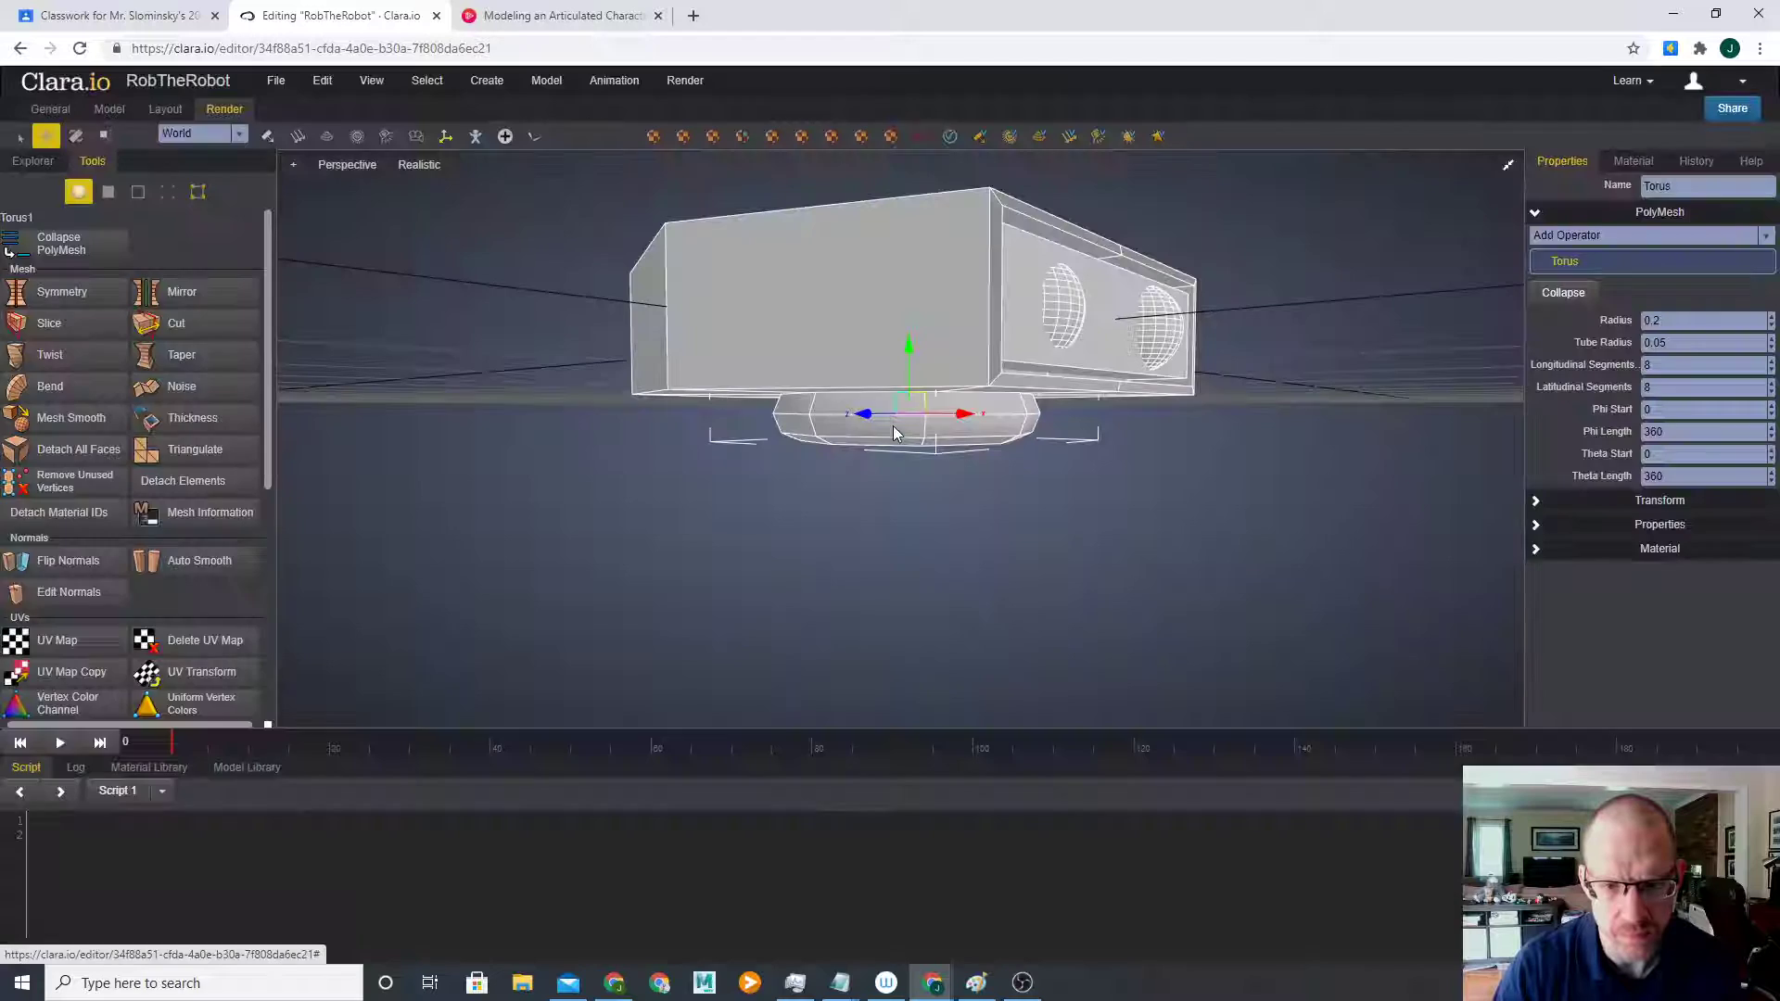
pyautogui.moveTo(915, 356); pyautogui.dragTo(907, 394)
pyautogui.click(1148, 523)
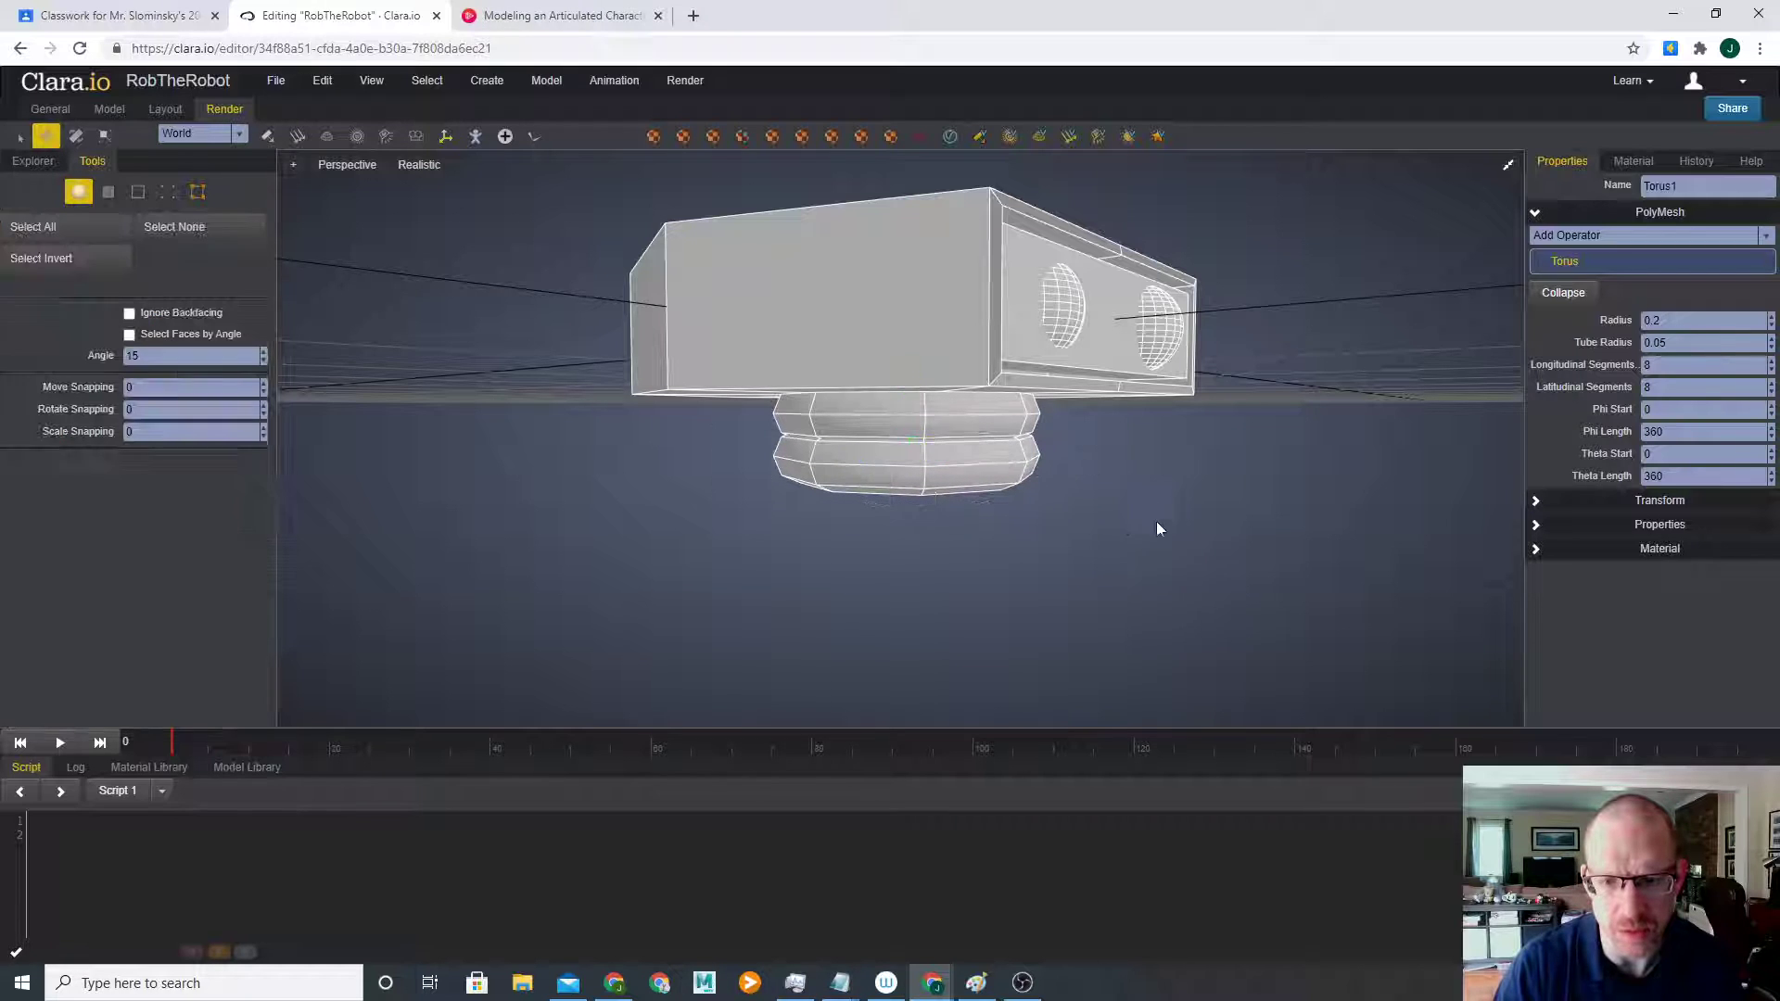
pyautogui.moveTo(1187, 525); pyautogui.dragTo(1122, 496, button='right')
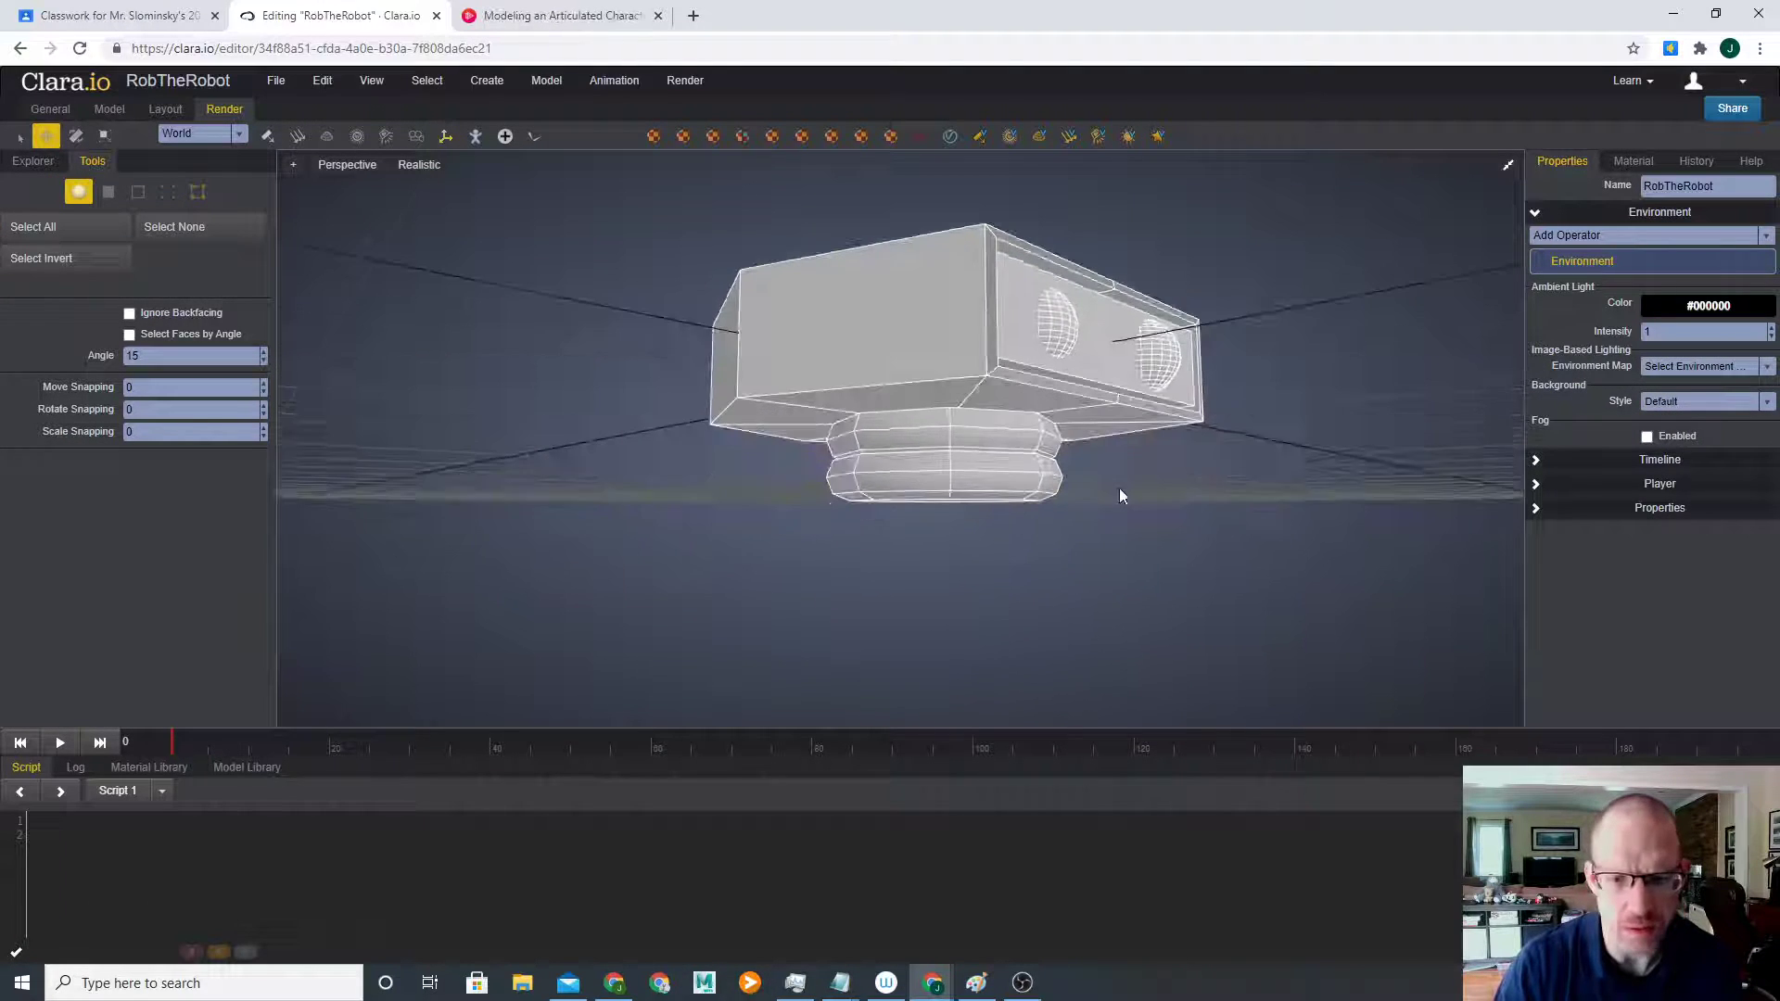
pyautogui.click(997, 438)
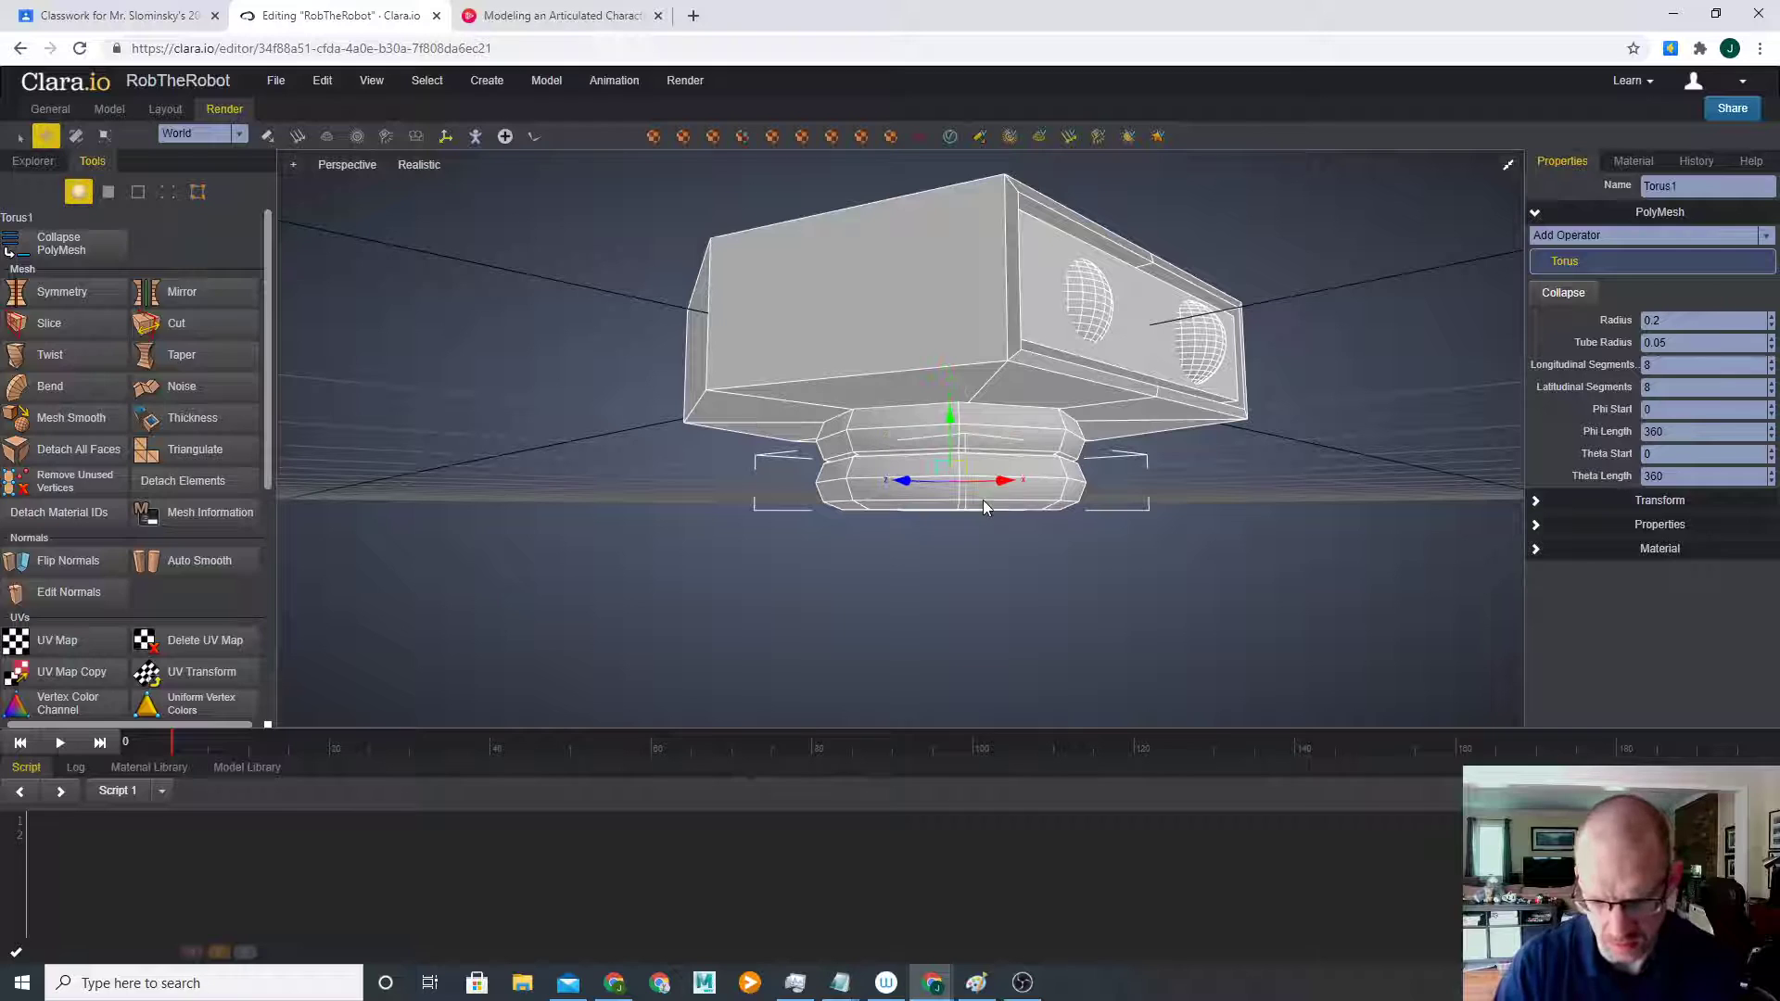
pyautogui.click(983, 499)
# - Scale the remaining torus under the head down uniformly
pyautogui.click(977, 425)
pyautogui.moveTo(1013, 543); pyautogui.dragTo(997, 461, button='right')
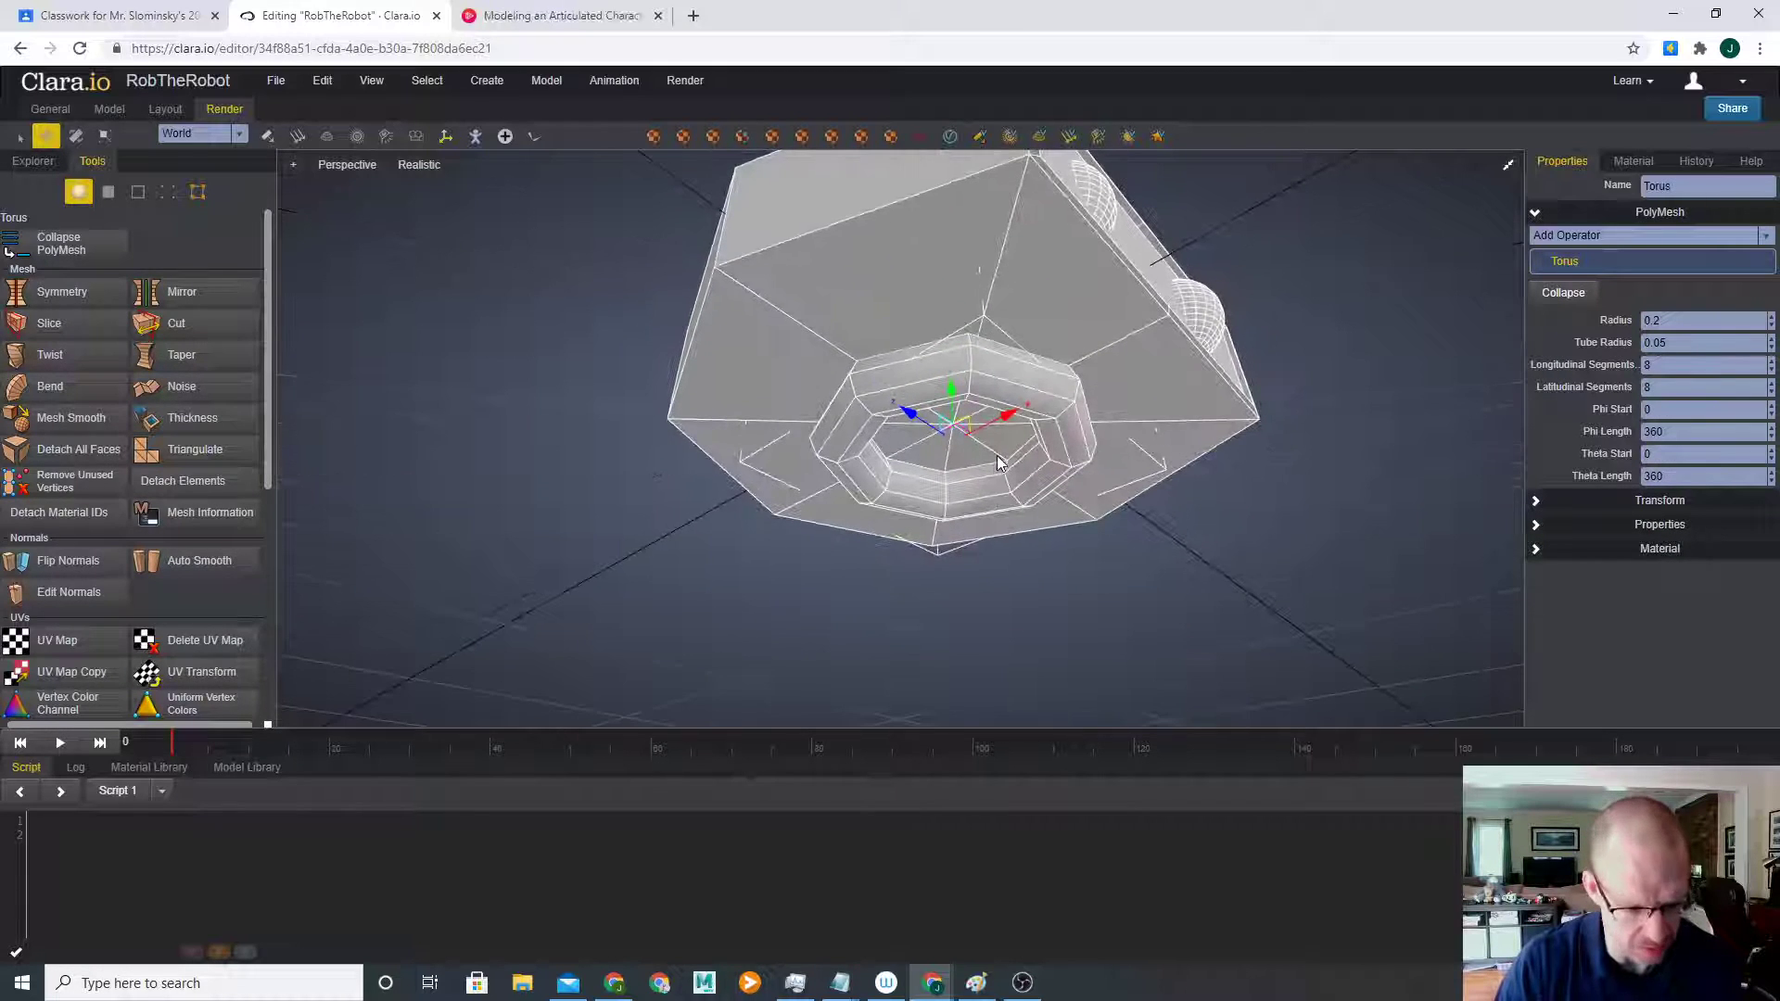
pyautogui.press('r')
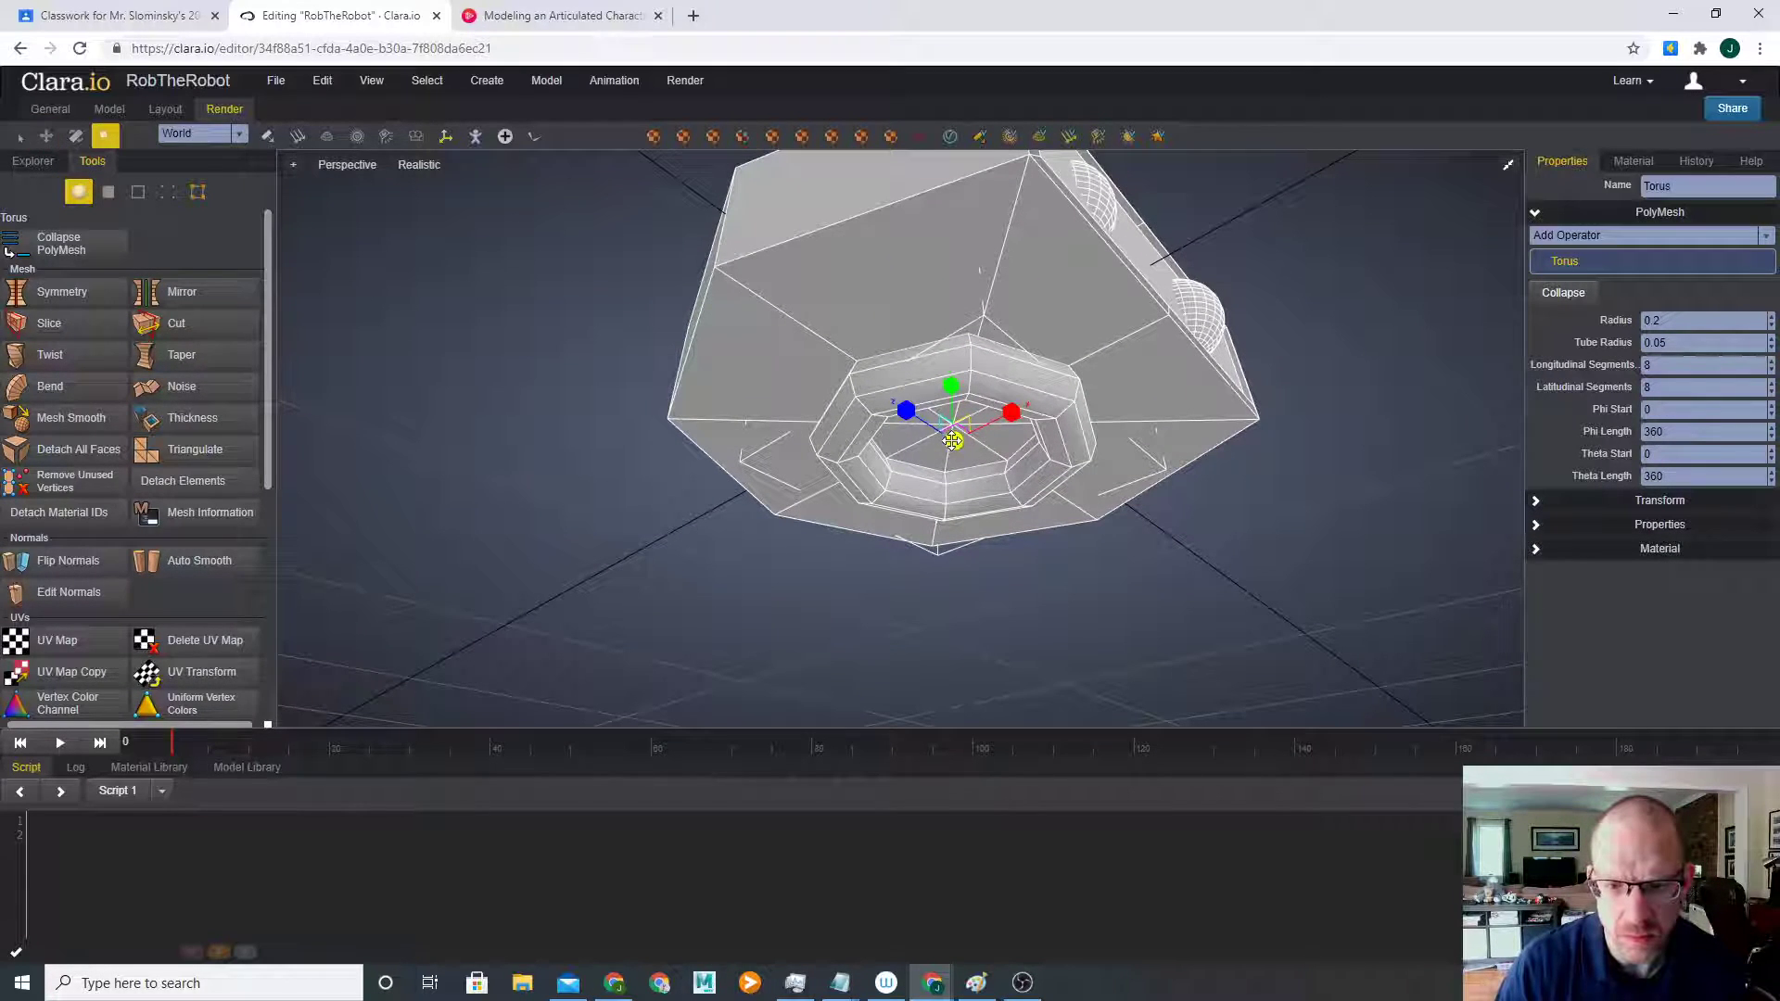
pyautogui.moveTo(929, 434); pyautogui.dragTo(1022, 648)
# - Clone the smaller torus as a Copy and move the duplicate down along Y directly beneath it as a second neck ring
pyautogui.moveTo(1272, 510); pyautogui.dragTo(1191, 592, button='right')
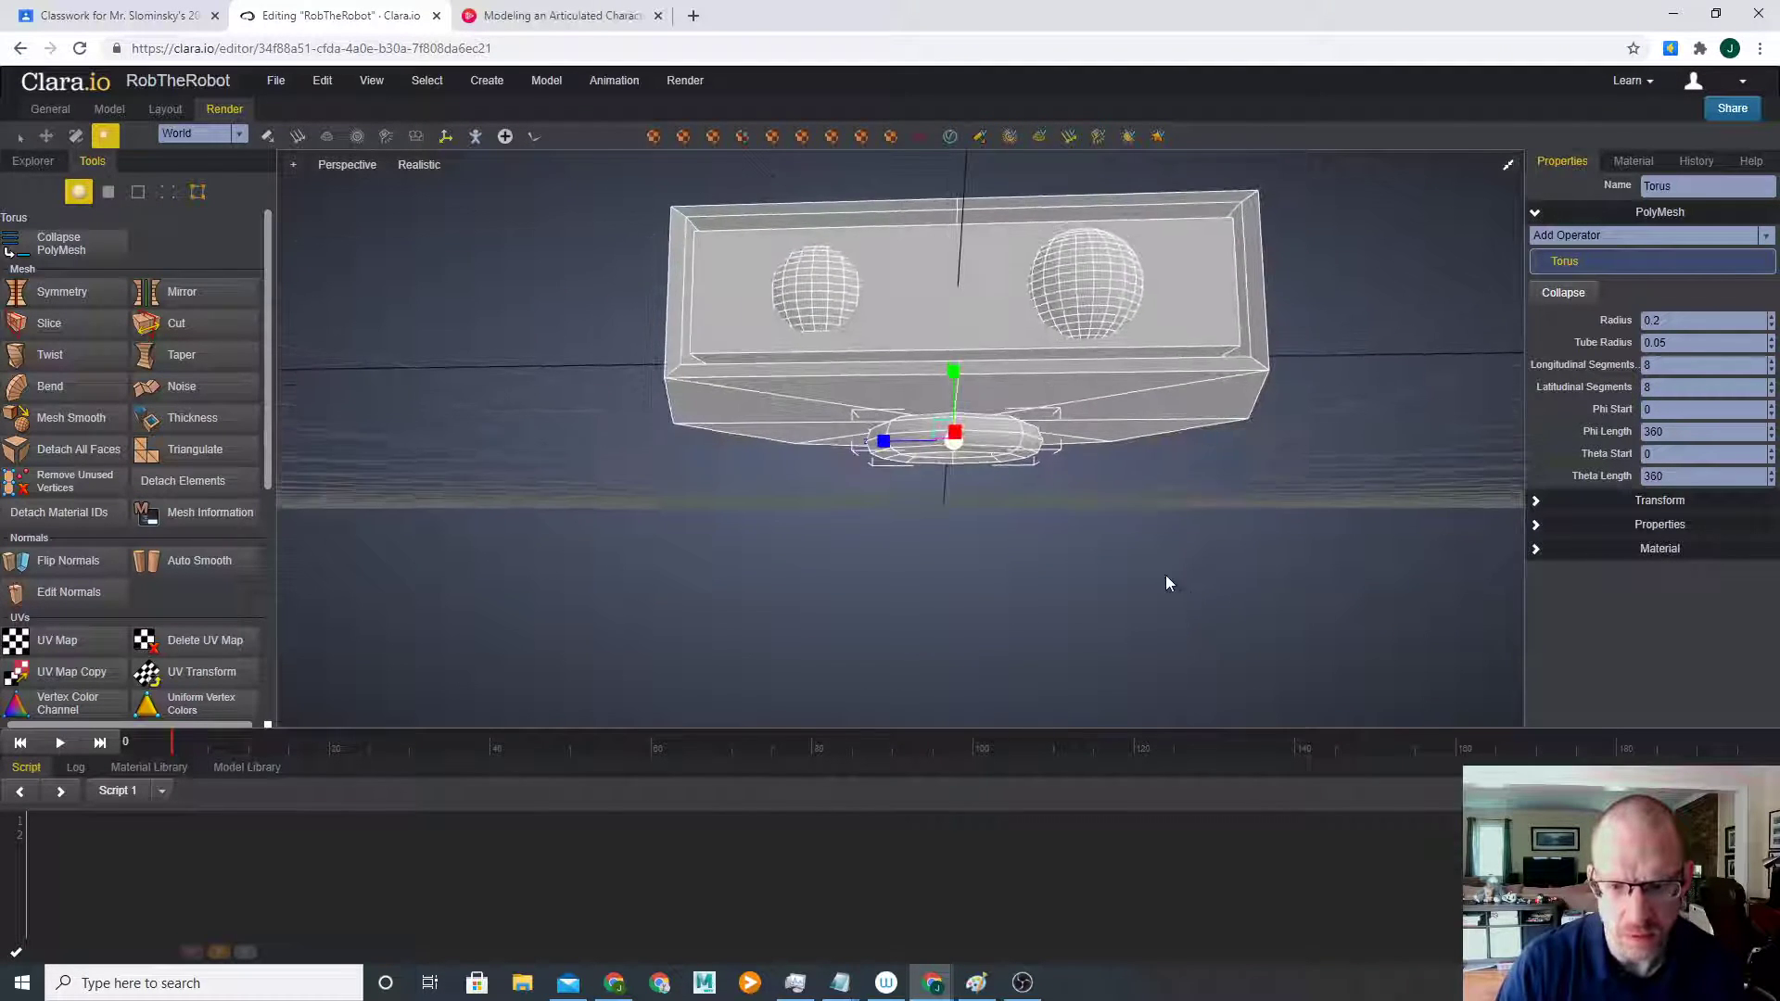
pyautogui.rightClick(1012, 442)
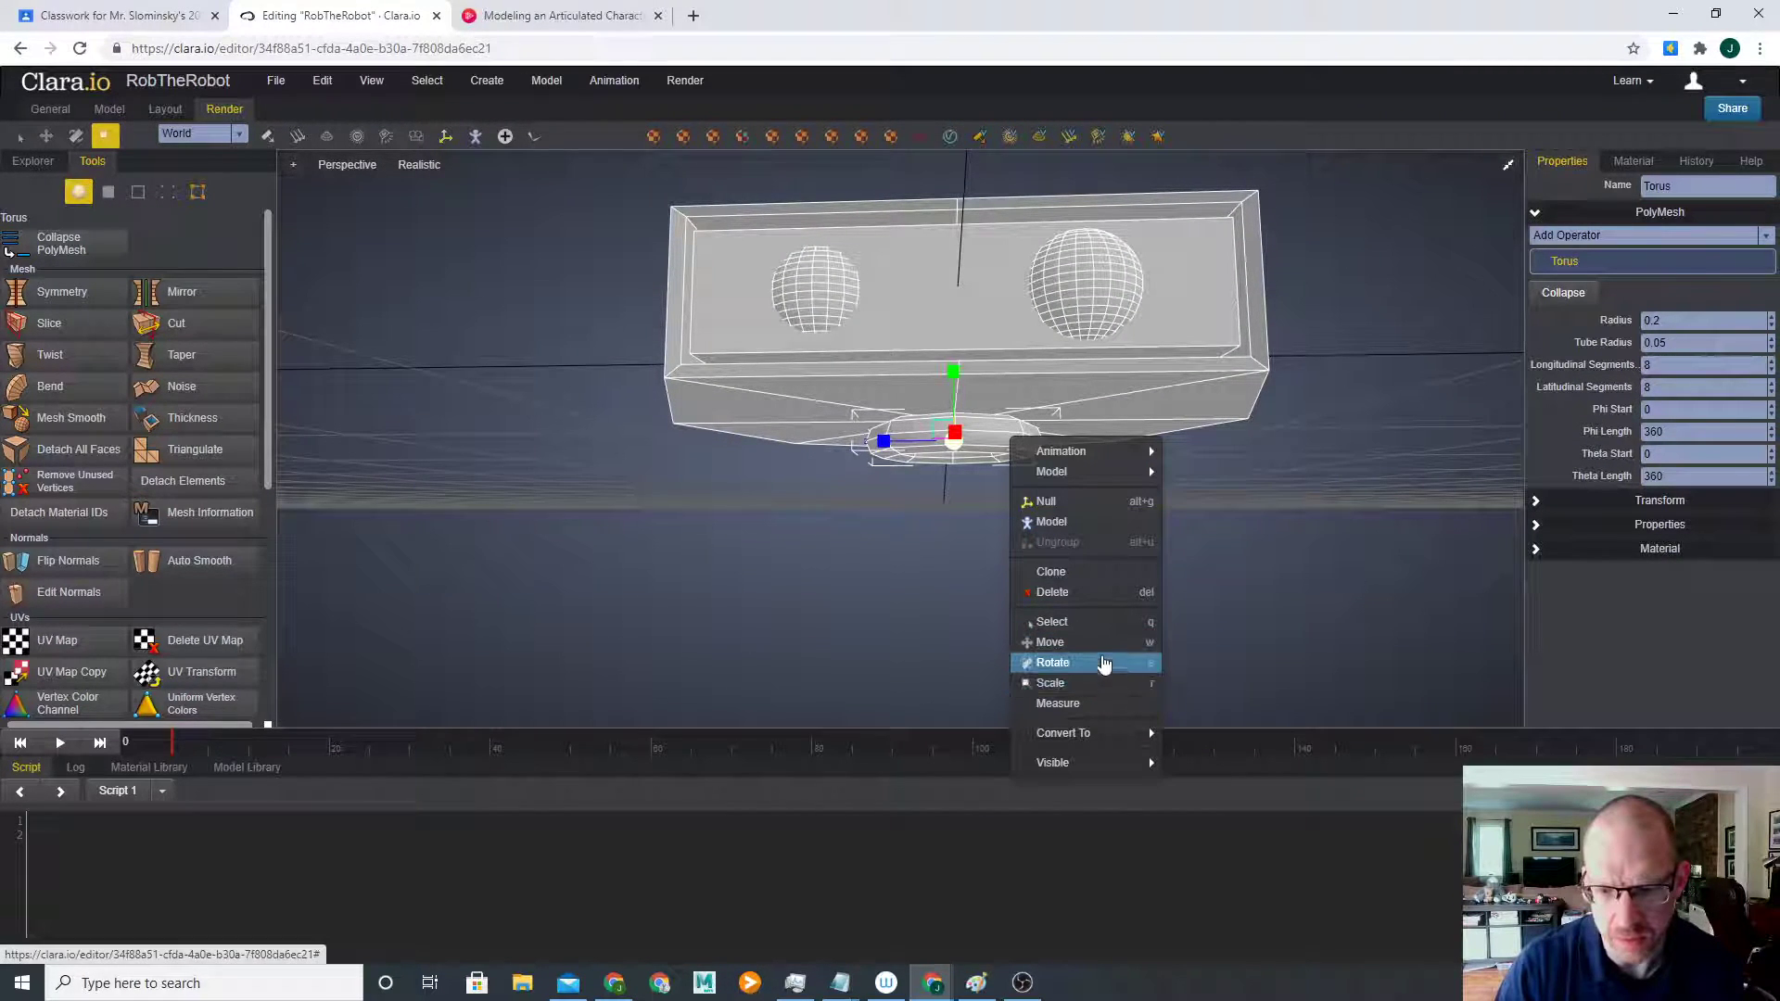
pyautogui.click(1067, 571)
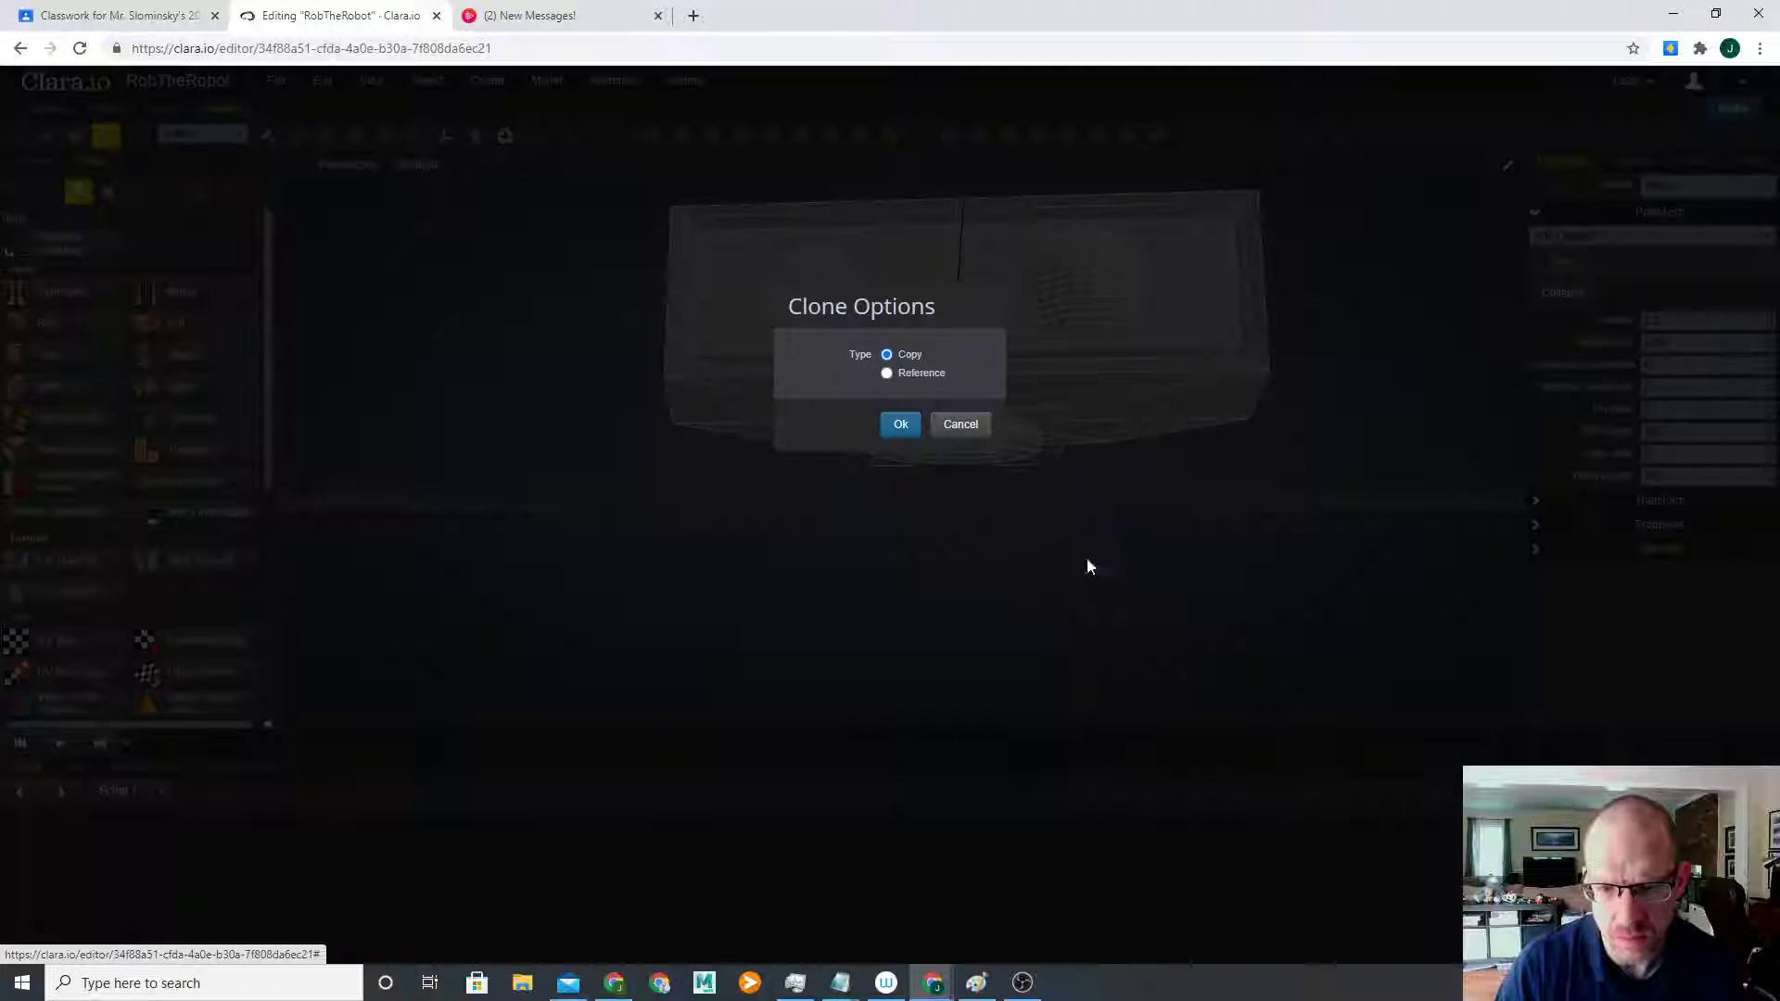
pyautogui.click(899, 428)
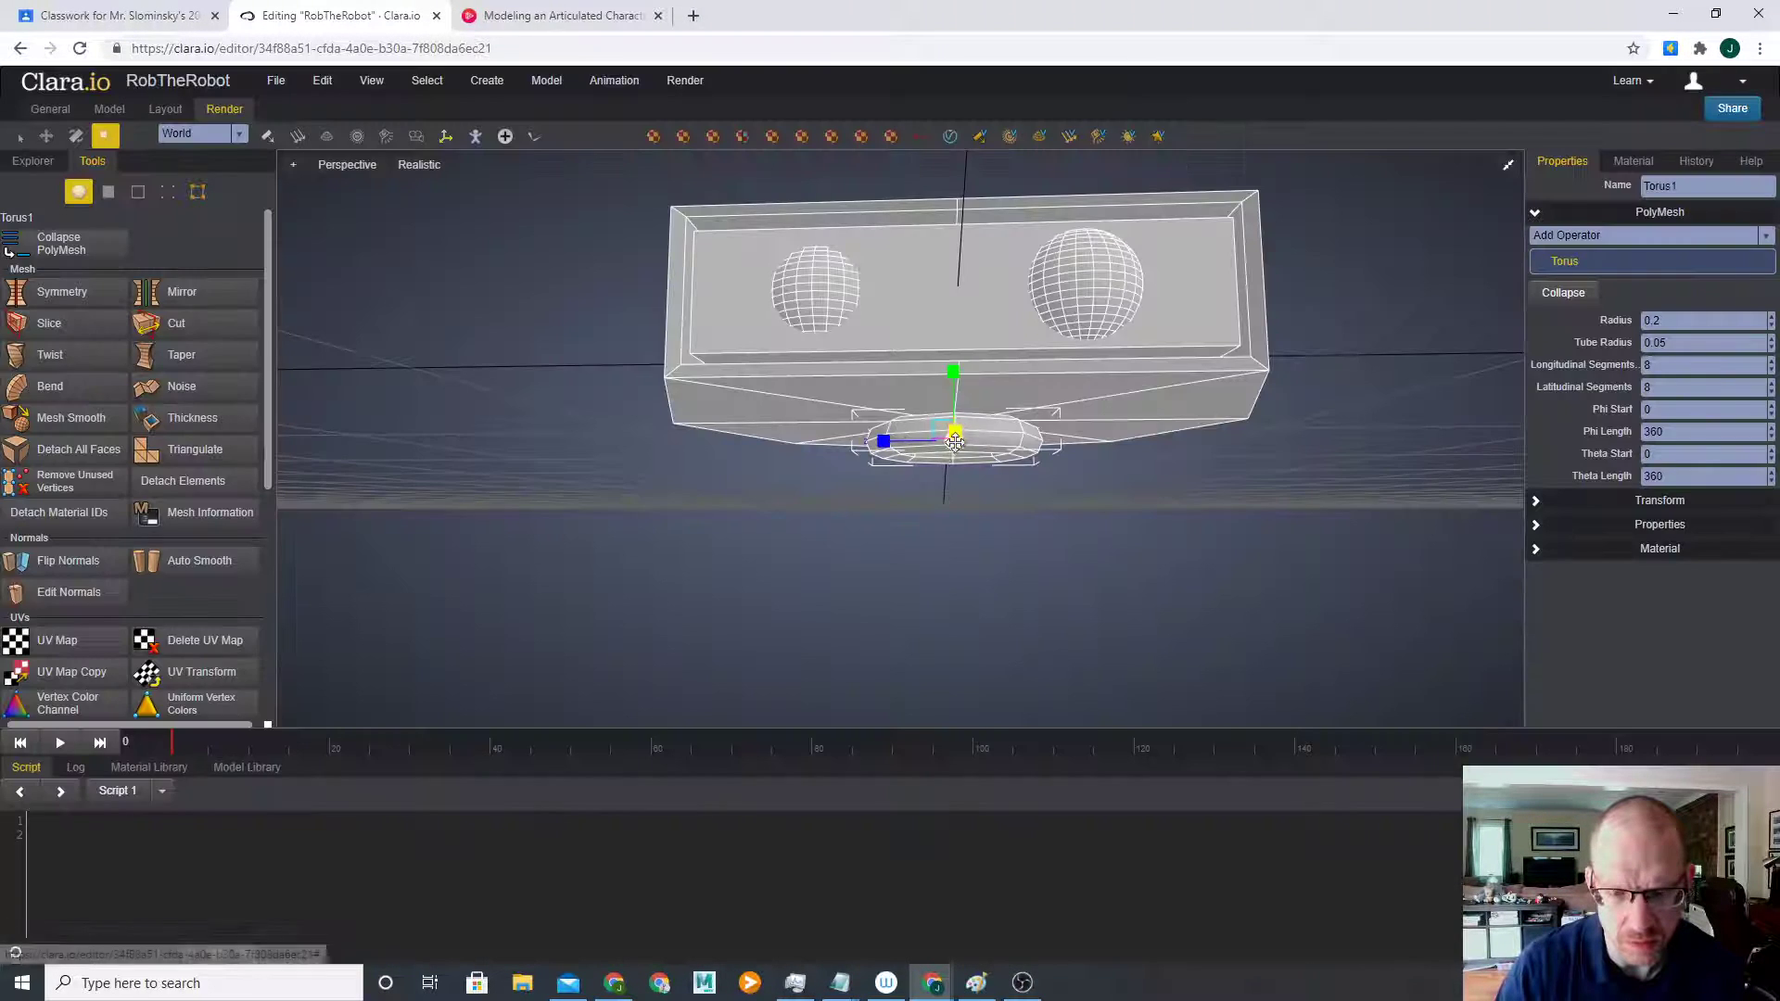
pyautogui.press('w')
pyautogui.moveTo(959, 380); pyautogui.dragTo(960, 402)
pyautogui.click(1175, 583)
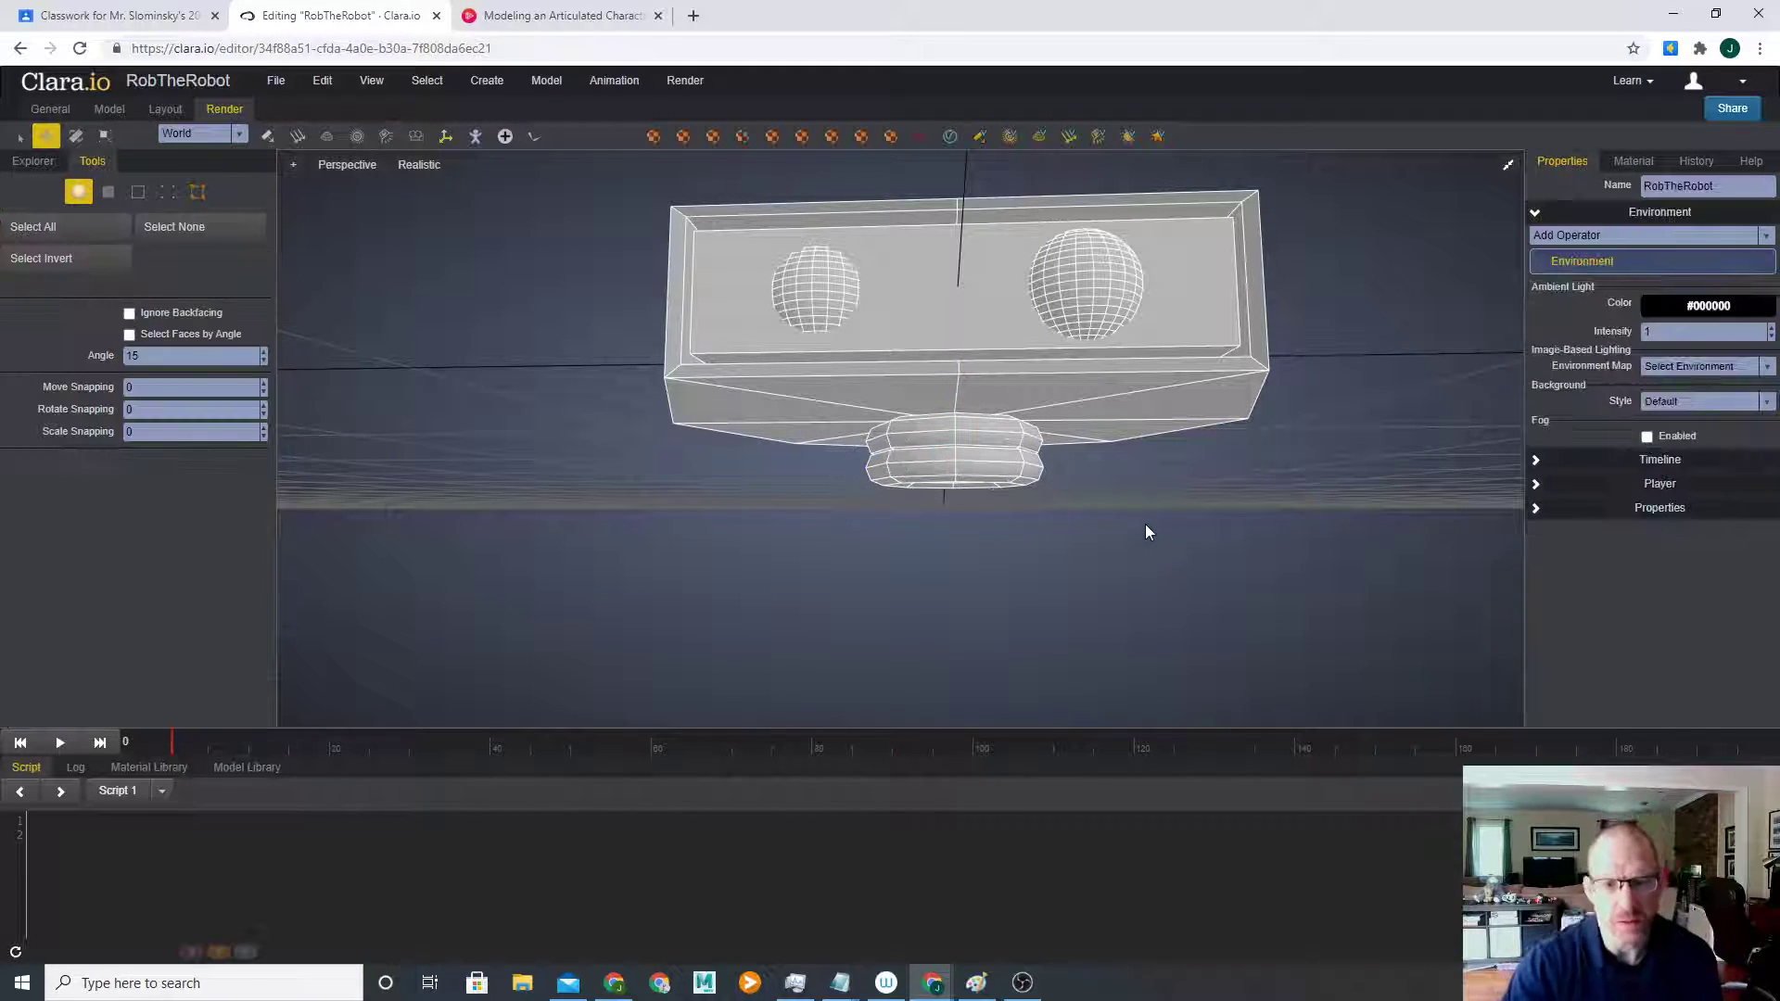
pyautogui.moveTo(1024, 544); pyautogui.dragTo(985, 568, button='right')
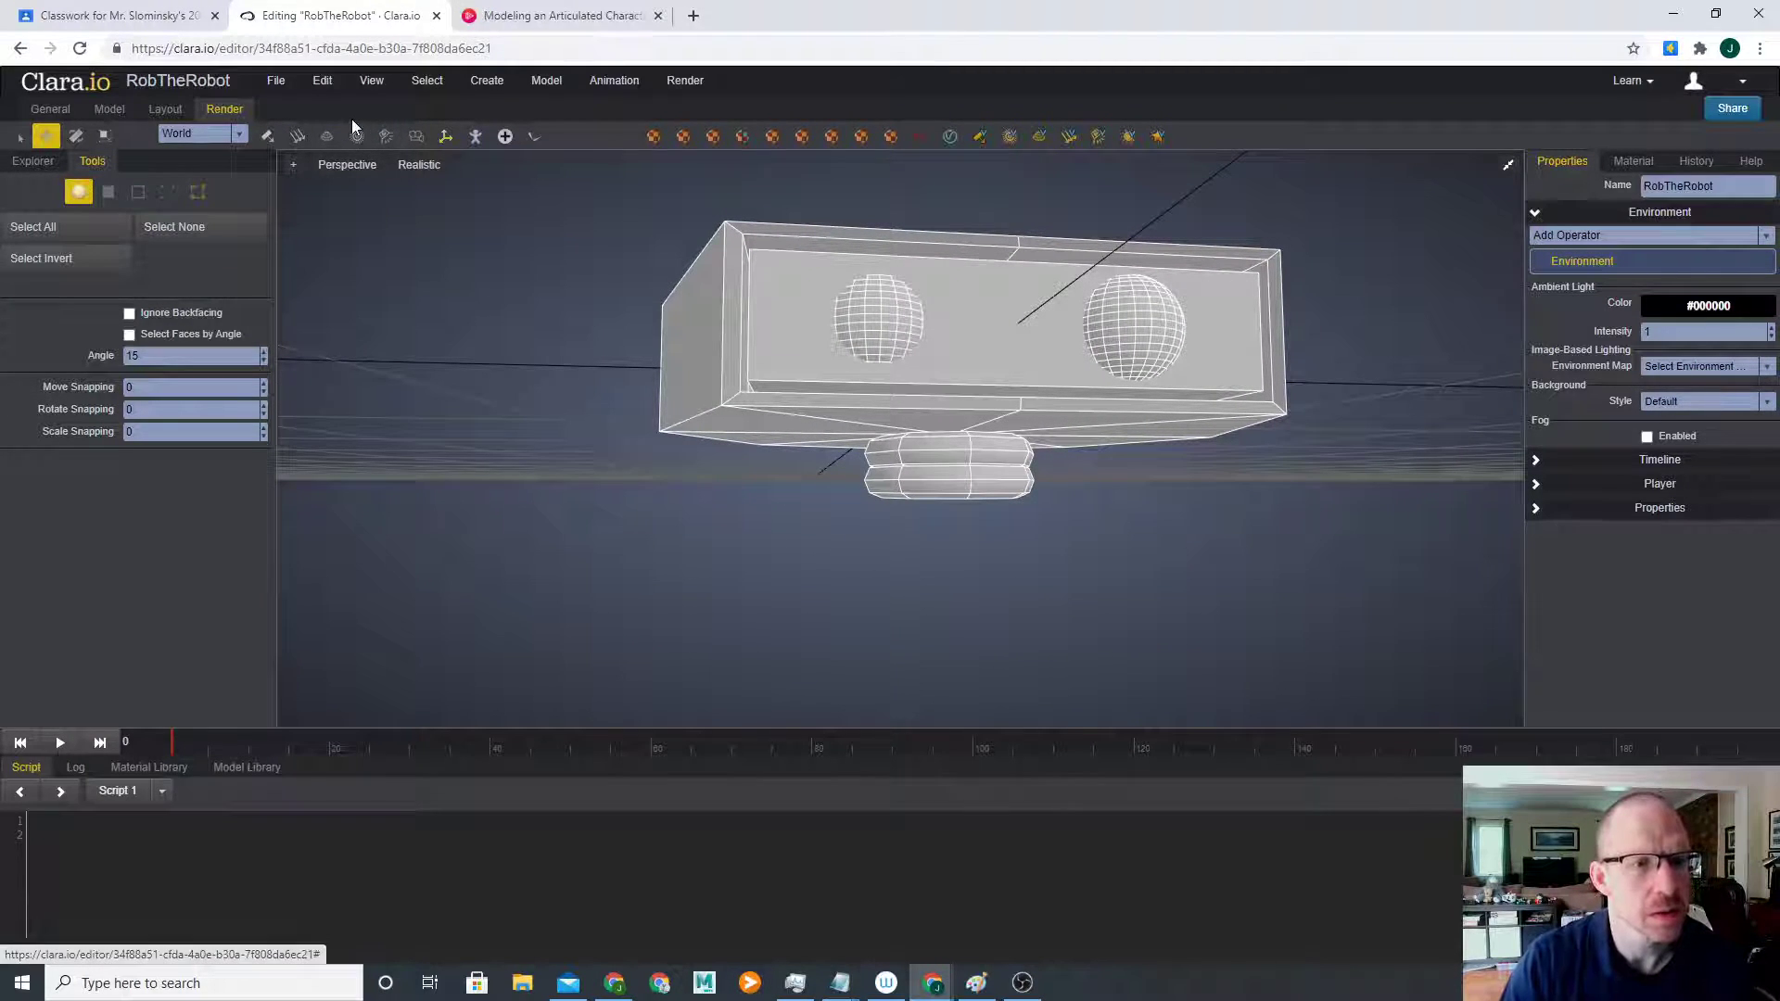
# - Create a cylinder, move it down along Y below the neck rings, and scale it down uniformly
pyautogui.click(487, 81)
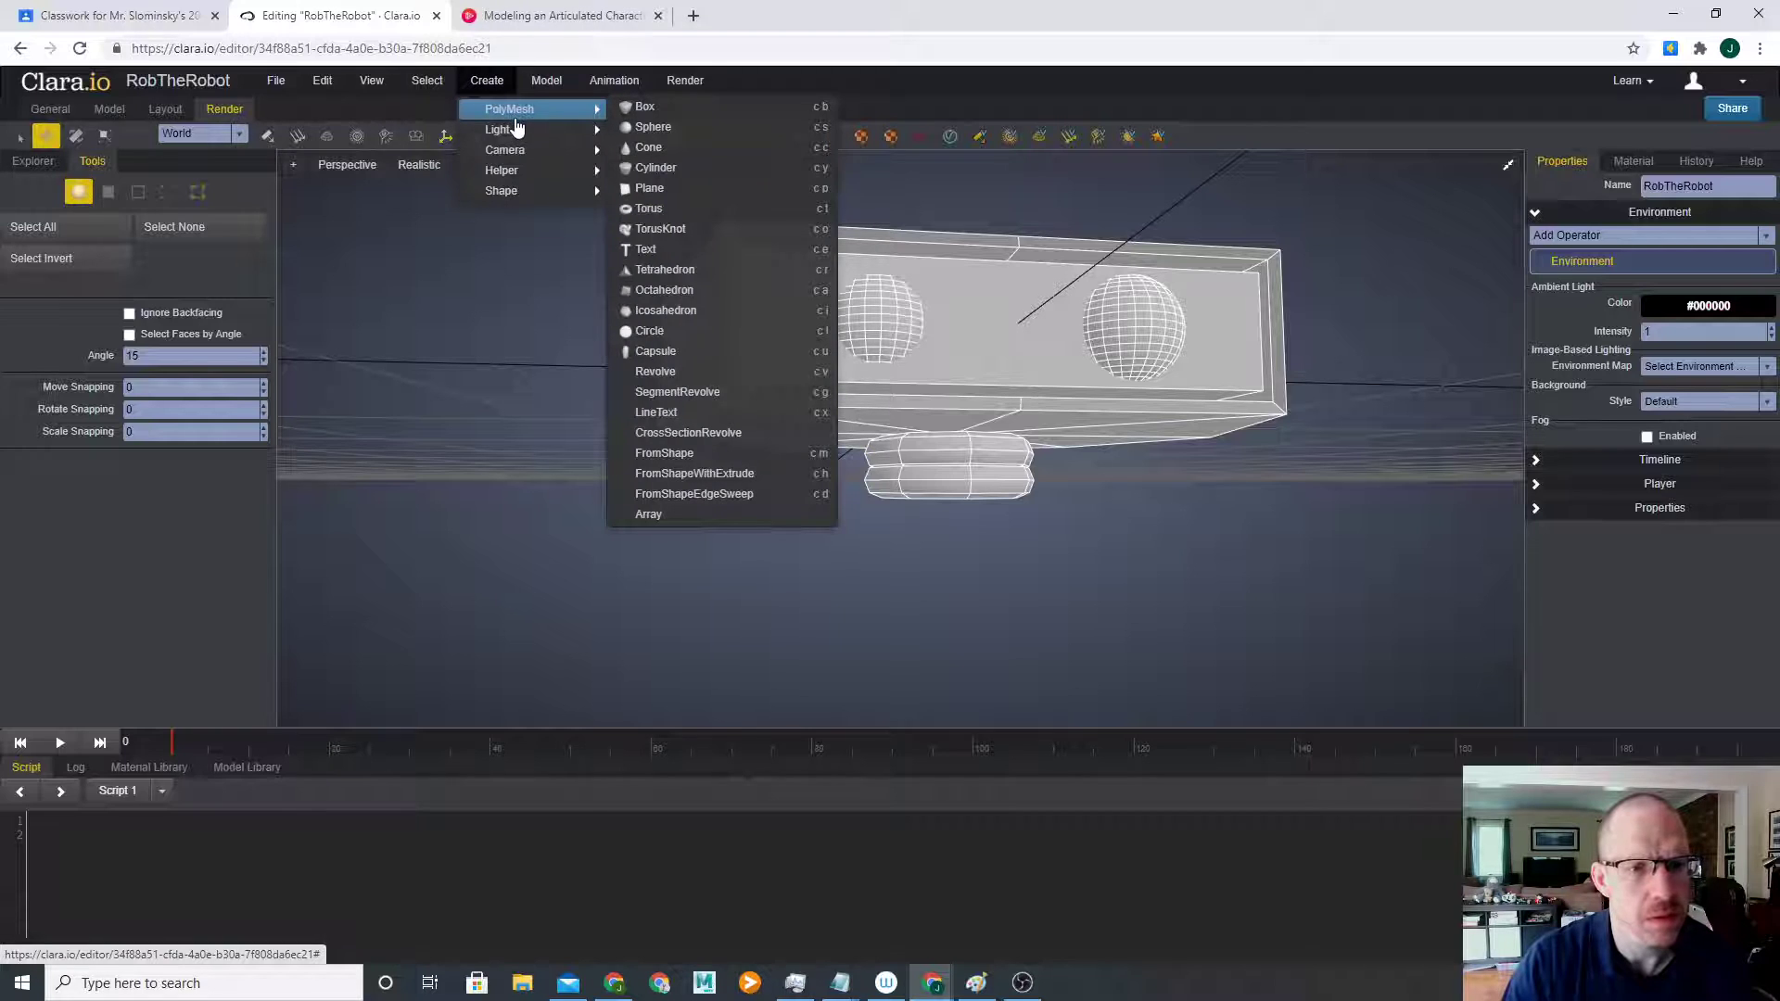
pyautogui.click(683, 168)
pyautogui.moveTo(935, 338); pyautogui.dragTo(941, 654)
pyautogui.moveTo(958, 651); pyautogui.dragTo(954, 553, button='middle')
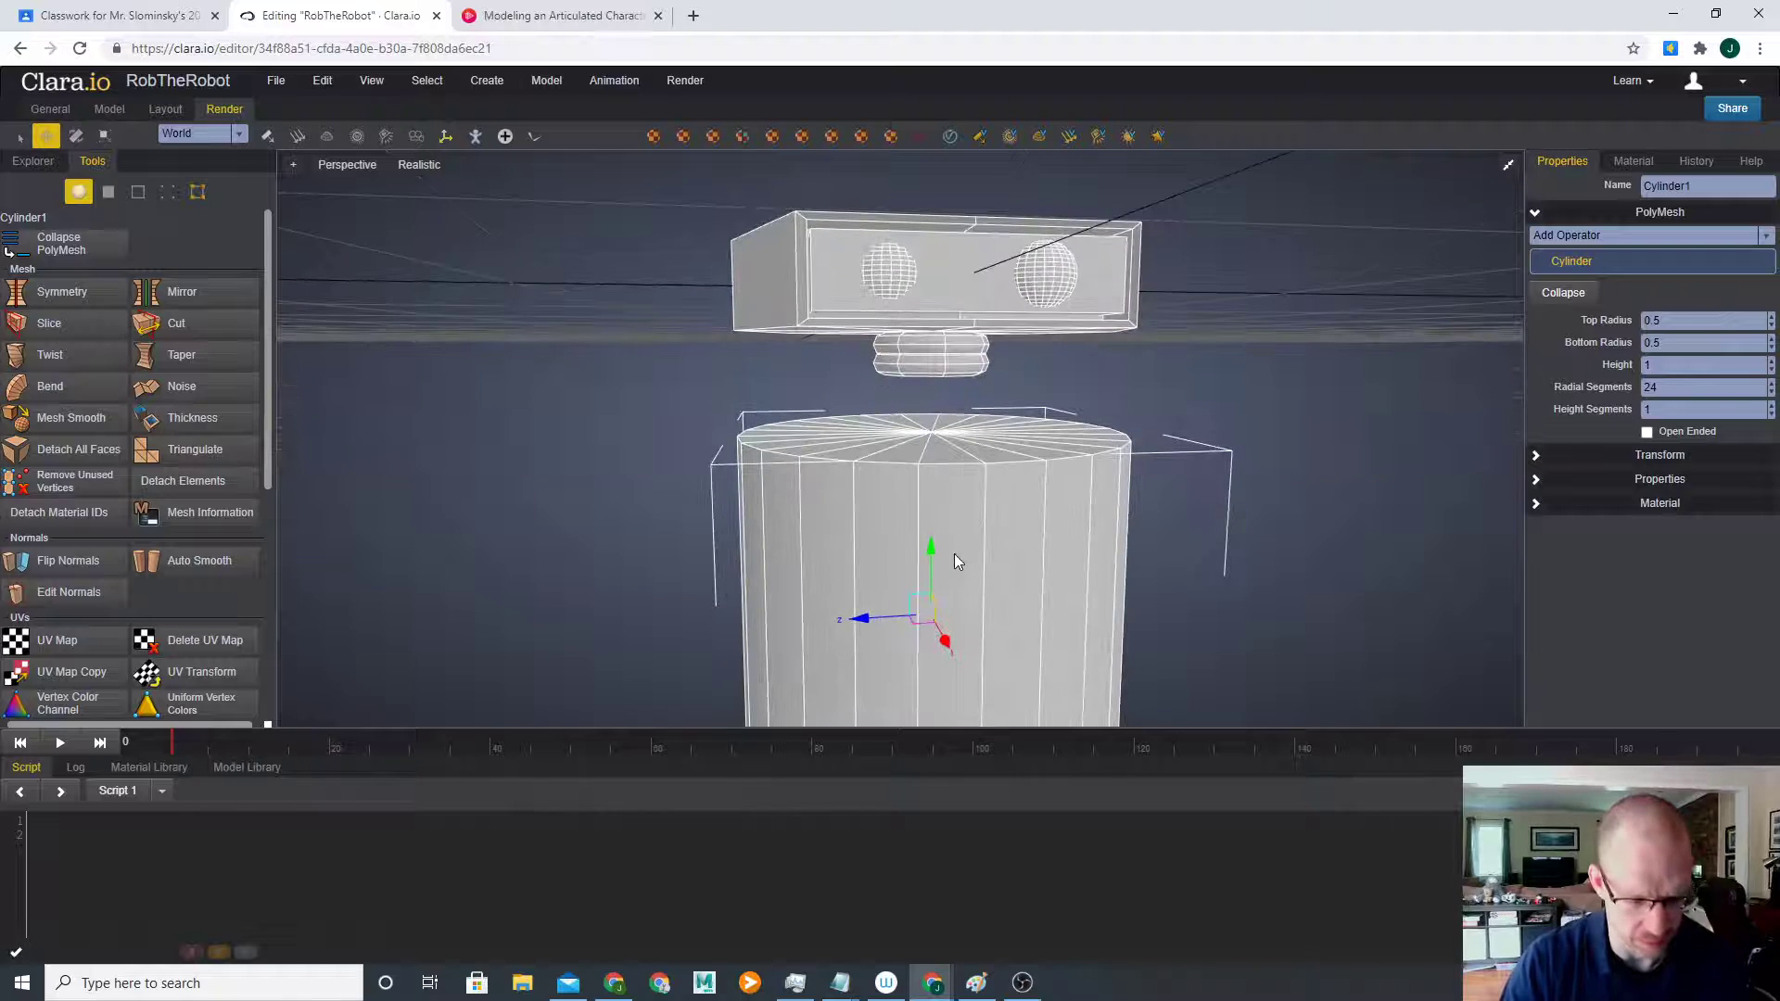
pyautogui.press('r')
pyautogui.moveTo(945, 640); pyautogui.dragTo(948, 685)
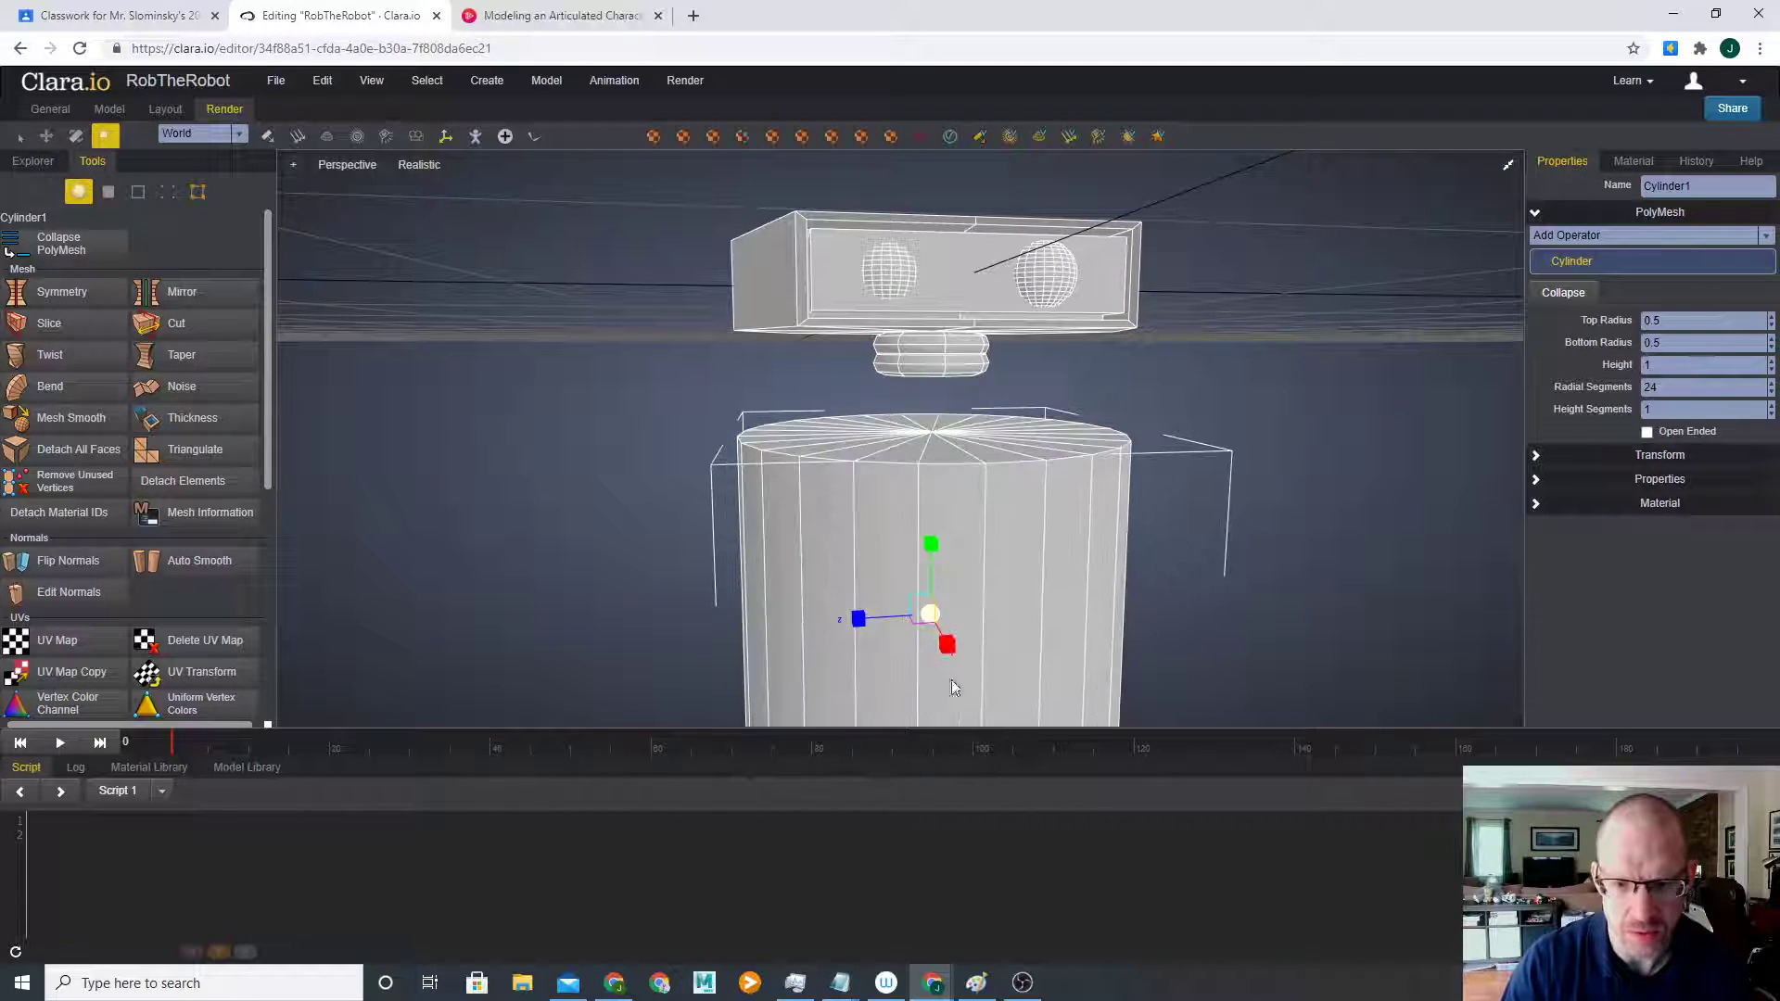
pyautogui.moveTo(948, 686); pyautogui.dragTo(936, 504, button='middle')
pyautogui.moveTo(937, 504); pyautogui.dragTo(934, 540, button='right')
pyautogui.moveTo(919, 499); pyautogui.dragTo(1203, 499)
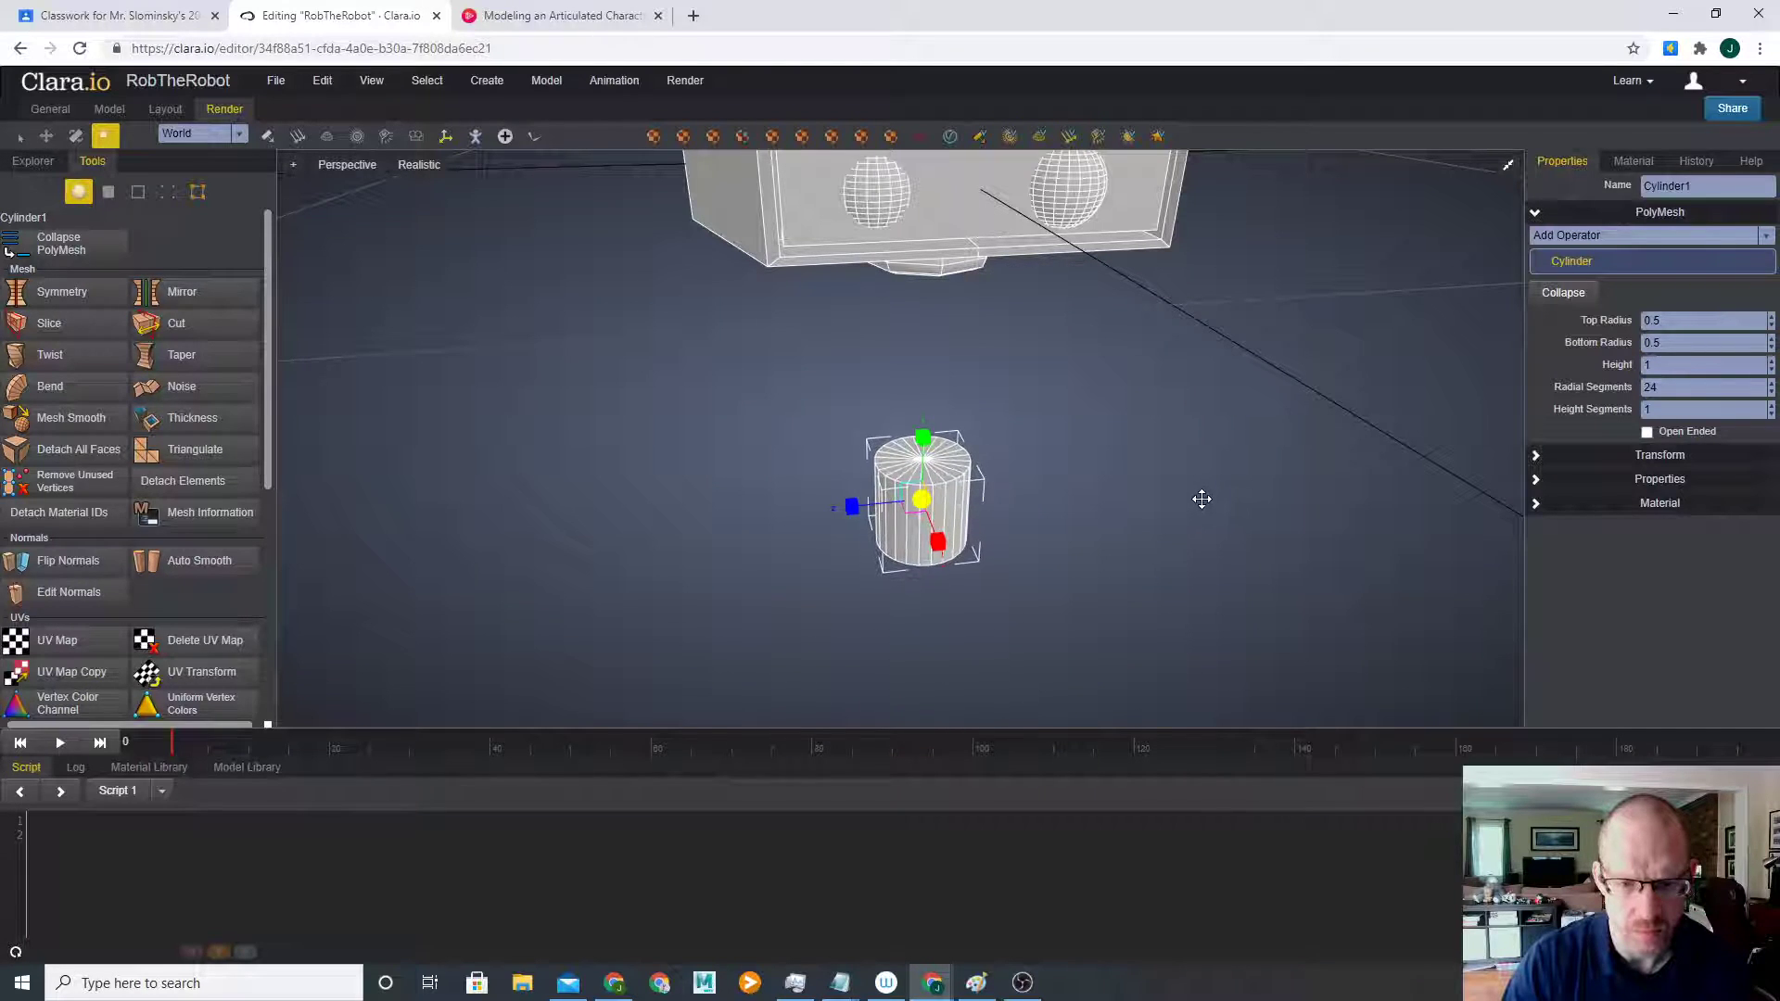
# - Raise the small cylinder along Y to just beneath the neck rings, leaving a small gap
pyautogui.press('w')
pyautogui.moveTo(984, 556); pyautogui.dragTo(981, 503, button='right')
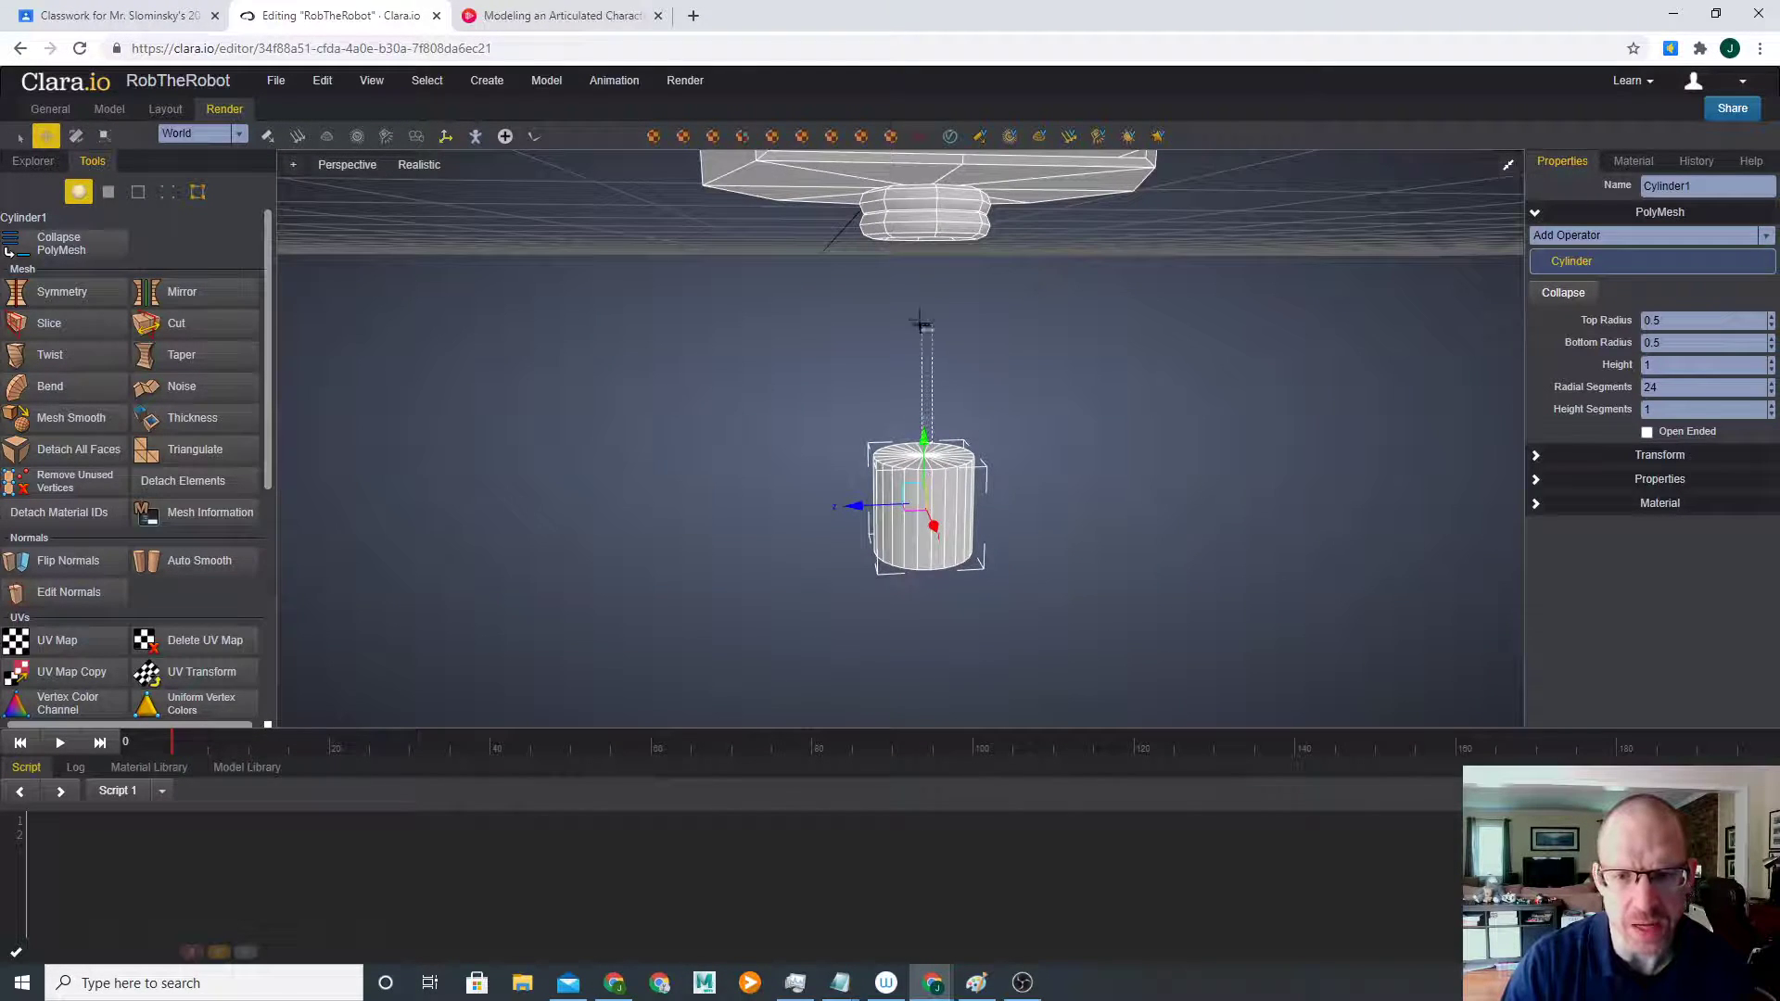
pyautogui.click(937, 488)
pyautogui.click(937, 495)
pyautogui.moveTo(918, 449); pyautogui.dragTo(918, 224)
pyautogui.moveTo(970, 289); pyautogui.dragTo(972, 484, button='middle')
pyautogui.scroll(2, 993, 493)
pyautogui.moveTo(943, 364); pyautogui.dragTo(943, 423)
pyautogui.moveTo(998, 464); pyautogui.dragTo(967, 439, button='right')
pyautogui.scroll(1, 982, 531)
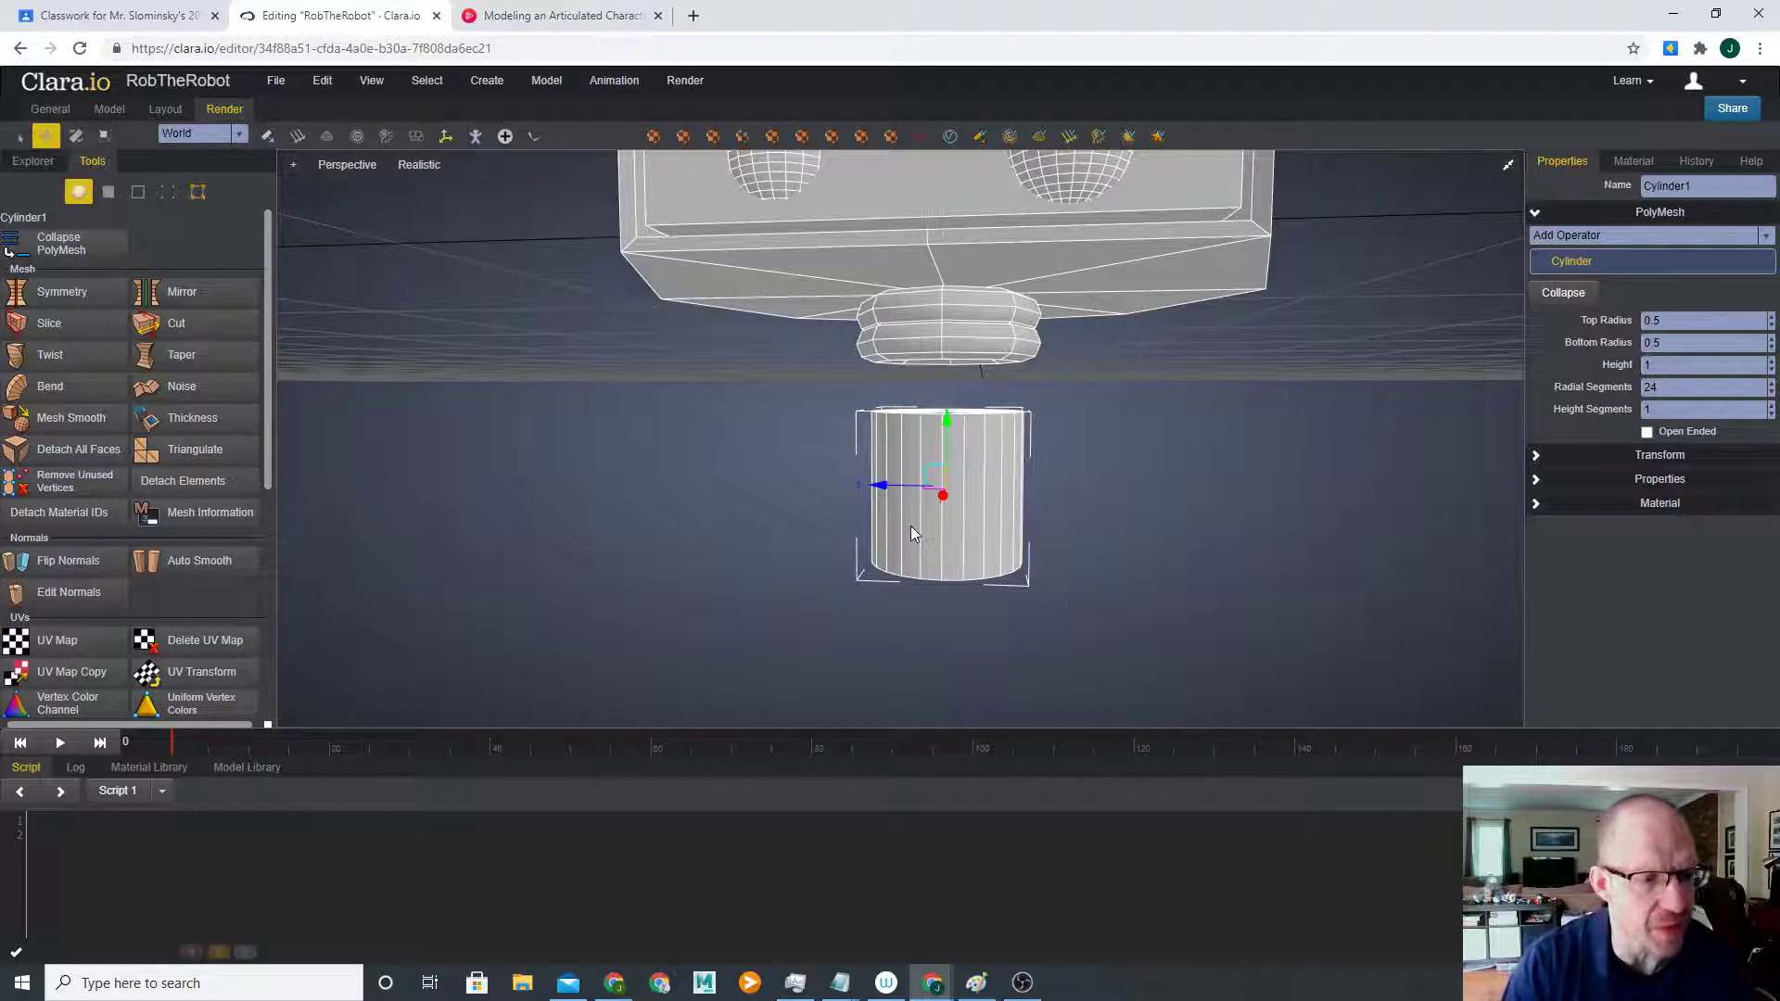
# - Select all the cylinder's vertical edges and connect them with 1 segment to form a middle edge loop
pyautogui.rightClick(938, 485)
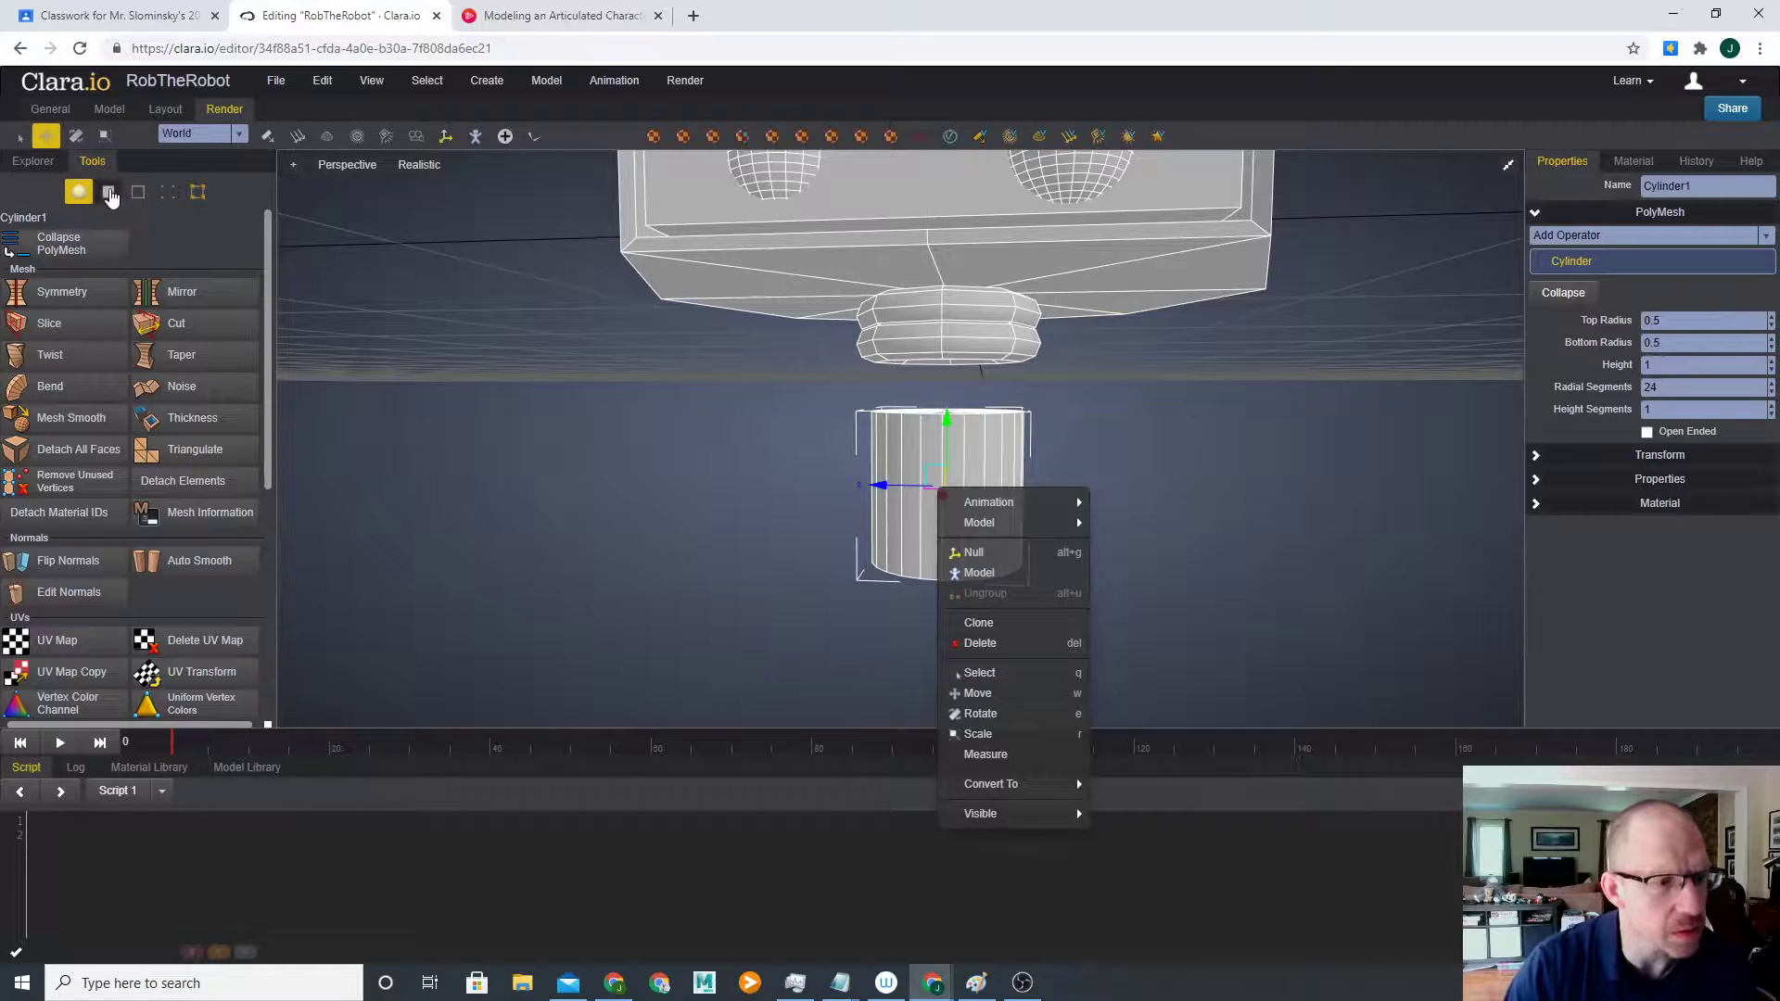
pyautogui.click(108, 192)
pyautogui.click(136, 196)
pyautogui.moveTo(753, 458); pyautogui.dragTo(1064, 525)
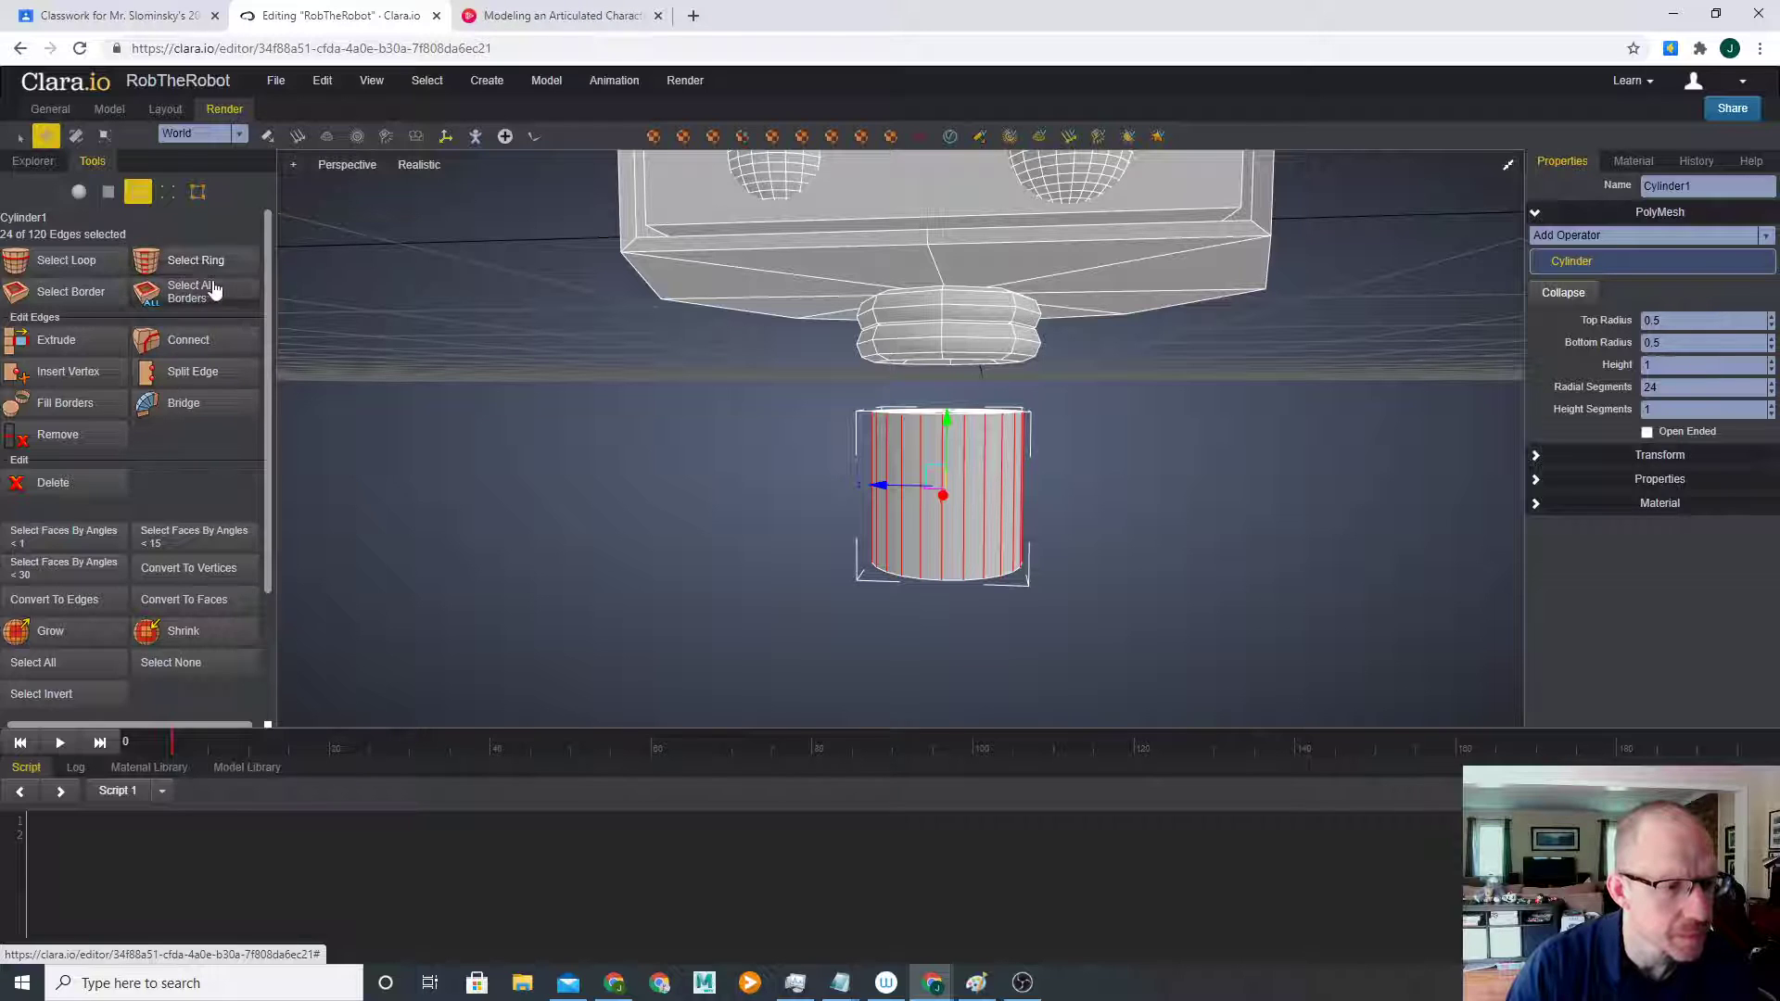
pyautogui.click(215, 341)
pyautogui.moveTo(461, 457); pyautogui.dragTo(864, 555, button='right')
pyautogui.moveTo(831, 560); pyautogui.dragTo(602, 510, button='middle')
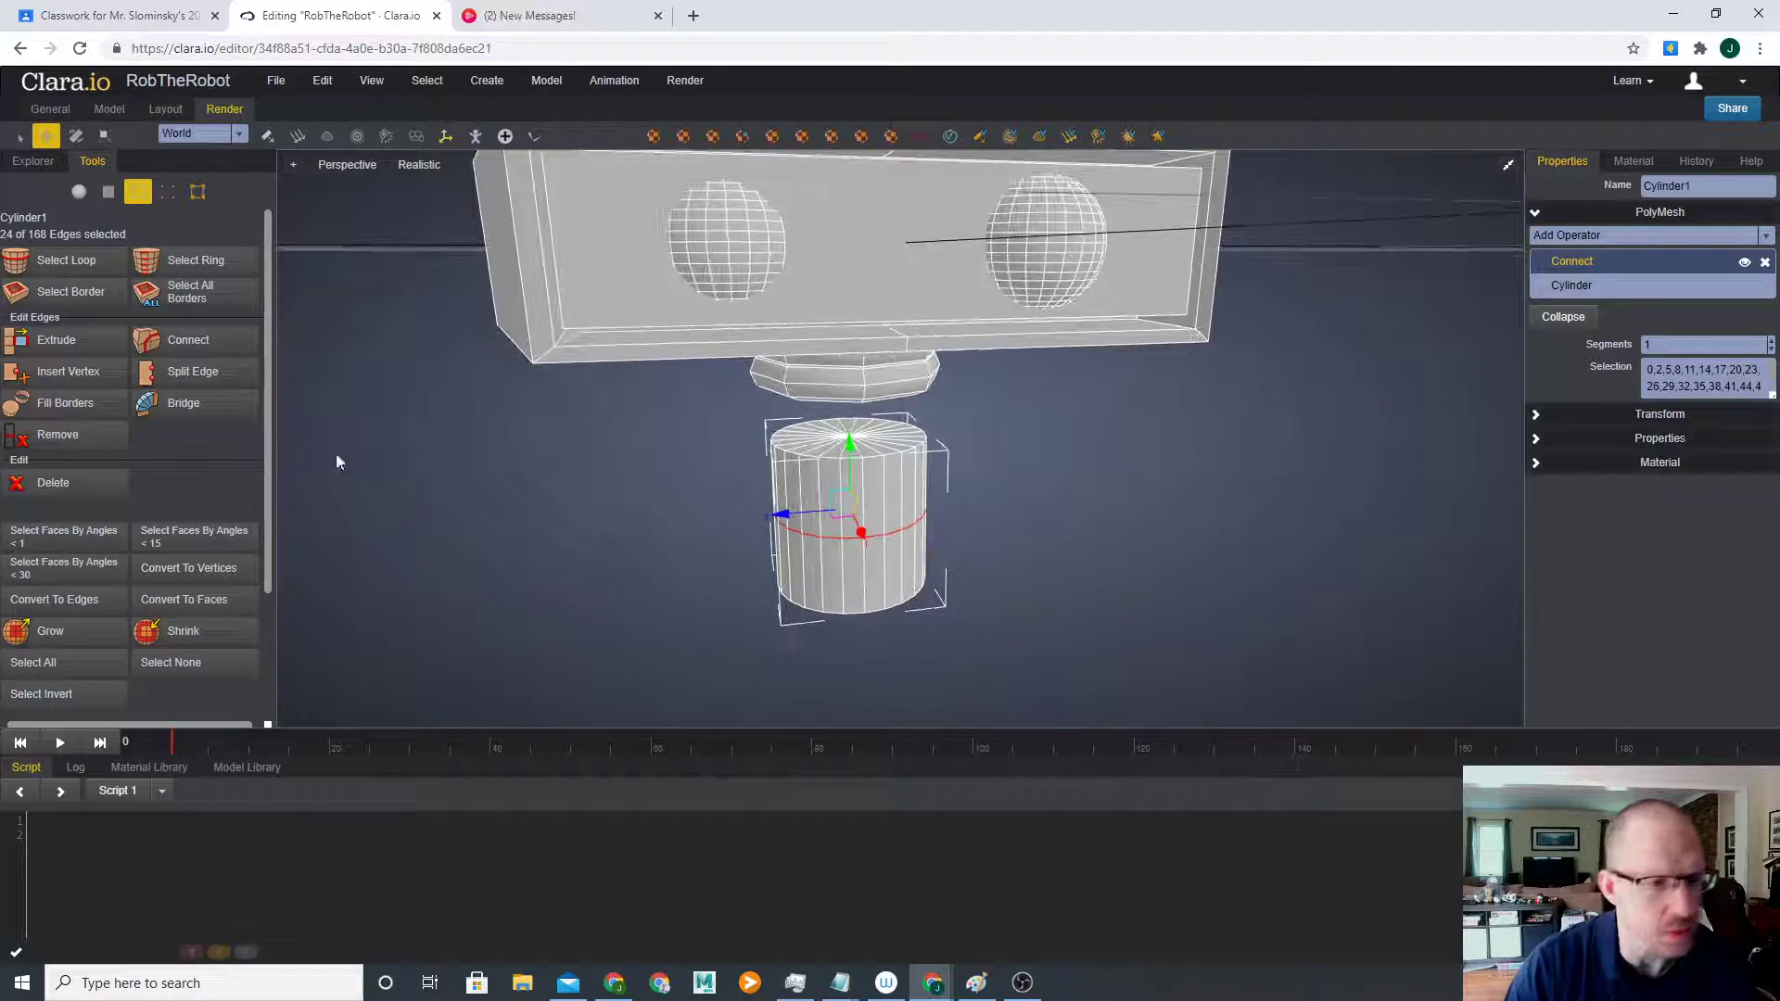
# - Scale the cylinder's top ring of vertices inward uniformly to about 0.47 so the upper half tapers
pyautogui.click(167, 193)
pyautogui.moveTo(721, 504); pyautogui.dragTo(715, 388, button='middle')
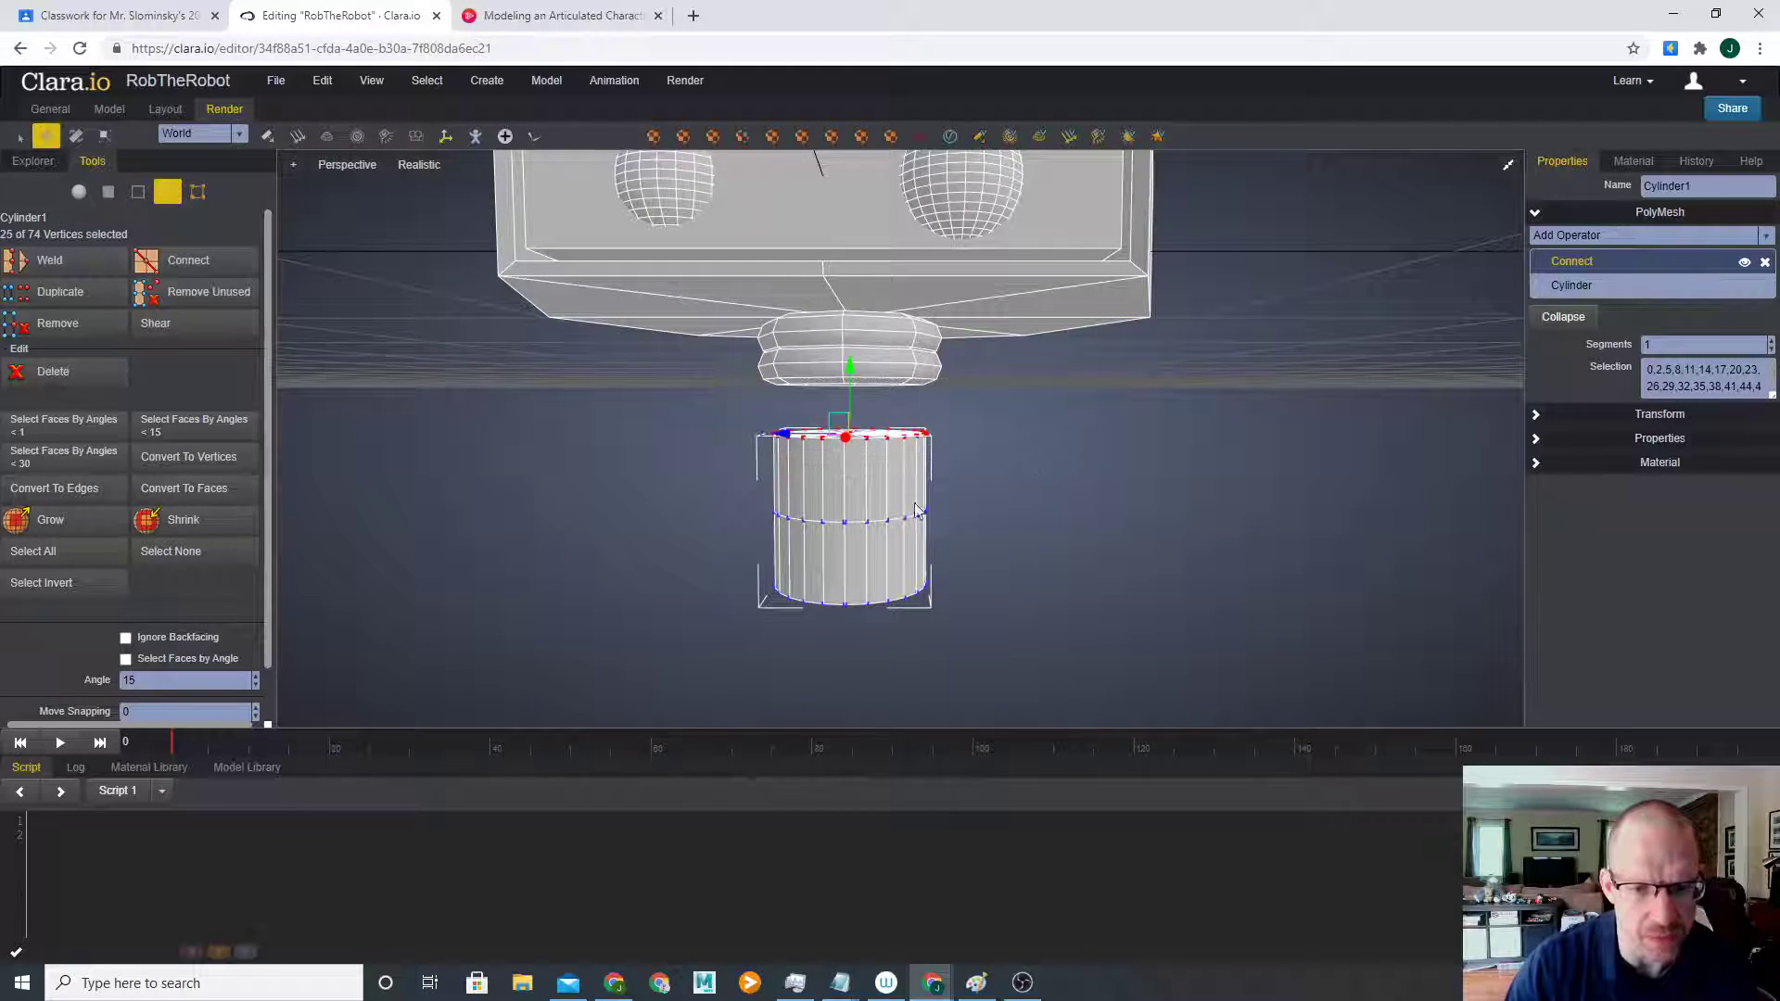
pyautogui.press('r')
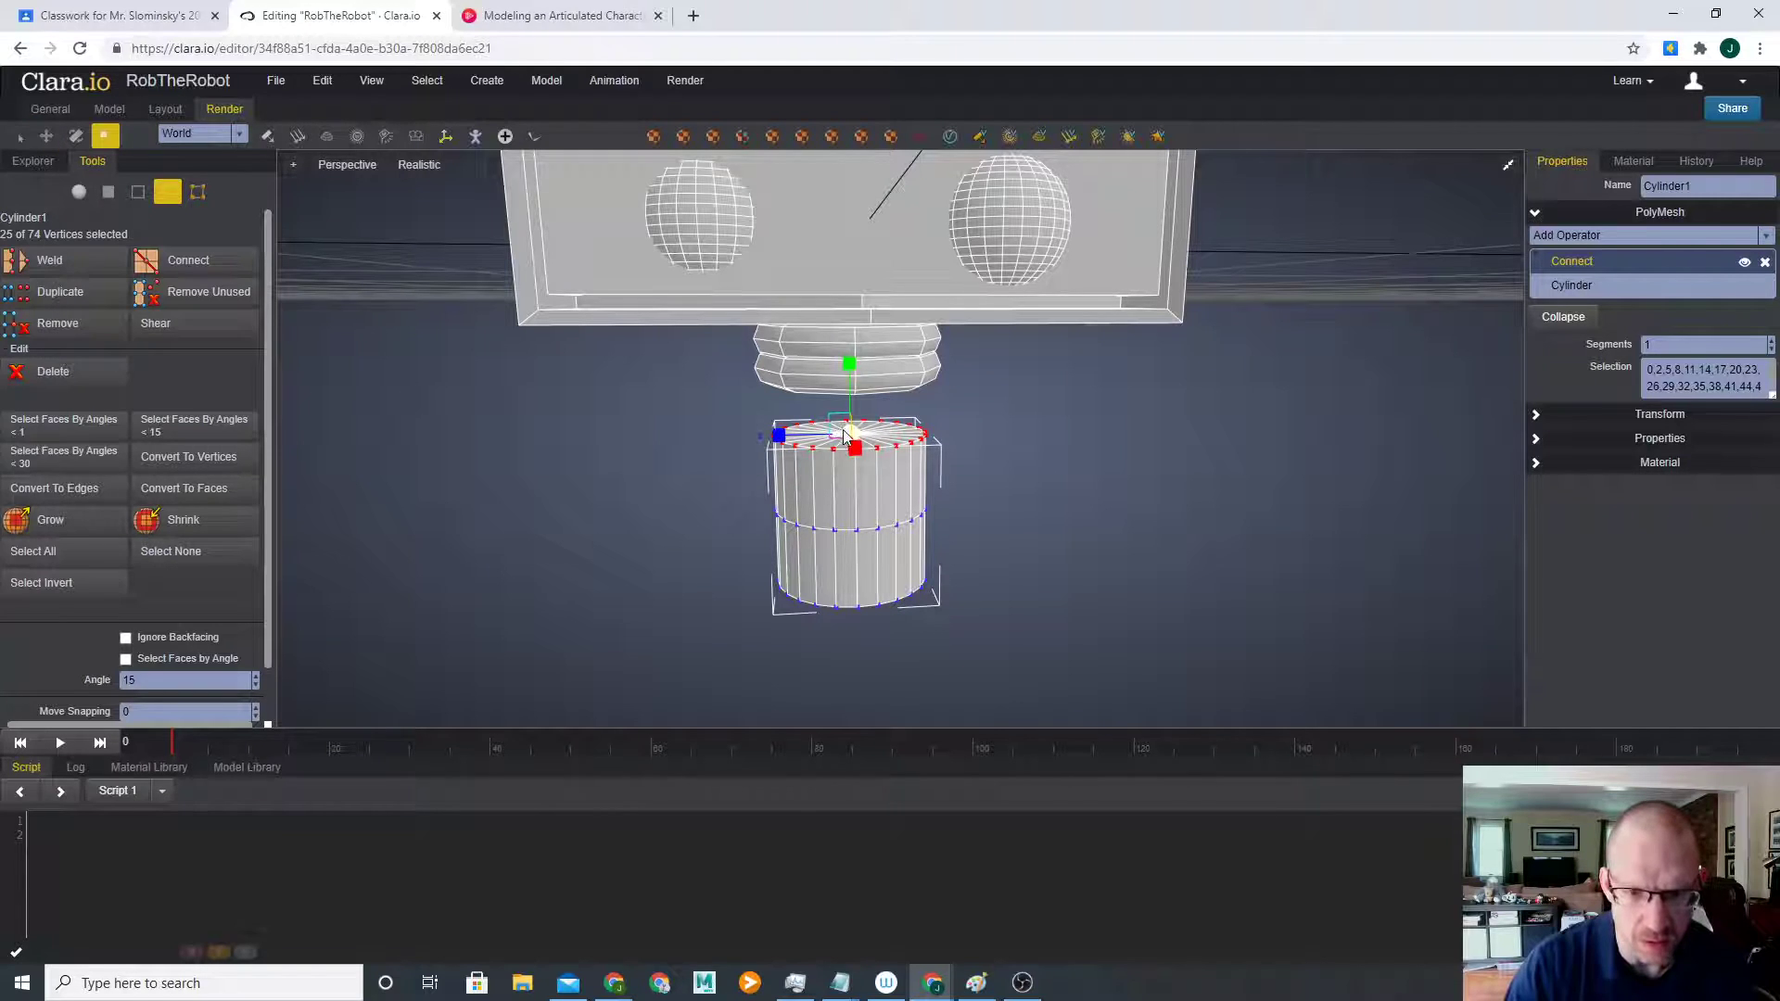
pyautogui.moveTo(850, 434); pyautogui.dragTo(926, 720)
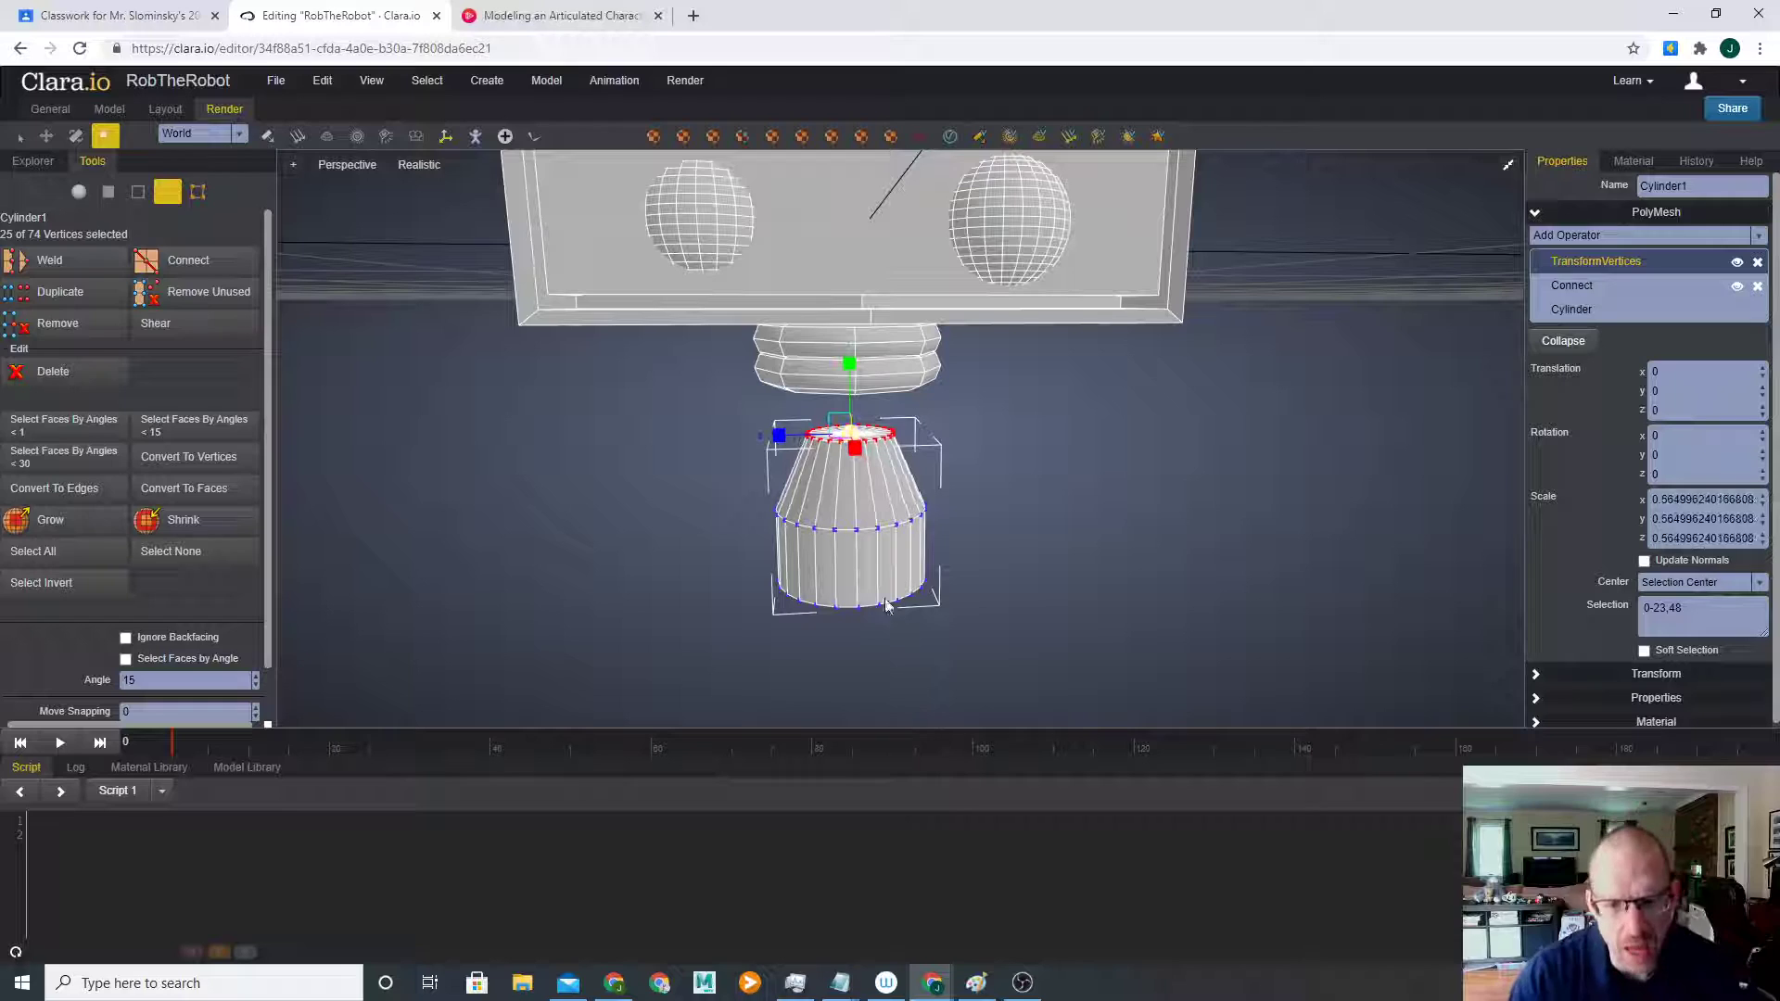
pyautogui.scroll(1, 879, 584)
pyautogui.scroll(1, 880, 585)
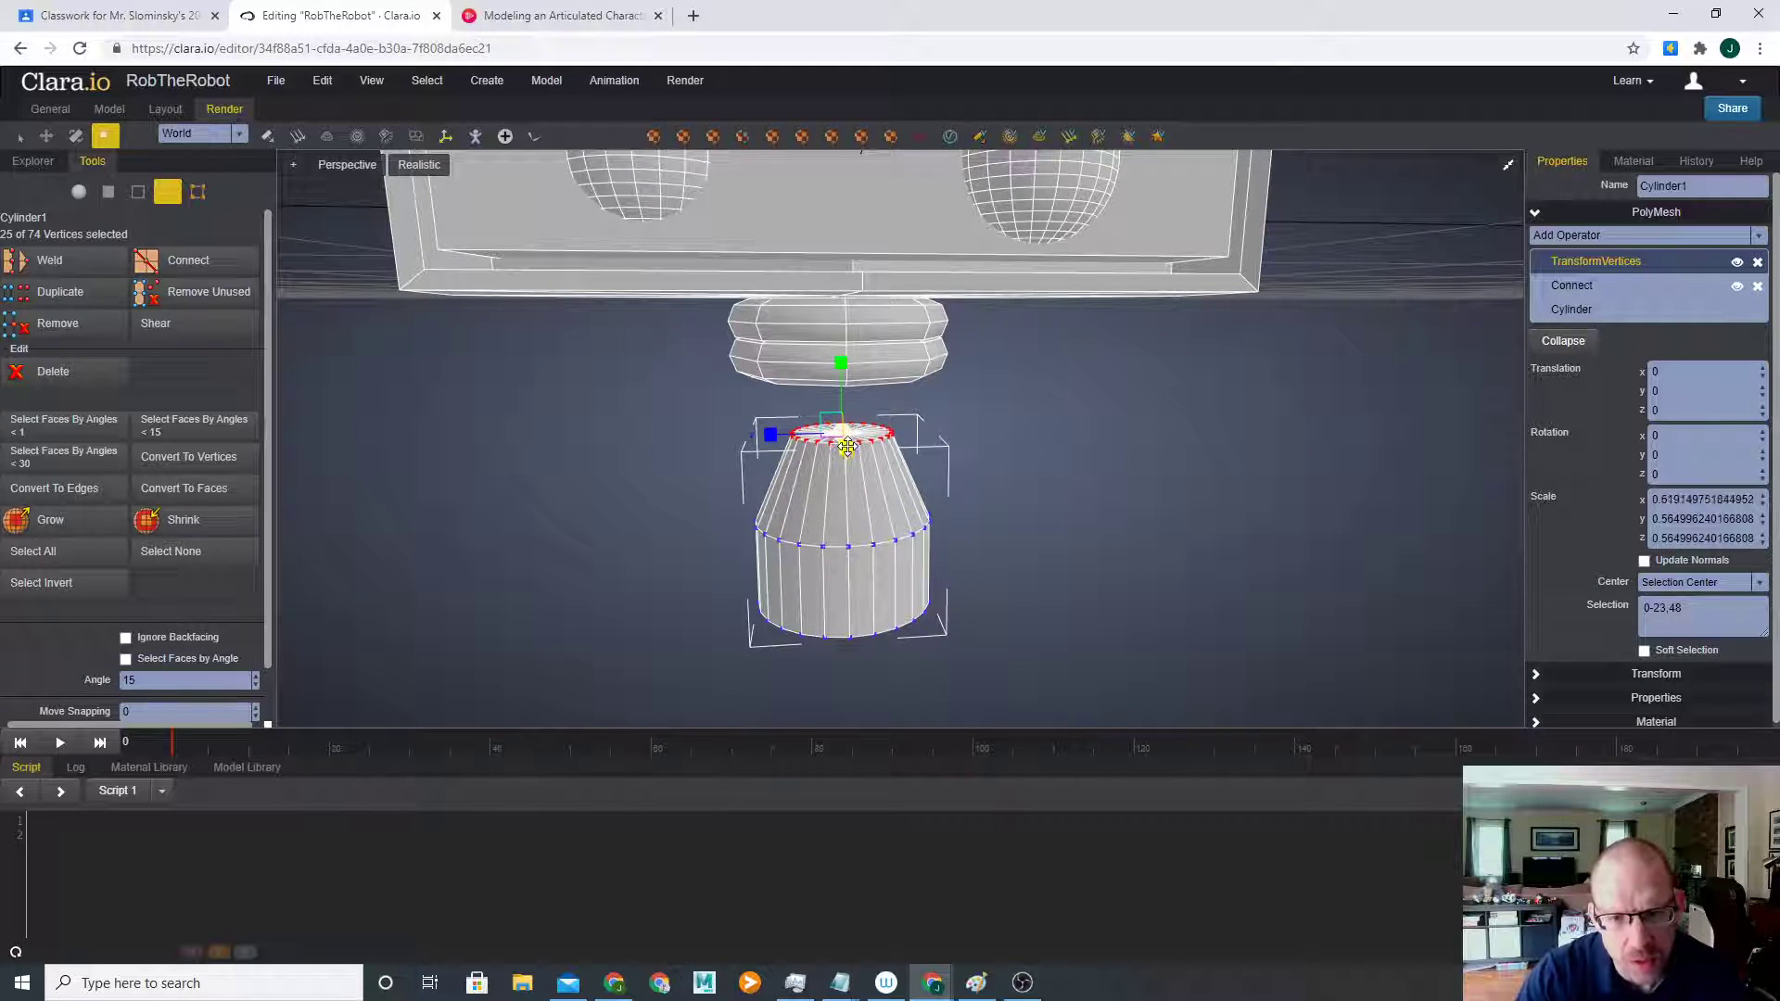
pyautogui.moveTo(846, 447)
pyautogui.mouseDown()
pyautogui.moveTo(861, 470)
pyautogui.moveTo(843, 441)
pyautogui.mouseUp()
pyautogui.hotkey('ctrl', 'z')
pyautogui.moveTo(1020, 464); pyautogui.dragTo(1076, 457, button='right')
pyautogui.moveTo(841, 433); pyautogui.dragTo(584, 442)
pyautogui.moveTo(584, 442); pyautogui.dragTo(761, 557, button='right')
# - Select the cylinder's bottom vertices and raise them about 0.2 along Y to shorten the lower section
pyautogui.moveTo(593, 467); pyautogui.dragTo(1045, 568)
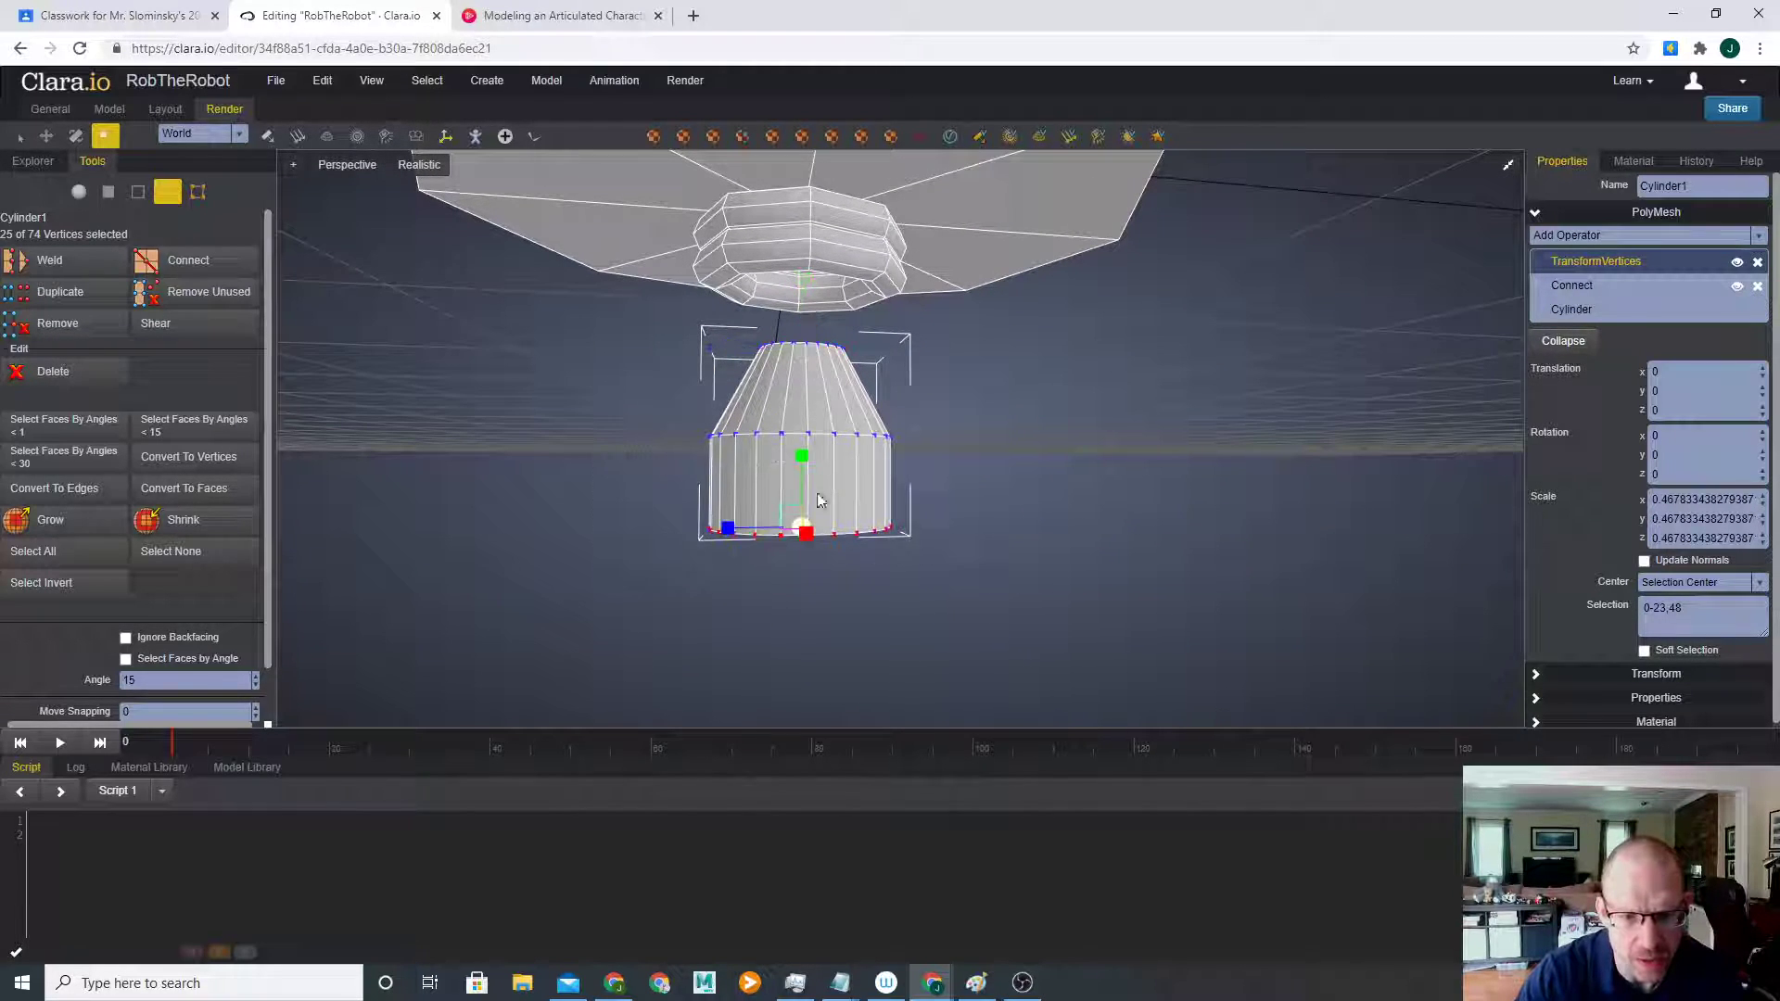
pyautogui.press('w')
pyautogui.moveTo(801, 462); pyautogui.dragTo(802, 422)
pyautogui.moveTo(801, 422); pyautogui.dragTo(993, 441, button='right')
pyautogui.rightClick(808, 404)
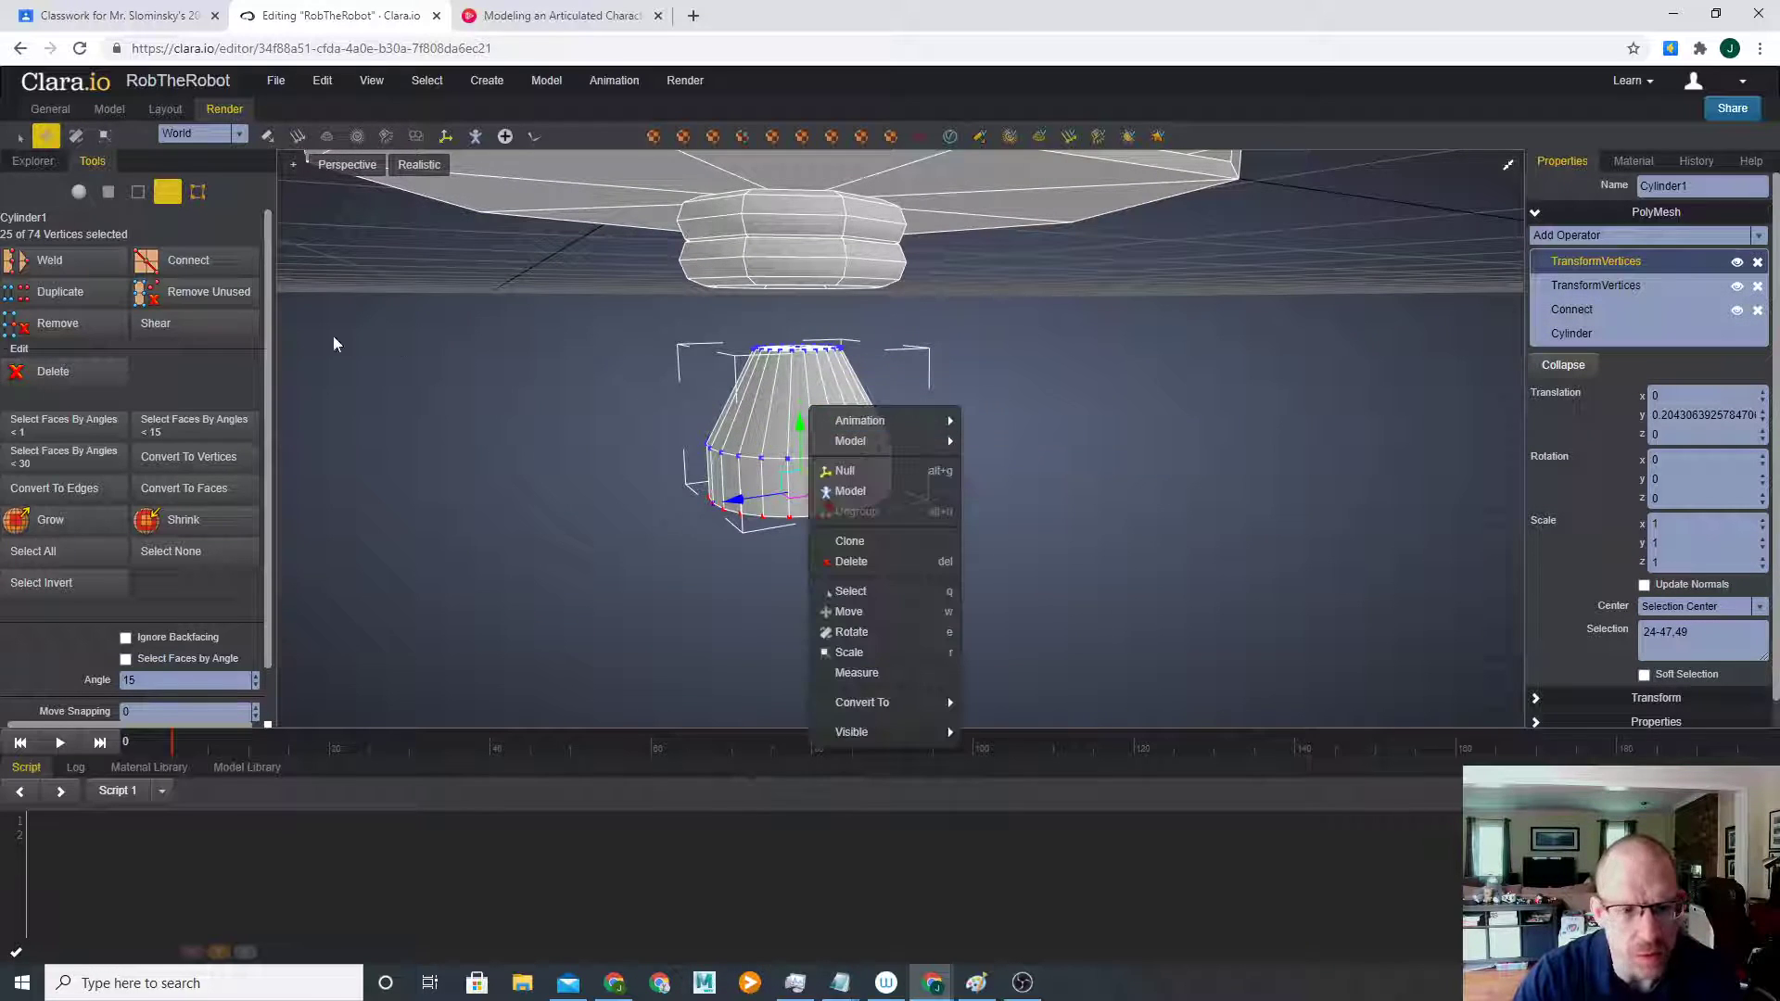
# - Return to whole-object selection, raise the tapered cylinder along Y into the lowest neck ring, and deselect it
pyautogui.click(79, 192)
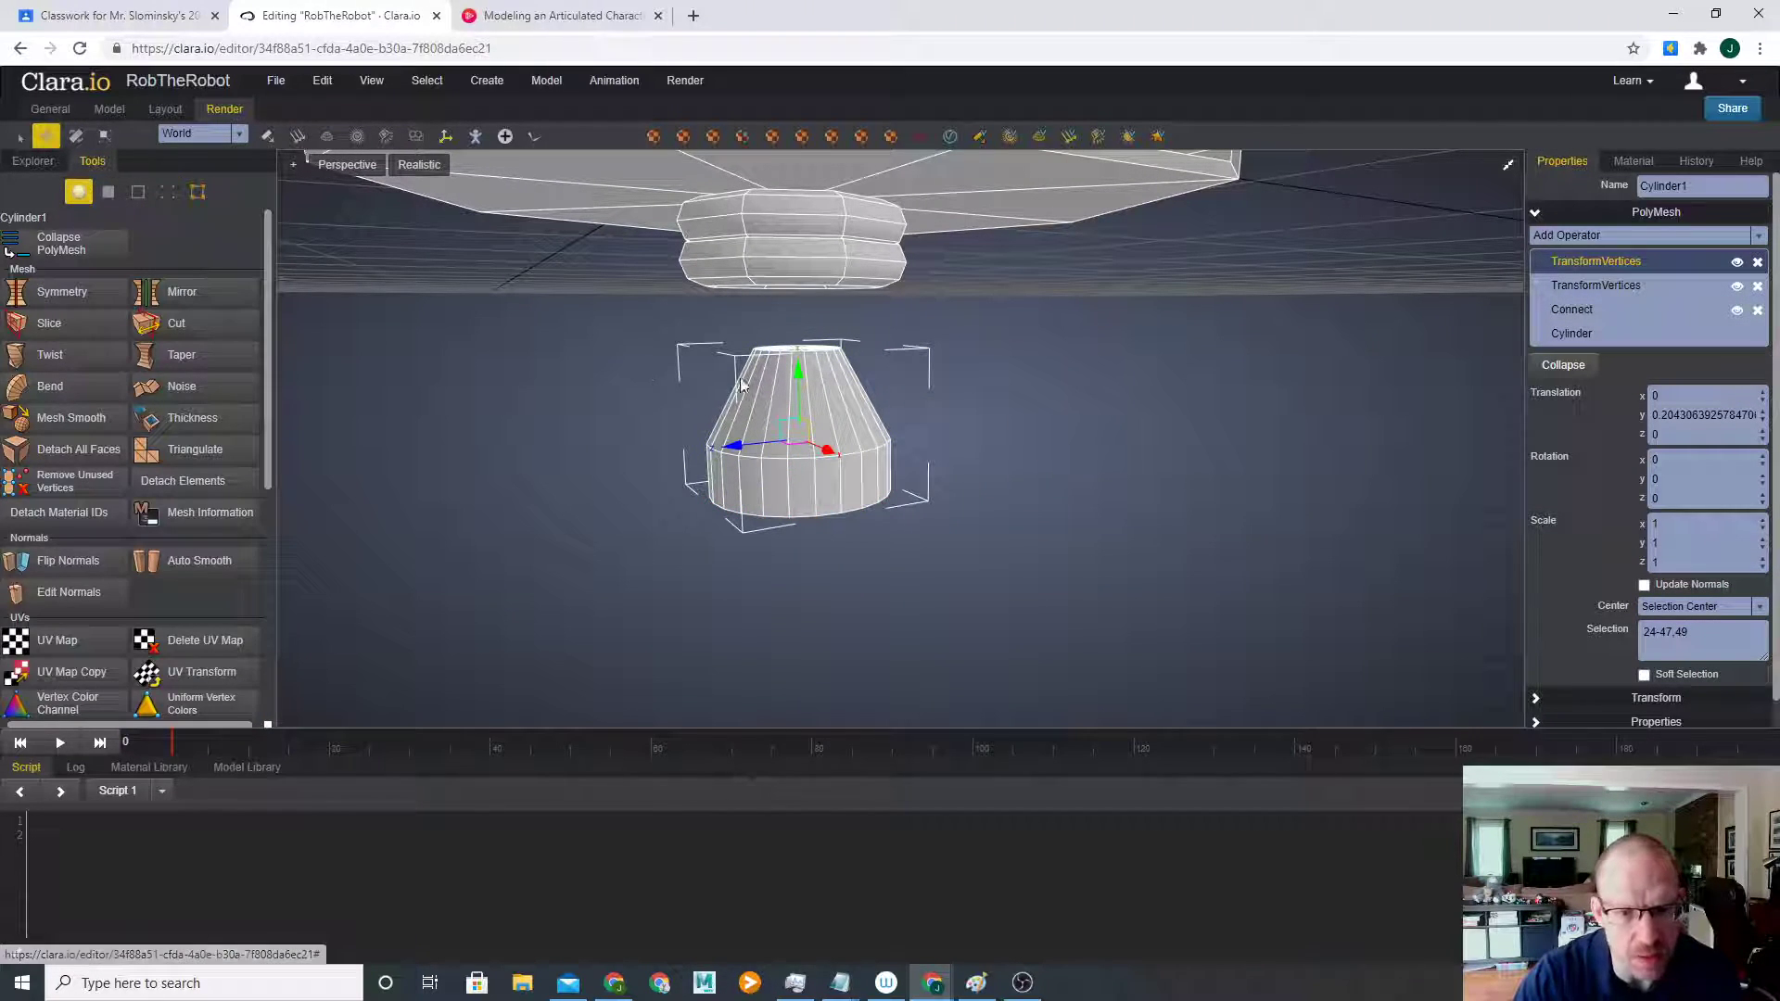
pyautogui.moveTo(802, 371); pyautogui.dragTo(798, 250)
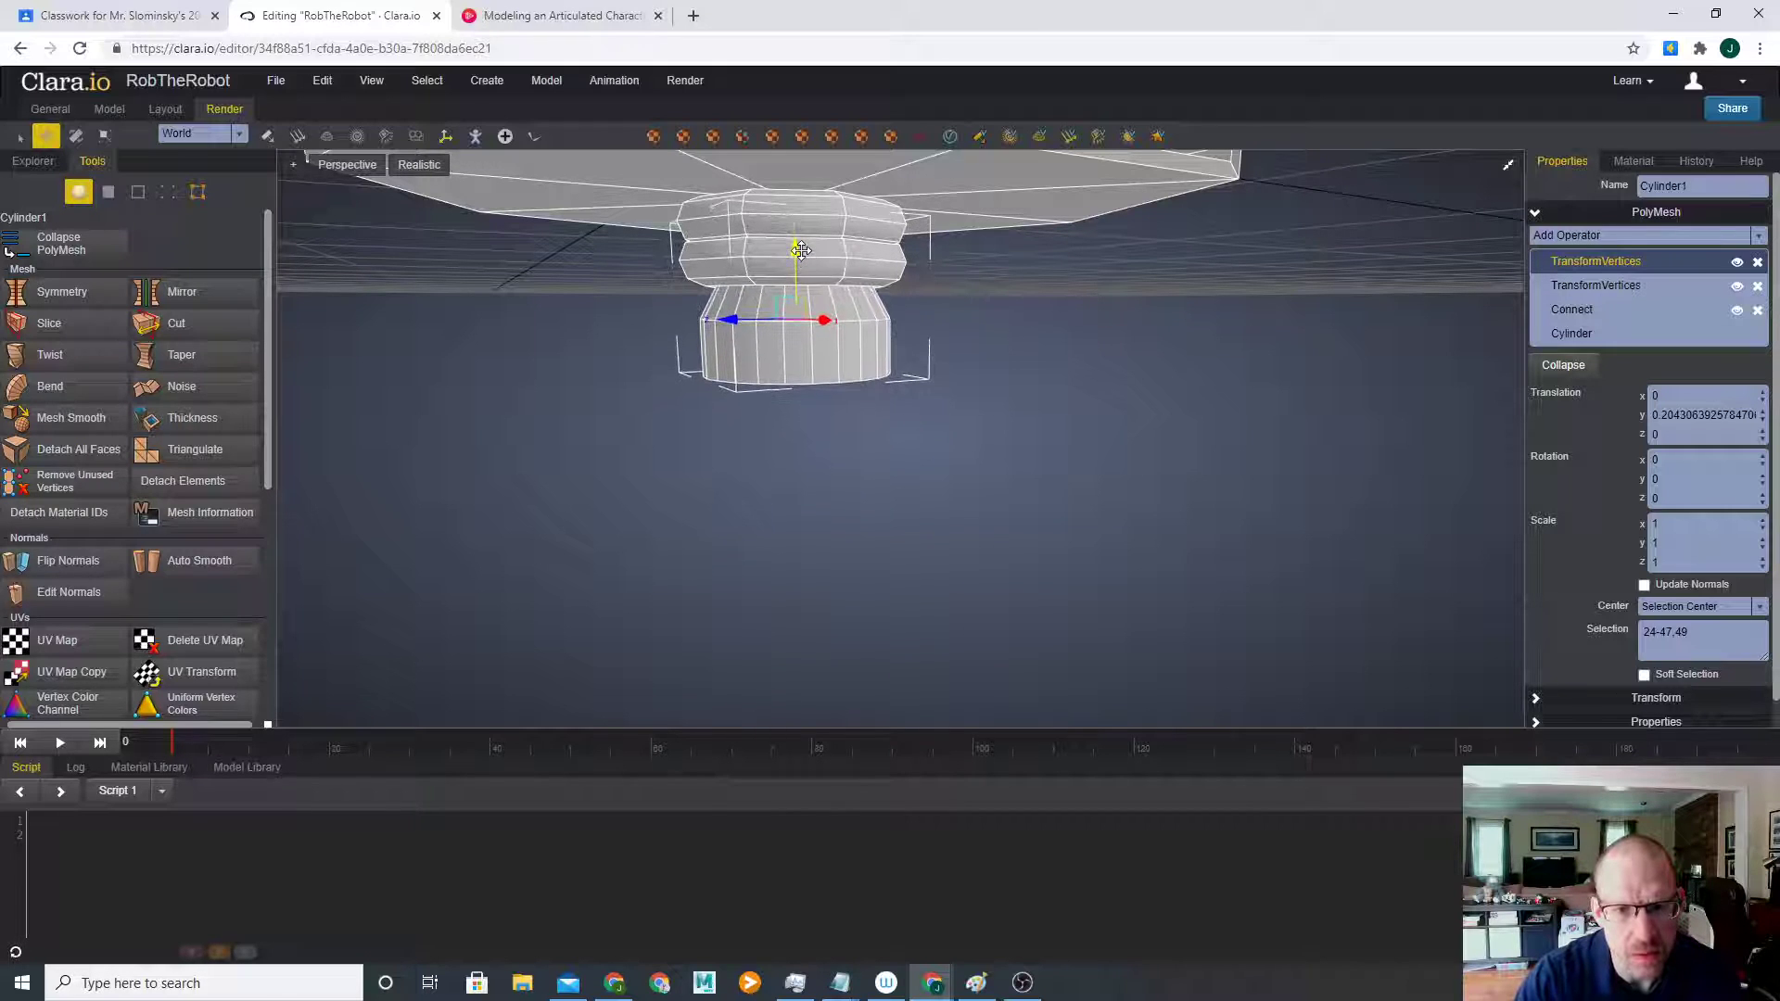
pyautogui.click(1092, 369)
pyautogui.scroll(-5, 1068, 366)
pyautogui.moveTo(1068, 365); pyautogui.dragTo(908, 453, button='middle')
pyautogui.scroll(5, 874, 447)
pyautogui.moveTo(803, 414); pyautogui.dragTo(868, 430, button='middle')
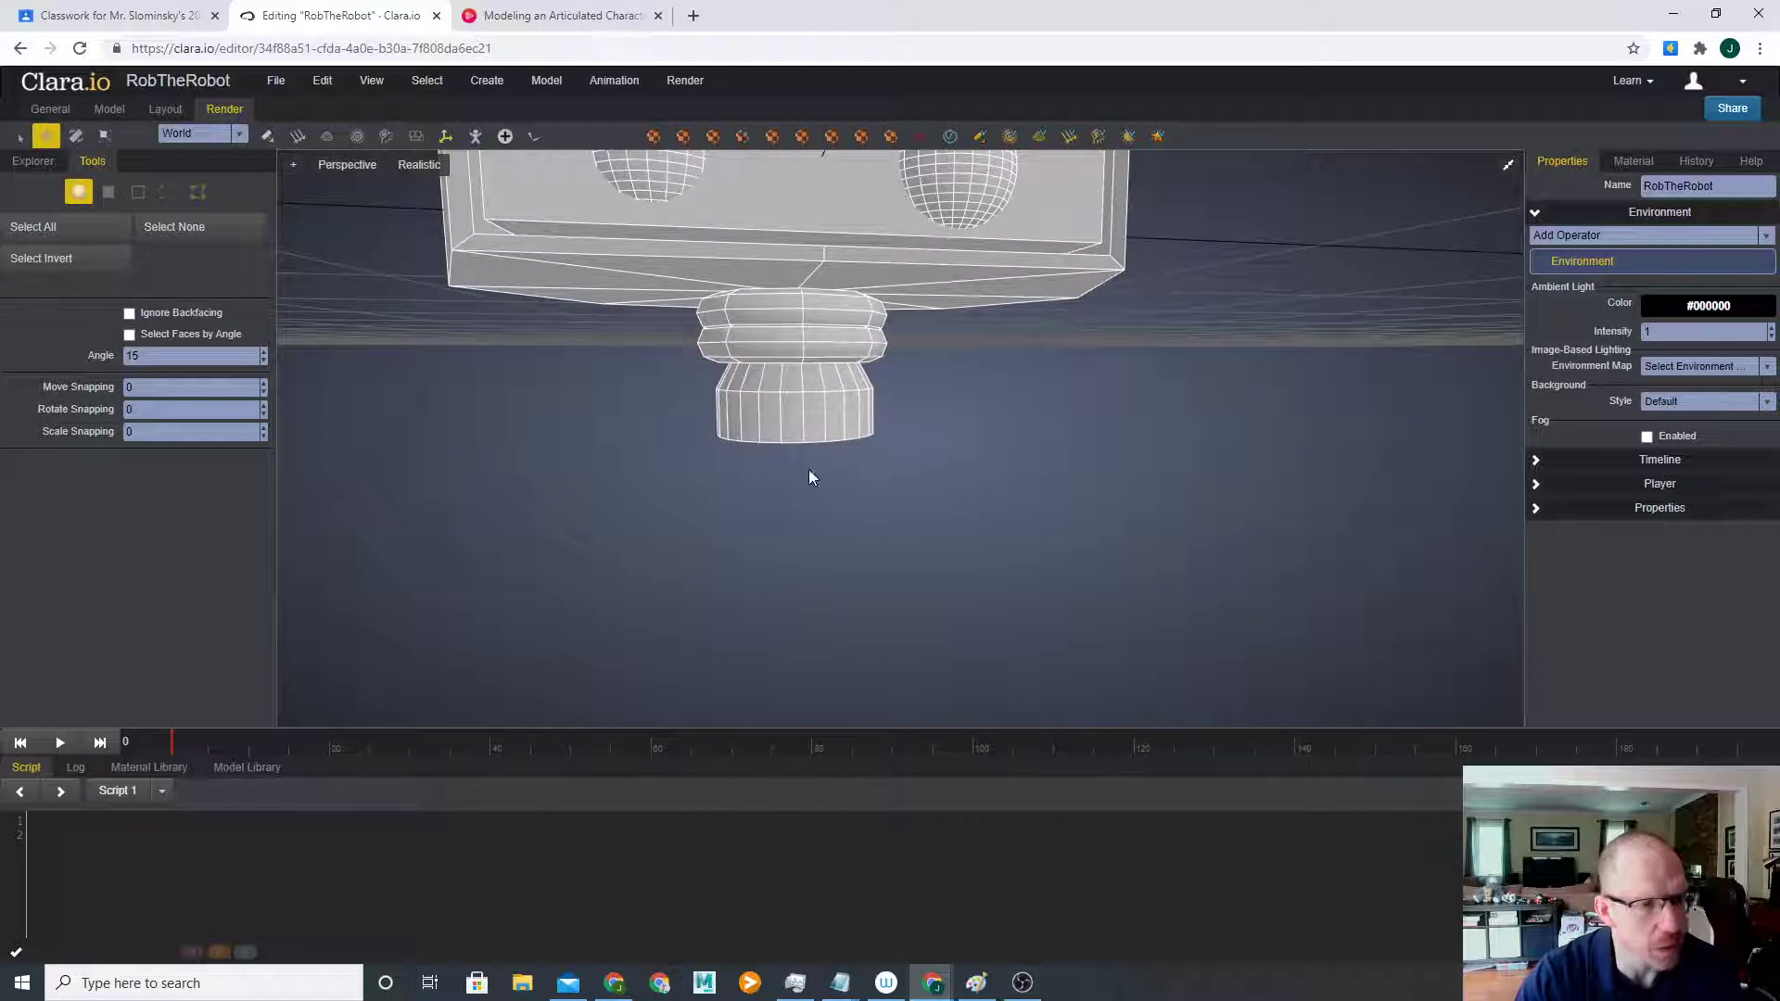
# - Try a box as the torso below the neck, scaled down uniformly, and delete it
pyautogui.click(488, 83)
pyautogui.moveTo(527, 115)
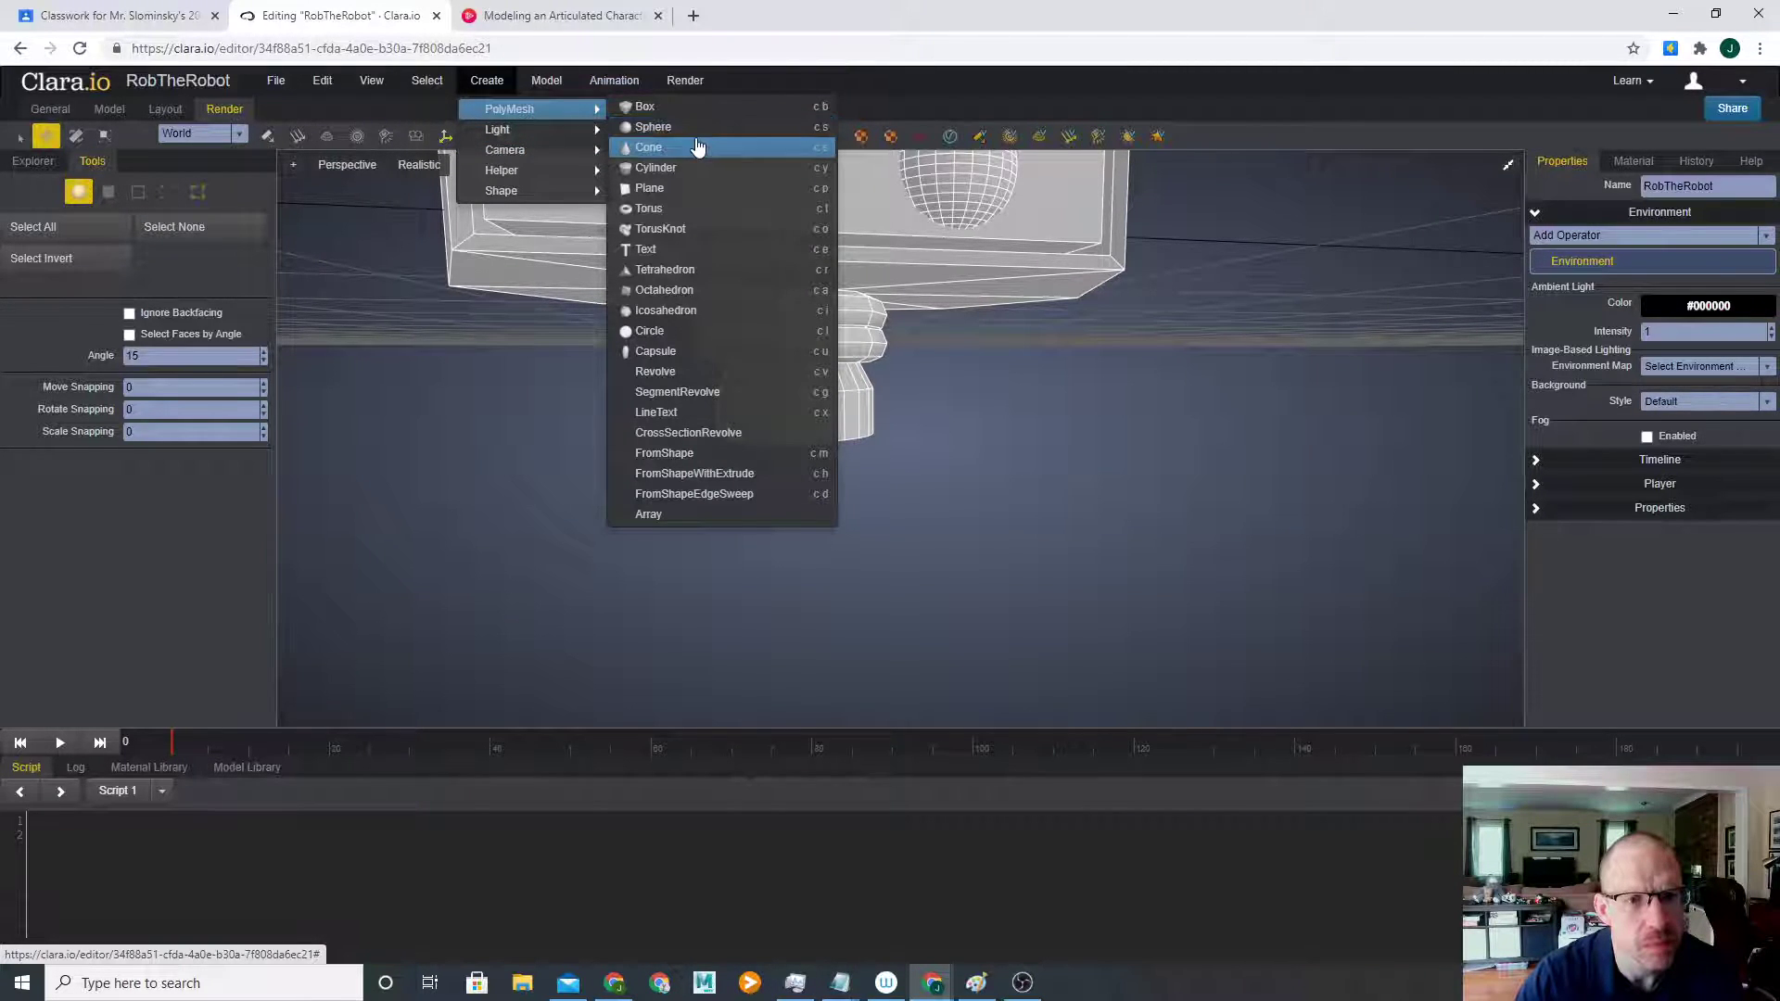
pyautogui.click(697, 109)
pyautogui.scroll(-5, 936, 489)
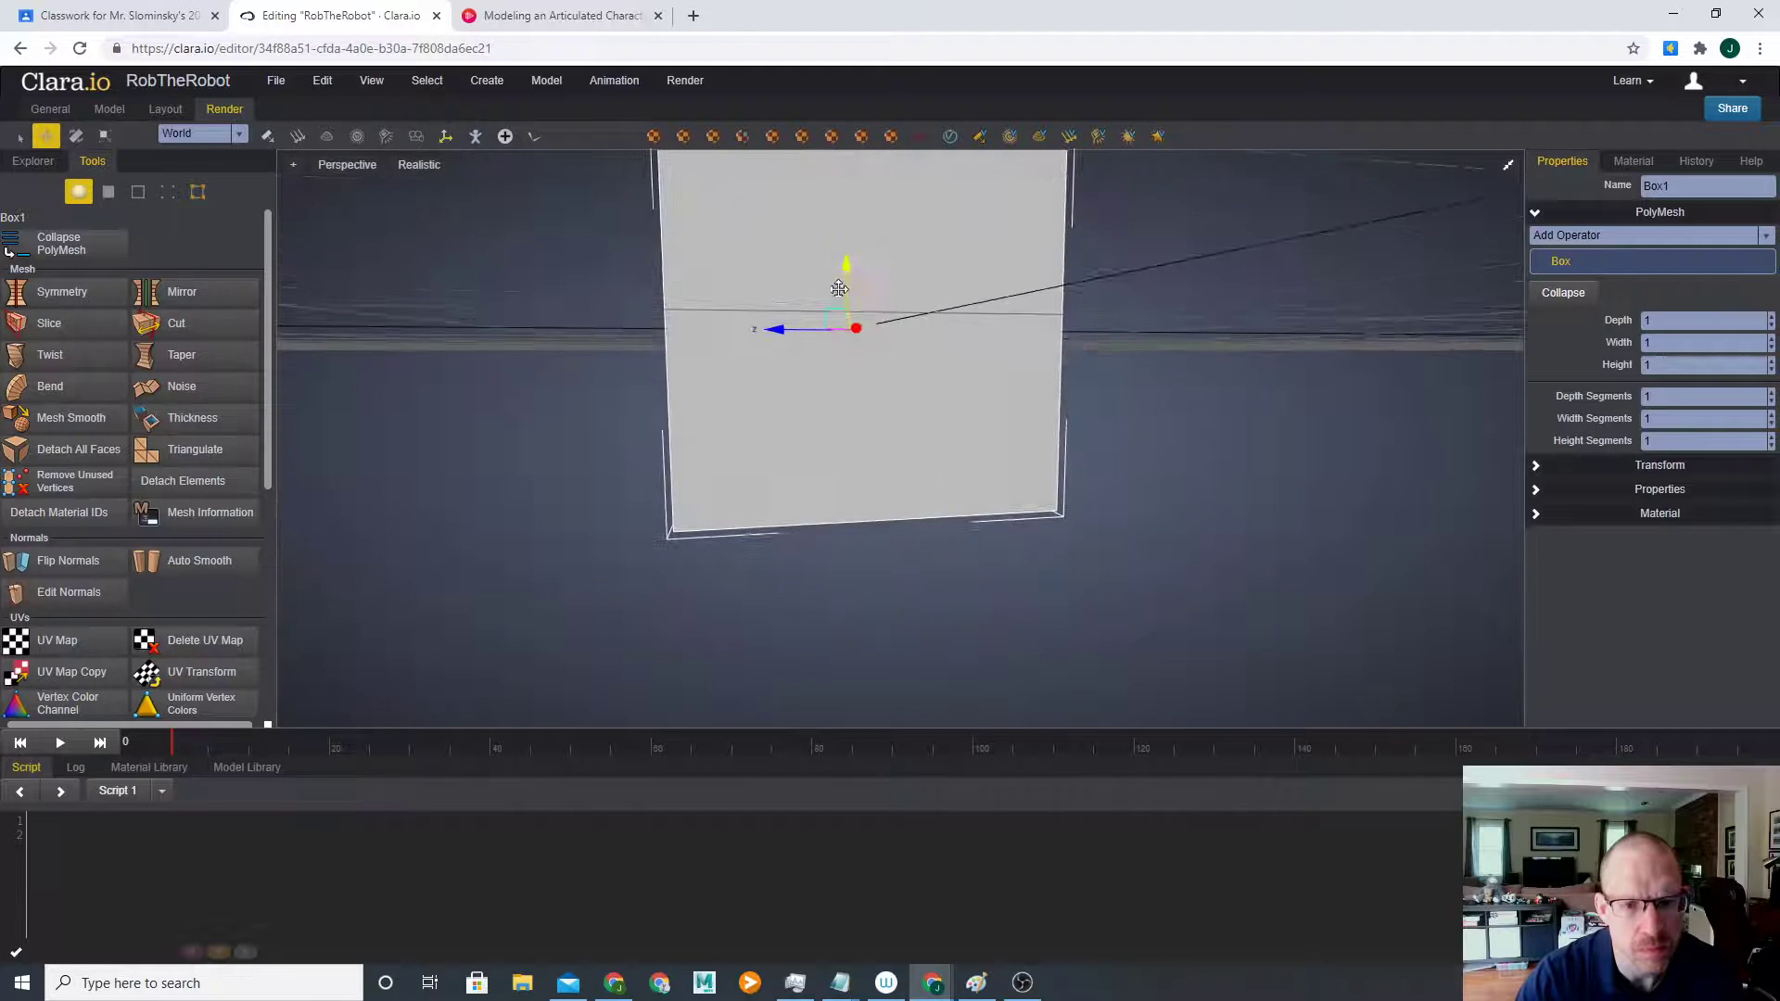
pyautogui.moveTo(889, 527); pyautogui.dragTo(889, 534)
pyautogui.press('r')
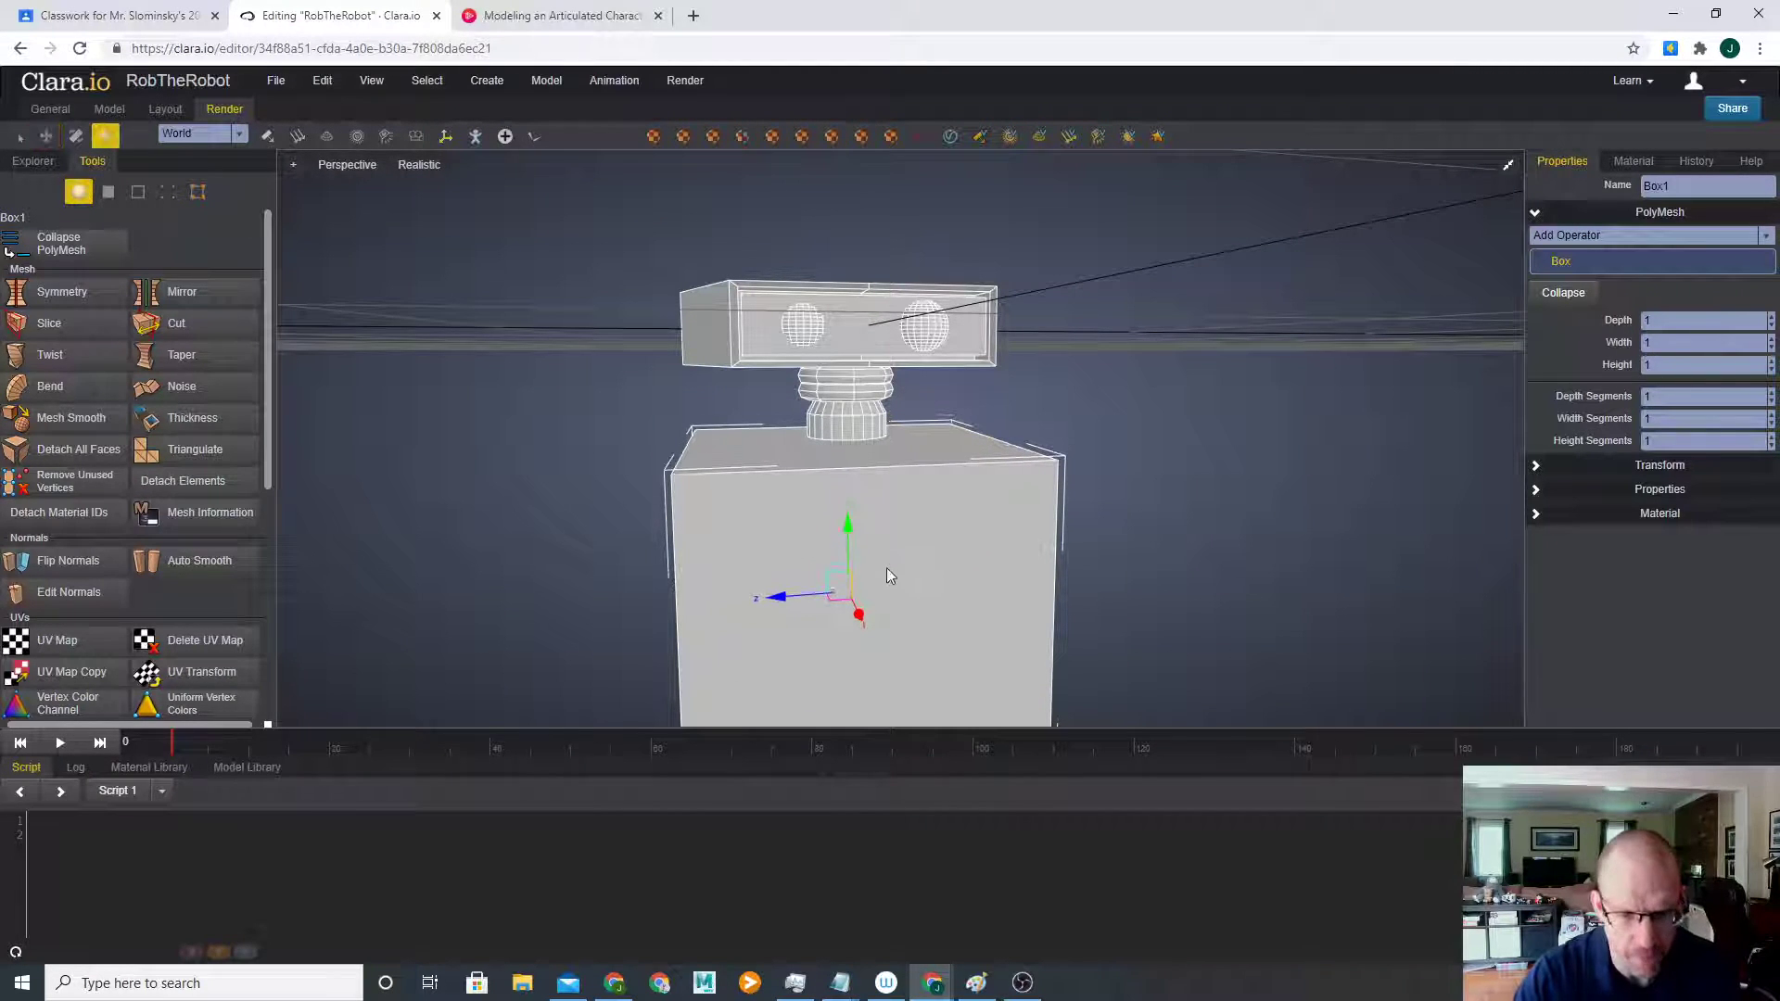
pyautogui.scroll(1, 889, 569)
pyautogui.moveTo(864, 603); pyautogui.dragTo(856, 627, button='right')
pyautogui.moveTo(843, 604); pyautogui.dragTo(1039, 577)
pyautogui.scroll(1, 1009, 619)
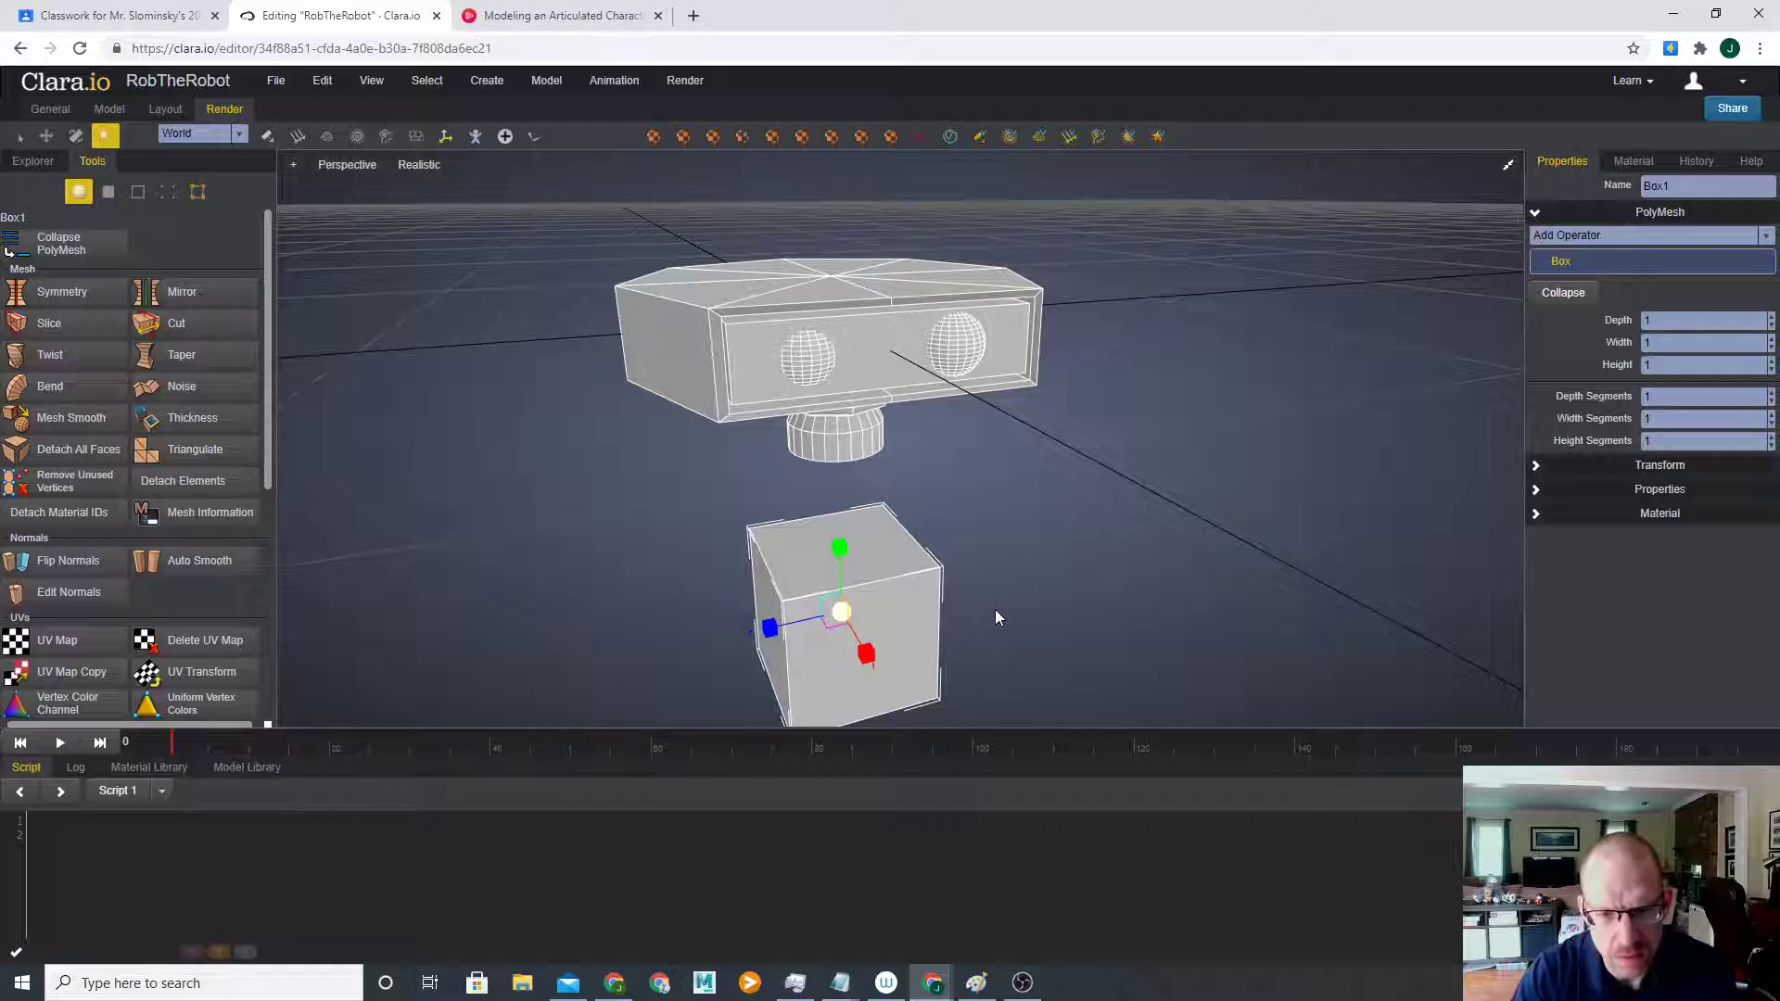
pyautogui.press('Delete')
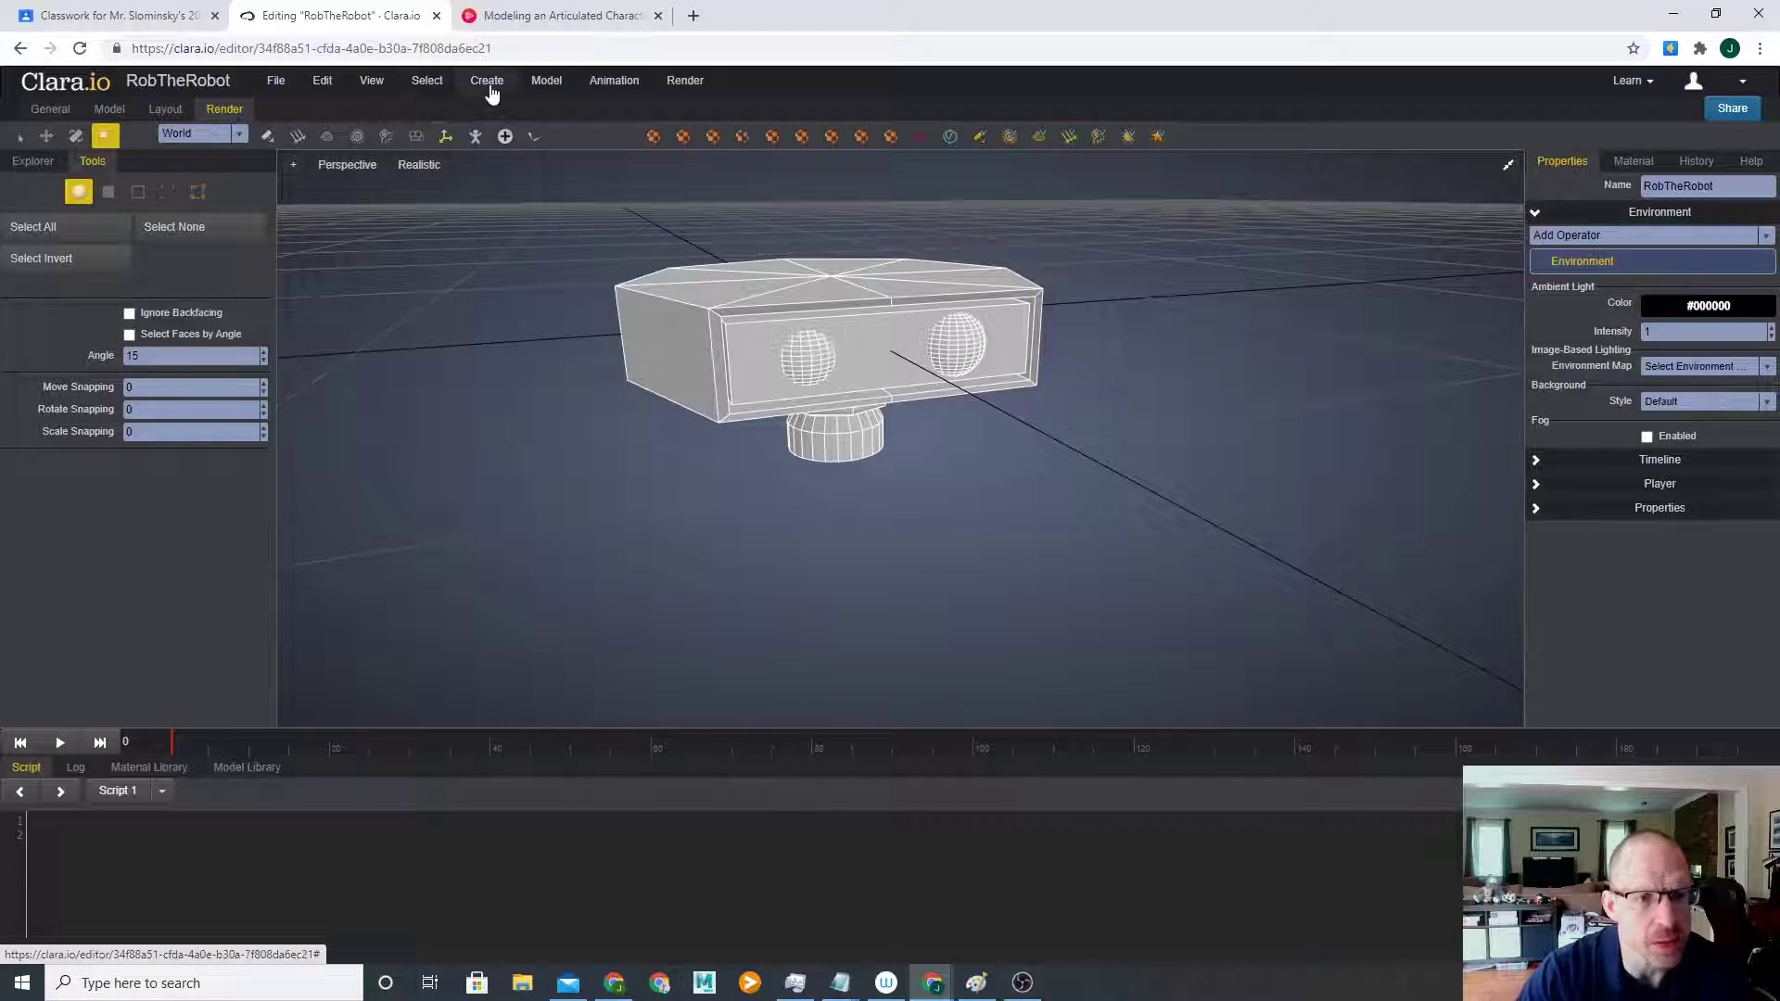
# - Create a cylinder for the torso, scale it down uniformly, and position it along Y directly beneath the tapered neck piece
pyautogui.click(487, 80)
pyautogui.moveTo(524, 110)
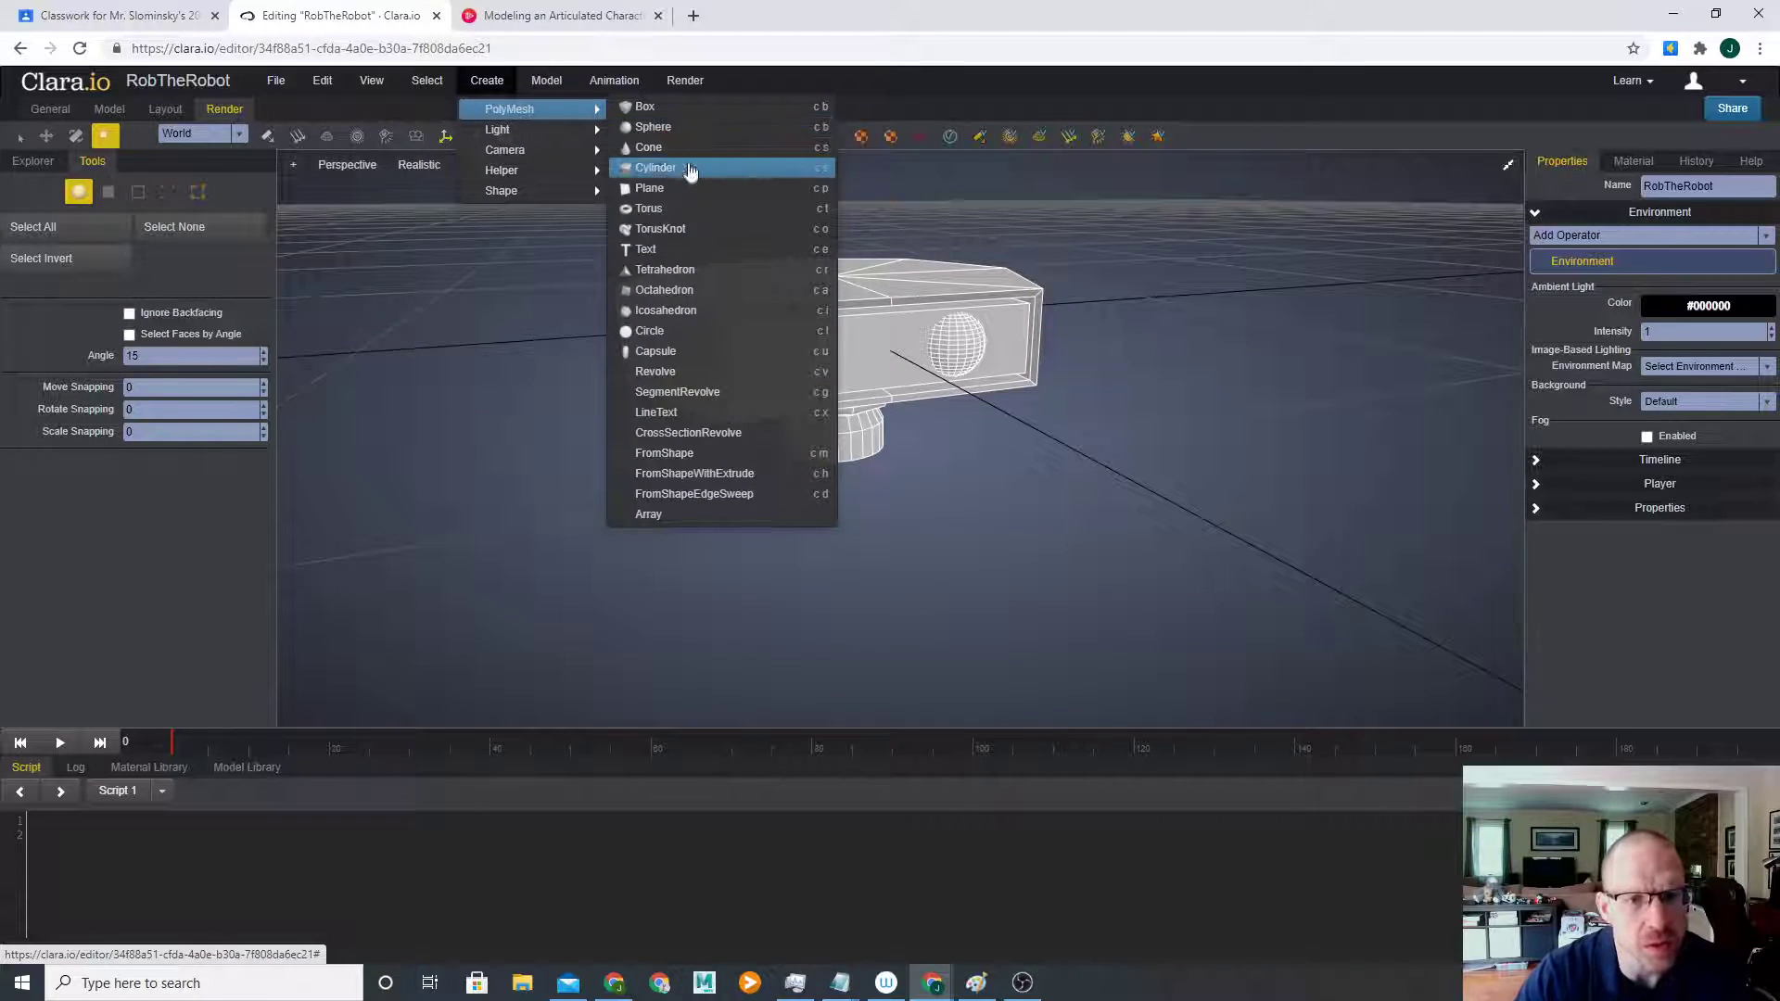
pyautogui.click(686, 168)
pyautogui.press('w')
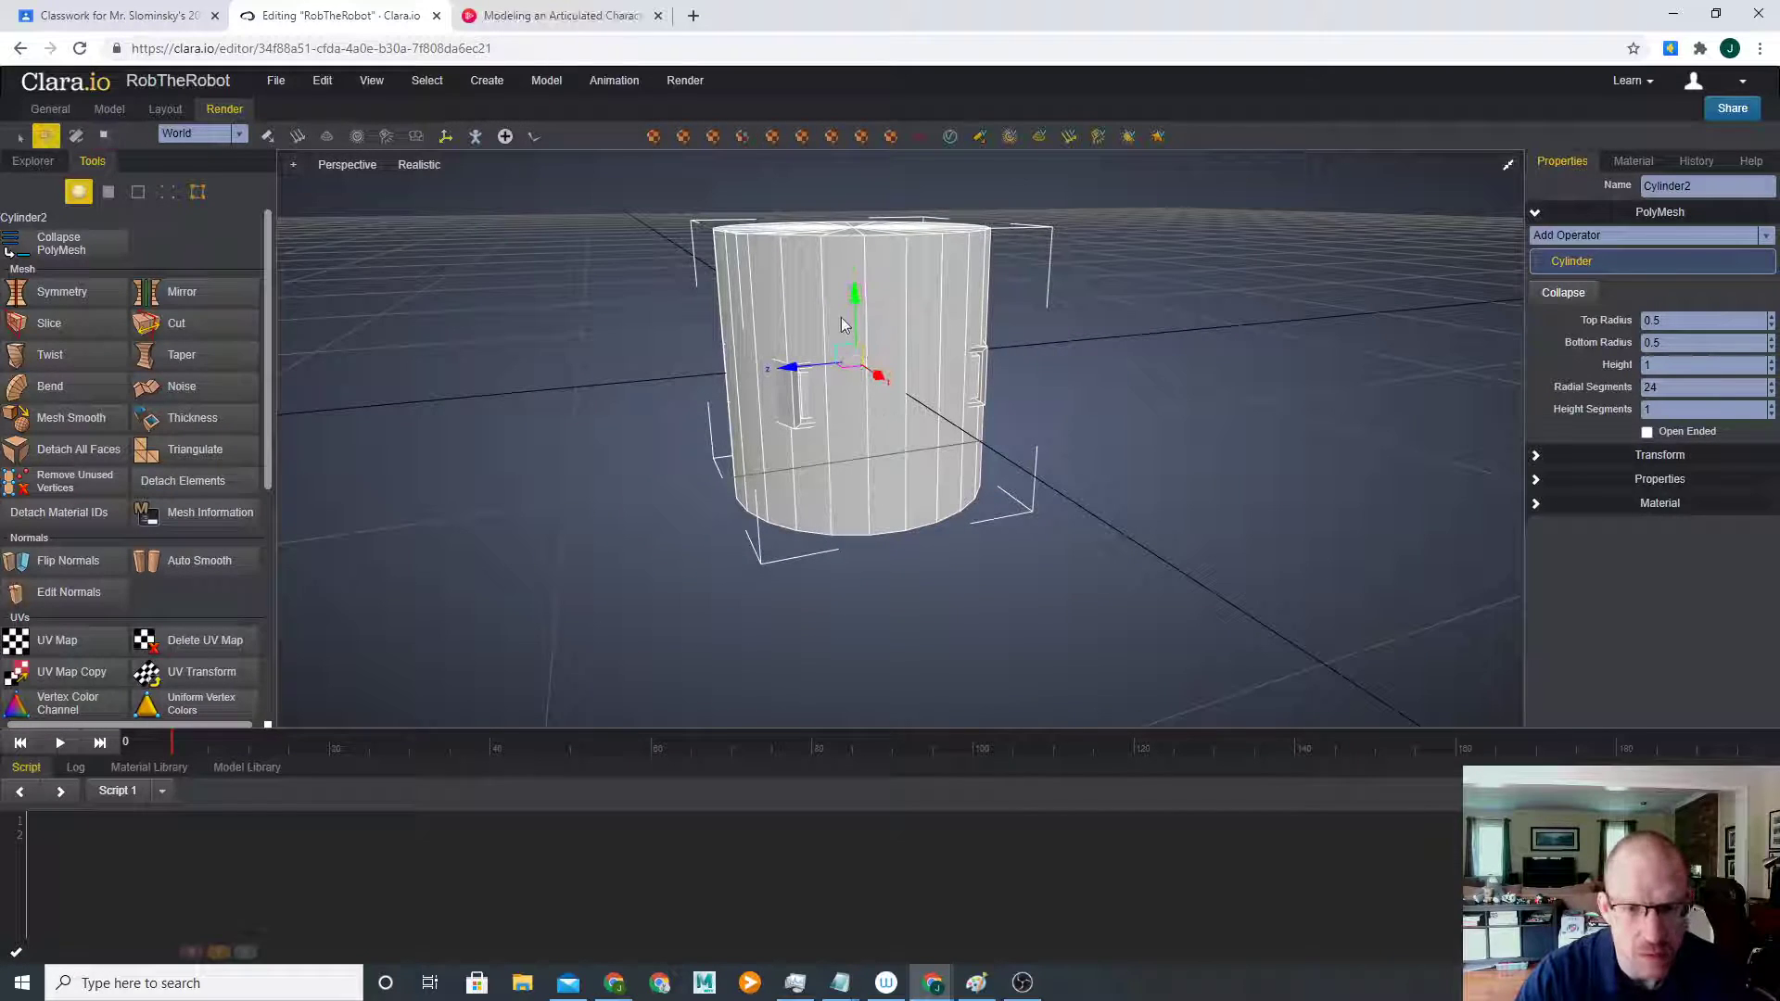
pyautogui.moveTo(866, 336); pyautogui.dragTo(883, 619)
pyautogui.press('r')
pyautogui.press('w')
pyautogui.moveTo(855, 557); pyautogui.dragTo(855, 428)
pyautogui.scroll(2, 907, 476)
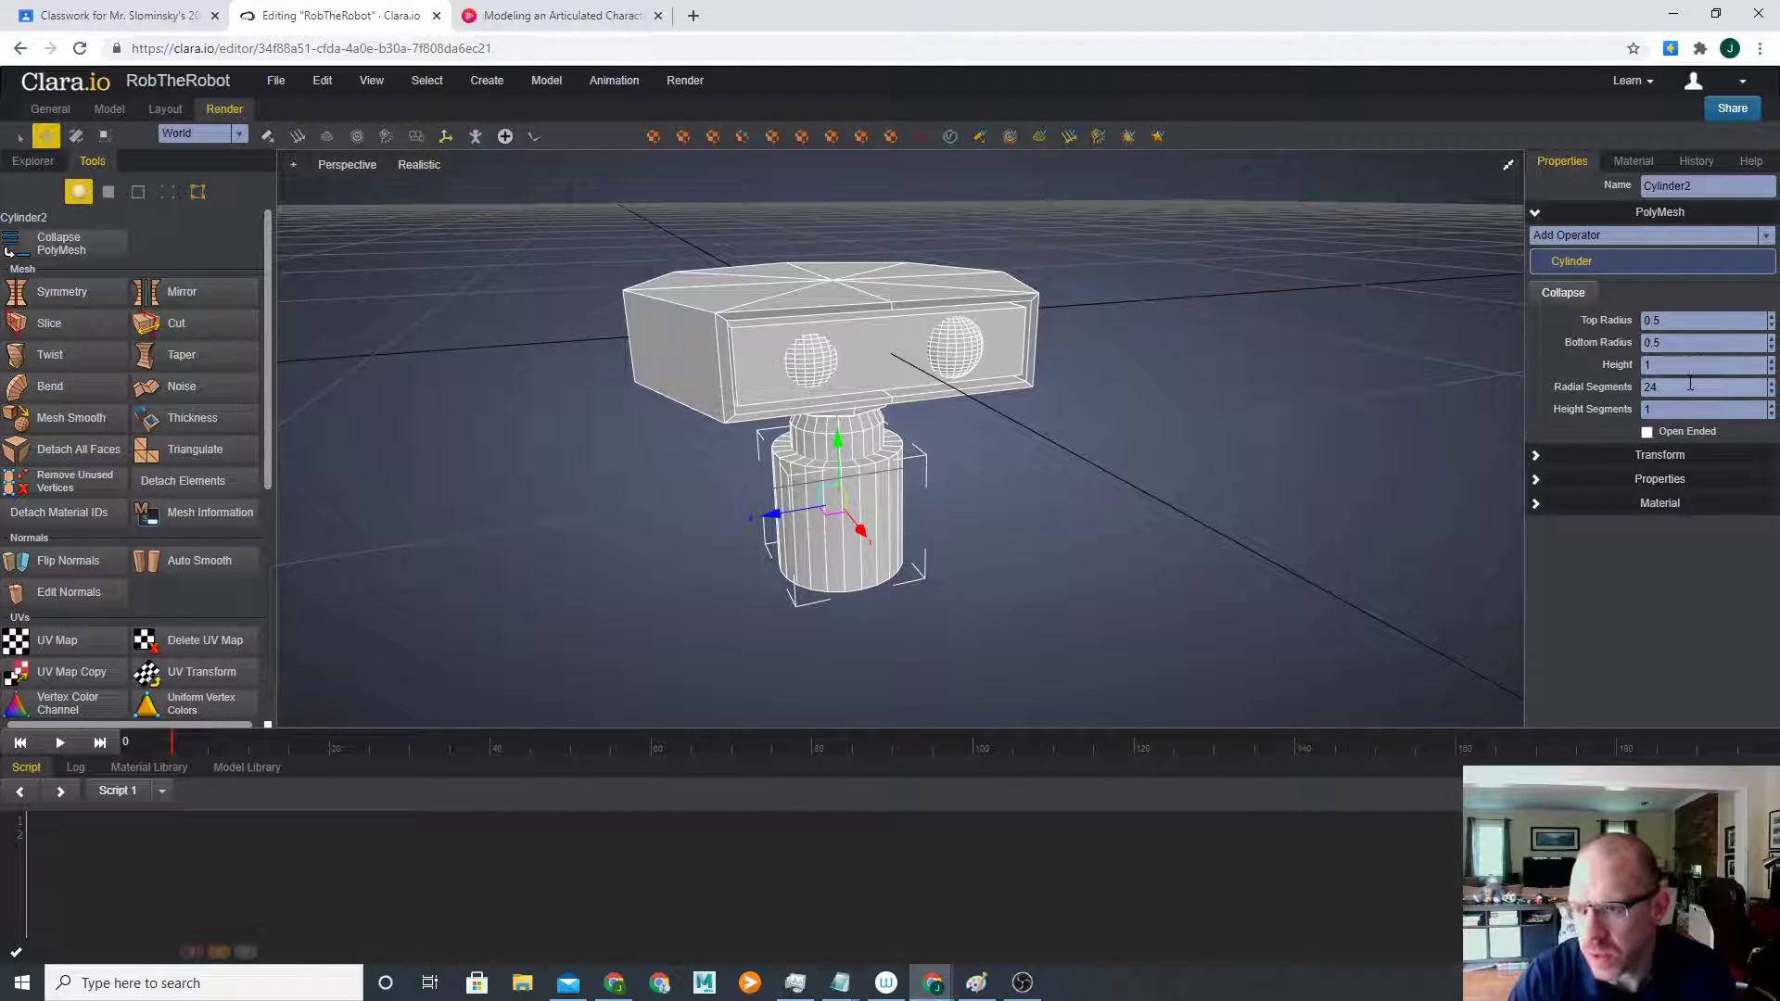
# - Set the torso cylinder's radial segments to 8 and widen it along Z
pyautogui.write('8')
pyautogui.scroll(2, 1187, 623)
pyautogui.moveTo(1187, 623); pyautogui.dragTo(969, 560, button='middle')
pyautogui.press('r')
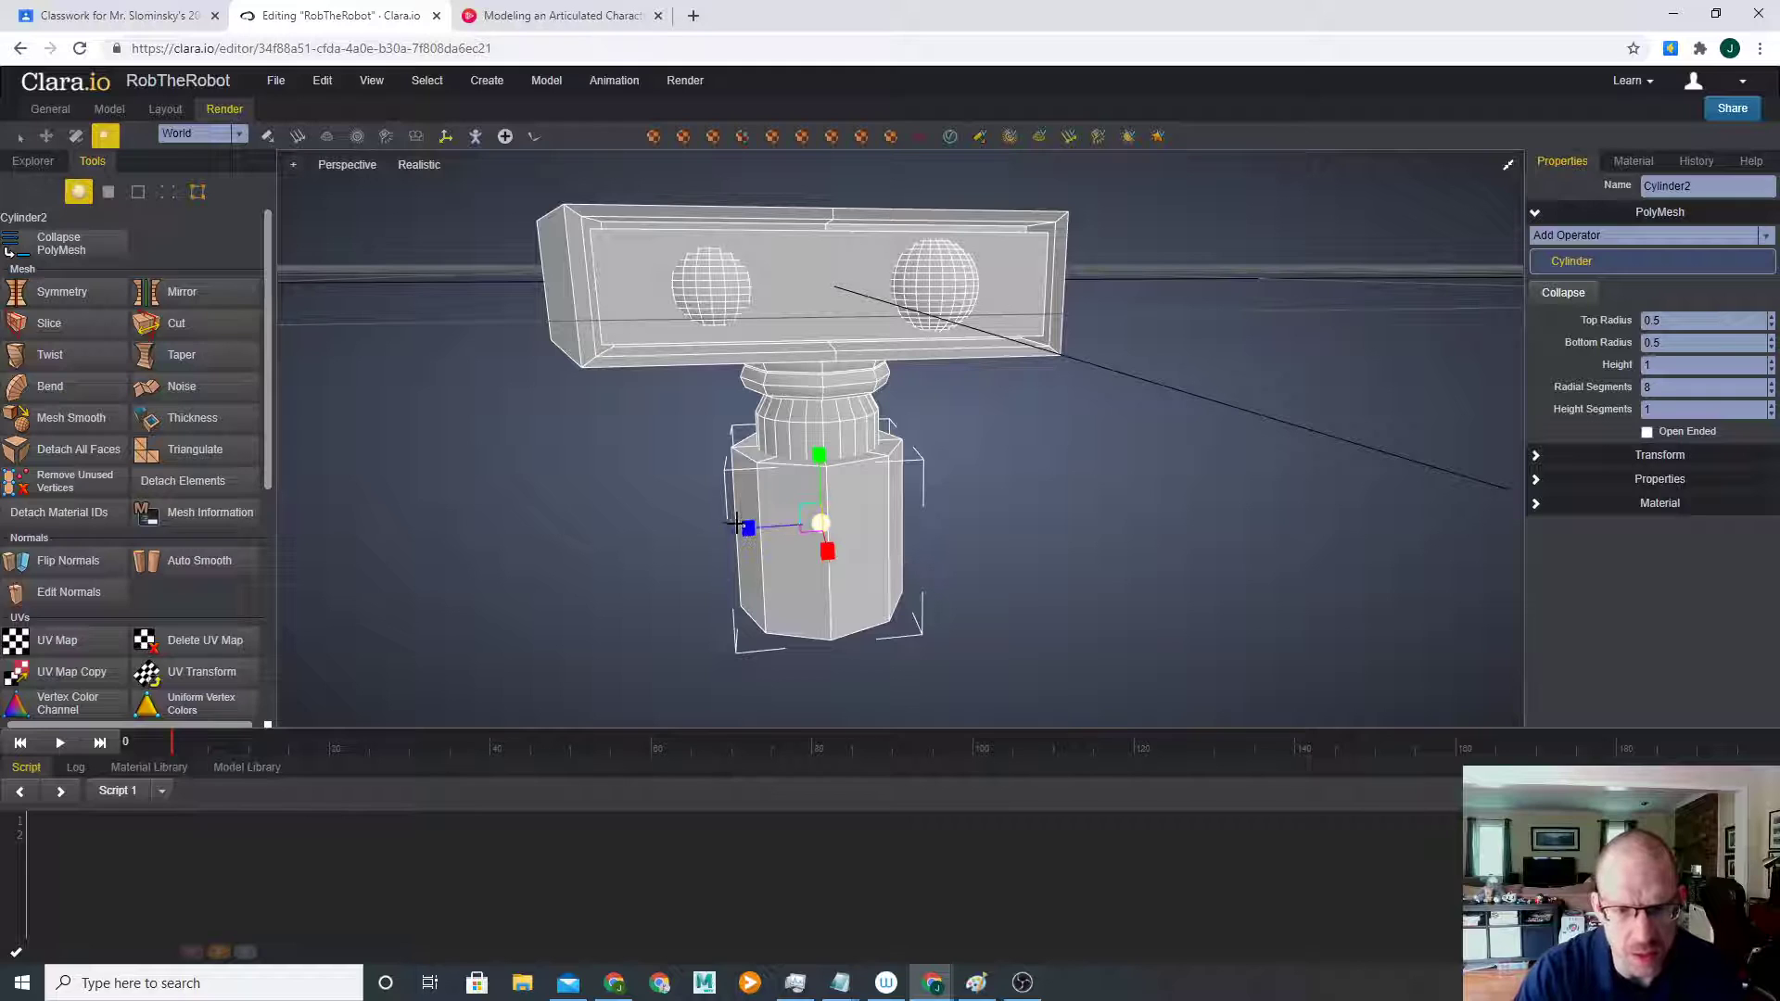
pyautogui.moveTo(742, 525); pyautogui.dragTo(625, 512)
pyautogui.moveTo(982, 579); pyautogui.dragTo(1100, 575, button='right')
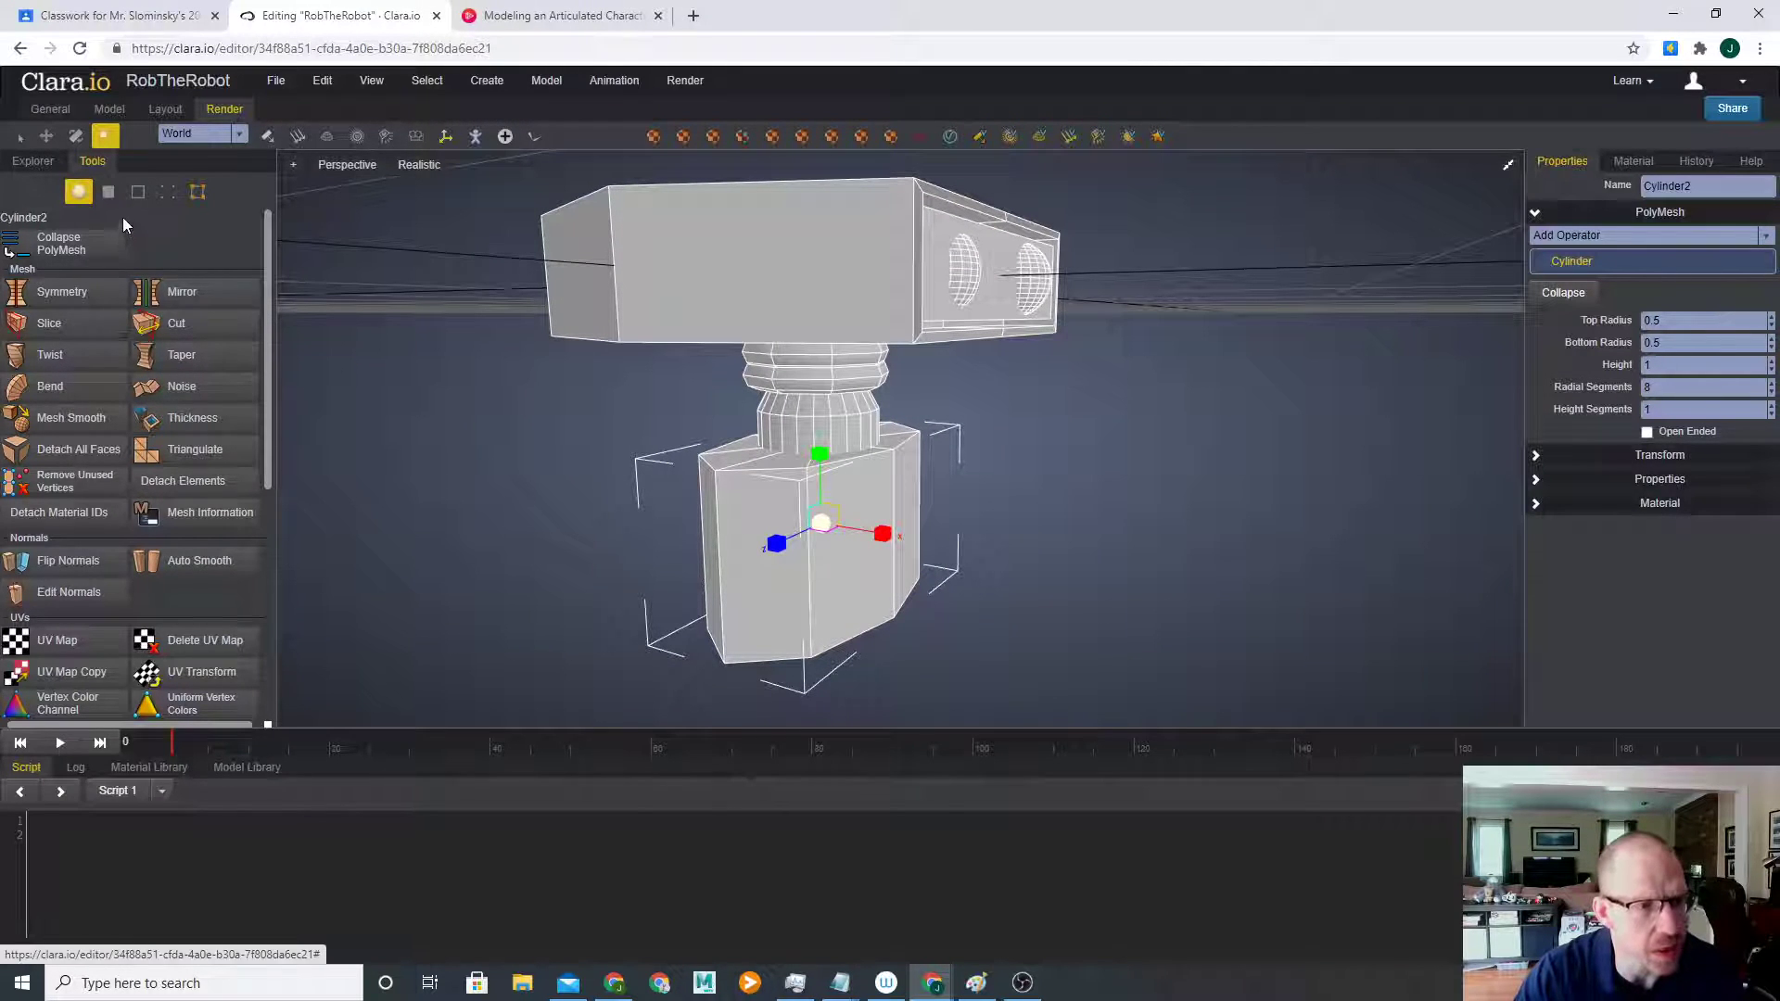
# - Select the torso's two outermost vertical side edges, scale them inward along Z to about 0.72, and clear the edge selection
pyautogui.click(137, 192)
pyautogui.click(713, 526)
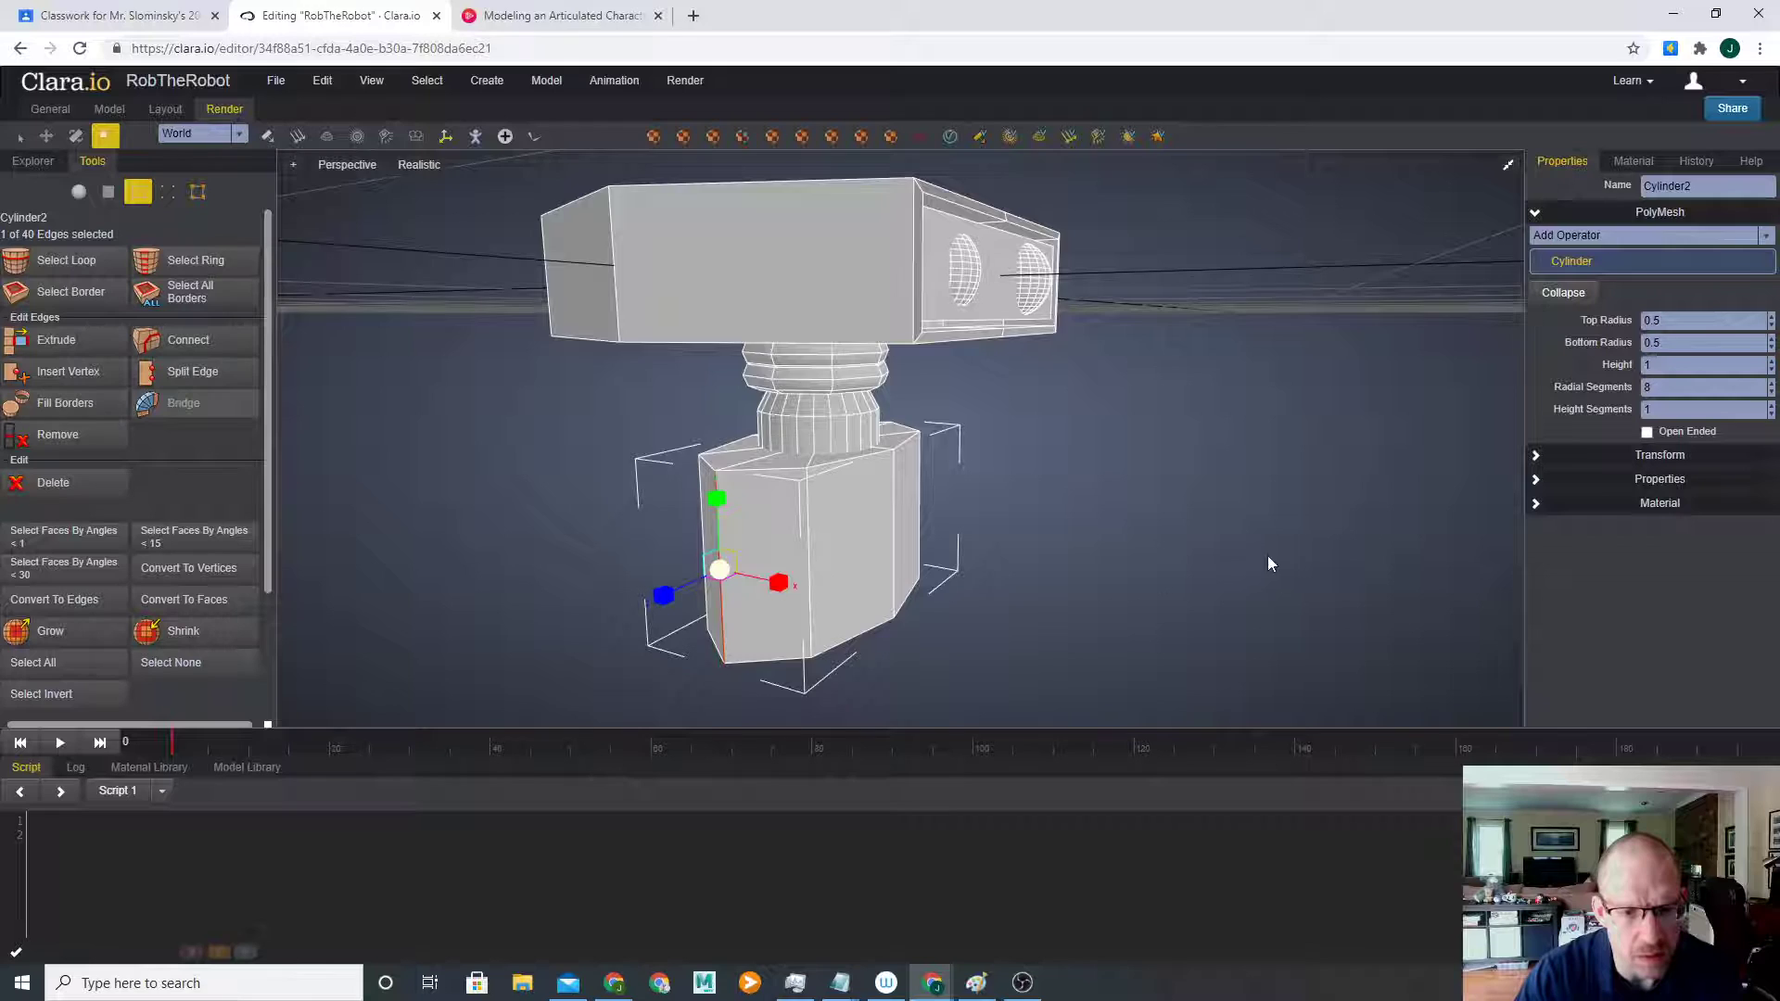
pyautogui.scroll(3, 1276, 556)
pyautogui.keyDown('shift'); pyautogui.click(941, 633); pyautogui.keyUp('shift')
pyautogui.scroll(-3, 955, 602)
pyautogui.moveTo(955, 603); pyautogui.dragTo(774, 568, button='right')
pyautogui.moveTo(769, 554); pyautogui.dragTo(902, 595)
pyautogui.click(1209, 541)
pyautogui.scroll(-3, 1209, 542)
pyautogui.moveTo(1076, 508); pyautogui.dragTo(1090, 559, button='right')
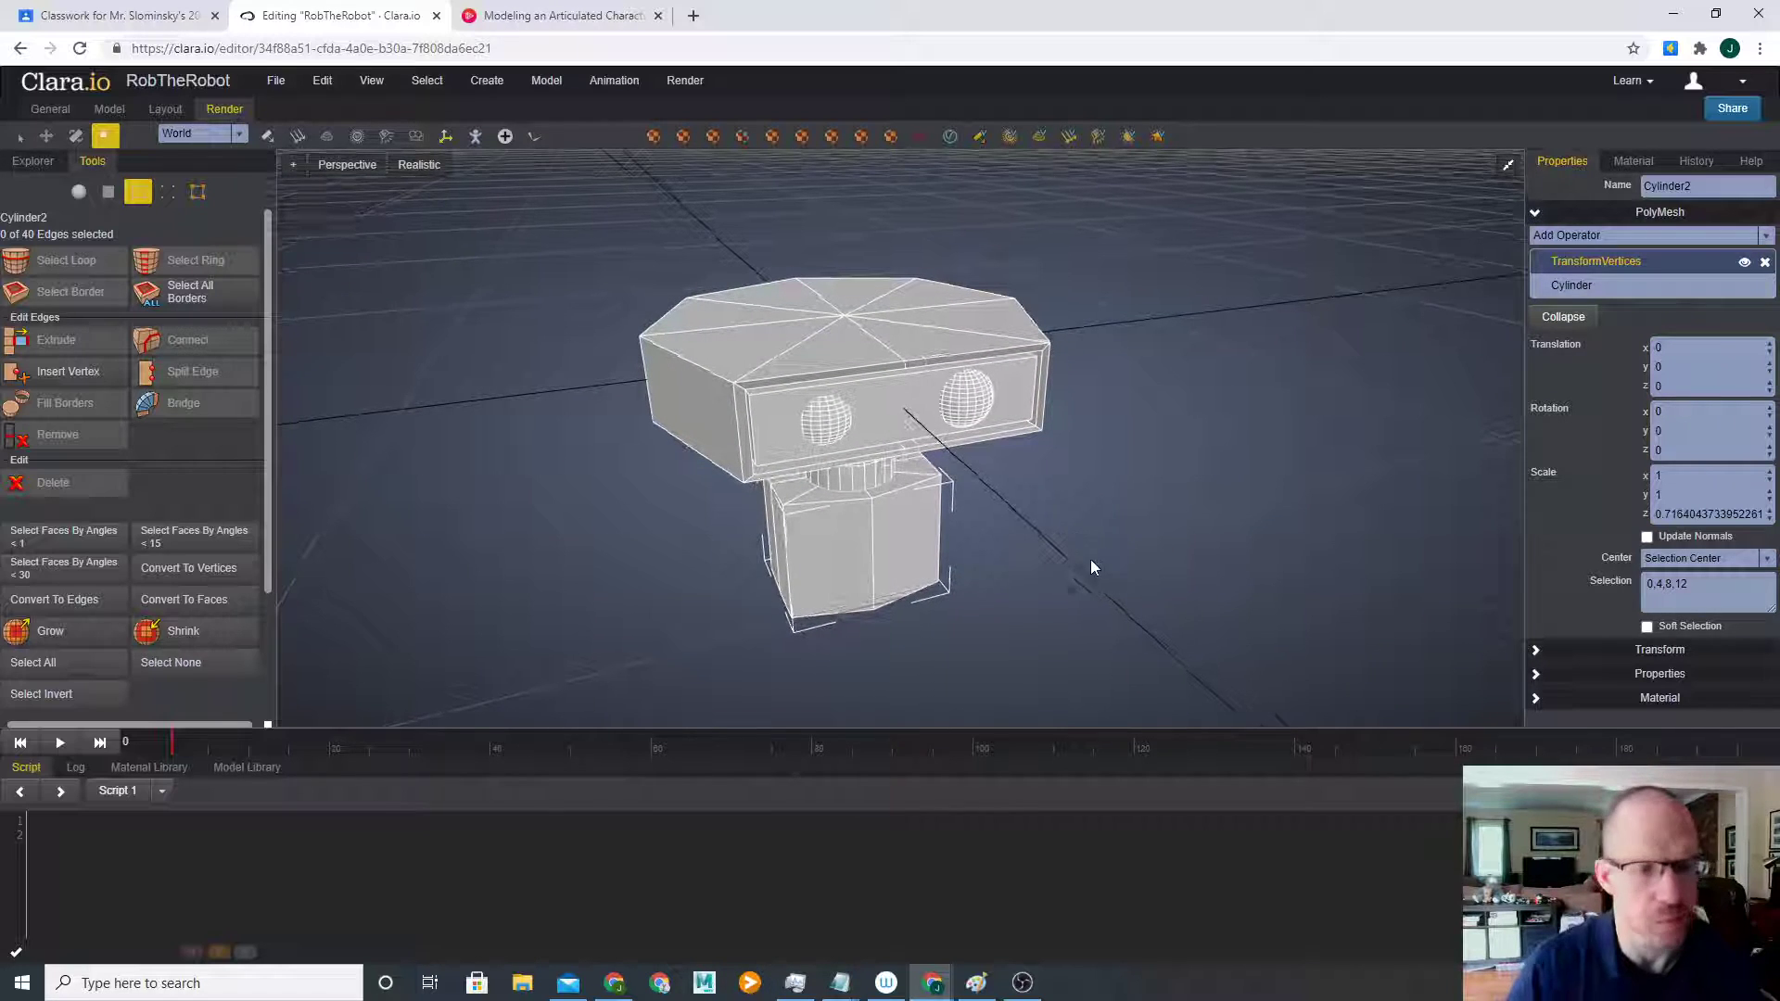
# - Create another cylinder, move it out along Z beside the head, and scale it down uniformly to a small size
pyautogui.click(486, 86)
pyautogui.moveTo(538, 110)
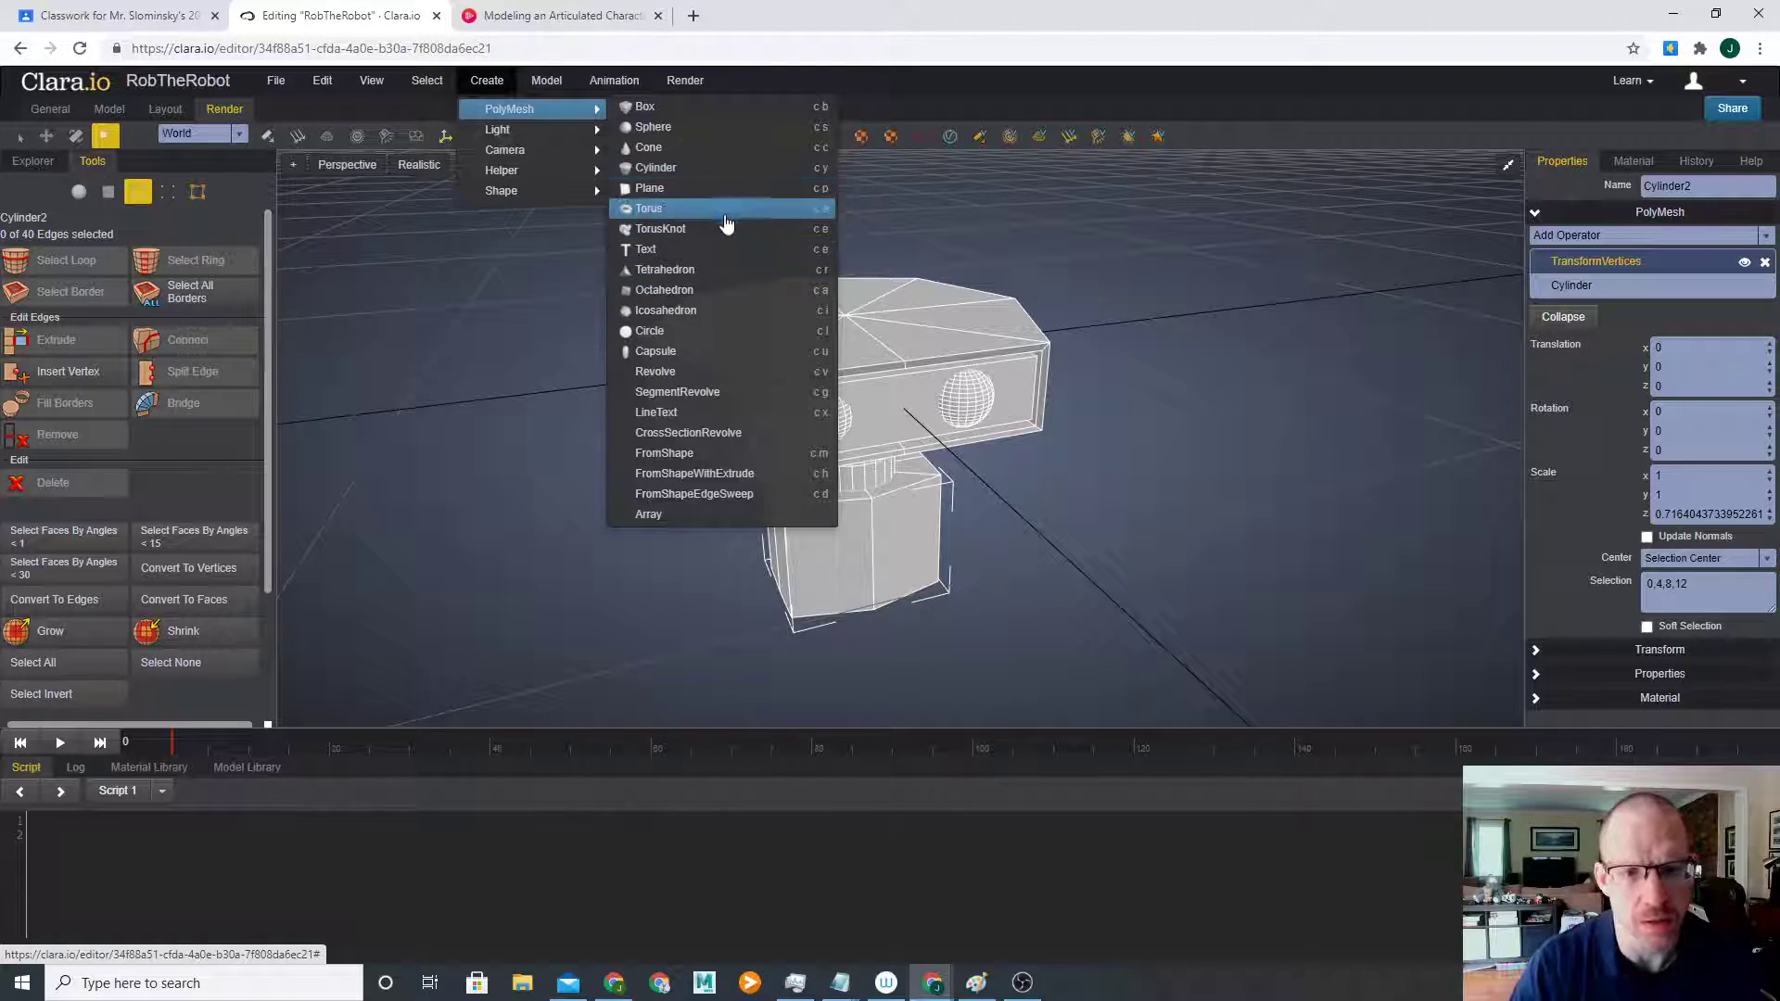
pyautogui.click(714, 168)
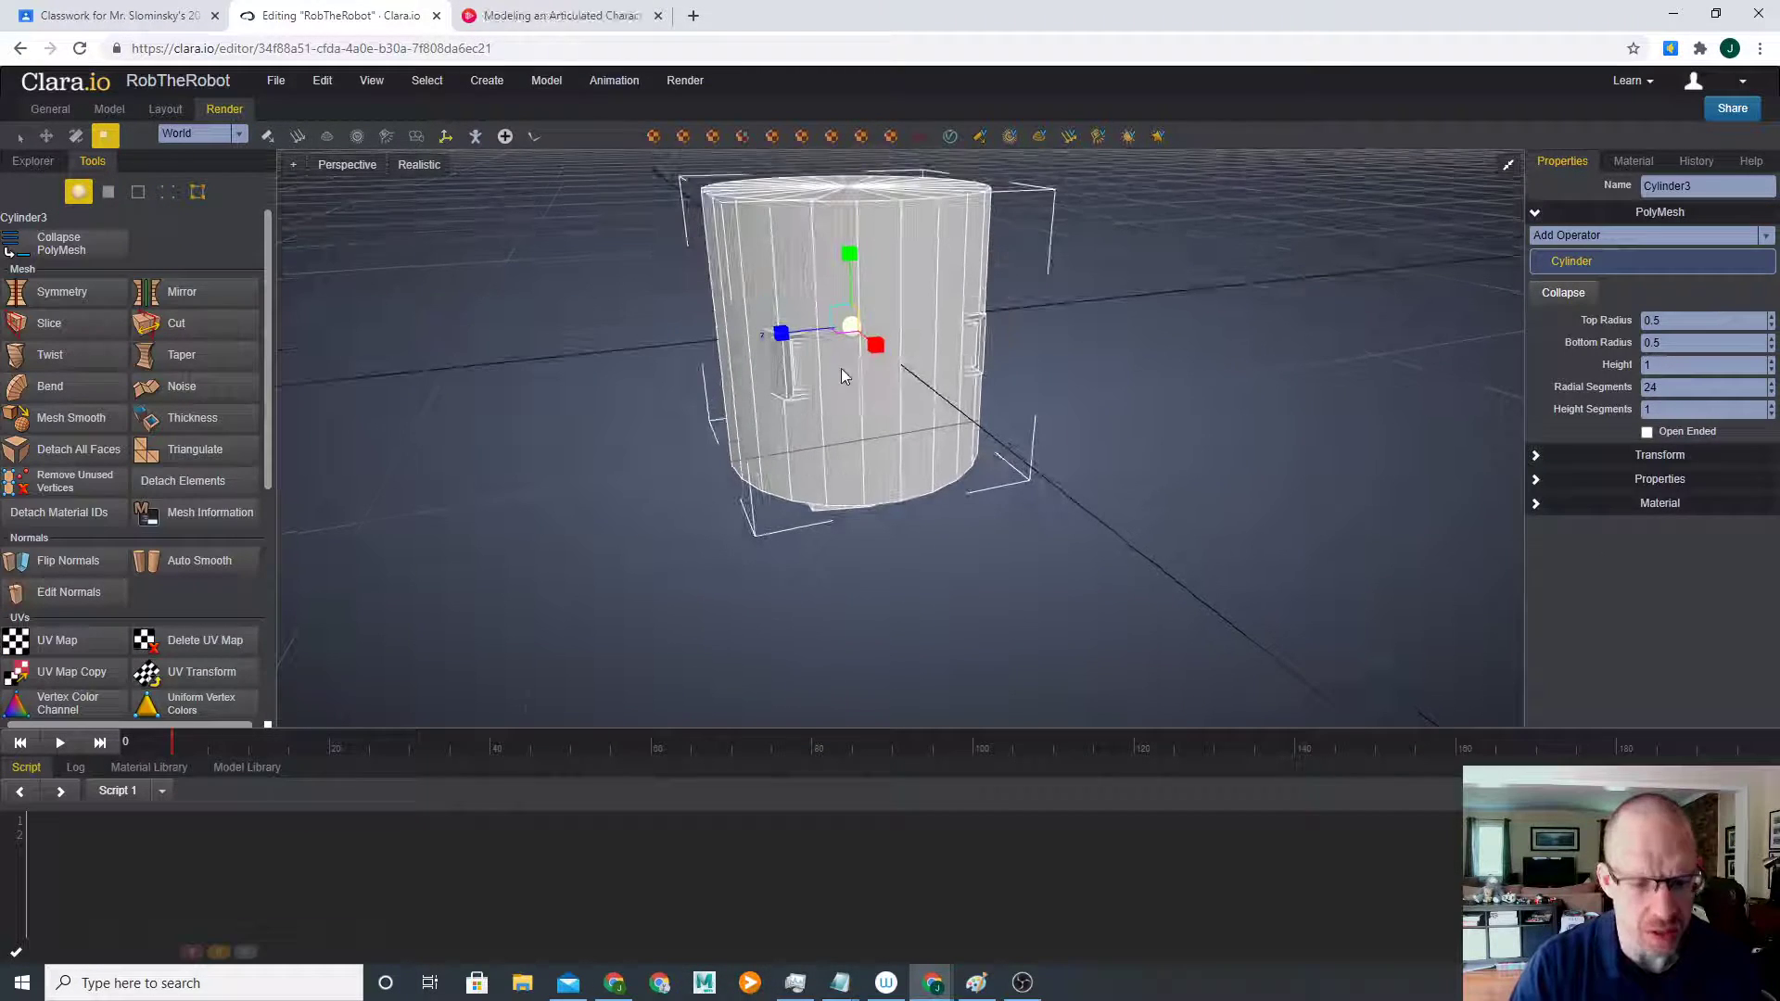
pyautogui.press('w')
pyautogui.moveTo(789, 332); pyautogui.dragTo(584, 471)
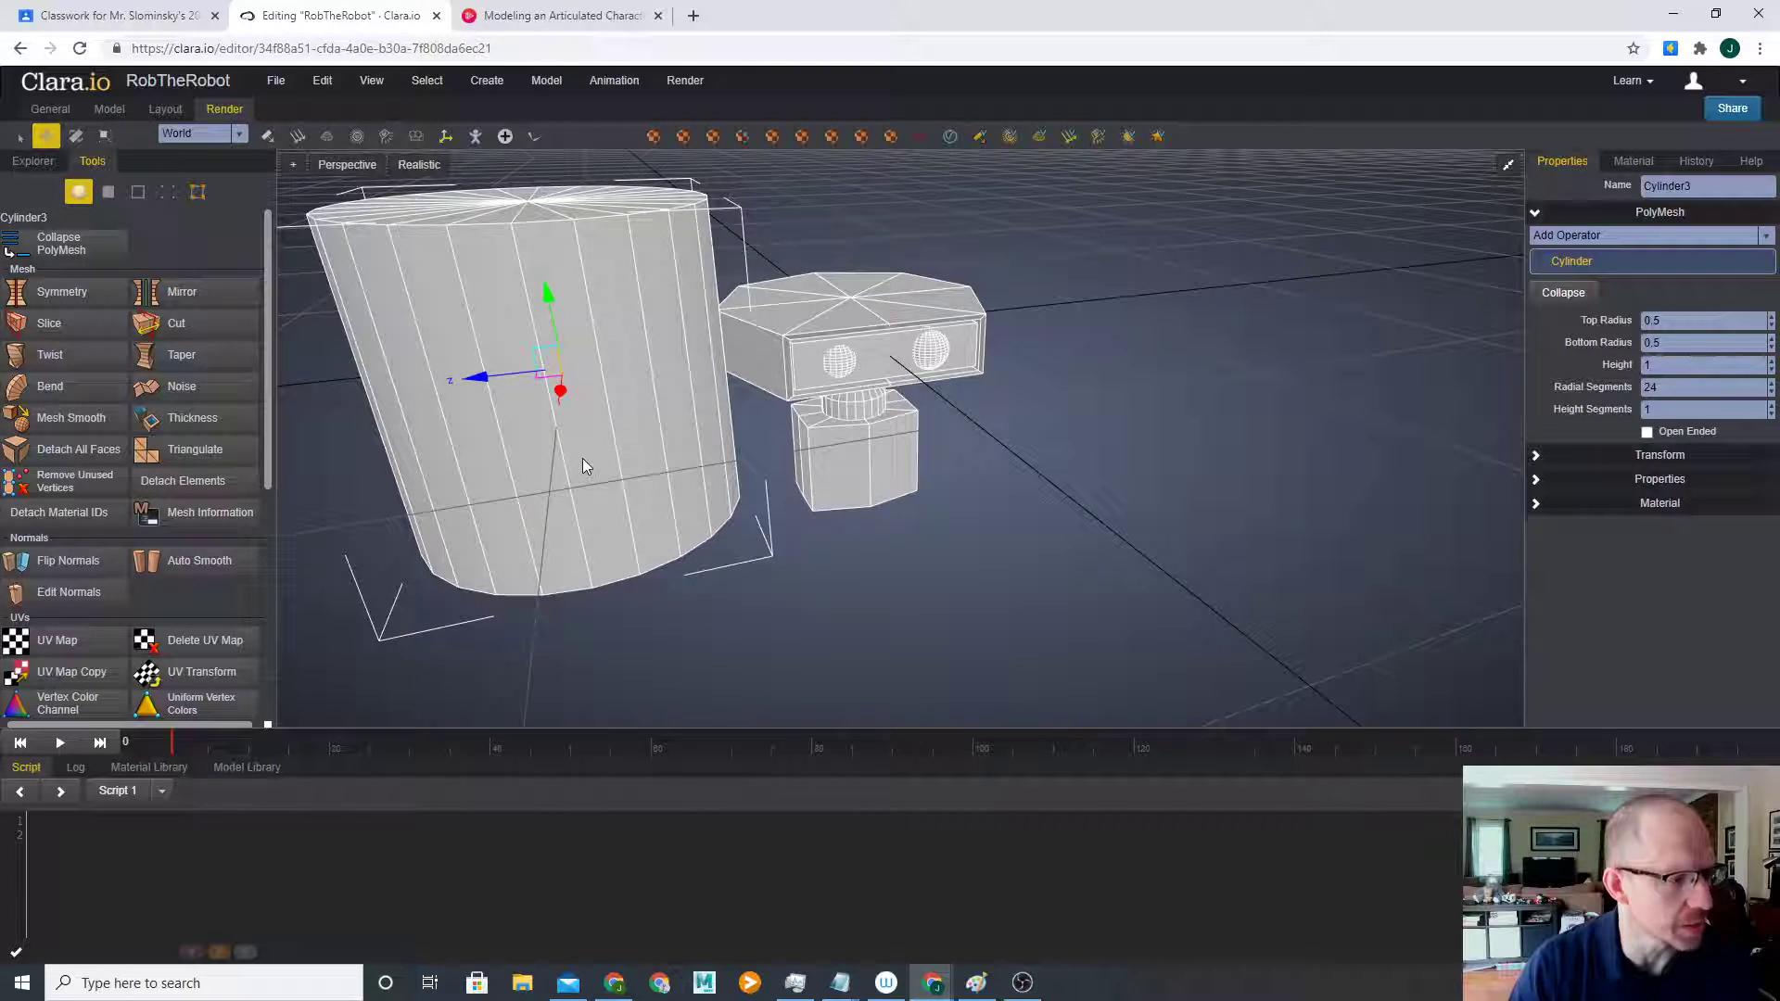
pyautogui.press('r')
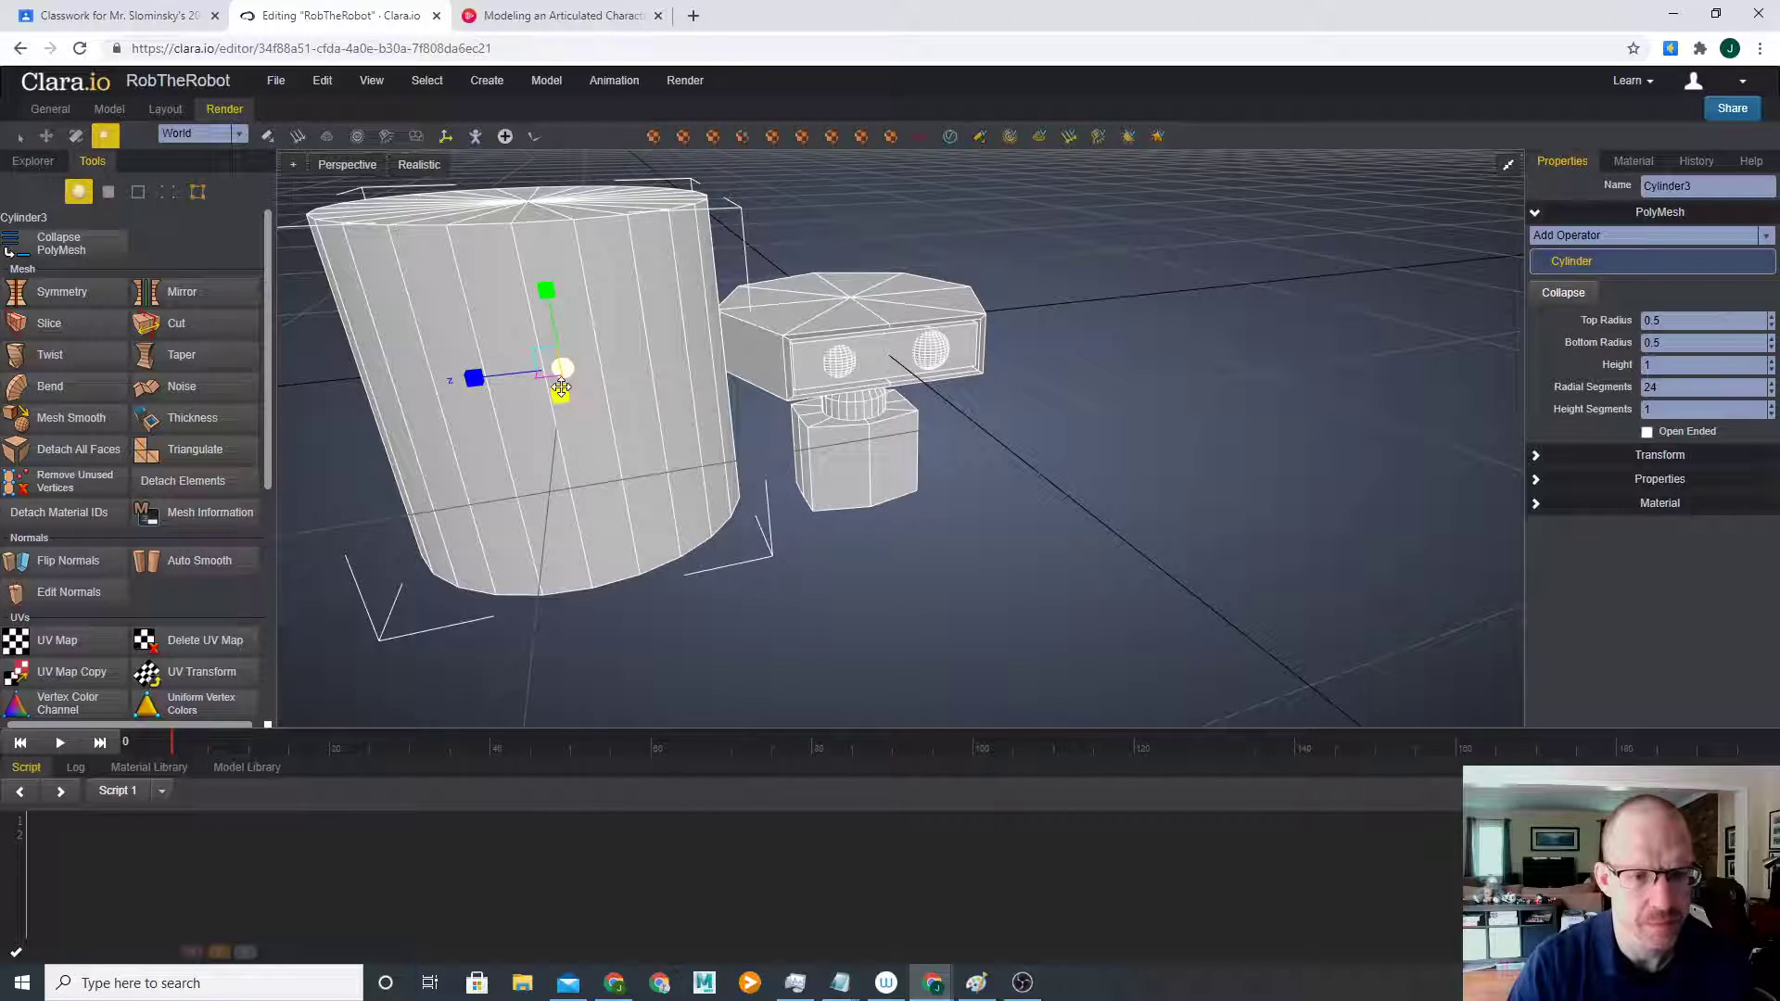
pyautogui.moveTo(552, 365); pyautogui.dragTo(877, 370)
pyautogui.scroll(2, 664, 418)
pyautogui.moveTo(664, 417); pyautogui.dragTo(804, 457, button='middle')
pyautogui.scroll(2, 777, 447)
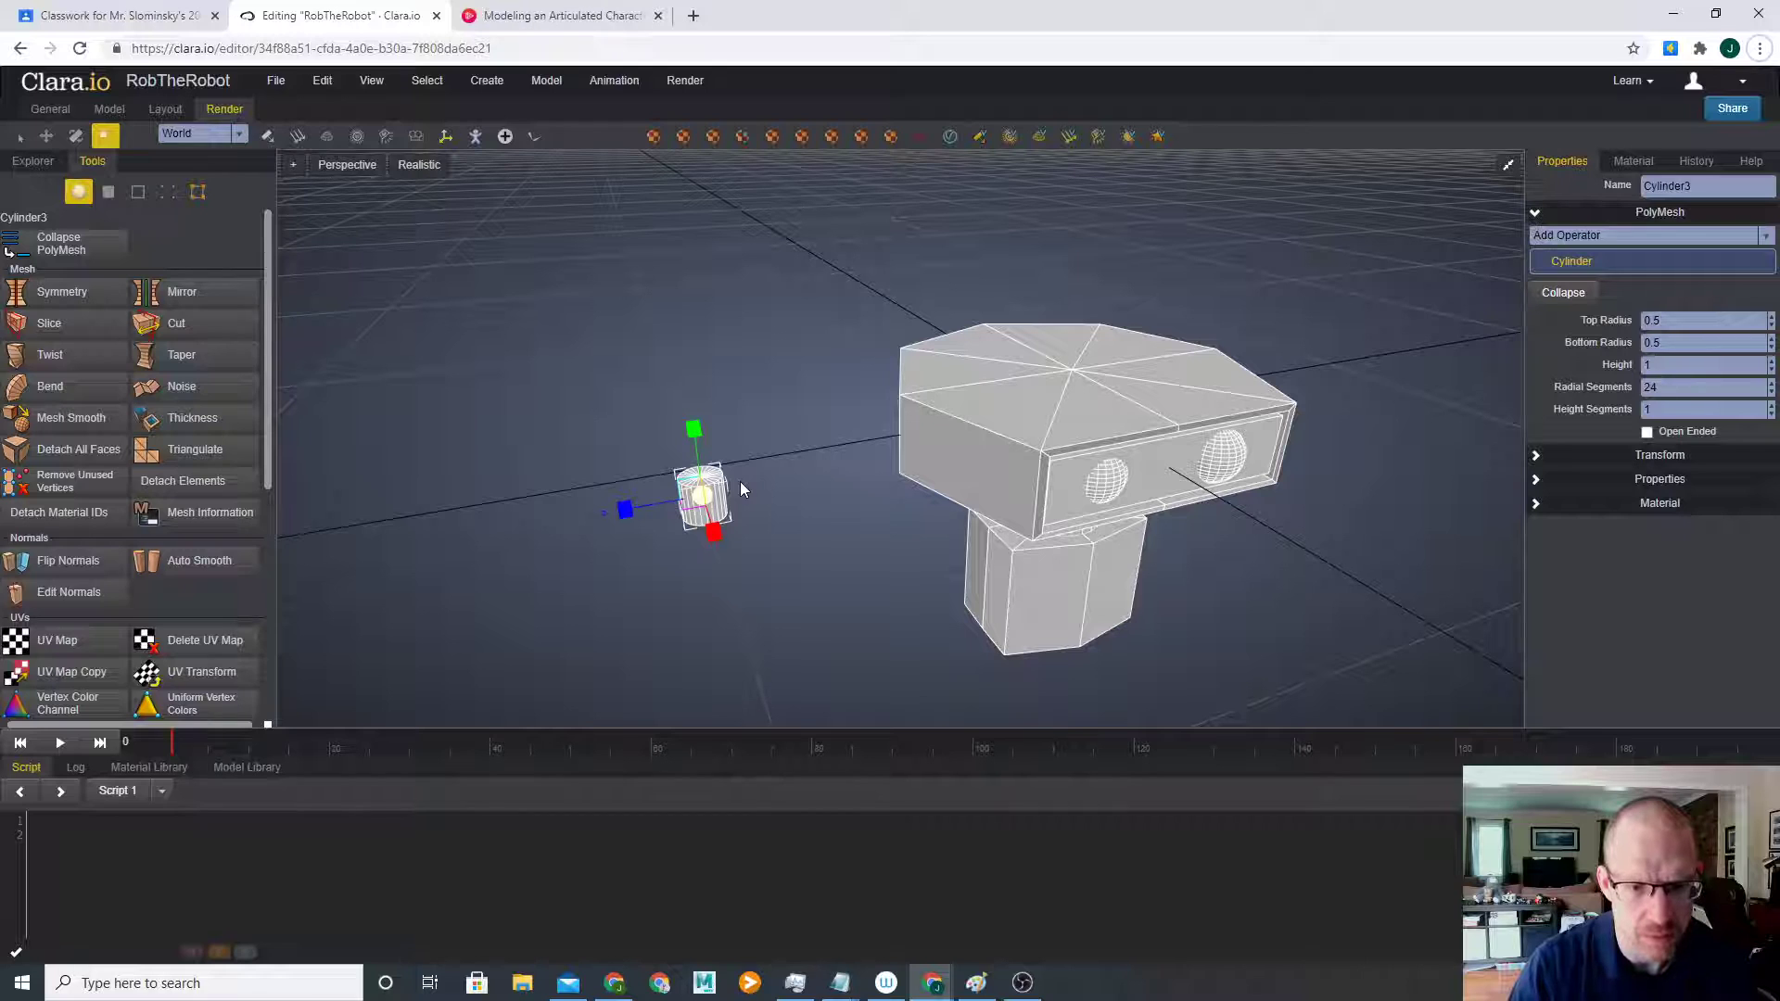
# - Rotate the small cylinder onto its side and set its X rotation to exactly -90
pyautogui.click(766, 474)
pyautogui.click(722, 503)
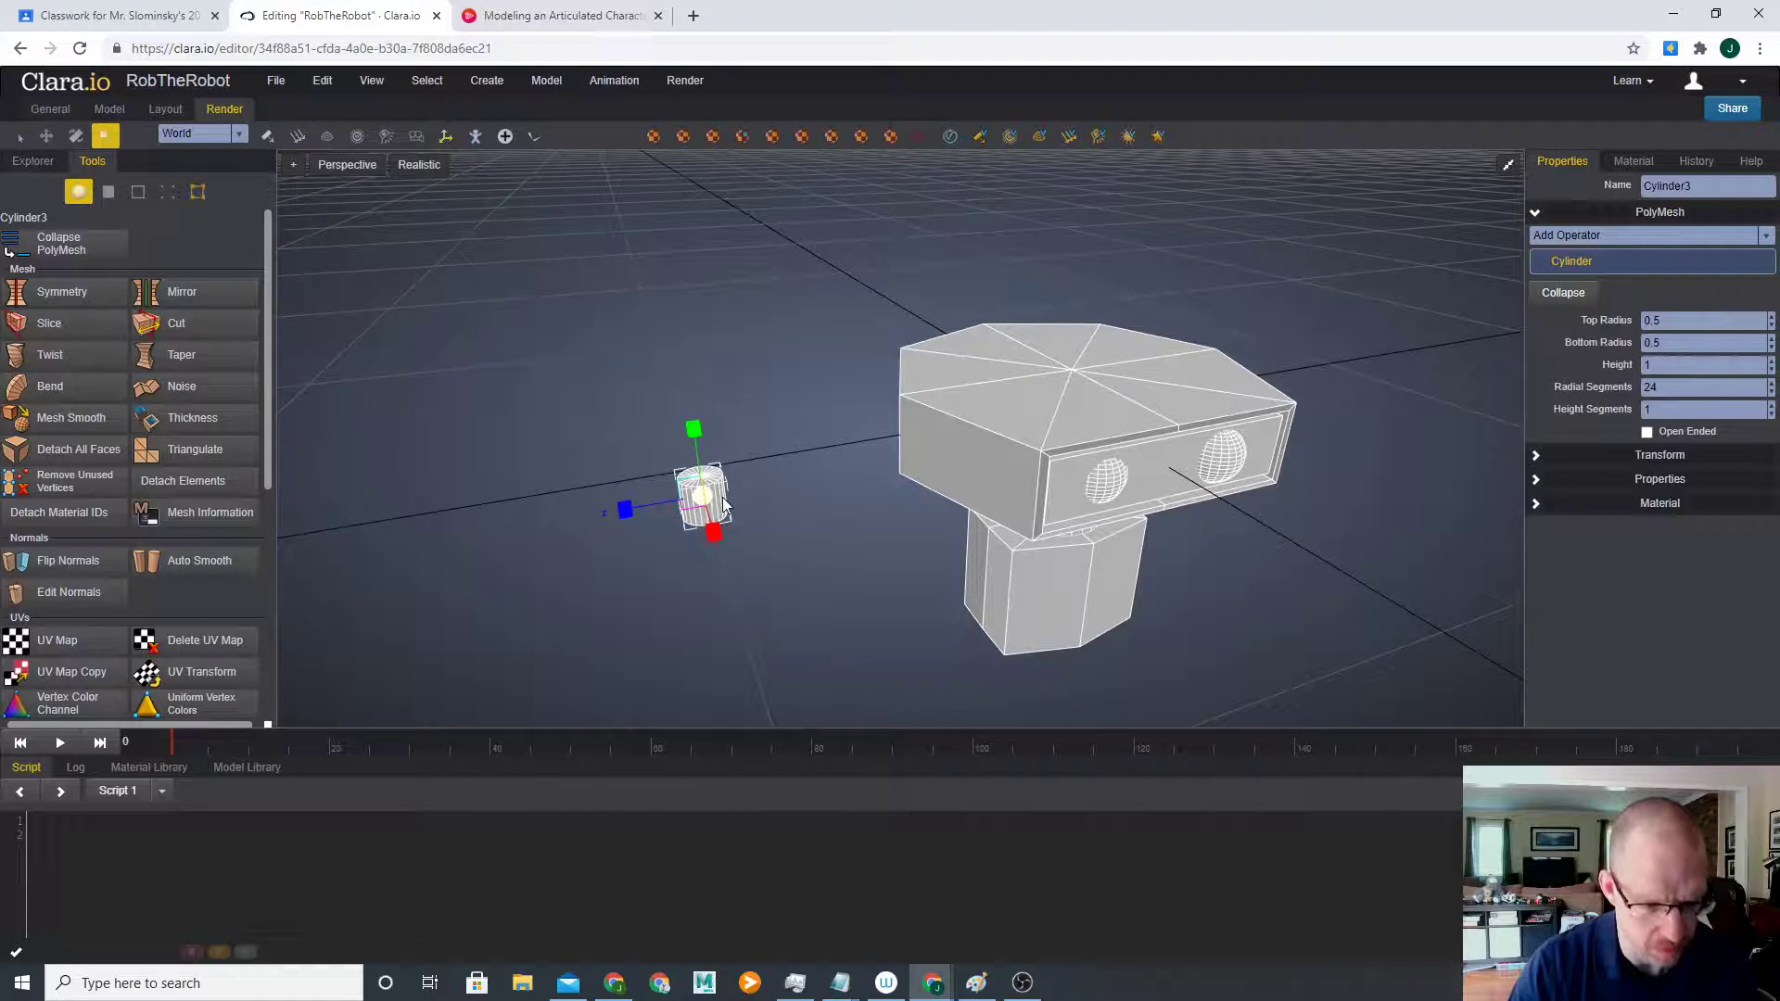
pyautogui.press('e')
pyautogui.moveTo(665, 461); pyautogui.dragTo(786, 336)
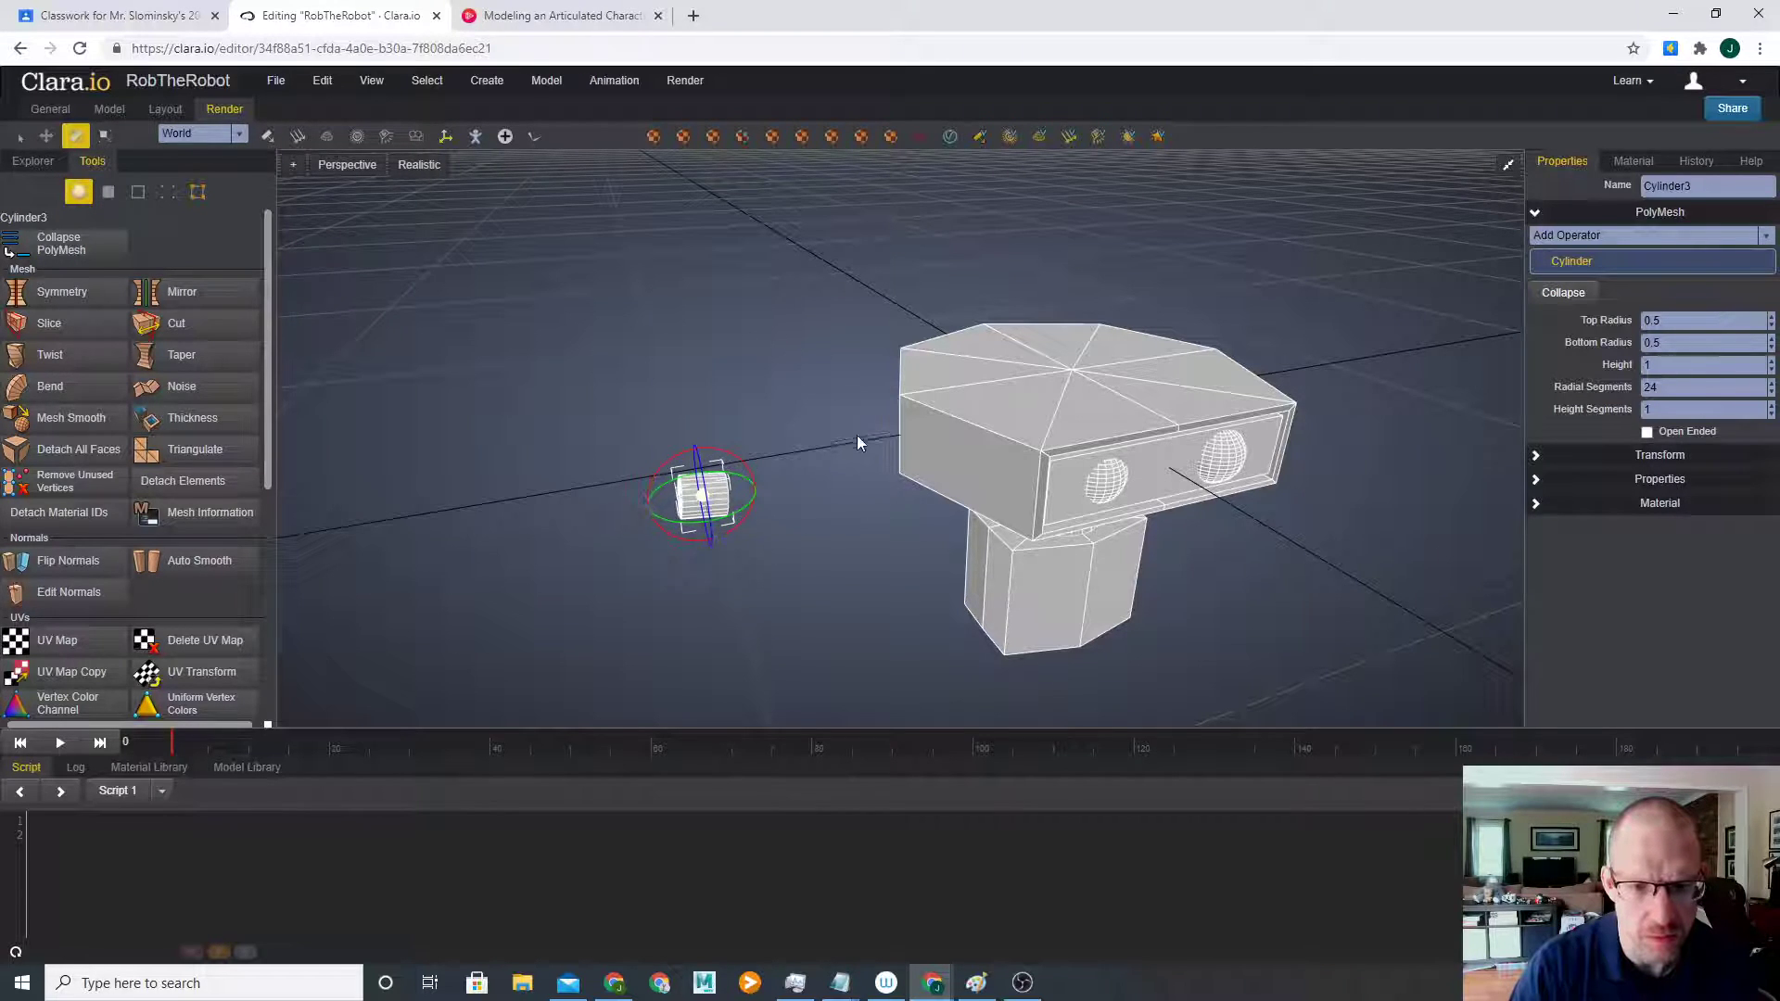
pyautogui.moveTo(870, 445); pyautogui.dragTo(1461, 391, button='right')
pyautogui.click(1660, 217)
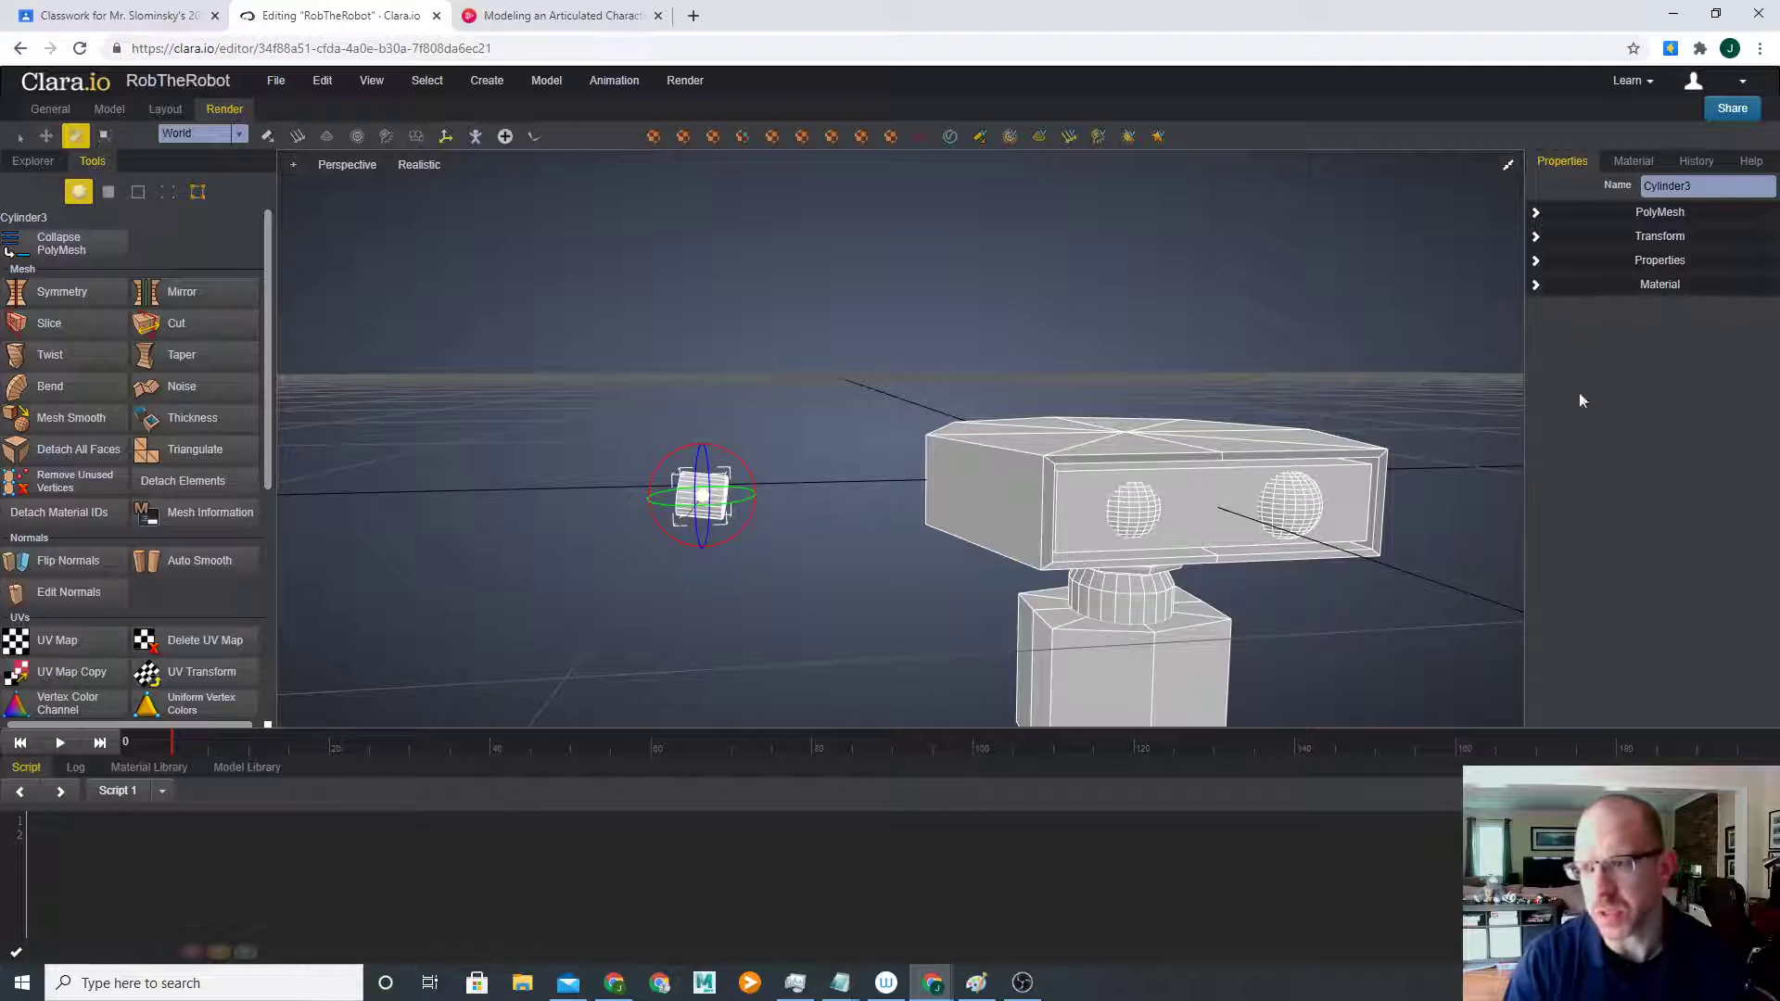
pyautogui.click(1660, 237)
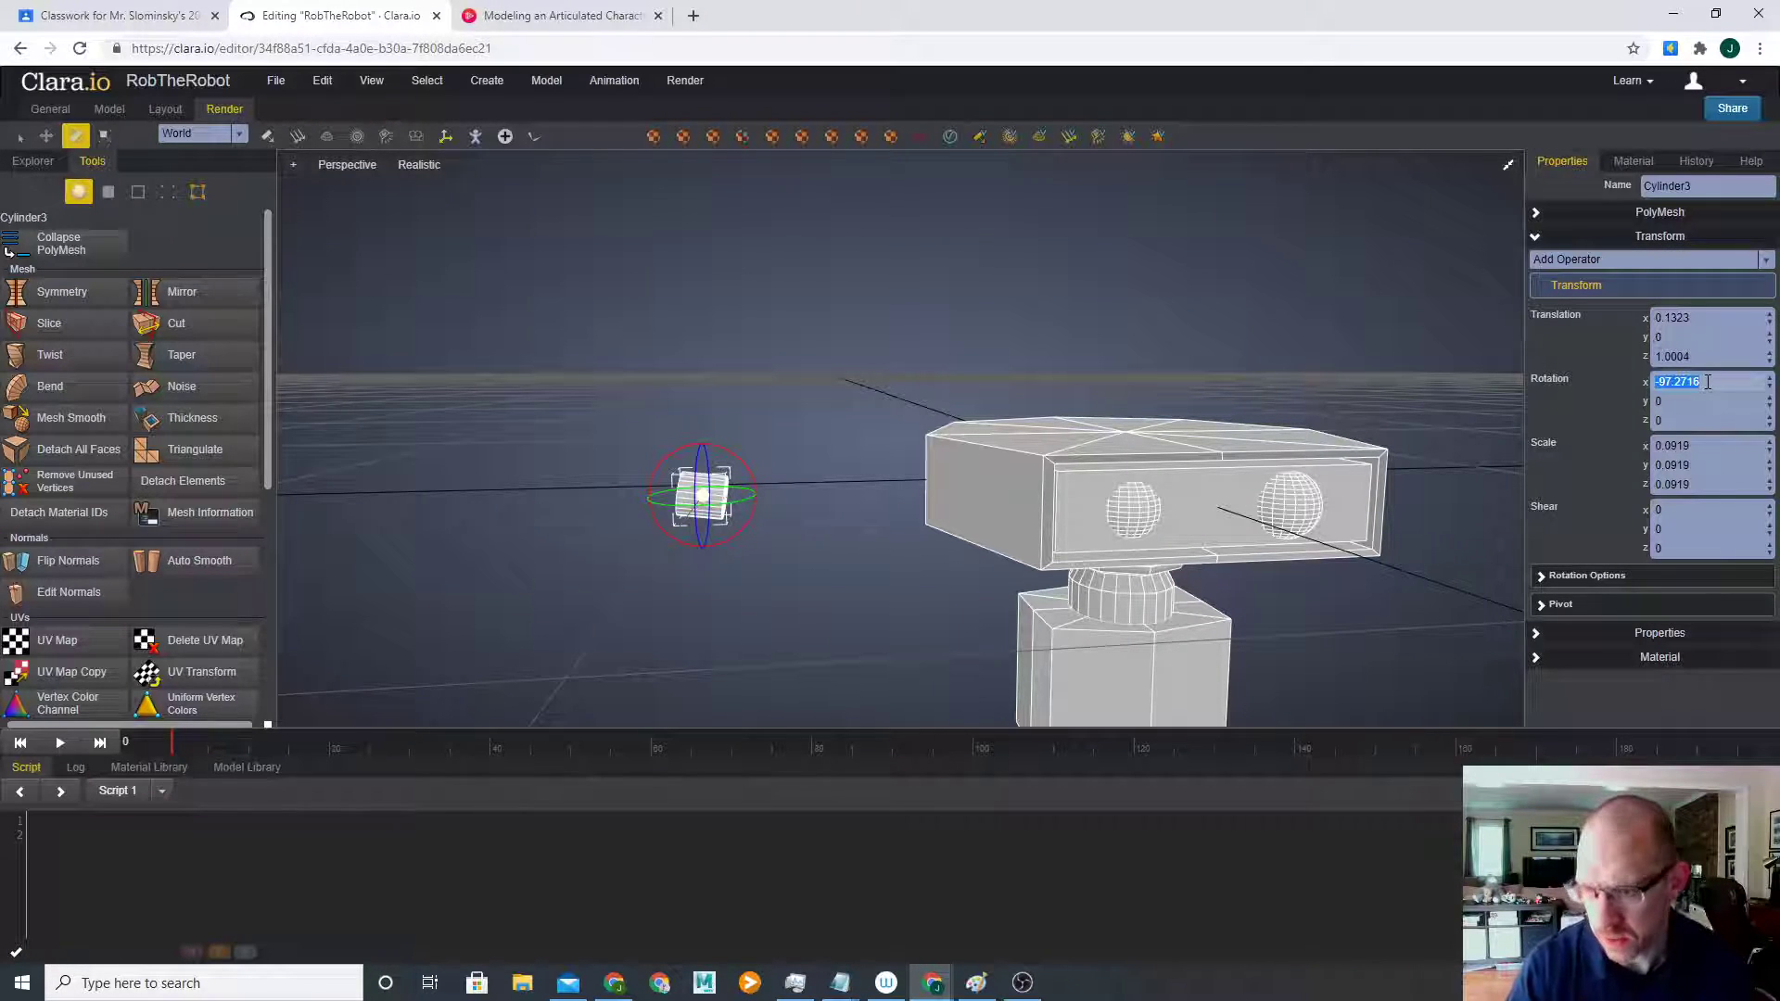
pyautogui.press('Return')
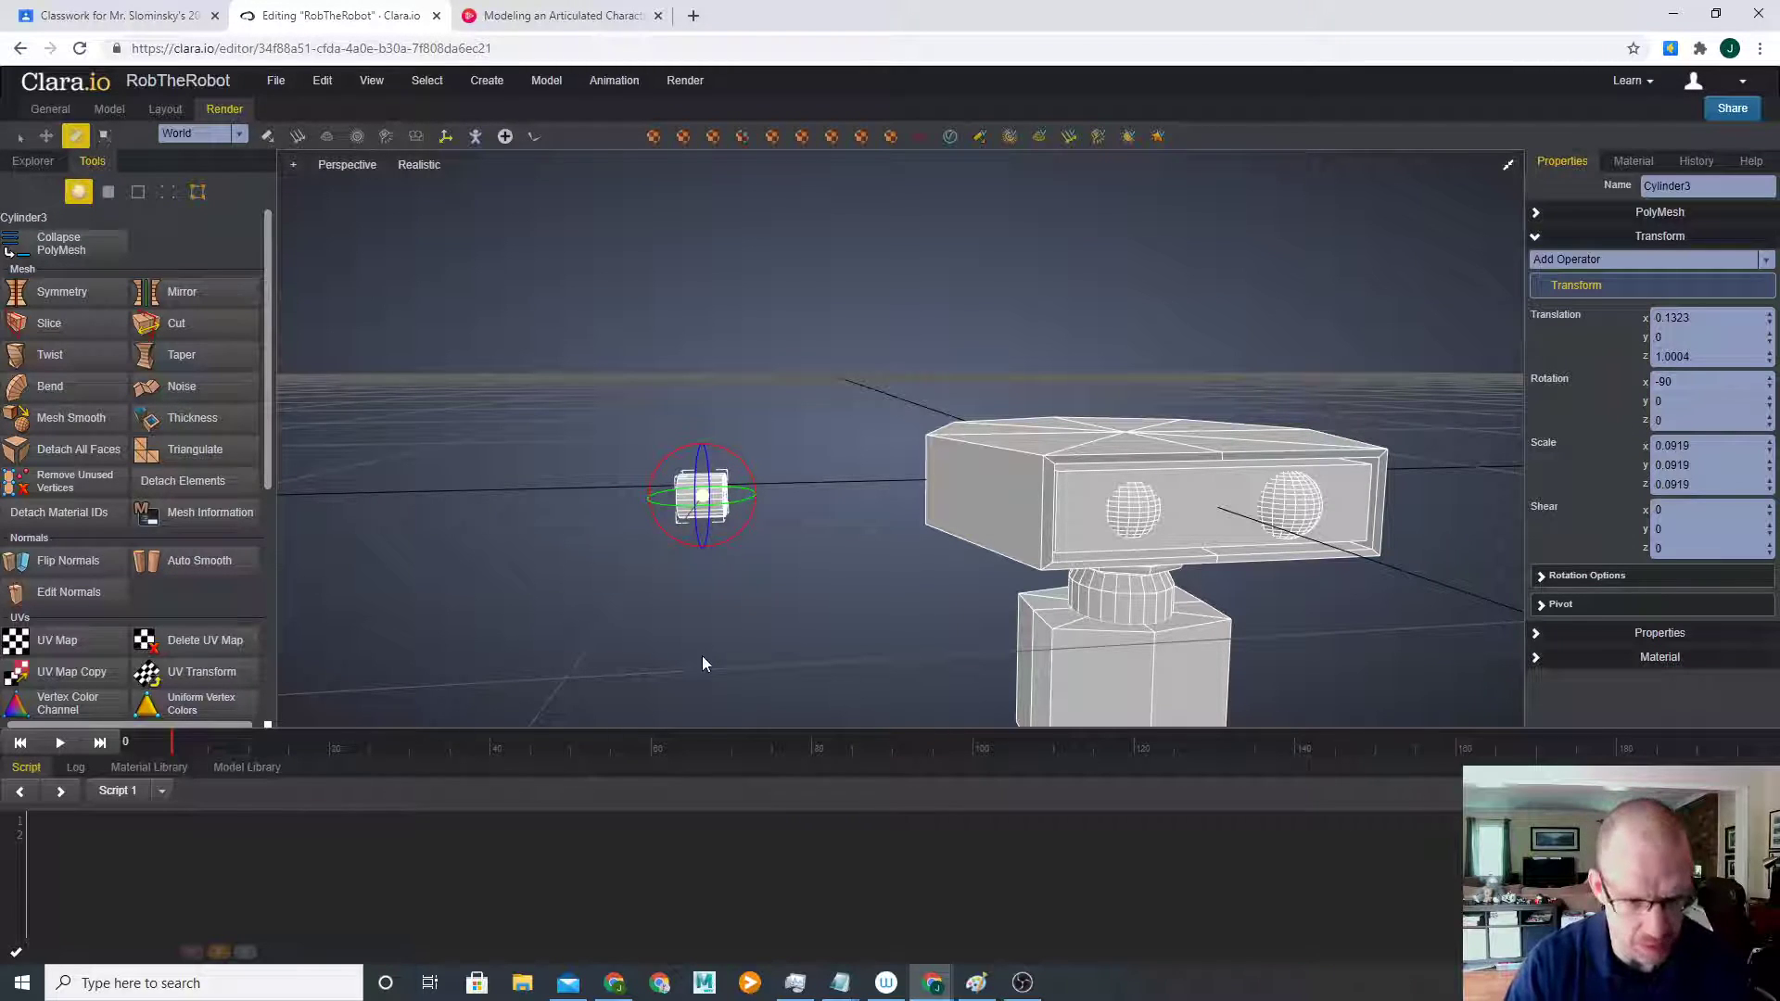
# - Move the rotated cylinder against the torso's upper side as a shoulder stub, at about X -0.01, Y -0.48, Z 0.26
pyautogui.press('w')
pyautogui.scroll(-3, 747, 465)
pyautogui.moveTo(764, 404); pyautogui.dragTo(933, 606)
pyautogui.moveTo(957, 623); pyautogui.dragTo(1237, 651, button='right')
pyautogui.moveTo(1094, 625); pyautogui.dragTo(1026, 620)
pyautogui.moveTo(1026, 620); pyautogui.dragTo(962, 578, button='right')
pyautogui.moveTo(965, 561); pyautogui.dragTo(963, 590)
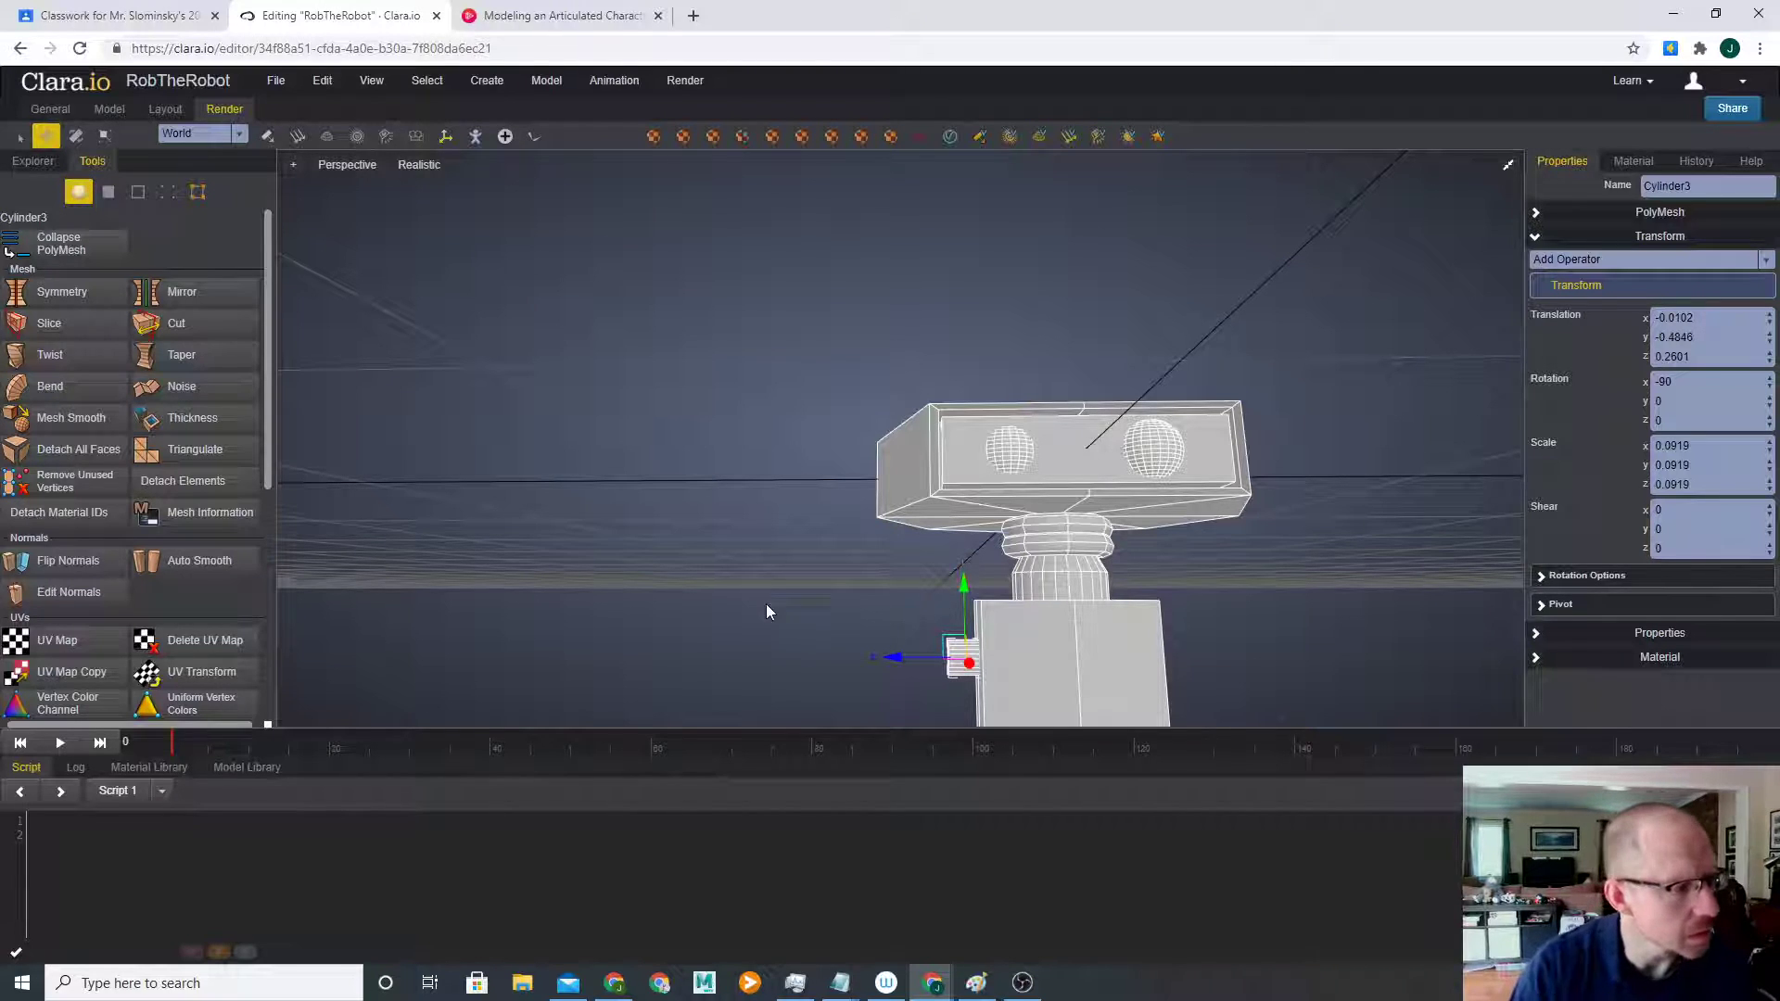
pyautogui.moveTo(773, 586); pyautogui.dragTo(712, 453, button='right')
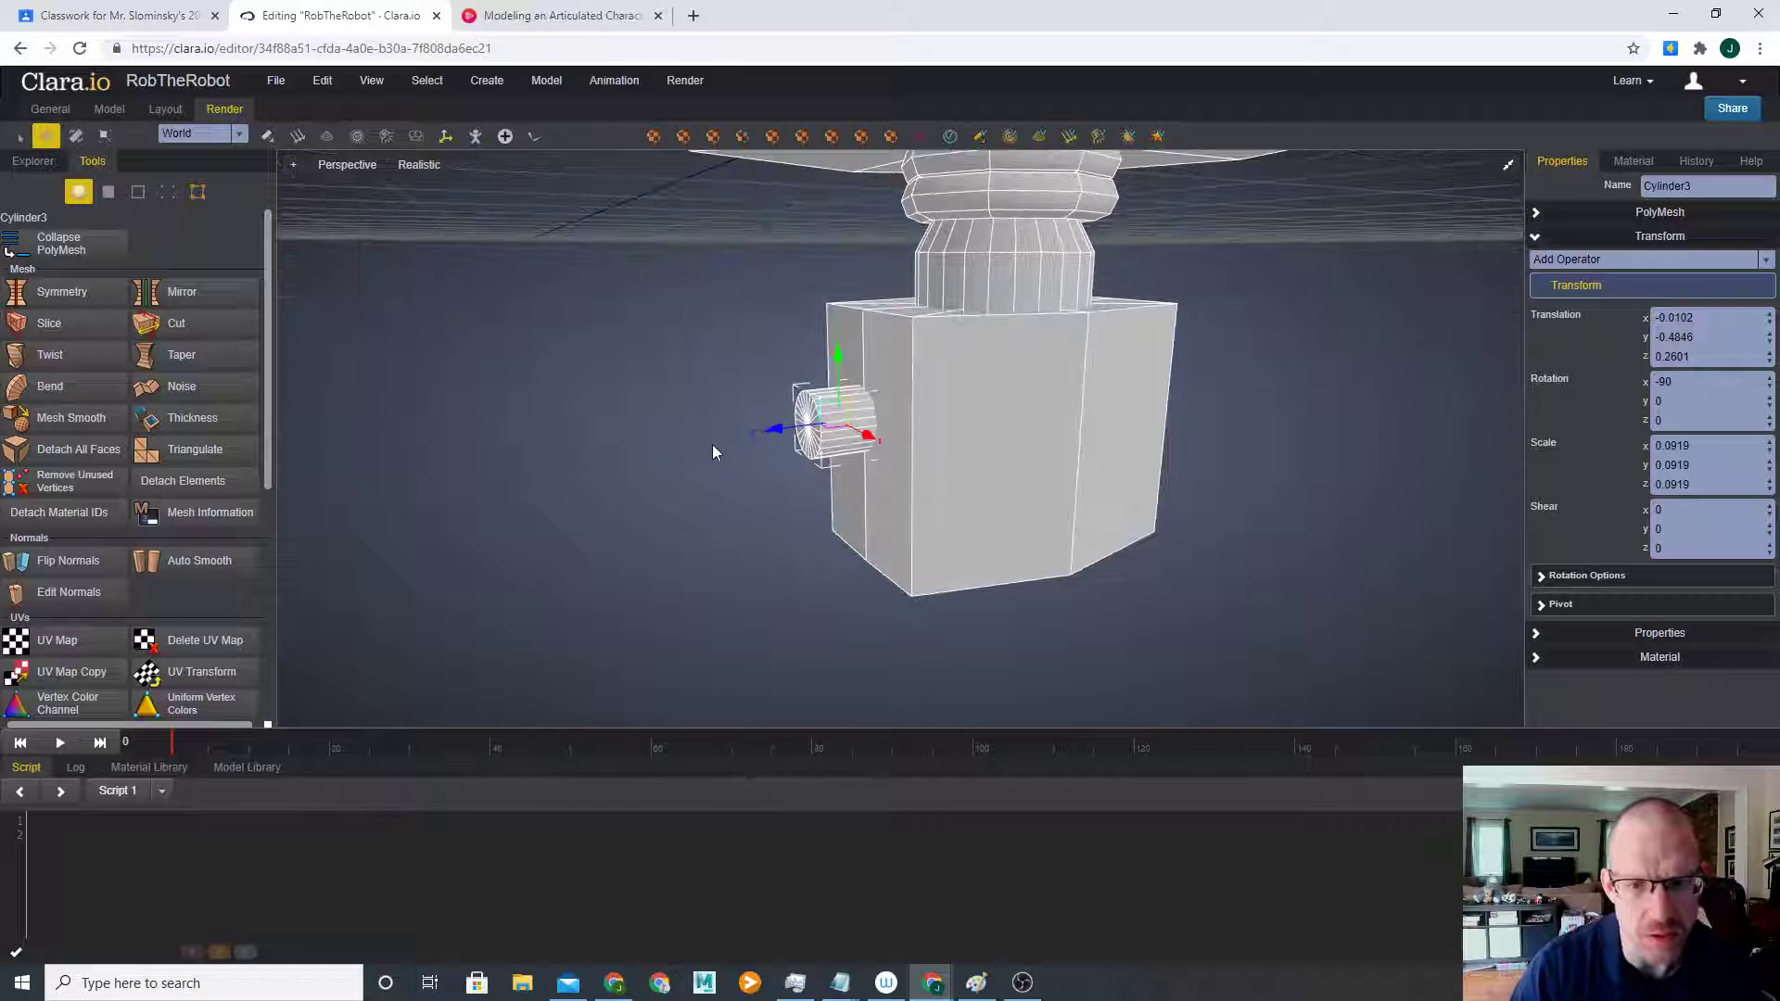
# - Clone the shoulder cylinder, move the copy outward along Z to about 0.42, and try scaling it
pyautogui.rightClick(803, 393)
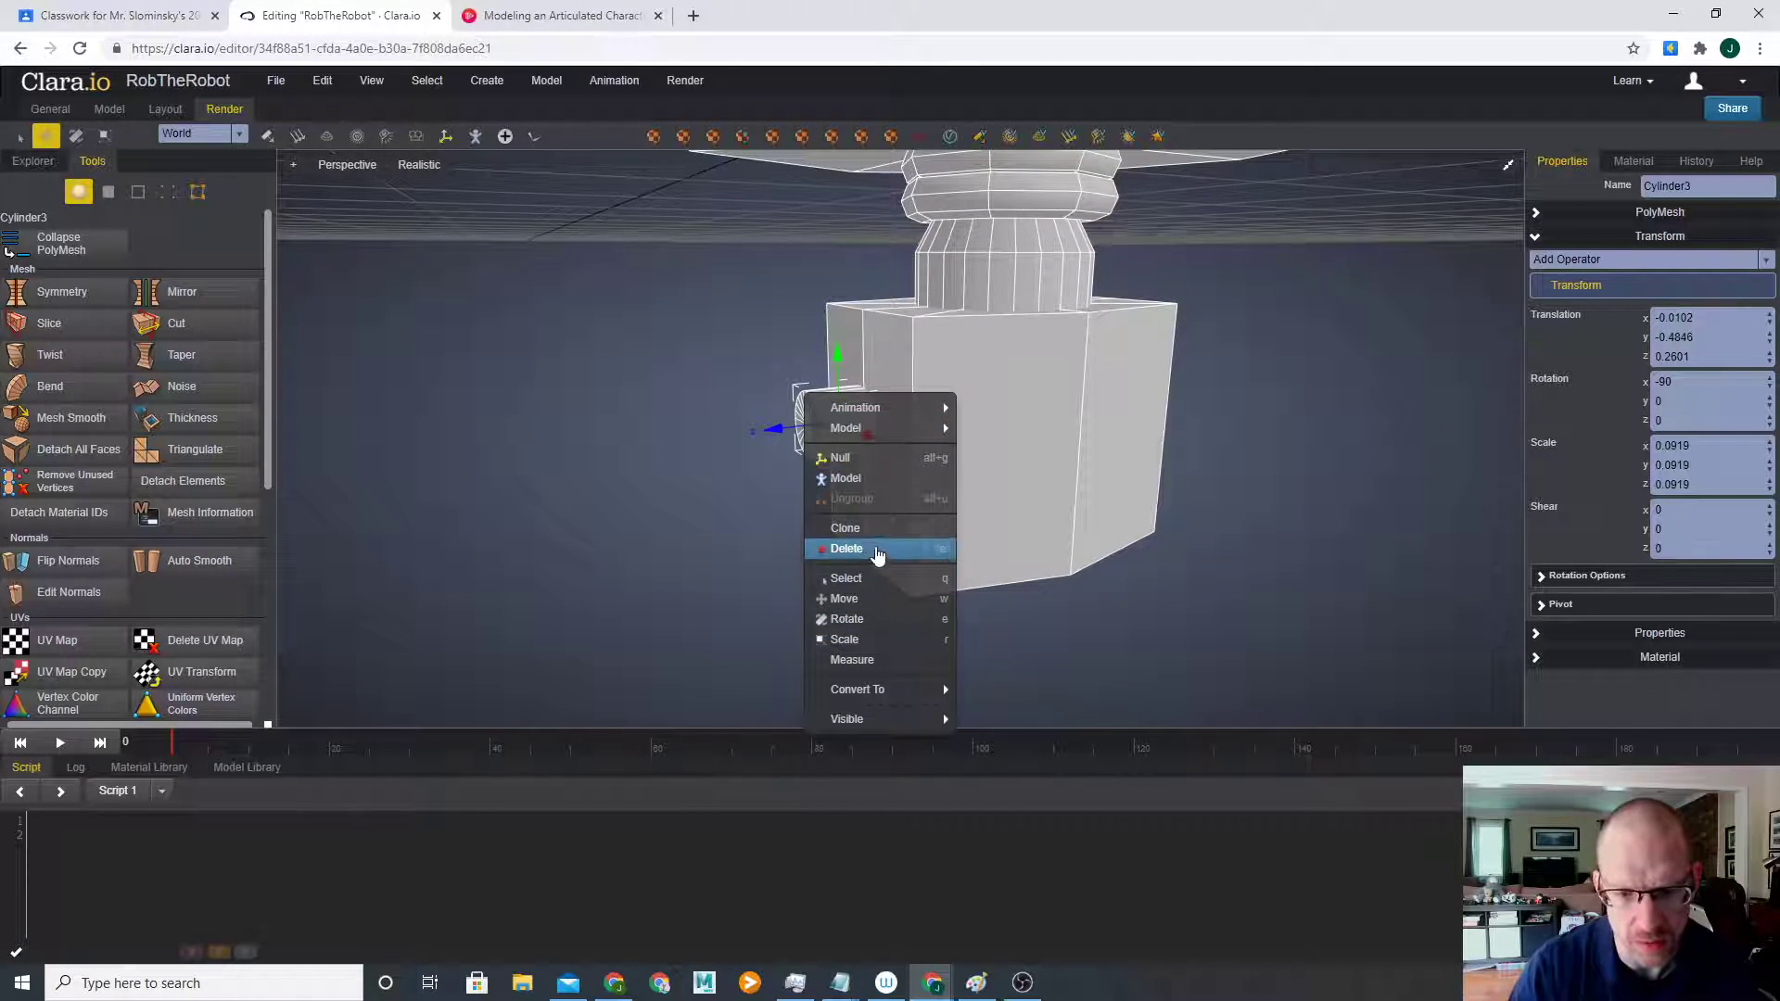
pyautogui.click(868, 529)
pyautogui.click(898, 421)
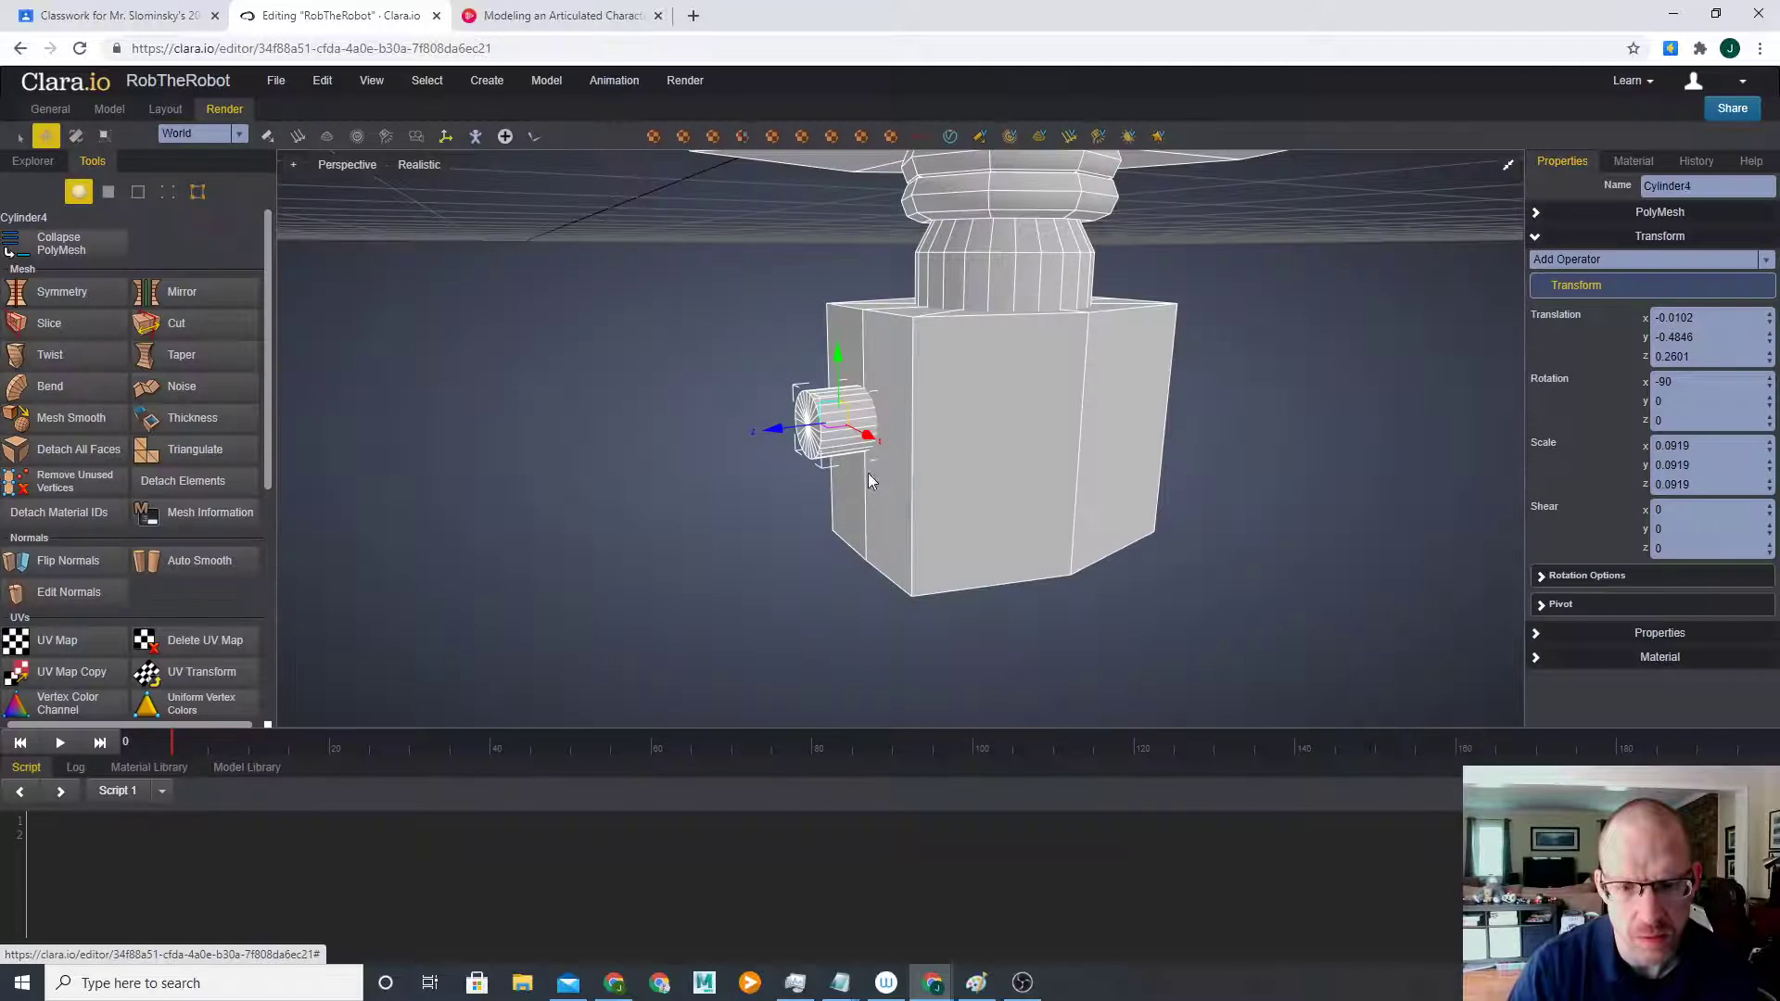
pyautogui.moveTo(770, 428); pyautogui.dragTo(645, 450)
pyautogui.moveTo(710, 544)
pyautogui.mouseDown(button='right')
pyautogui.moveTo(734, 539)
pyautogui.moveTo(783, 473)
pyautogui.mouseUp(button='right')
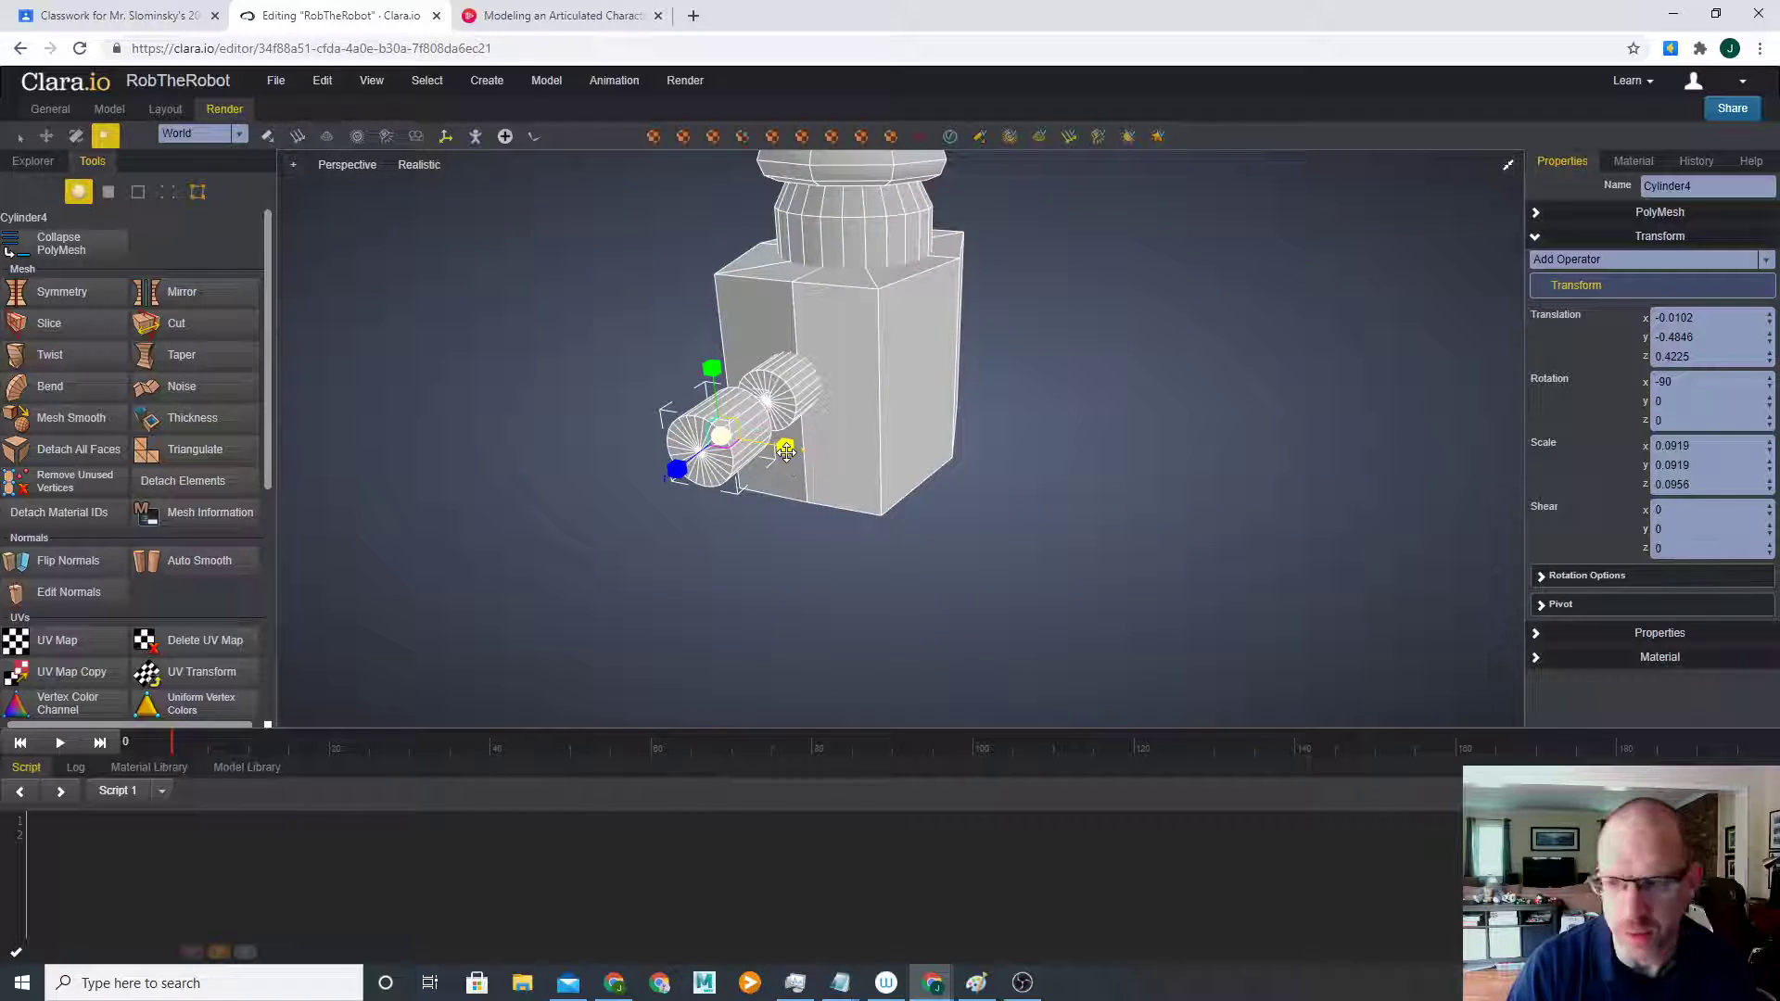
# - Bake the cloned cylinder's translation, rotation and scale without centering its pivots
pyautogui.click(323, 82)
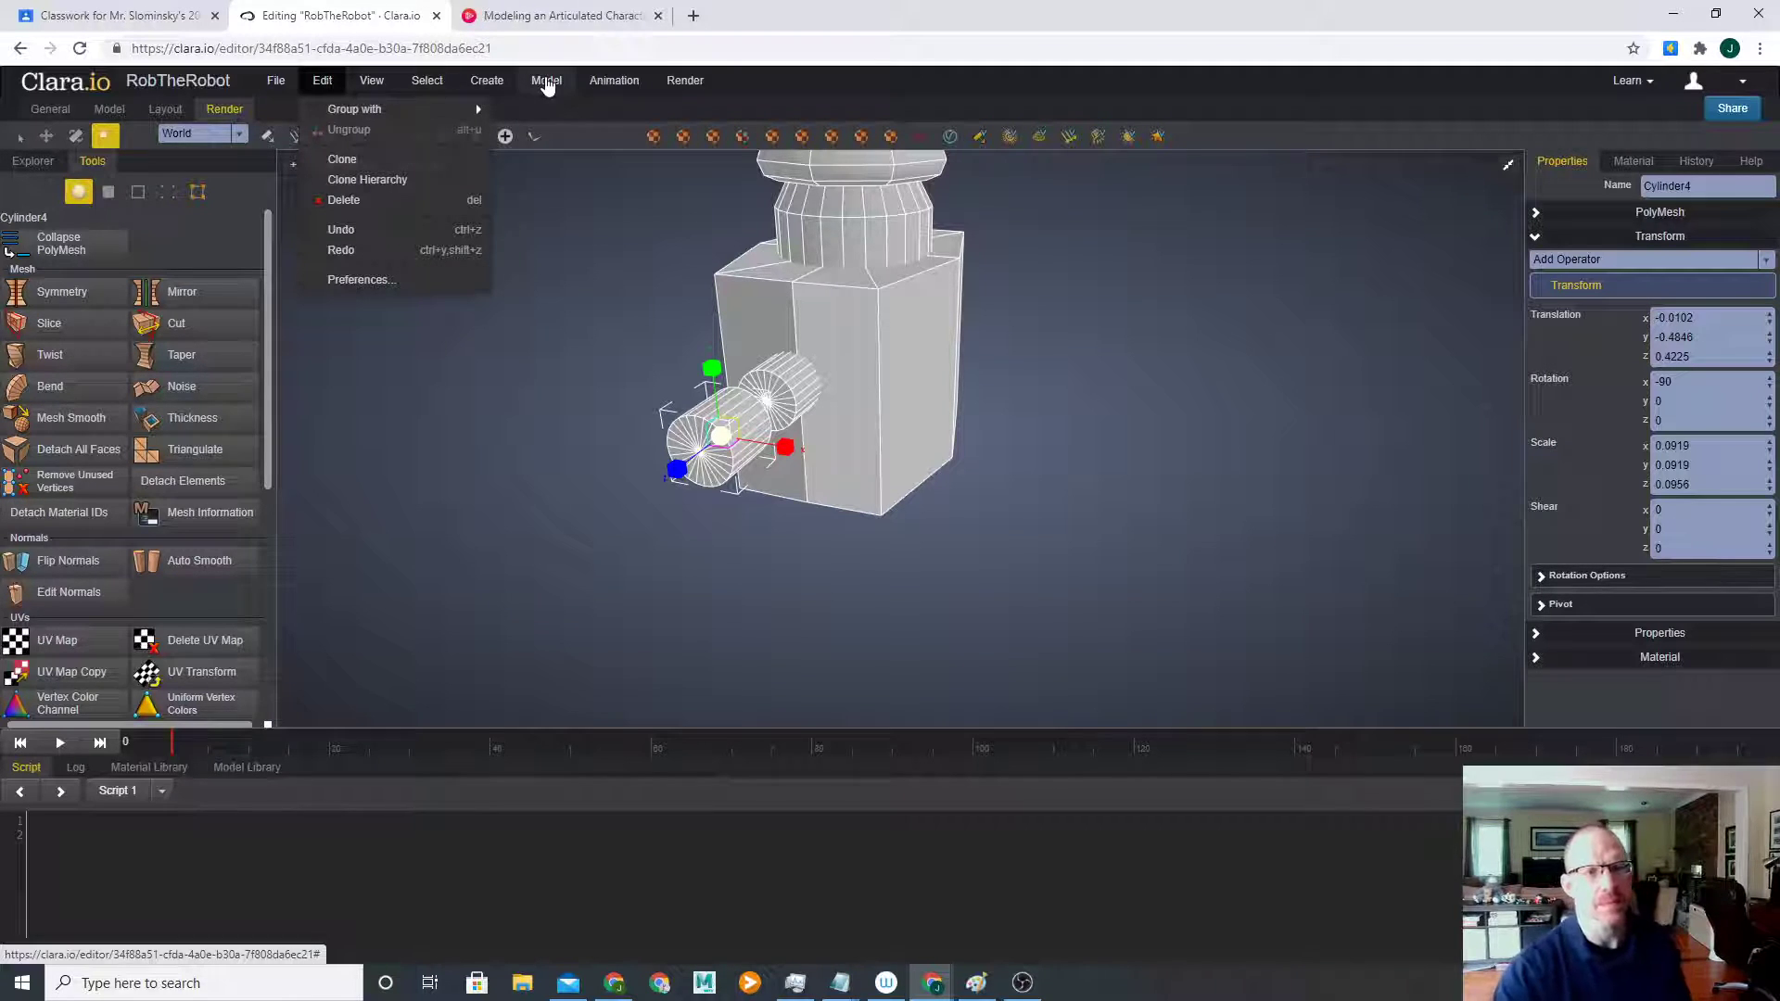
pyautogui.click(547, 83)
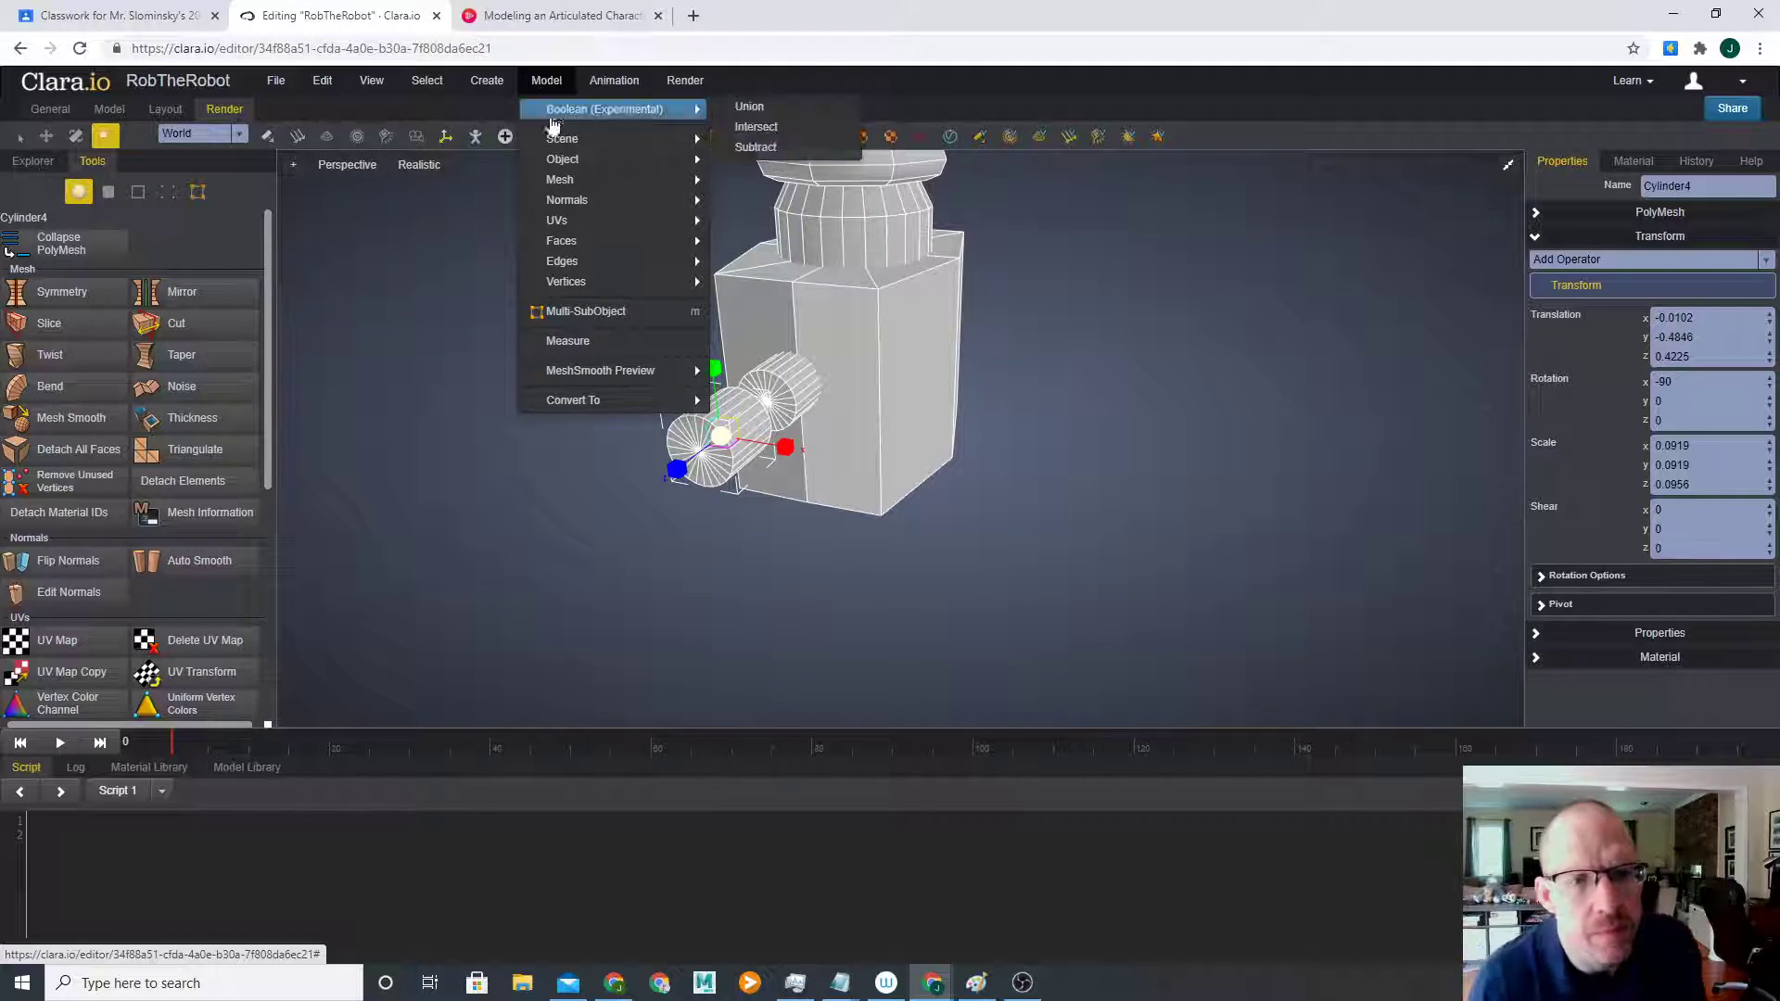
pyautogui.moveTo(570, 148)
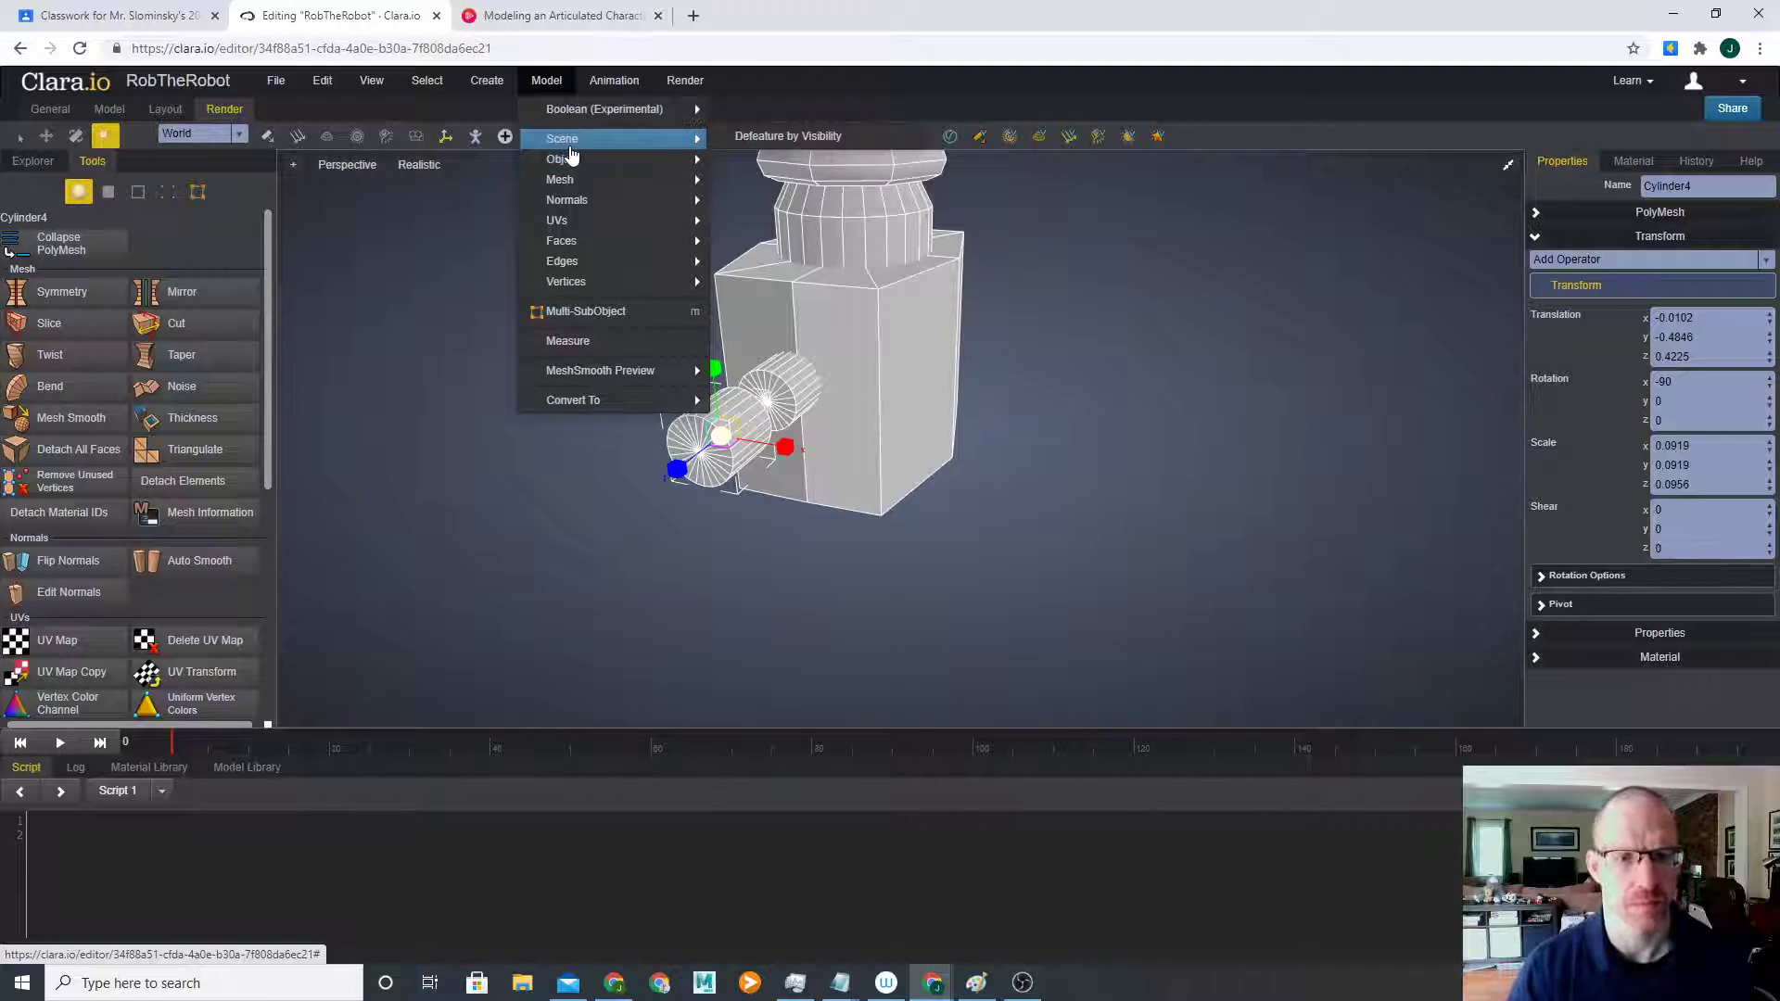
pyautogui.click(774, 158)
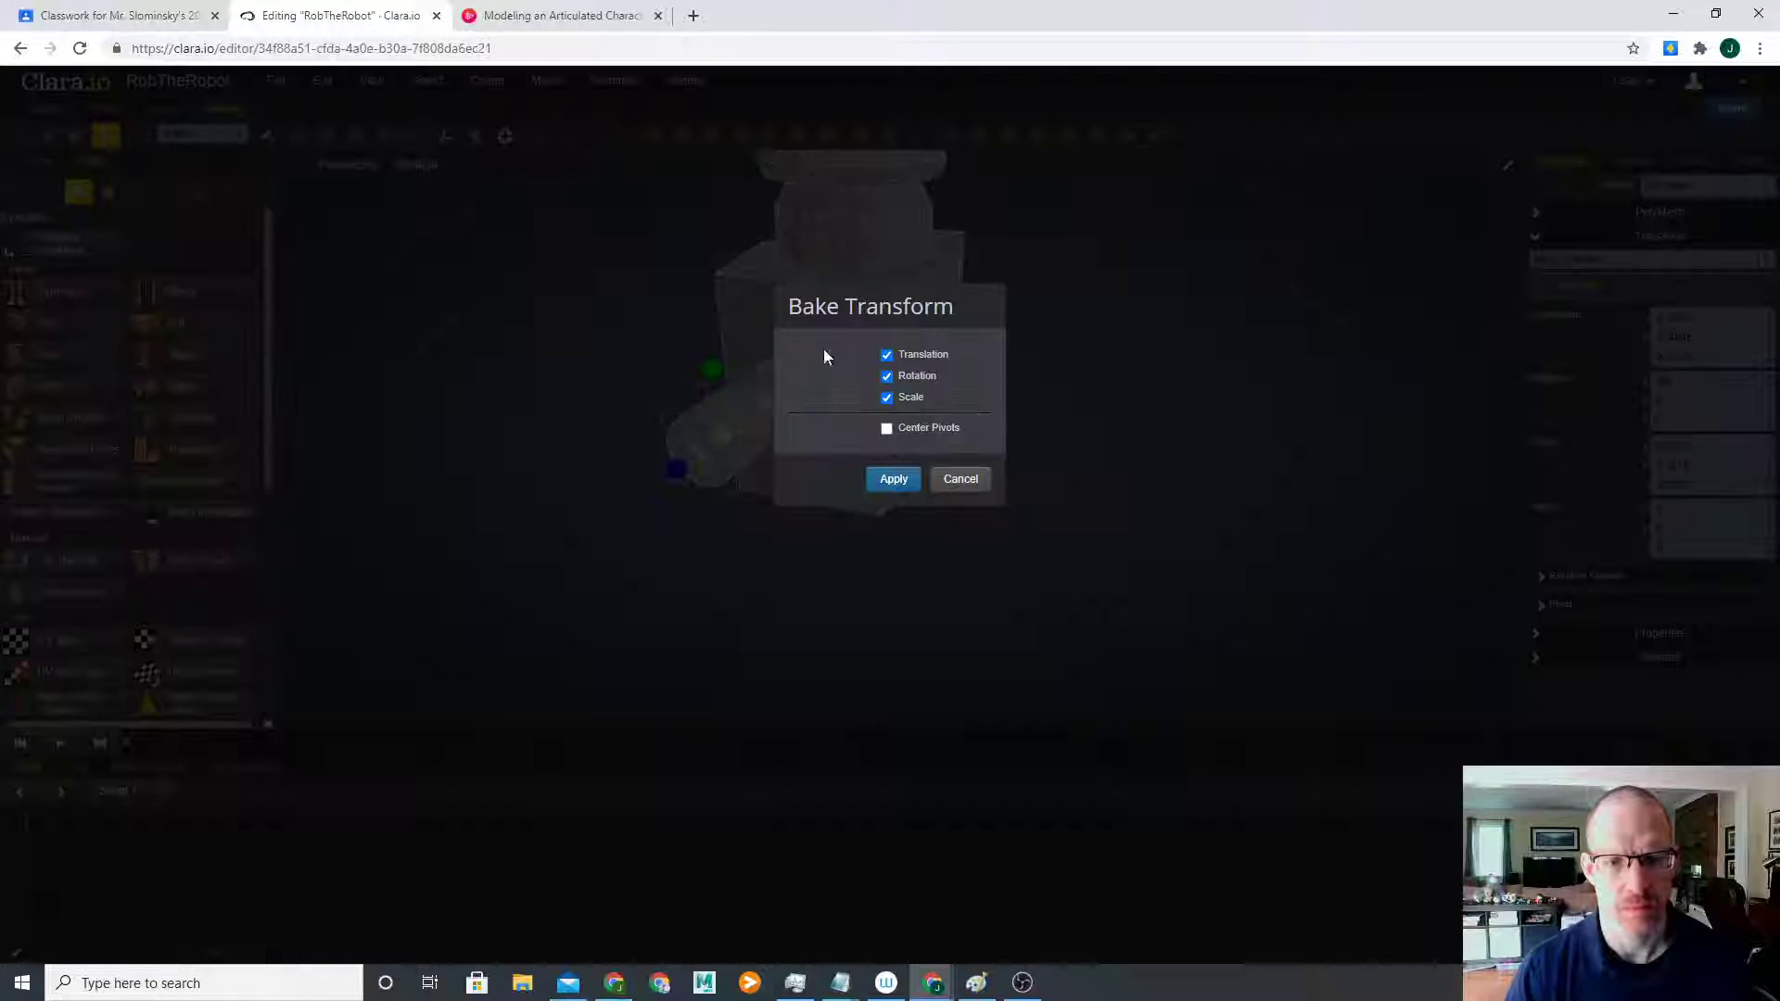
pyautogui.click(891, 480)
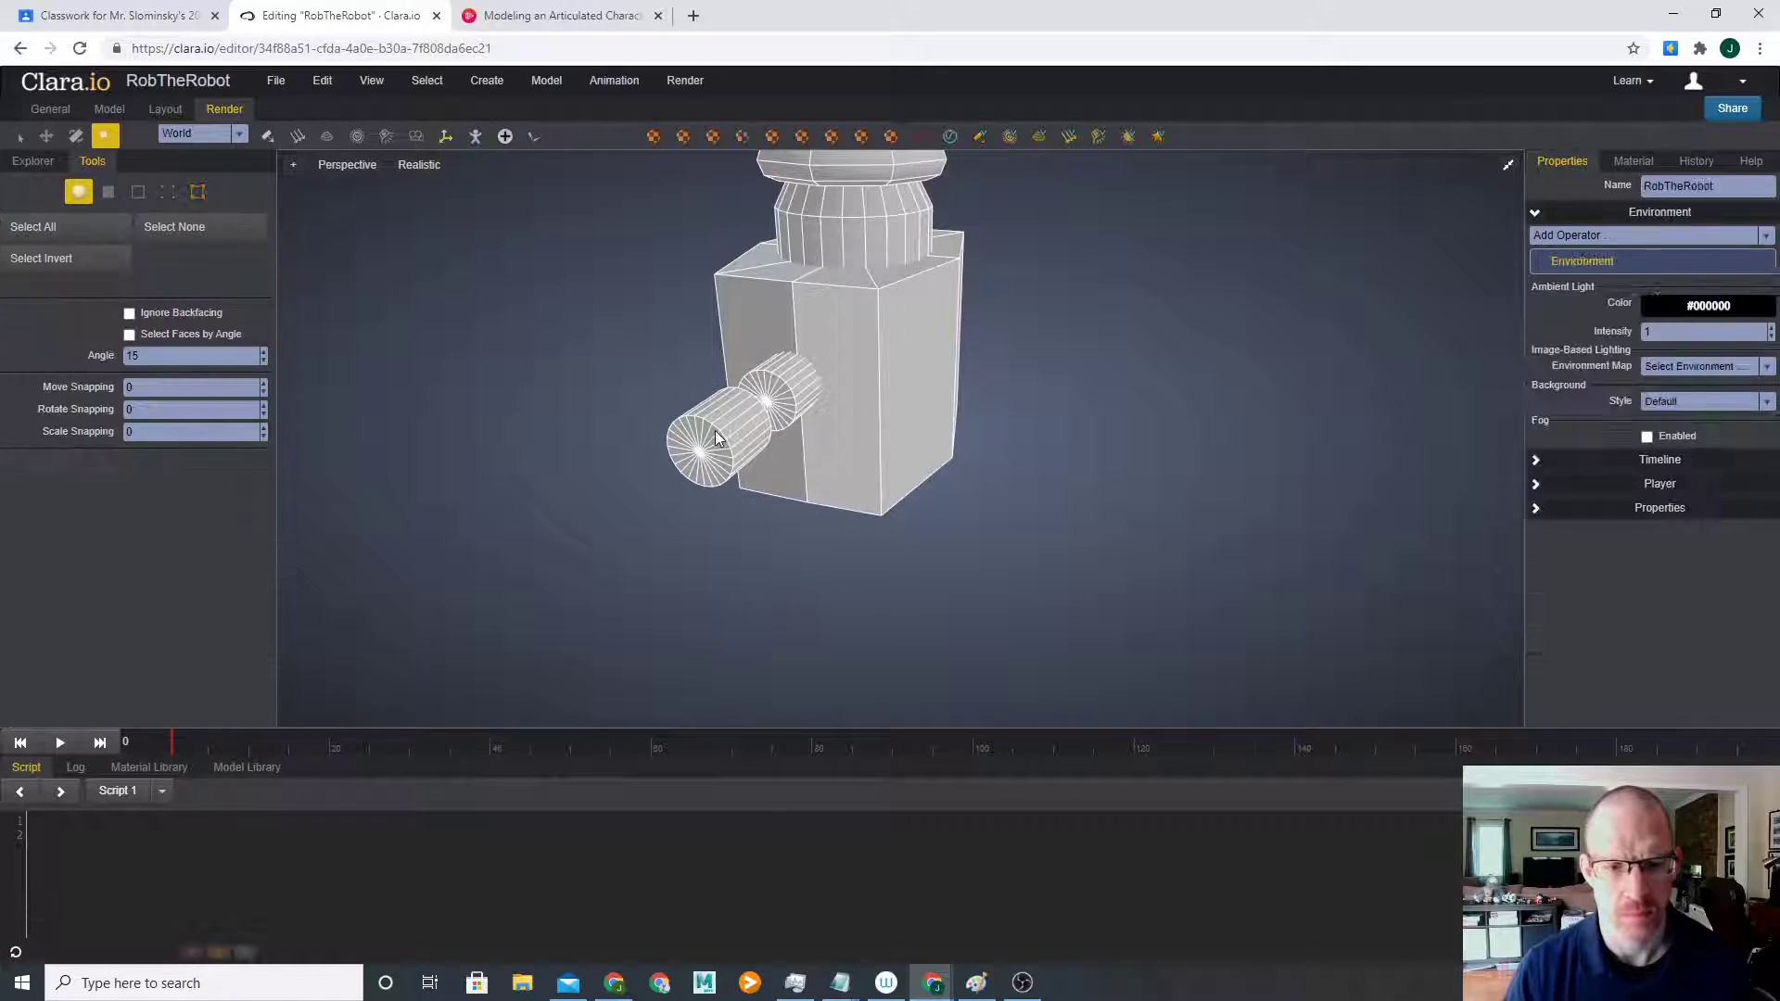
# - Reselect the baked clone and center its pivots
pyautogui.moveTo(710, 532); pyautogui.dragTo(649, 491, button='middle')
pyautogui.scroll(3, 612, 435)
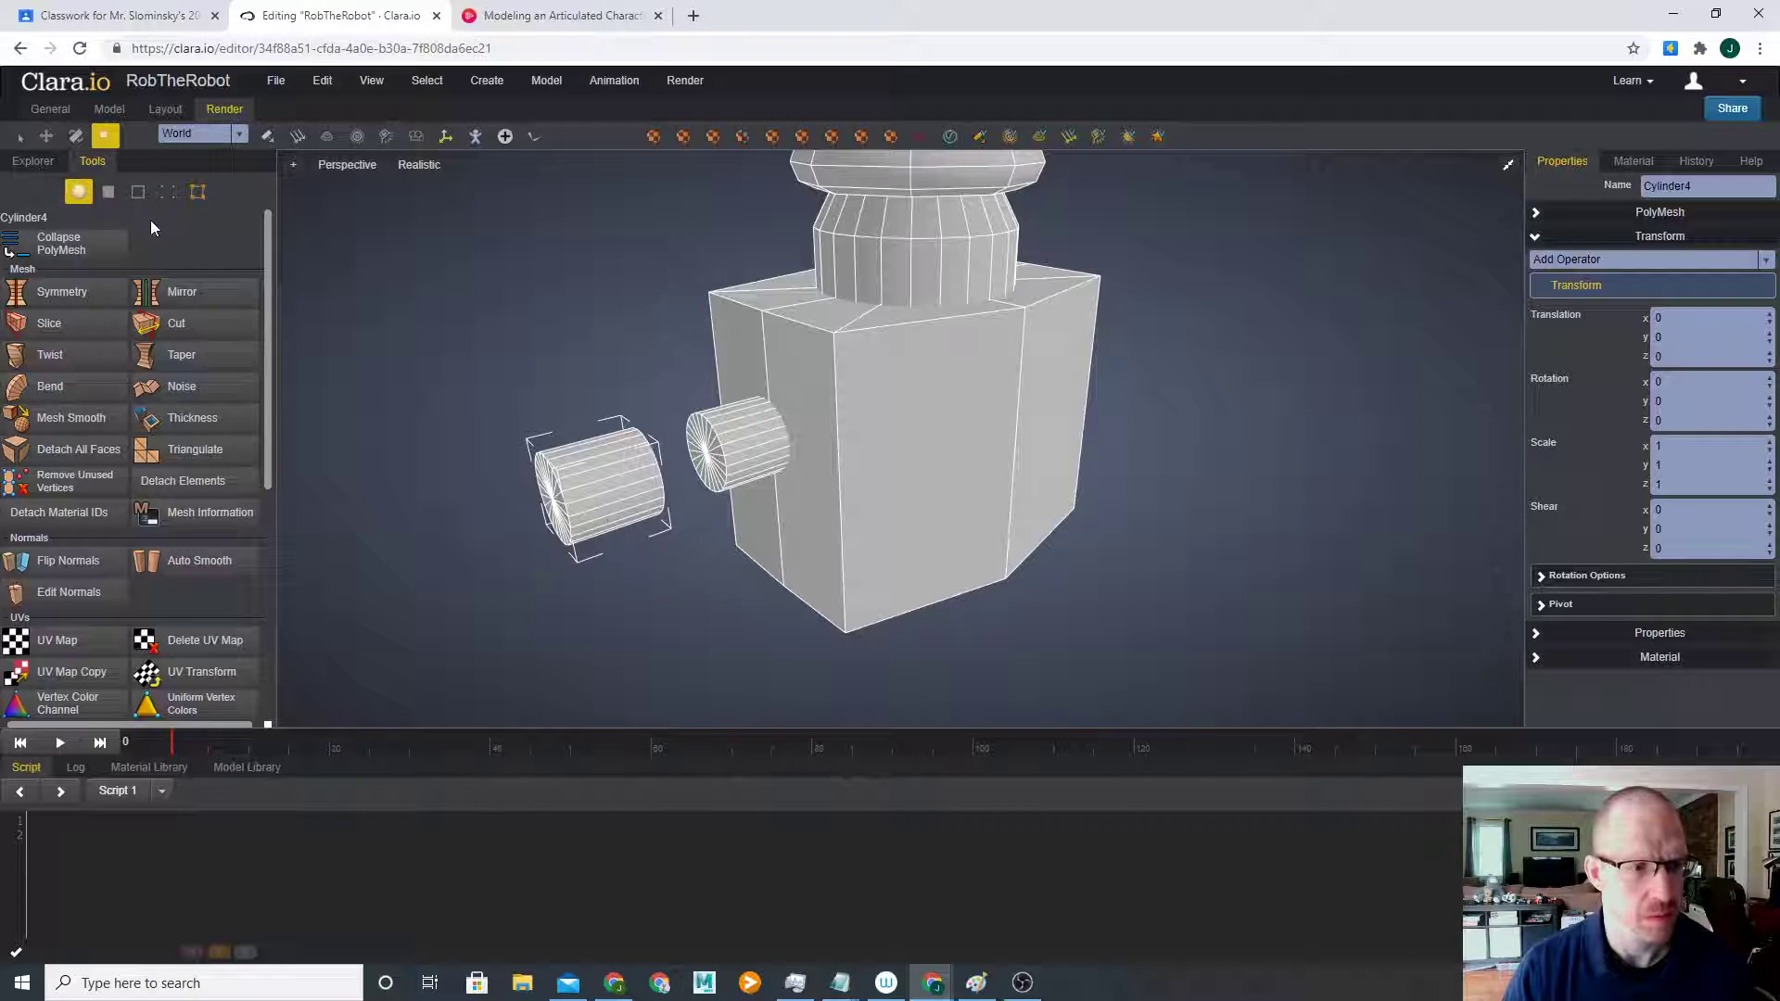
pyautogui.click(138, 193)
pyautogui.click(108, 193)
pyautogui.click(80, 193)
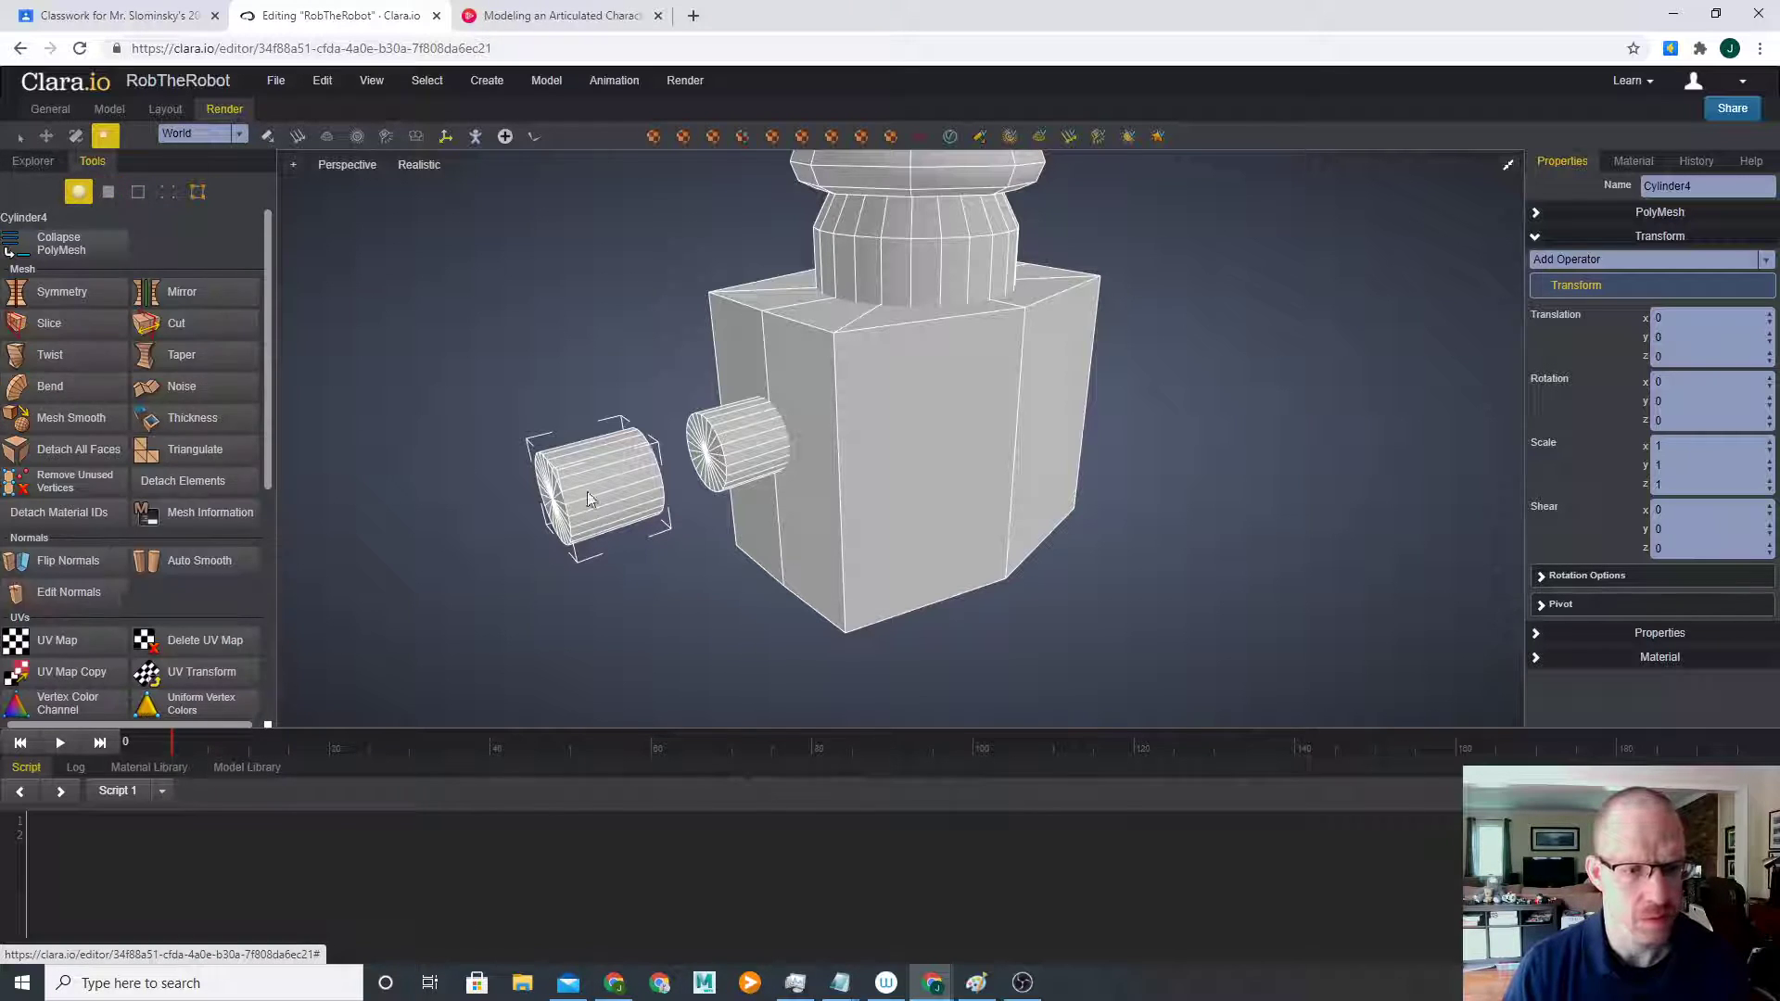
pyautogui.click(842, 417)
pyautogui.click(604, 525)
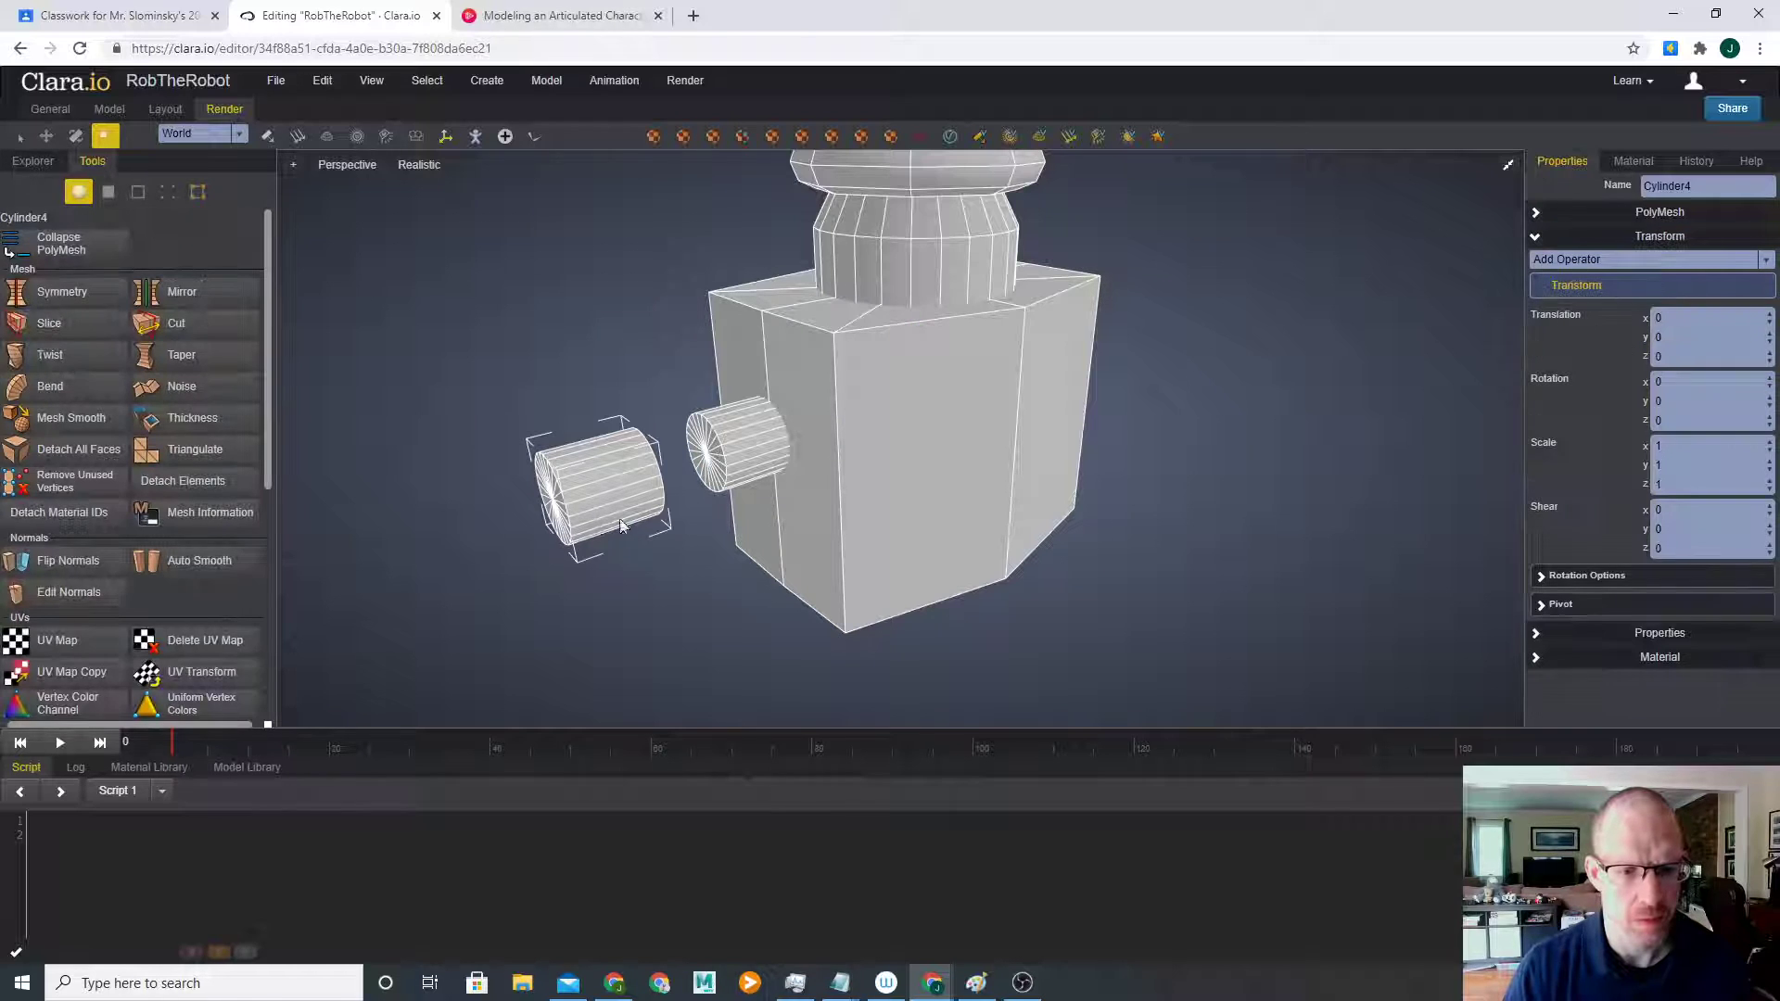
pyautogui.scroll(-3, 626, 501)
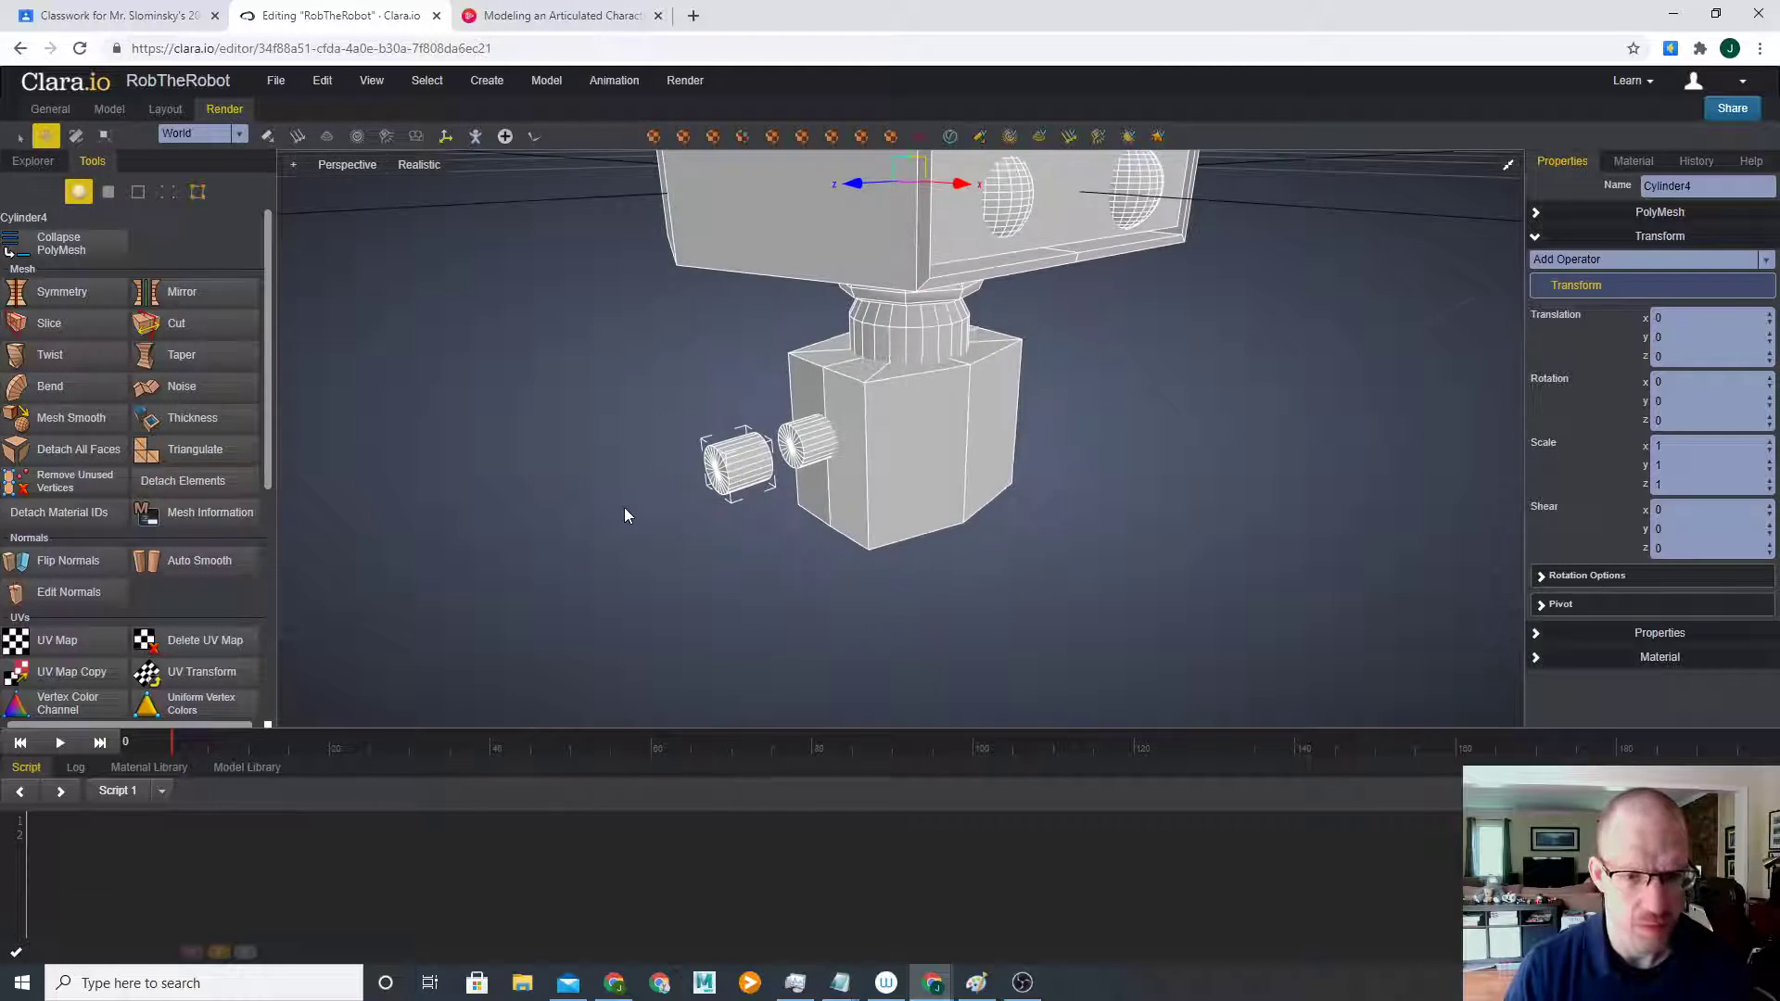
pyautogui.scroll(1, 644, 512)
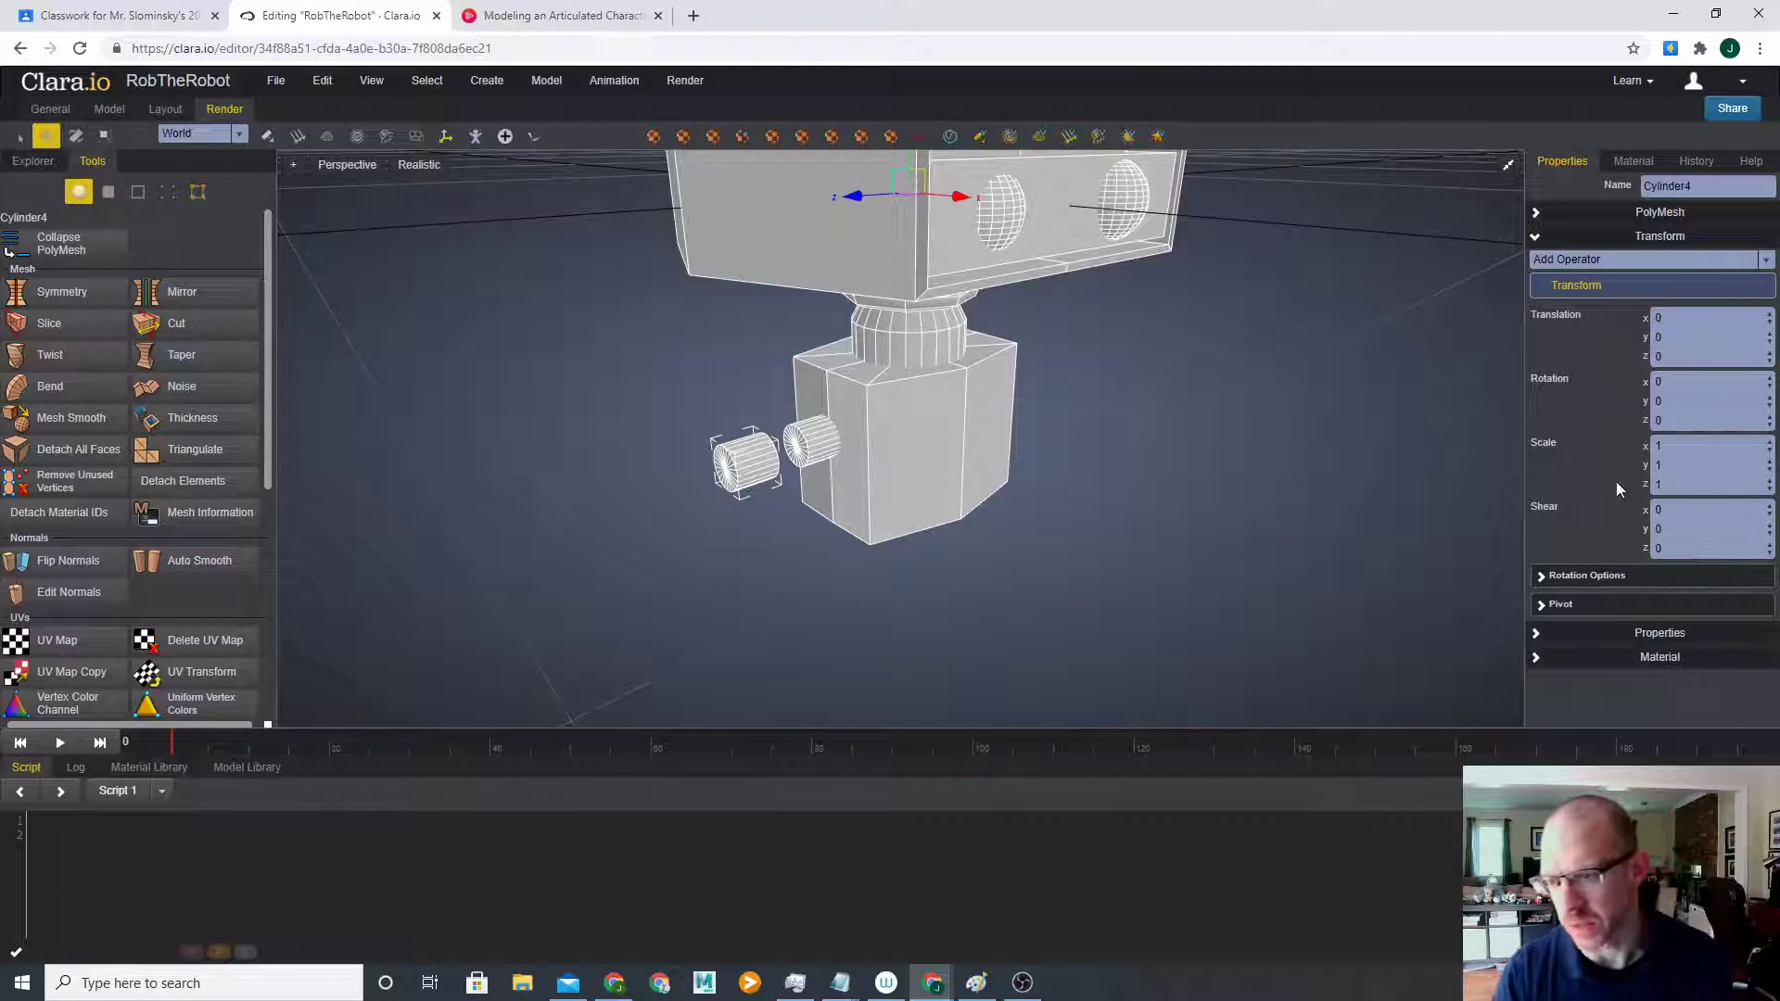
pyautogui.click(1605, 612)
pyautogui.scroll(-3, 1604, 619)
pyautogui.click(1581, 660)
pyautogui.scroll(2, 832, 555)
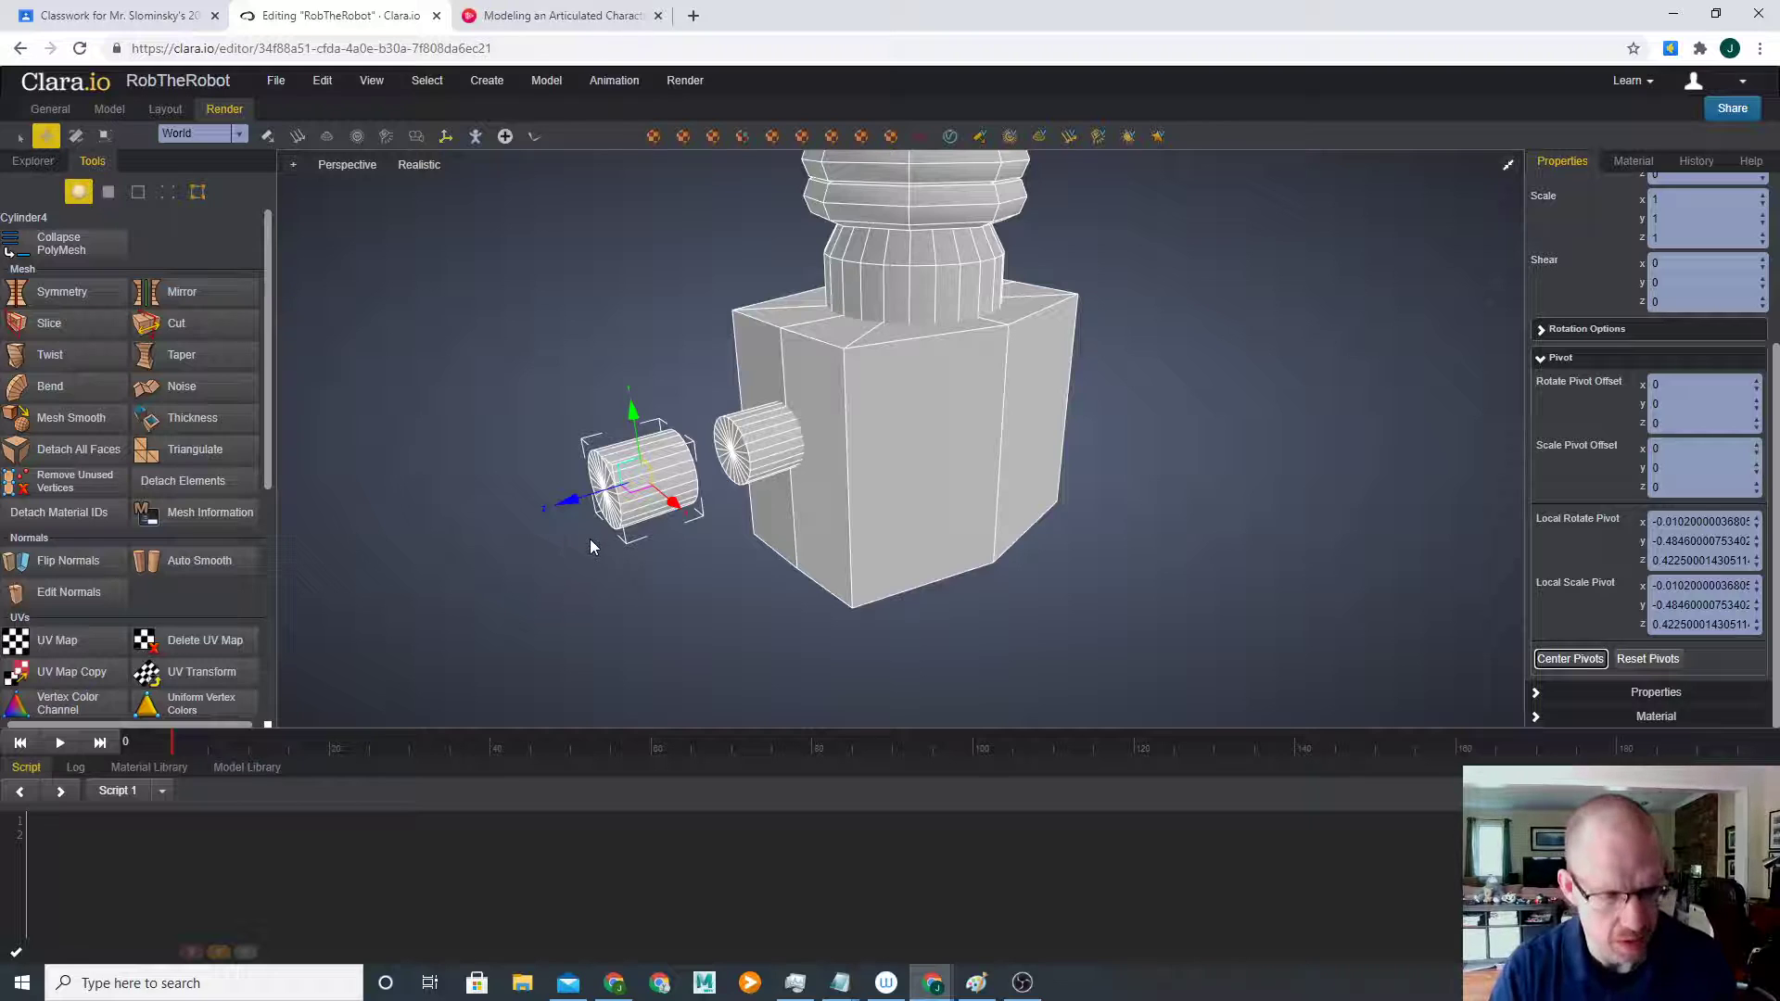
# - Try scaling the baked clone along Z and delete it
pyautogui.press('r')
pyautogui.moveTo(566, 502); pyautogui.dragTo(587, 498)
pyautogui.moveTo(741, 479); pyautogui.dragTo(755, 430)
pyautogui.press('Delete')
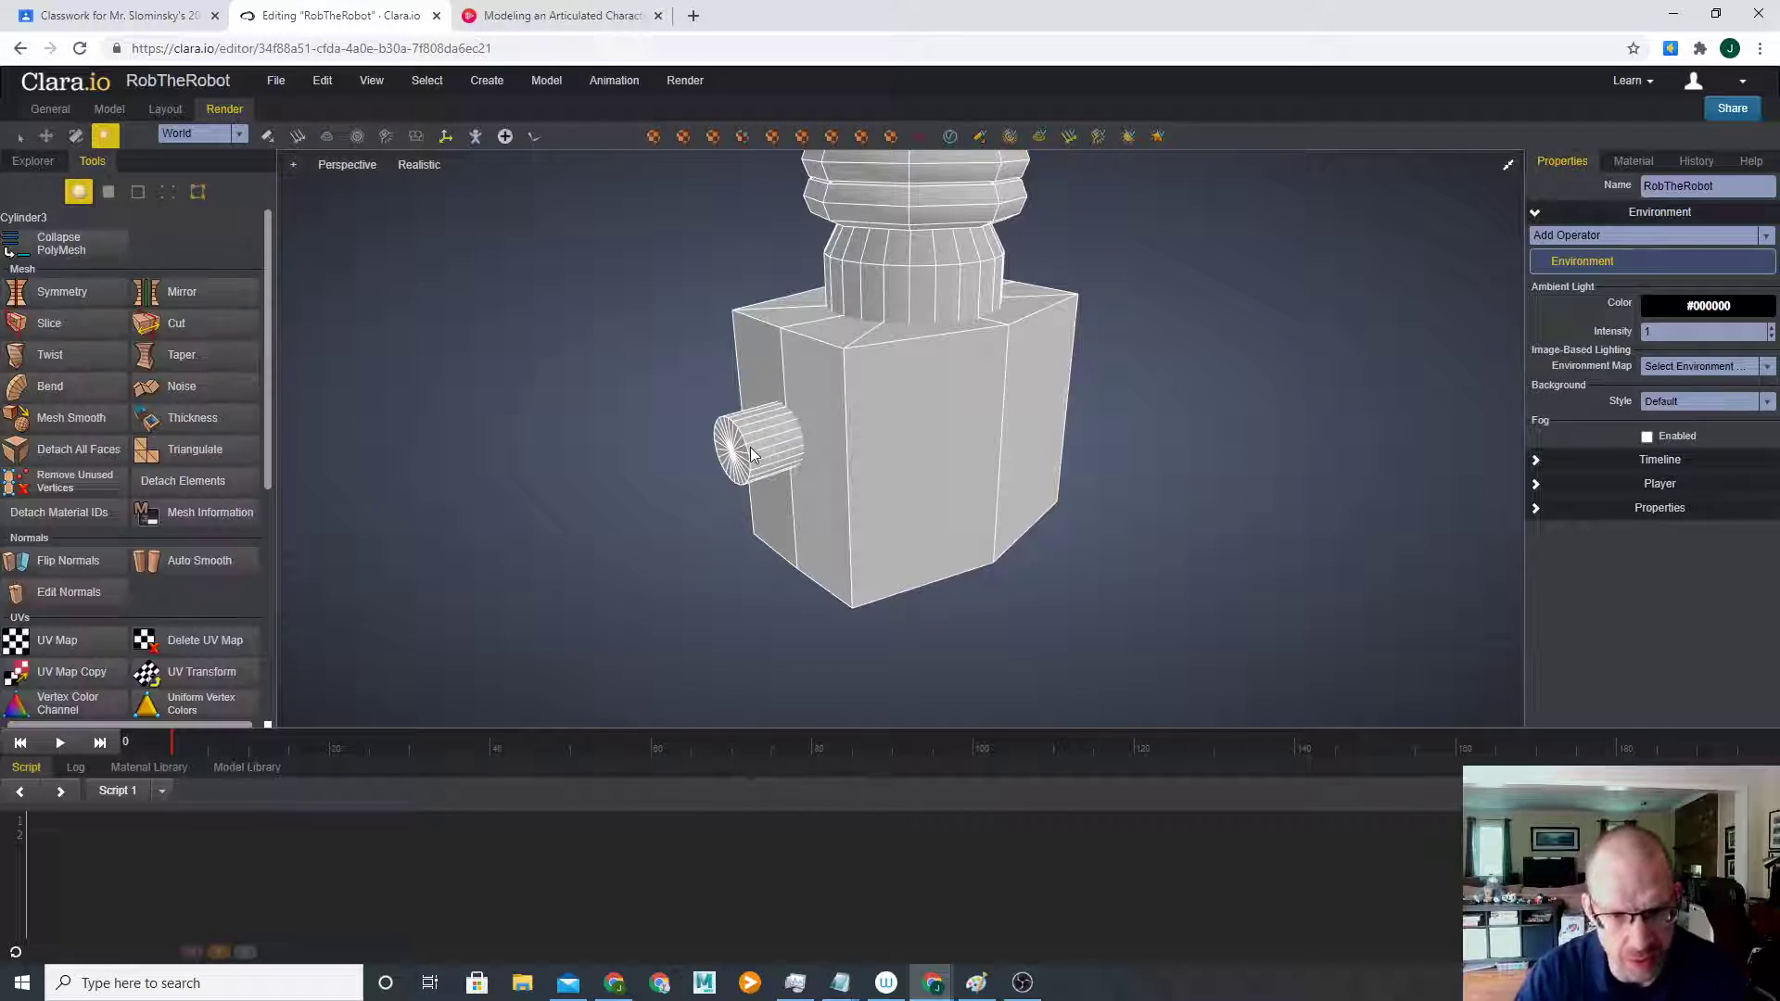
# - Clone the shoulder cylinder as a Copy and move the copy outward along Z to about 0.46
pyautogui.click(749, 446)
pyautogui.click(320, 81)
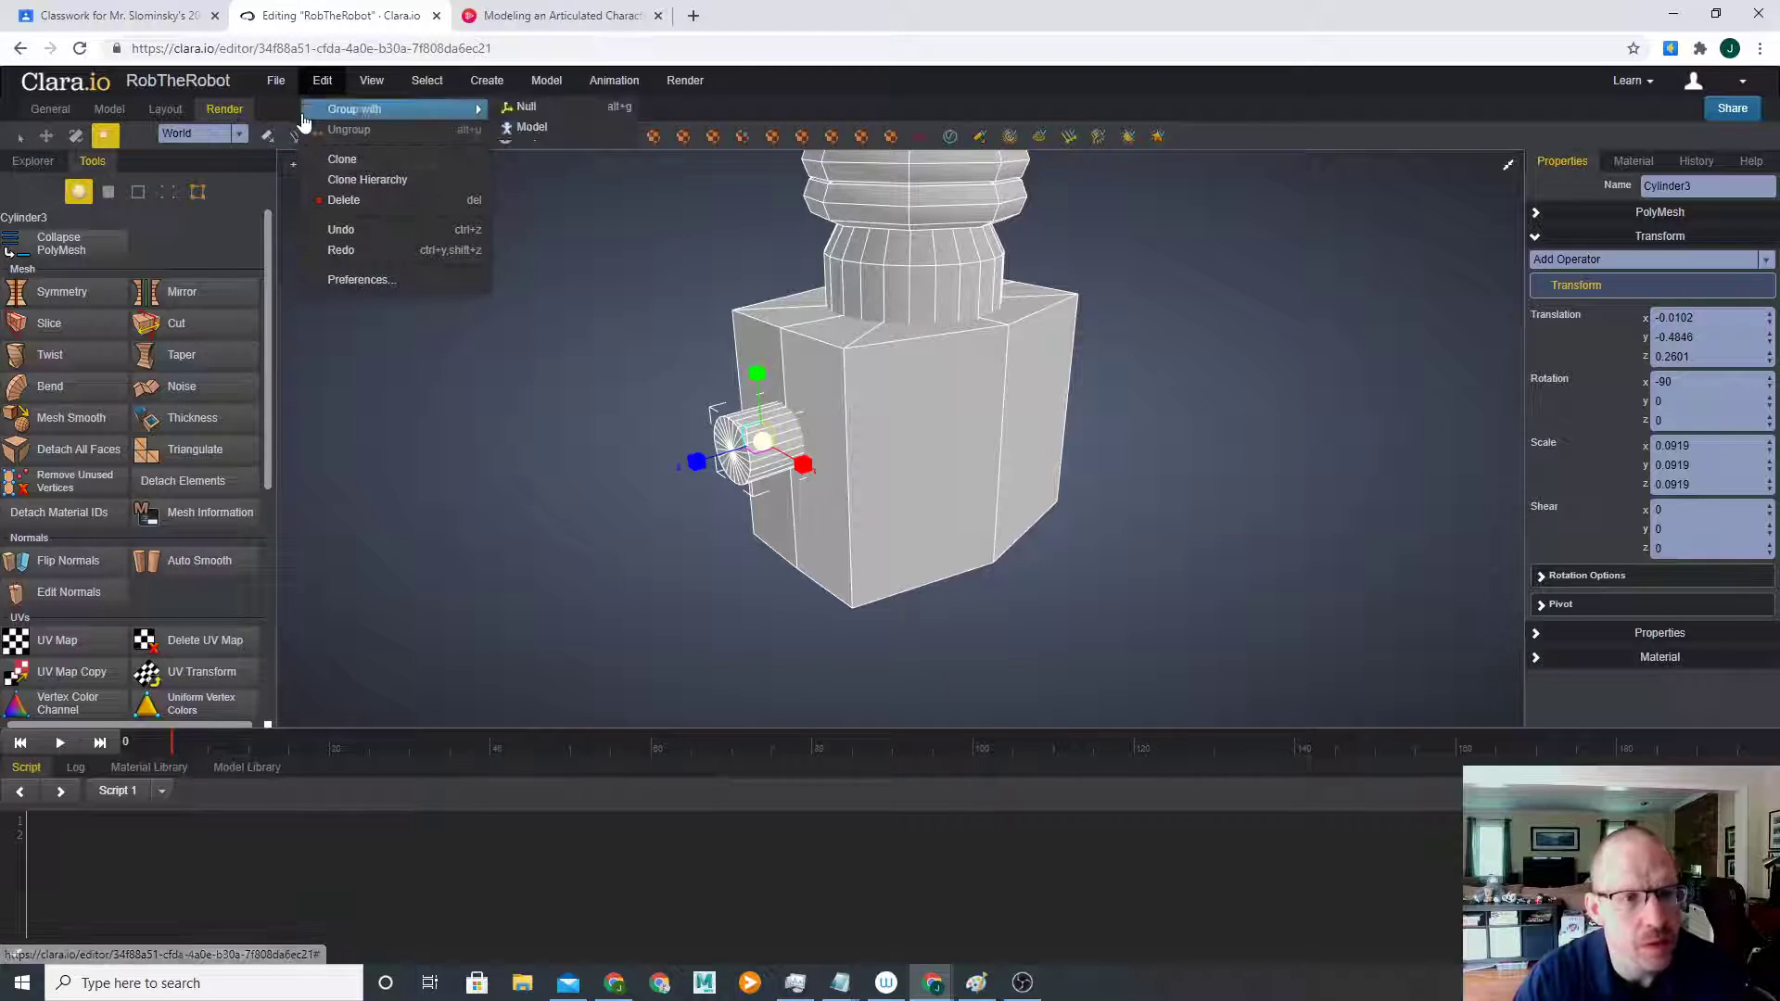
pyautogui.click(353, 159)
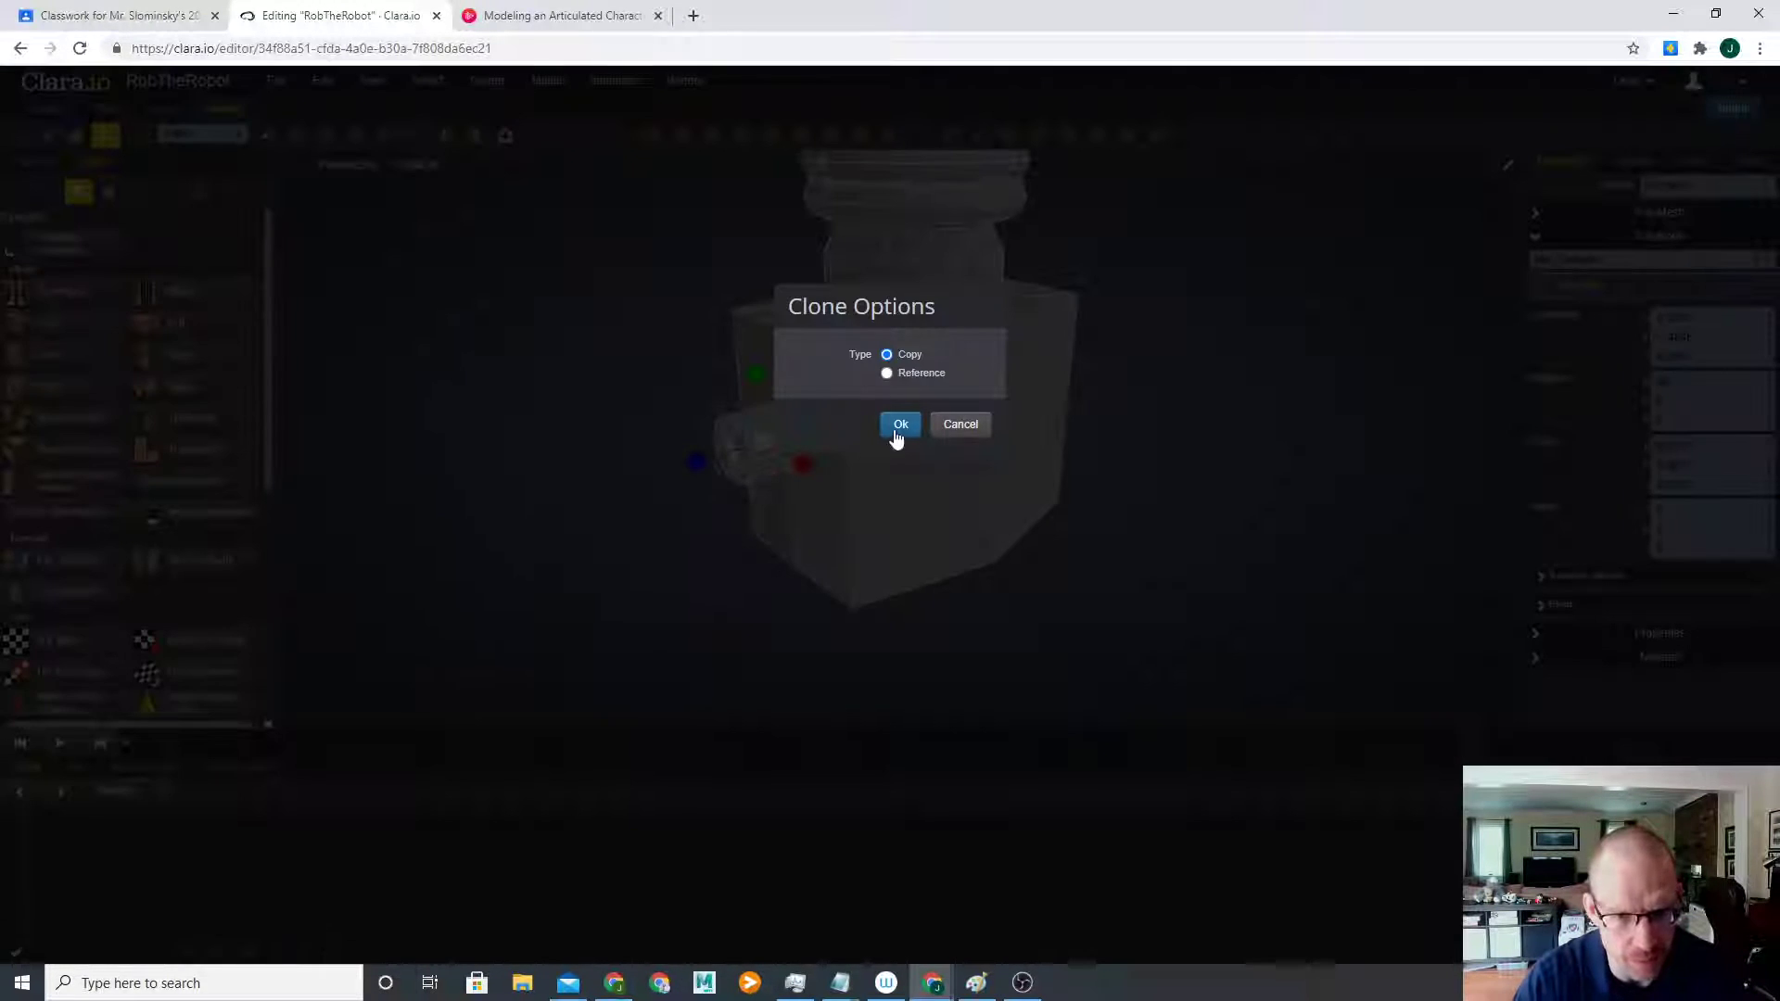
pyautogui.click(897, 434)
pyautogui.press('w')
pyautogui.moveTo(709, 459); pyautogui.dragTo(547, 515)
pyautogui.press('r')
pyautogui.scroll(1, 589, 567)
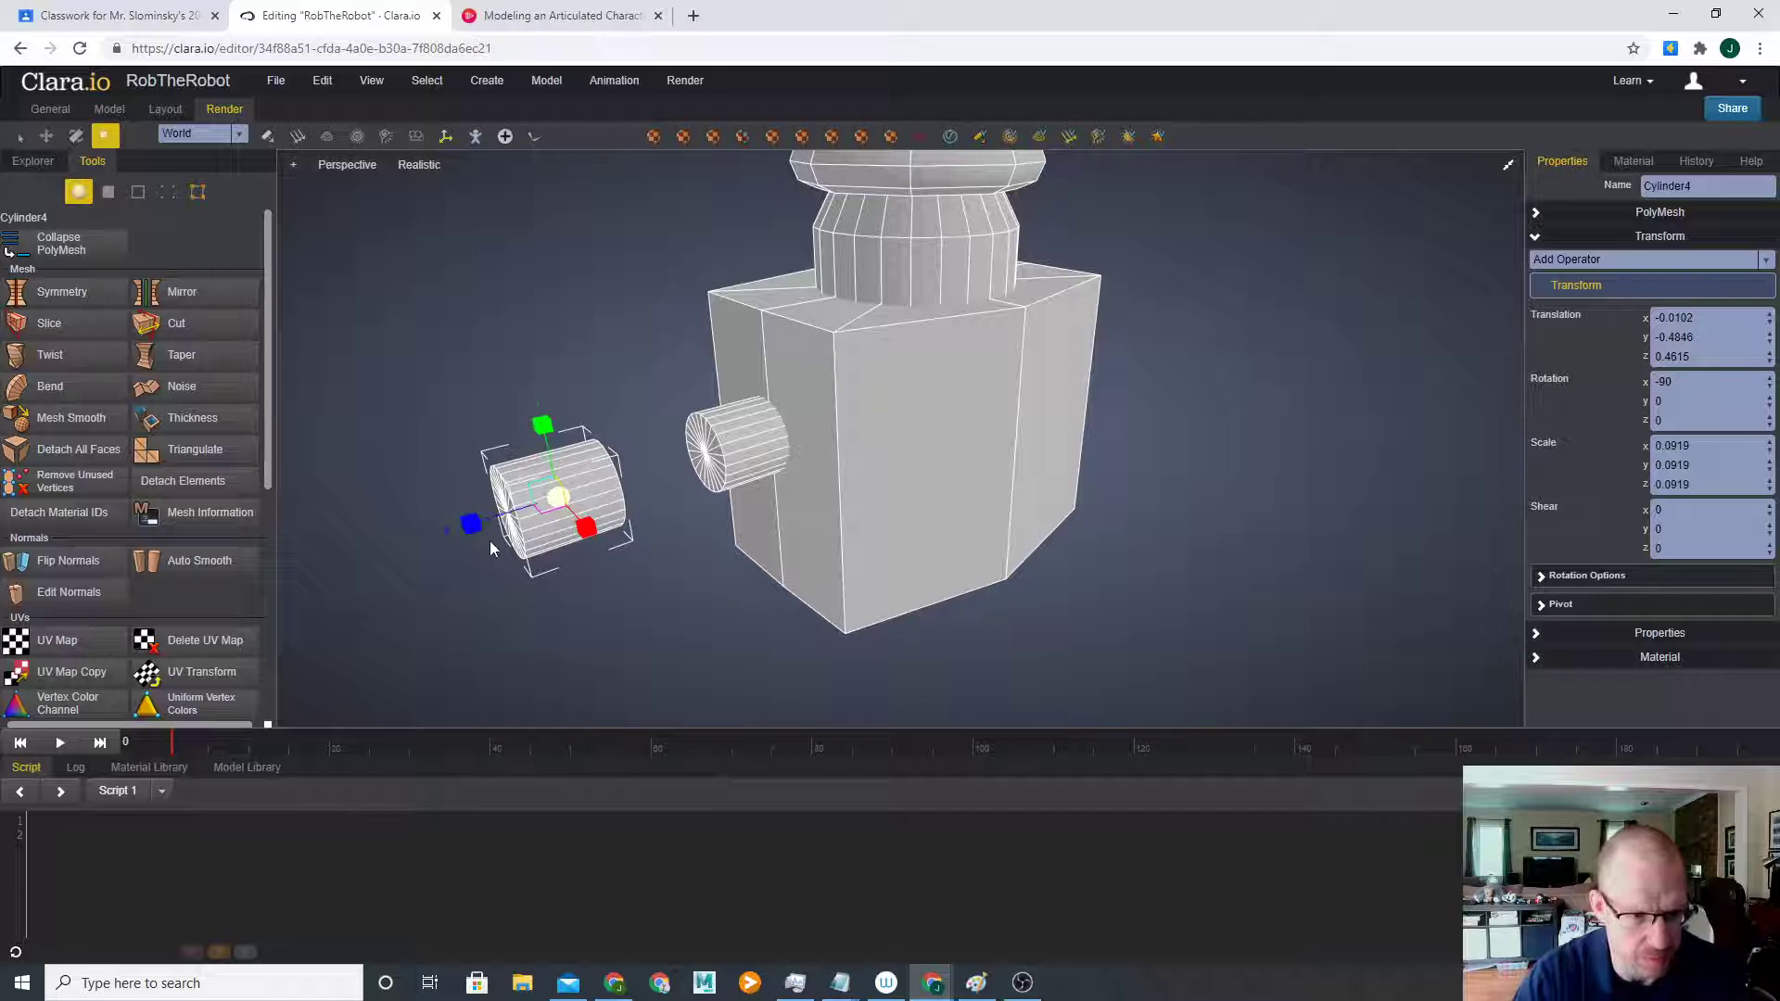
# - Bake the copied cylinder's translation, rotation and scale with Center Pivots enabled
pyautogui.click(541, 80)
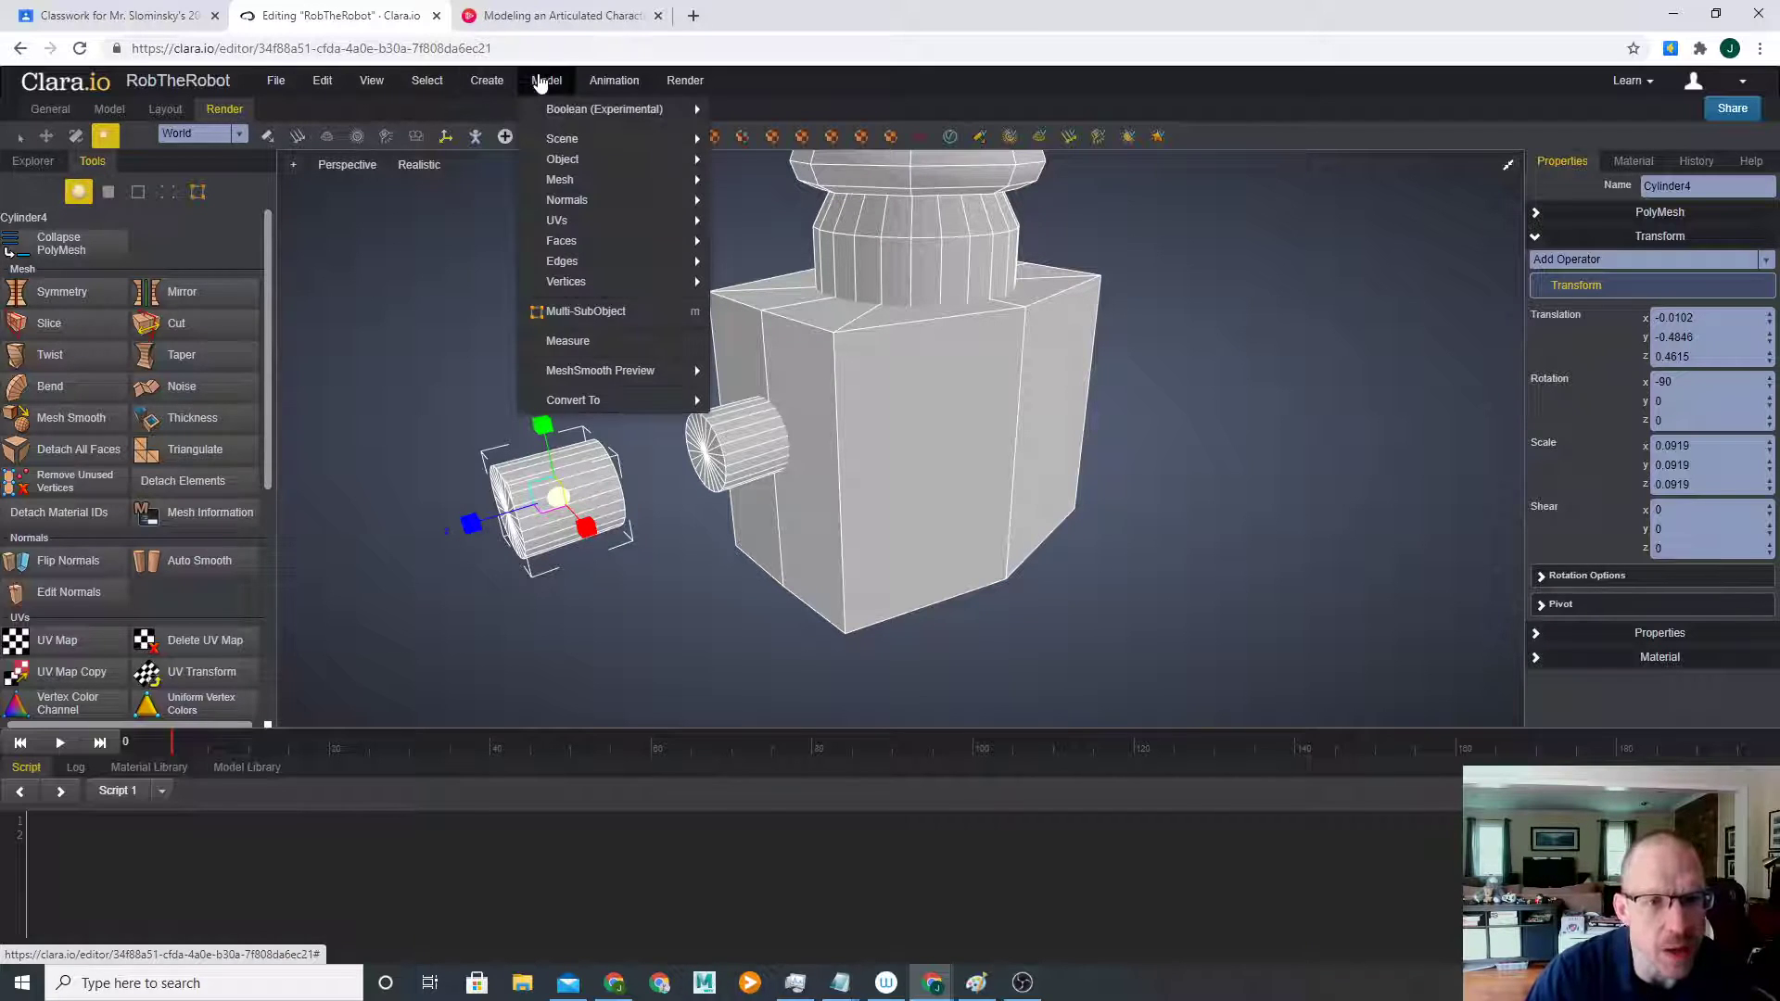
pyautogui.moveTo(601, 119)
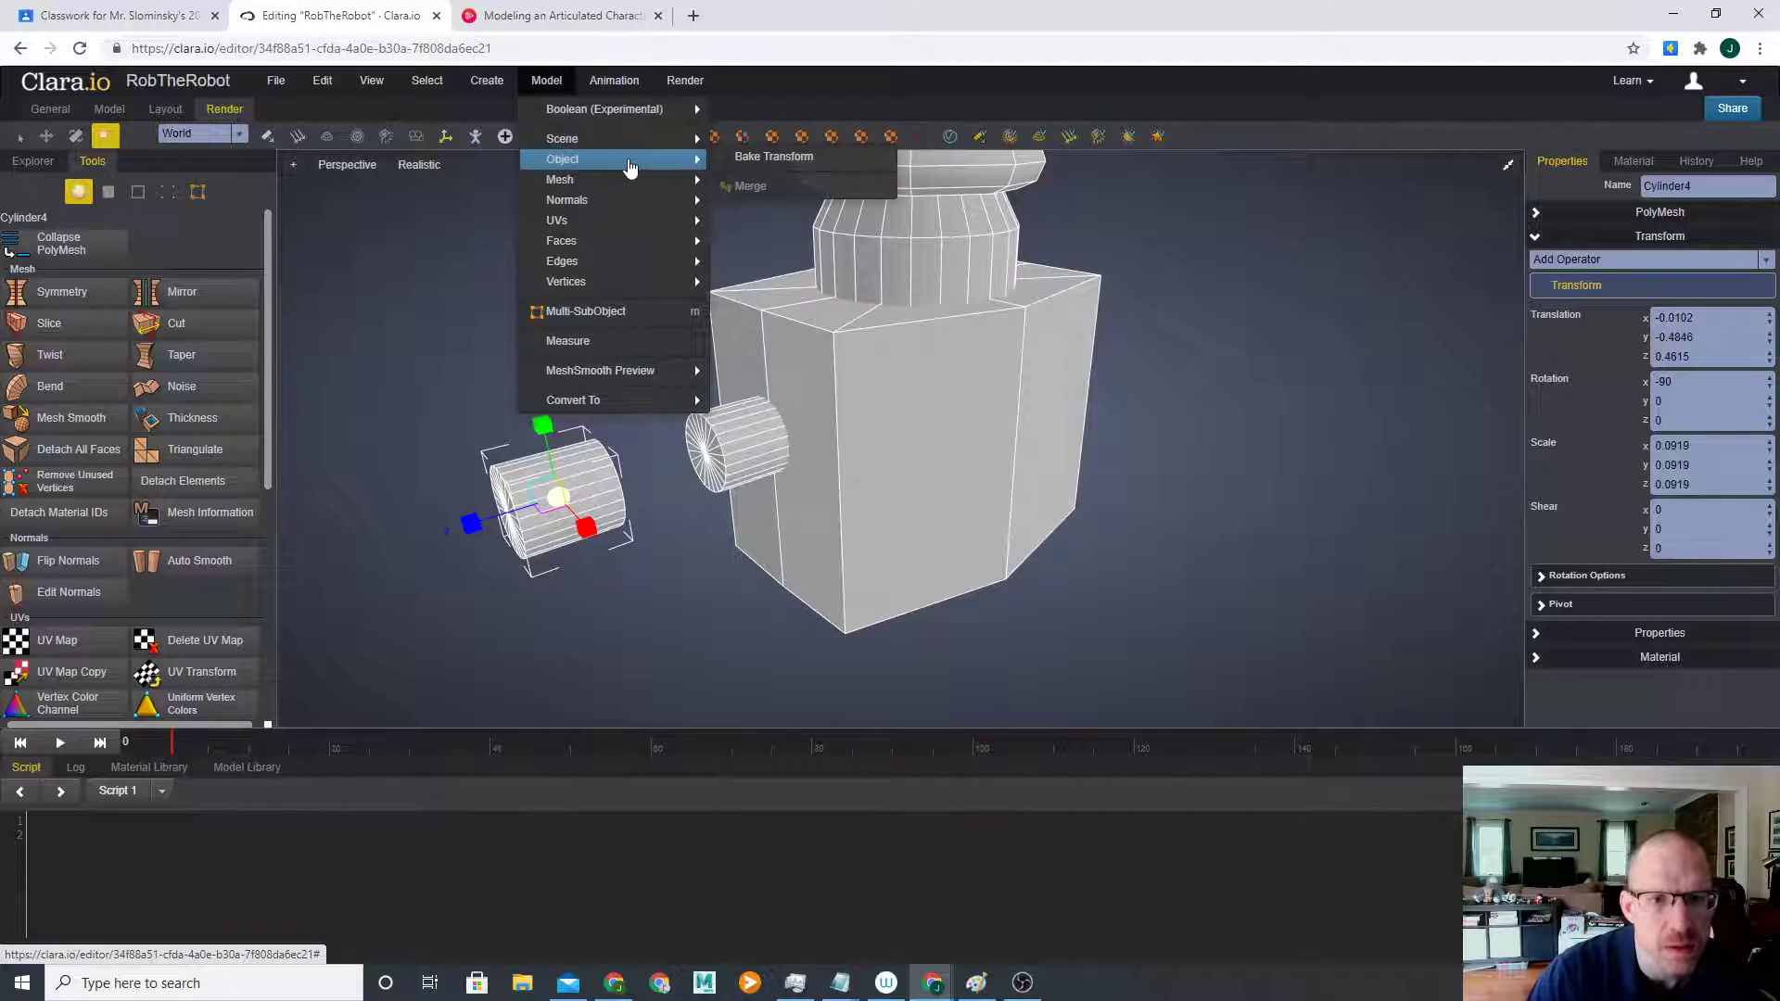
pyautogui.click(733, 163)
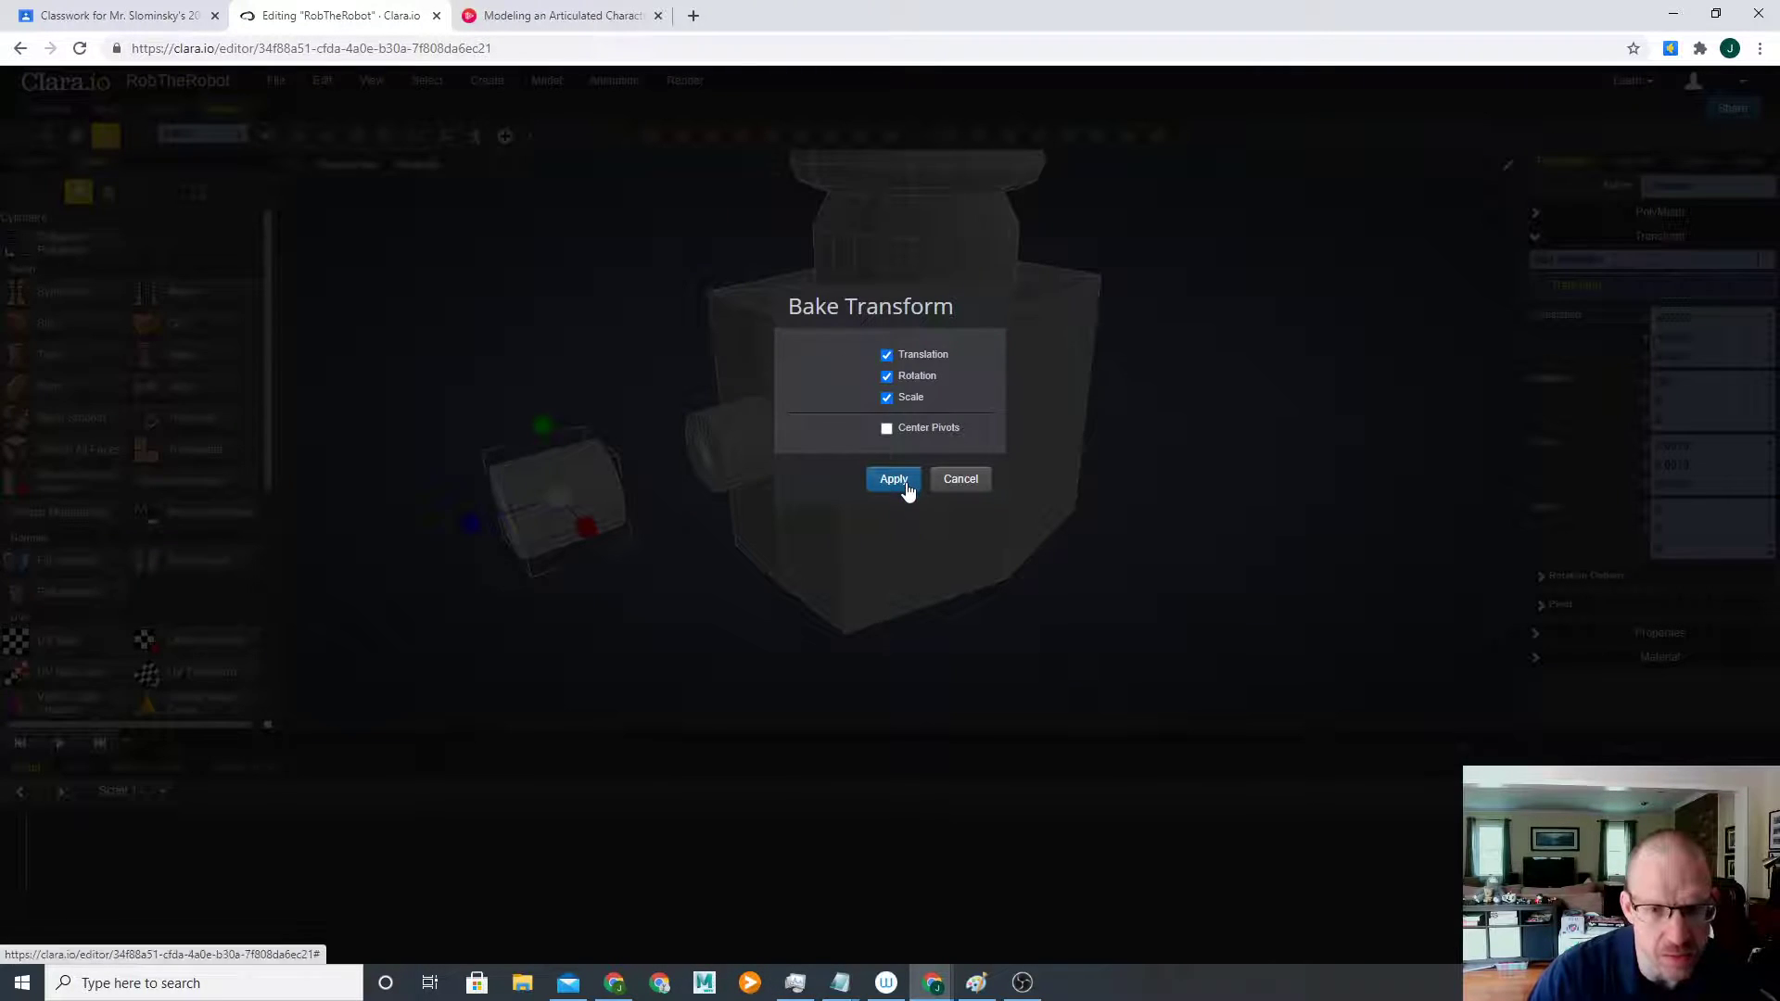
pyautogui.click(896, 431)
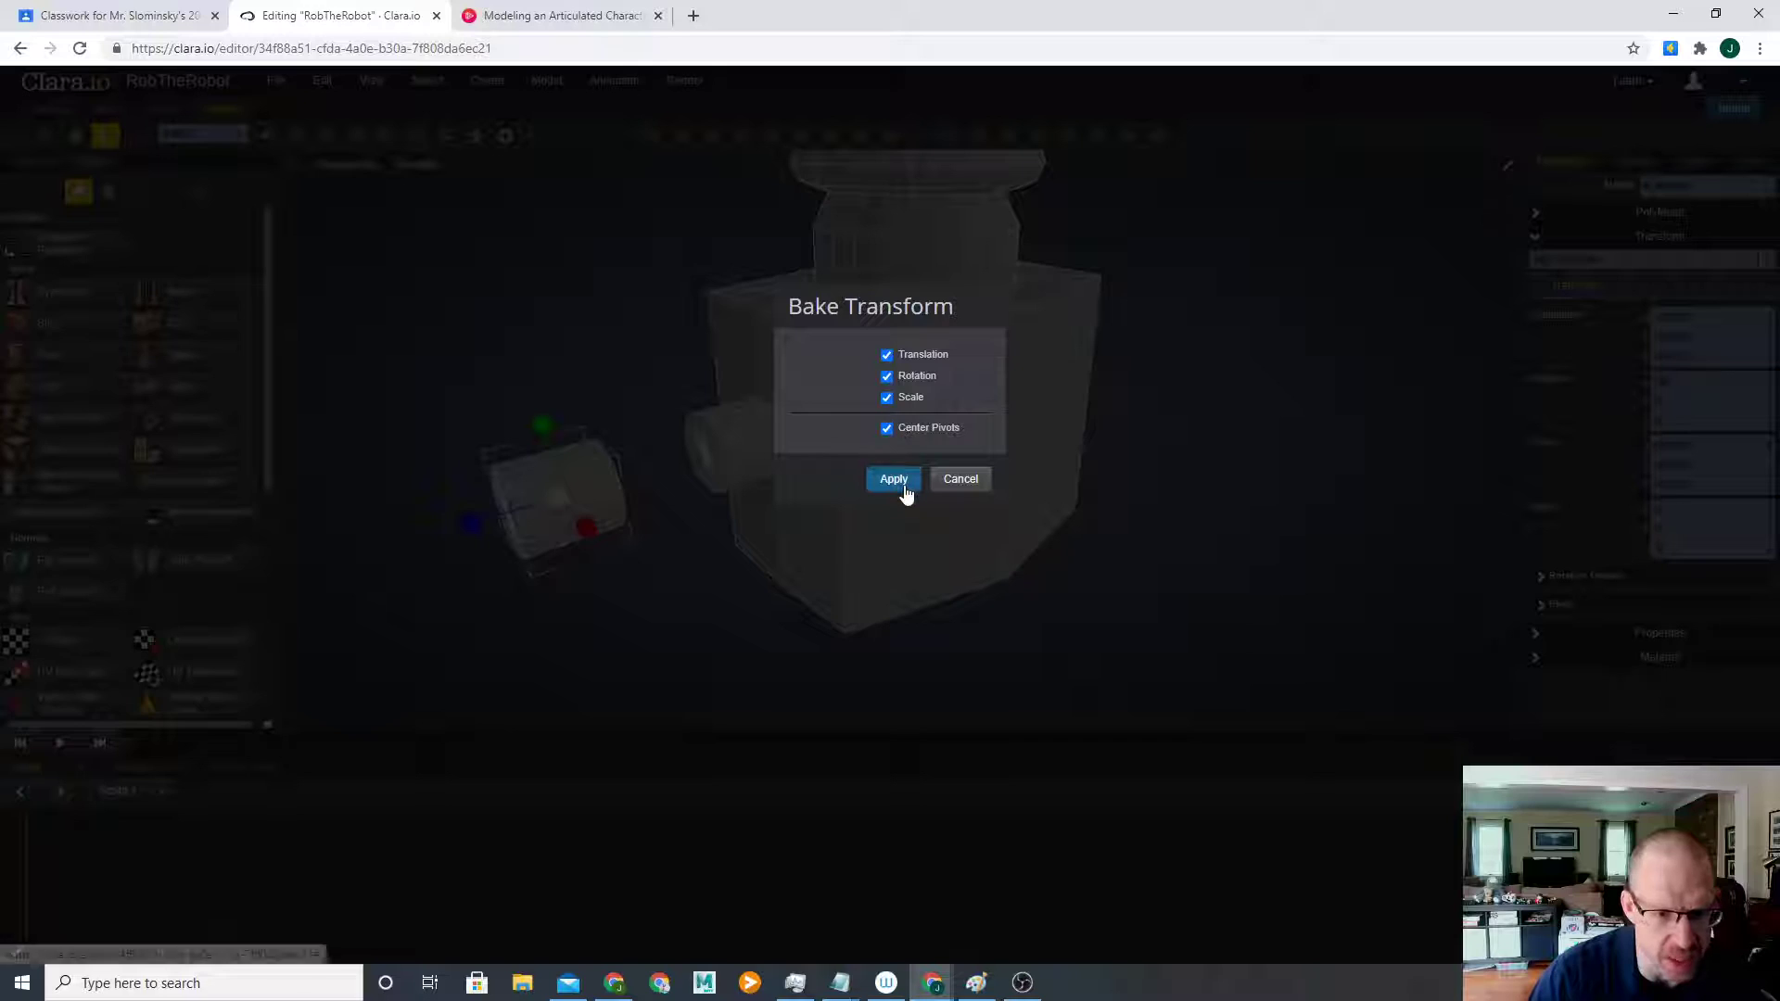
pyautogui.click(896, 481)
# - Scale the copied cylinder to about 1.45 in X and Y and 0.81 in Z
pyautogui.moveTo(805, 440); pyautogui.dragTo(616, 525)
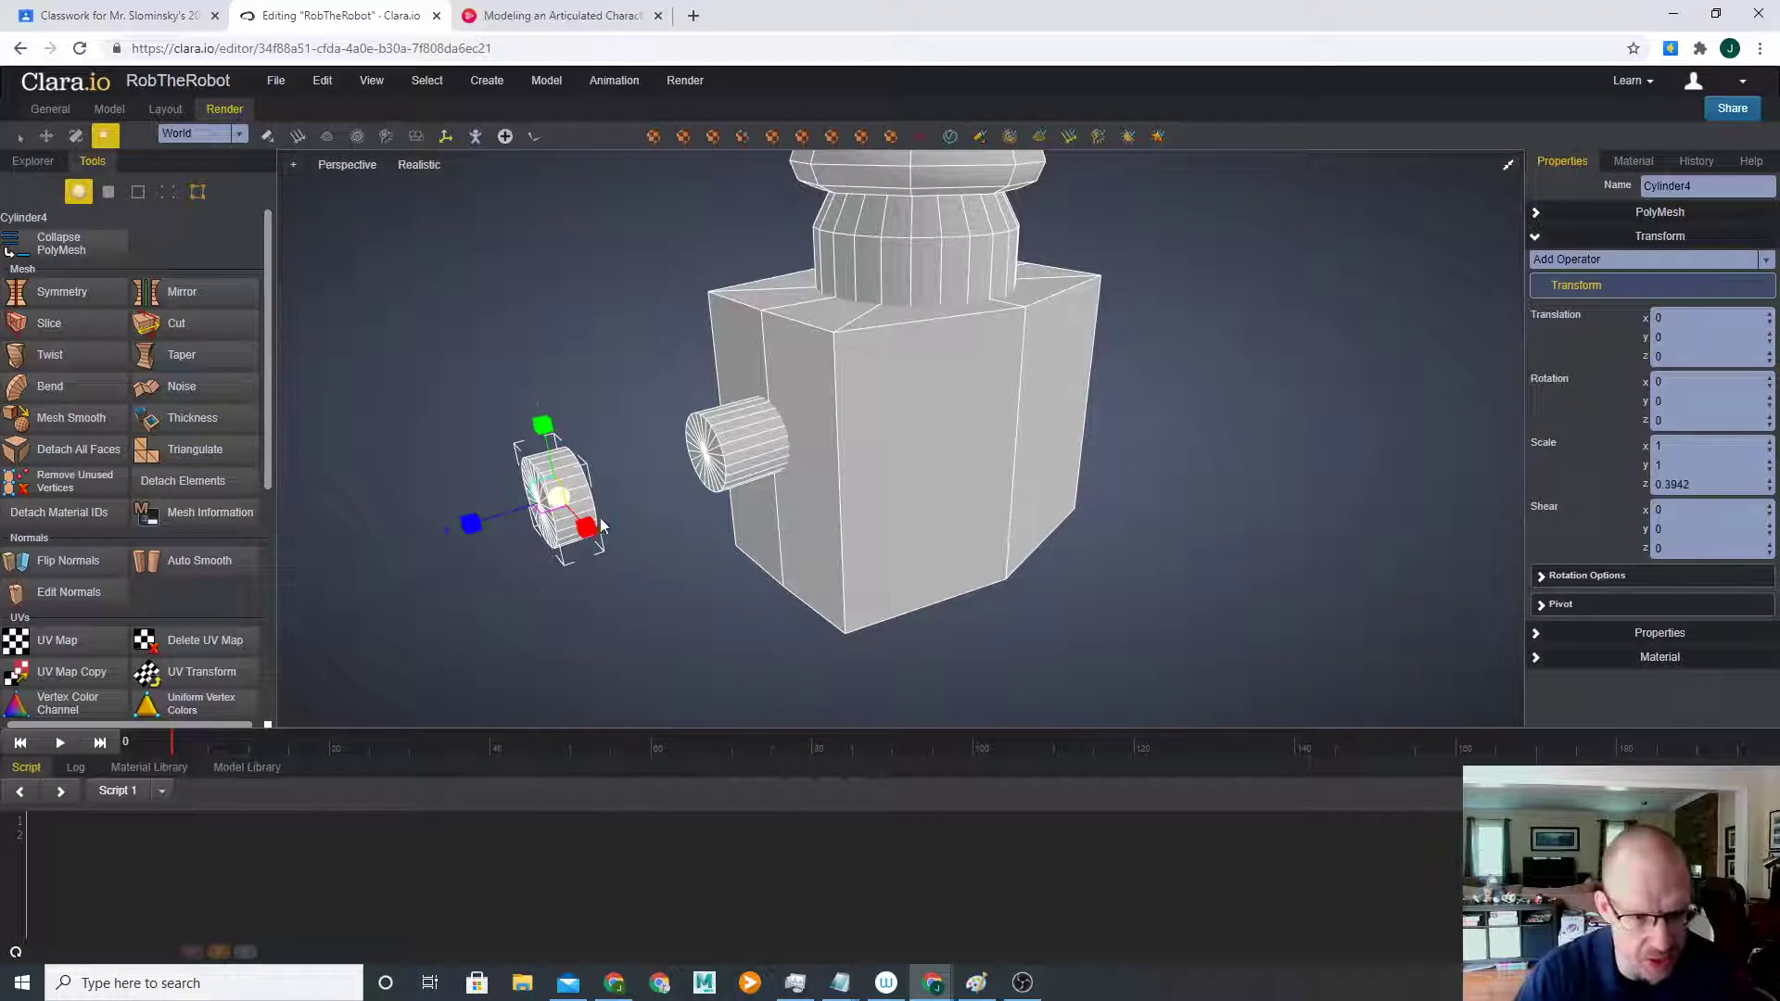
pyautogui.scroll(2, 614, 524)
pyautogui.moveTo(614, 524); pyautogui.dragTo(605, 537, button='right')
pyautogui.scroll(-2, 595, 541)
pyautogui.moveTo(545, 526); pyautogui.dragTo(88, 475)
pyautogui.scroll(1, 627, 525)
pyautogui.moveTo(597, 491); pyautogui.dragTo(99, 546)
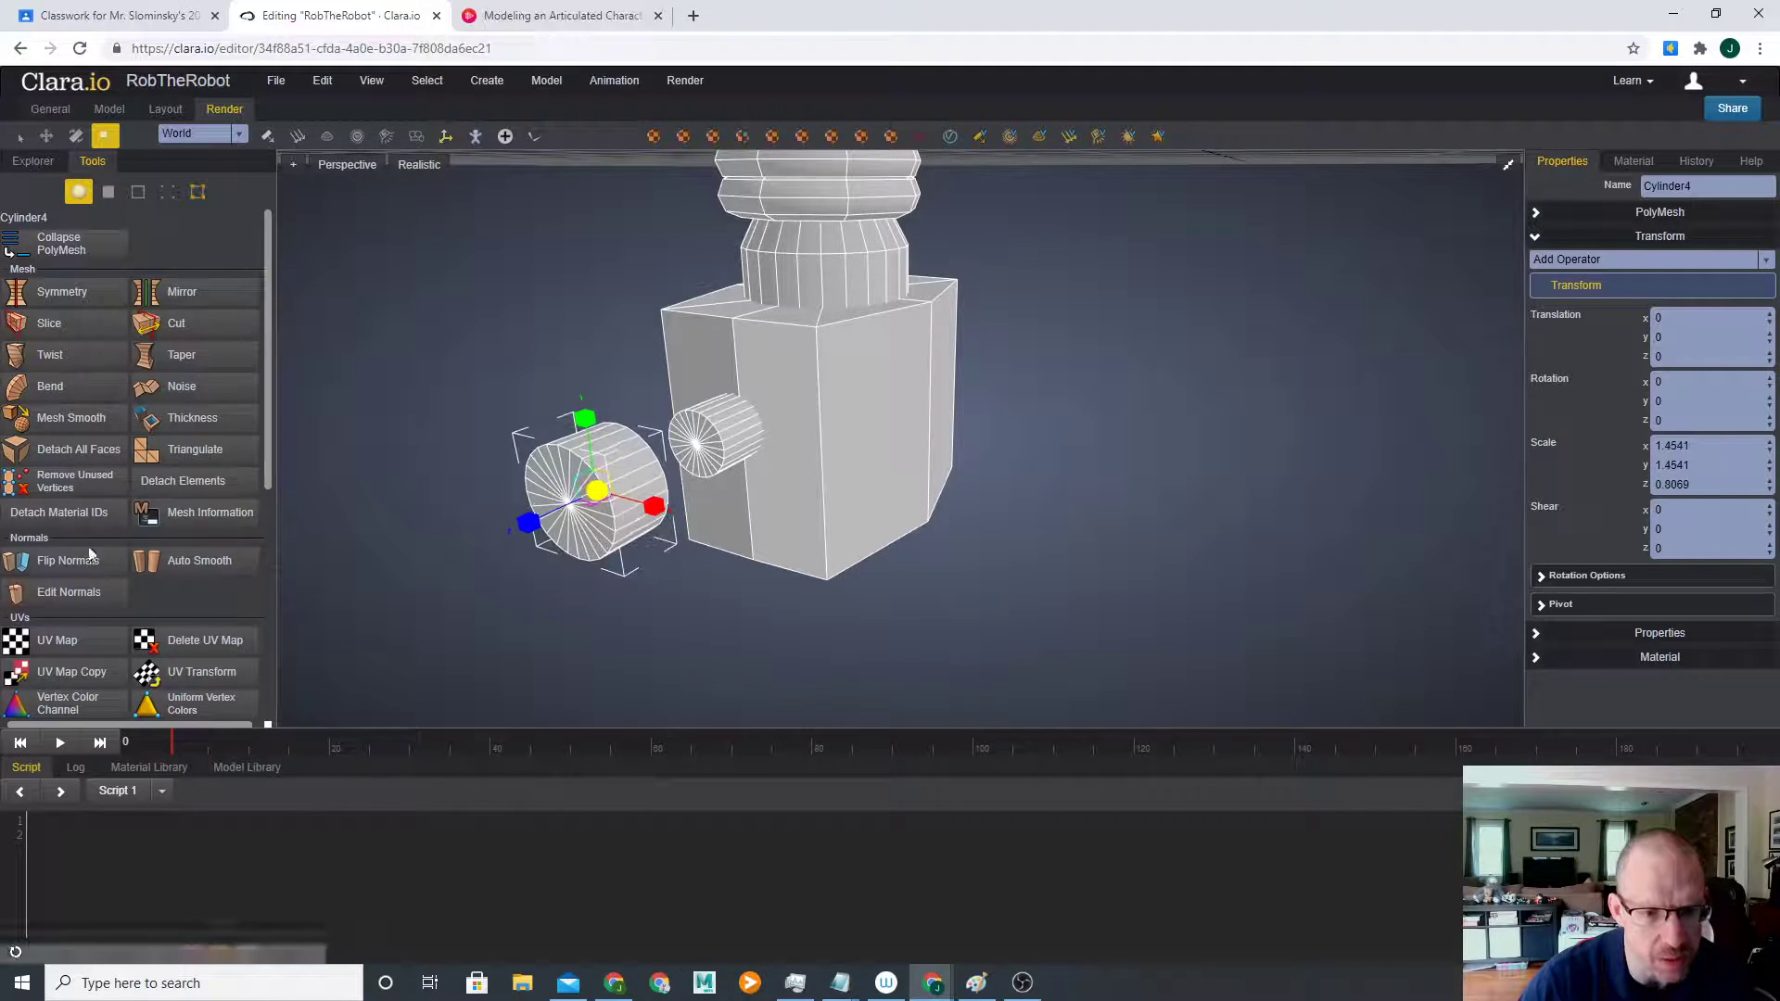
# - Shape the copied cylinder into a wide, thin disc by scaling it to about 1.87 in X and Y and 0.378 in Z
pyautogui.moveTo(542, 566); pyautogui.dragTo(470, 595, button='right')
pyautogui.moveTo(620, 525)
pyautogui.mouseDown()
pyautogui.moveTo(488, 500)
pyautogui.moveTo(639, 543)
pyautogui.mouseUp()
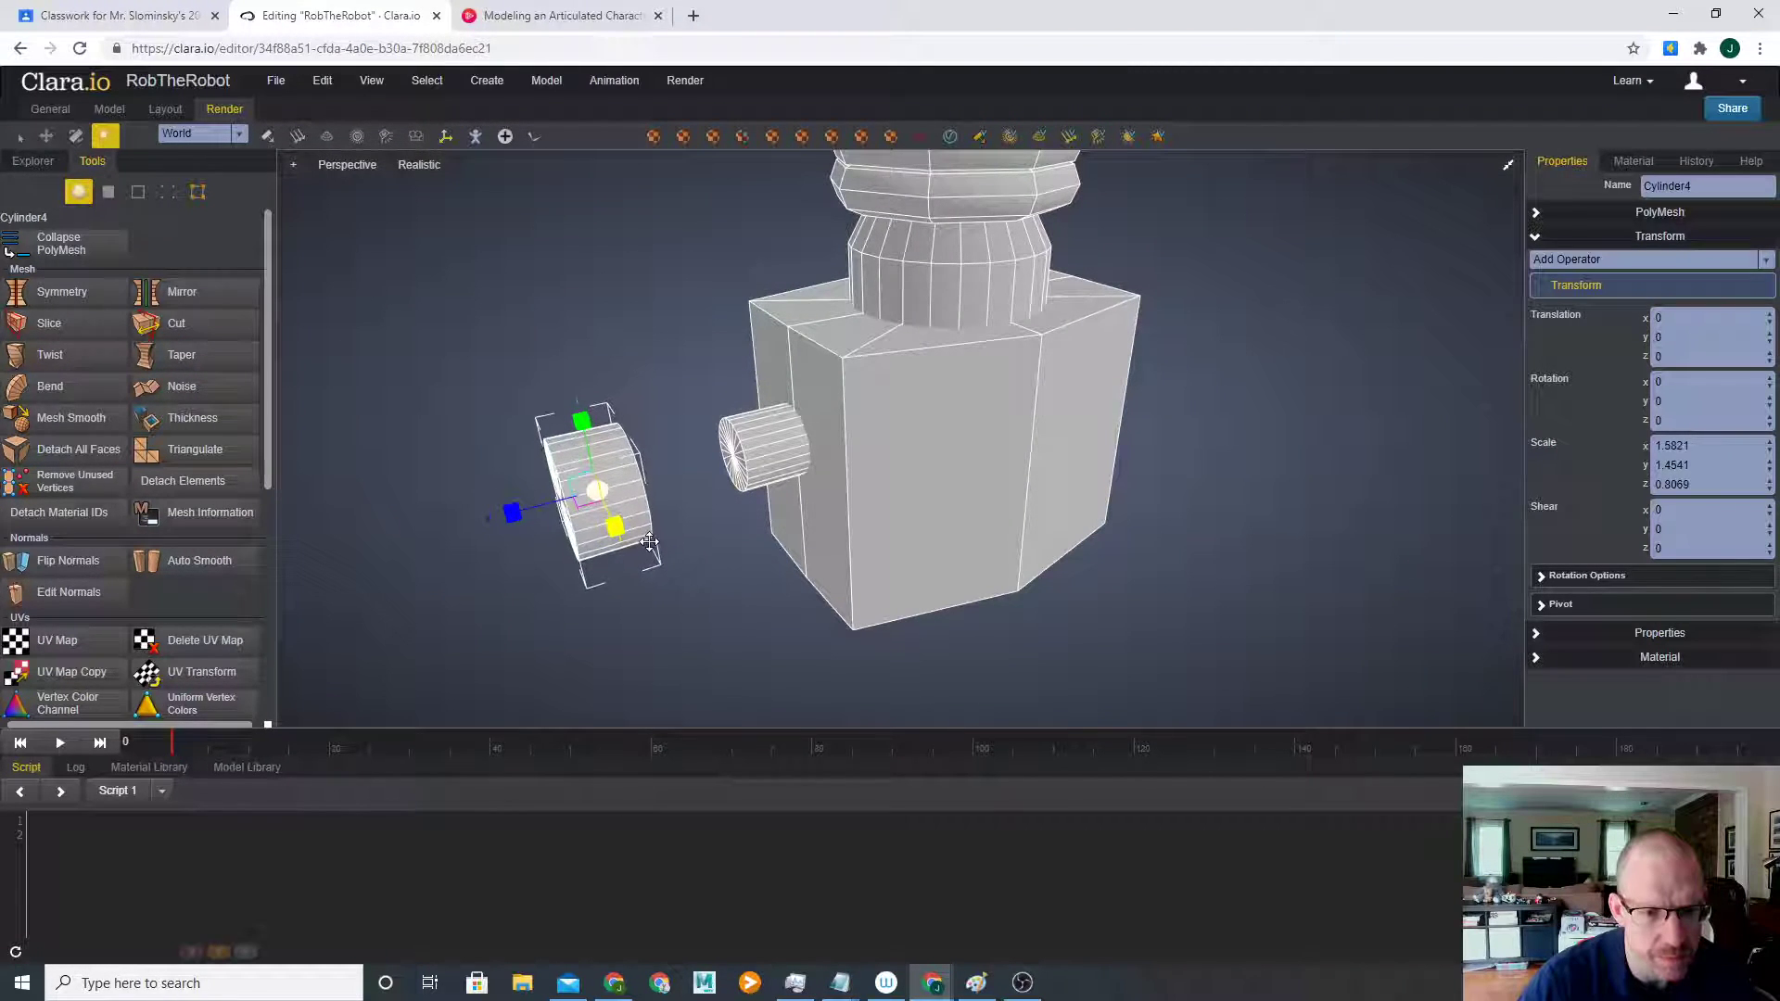
pyautogui.moveTo(483, 603); pyautogui.dragTo(617, 625, button='right')
pyautogui.doubleClick(597, 493)
pyautogui.moveTo(598, 494); pyautogui.dragTo(1427, 509)
pyautogui.moveTo(890, 564); pyautogui.dragTo(770, 573, button='right')
pyautogui.moveTo(517, 513); pyautogui.dragTo(1219, 432)
pyautogui.moveTo(560, 528); pyautogui.dragTo(521, 525, button='right')
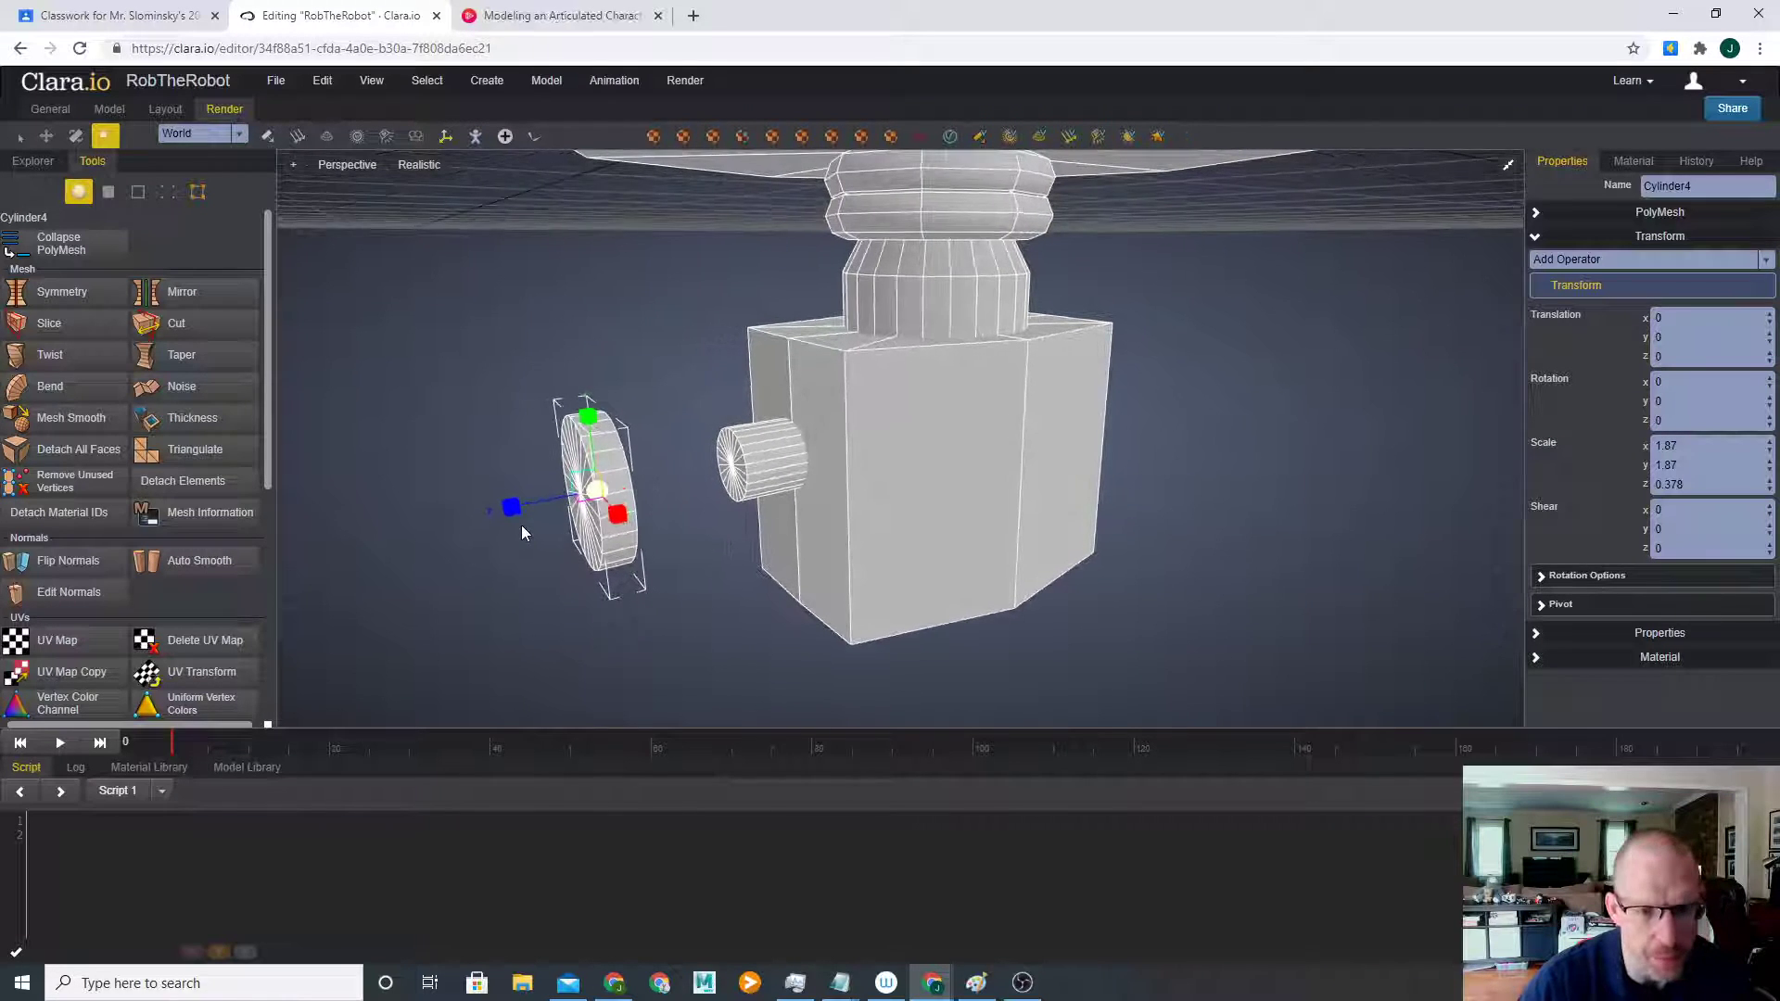
# - Move the disc inward along Z to about -0.1435 so it caps the outer end of the shoulder cylinder
pyautogui.press('w')
pyautogui.moveTo(510, 504); pyautogui.dragTo(635, 497)
pyautogui.moveTo(607, 501)
pyautogui.mouseDown(button='right')
pyautogui.moveTo(536, 496)
pyautogui.moveTo(580, 504)
pyautogui.mouseUp(button='right')
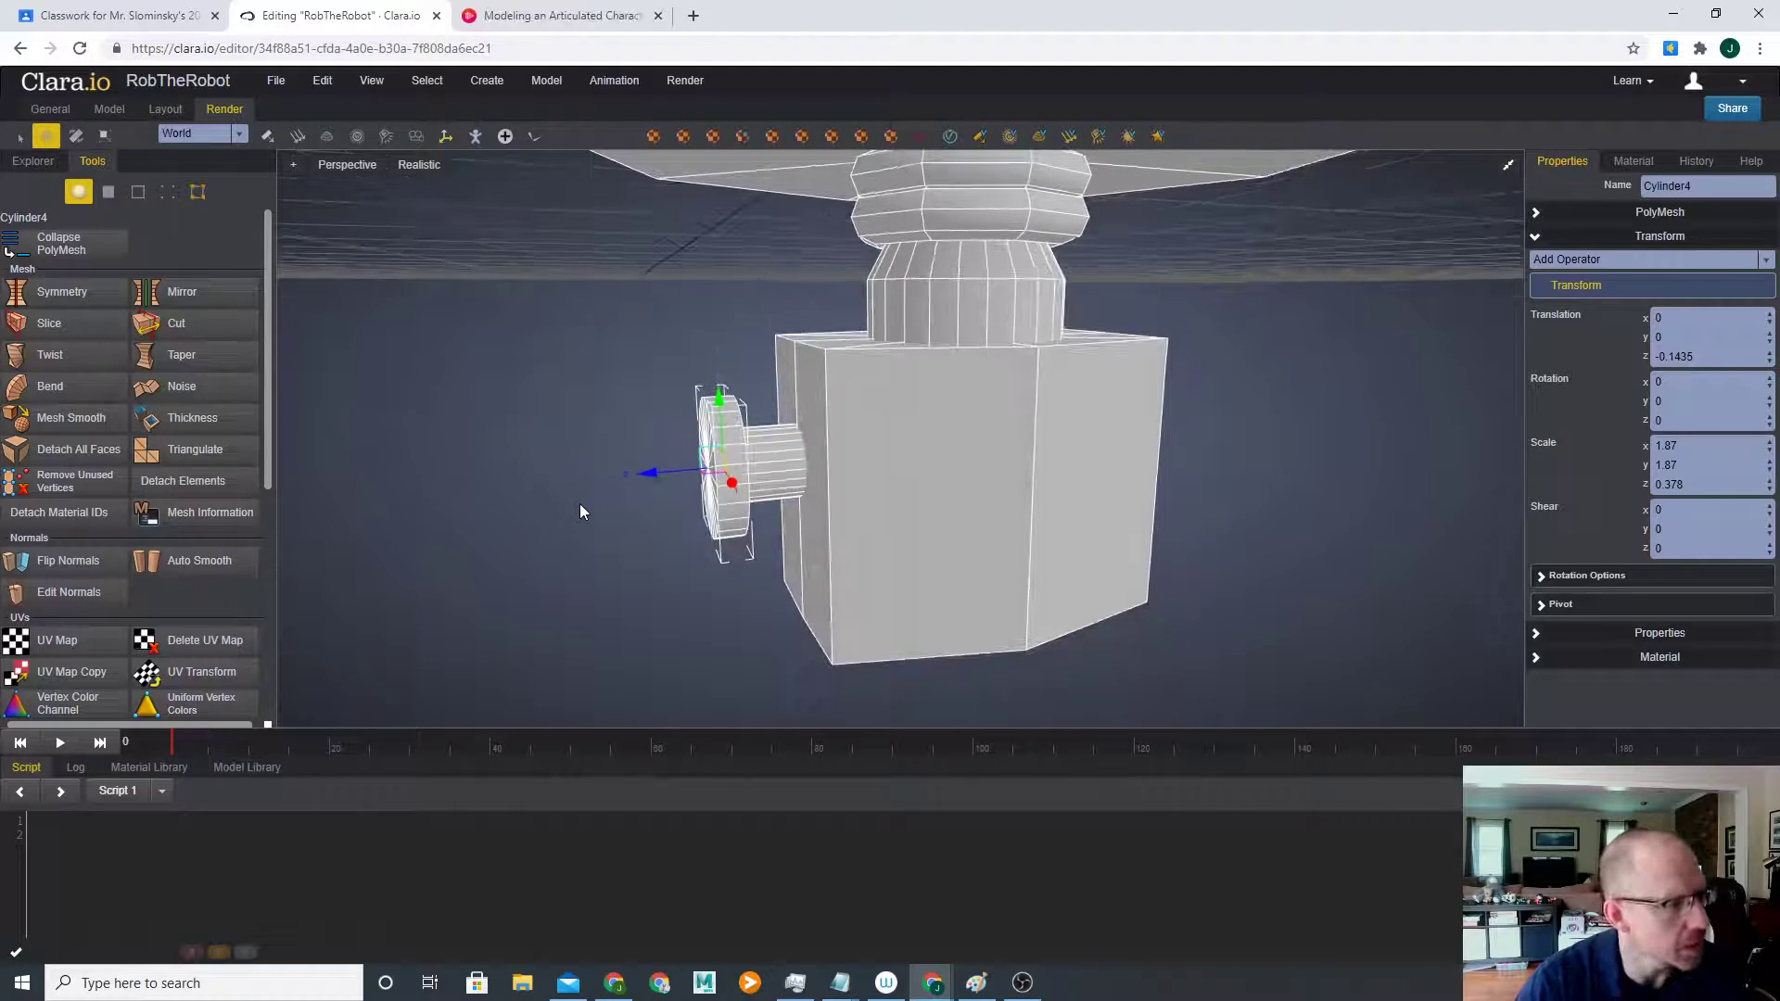
pyautogui.scroll(1, 612, 545)
pyautogui.press('r')
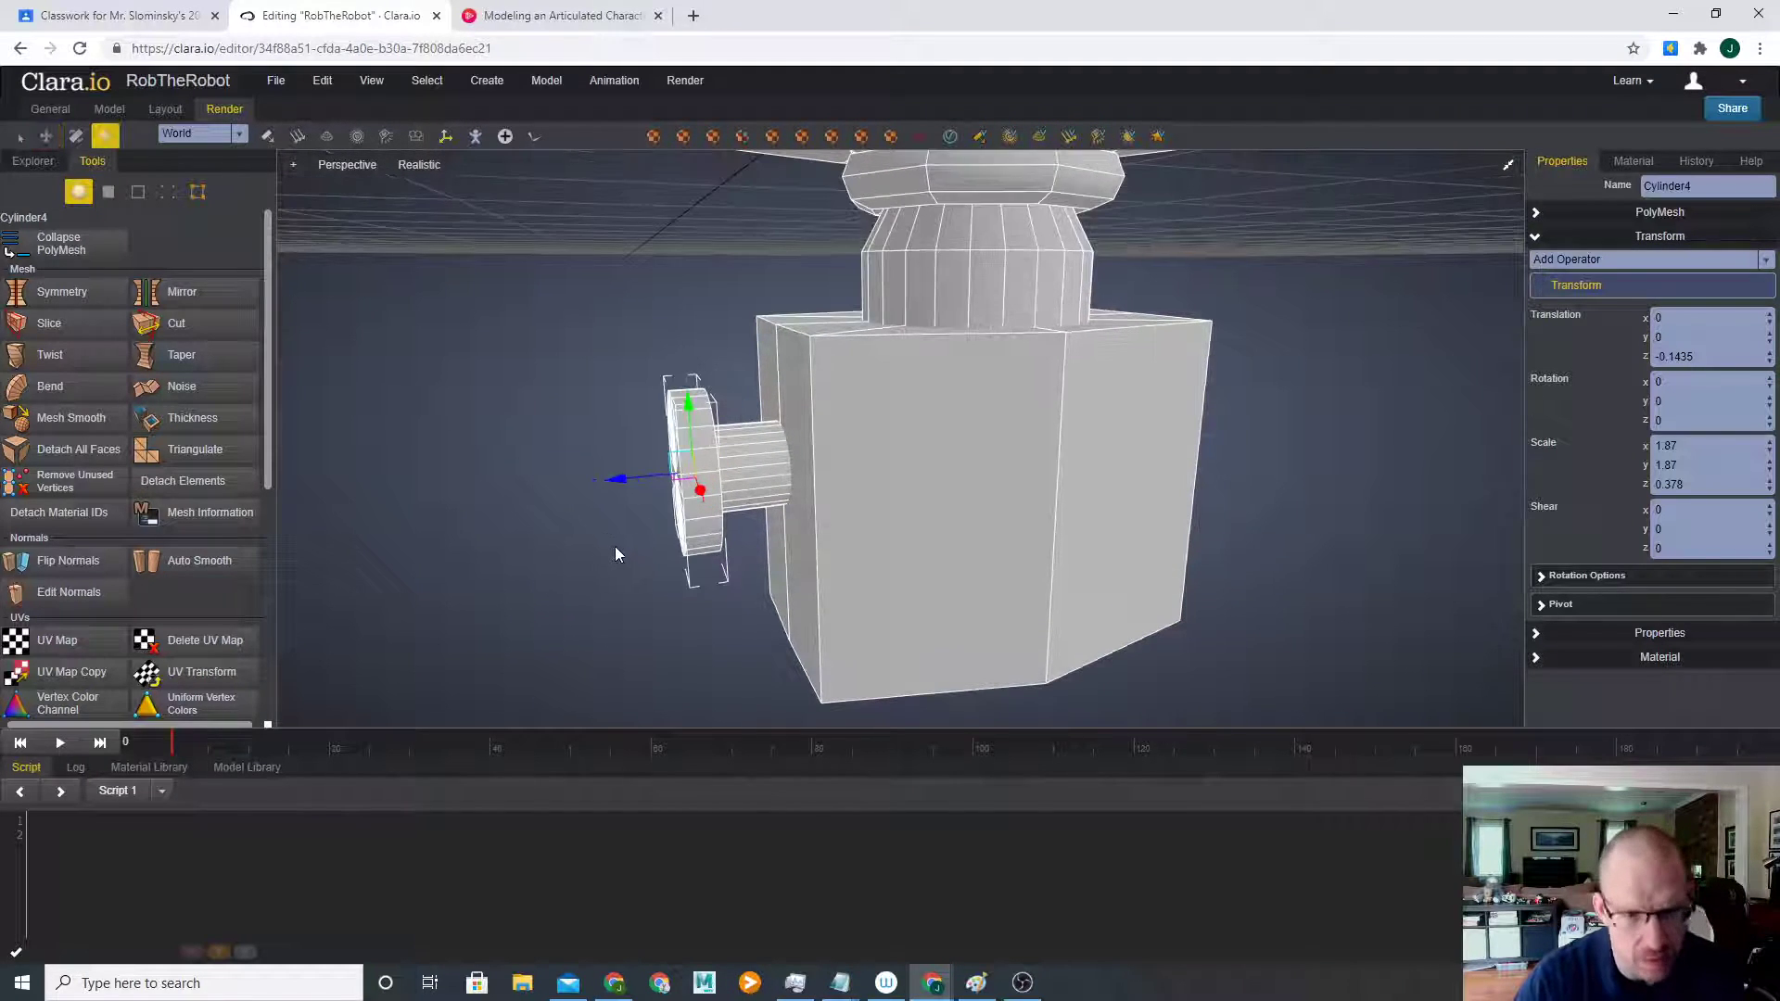
# - Thicken the shoulder disc by scaling it to about 0.57 in Z
pyautogui.moveTo(616, 479); pyautogui.dragTo(416, 487)
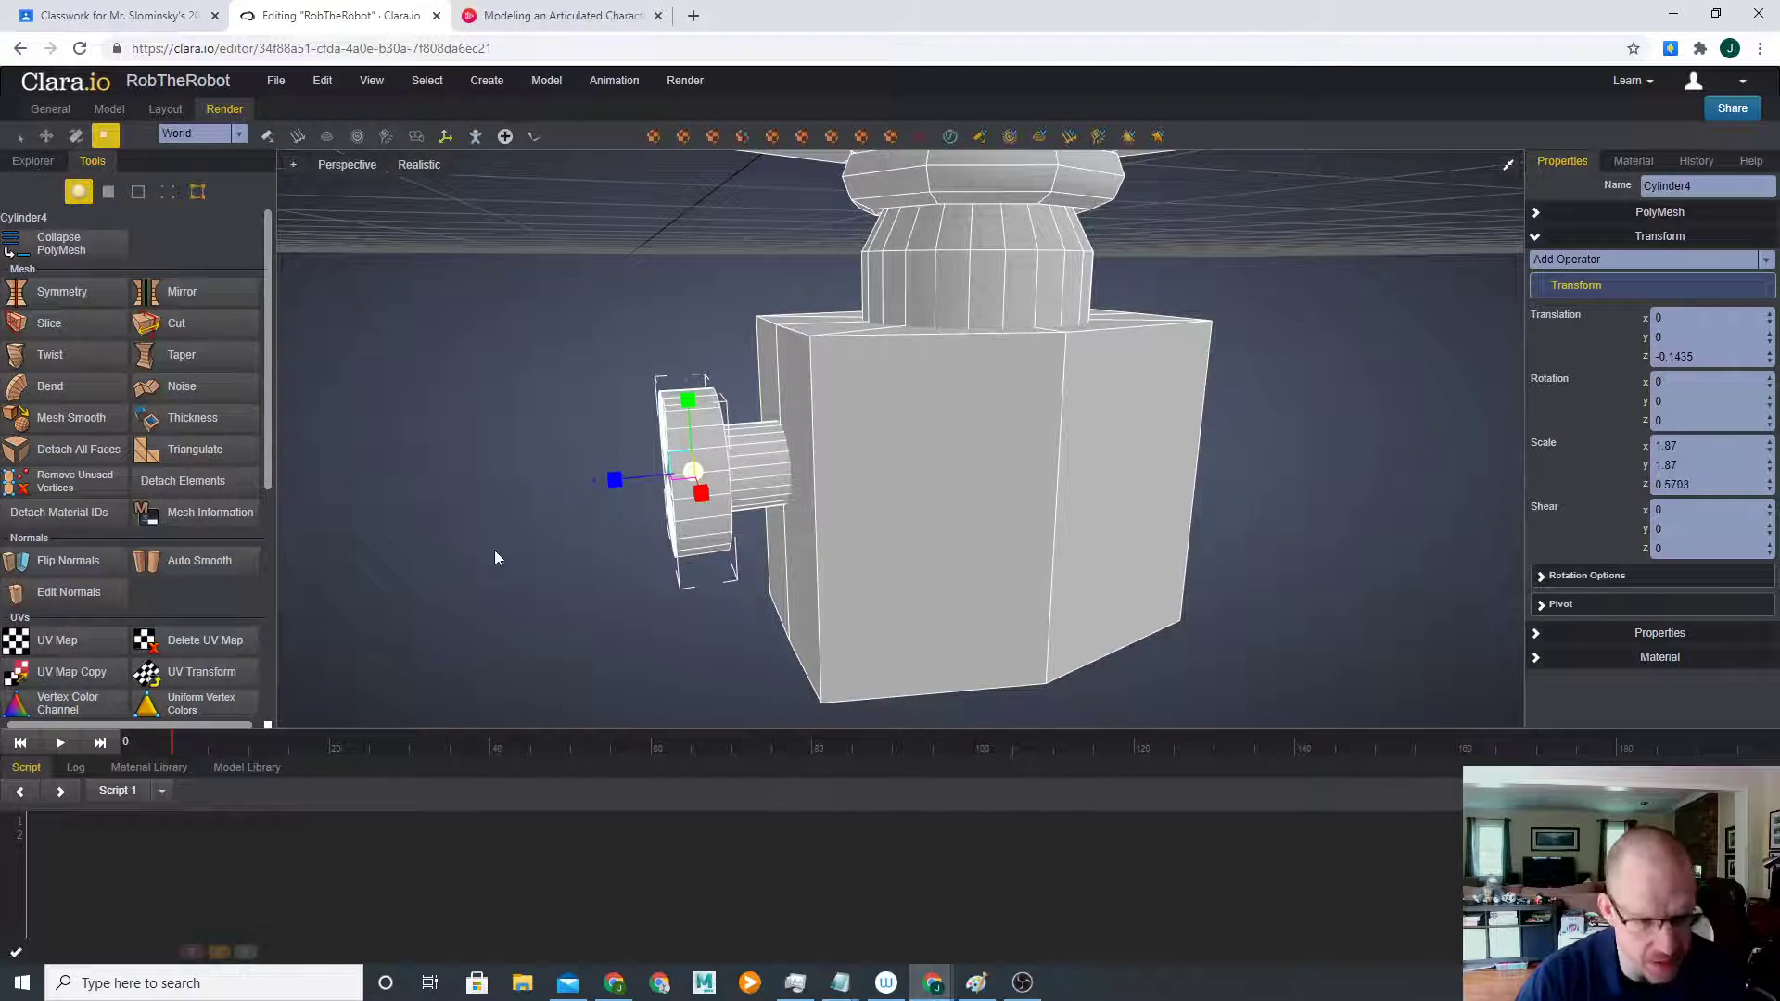
pyautogui.click(521, 528)
# - Try a Boolean Subtract with only the eye sphere nearest the shoulder disc's side selected
pyautogui.moveTo(522, 528); pyautogui.dragTo(1004, 481, button='right')
pyautogui.click(806, 418)
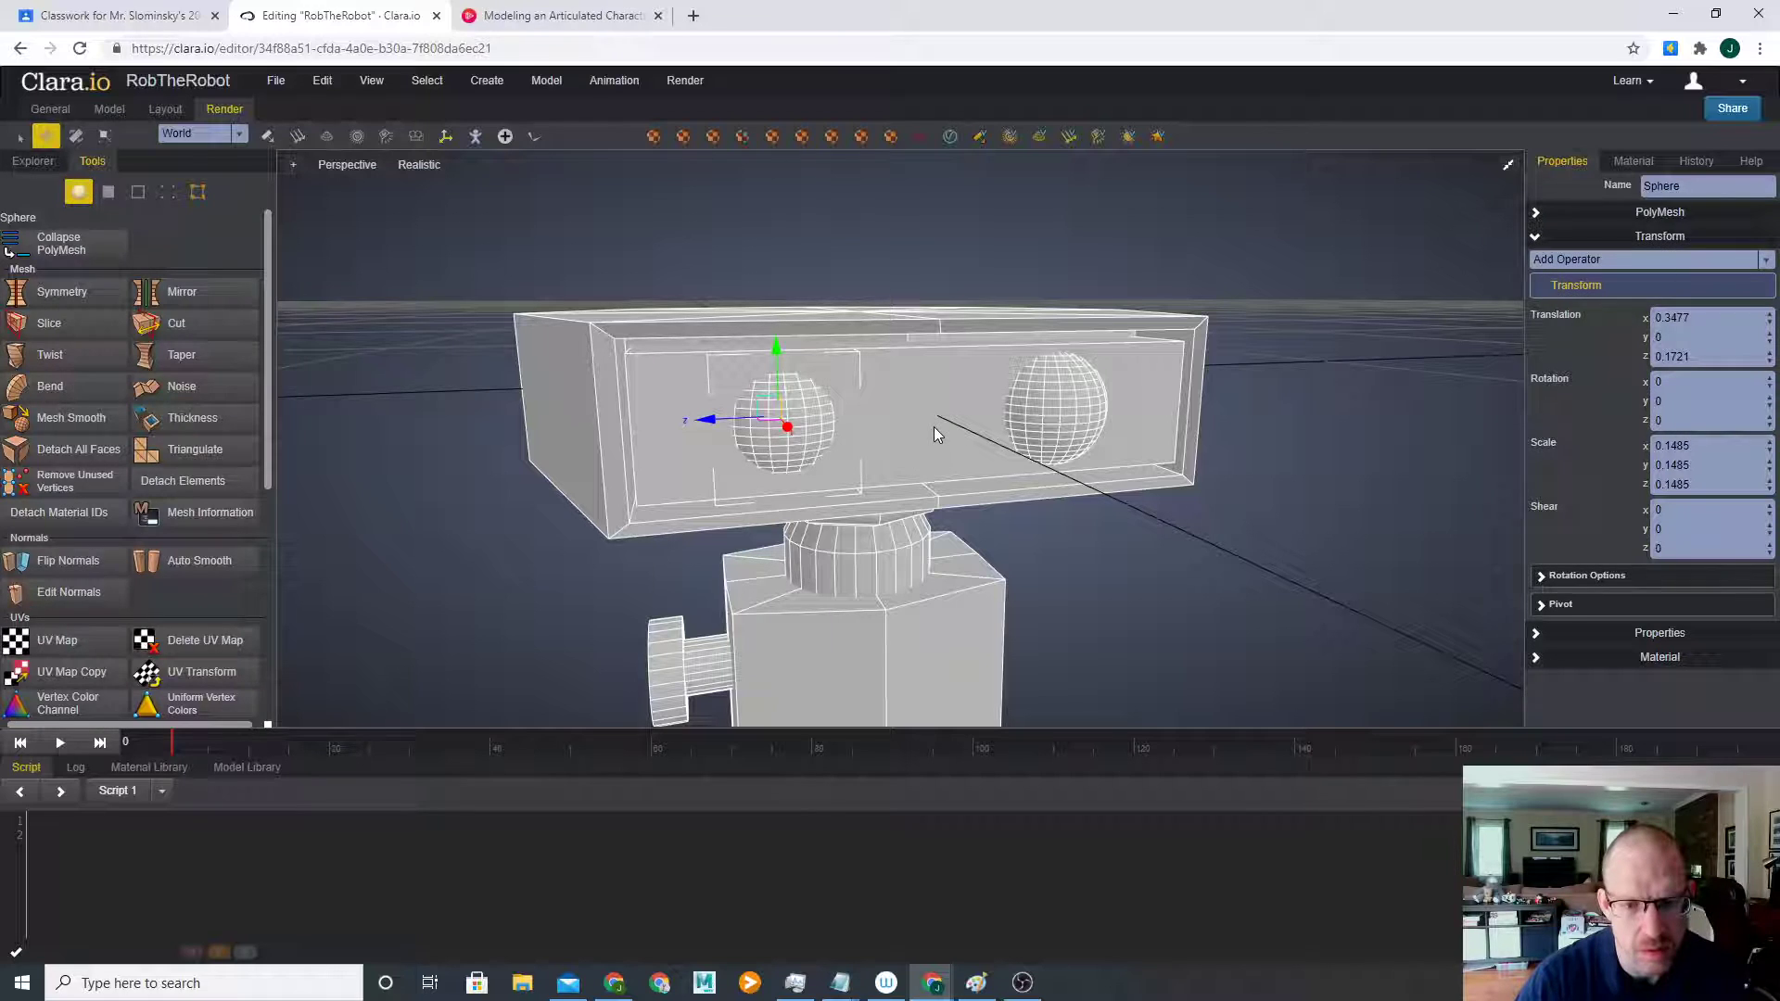
pyautogui.click(546, 80)
pyautogui.moveTo(668, 109)
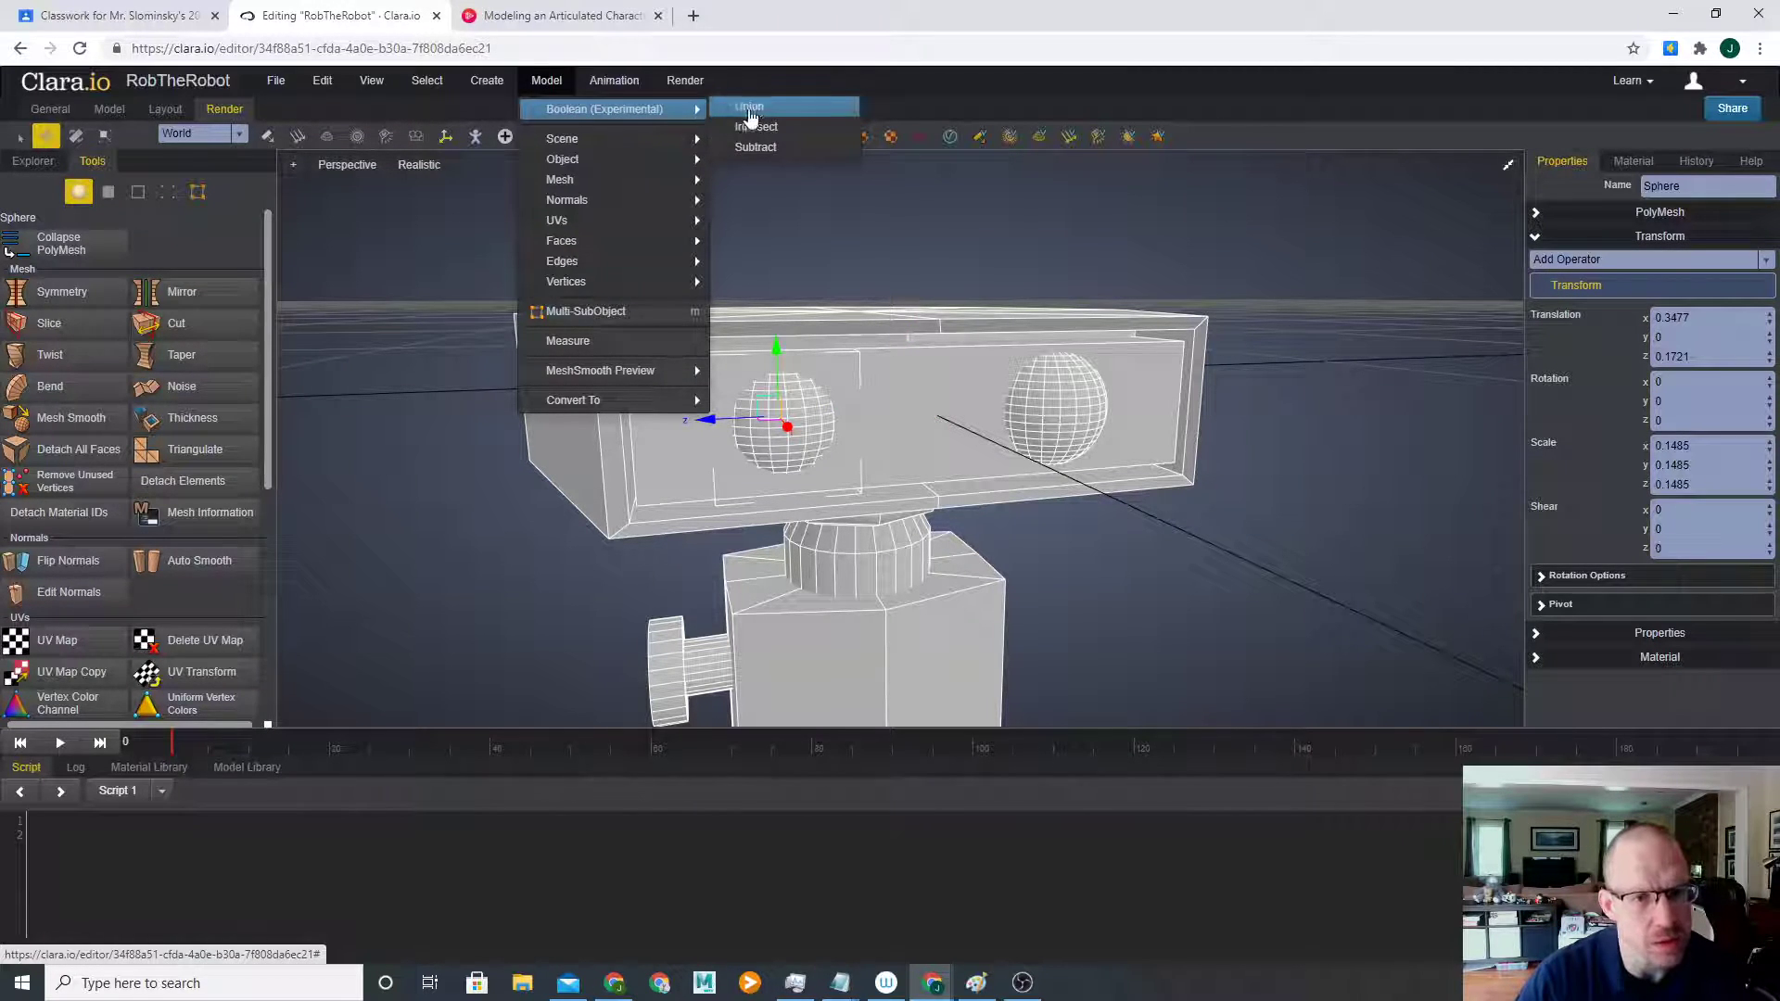
pyautogui.click(782, 147)
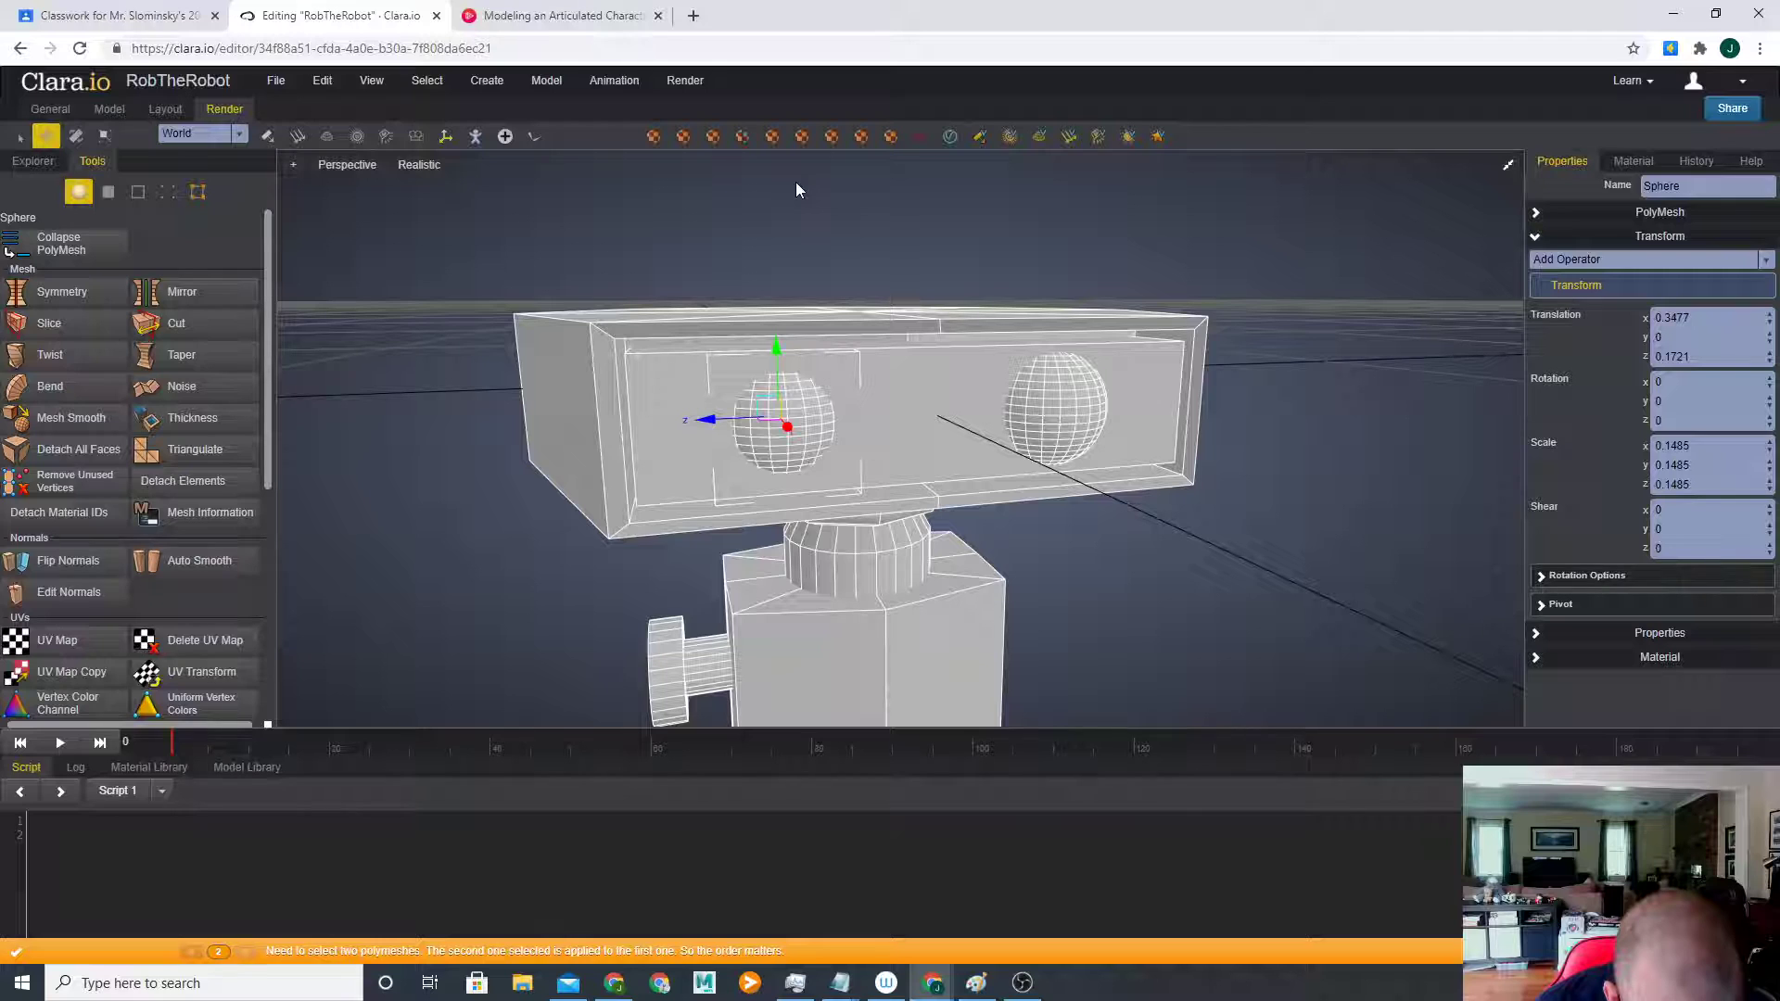
# - Boolean-subtract the eye sphere on the shoulder disc's side from the head box
pyautogui.click(680, 419)
pyautogui.click(680, 419)
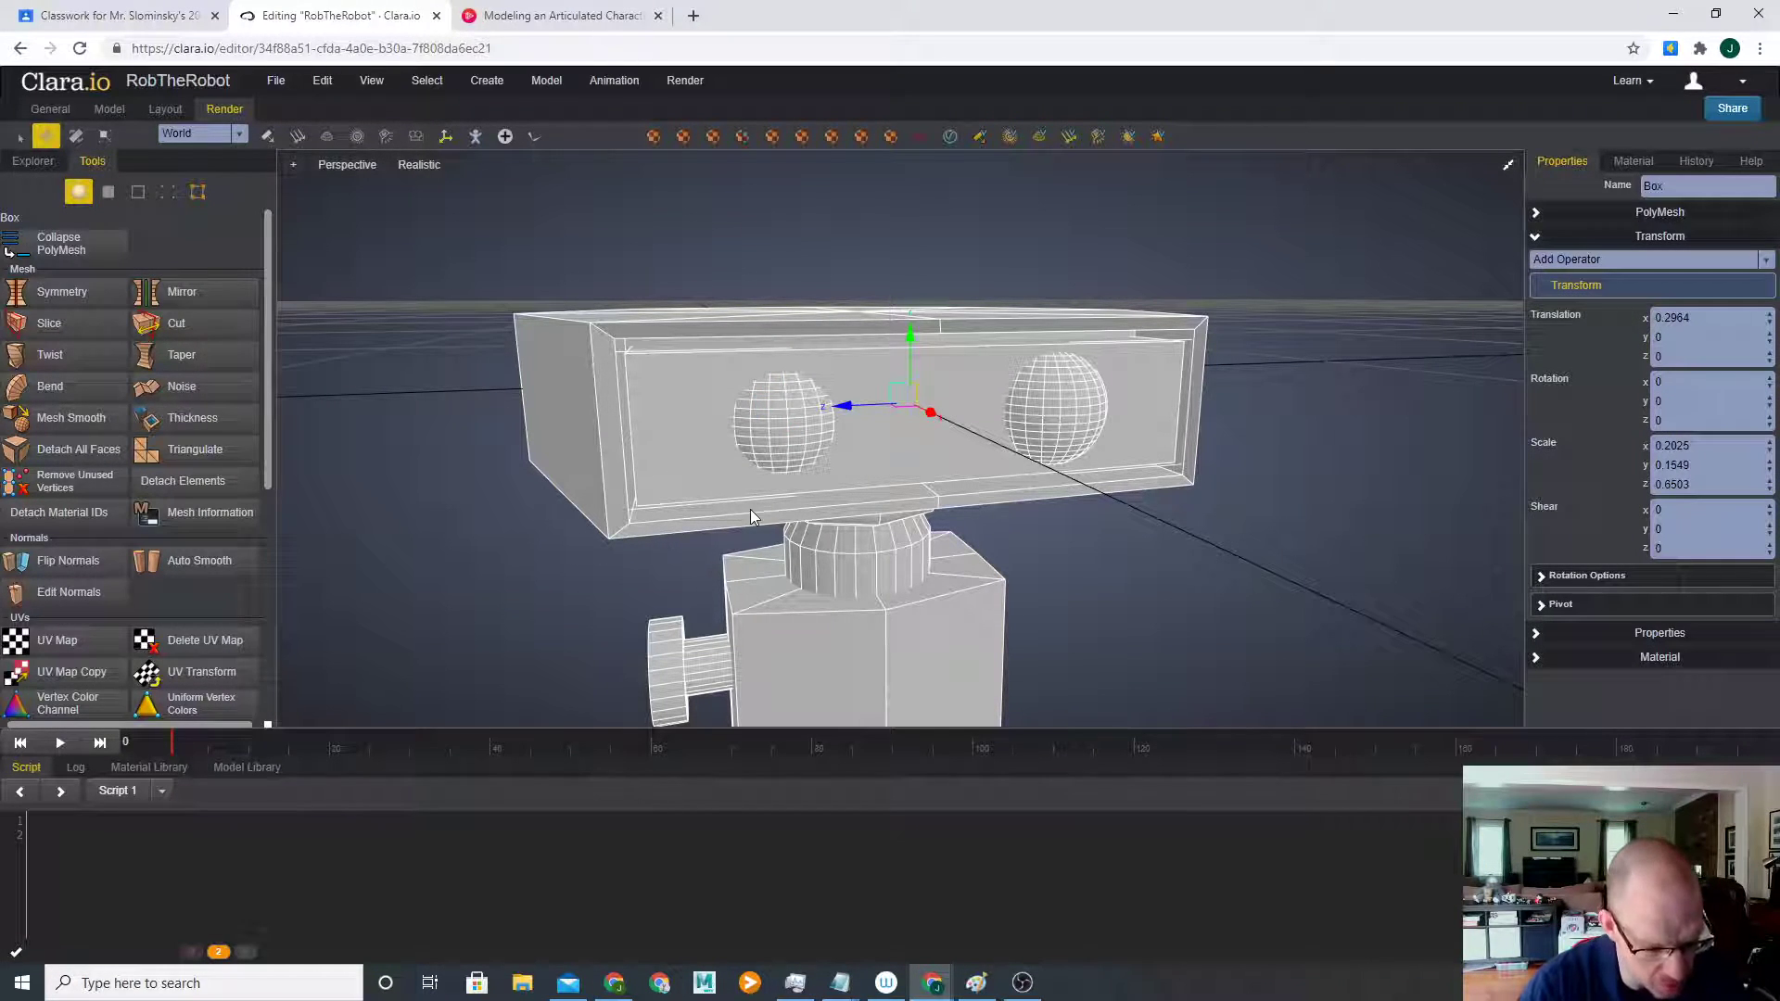
pyautogui.keyDown('shift'); pyautogui.click(799, 440); pyautogui.keyUp('shift')
pyautogui.click(547, 82)
pyautogui.moveTo(649, 108)
pyautogui.click(773, 144)
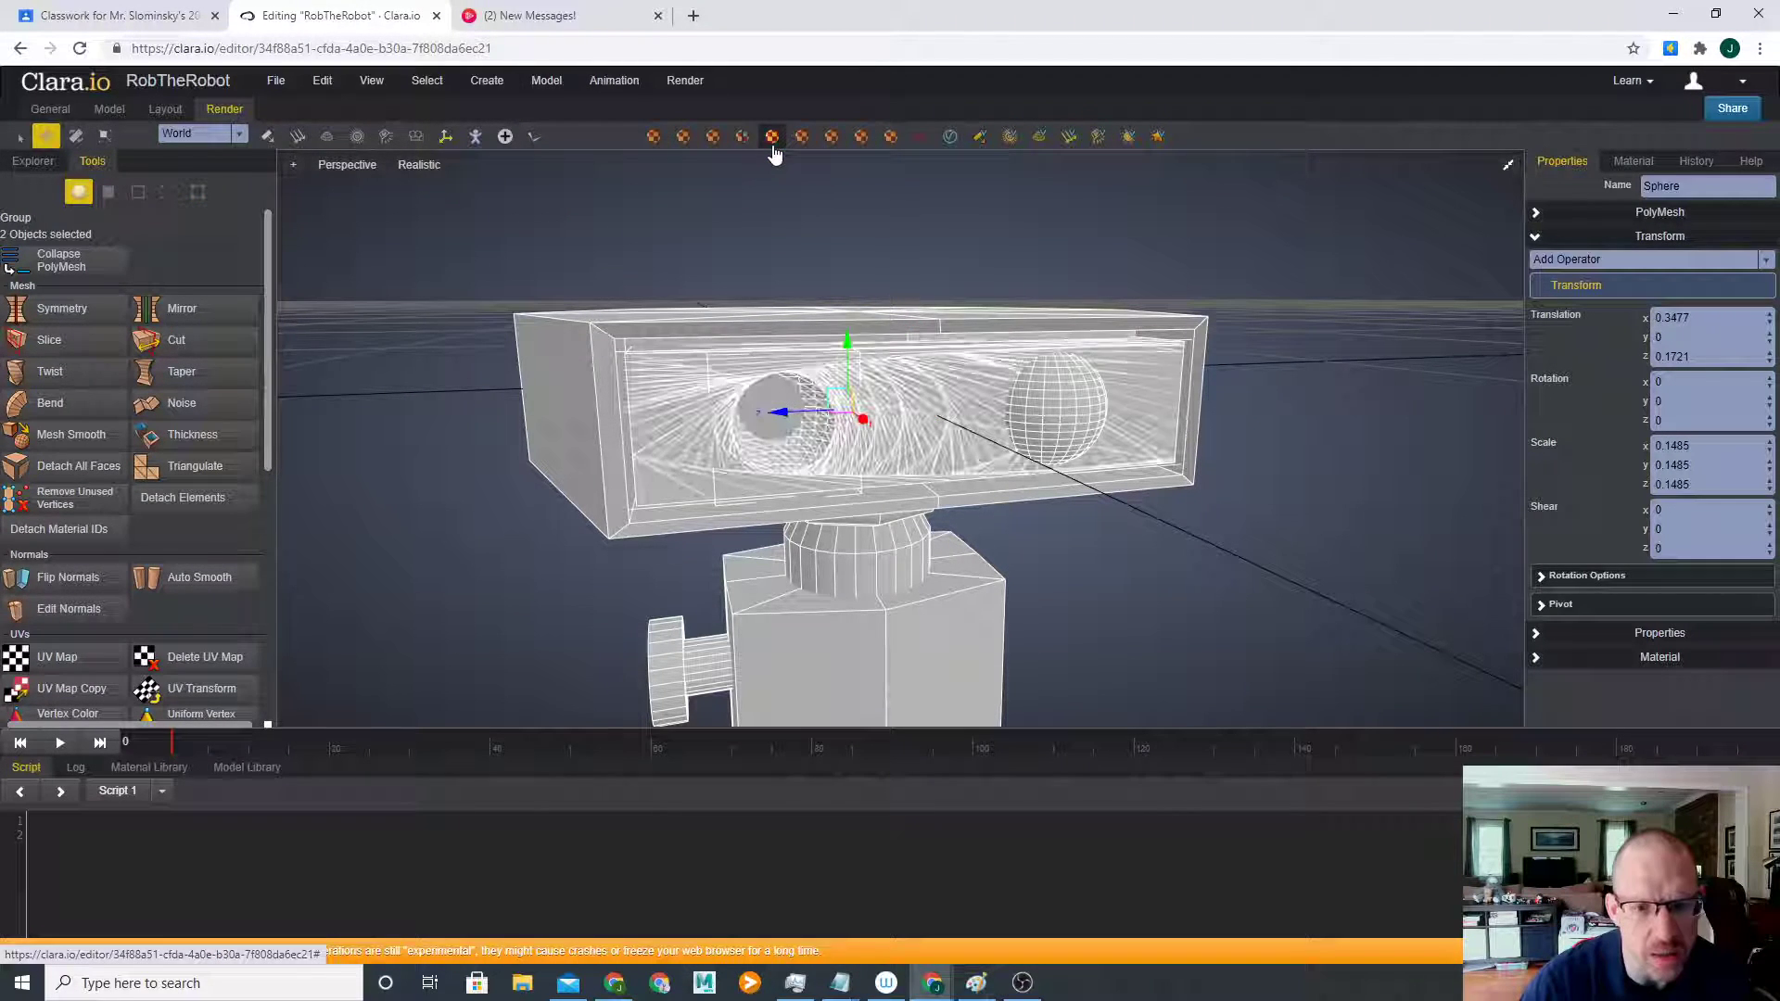
pyautogui.click(834, 245)
pyautogui.moveTo(1004, 238); pyautogui.dragTo(1162, 263, button='right')
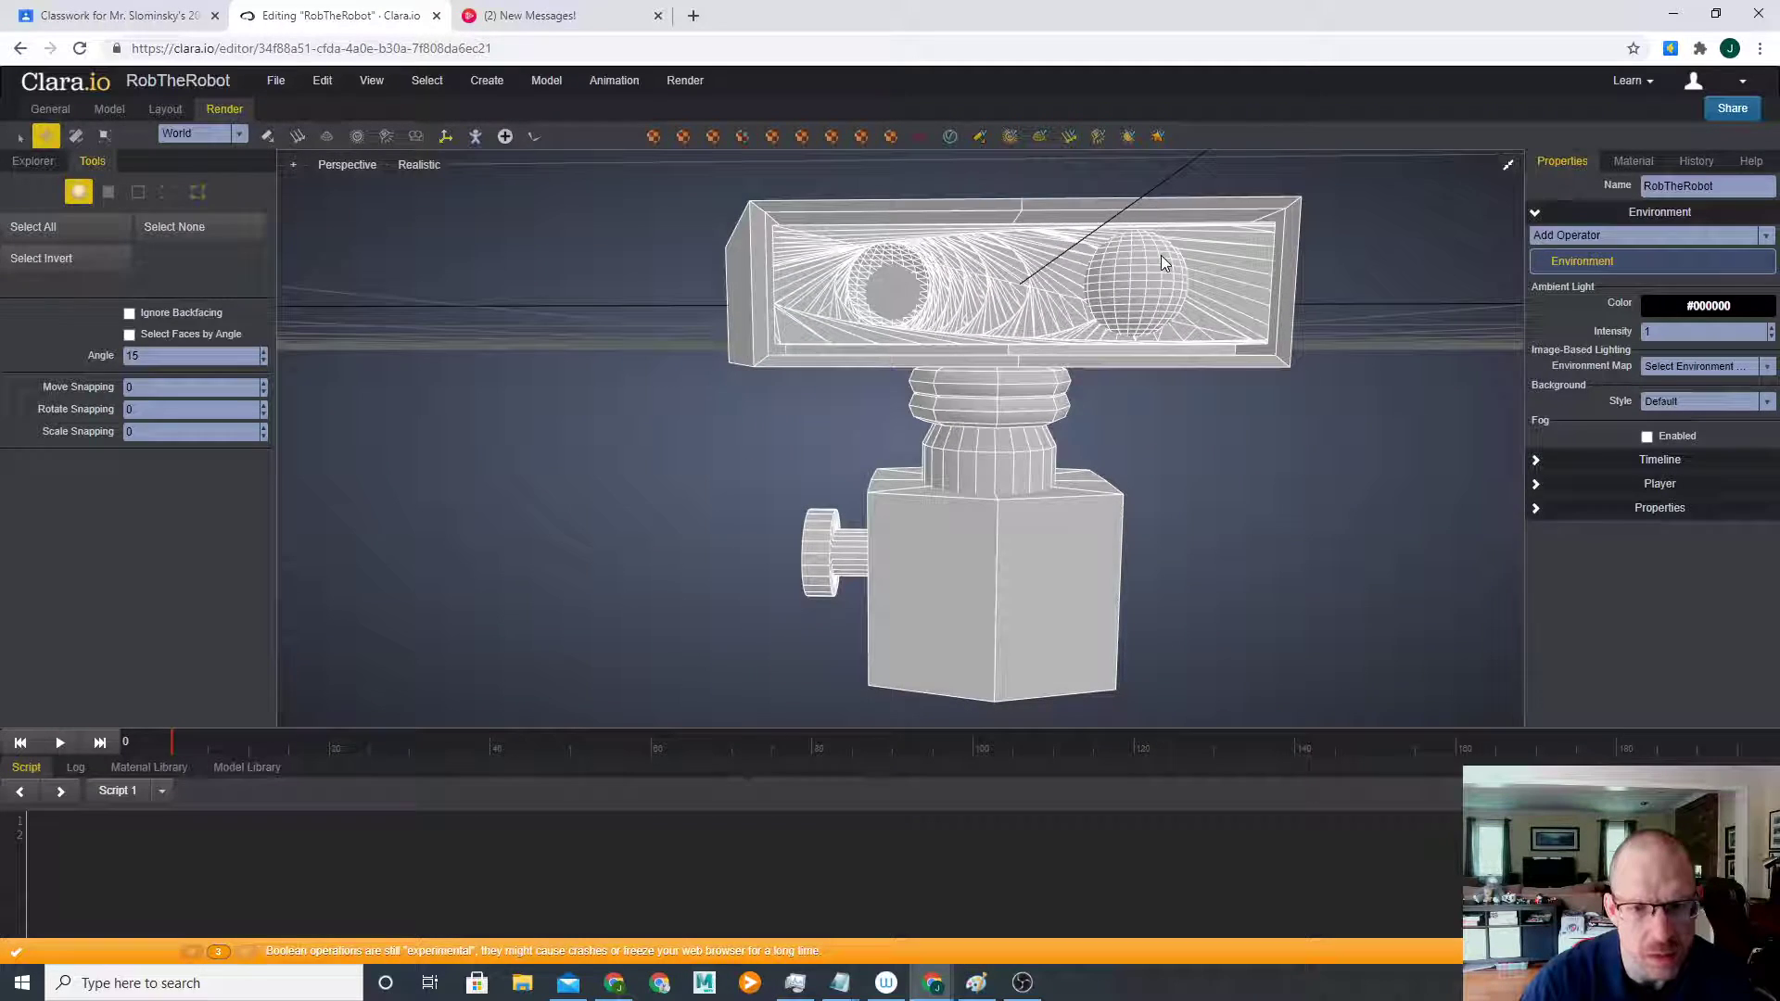
# - Boolean-subtract the remaining eye sphere from the head
pyautogui.click(1210, 306)
pyautogui.moveTo(1141, 402); pyautogui.dragTo(1094, 434, button='right')
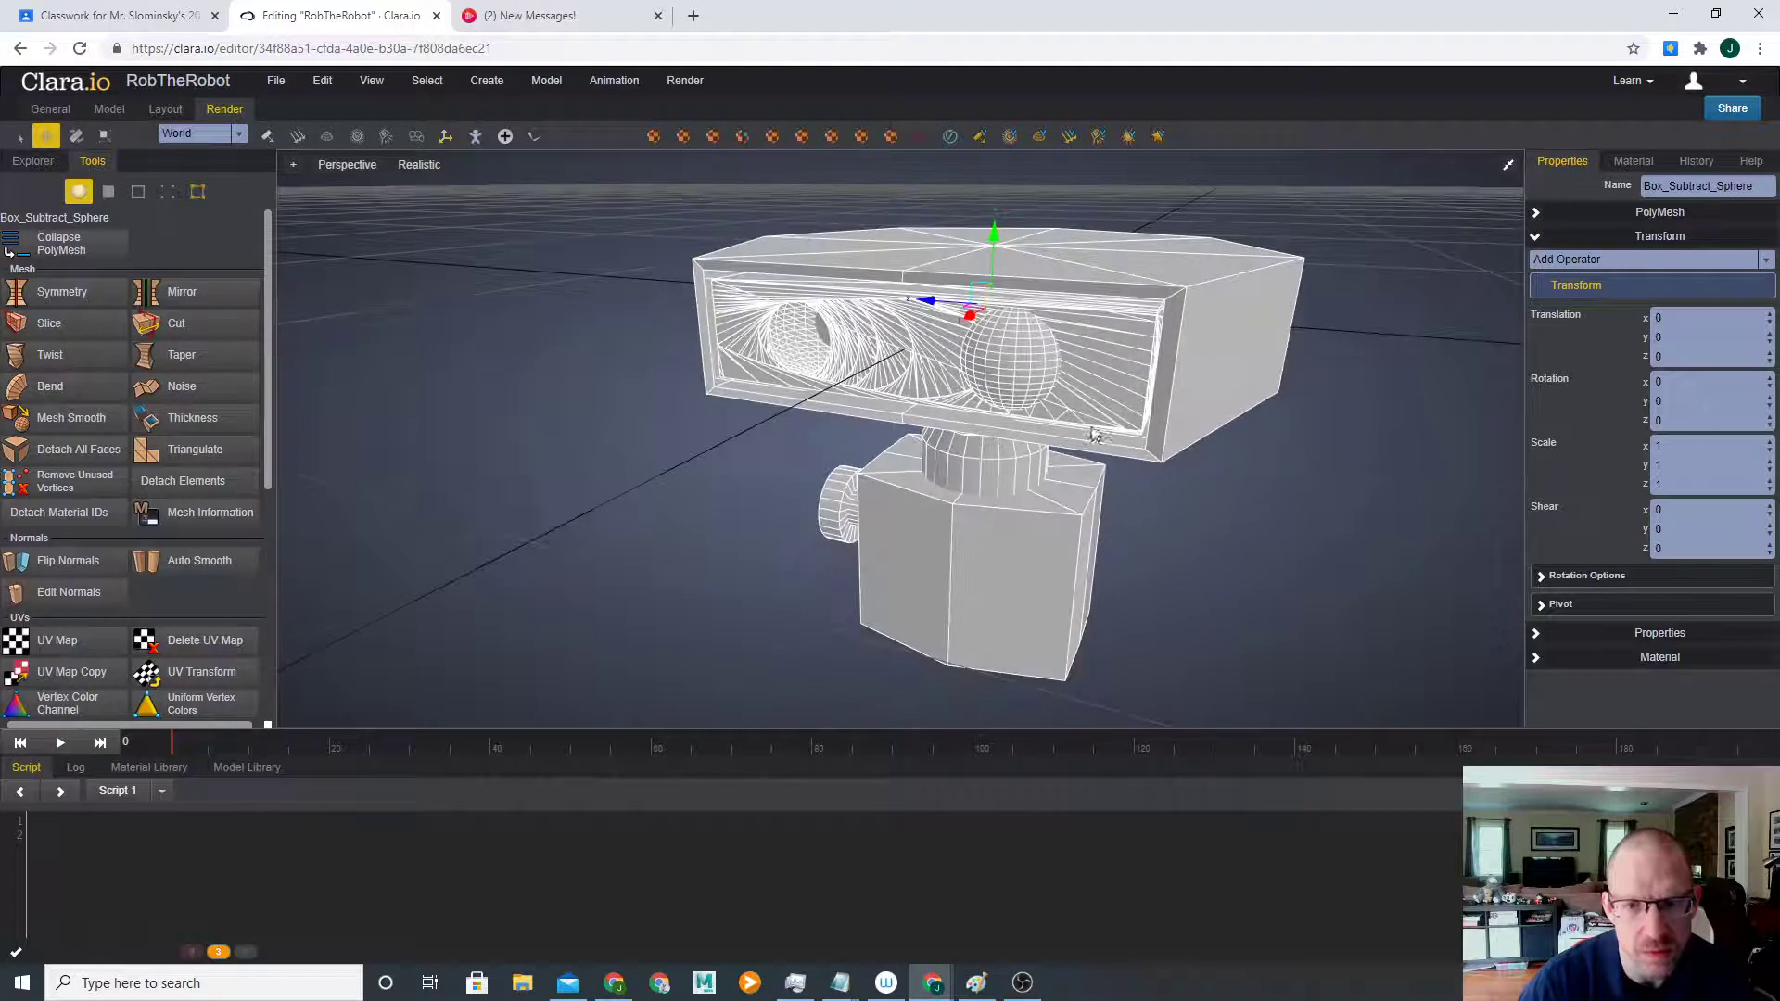
pyautogui.keyDown('ctrl'); pyautogui.click(1011, 380); pyautogui.keyUp('ctrl')
pyautogui.click(547, 80)
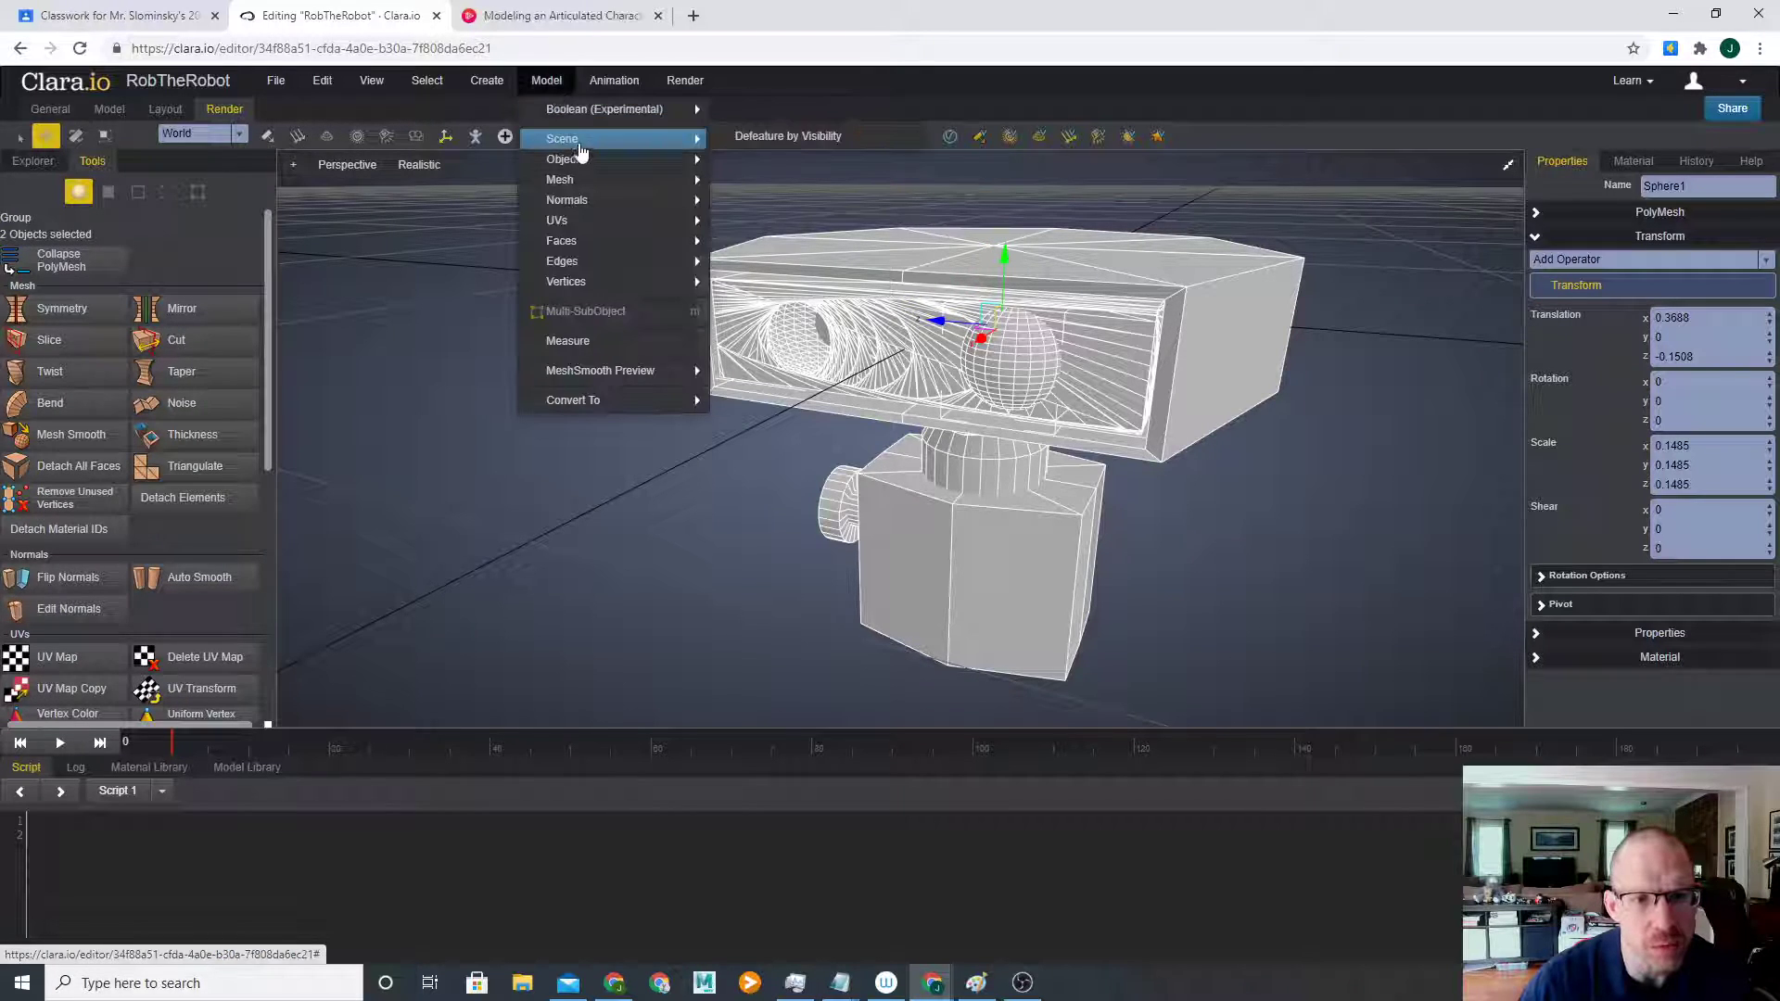
pyautogui.moveTo(668, 110)
pyautogui.click(770, 145)
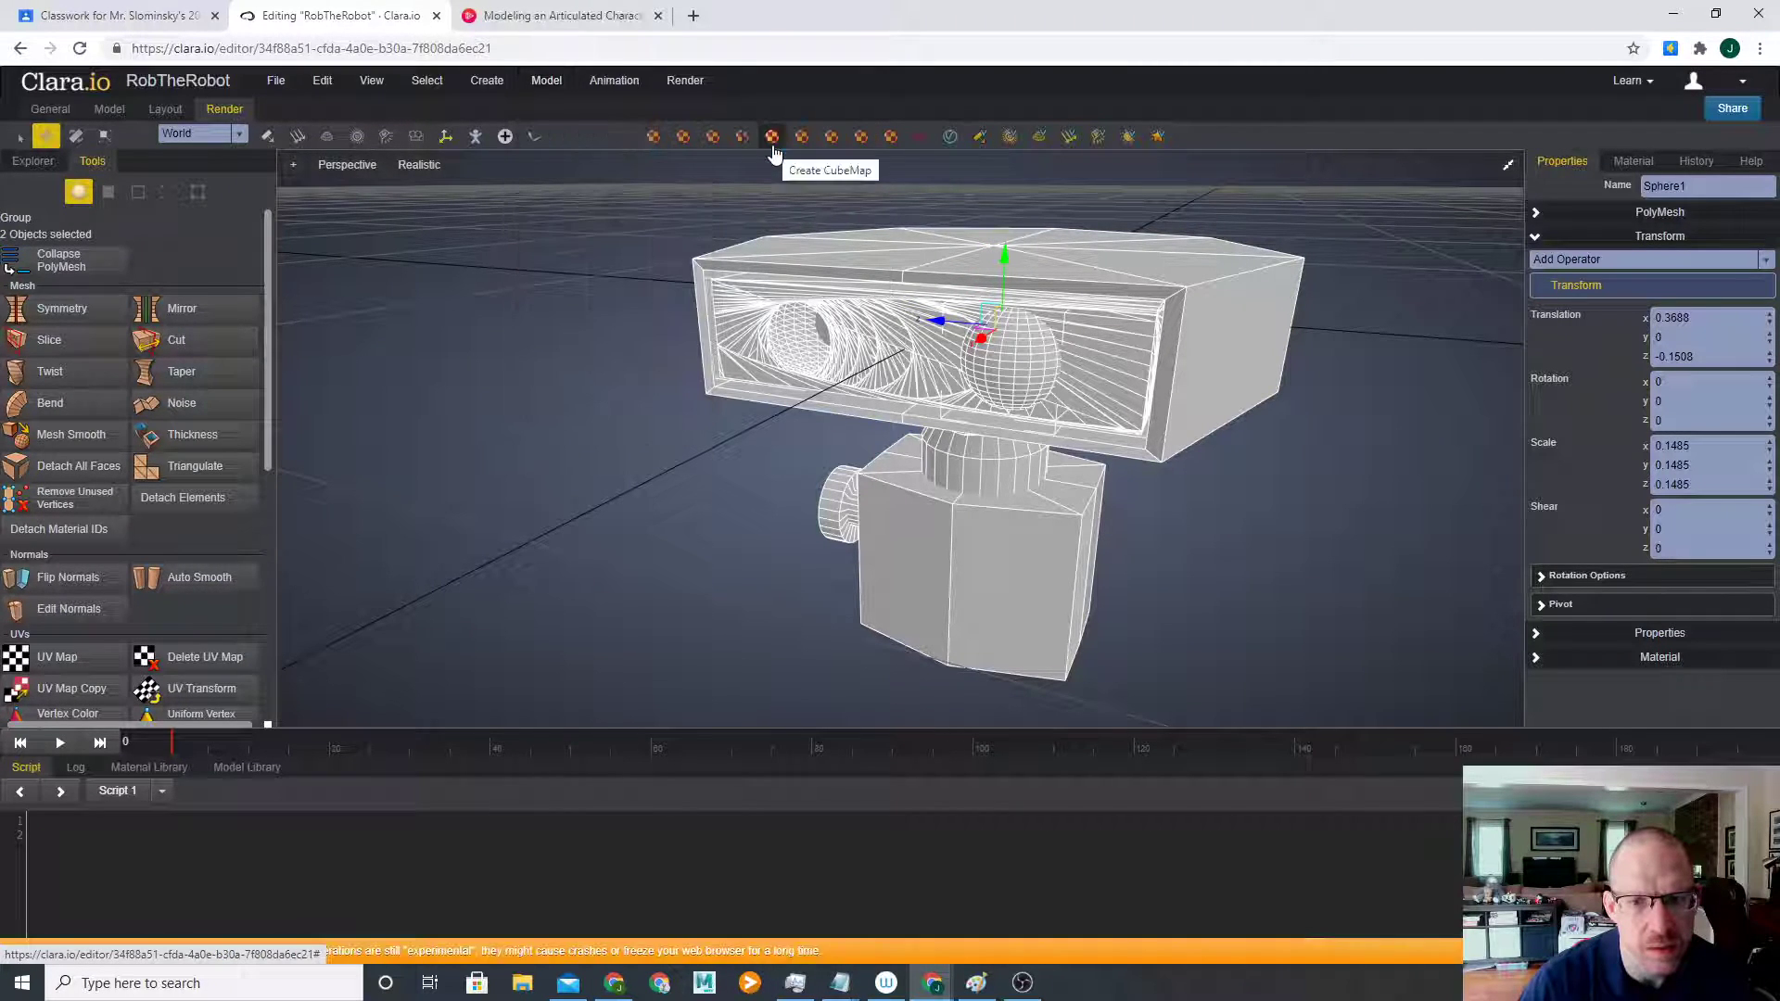
pyautogui.click(677, 428)
pyautogui.scroll(-2, 681, 419)
# - Undo both Boolean subtractions of the eye spheres from the head
pyautogui.moveTo(682, 417); pyautogui.dragTo(948, 466, button='right')
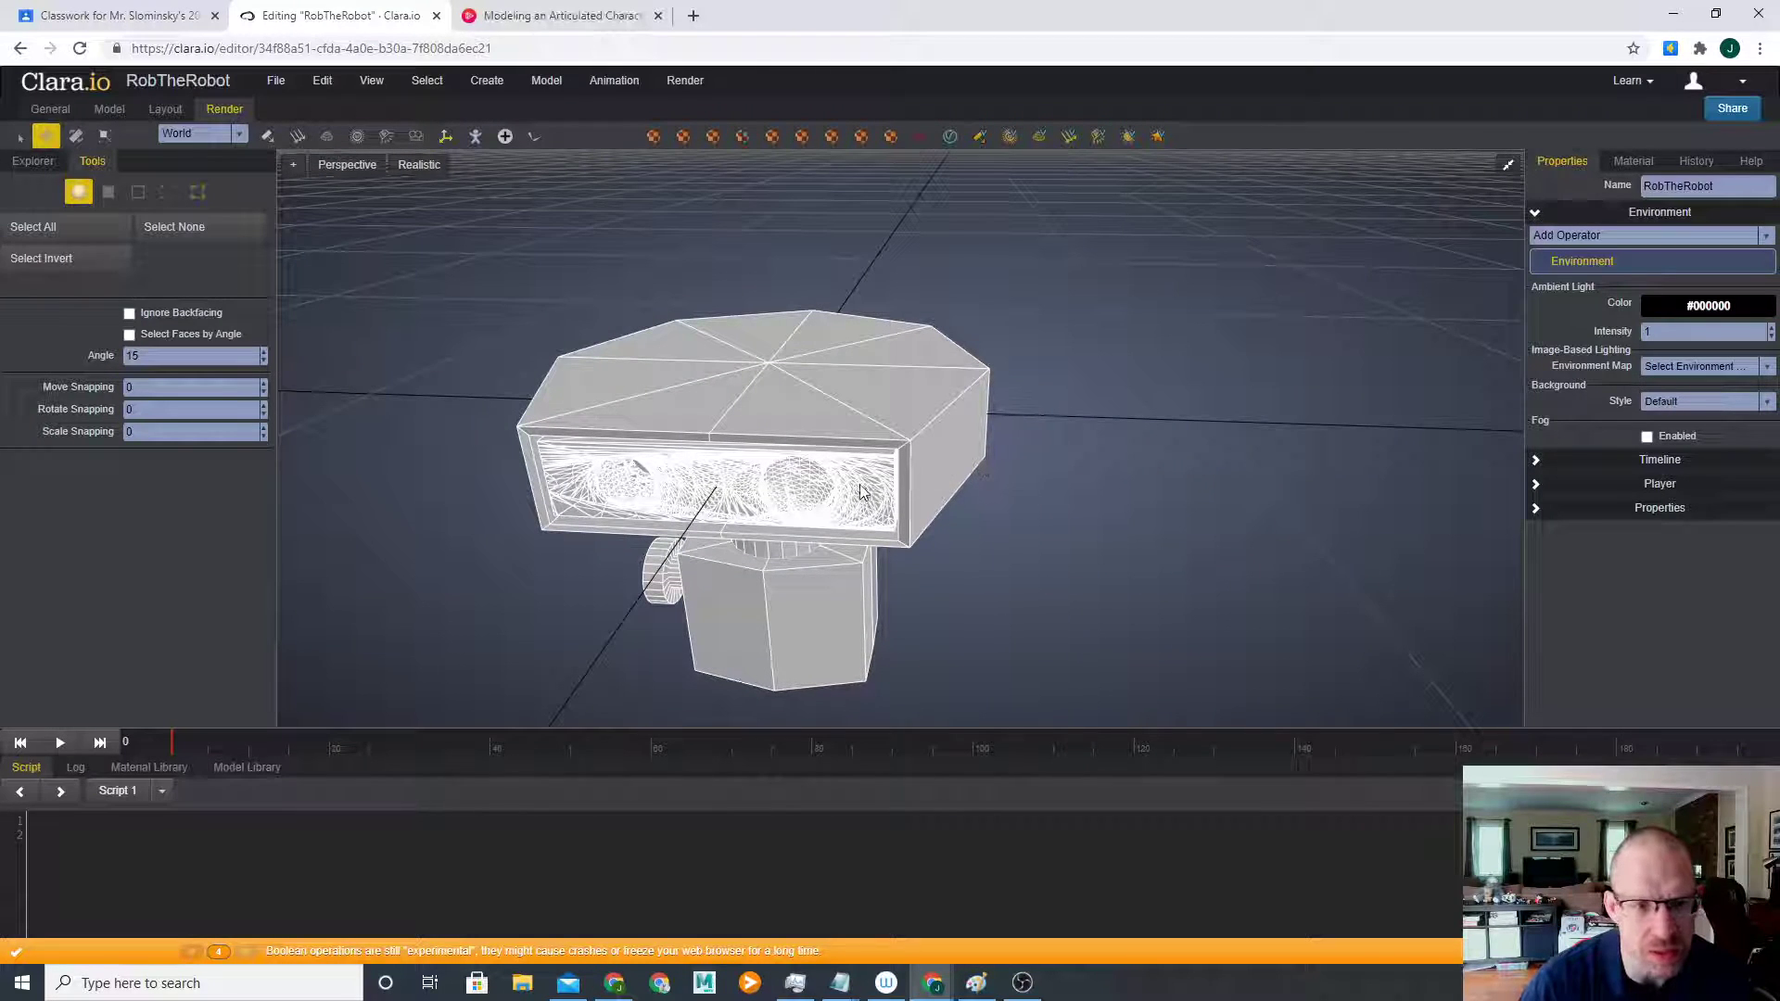
pyautogui.moveTo(1033, 421)
pyautogui.mouseDown(button='right')
pyautogui.moveTo(1026, 389)
pyautogui.moveTo(945, 342)
pyautogui.moveTo(978, 401)
pyautogui.moveTo(1099, 420)
pyautogui.moveTo(1021, 397)
pyautogui.mouseUp(button='right')
pyautogui.scroll(-3, 992, 422)
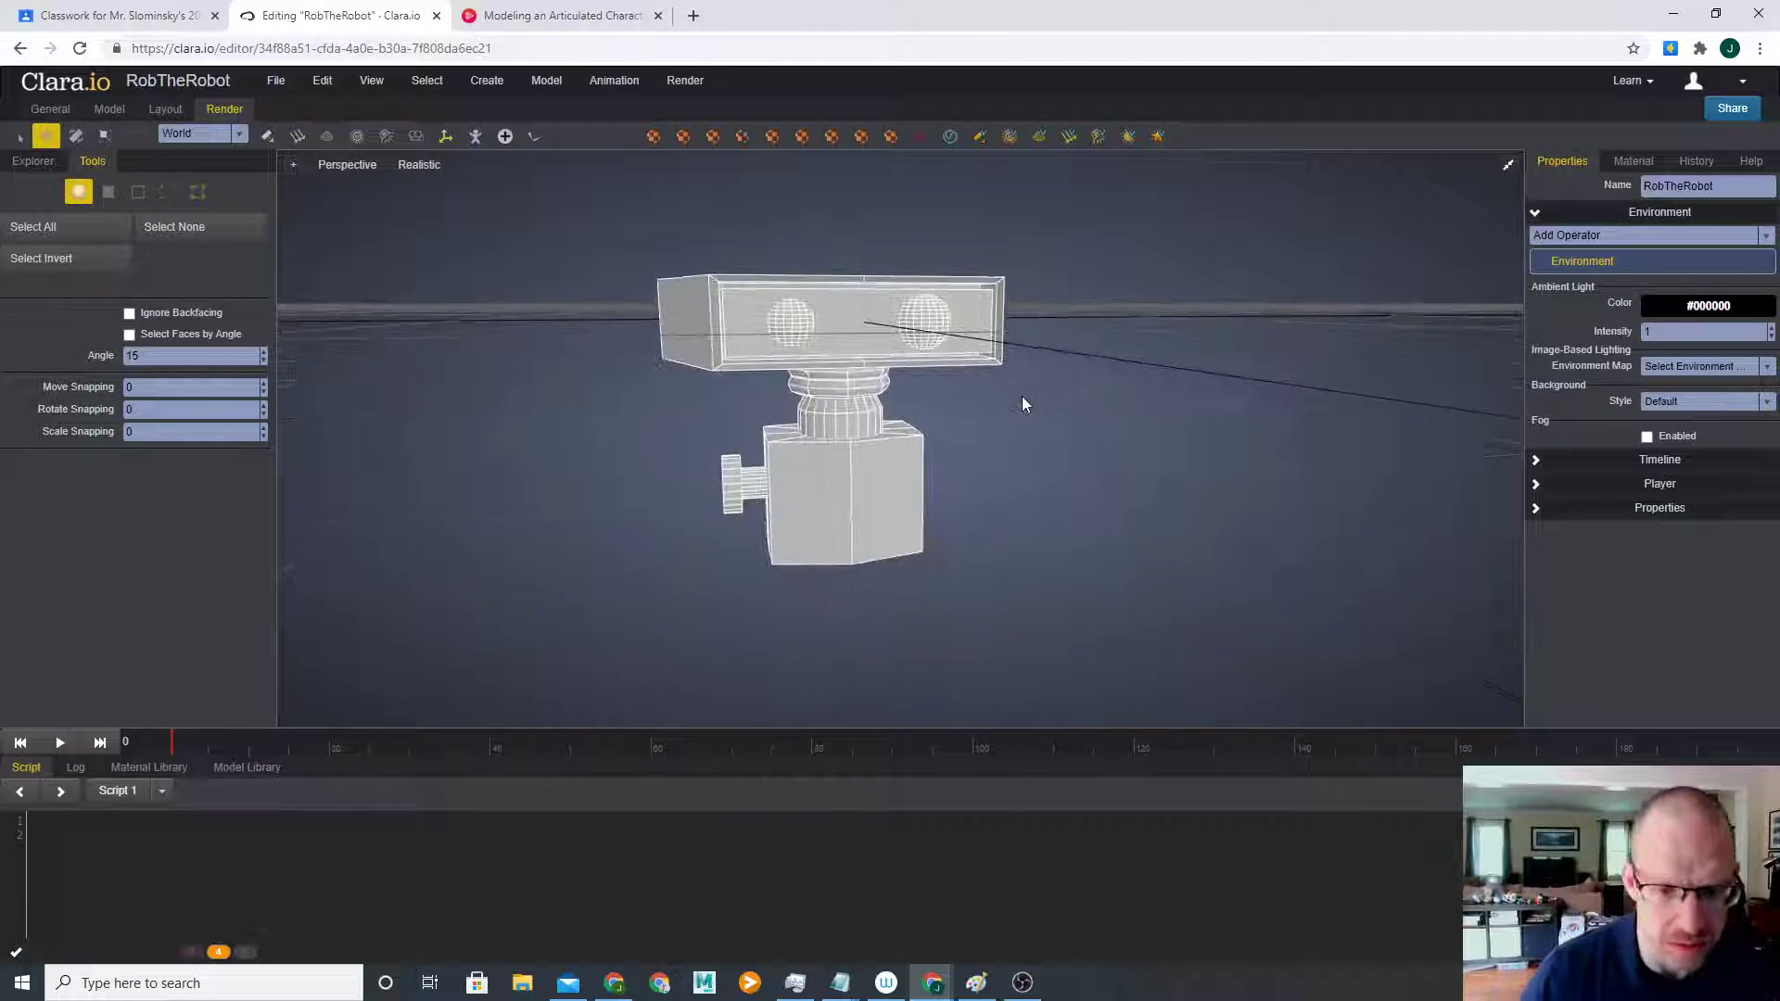
# - Enlarge the shoulder disc to about 2.369 in X and Y and 0.893 in Z, and move it to about -0.1451 in Z
pyautogui.moveTo(666, 540); pyautogui.dragTo(886, 532, button='right')
pyautogui.click(865, 437)
pyautogui.press('r')
pyautogui.moveTo(843, 396); pyautogui.dragTo(1127, 426)
pyautogui.moveTo(1127, 426); pyautogui.dragTo(770, 422, button='right')
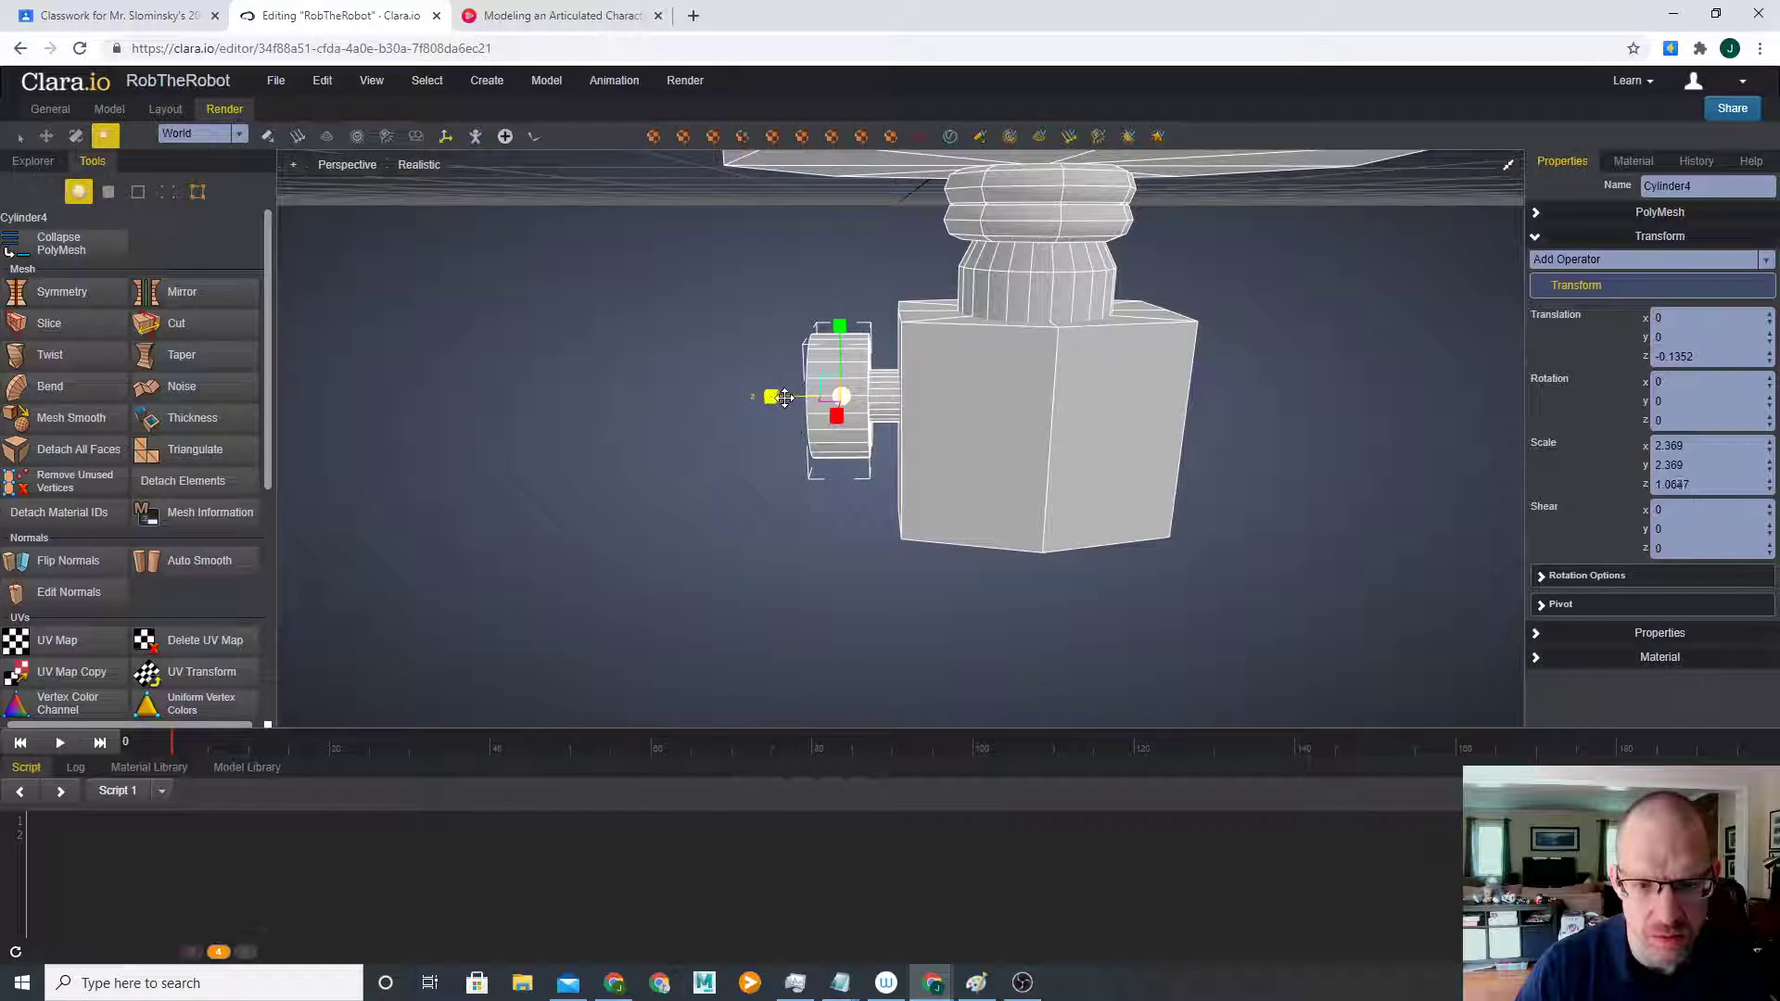
pyautogui.moveTo(813, 397); pyautogui.dragTo(801, 401)
pyautogui.press('w')
pyautogui.scroll(3, 757, 506)
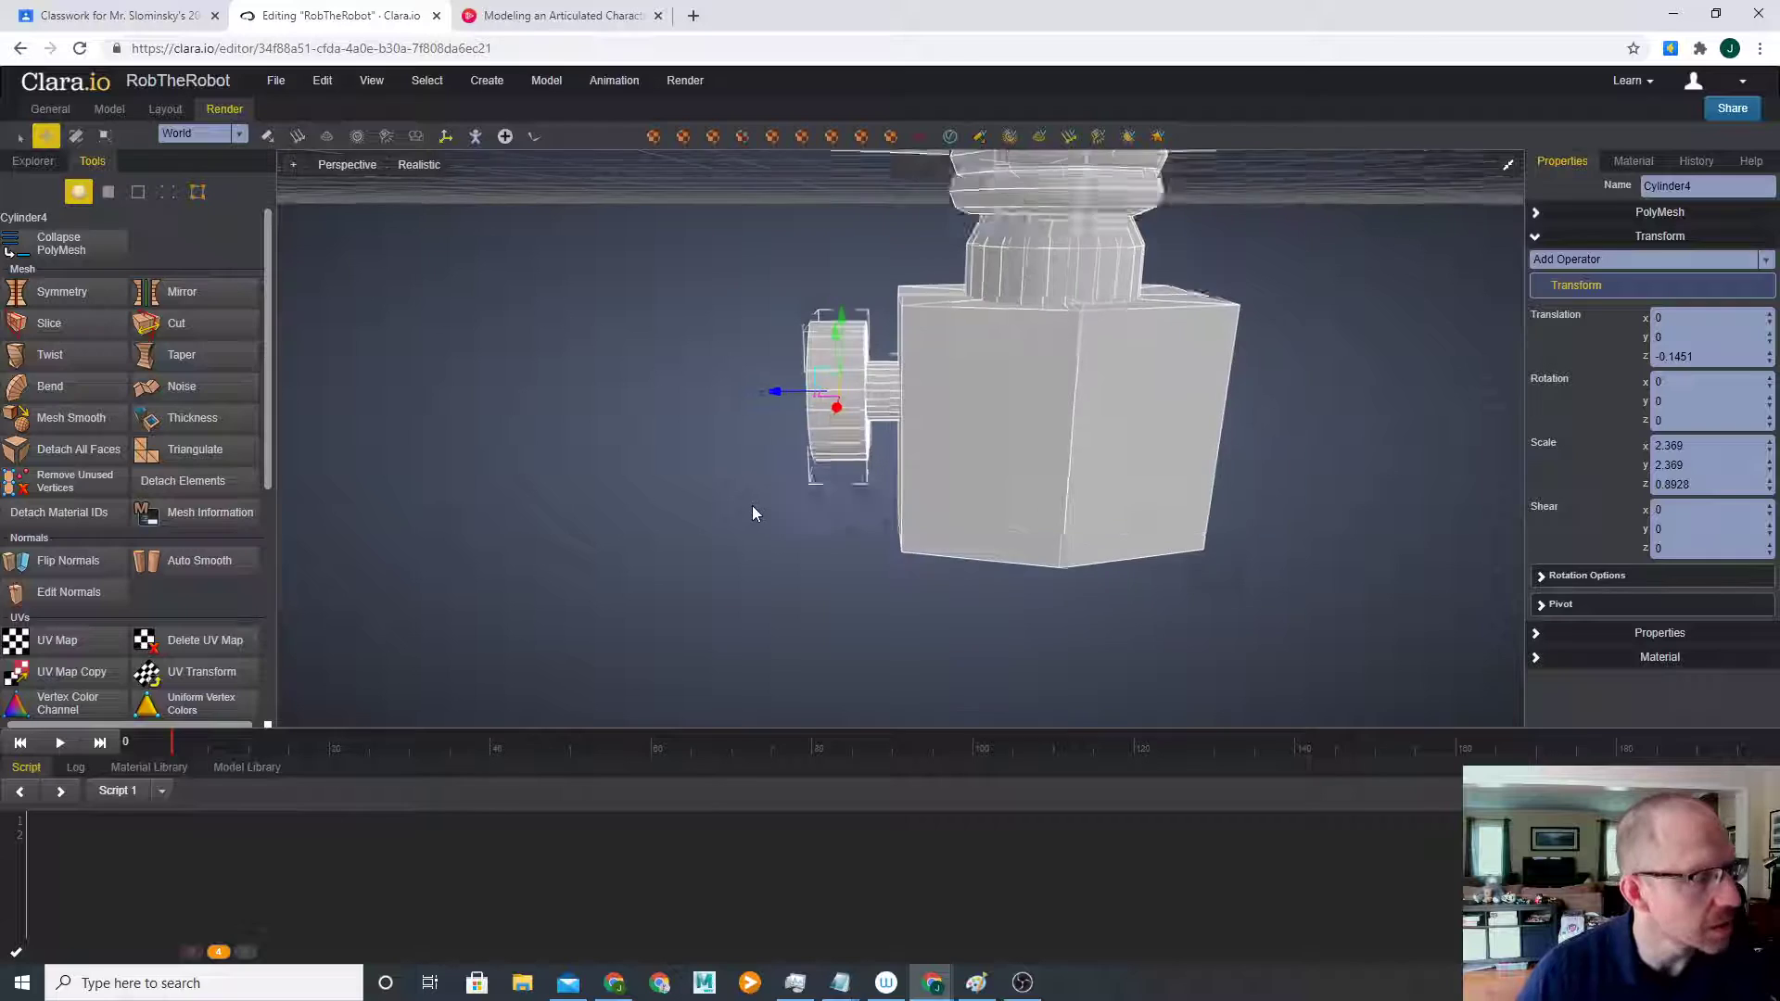
# - Create a box and flatten it to about 0.272 in Y and 0.115 in Z, keeping X at 1
pyautogui.moveTo(764, 493); pyautogui.dragTo(794, 454, button='right')
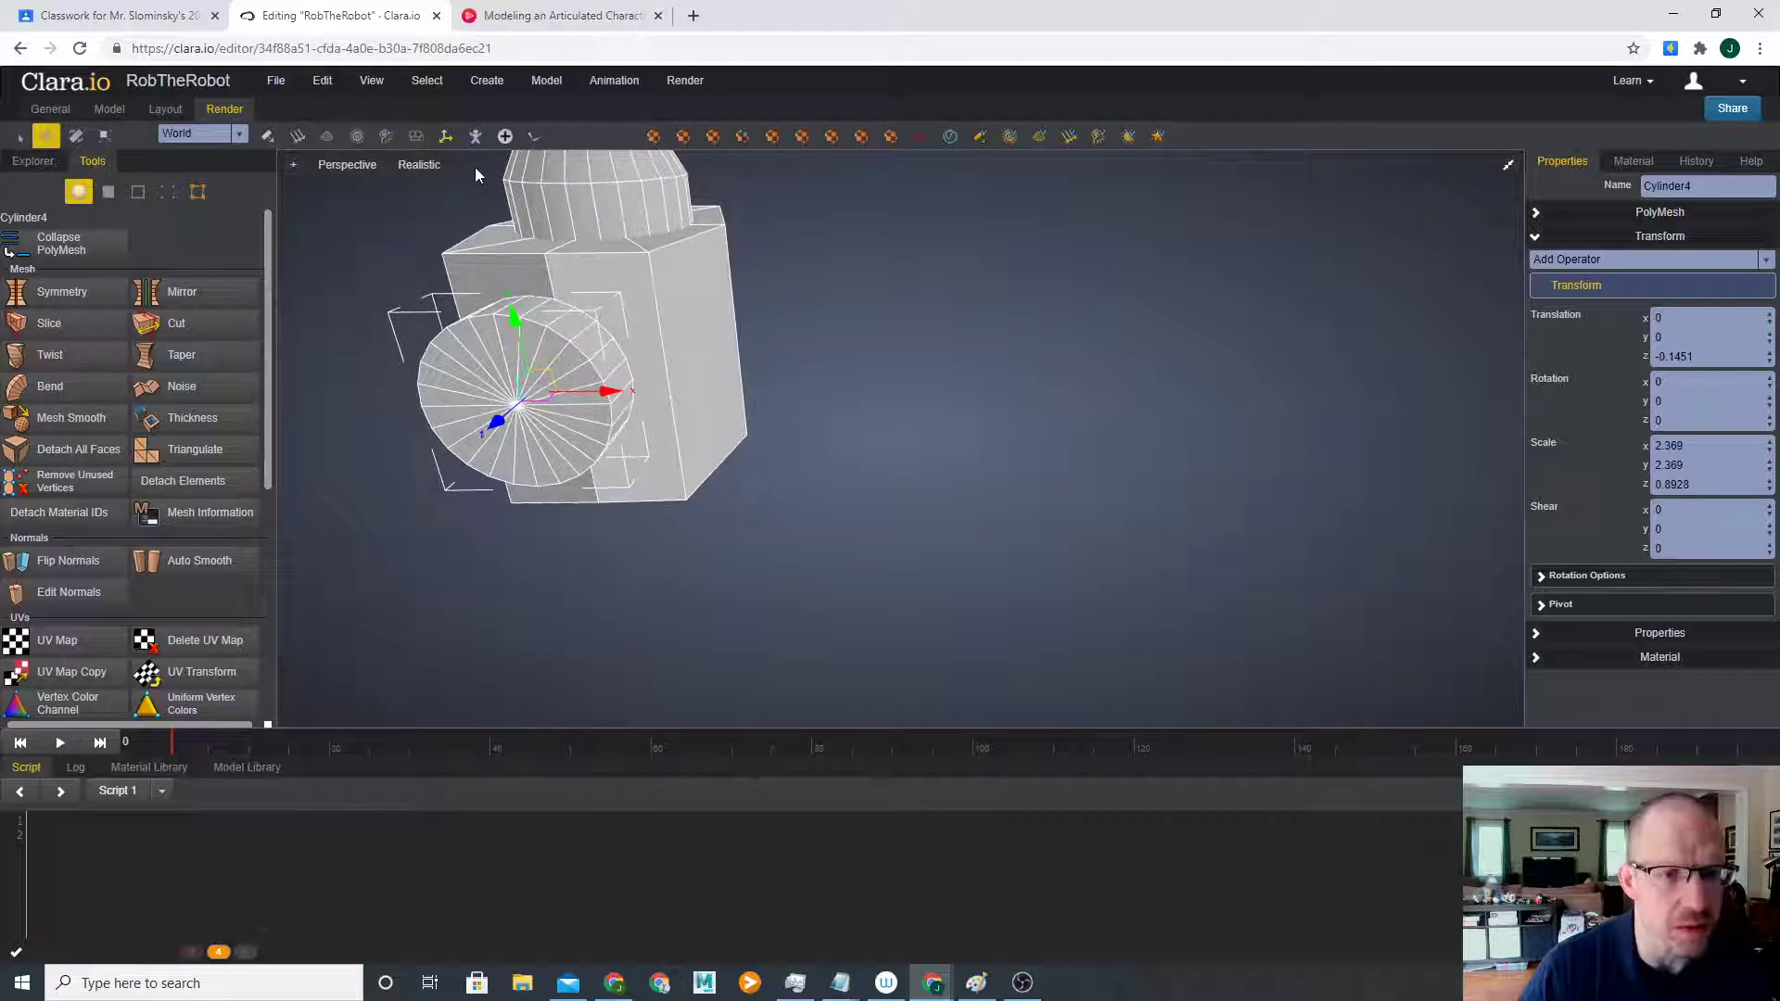
pyautogui.click(494, 86)
pyautogui.moveTo(538, 110)
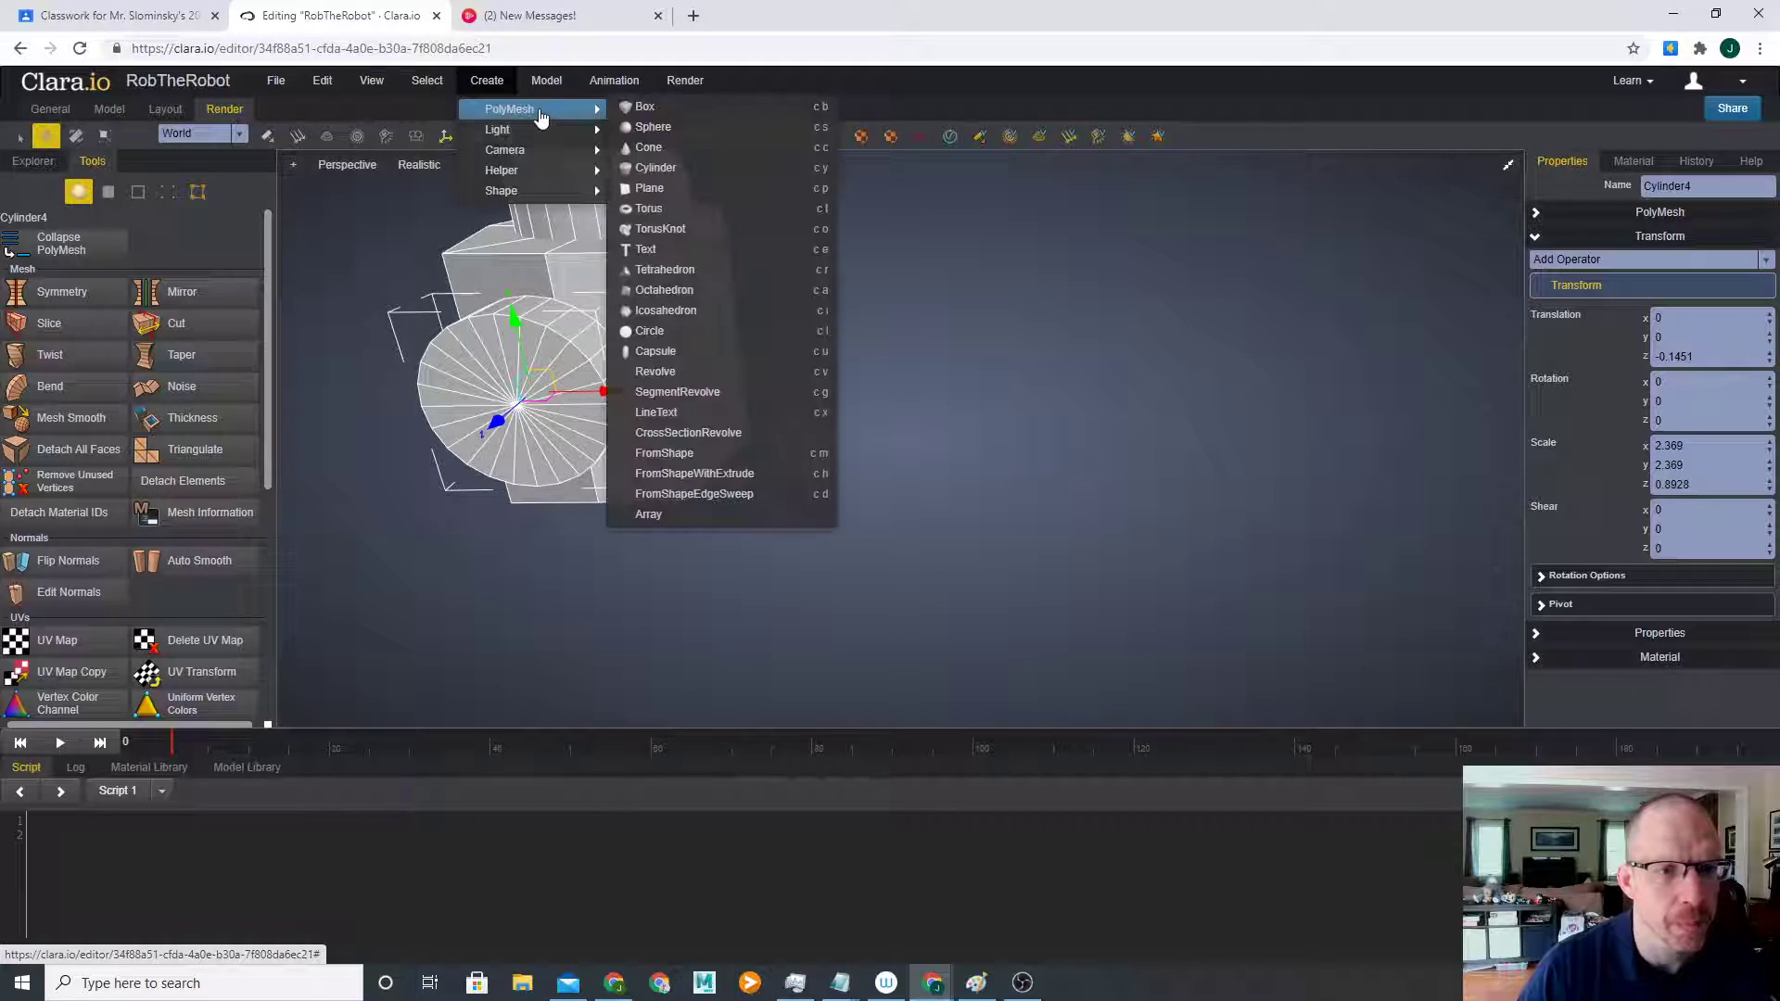
pyautogui.click(657, 114)
pyautogui.scroll(-5, 820, 443)
pyautogui.moveTo(819, 443); pyautogui.dragTo(735, 373, button='right')
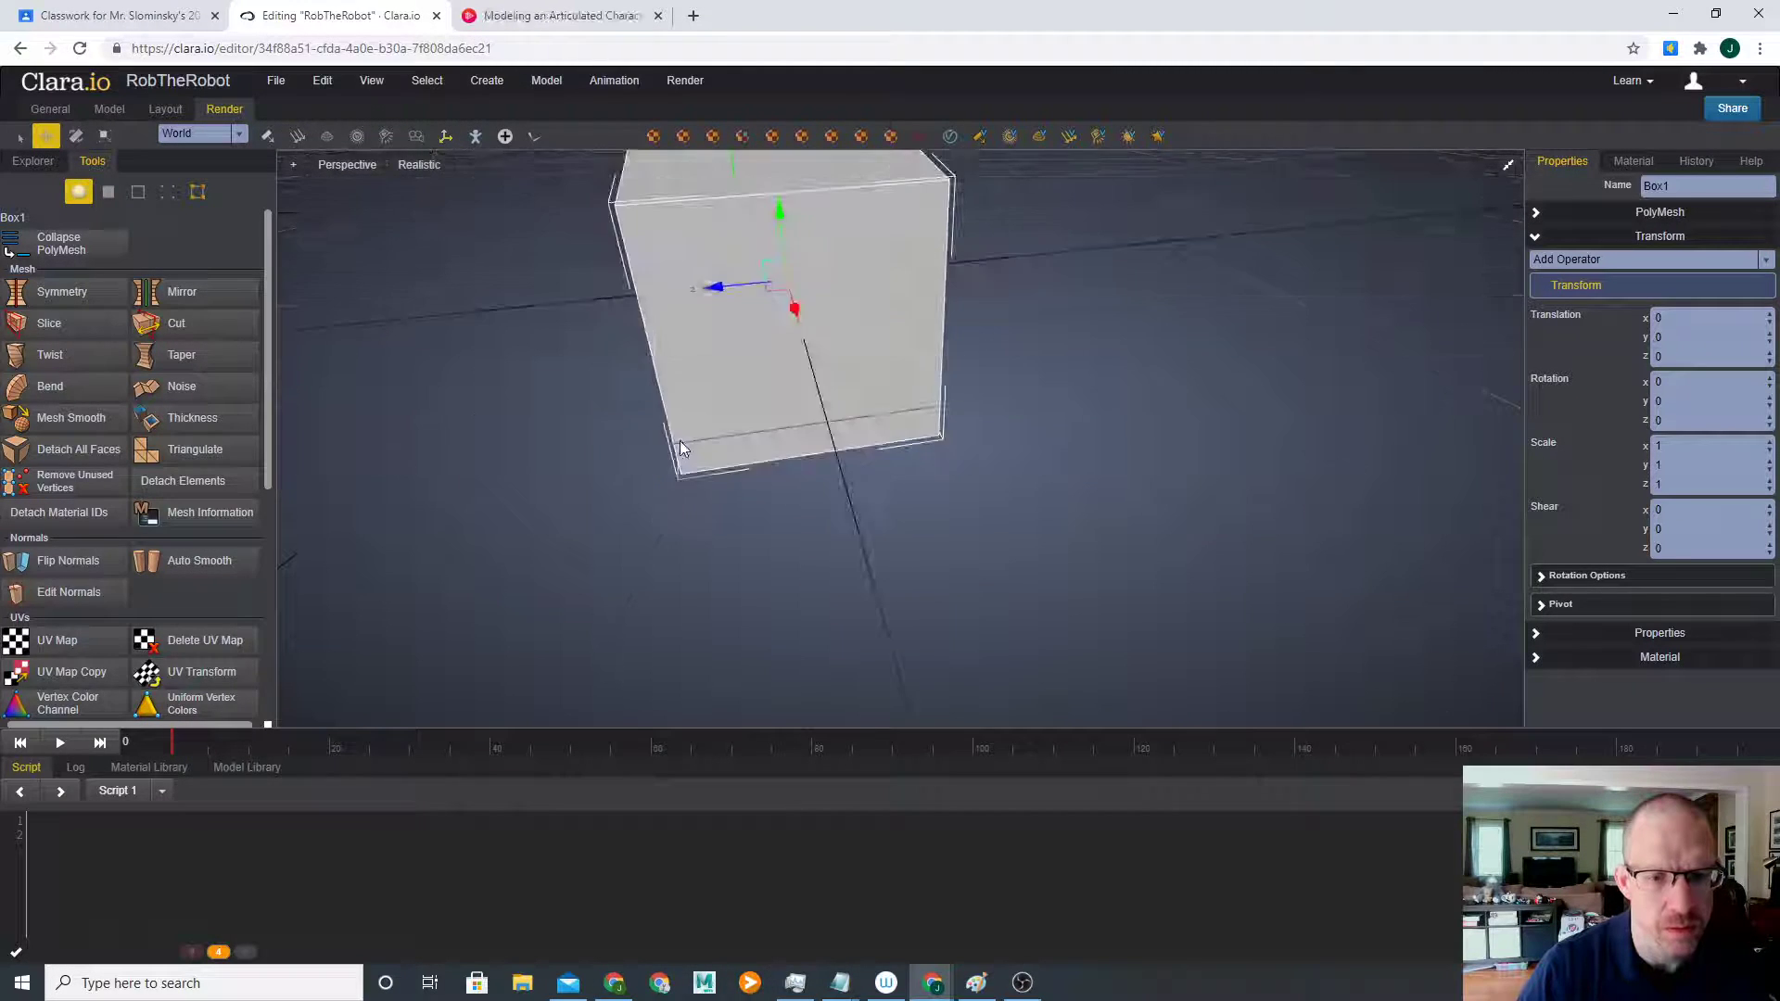
pyautogui.moveTo(735, 372); pyautogui.dragTo(741, 504, button='middle')
pyautogui.press('r')
pyautogui.moveTo(716, 421); pyautogui.dragTo(935, 413)
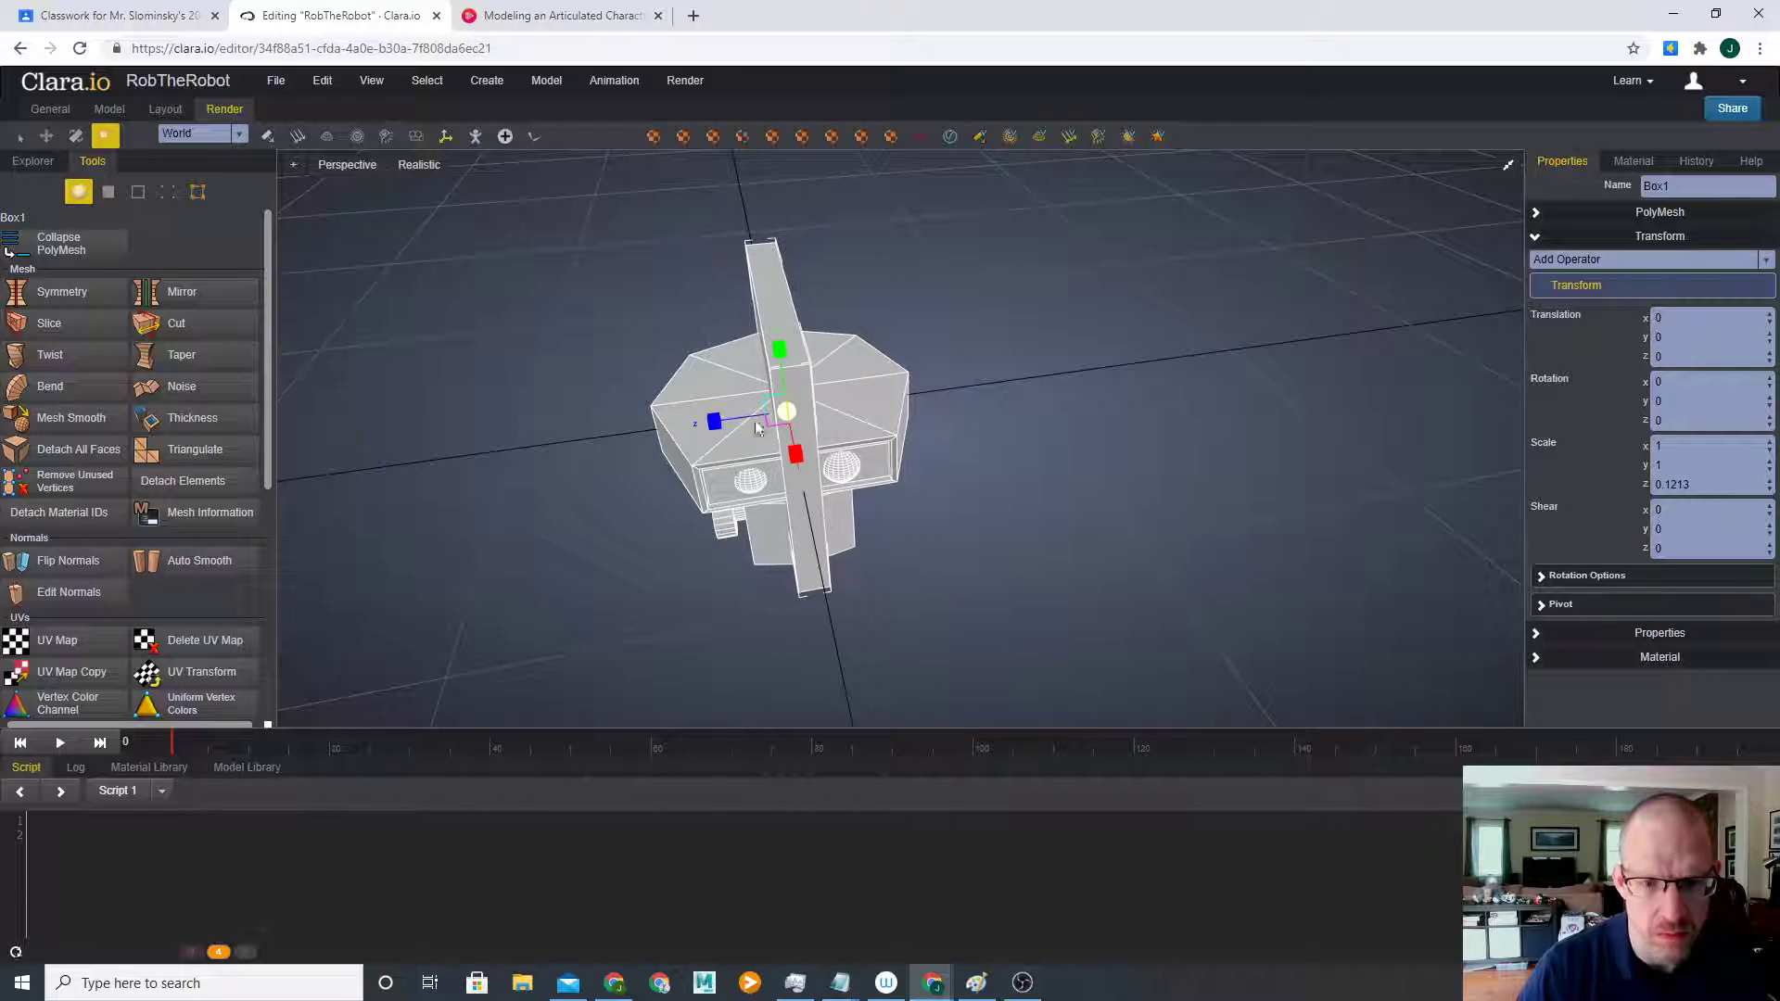
pyautogui.moveTo(779, 350); pyautogui.dragTo(798, 510)
pyautogui.moveTo(799, 510); pyautogui.dragTo(933, 427, button='right')
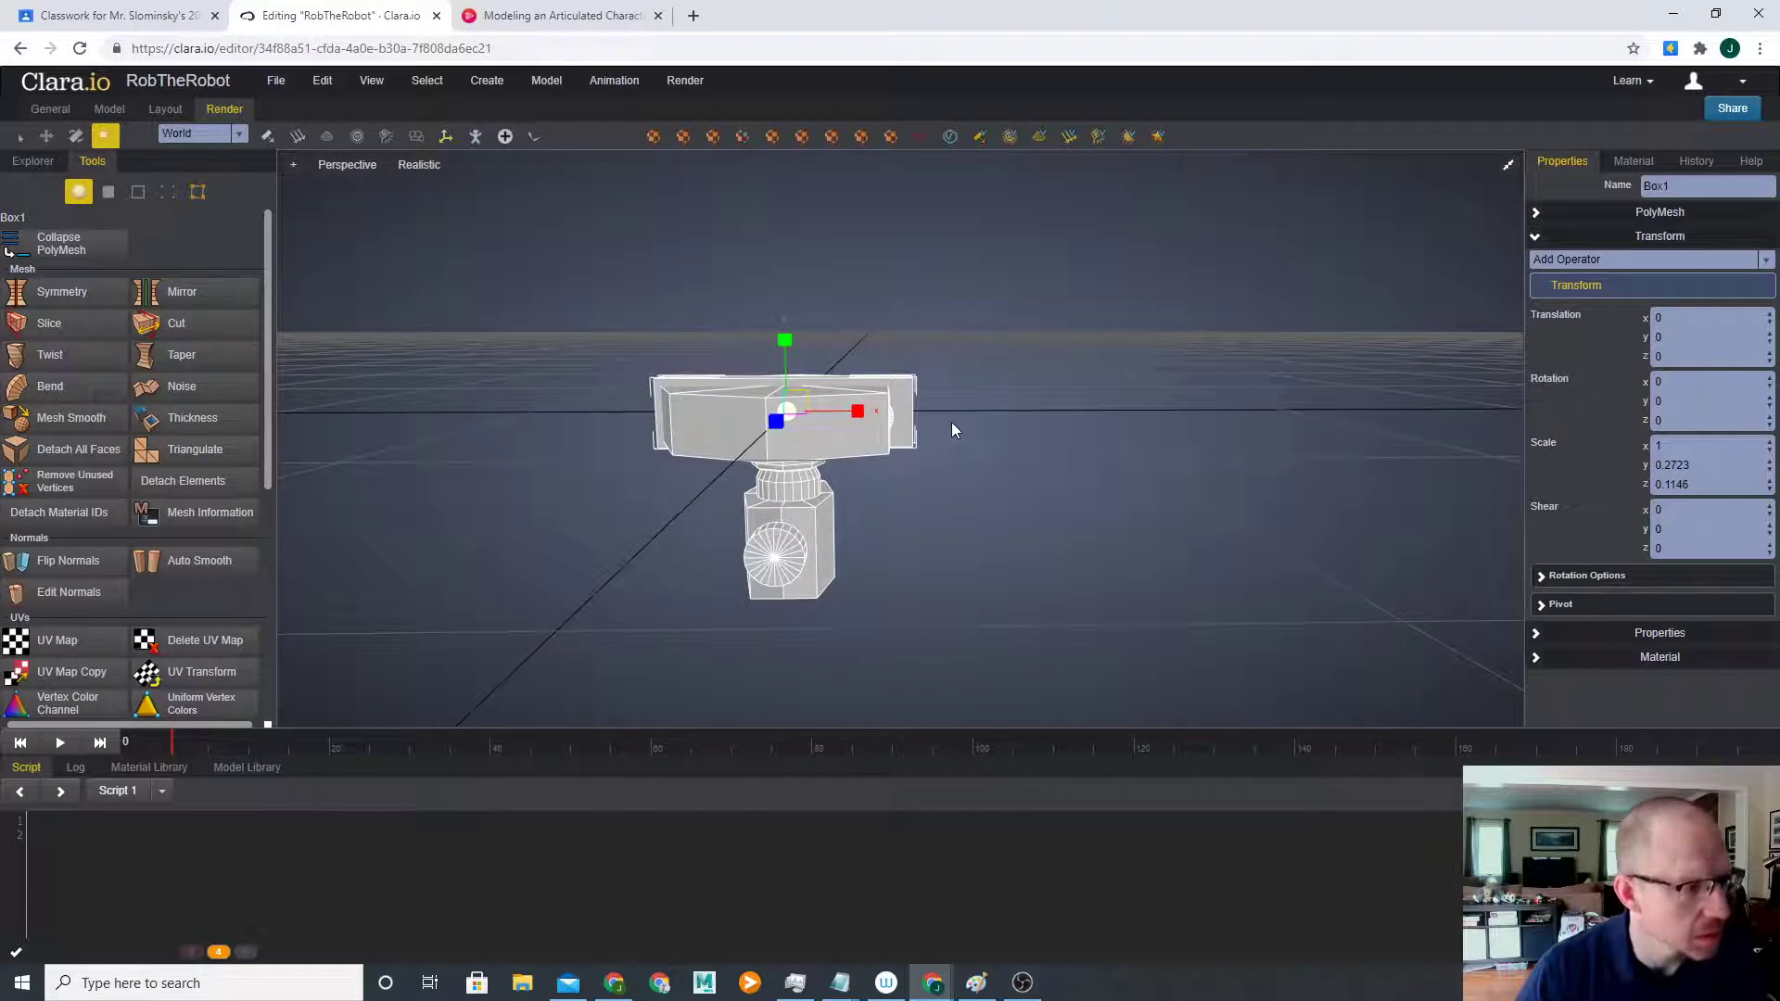
# - Move the box forward along X, down to about -0.408 in Y and out to about 0.374 in Z
pyautogui.press('w')
pyautogui.moveTo(858, 411); pyautogui.dragTo(1150, 413)
pyautogui.moveTo(1098, 510); pyautogui.dragTo(1046, 504, button='right')
pyautogui.moveTo(1084, 351); pyautogui.dragTo(1099, 452)
pyautogui.scroll(2, 1117, 524)
pyautogui.moveTo(1102, 541); pyautogui.dragTo(758, 544)
pyautogui.scroll(2, 882, 566)
# - Scale the box into a slim arm of about 0.458 in X, 0.0865 in Y and 0.0428 in Z
pyautogui.press('r')
pyautogui.moveTo(830, 577); pyautogui.dragTo(899, 557, button='right')
pyautogui.moveTo(906, 525); pyautogui.dragTo(904, 552)
pyautogui.moveTo(927, 646); pyautogui.dragTo(849, 628, button='right')
pyautogui.moveTo(841, 596); pyautogui.dragTo(848, 596)
pyautogui.moveTo(818, 661); pyautogui.dragTo(903, 658, button='right')
# - Move the arm box against the shoulder disc, at about 0.312 in X, -0.485 in Y and 0.311 in Z
pyautogui.press('w')
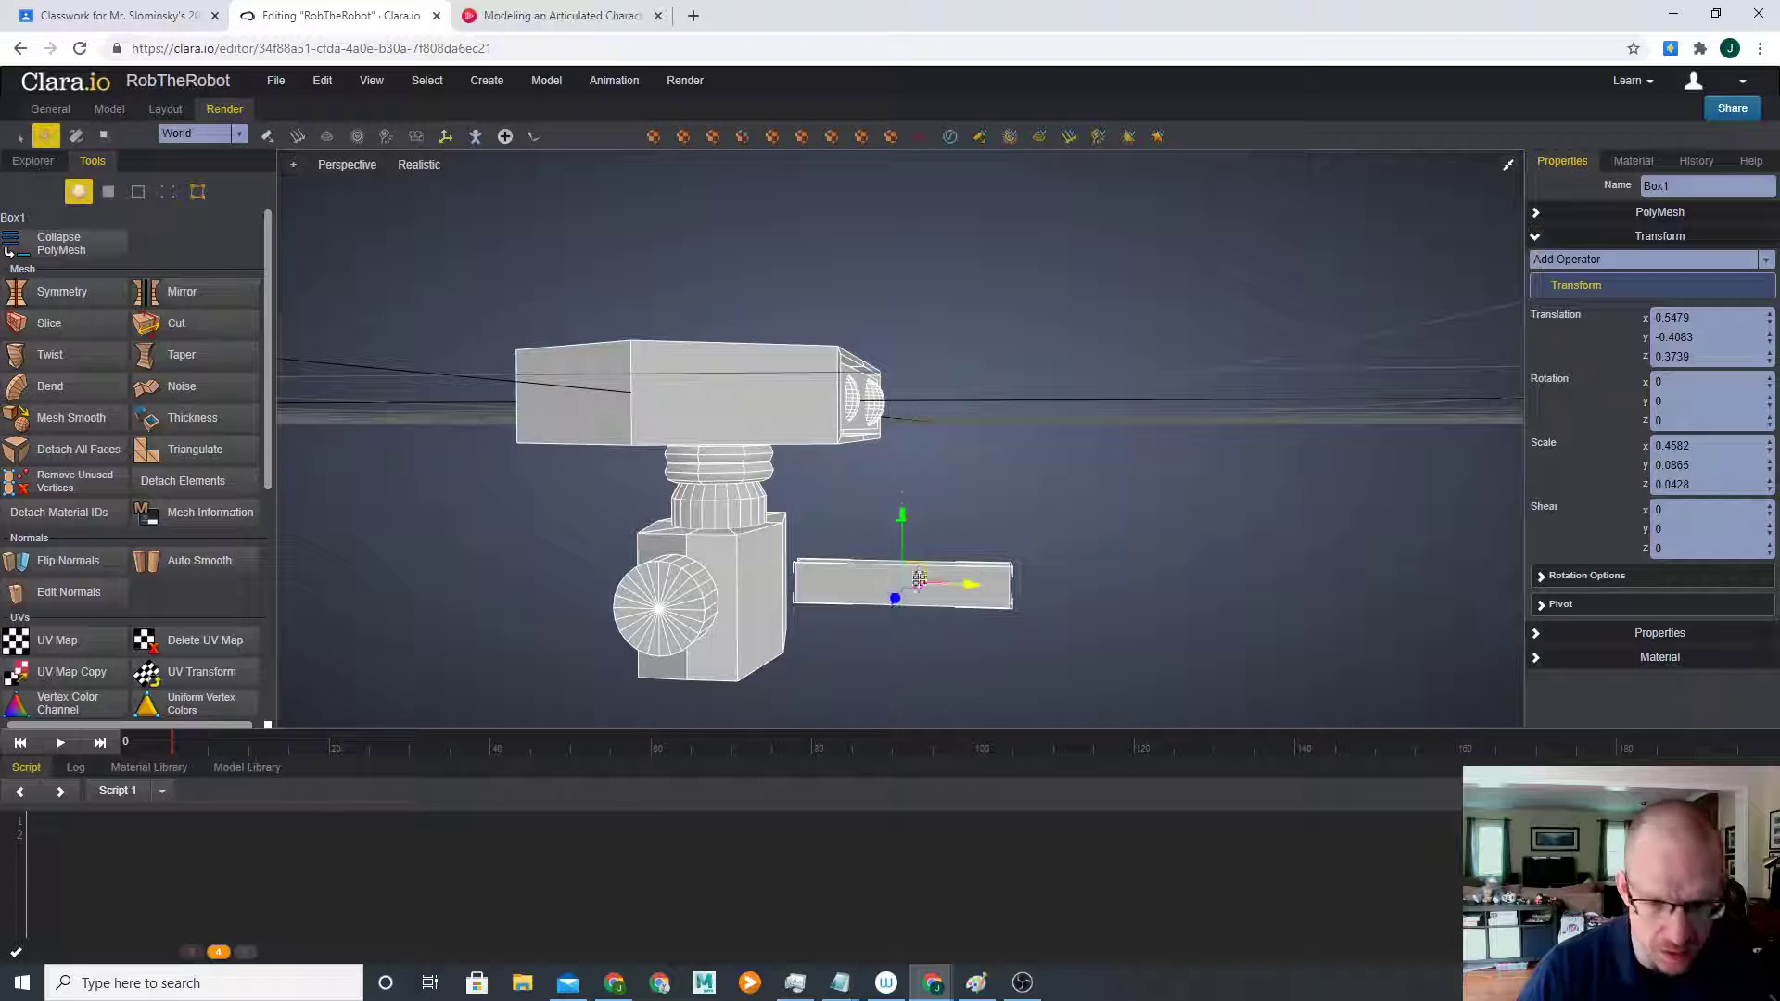
pyautogui.moveTo(898, 514); pyautogui.dragTo(895, 537)
pyautogui.moveTo(969, 612); pyautogui.dragTo(860, 604)
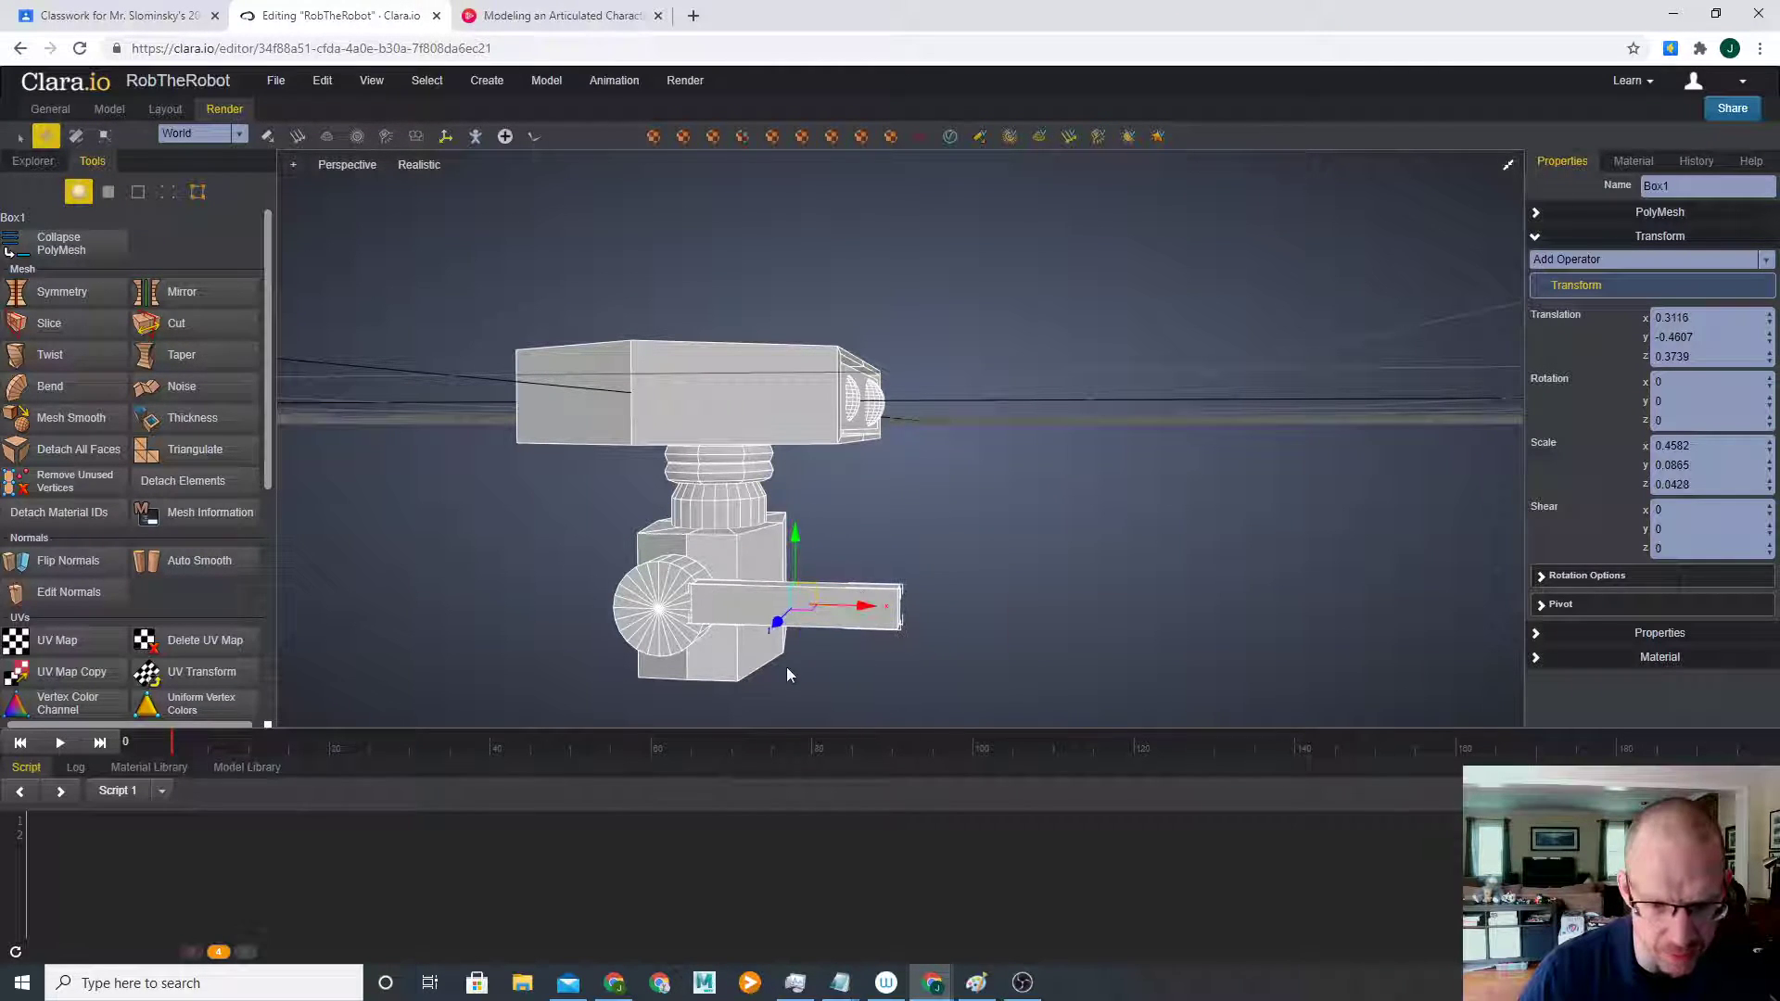
pyautogui.moveTo(795, 666); pyautogui.dragTo(723, 691, button='middle')
pyautogui.moveTo(729, 633); pyautogui.dragTo(754, 634)
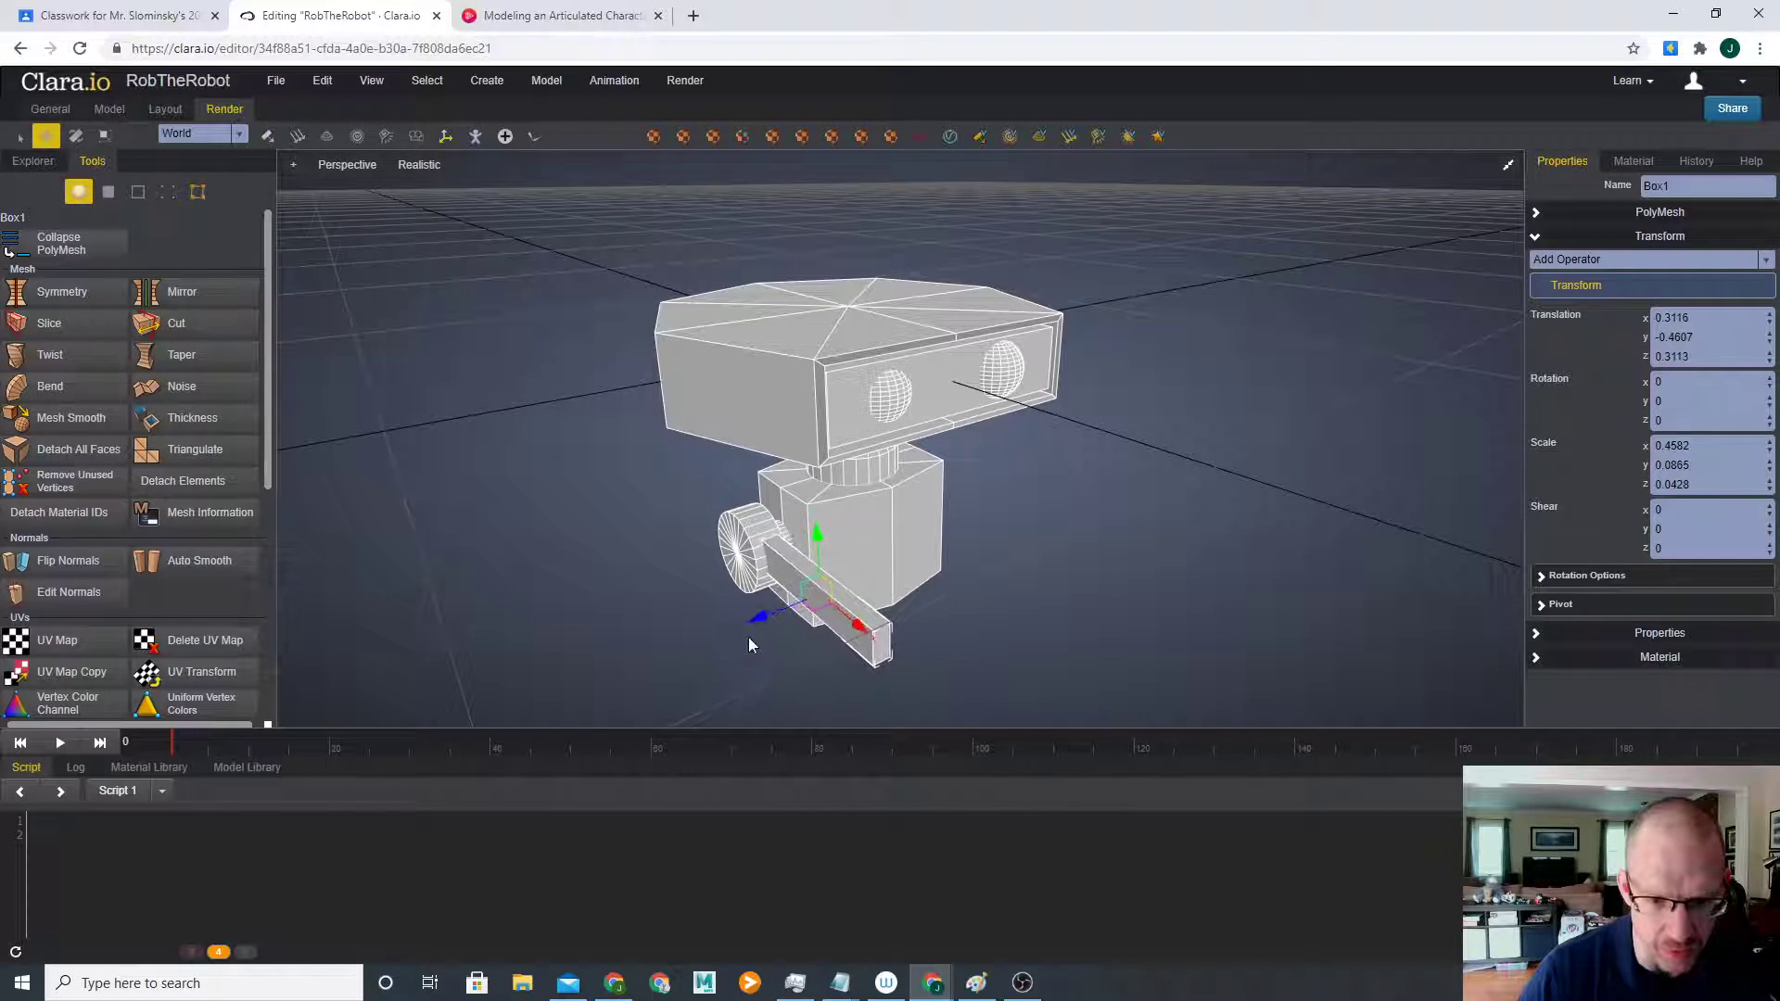
pyautogui.moveTo(754, 634); pyautogui.dragTo(853, 579, button='middle')
pyautogui.moveTo(820, 527); pyautogui.dragTo(814, 530)
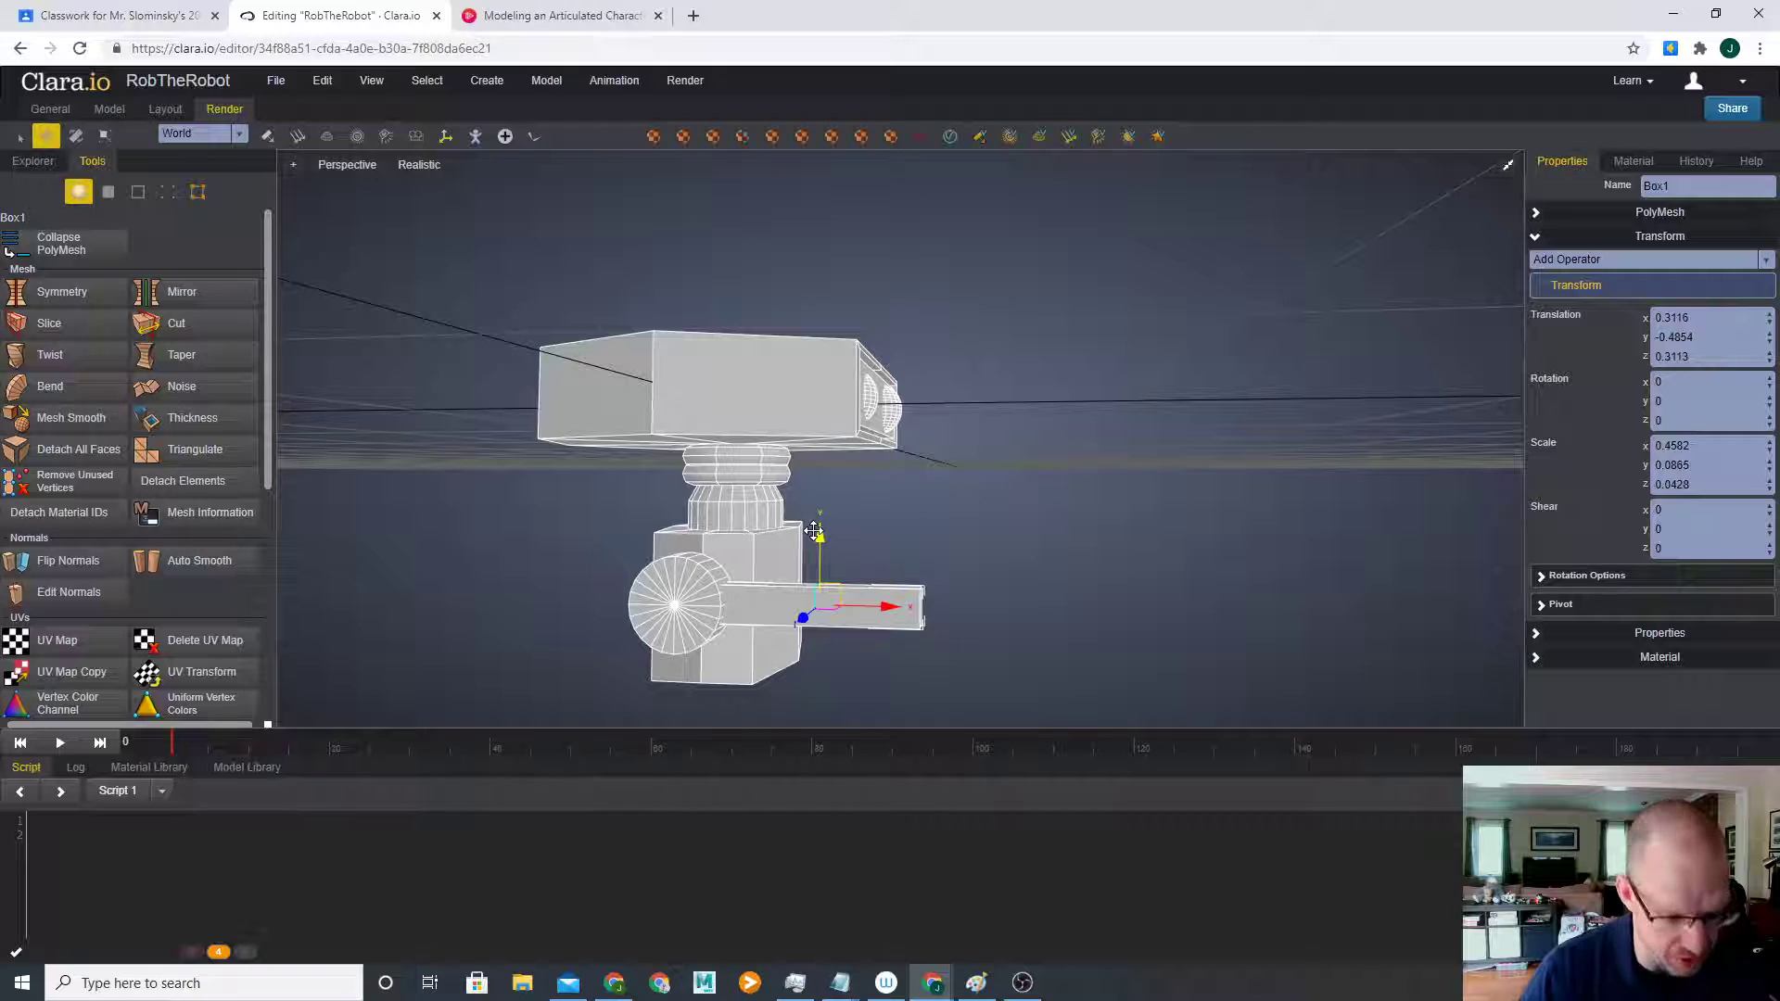
# - Shorten the arm box to about 0.205 in X and slide it back to the shoulder disc at about 0.18 in X
pyautogui.press('r')
pyautogui.moveTo(871, 599); pyautogui.dragTo(857, 604)
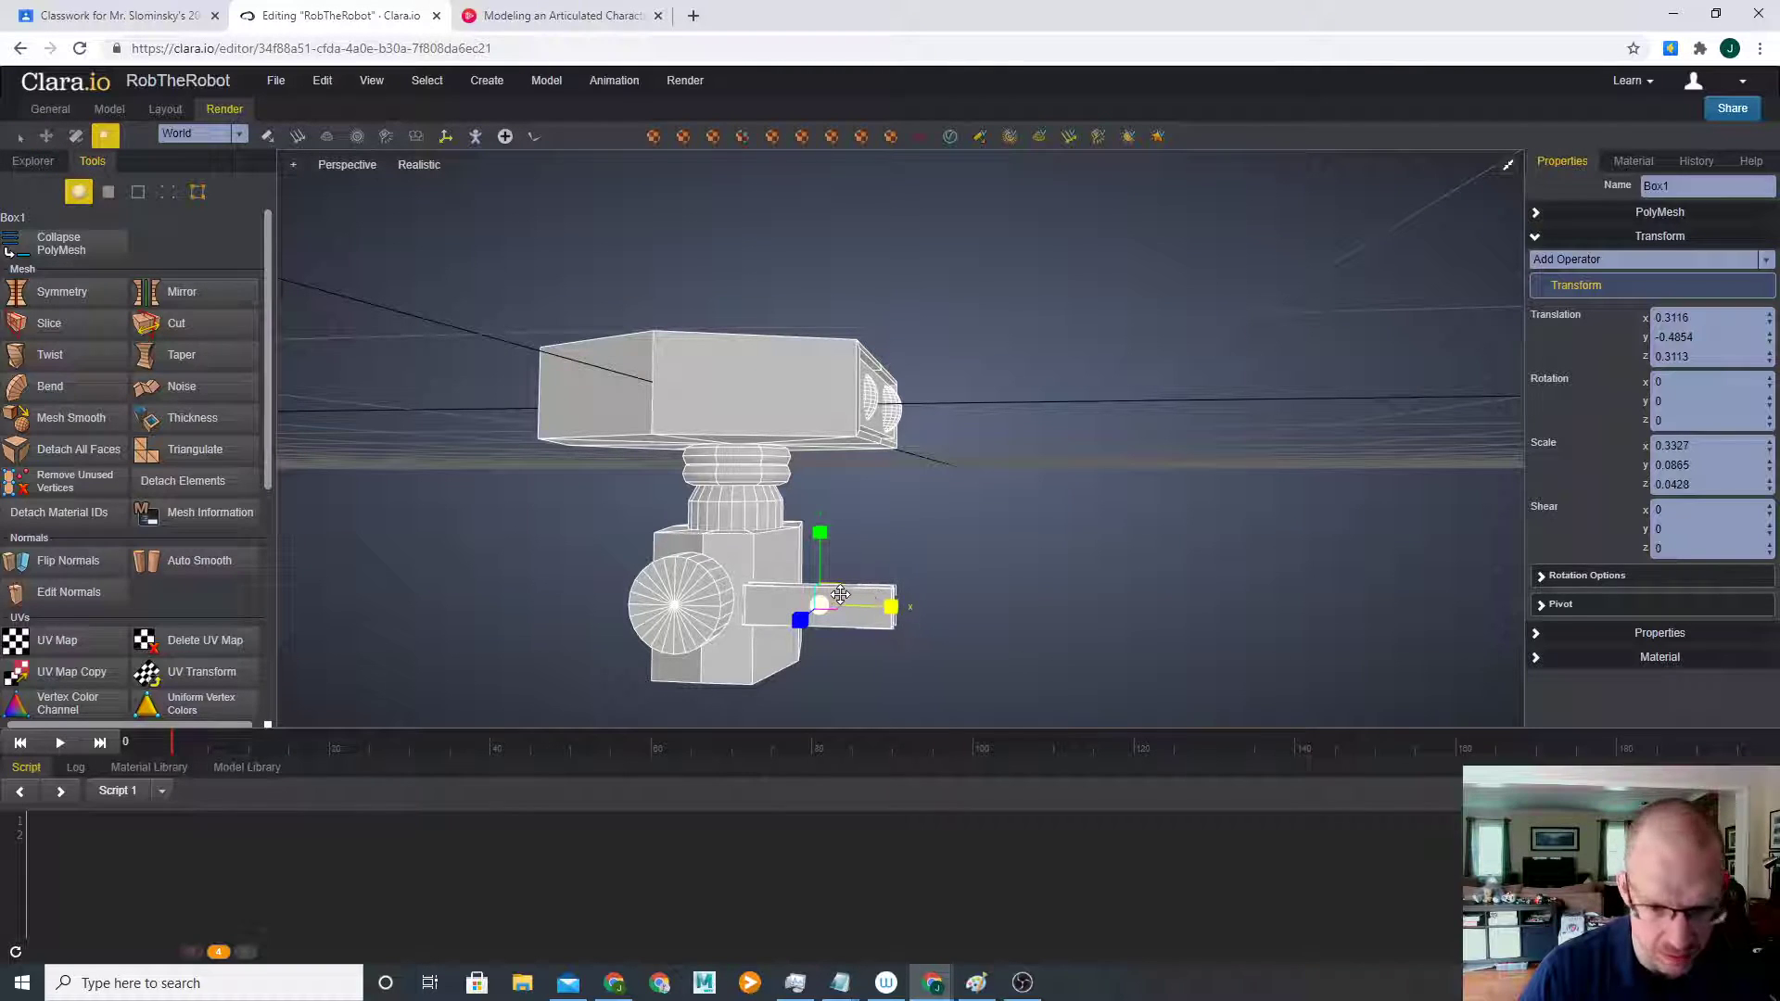
pyautogui.press('w')
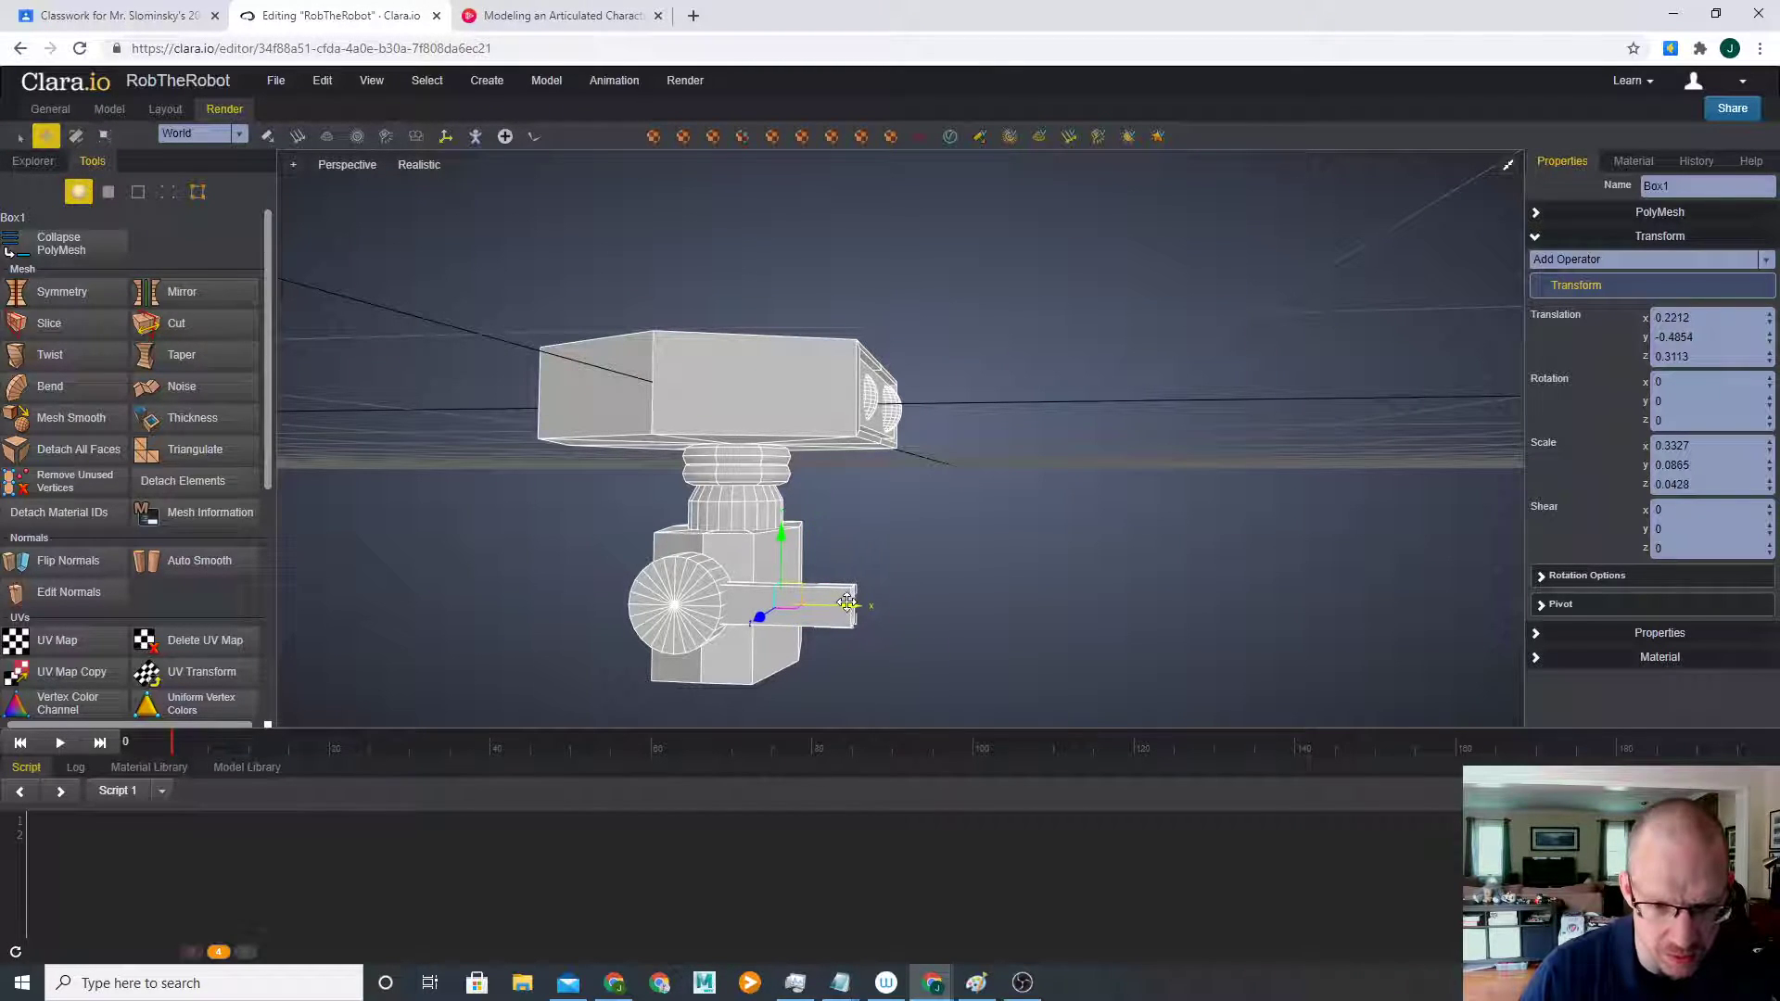
pyautogui.click(950, 603)
pyautogui.moveTo(916, 604); pyautogui.dragTo(813, 570, button='right')
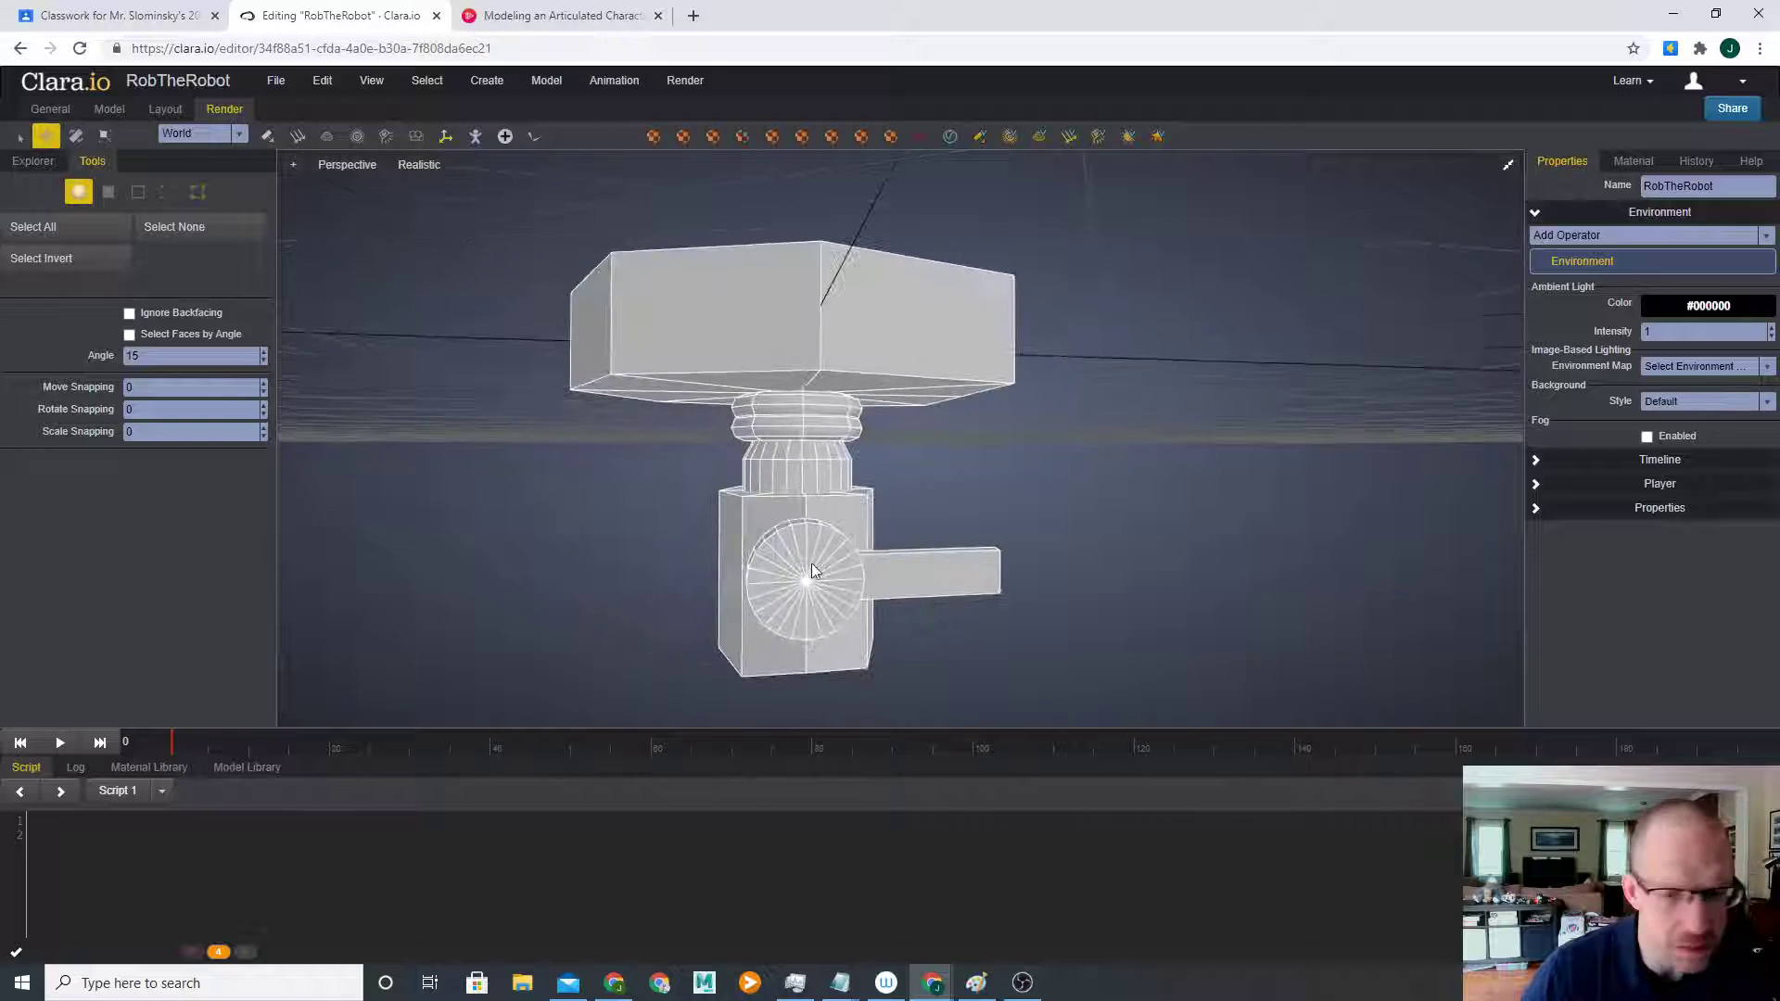
pyautogui.click(935, 586)
pyautogui.press('r')
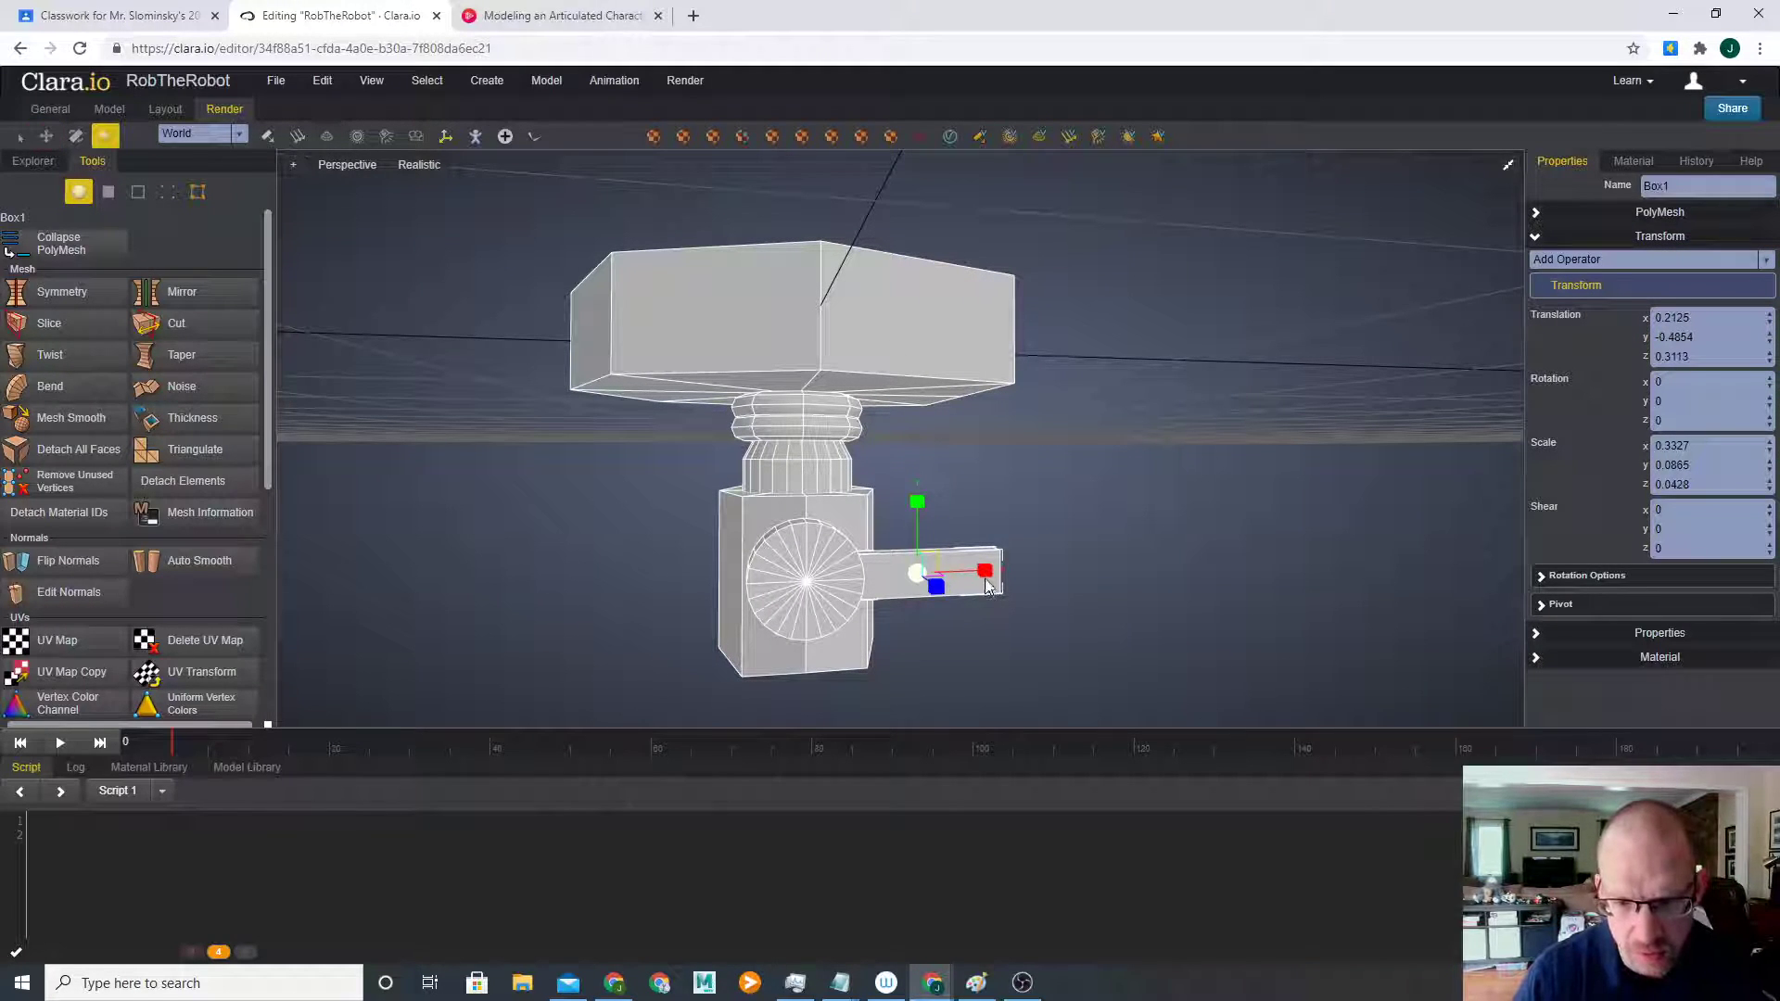
pyautogui.moveTo(966, 574); pyautogui.dragTo(928, 582)
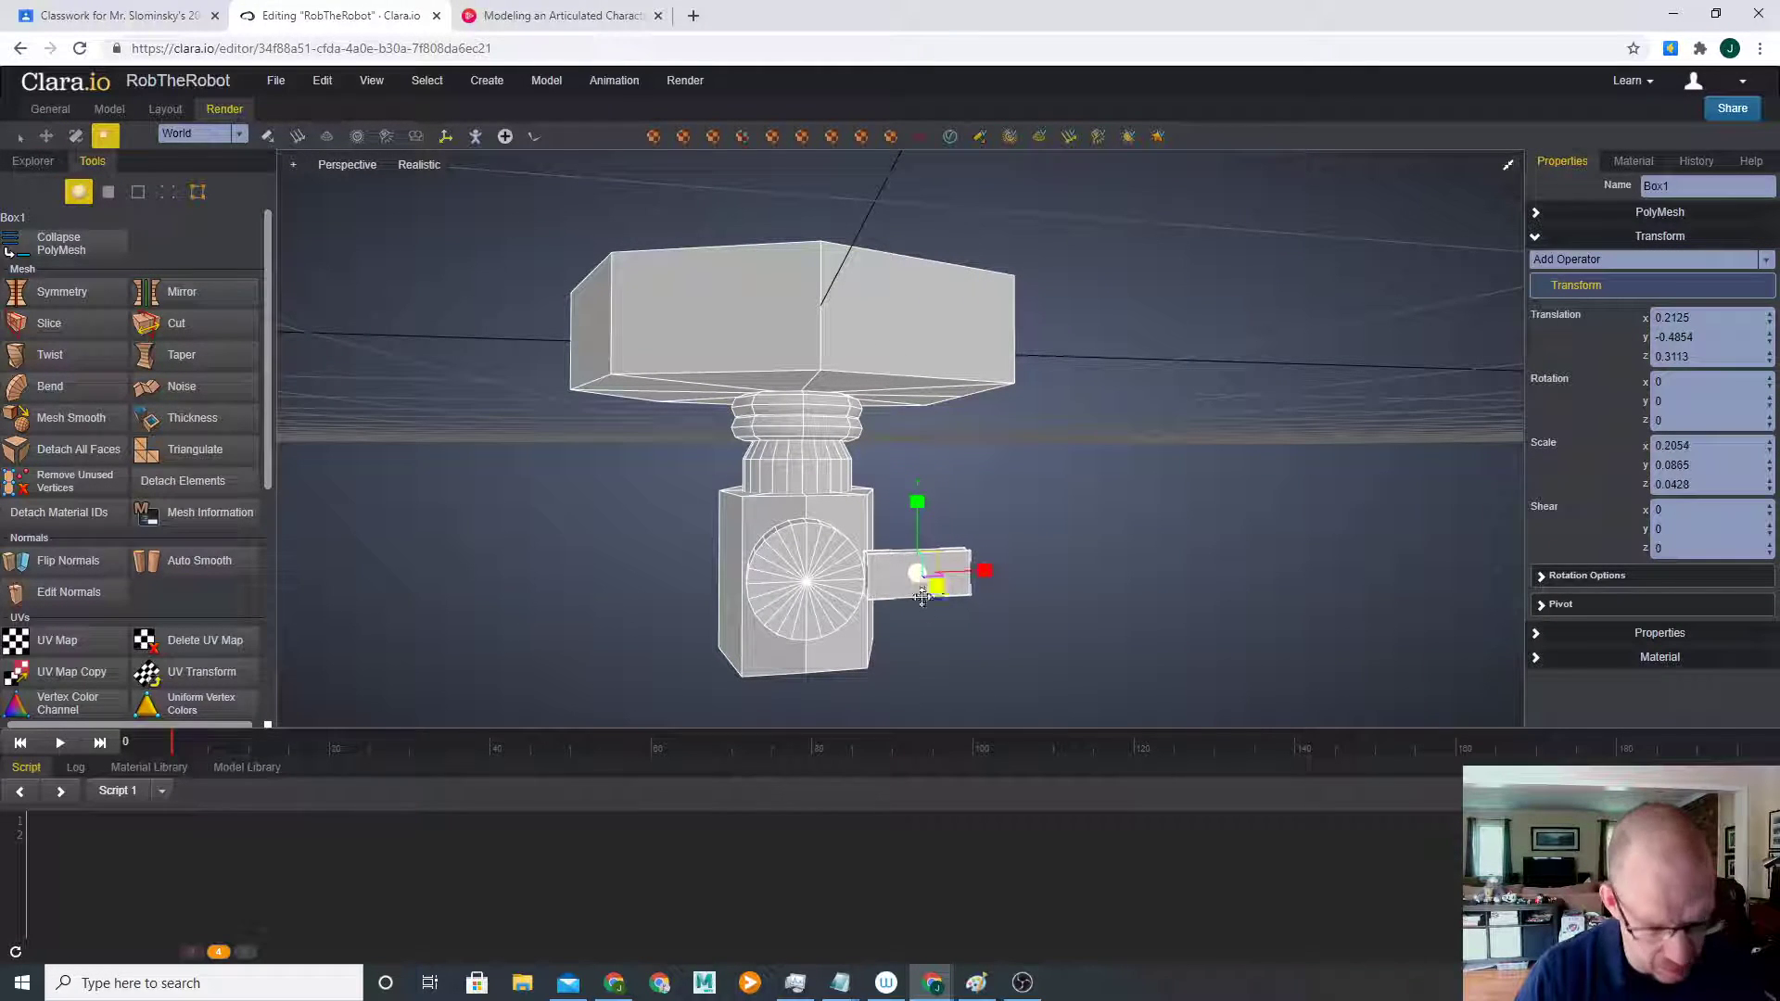
pyautogui.press('w')
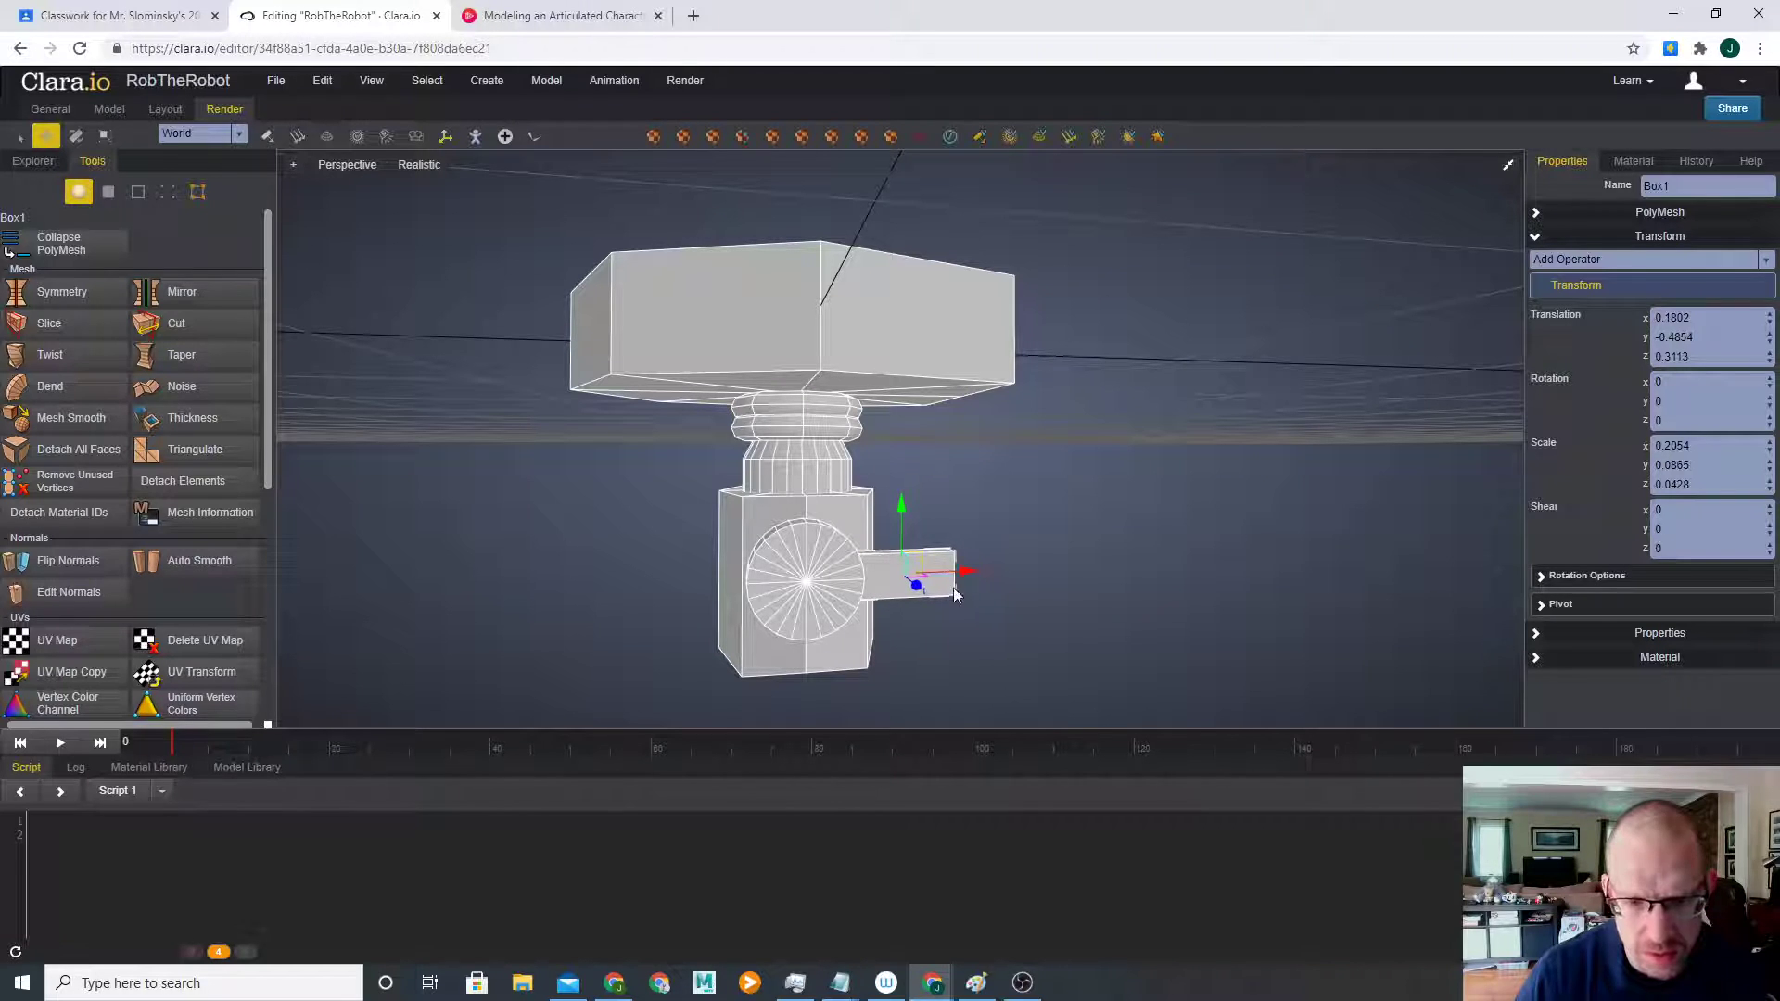
# - Clone the shoulder disc and move the copy along X to about 0.358, at the arm's free end
pyautogui.click(818, 614)
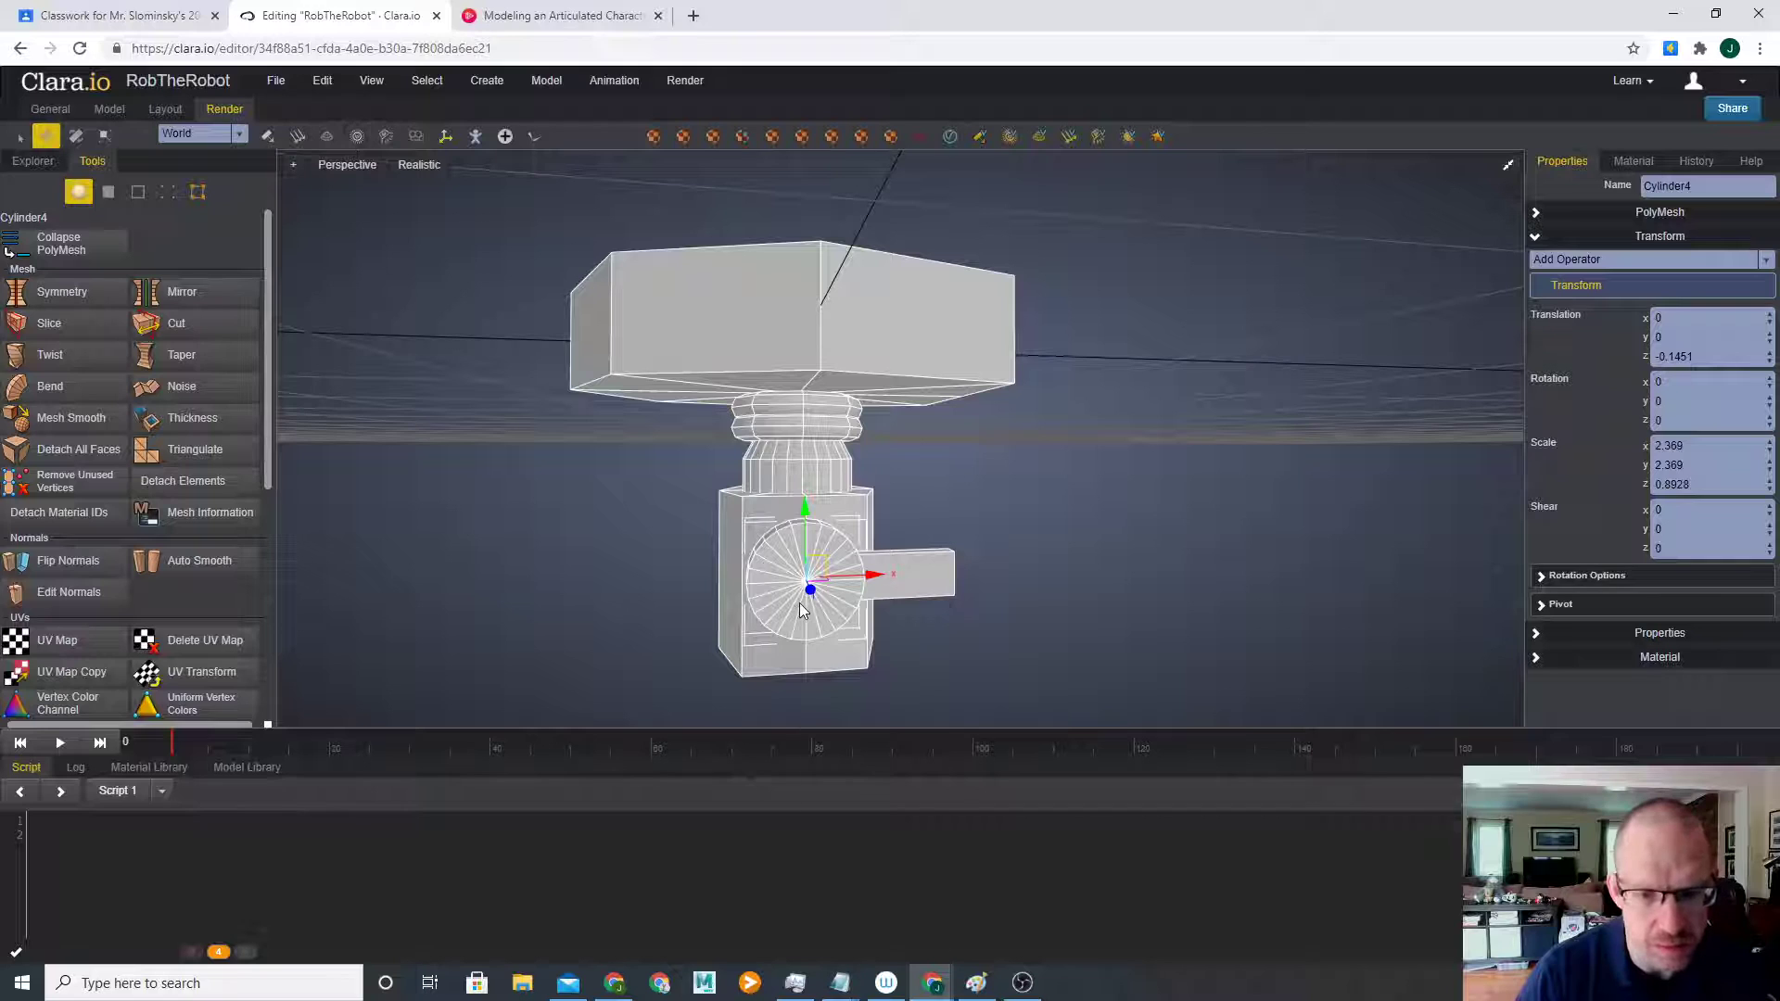
pyautogui.rightClick(800, 603)
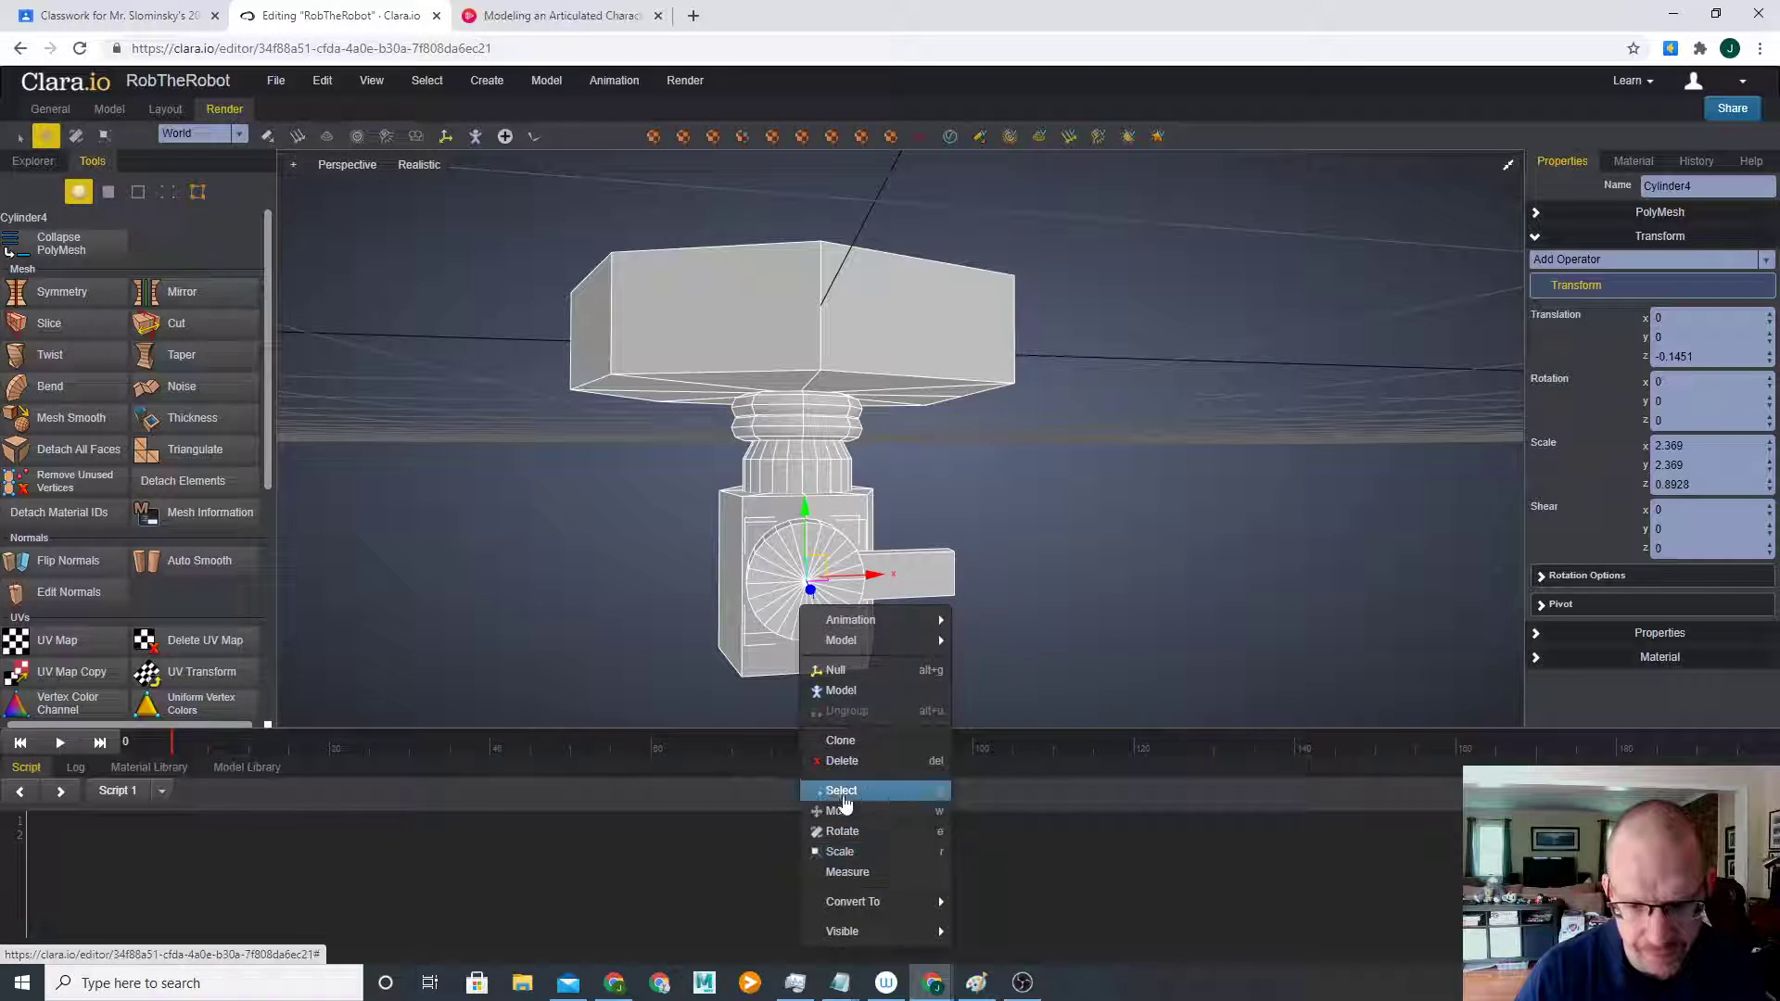
pyautogui.click(842, 740)
pyautogui.click(902, 430)
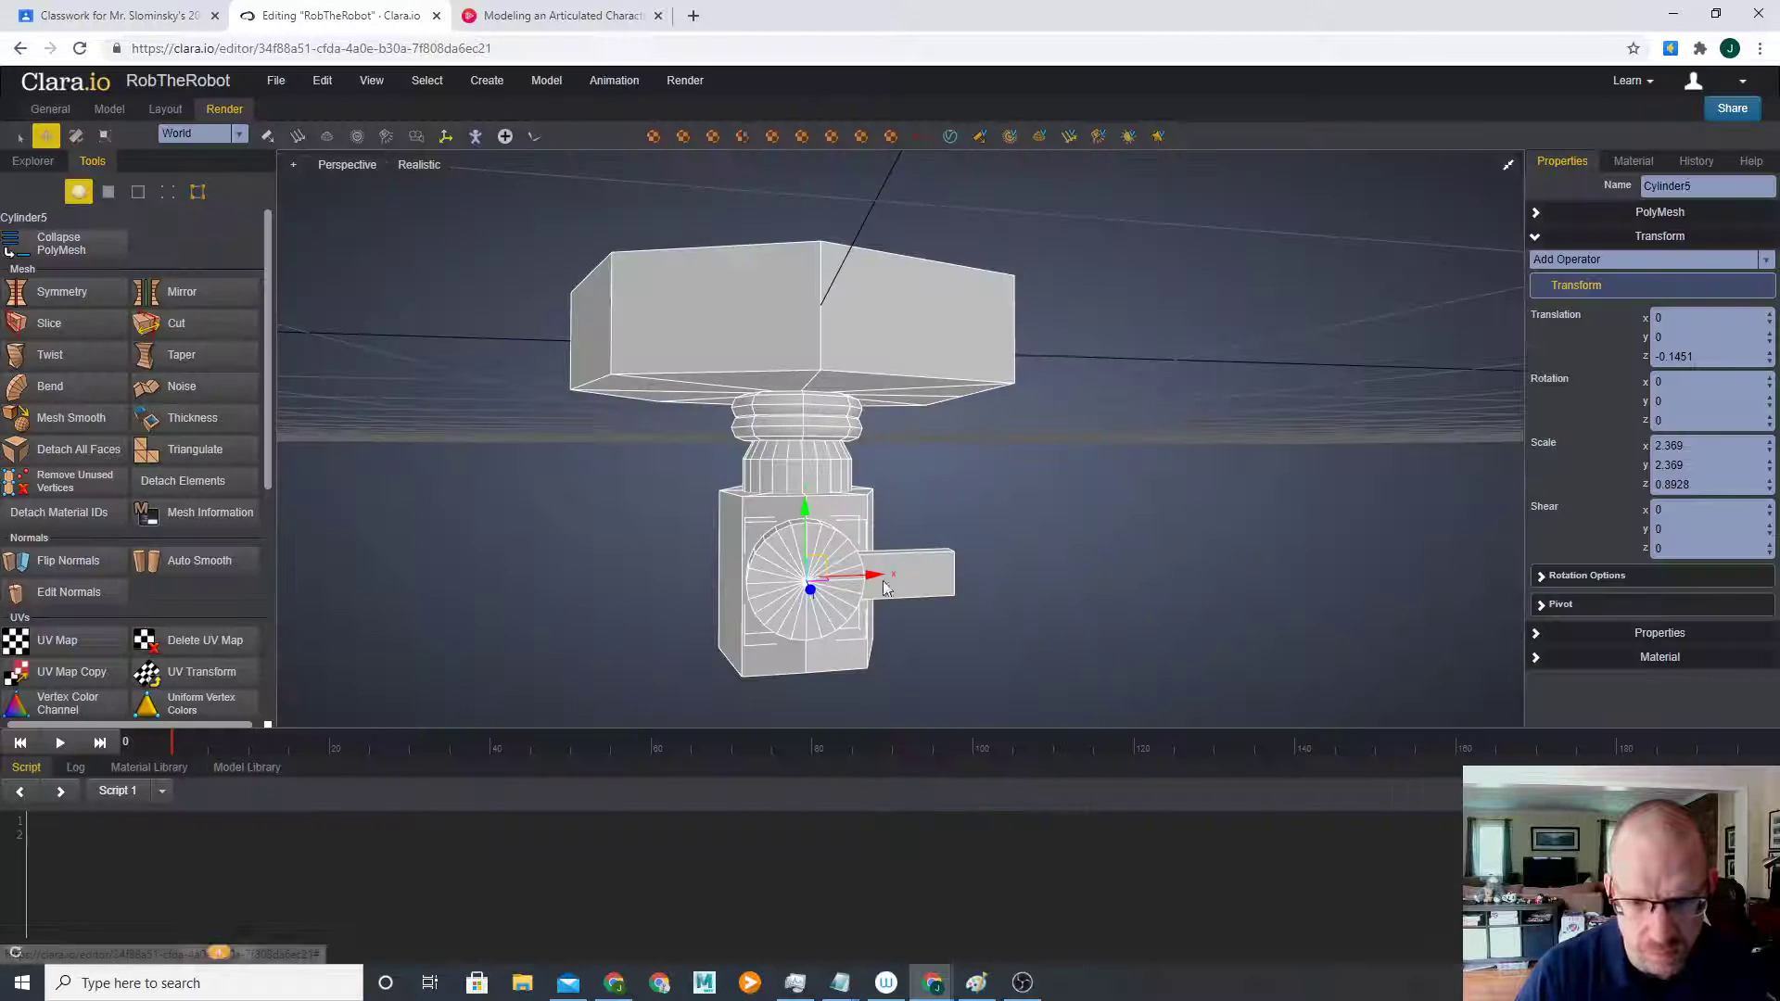
pyautogui.moveTo(873, 580)
pyautogui.mouseDown()
pyautogui.moveTo(1062, 592)
pyautogui.moveTo(1047, 619)
pyautogui.mouseUp()
# - Shrink the copied elbow disc to about 1.84 in X and Y and 0.684 in Z
pyautogui.moveTo(1006, 614); pyautogui.dragTo(976, 596, button='middle')
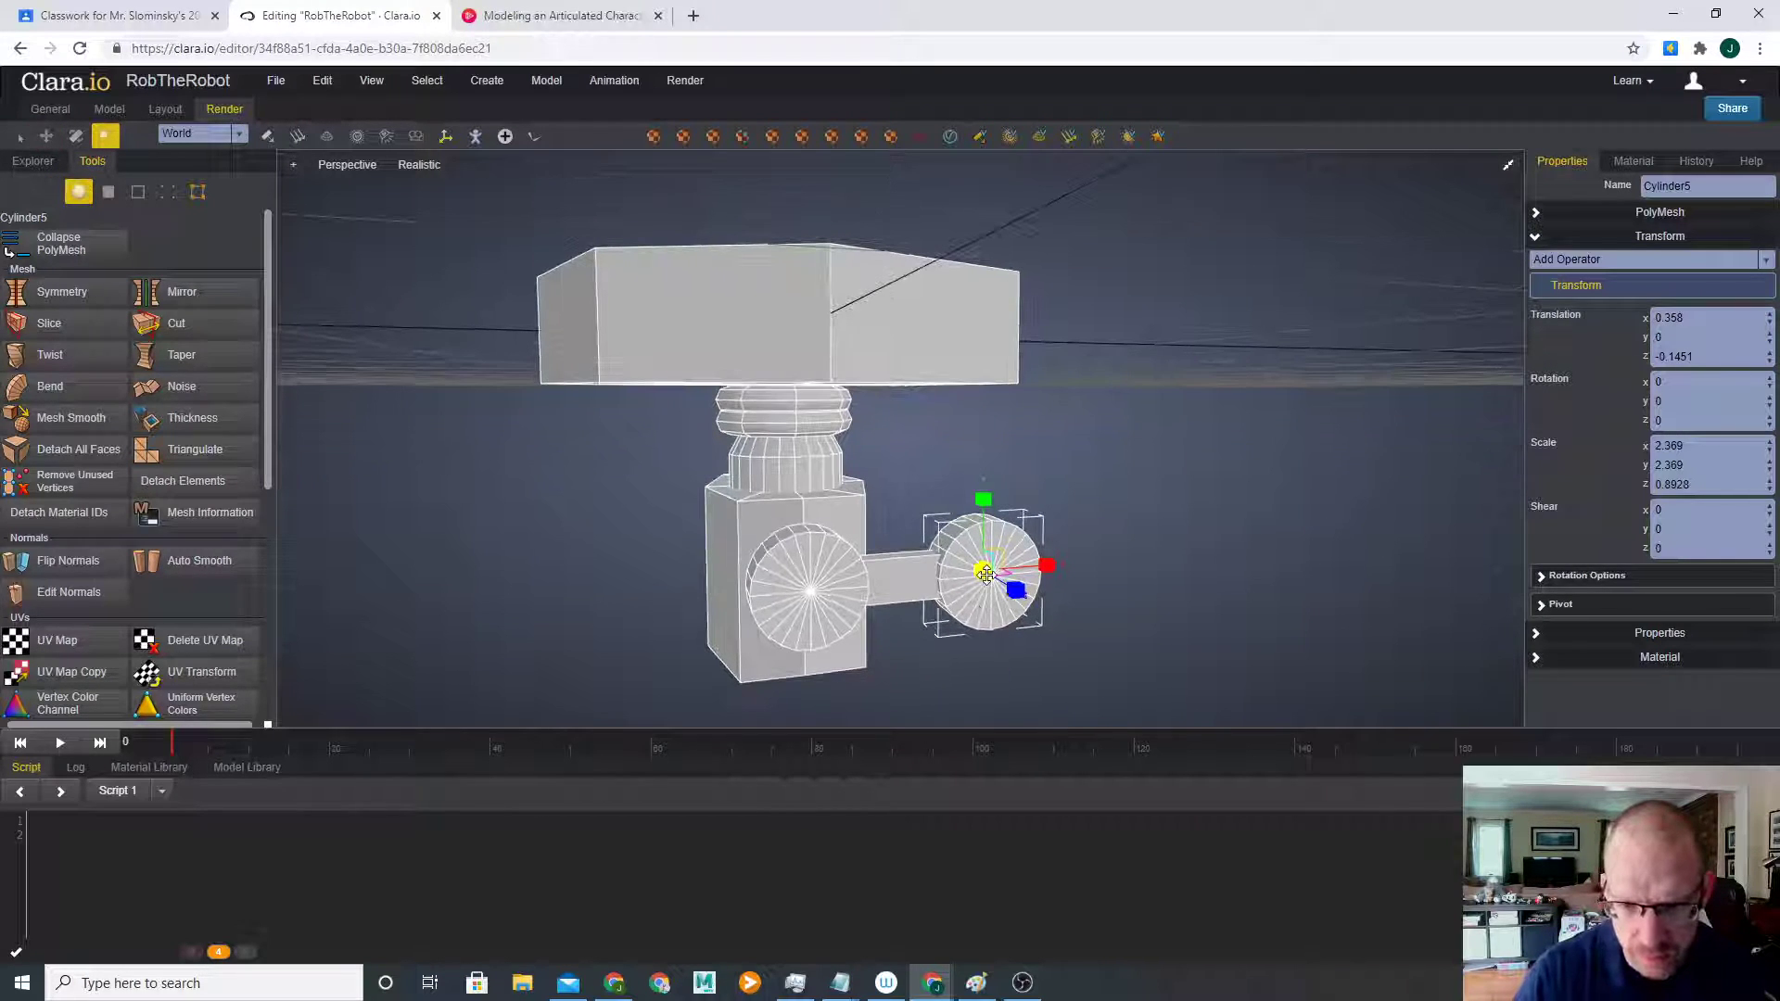
pyautogui.moveTo(970, 572); pyautogui.dragTo(688, 506)
pyautogui.scroll(2, 940, 646)
pyautogui.scroll(1, 940, 646)
pyautogui.moveTo(1054, 639); pyautogui.dragTo(1133, 691)
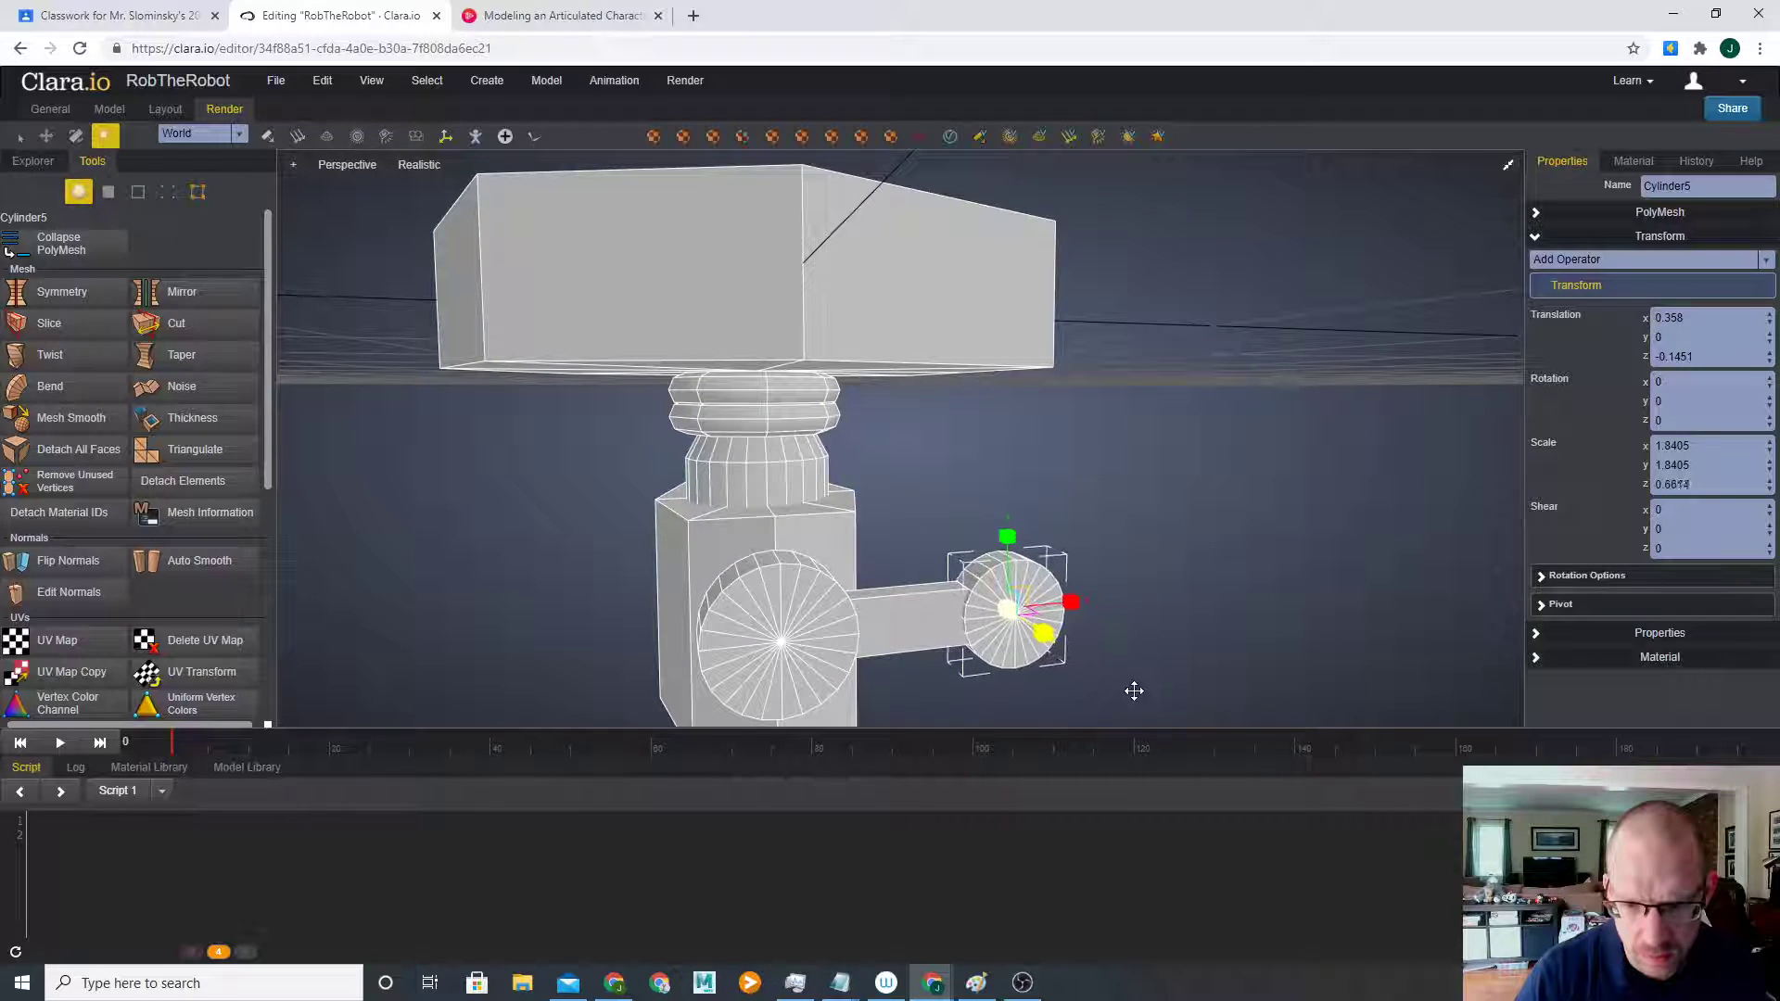
pyautogui.press('w')
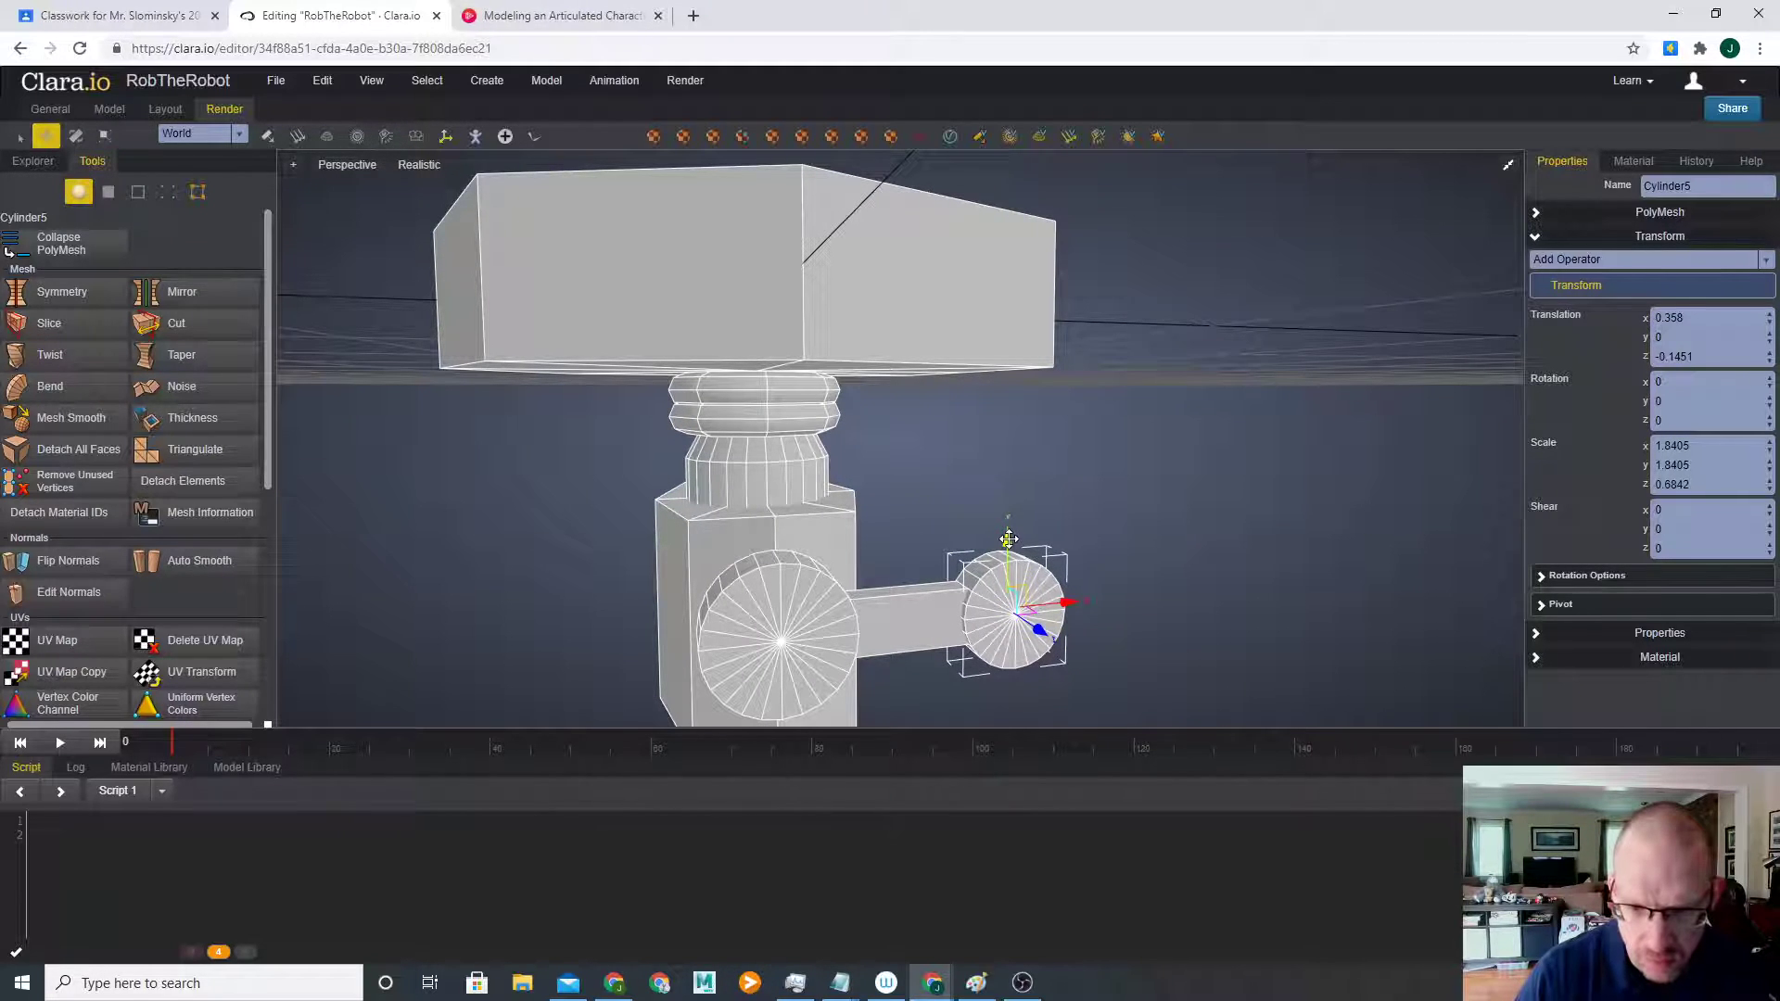
# - Nudge the elbow disc to about 0.348 in X and -0.01 in Y at the arm's free end
pyautogui.moveTo(1009, 539); pyautogui.dragTo(1008, 545)
pyautogui.moveTo(1069, 612); pyautogui.dragTo(1029, 605)
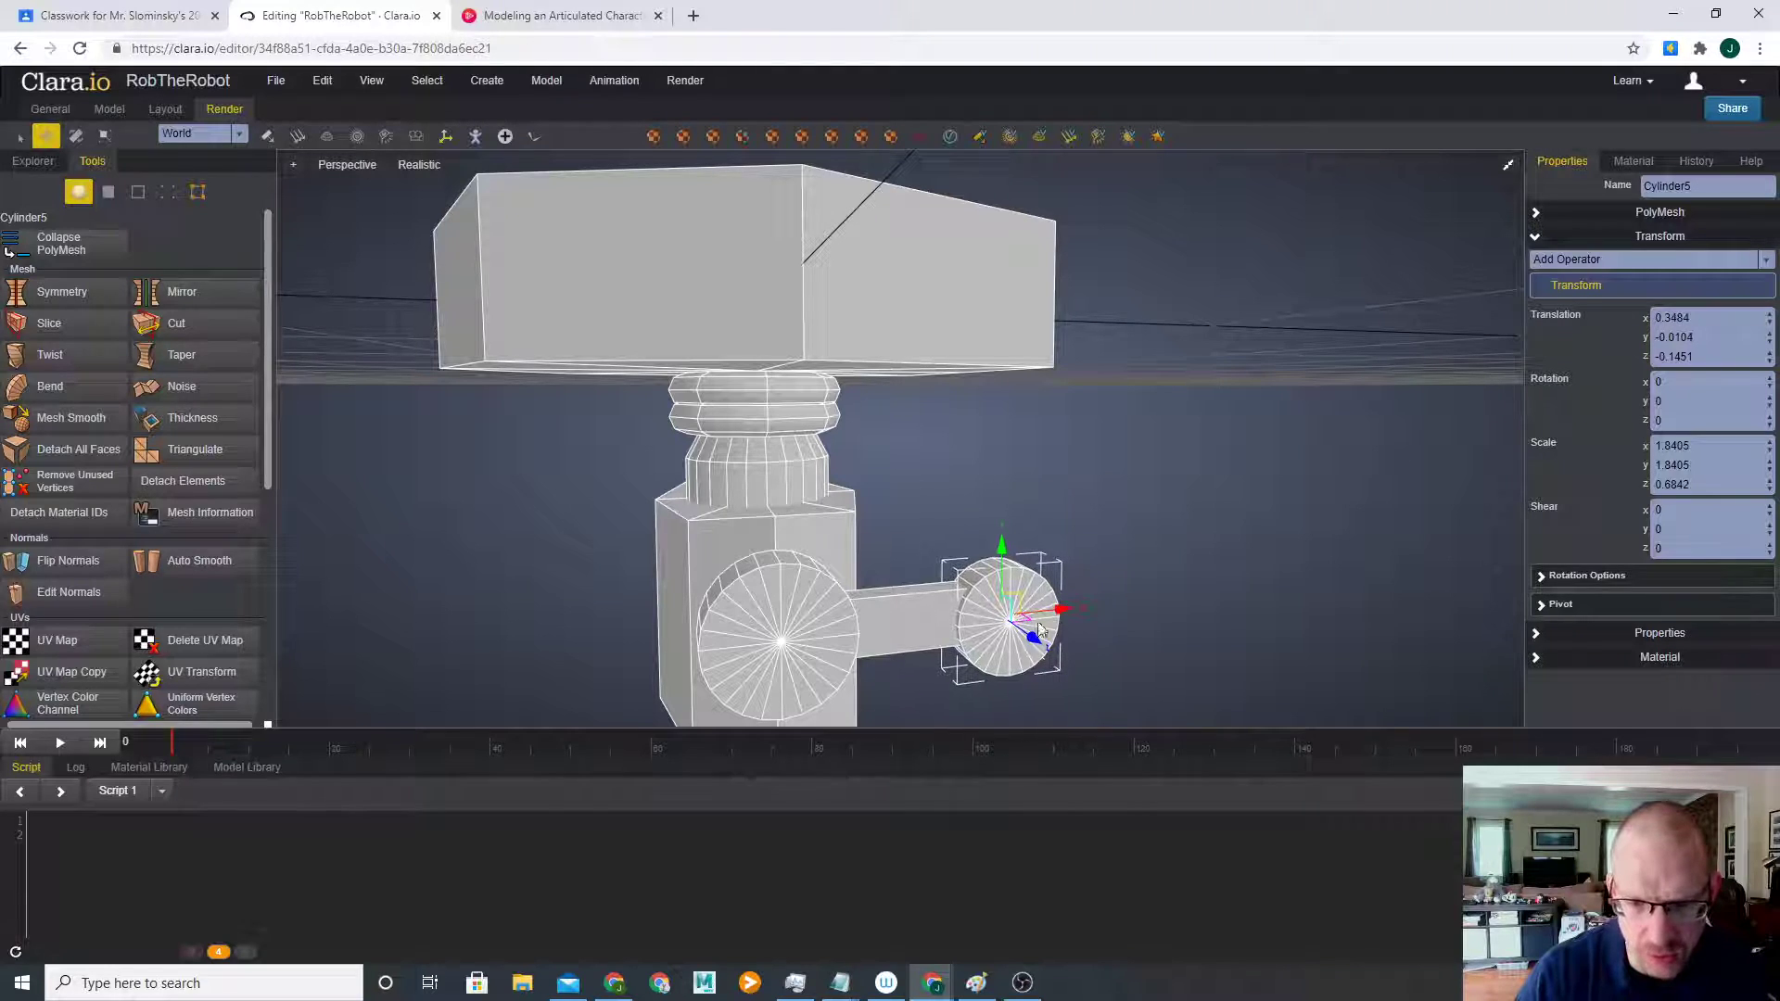
pyautogui.rightClick(1029, 605)
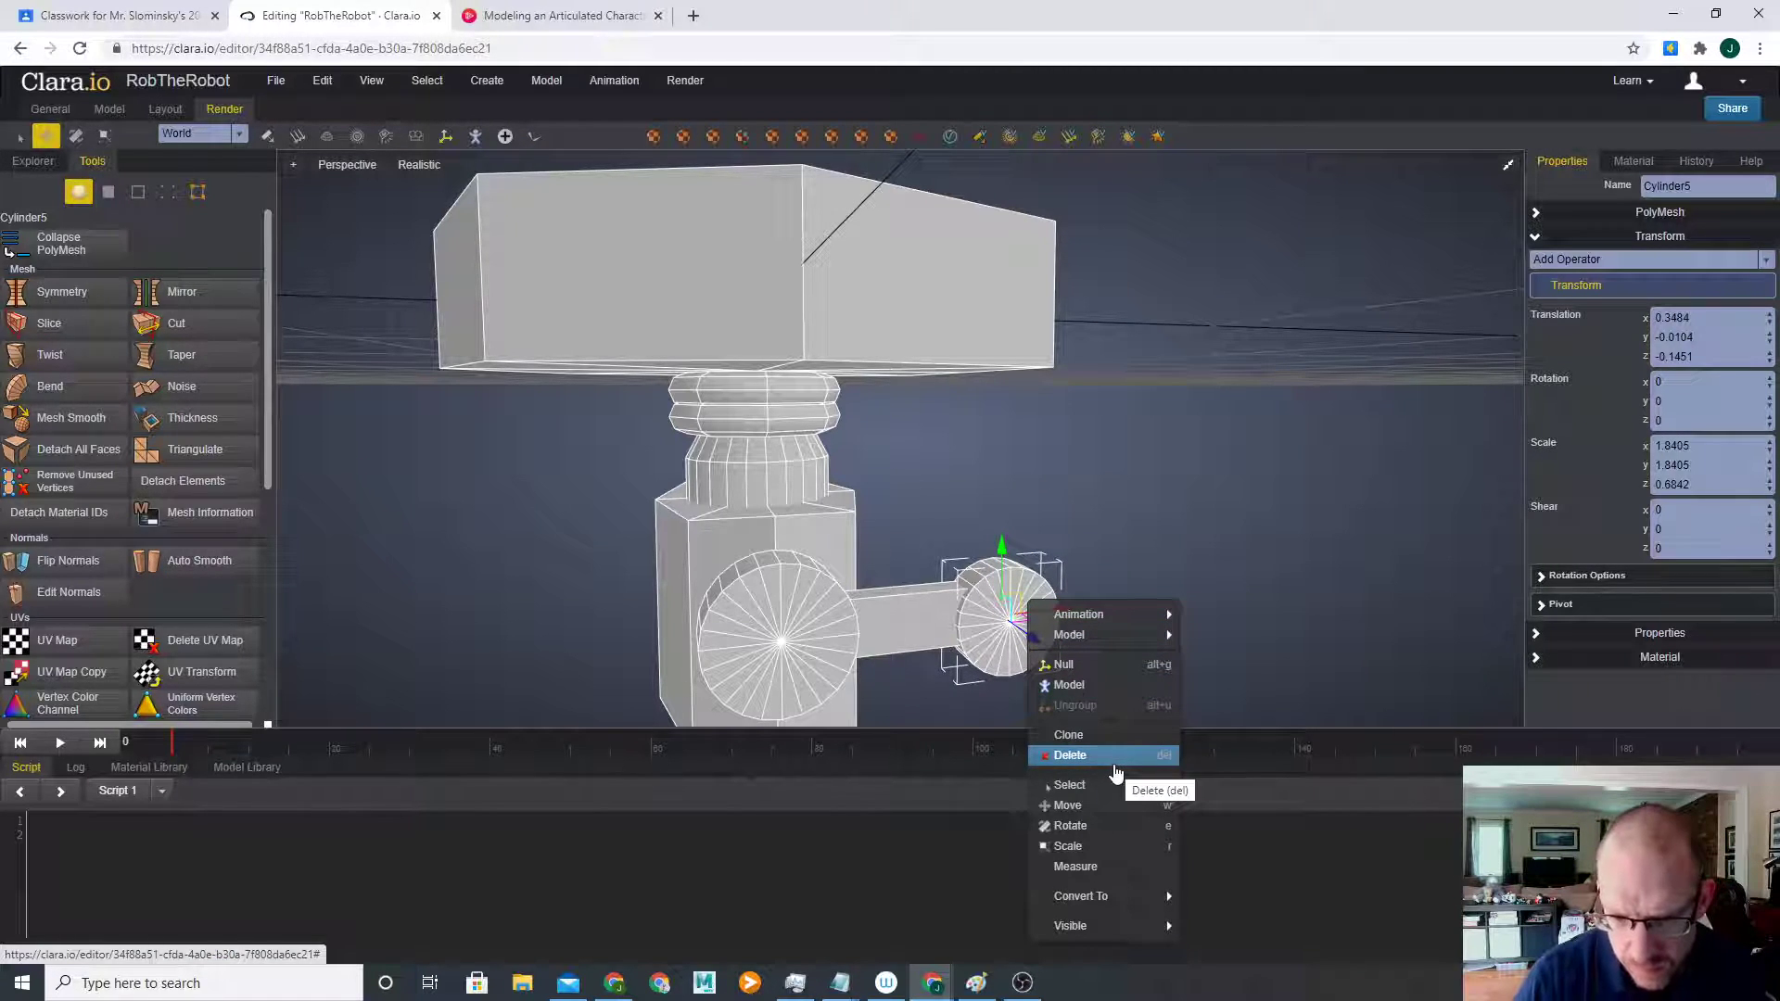
pyautogui.click(1204, 591)
# - Add a sphere and move it clear of the robot, to about -0.316 in Y and 0.851 in Z
pyautogui.scroll(-4, 1205, 592)
pyautogui.moveTo(1205, 592); pyautogui.dragTo(802, 562, button='right')
pyautogui.click(487, 80)
pyautogui.moveTo(520, 109)
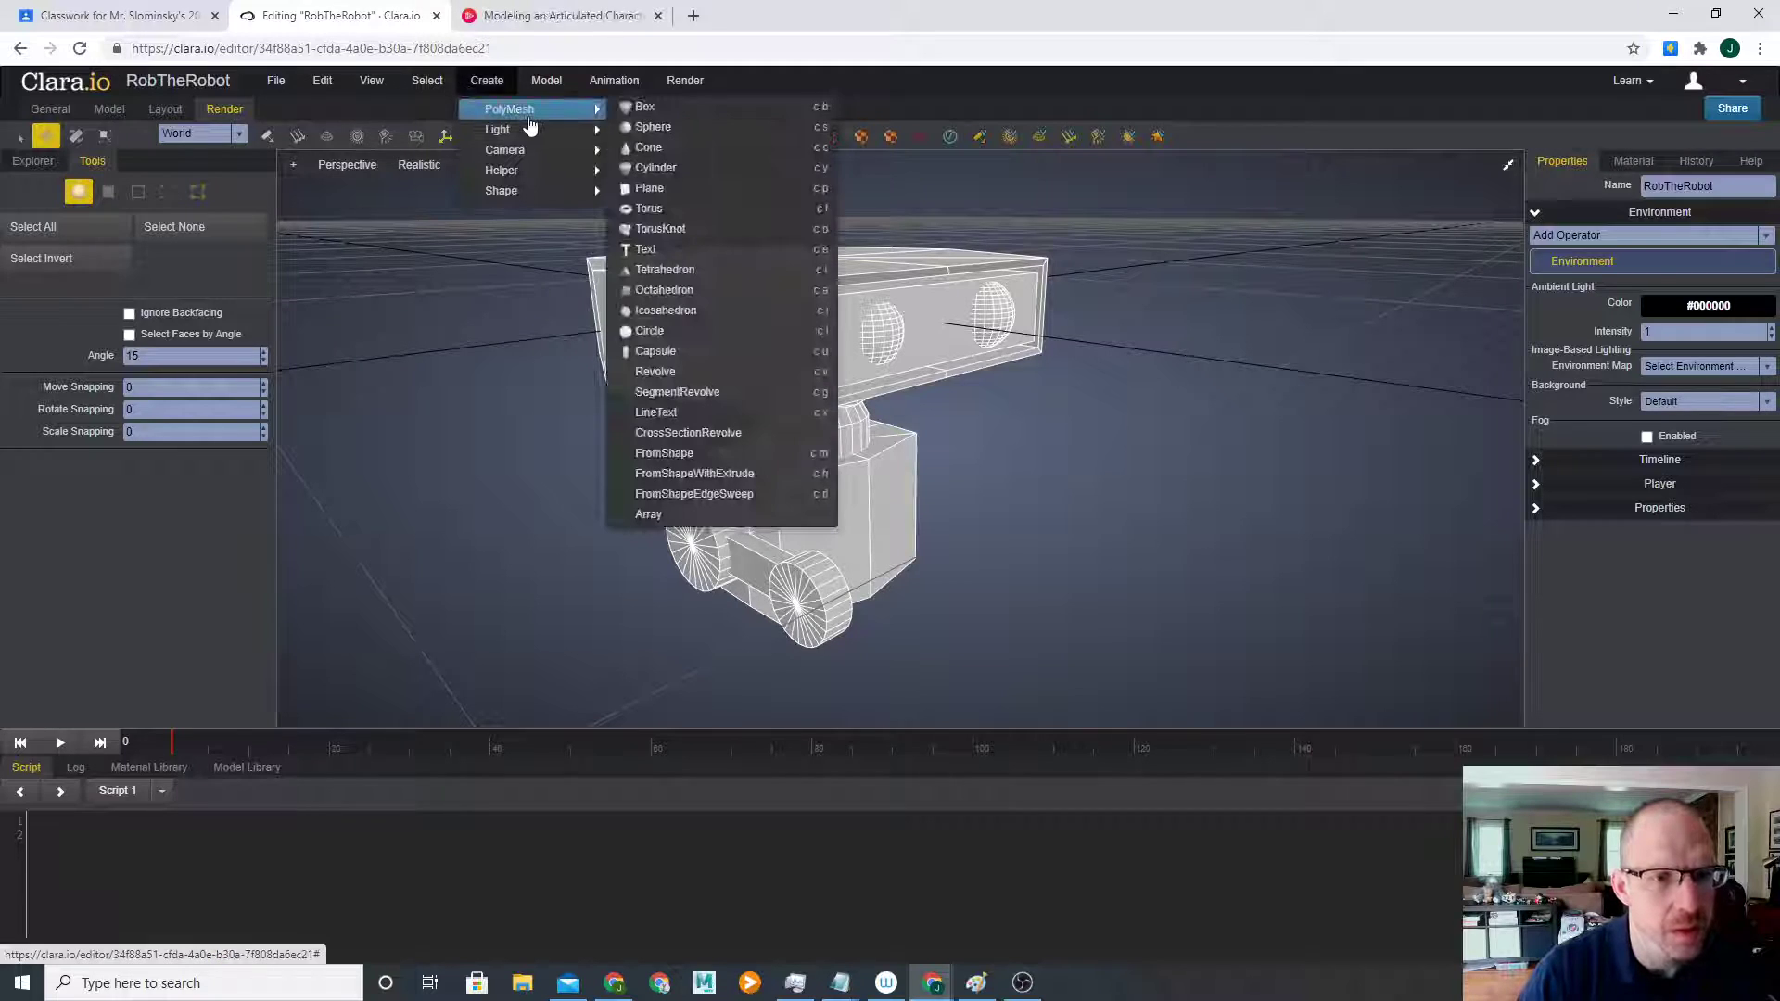
pyautogui.click(713, 128)
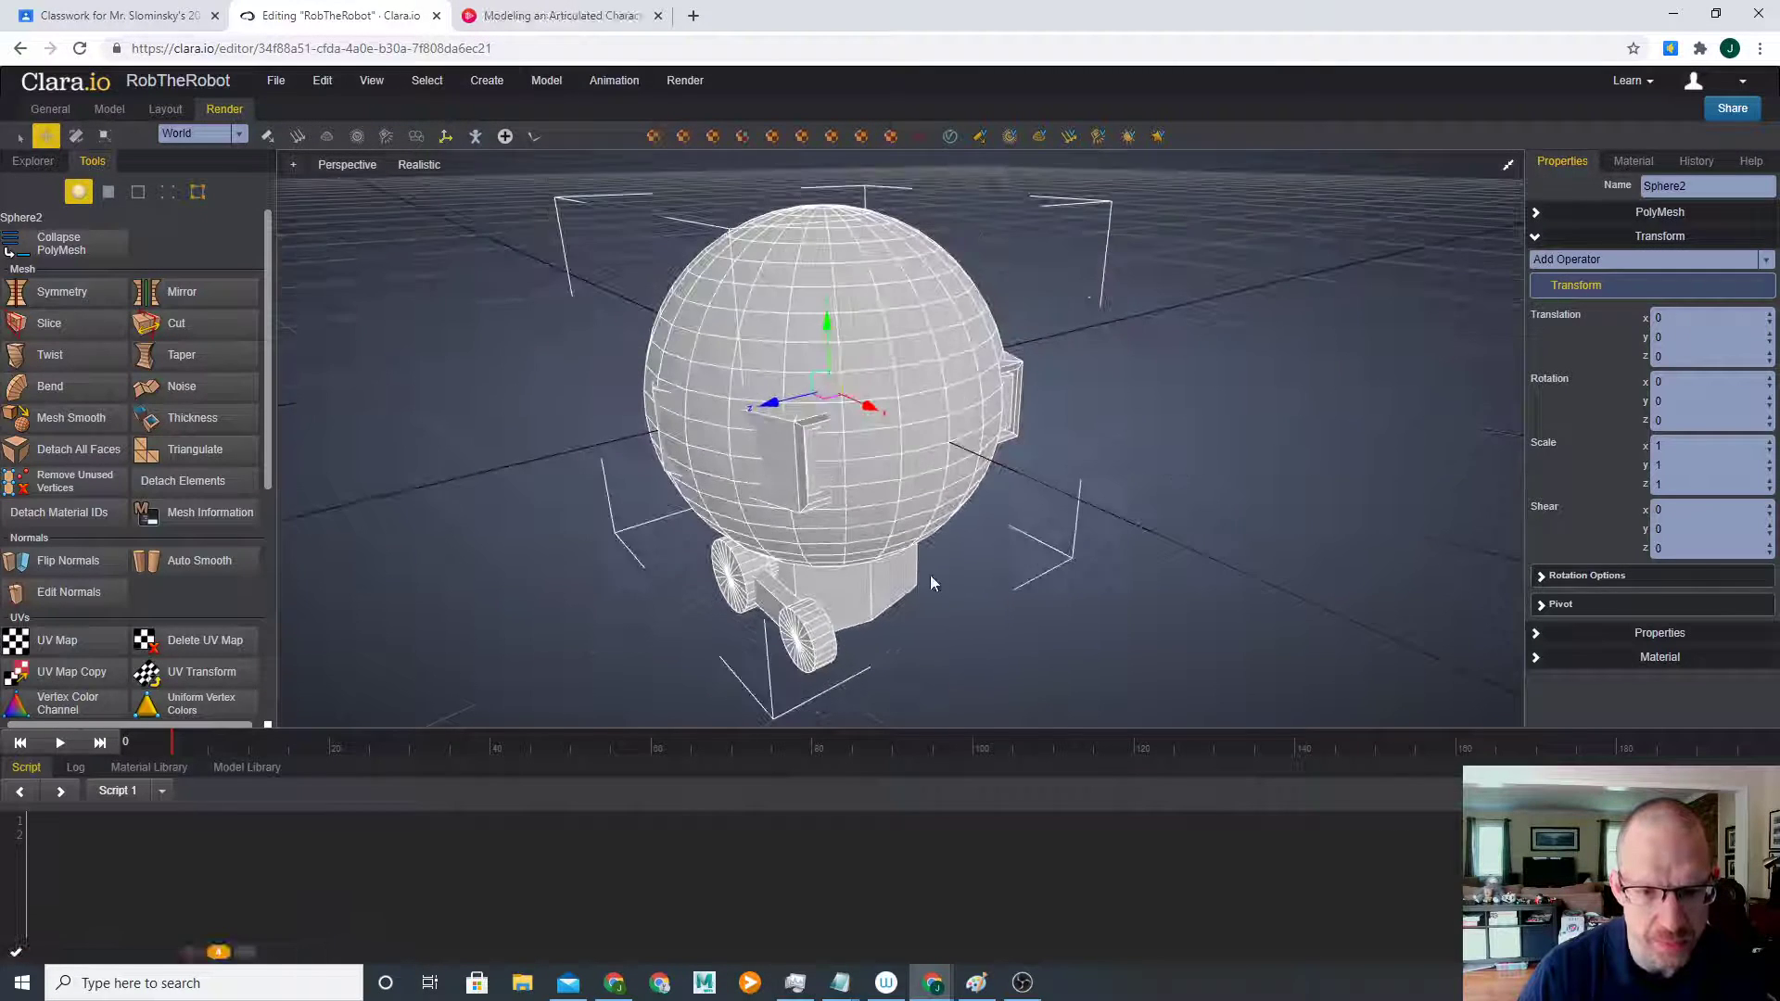
pyautogui.moveTo(829, 335); pyautogui.dragTo(686, 530)
pyautogui.moveTo(686, 531); pyautogui.dragTo(725, 452, button='middle')
# - Shrink the new sphere uniformly to a scale of about 0.215
pyautogui.press('r')
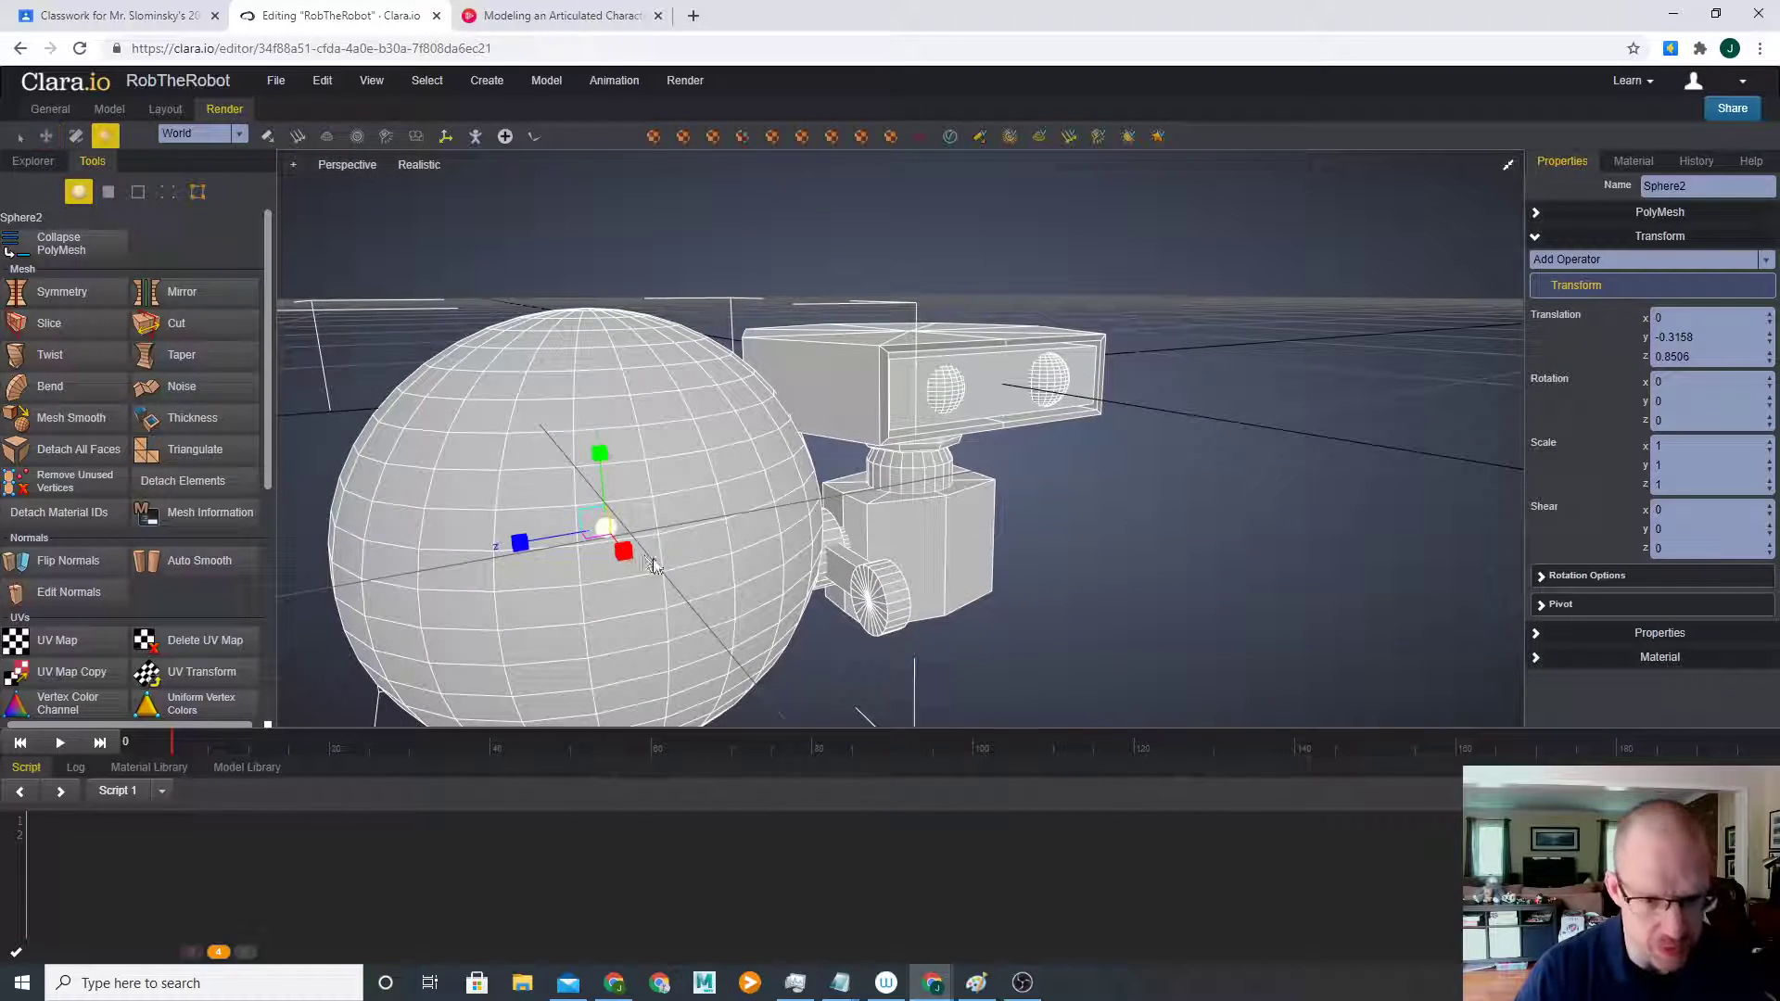
pyautogui.moveTo(611, 531); pyautogui.dragTo(594, 530)
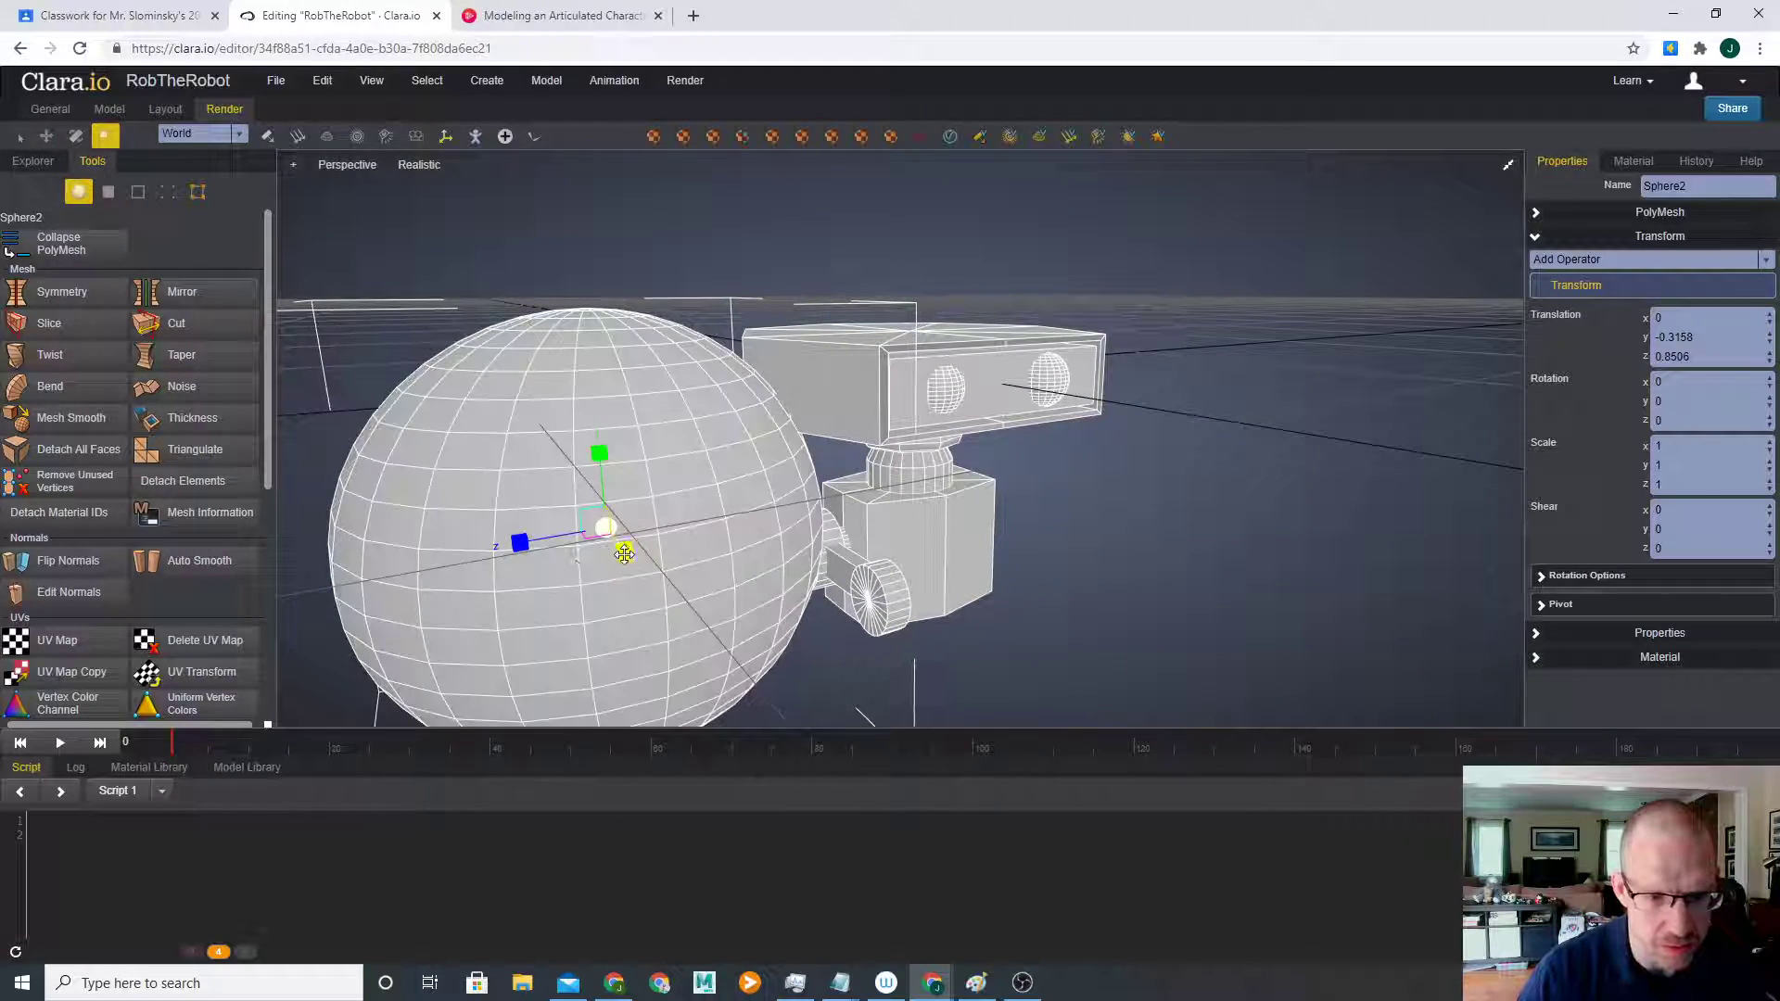
pyautogui.hotkey('ctrl', 'z')
pyautogui.moveTo(584, 527)
pyautogui.mouseDown(button='middle')
pyautogui.moveTo(648, 560)
pyautogui.moveTo(606, 525)
pyautogui.mouseUp(button='middle')
pyautogui.moveTo(606, 524); pyautogui.dragTo(226, 417)
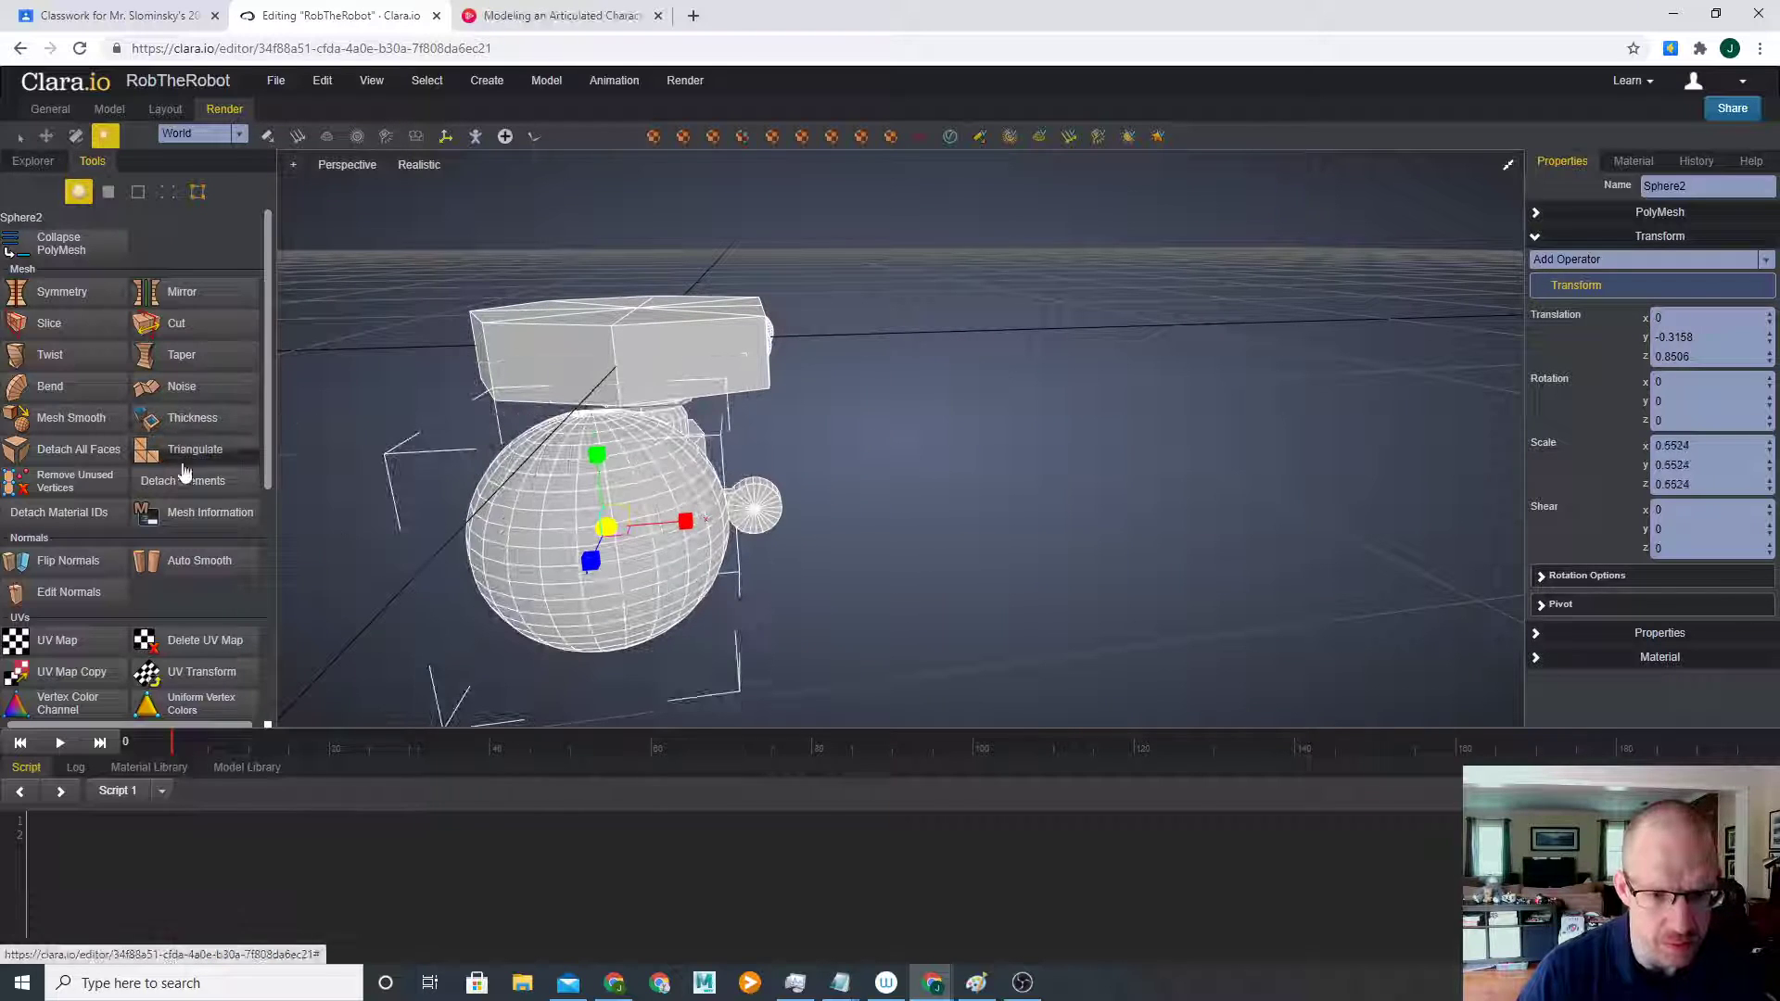
pyautogui.moveTo(611, 531); pyautogui.dragTo(446, 509)
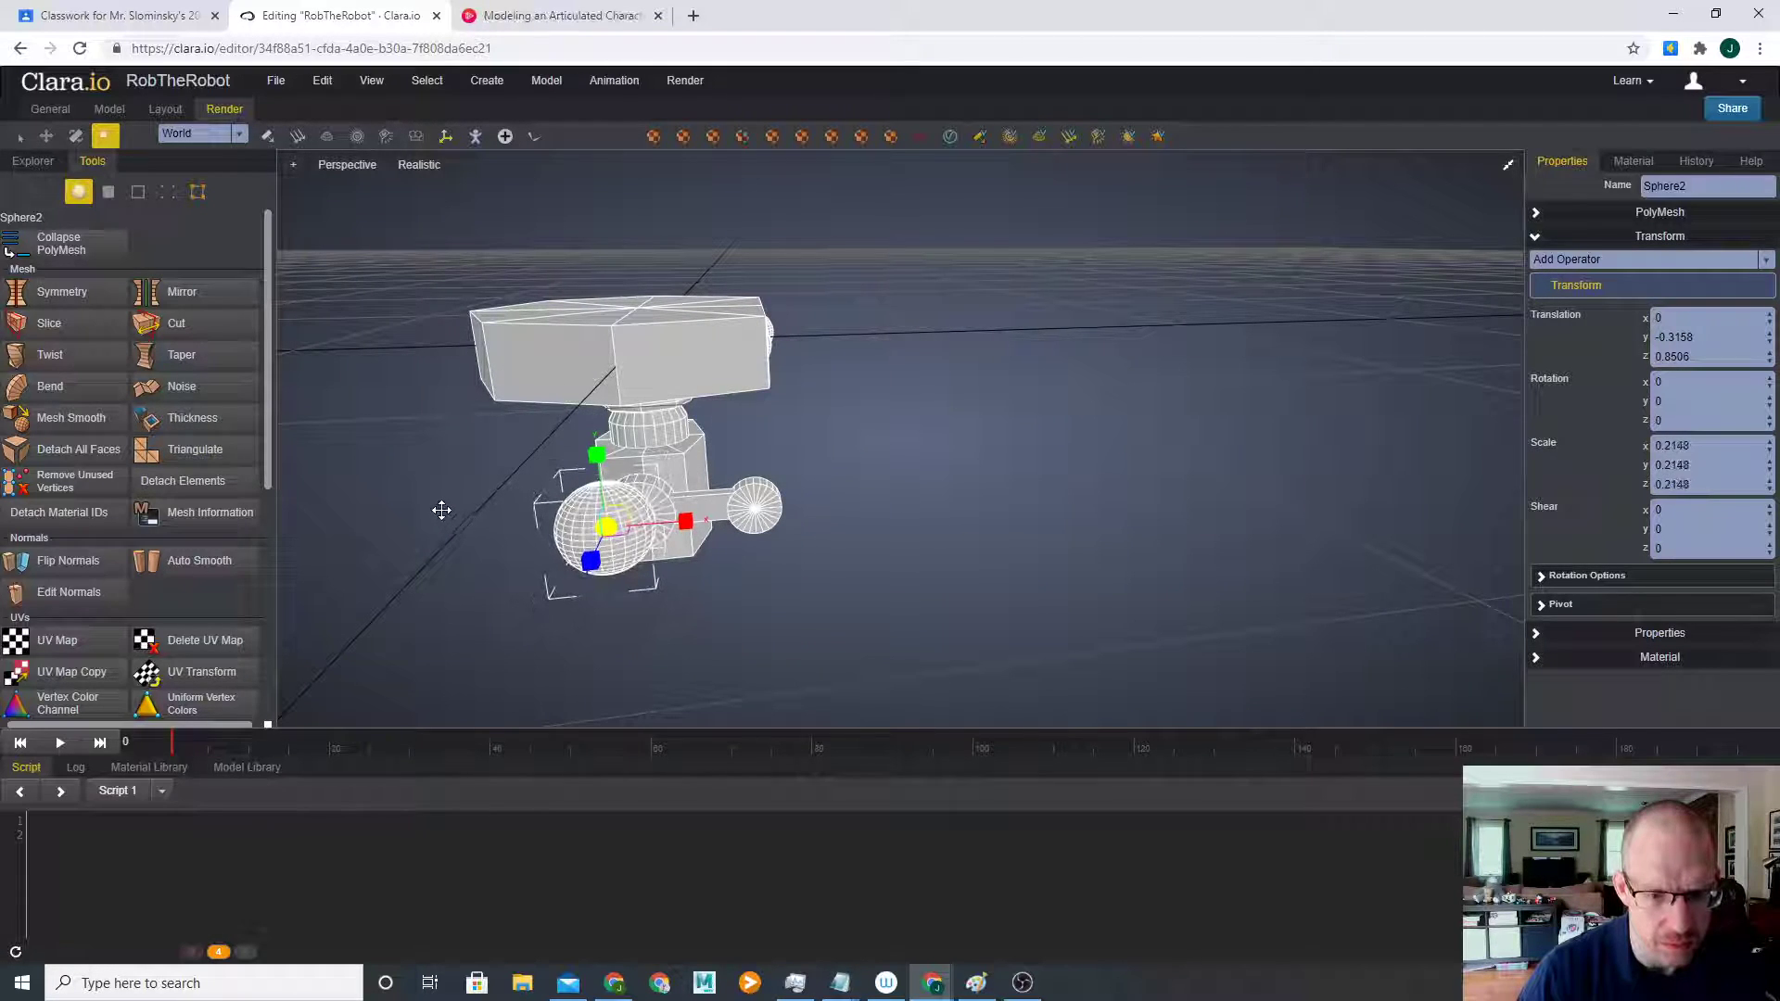
# - Flatten the sphere to about 0.157 in X and Y and 0.065 in Z, and move it to about 0.545 in X and 0.497 in Z
pyautogui.moveTo(636, 587); pyautogui.dragTo(499, 573, button='middle')
pyautogui.moveTo(474, 560); pyautogui.dragTo(906, 616)
pyautogui.moveTo(908, 614); pyautogui.dragTo(1009, 448, button='right')
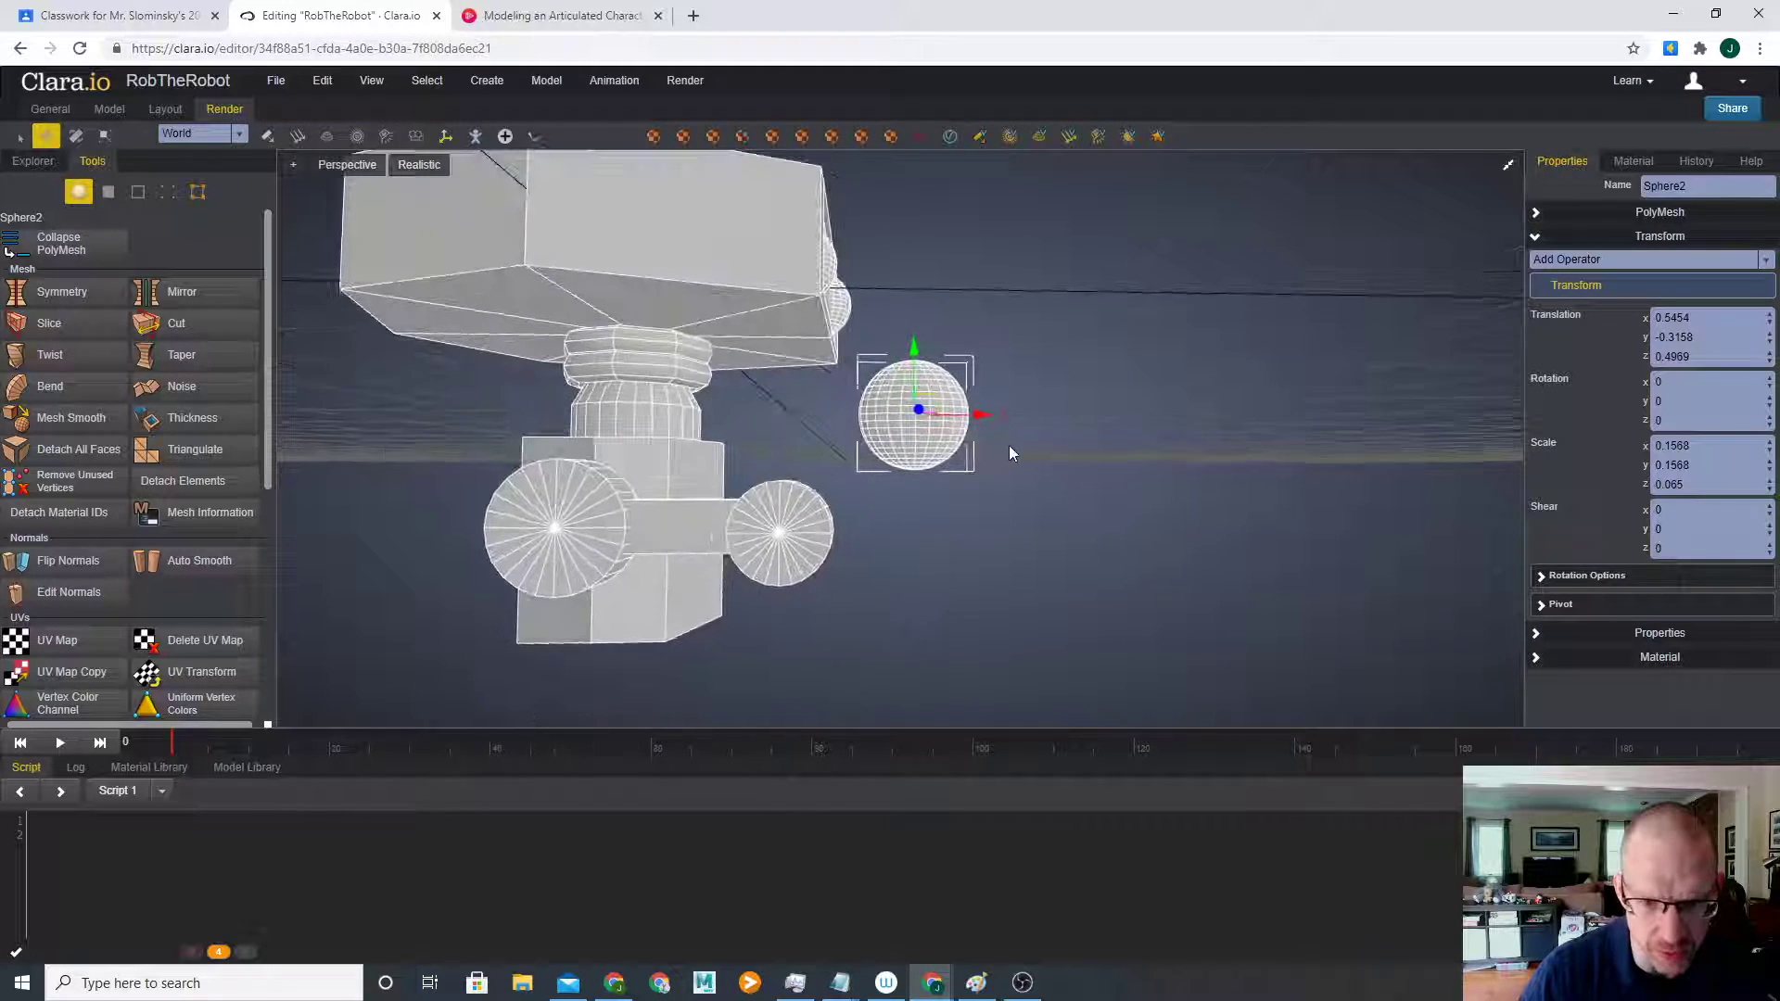
# - Align the flattened sphere with the elbow disc in the front view, at about 0.339 in X and -0.48 in Y
pyautogui.click(1509, 170)
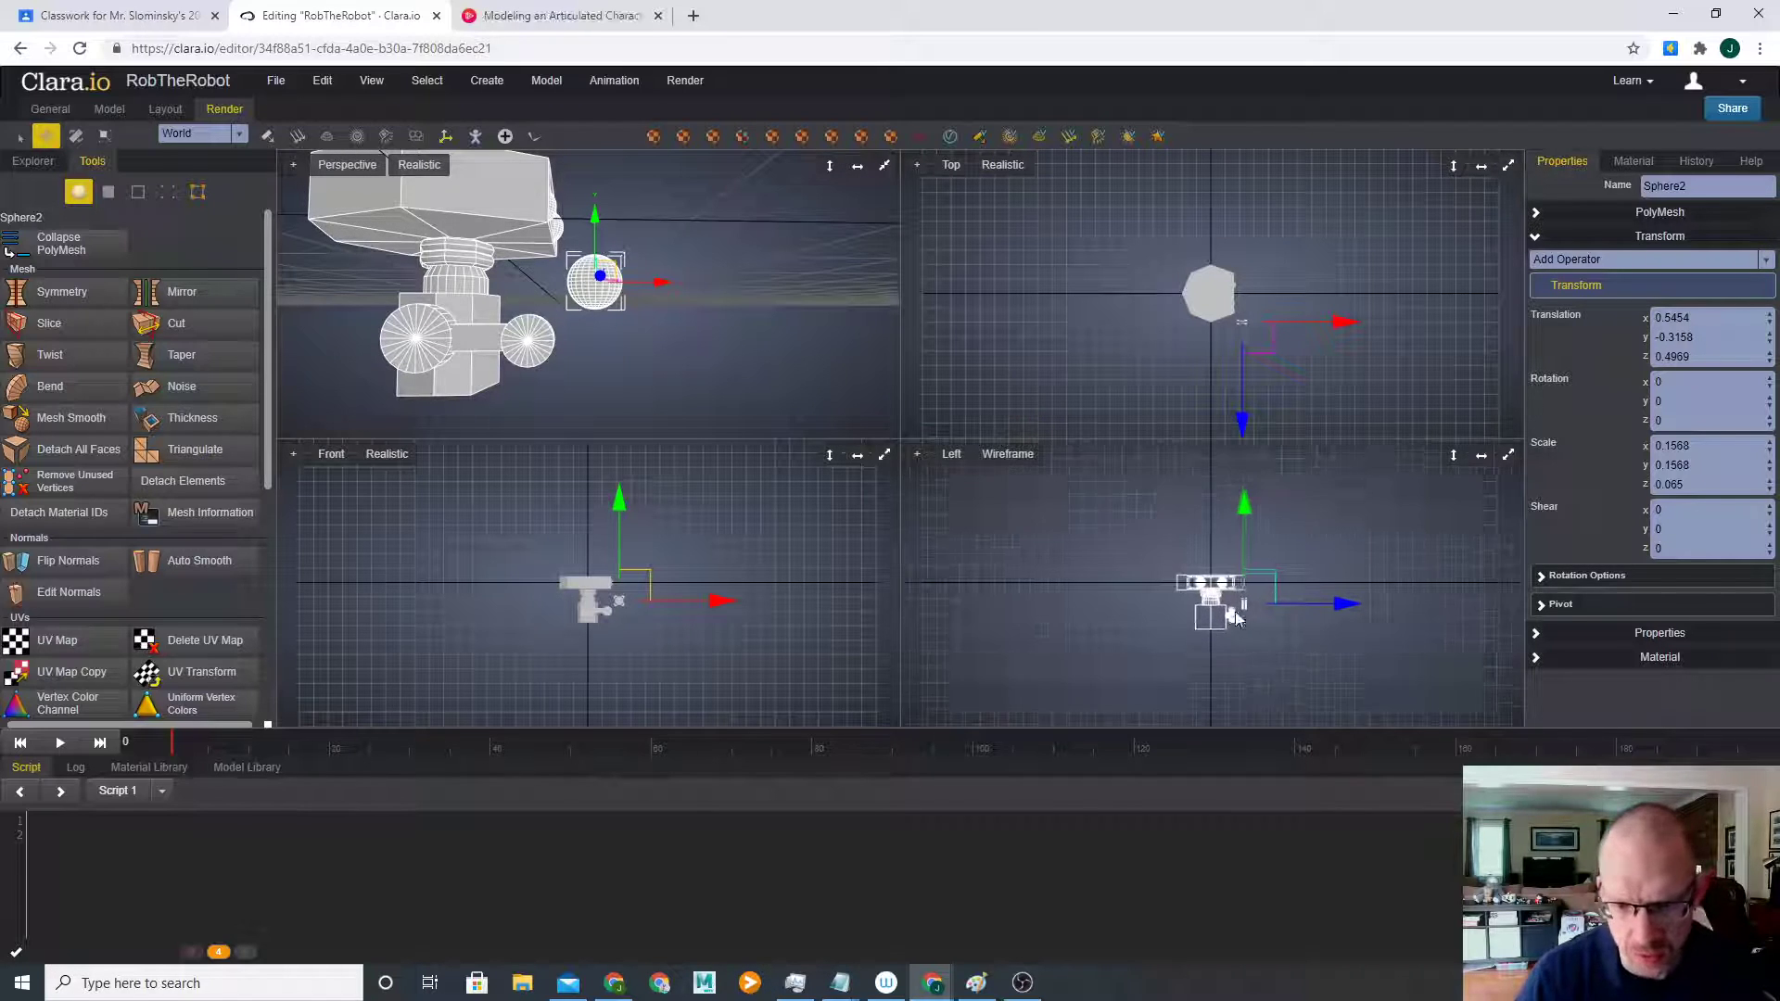
pyautogui.scroll(5, 676, 633)
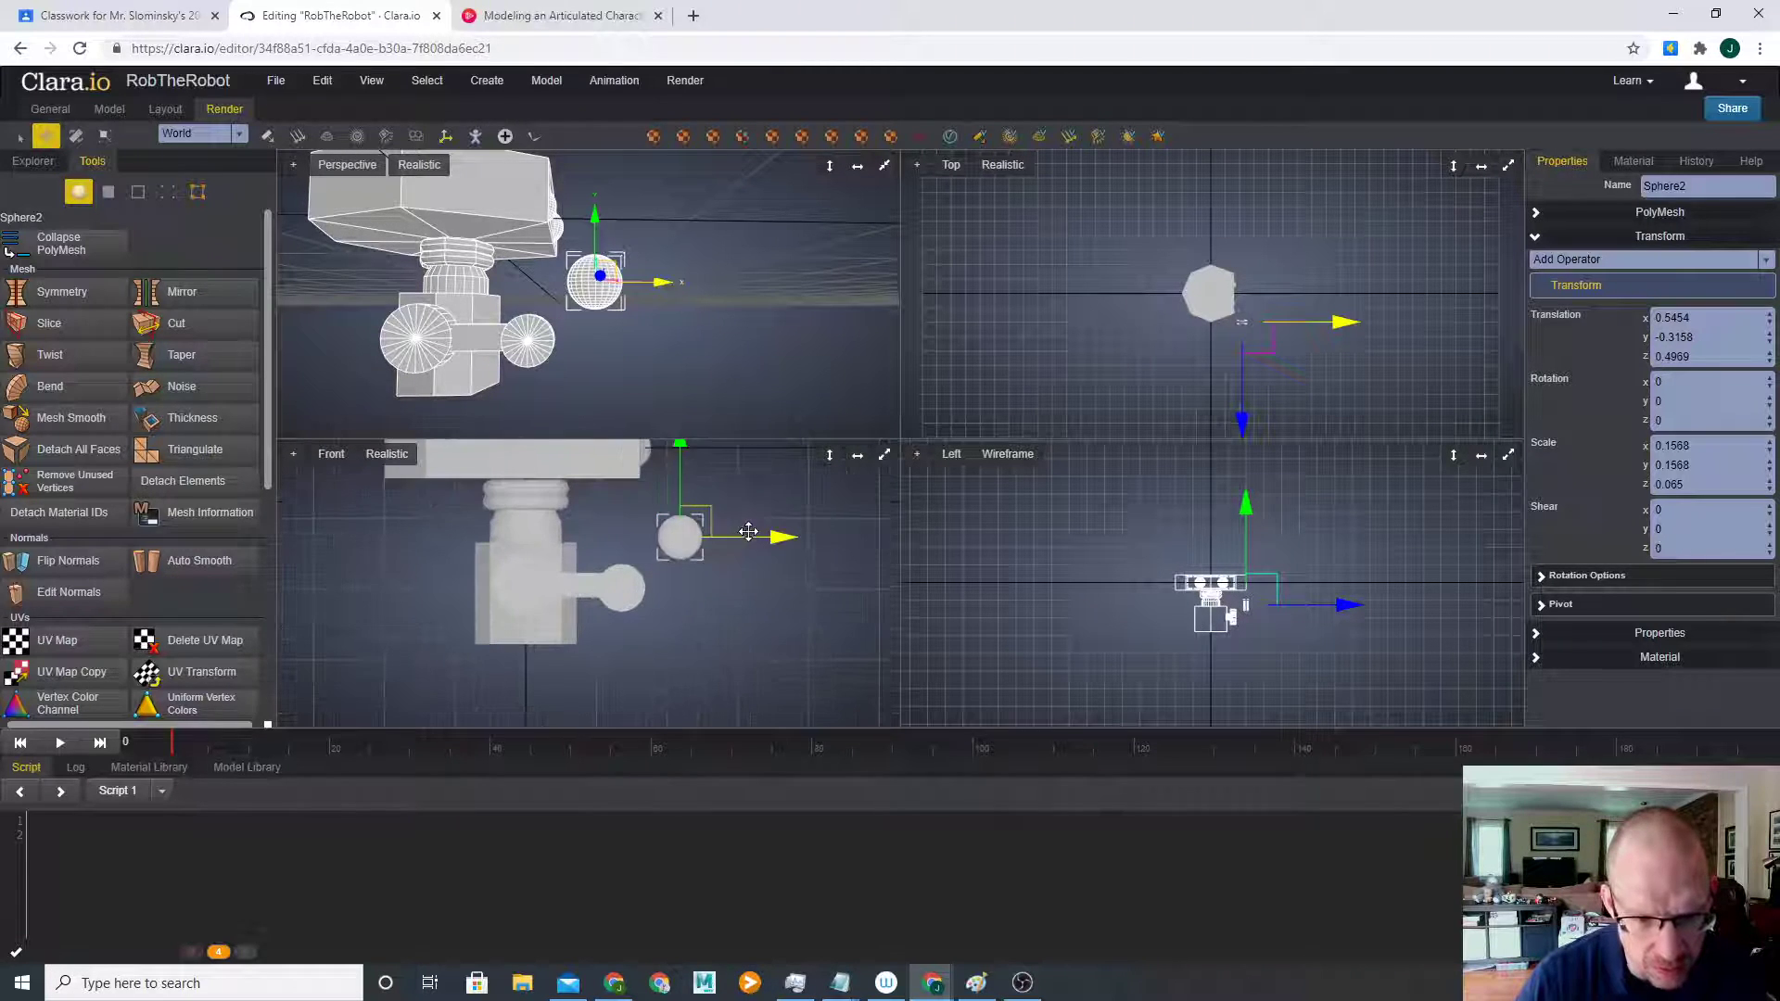
pyautogui.moveTo(636, 586); pyautogui.dragTo(634, 588)
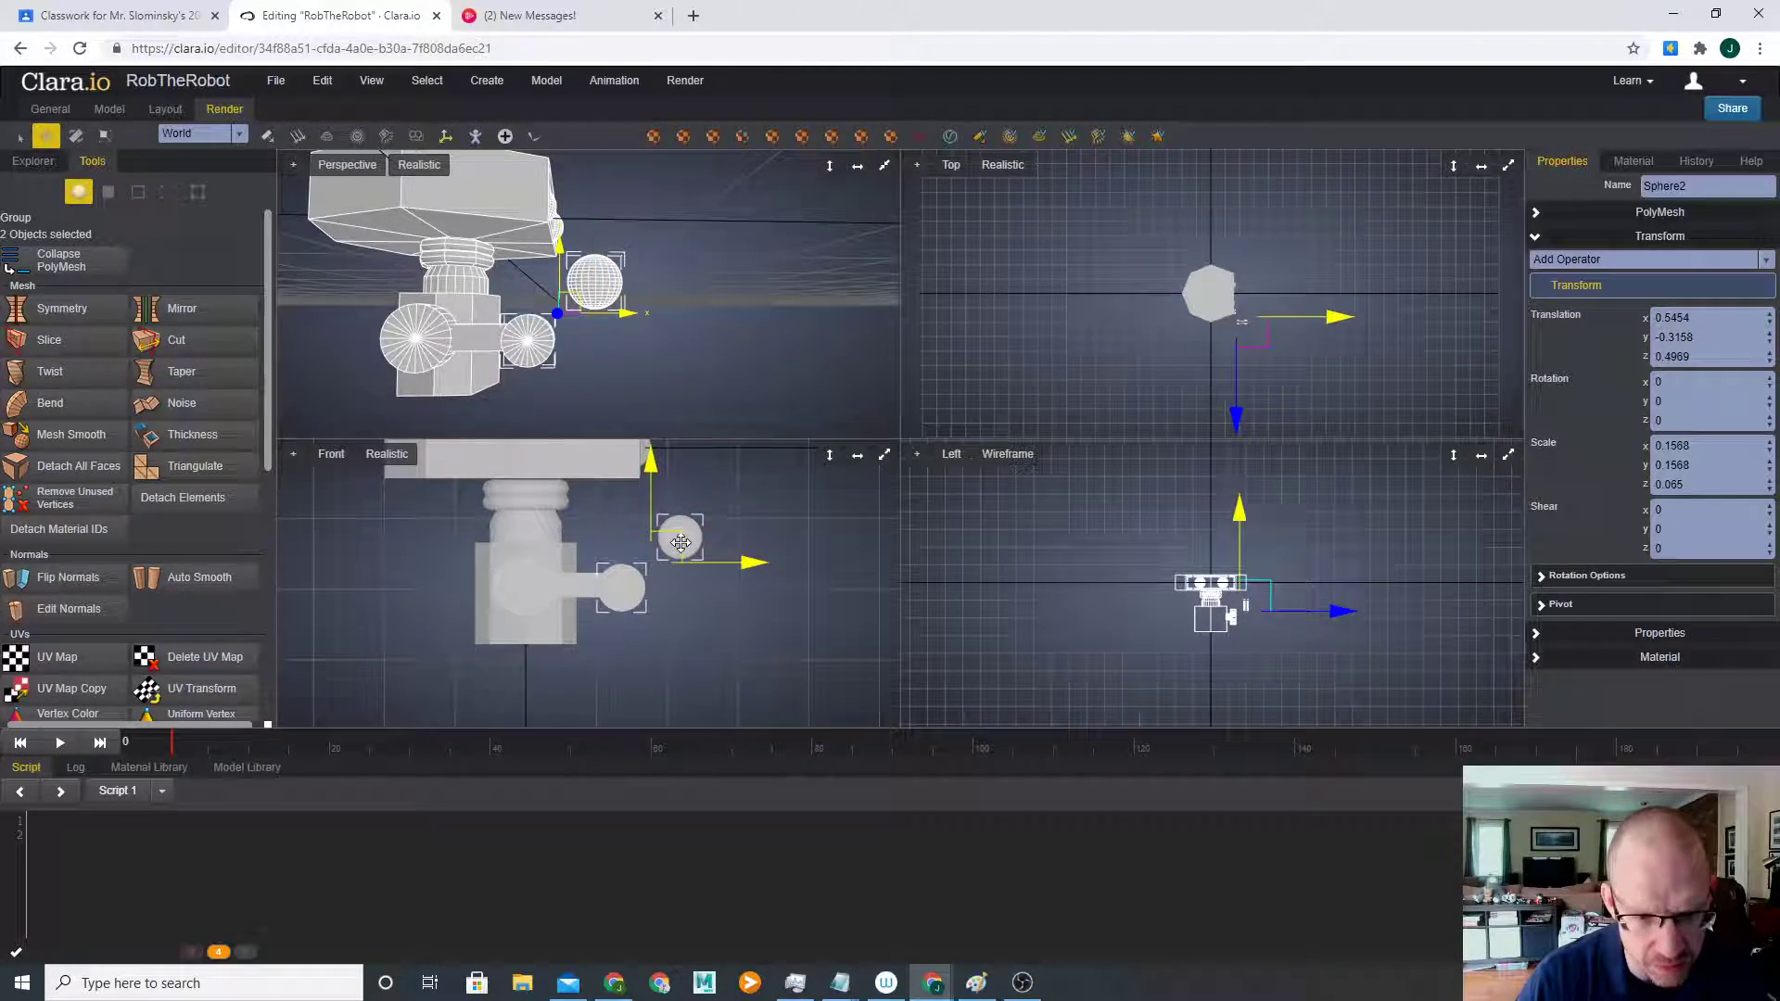
pyautogui.click(798, 596)
pyautogui.click(689, 541)
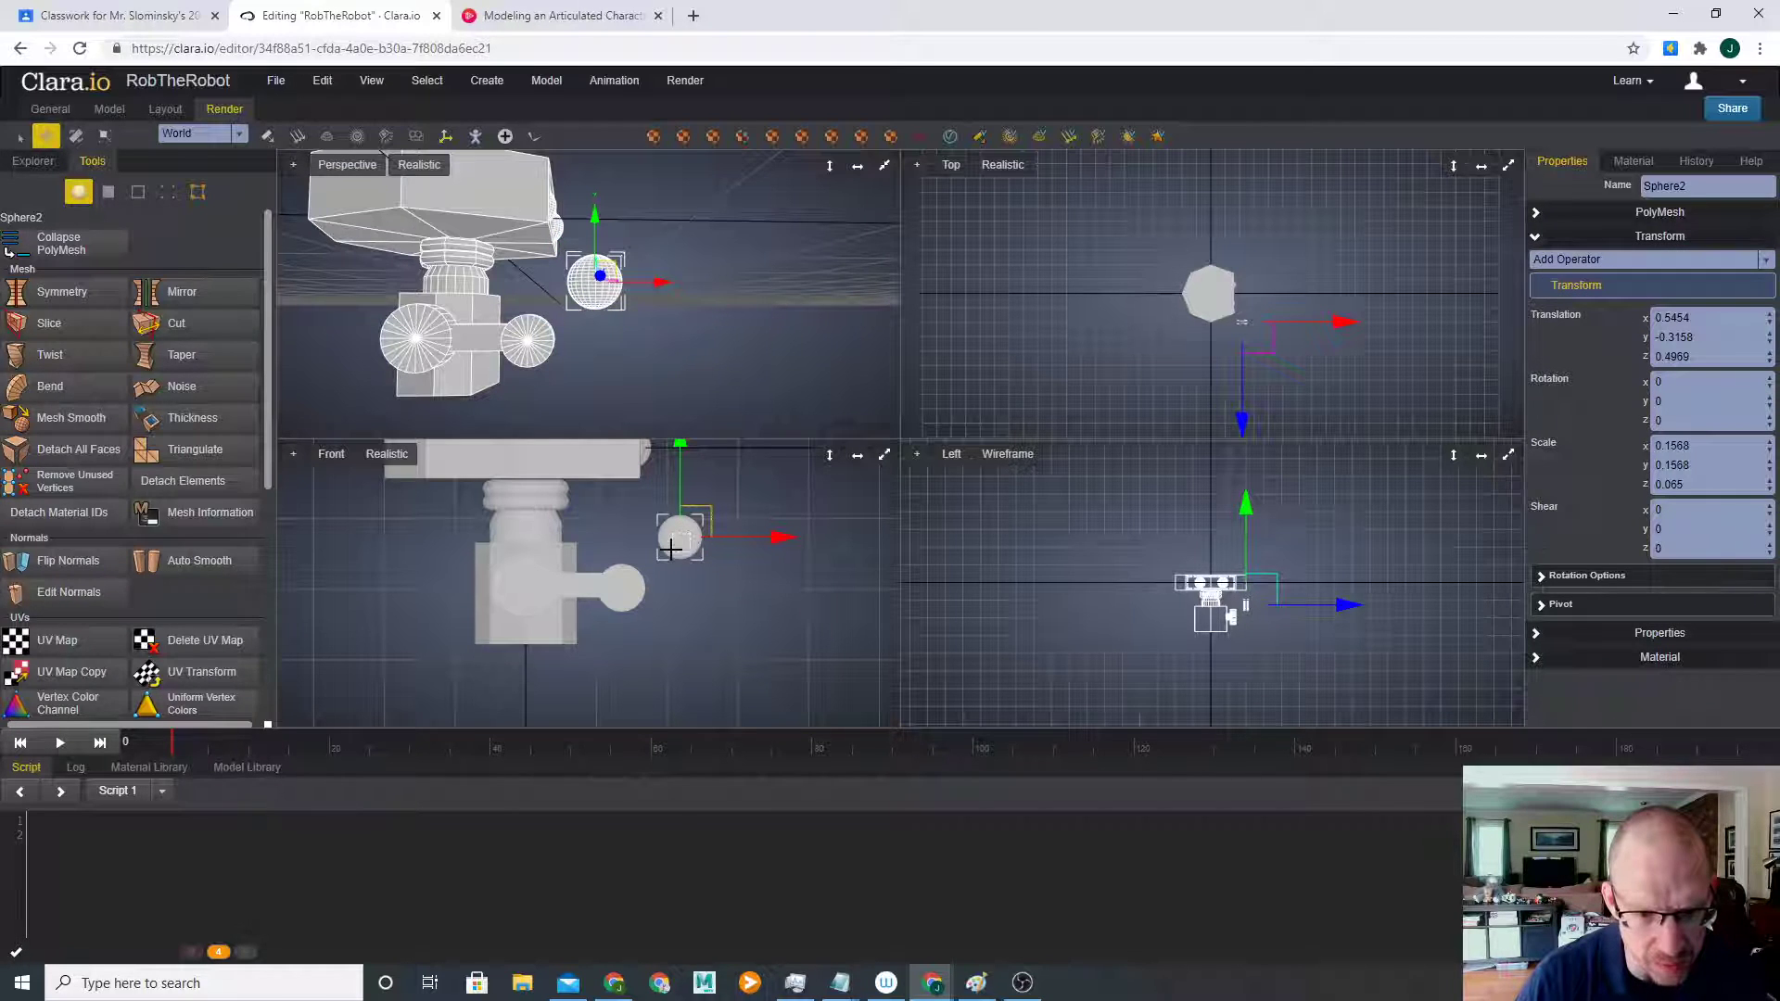
pyautogui.moveTo(784, 537); pyautogui.dragTo(728, 536)
pyautogui.moveTo(623, 445); pyautogui.dragTo(625, 496)
pyautogui.click(694, 415)
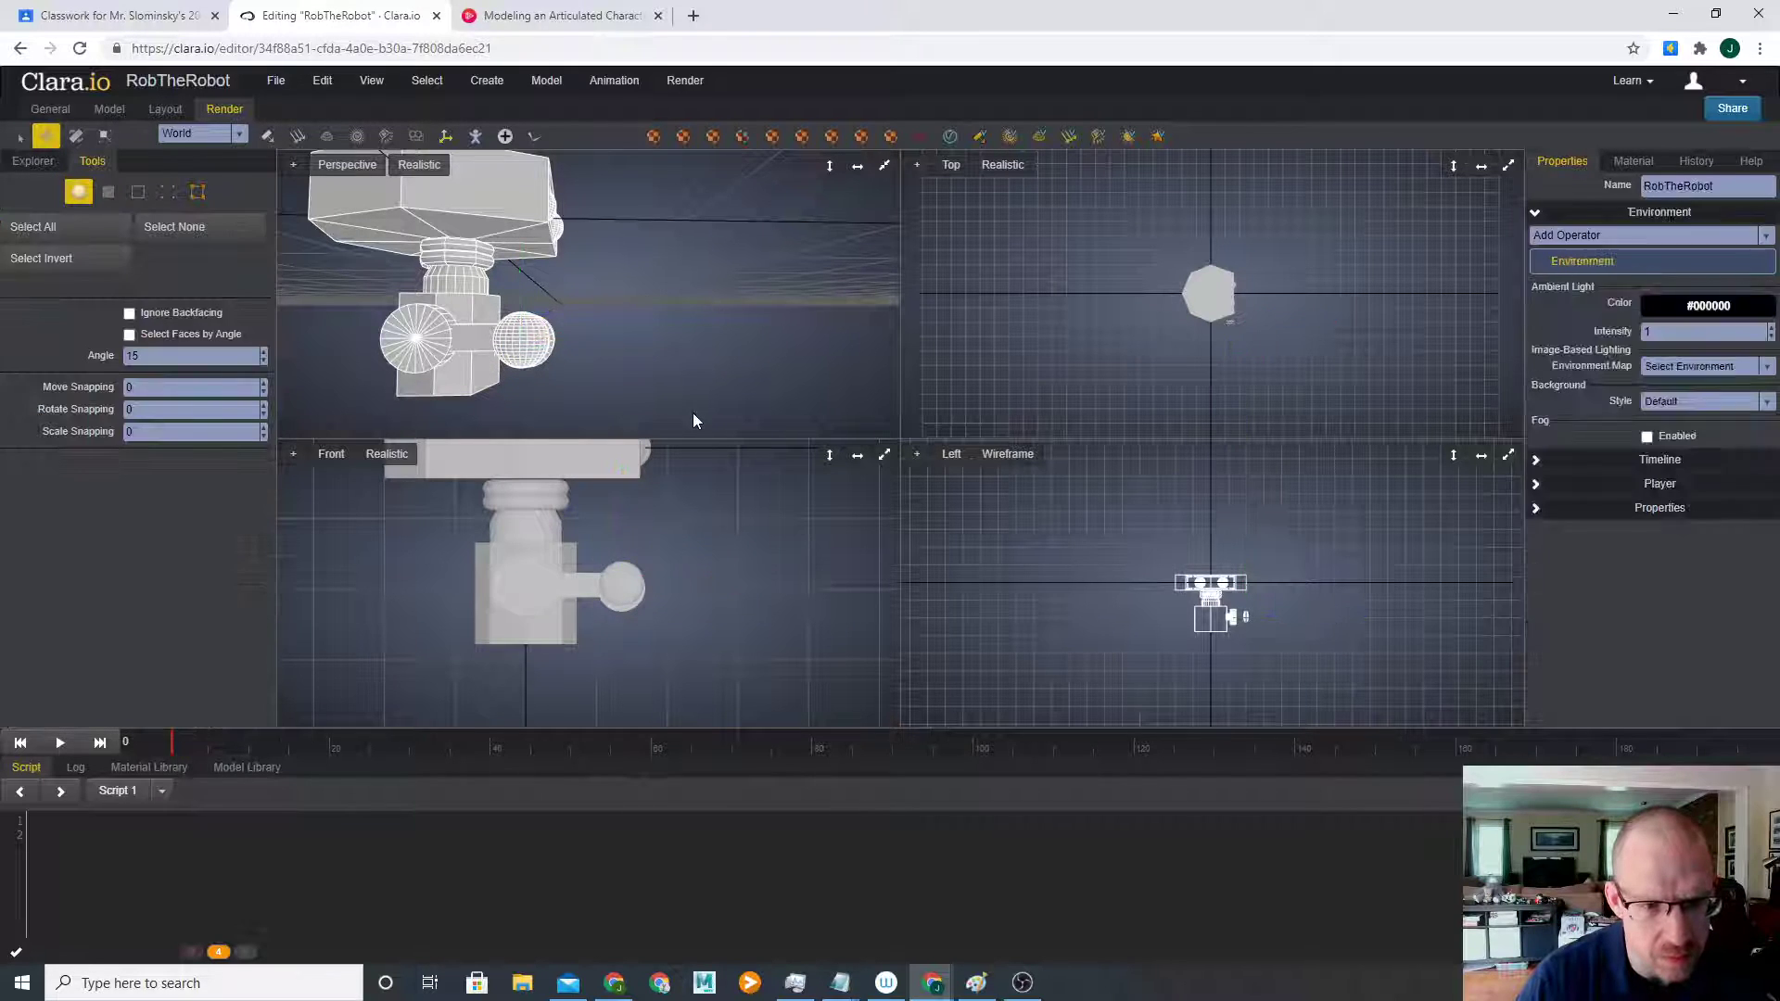
# - Slide the flattened sphere onto the elbow disc's outer face at about 0.353 in Z and center it at about 0.337 in X and -0.497 in Y
pyautogui.click(885, 166)
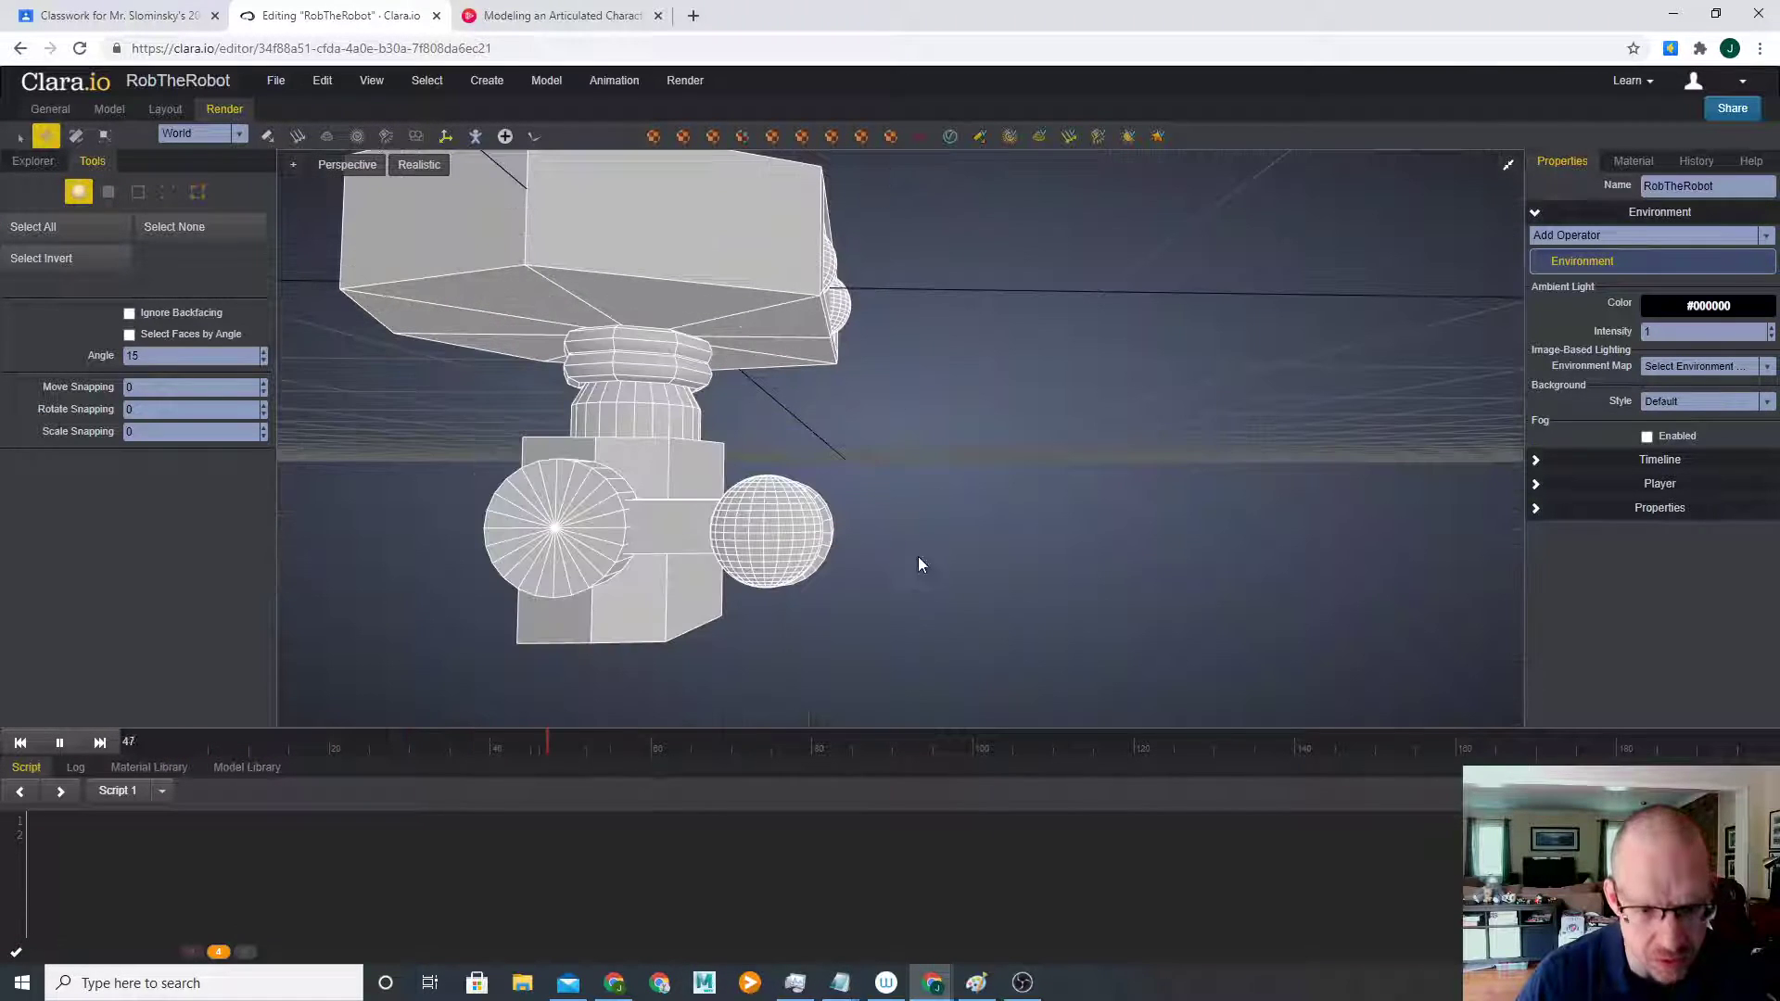
pyautogui.moveTo(899, 573); pyautogui.dragTo(598, 608, button='middle')
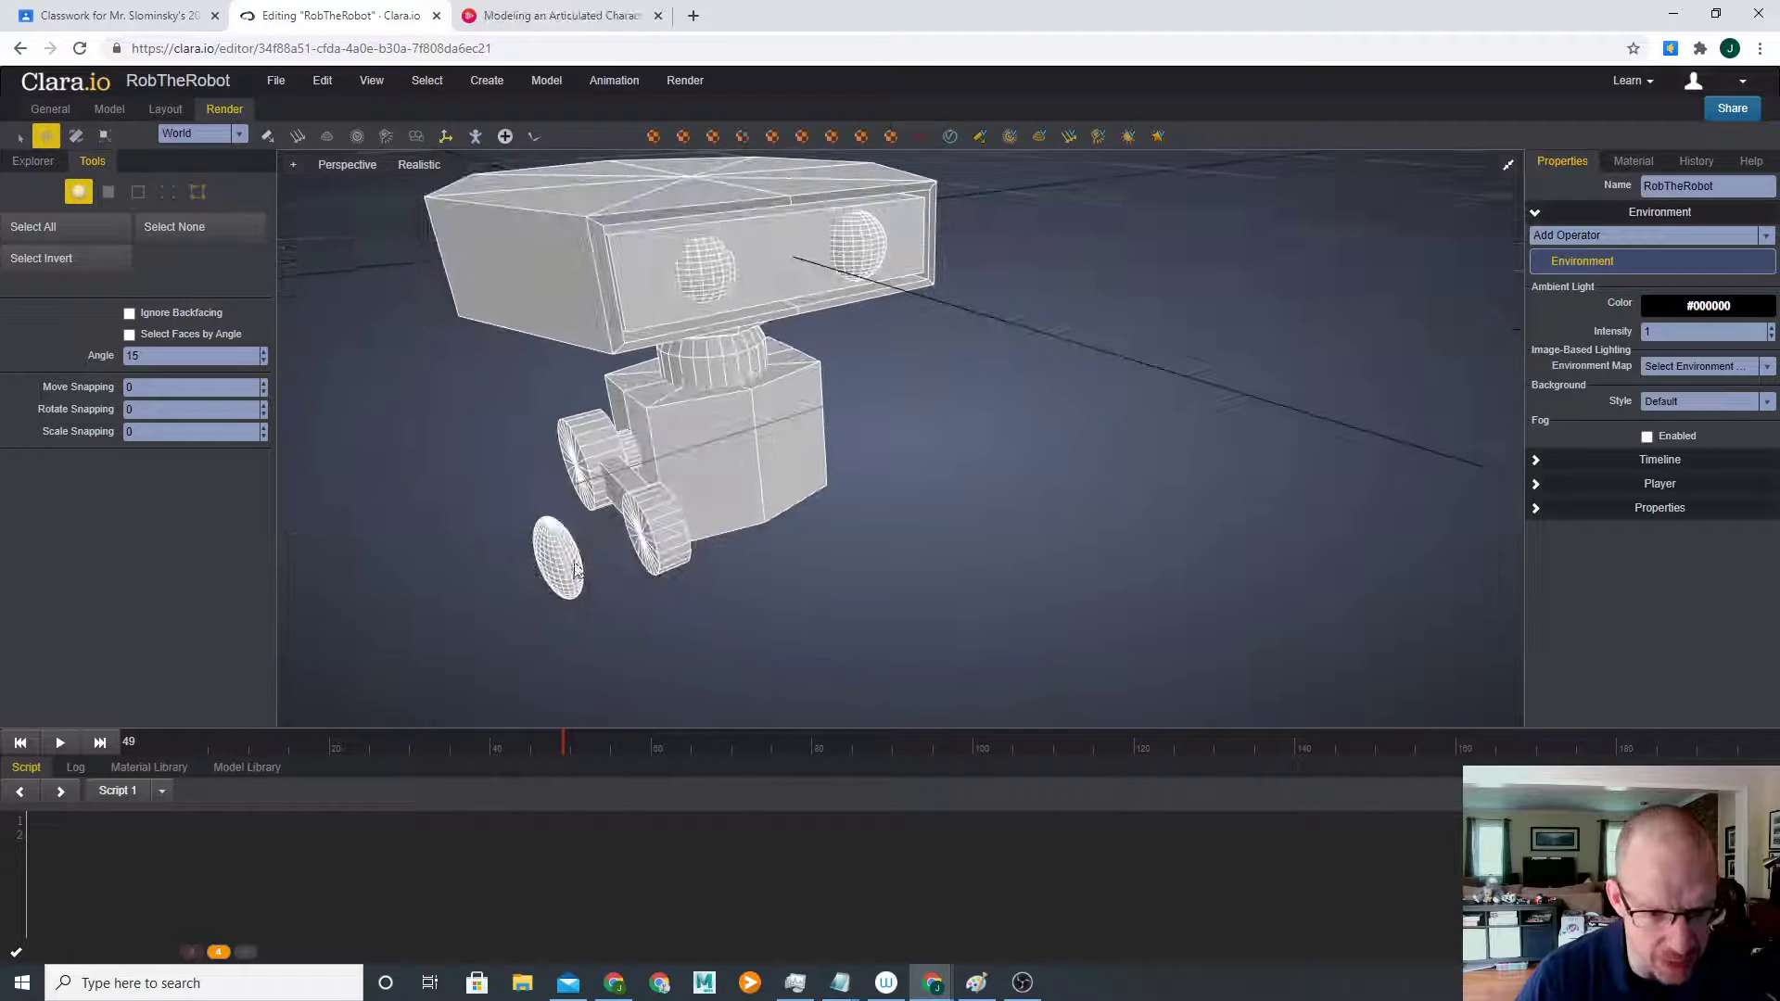
pyautogui.click(562, 566)
pyautogui.moveTo(479, 586); pyautogui.dragTo(565, 568)
pyautogui.moveTo(568, 573); pyautogui.dragTo(733, 550, button='middle')
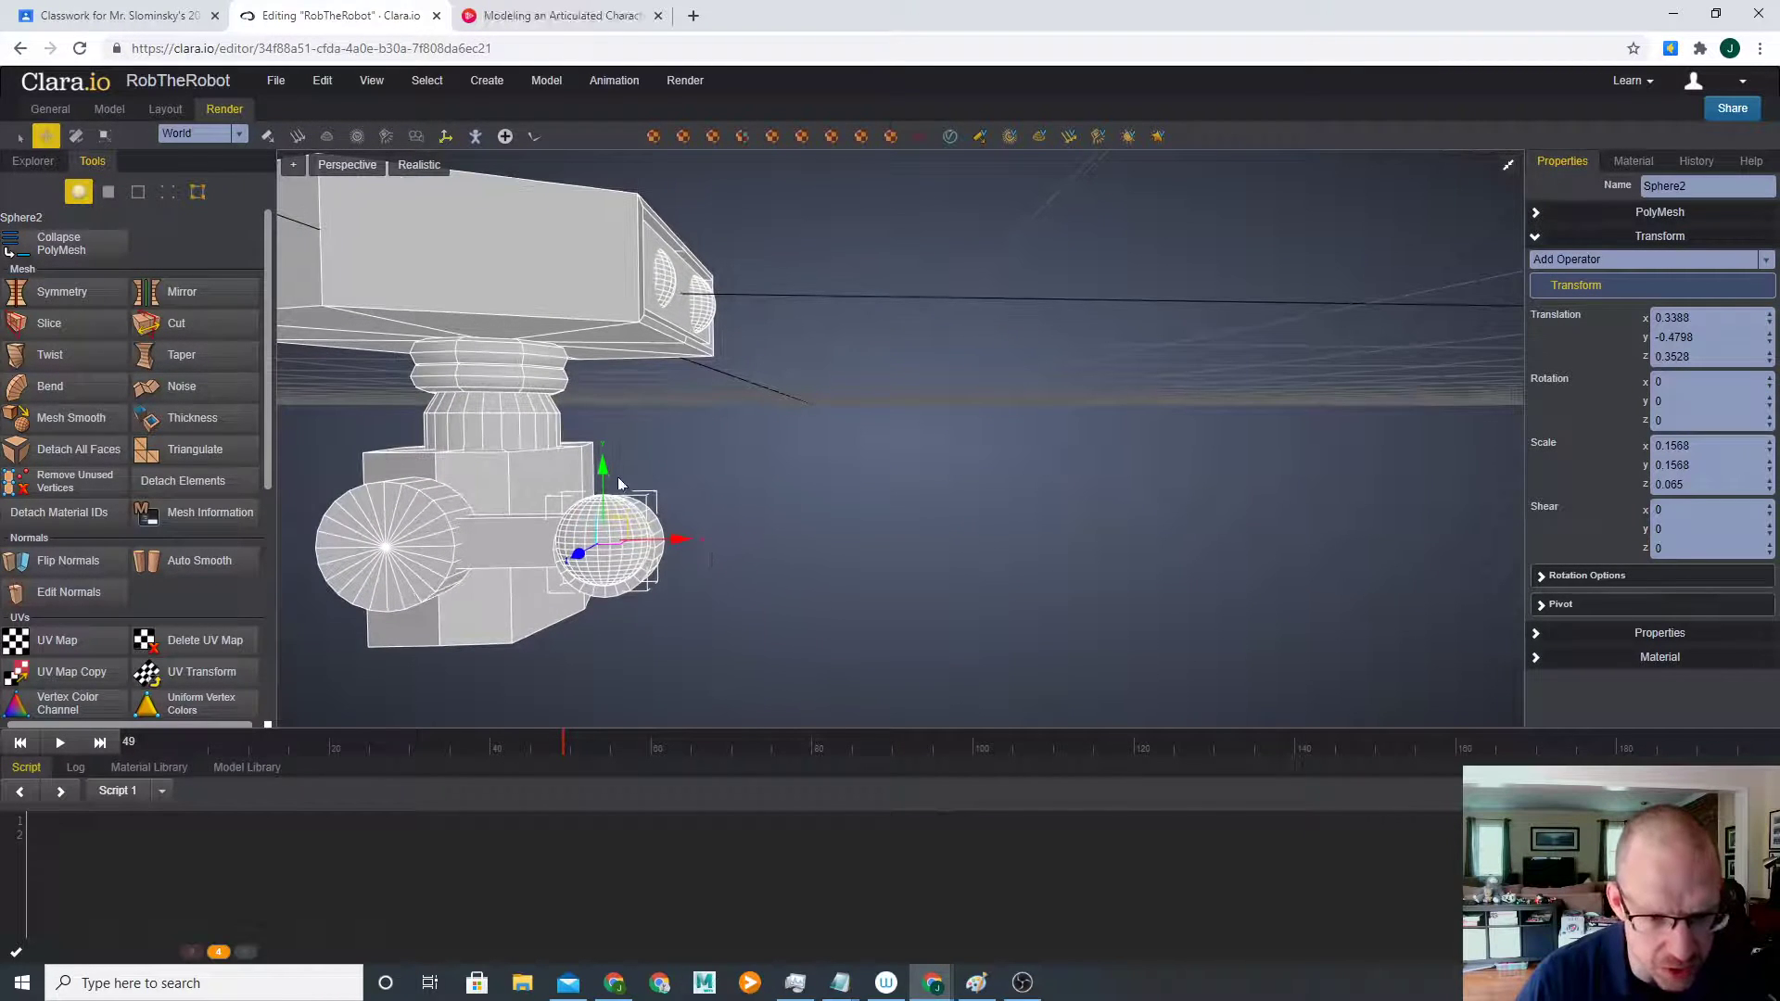
pyautogui.moveTo(603, 465); pyautogui.dragTo(604, 474)
pyautogui.moveTo(677, 551); pyautogui.dragTo(679, 551)
pyautogui.moveTo(603, 486); pyautogui.dragTo(604, 483)
pyautogui.click(834, 521)
# - Examine how the flattened sphere sits on the elbow disc from several angles
pyautogui.scroll(2, 842, 565)
pyautogui.moveTo(816, 569); pyautogui.dragTo(740, 628)
pyautogui.scroll(3, 928, 545)
pyautogui.click(715, 549)
pyautogui.press('r')
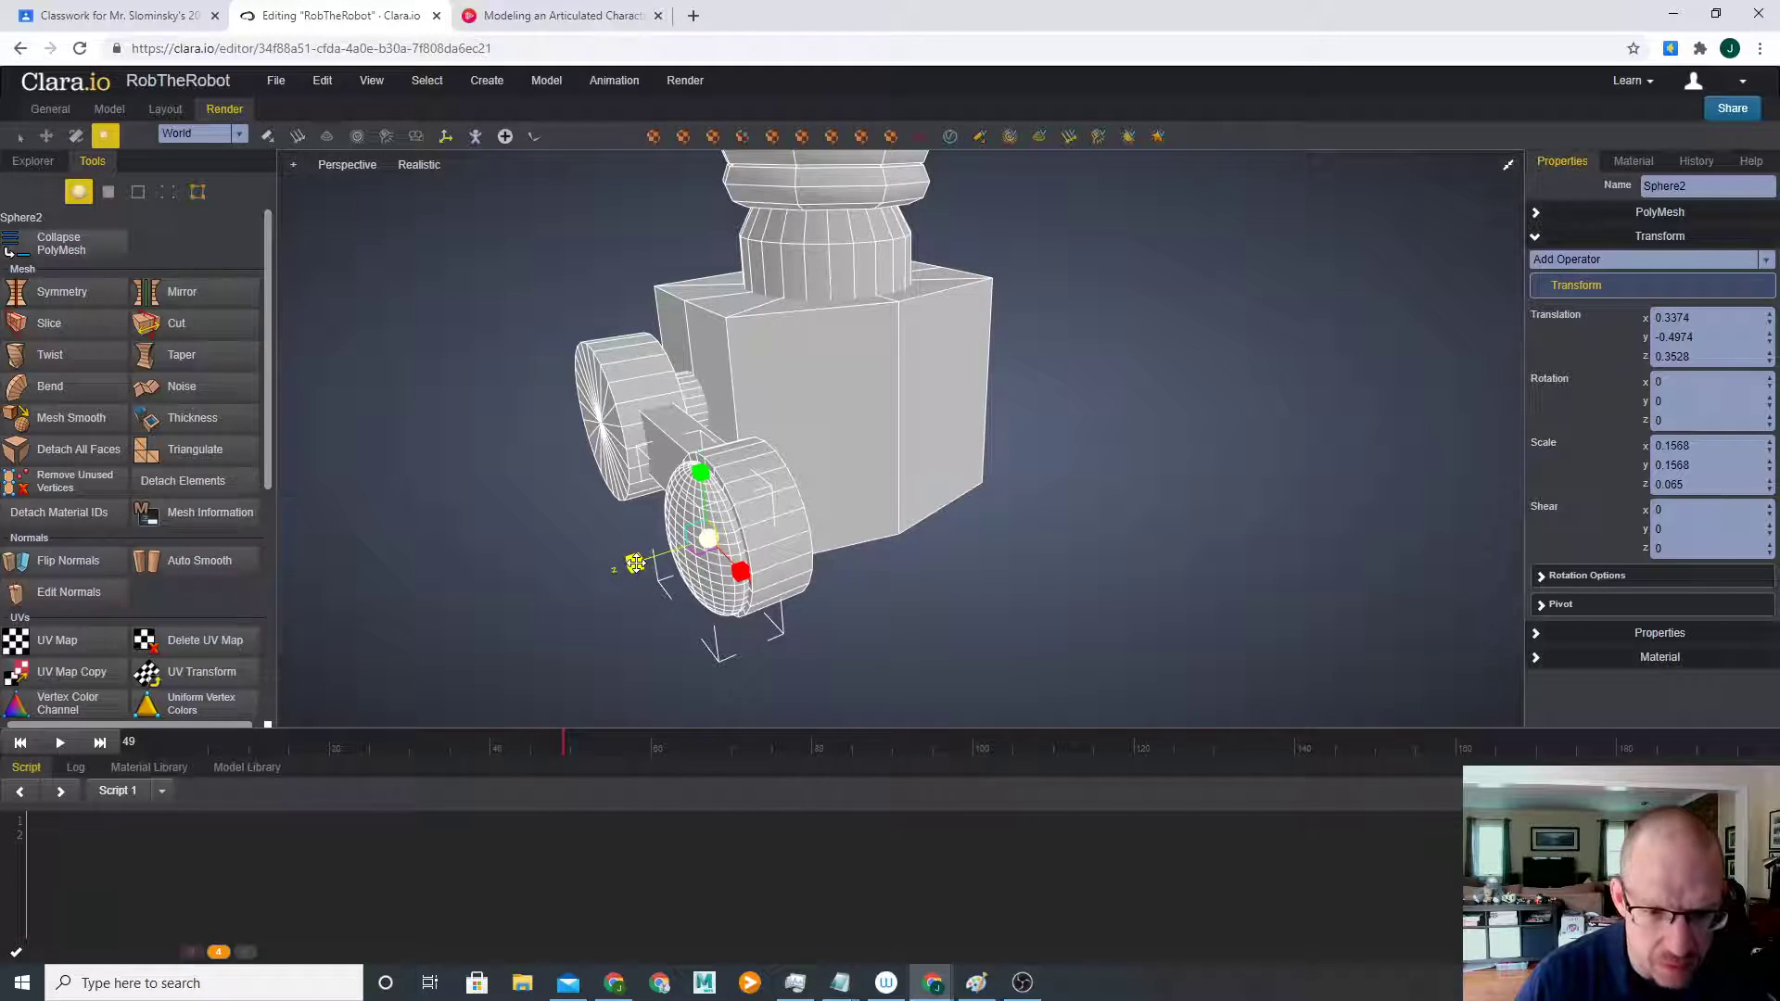
pyautogui.click(830, 604)
pyautogui.moveTo(830, 603); pyautogui.dragTo(910, 537)
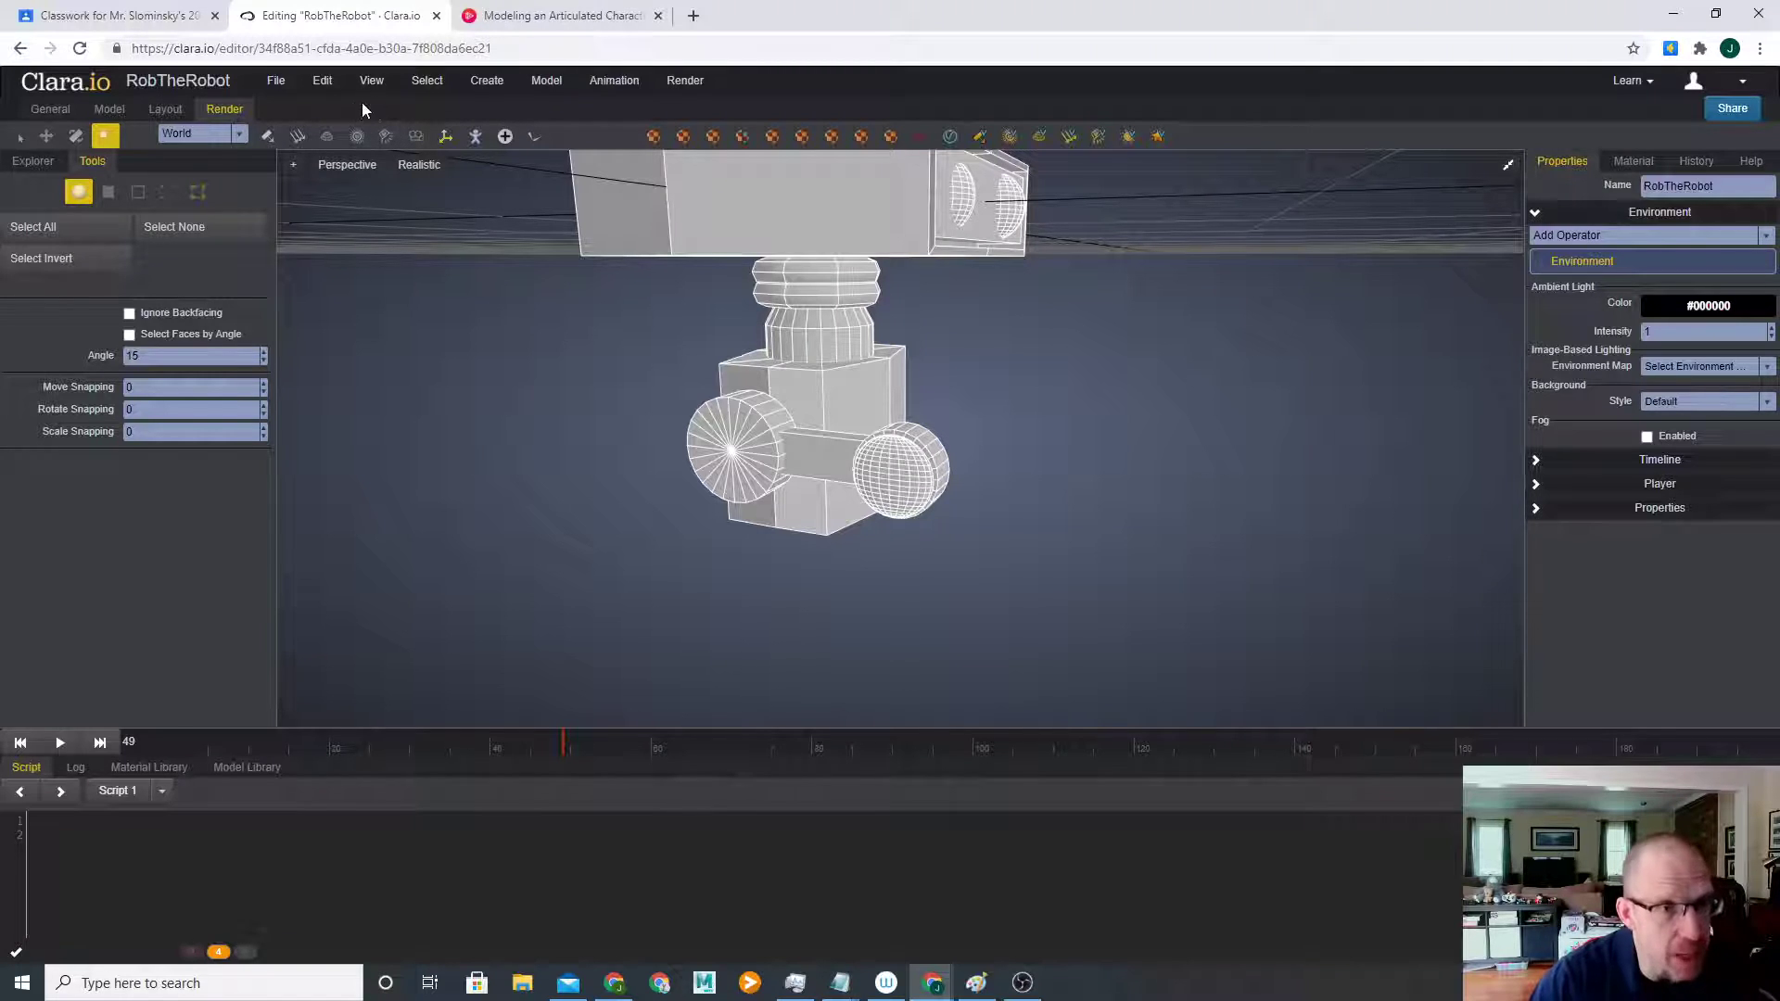
# - Add a torus and move it beside the robot, to about 1.18 in X
pyautogui.click(489, 82)
pyautogui.moveTo(533, 110)
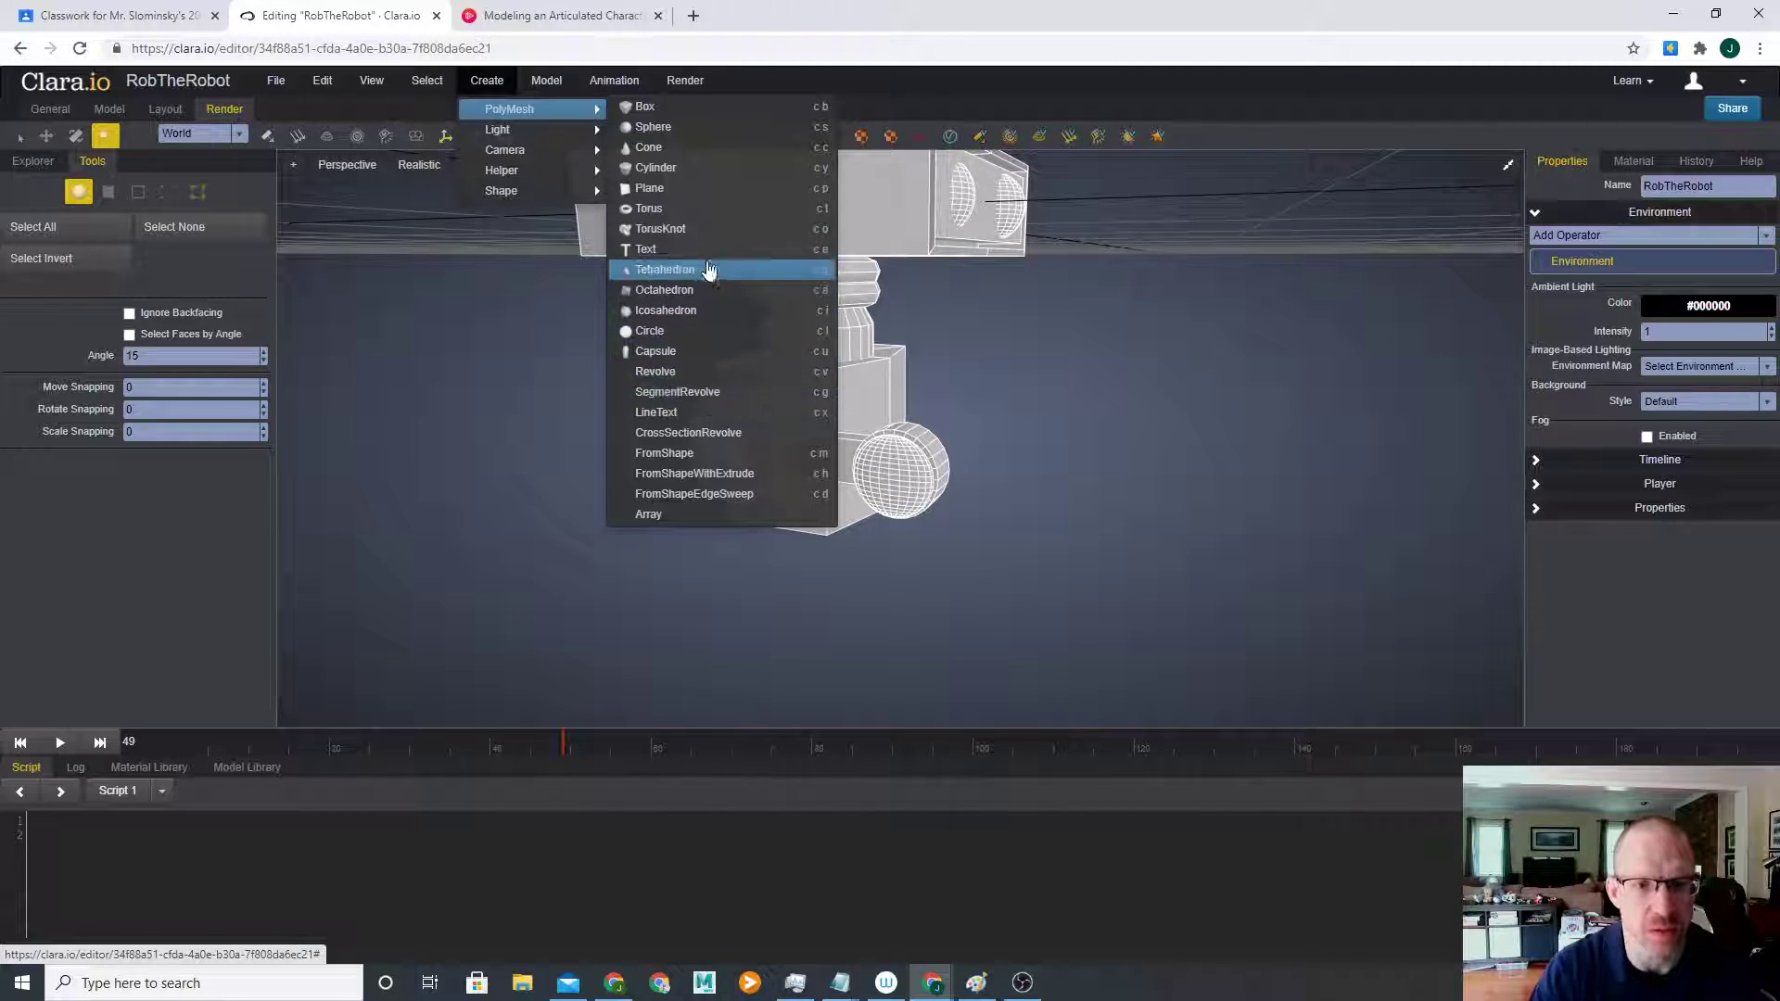
pyautogui.click(708, 218)
pyautogui.scroll(-4, 1028, 482)
pyautogui.moveTo(1022, 452); pyautogui.dragTo(838, 426, button='right')
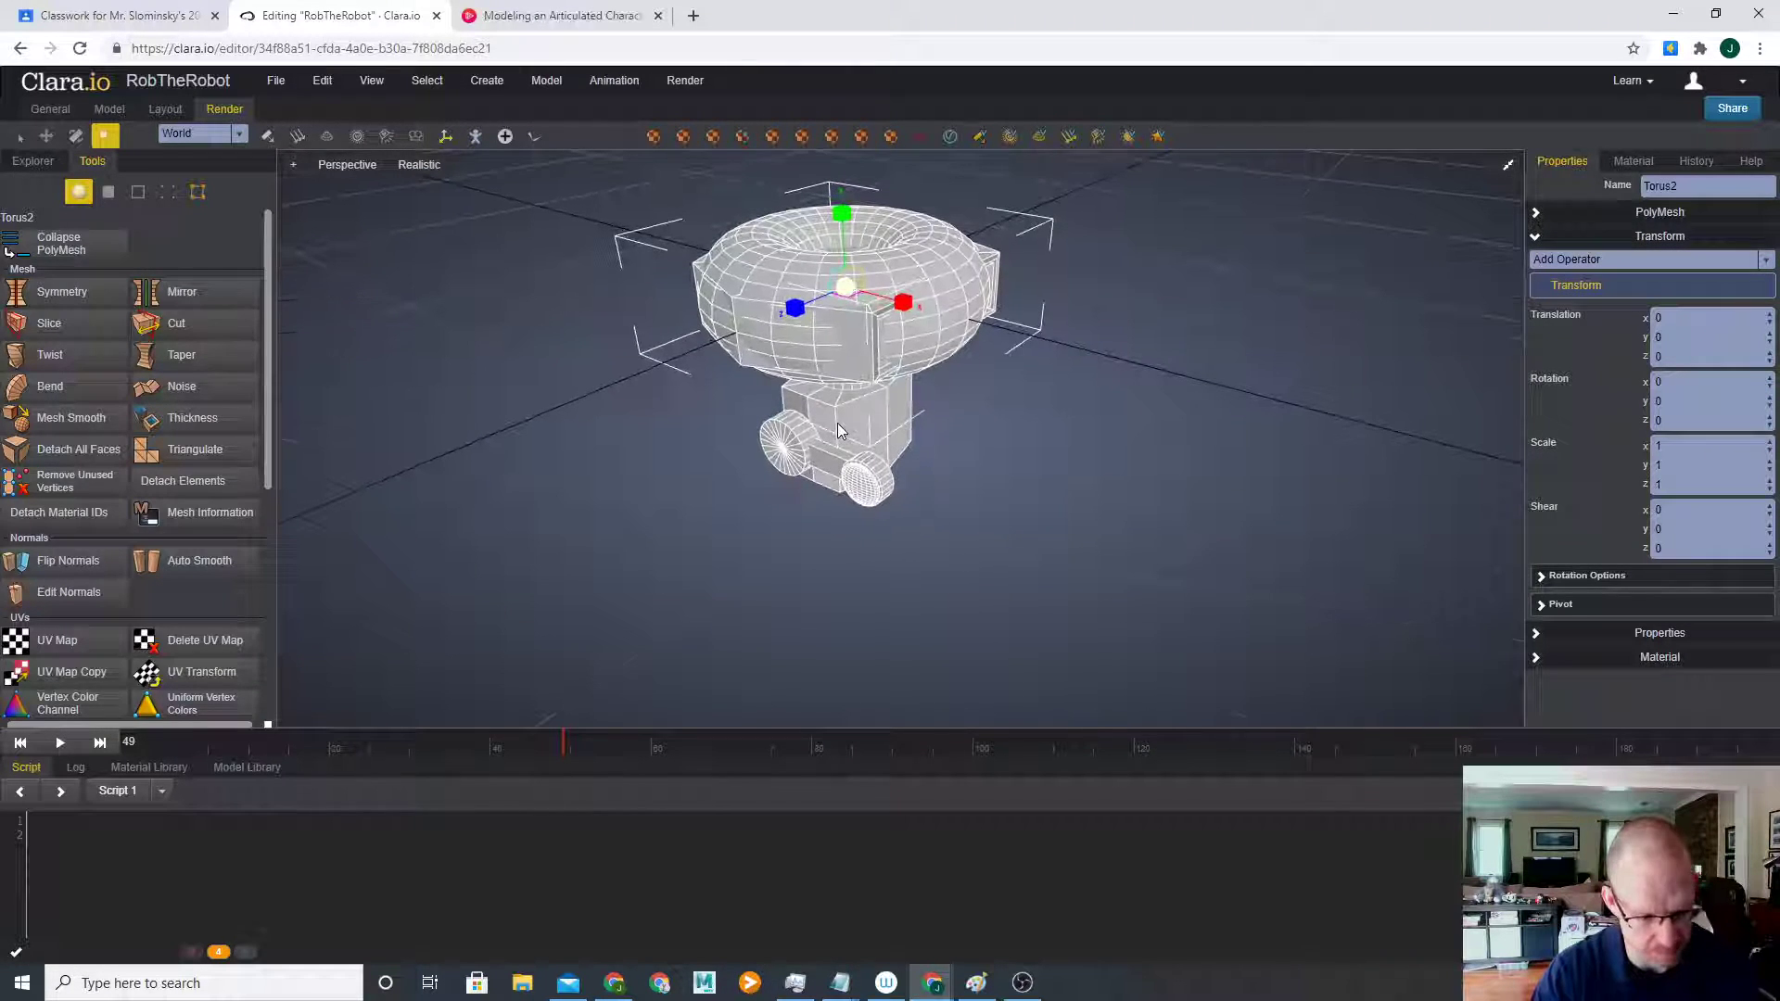
pyautogui.moveTo(910, 298); pyautogui.dragTo(1233, 436)
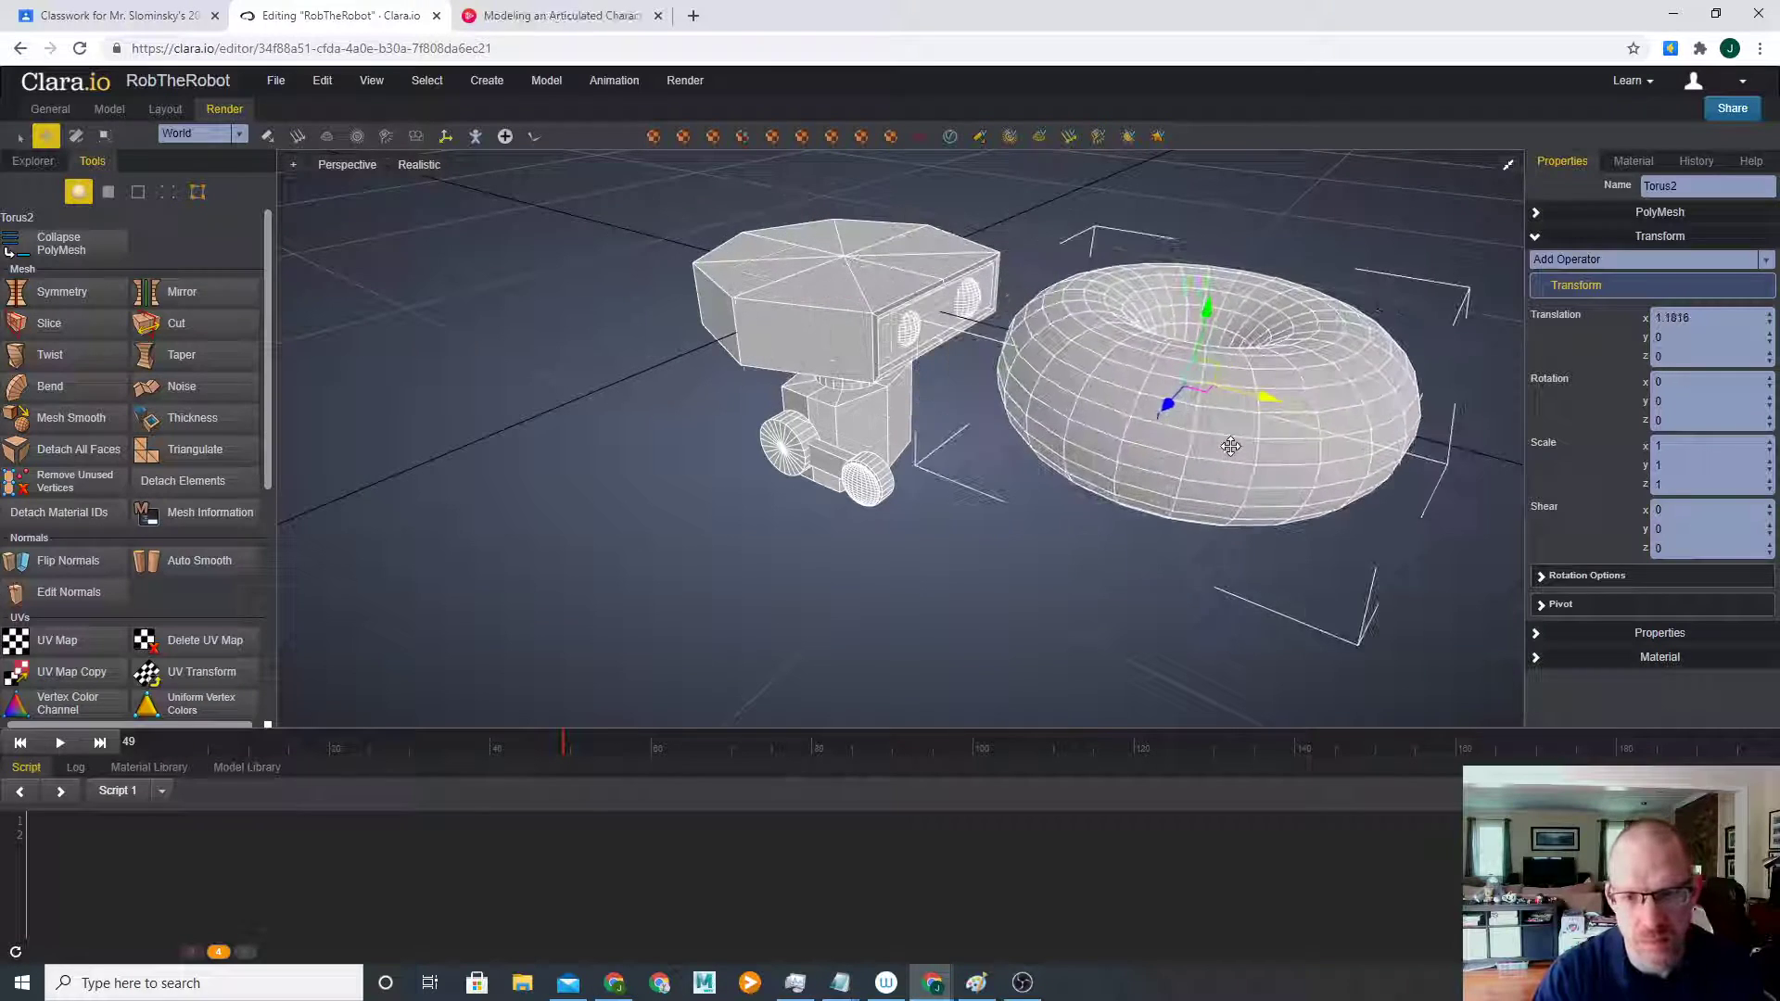
# - Set the torus's rotation to -90 degrees about X so it stands upright
pyautogui.press('e')
pyautogui.moveTo(1207, 349); pyautogui.dragTo(1215, 390)
pyautogui.click(1696, 403)
pyautogui.write('-90')
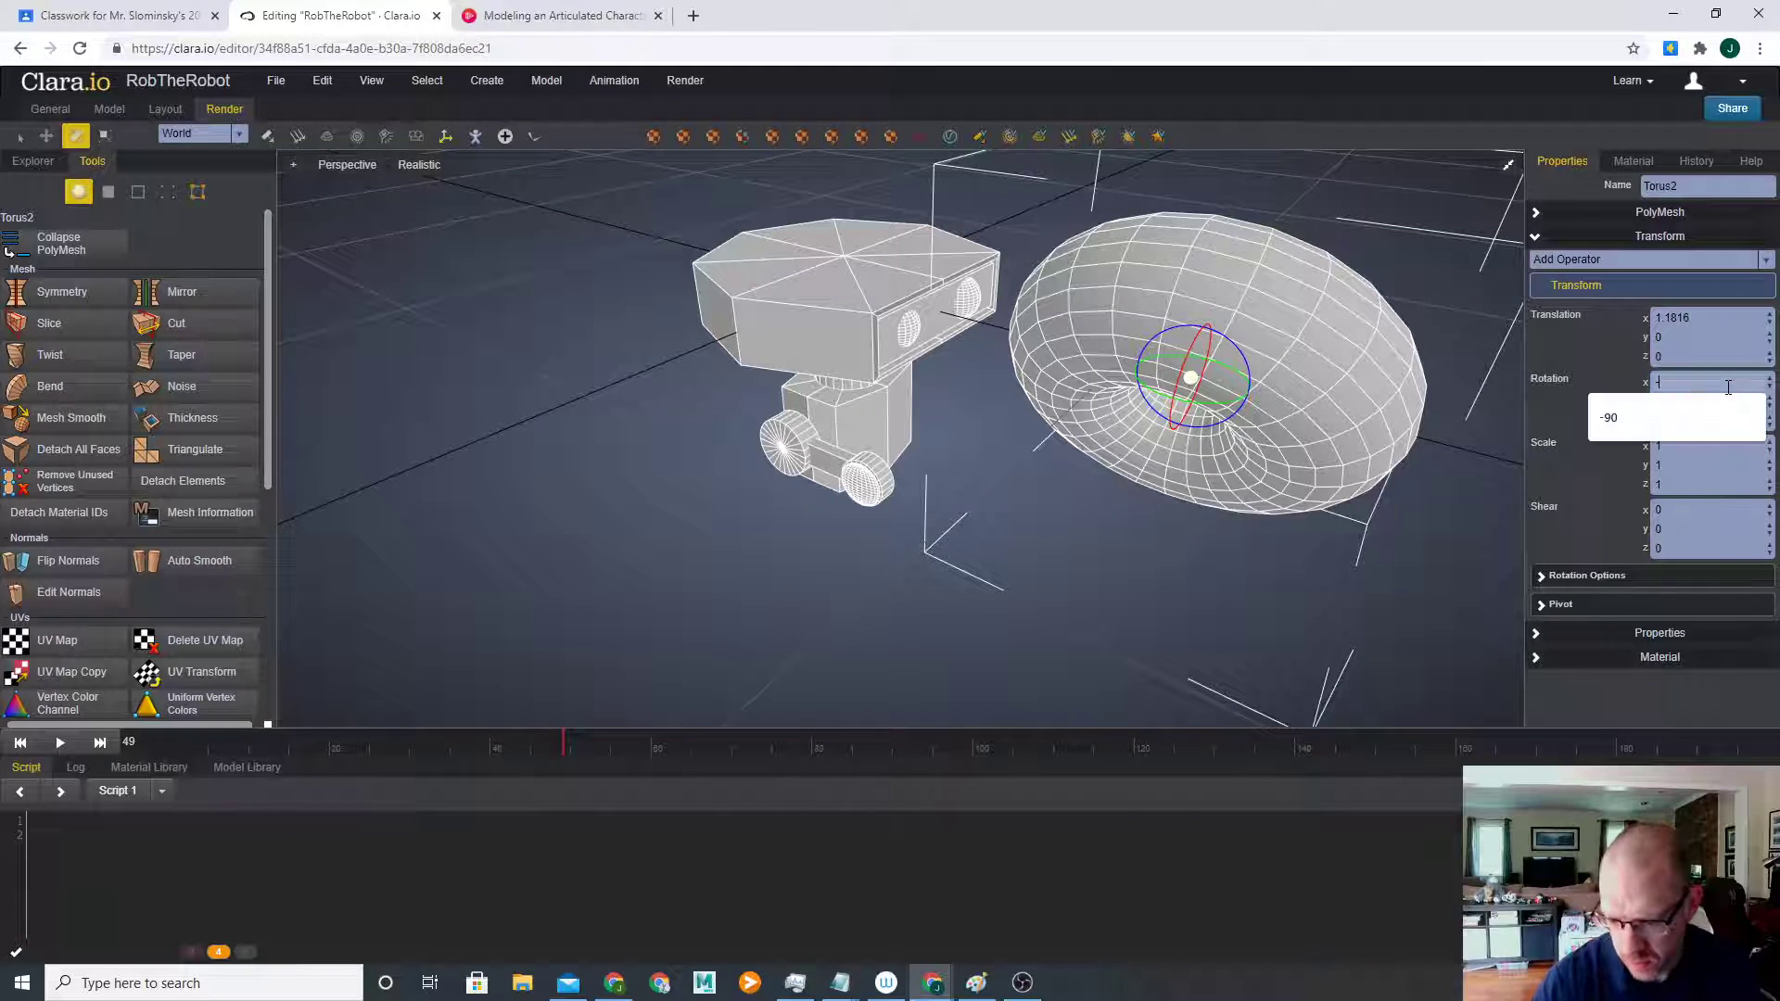
pyautogui.press('Return')
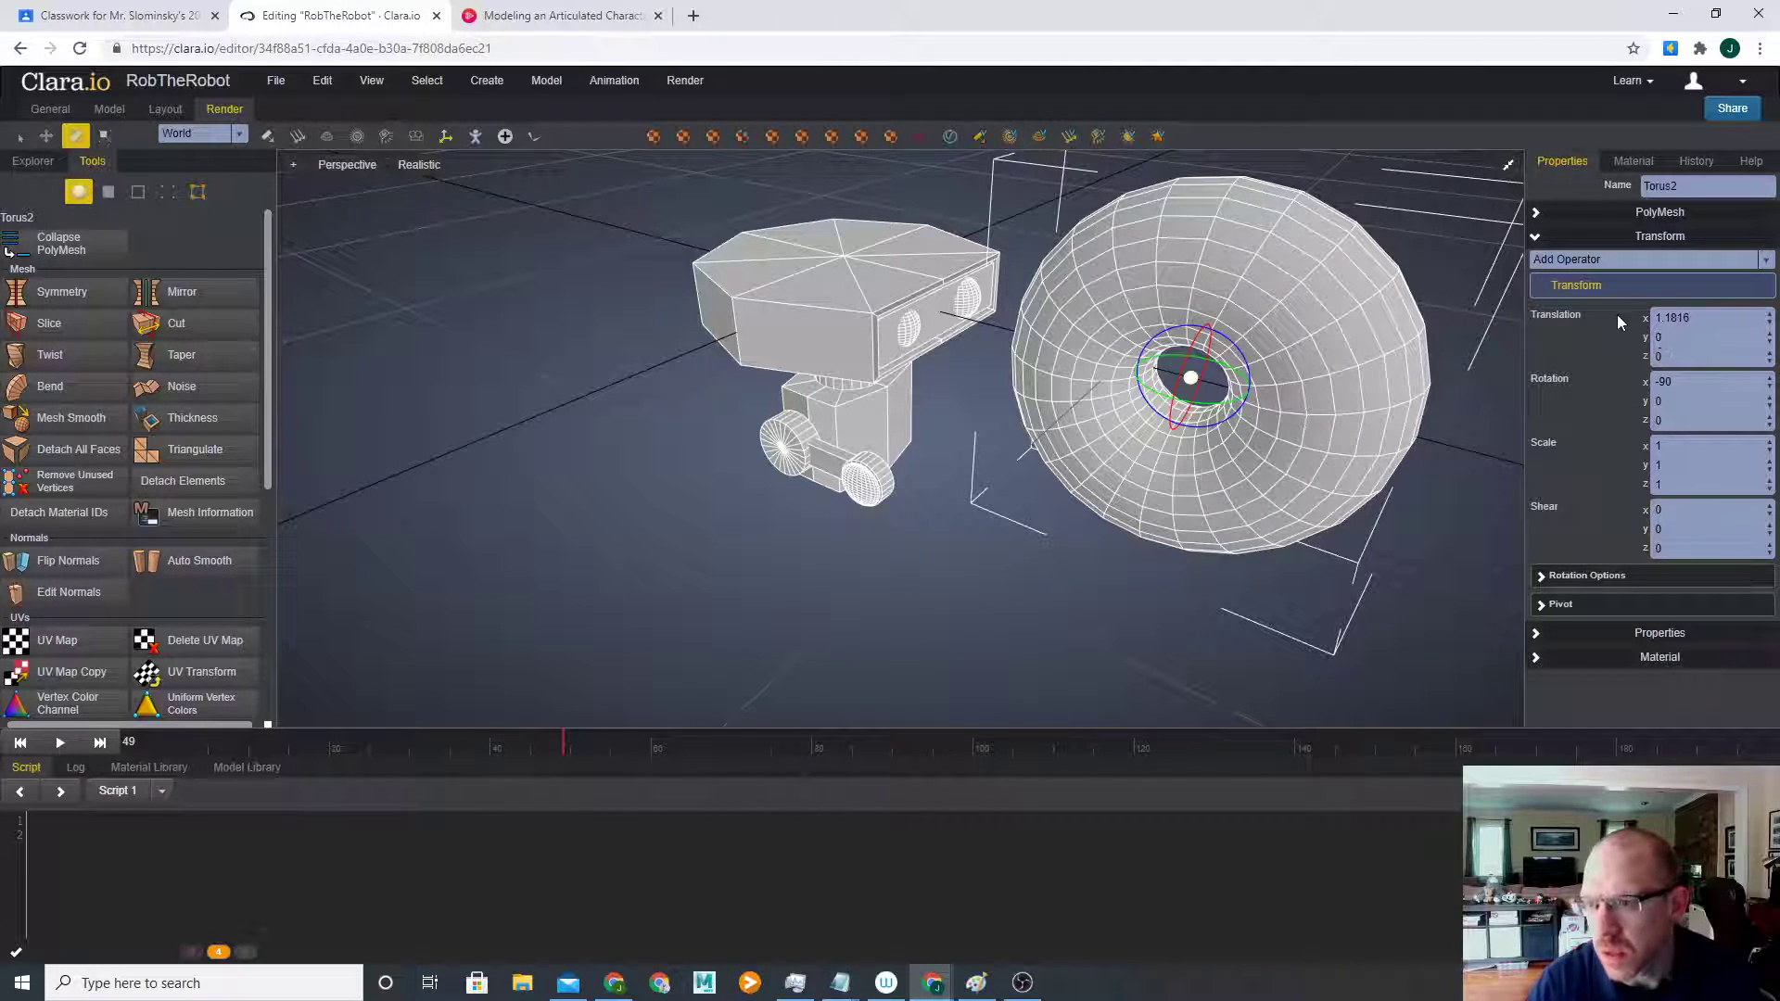
# - Set the torus's tube radius to 0.05 to make it a thin ring
pyautogui.click(1623, 216)
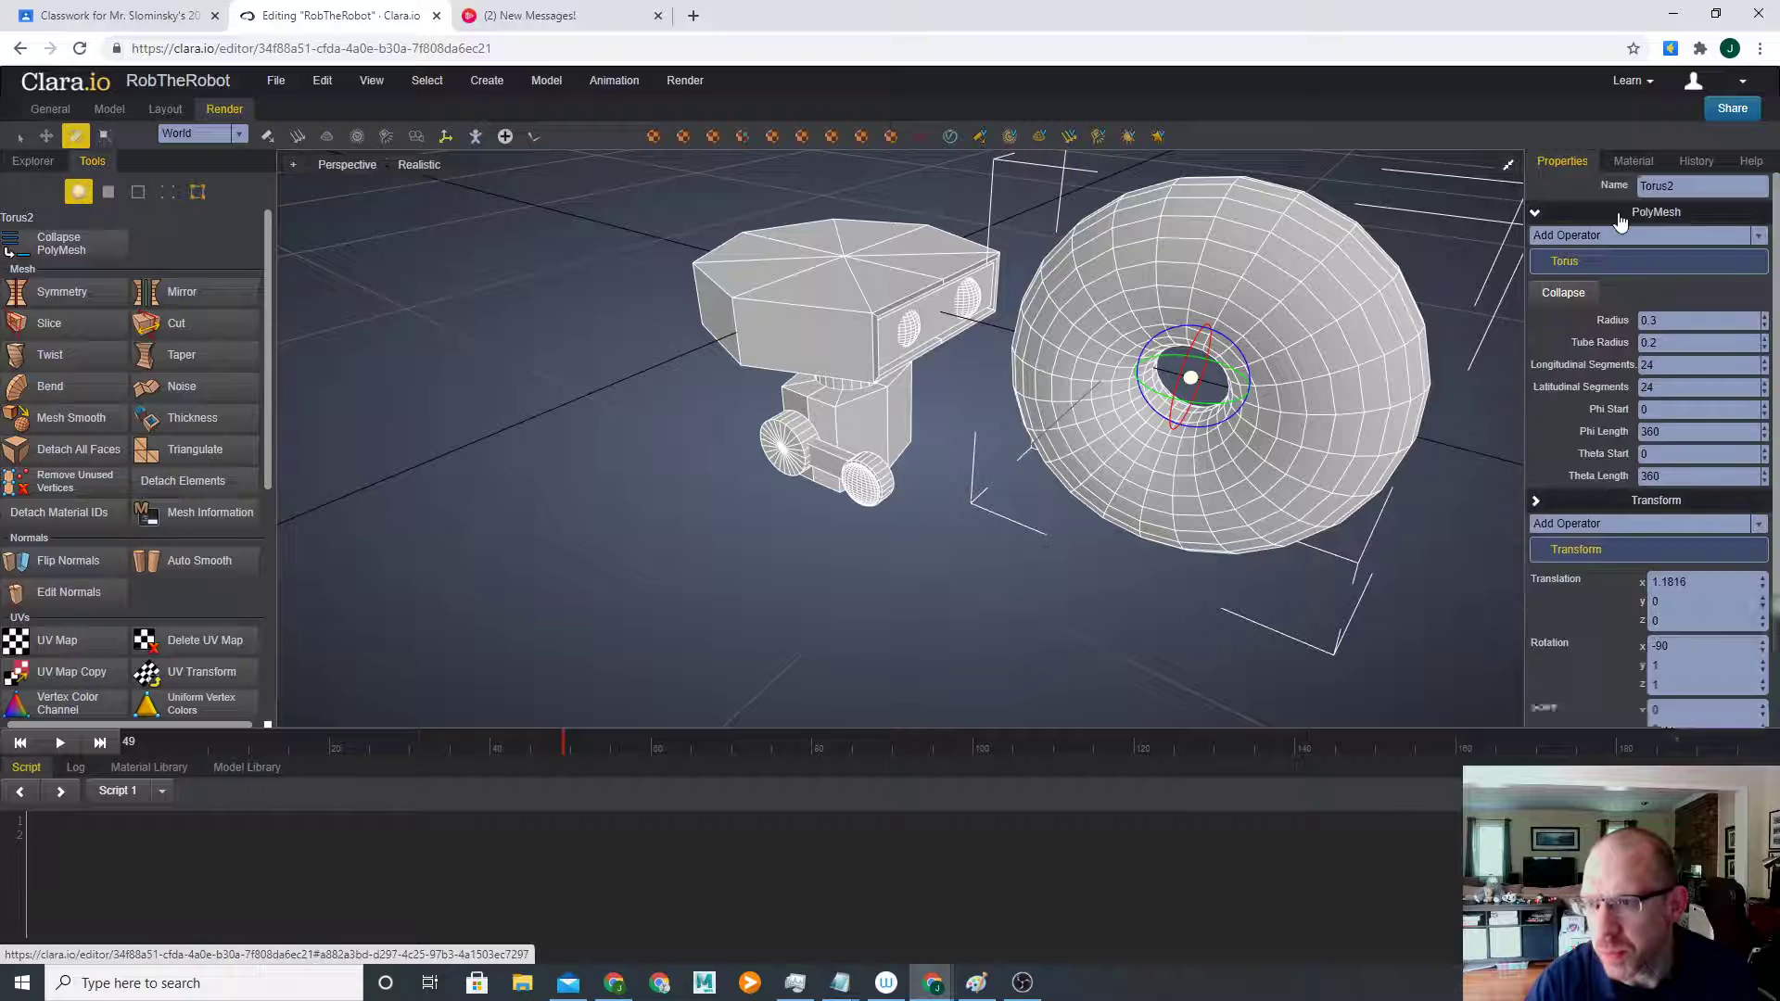
pyautogui.doubleClick(1687, 346)
pyautogui.write('0.05')
pyautogui.press('Return')
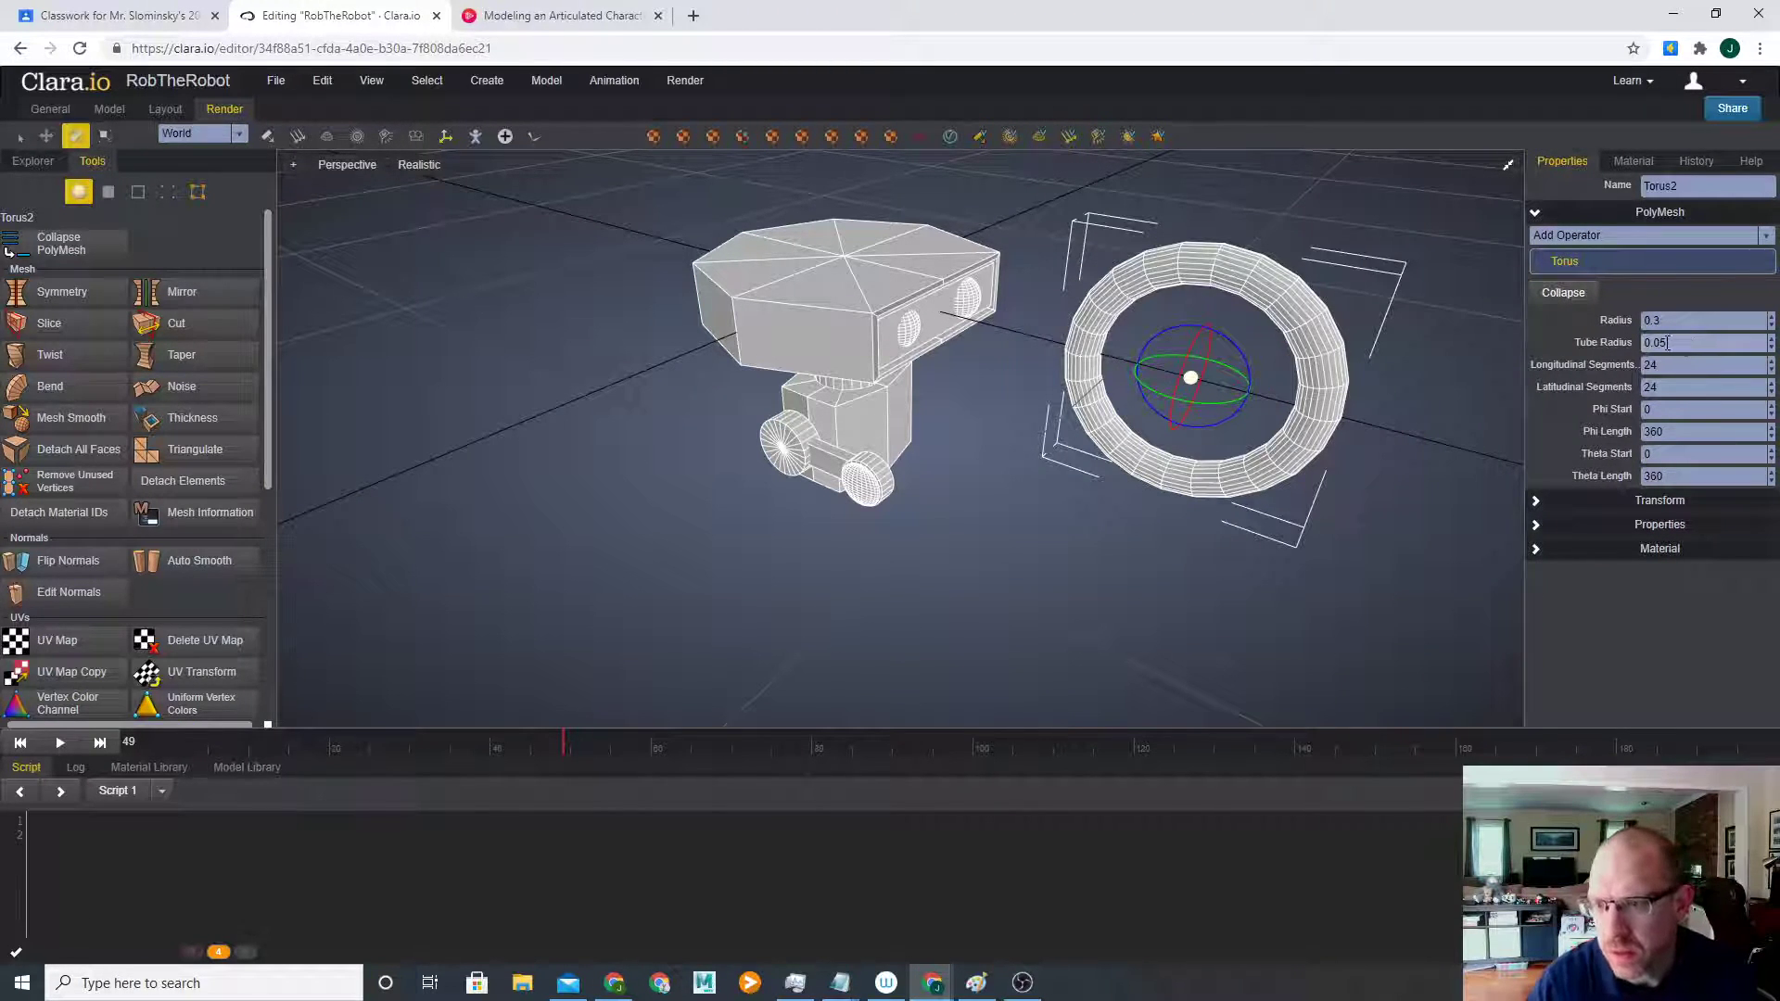
# - Scale the thin torus ring down uniformly to roughly hand size
pyautogui.scroll(1, 1294, 457)
pyautogui.press('r')
pyautogui.moveTo(1211, 373); pyautogui.dragTo(936, 319)
pyautogui.scroll(3, 881, 548)
pyautogui.moveTo(1142, 442); pyautogui.dragTo(1069, 497, button='middle')
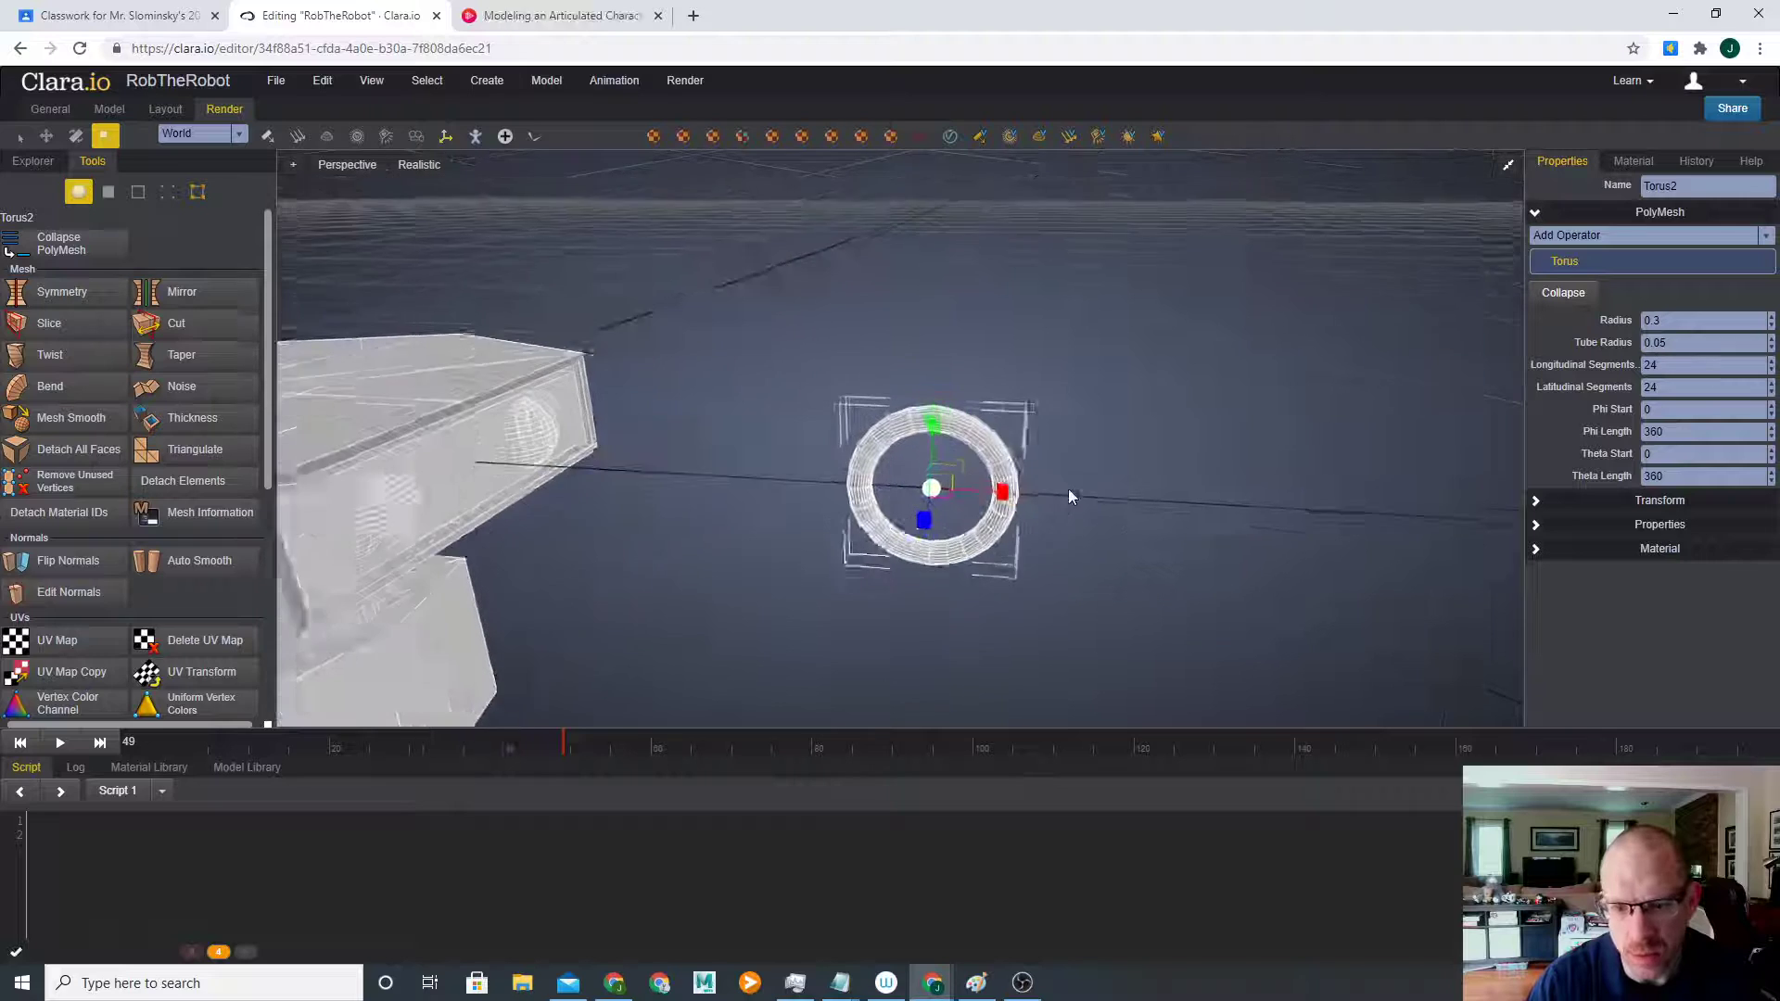
pyautogui.scroll(3, 1092, 512)
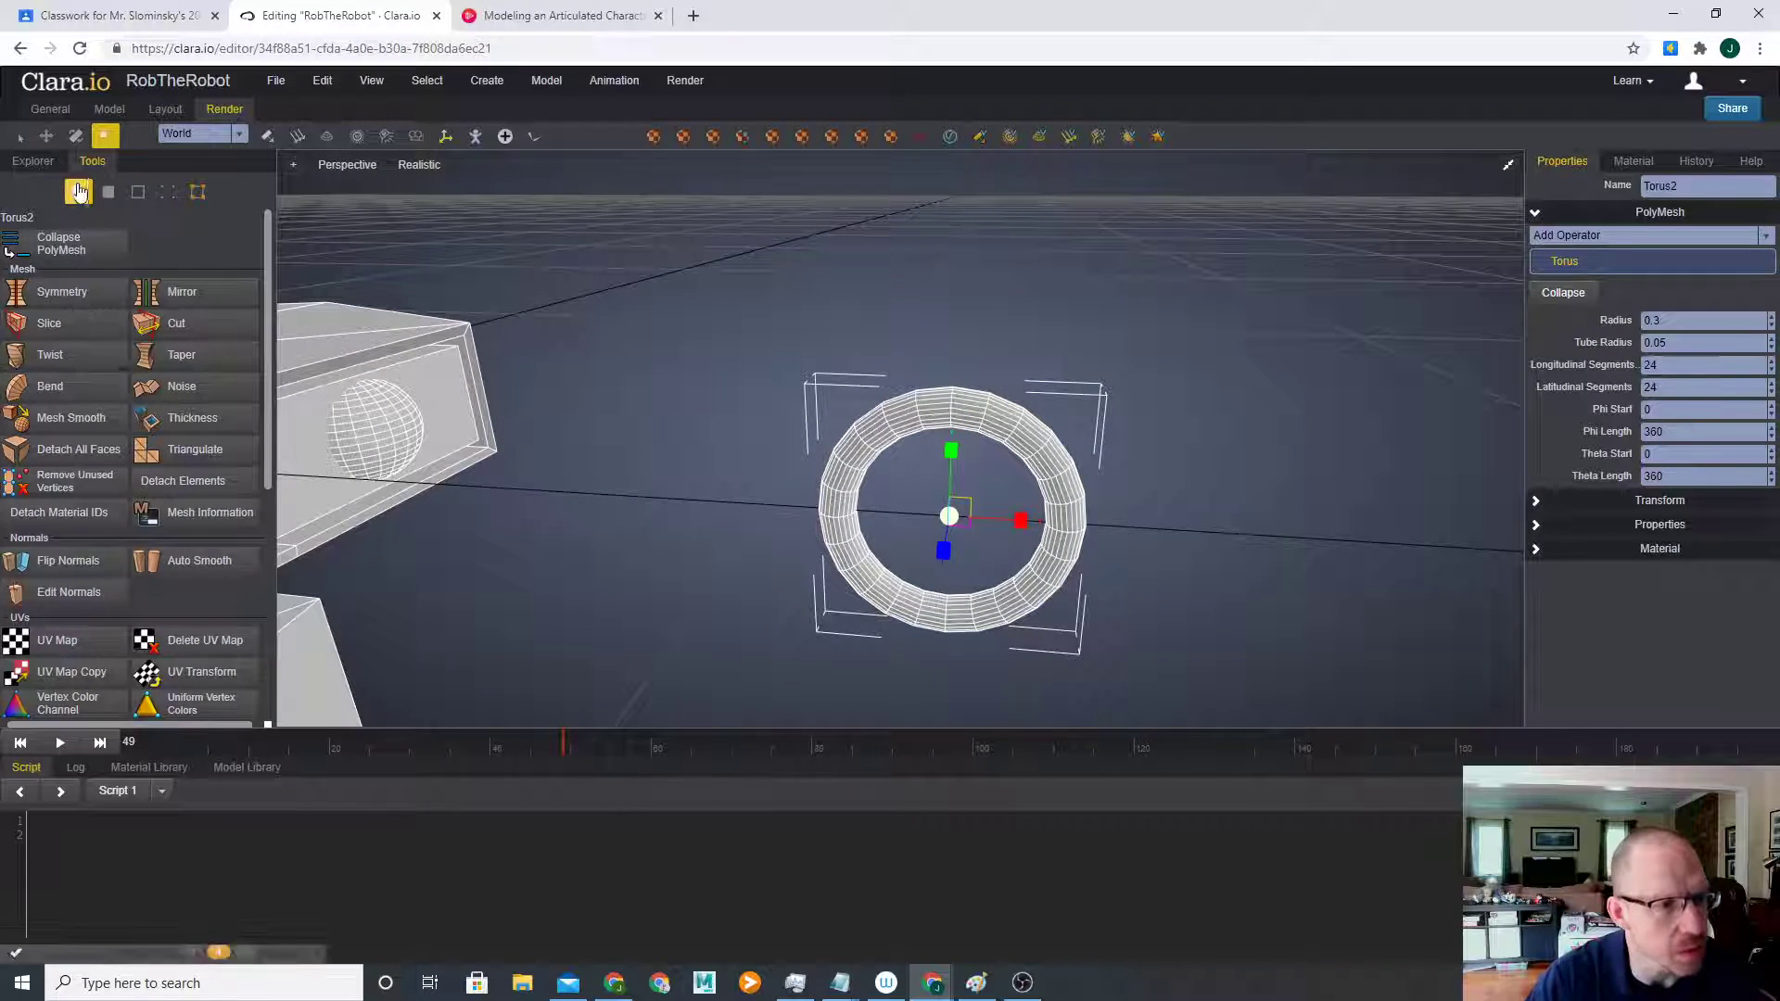
# - Delete the block of faces on the ring's side facing away from the robot, opening it into a C shape
pyautogui.click(108, 193)
pyautogui.moveTo(1190, 518); pyautogui.dragTo(1176, 459, button='middle')
pyautogui.moveTo(1178, 459); pyautogui.dragTo(1124, 539)
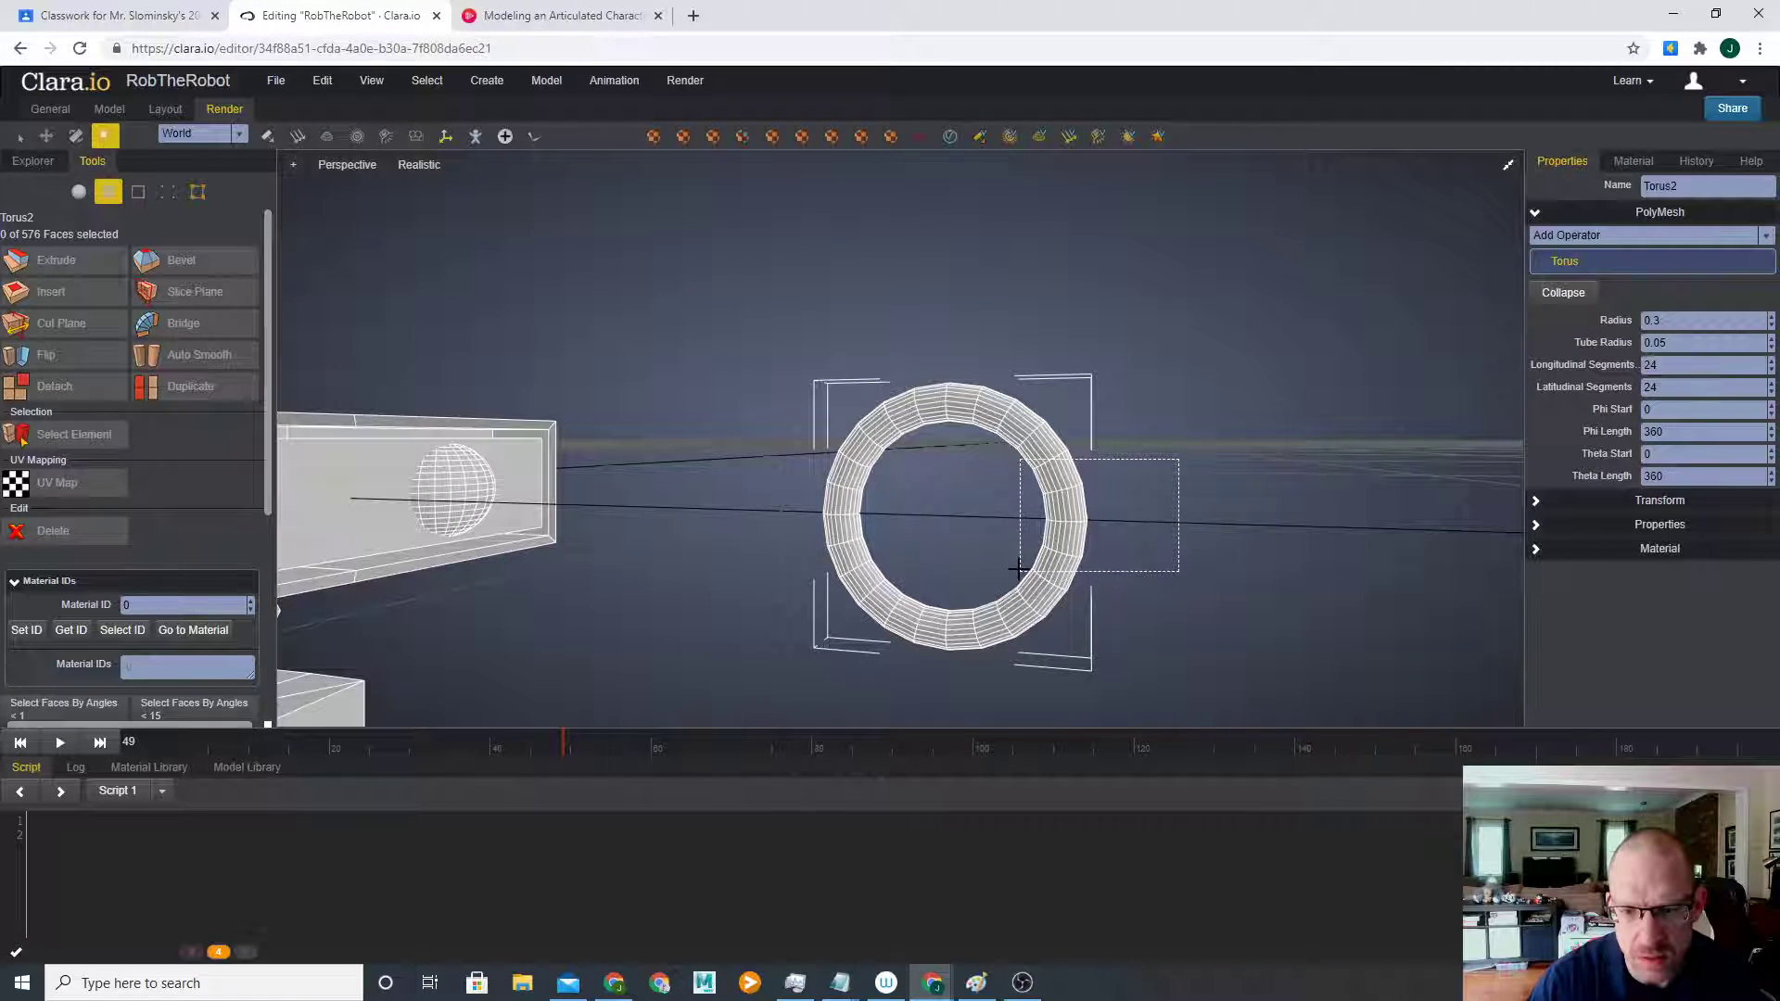
pyautogui.moveTo(1018, 570); pyautogui.dragTo(1018, 571)
pyautogui.press('Delete')
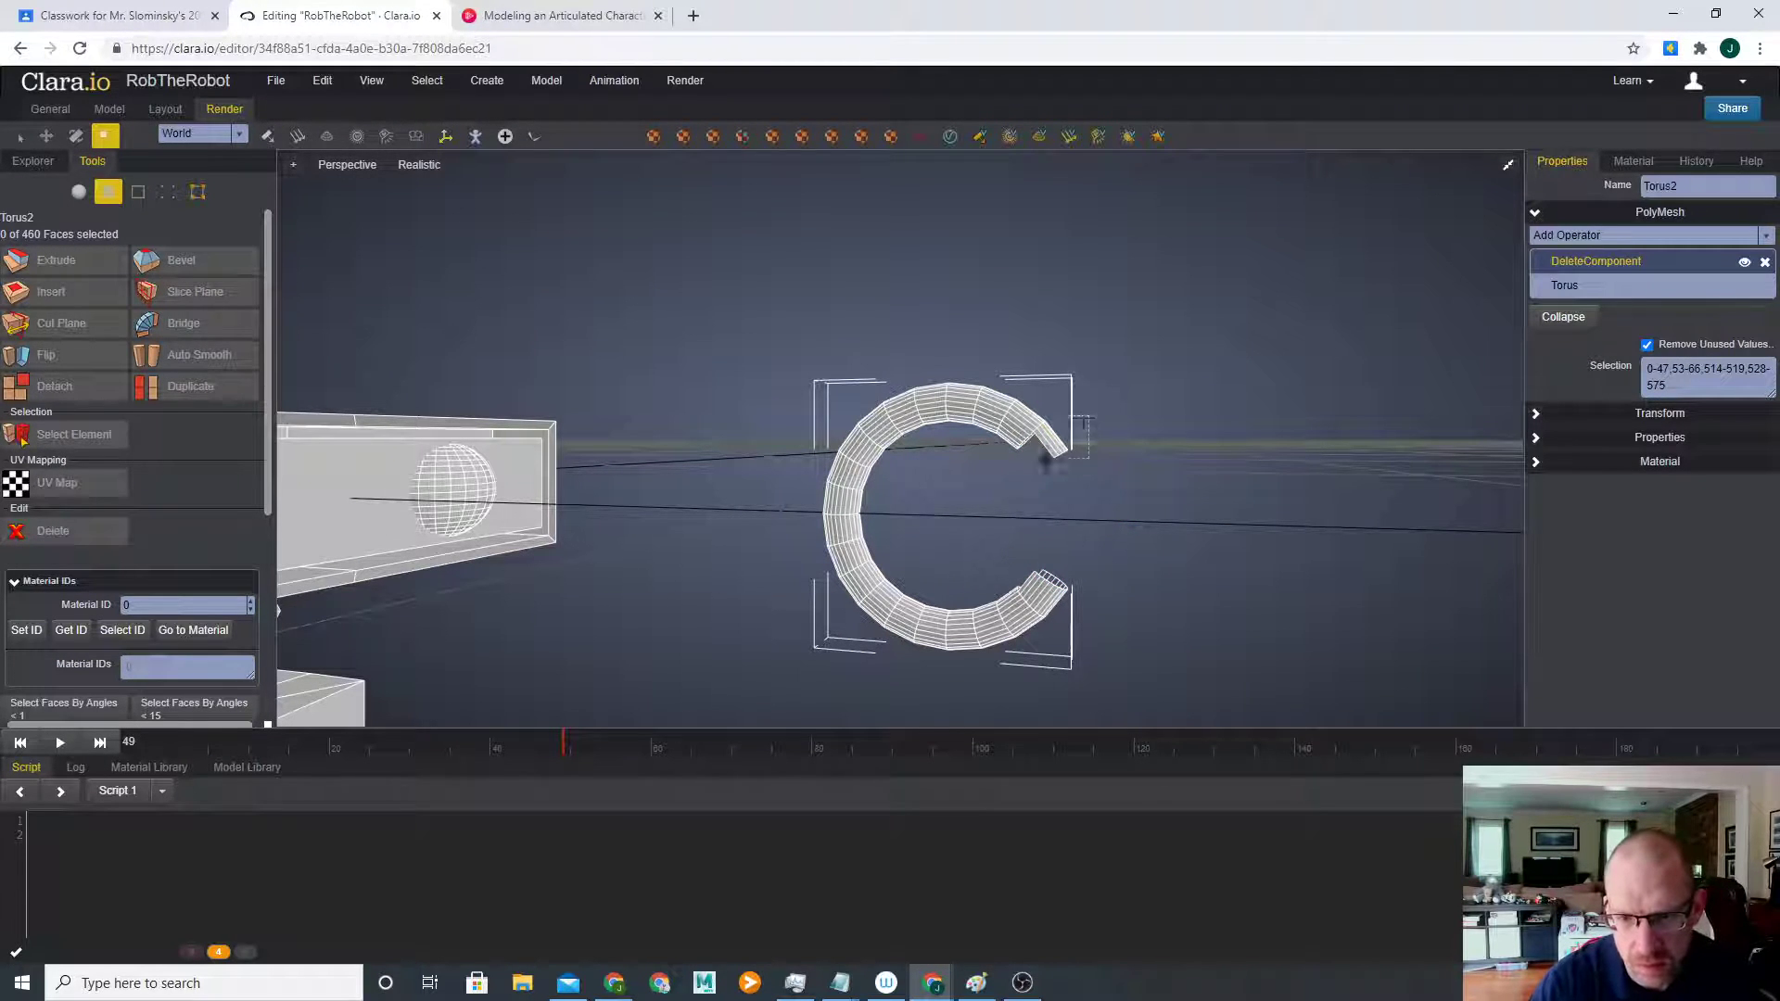
# - Delete the leftover faces at both open ends of the C-shaped ring to leave evenly cut tips
pyautogui.moveTo(1038, 471); pyautogui.dragTo(1046, 480)
pyautogui.scroll(2, 1129, 475)
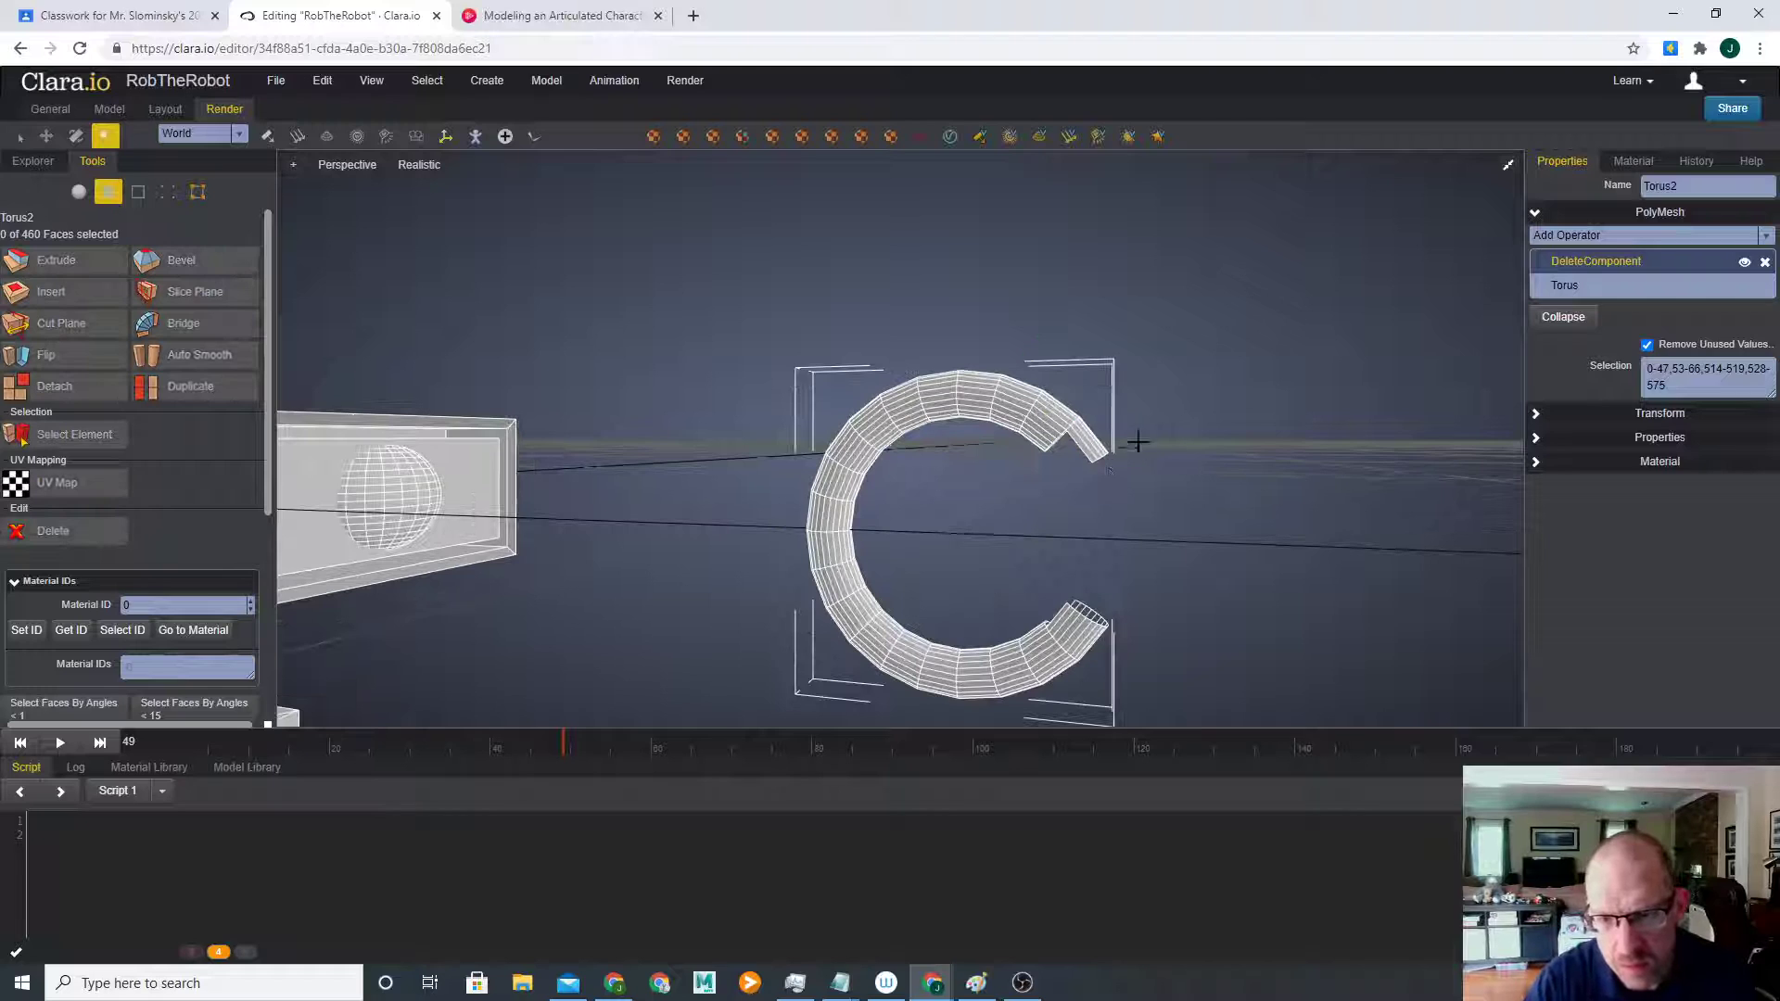
pyautogui.press('Delete')
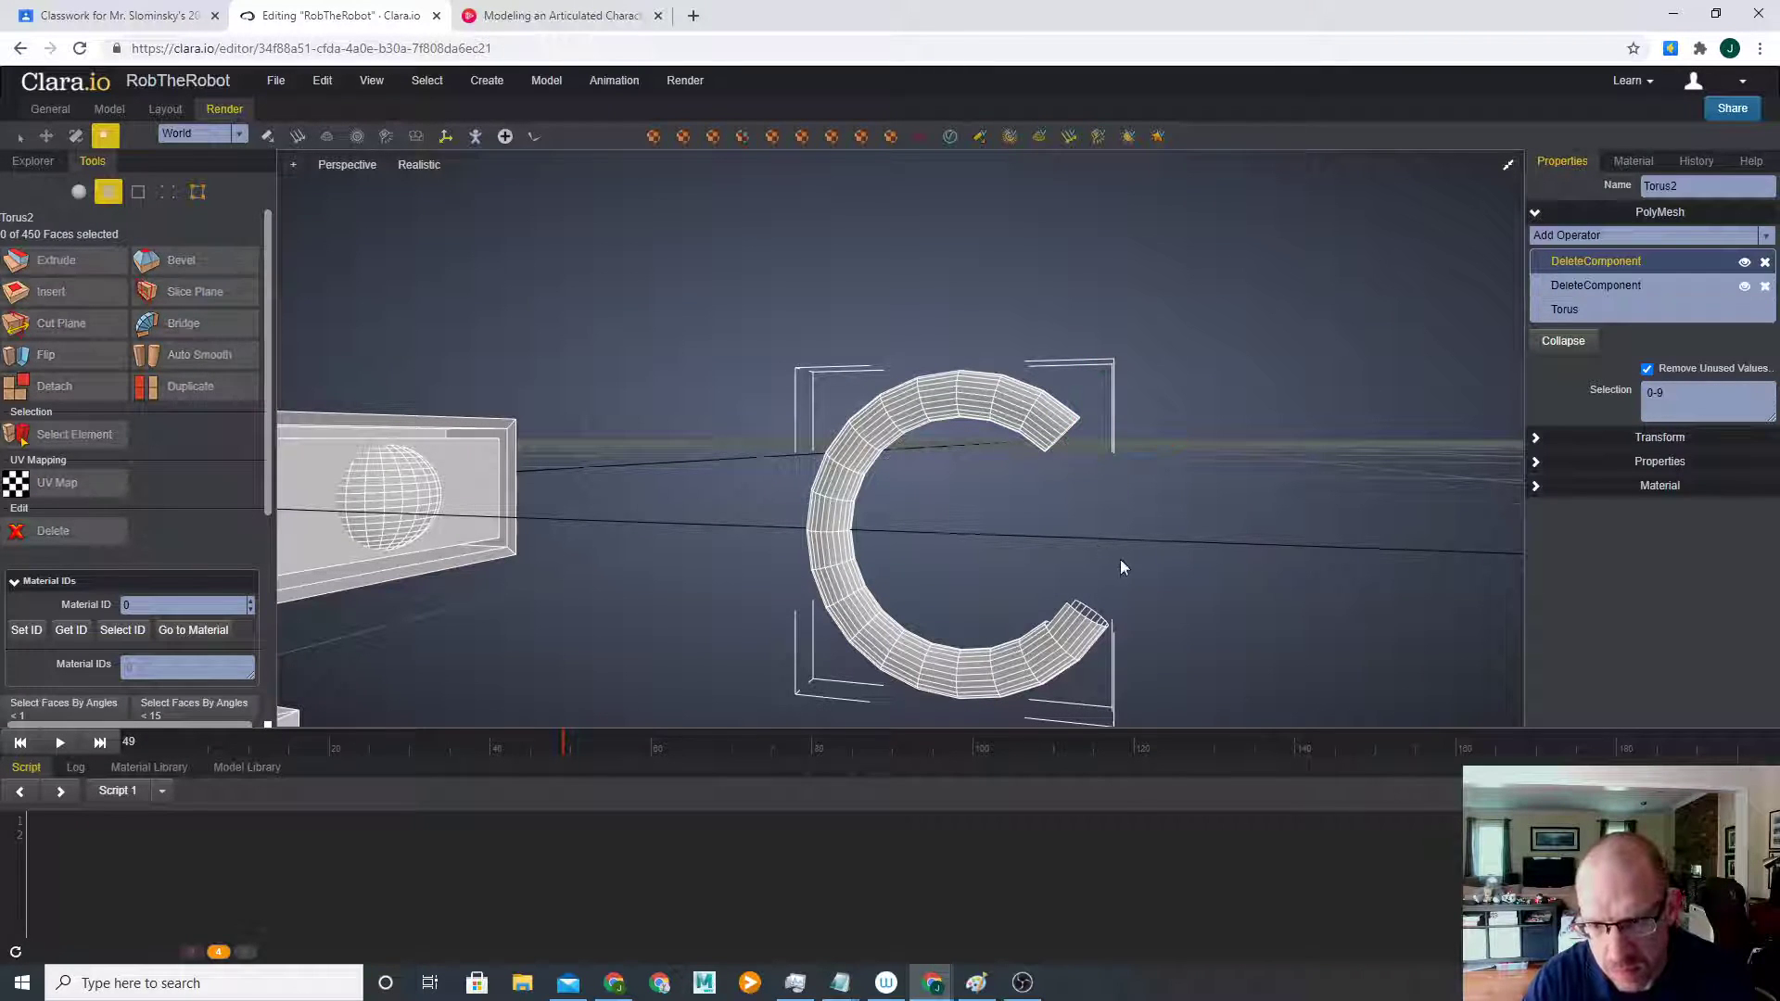
pyautogui.moveTo(1097, 579)
pyautogui.mouseDown(button='middle')
pyautogui.moveTo(1121, 595)
pyautogui.moveTo(1093, 587)
pyautogui.mouseUp(button='middle')
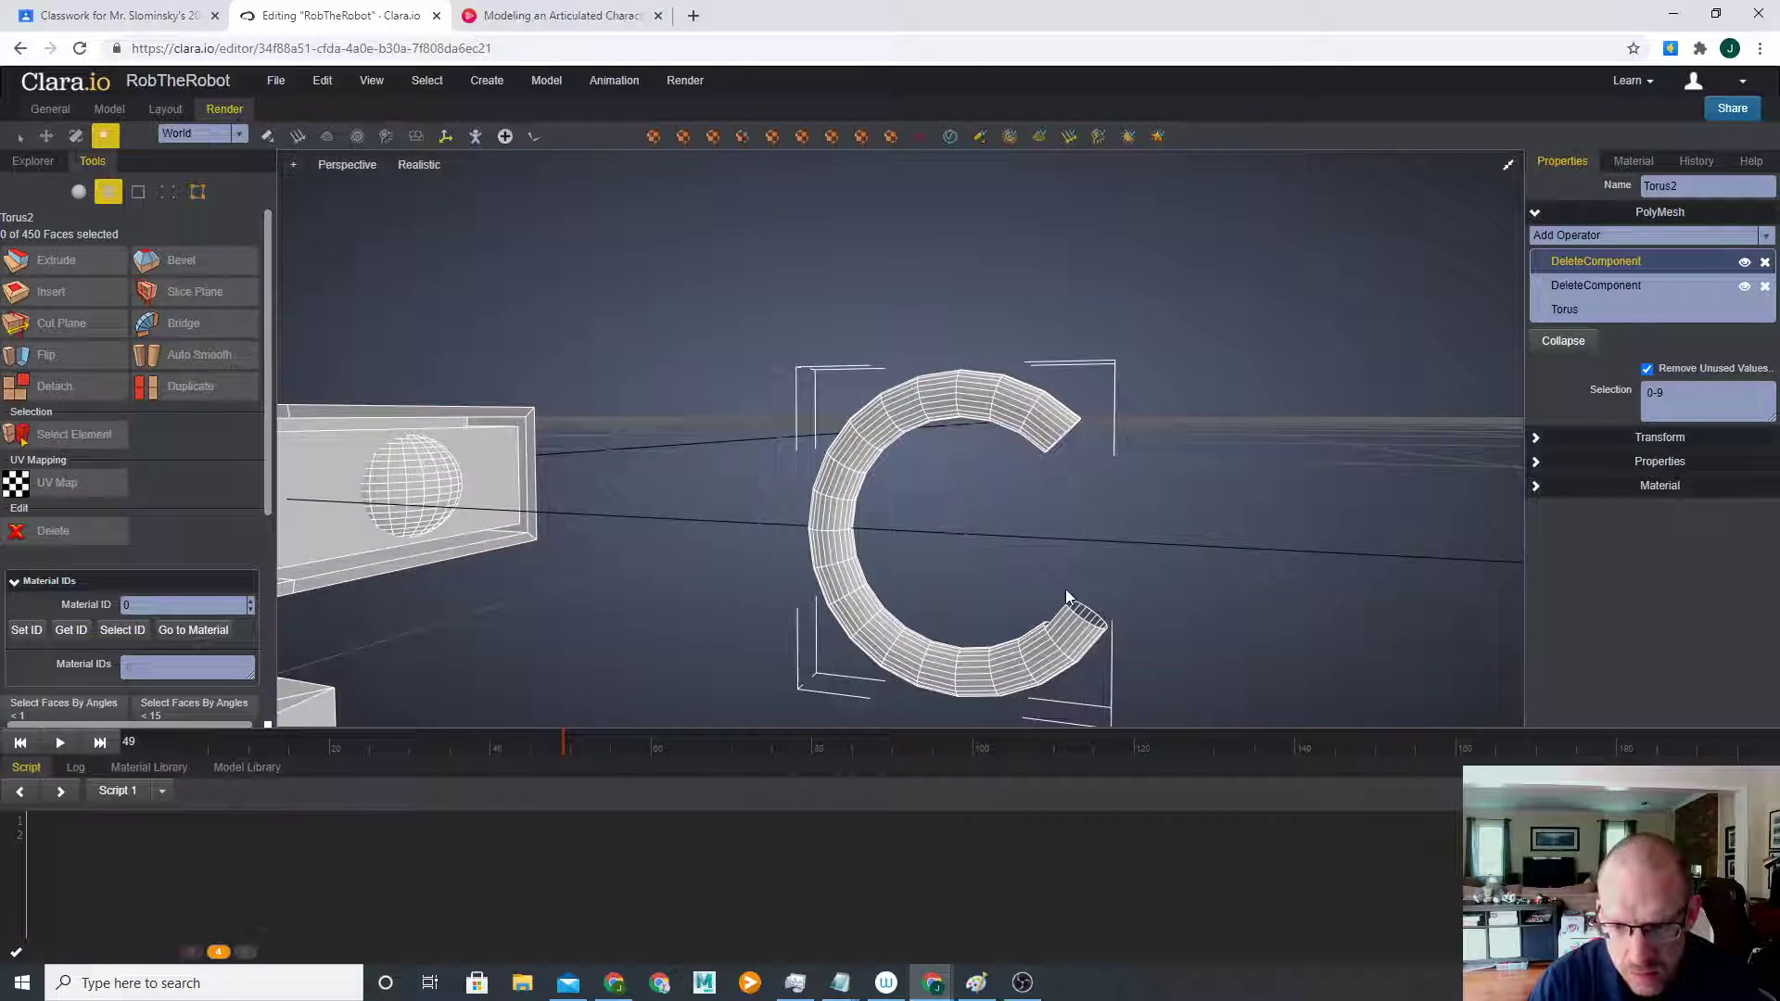
pyautogui.moveTo(1113, 627); pyautogui.dragTo(1114, 628)
pyautogui.press('Delete')
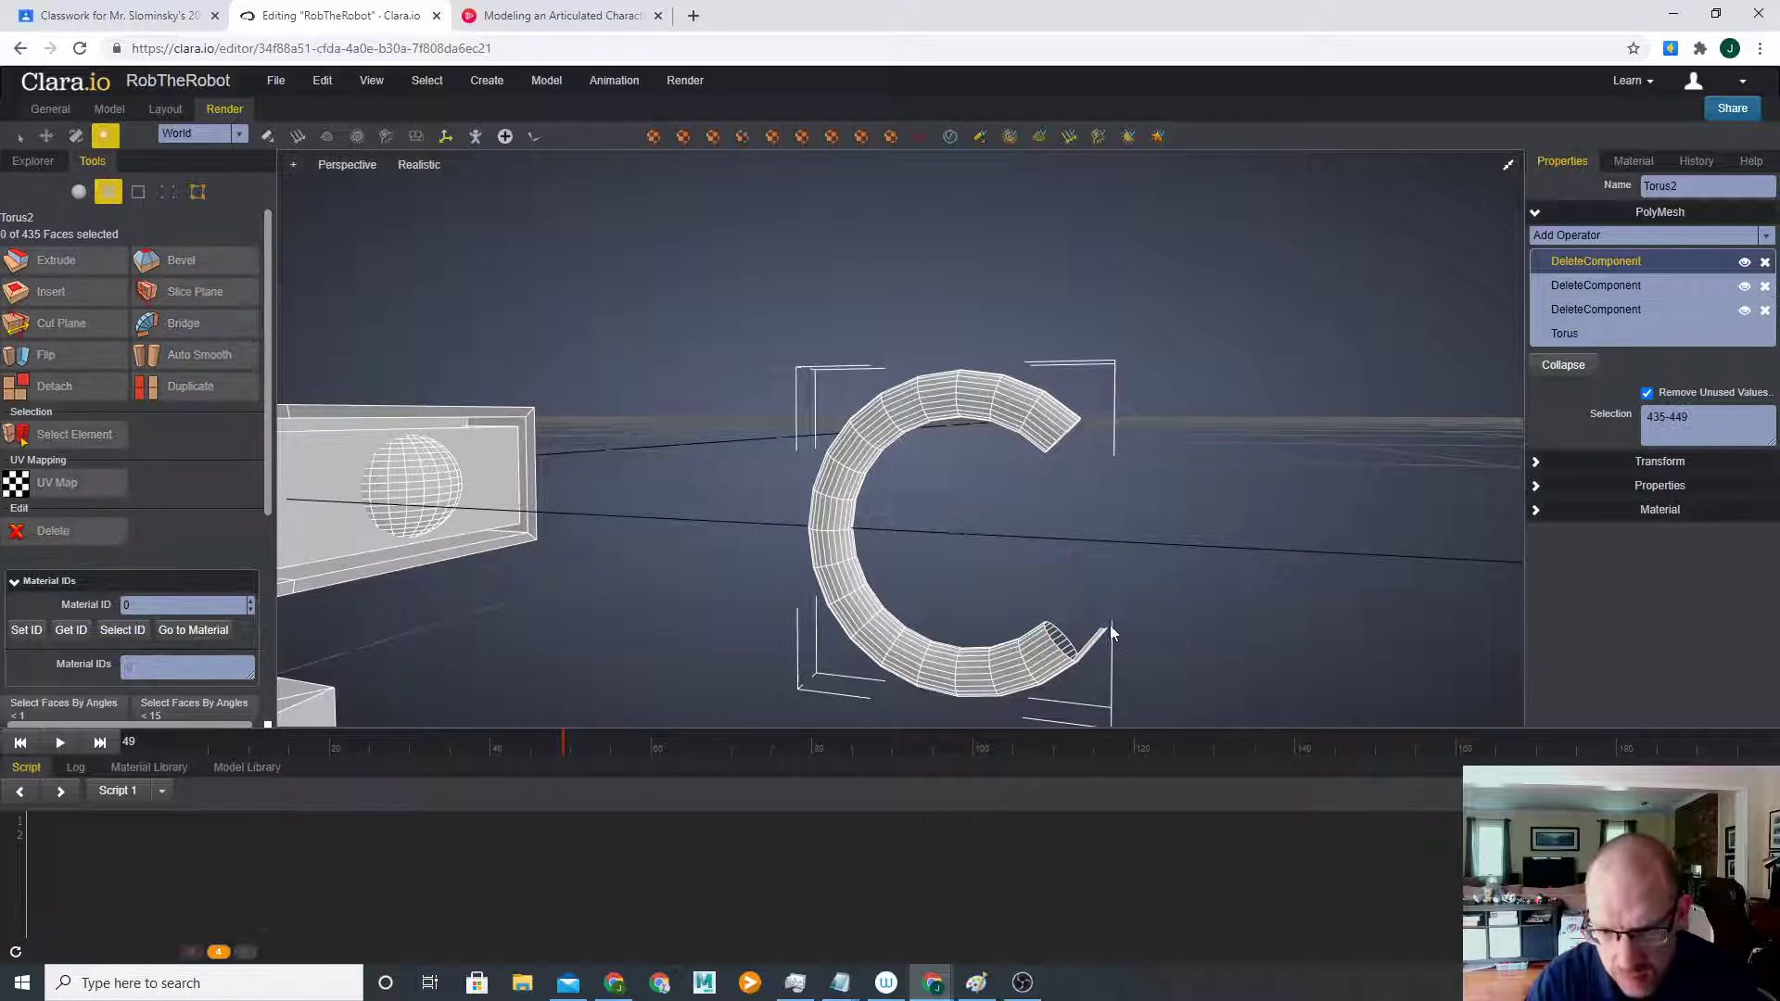
pyautogui.click(1106, 642)
pyautogui.press('Delete')
pyautogui.moveTo(1104, 620); pyautogui.dragTo(1155, 583, button='middle')
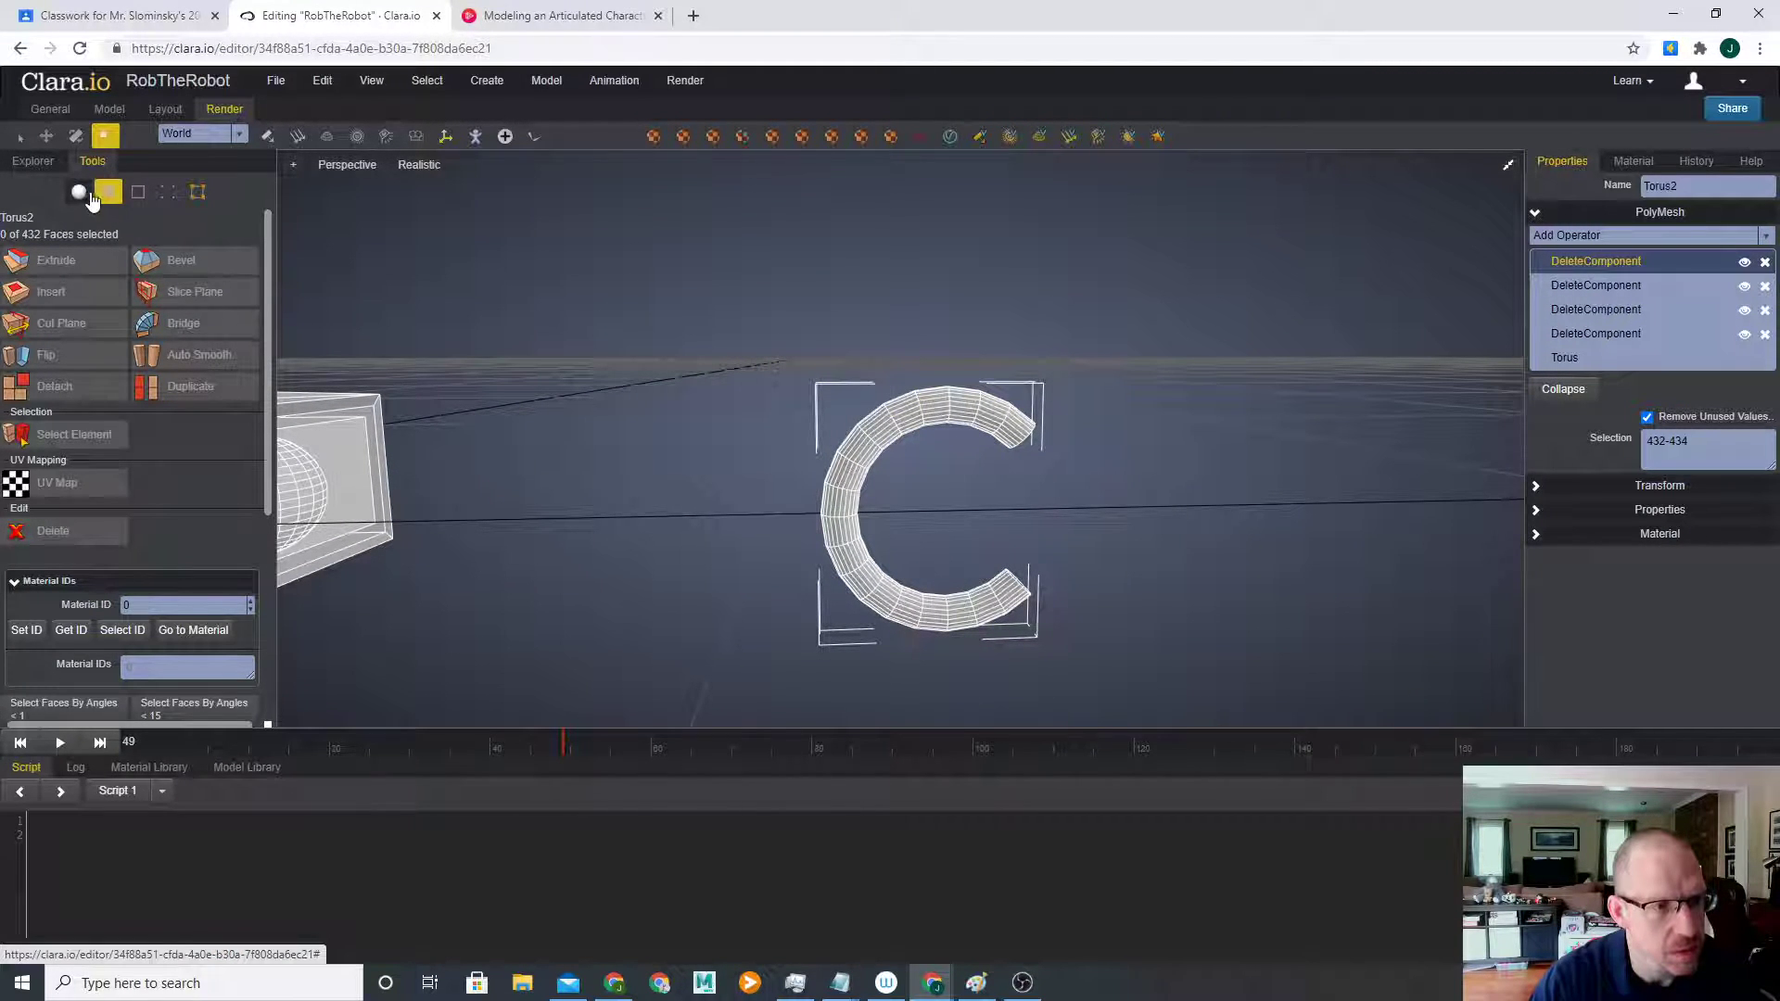
# - Select the C-shaped claw as a whole object and scale it along its individual axes to adjust its proportions
pyautogui.click(914, 417)
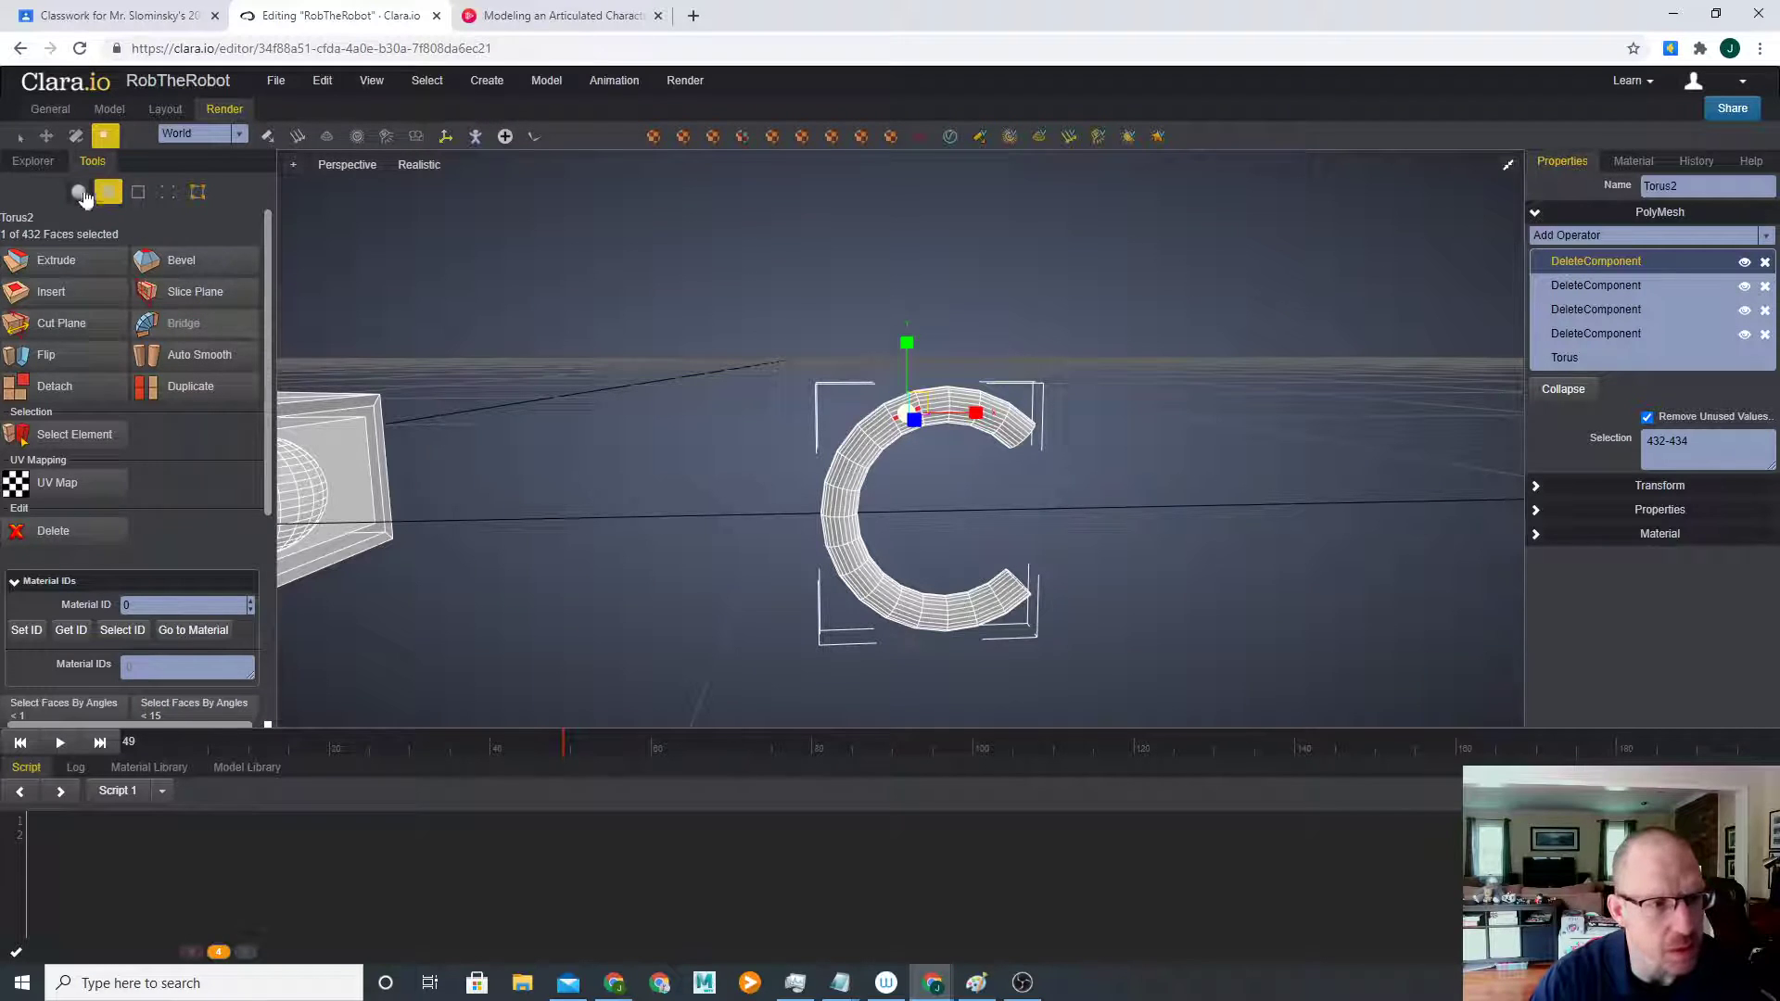
pyautogui.click(80, 192)
pyautogui.moveTo(662, 497); pyautogui.dragTo(847, 631, button='middle')
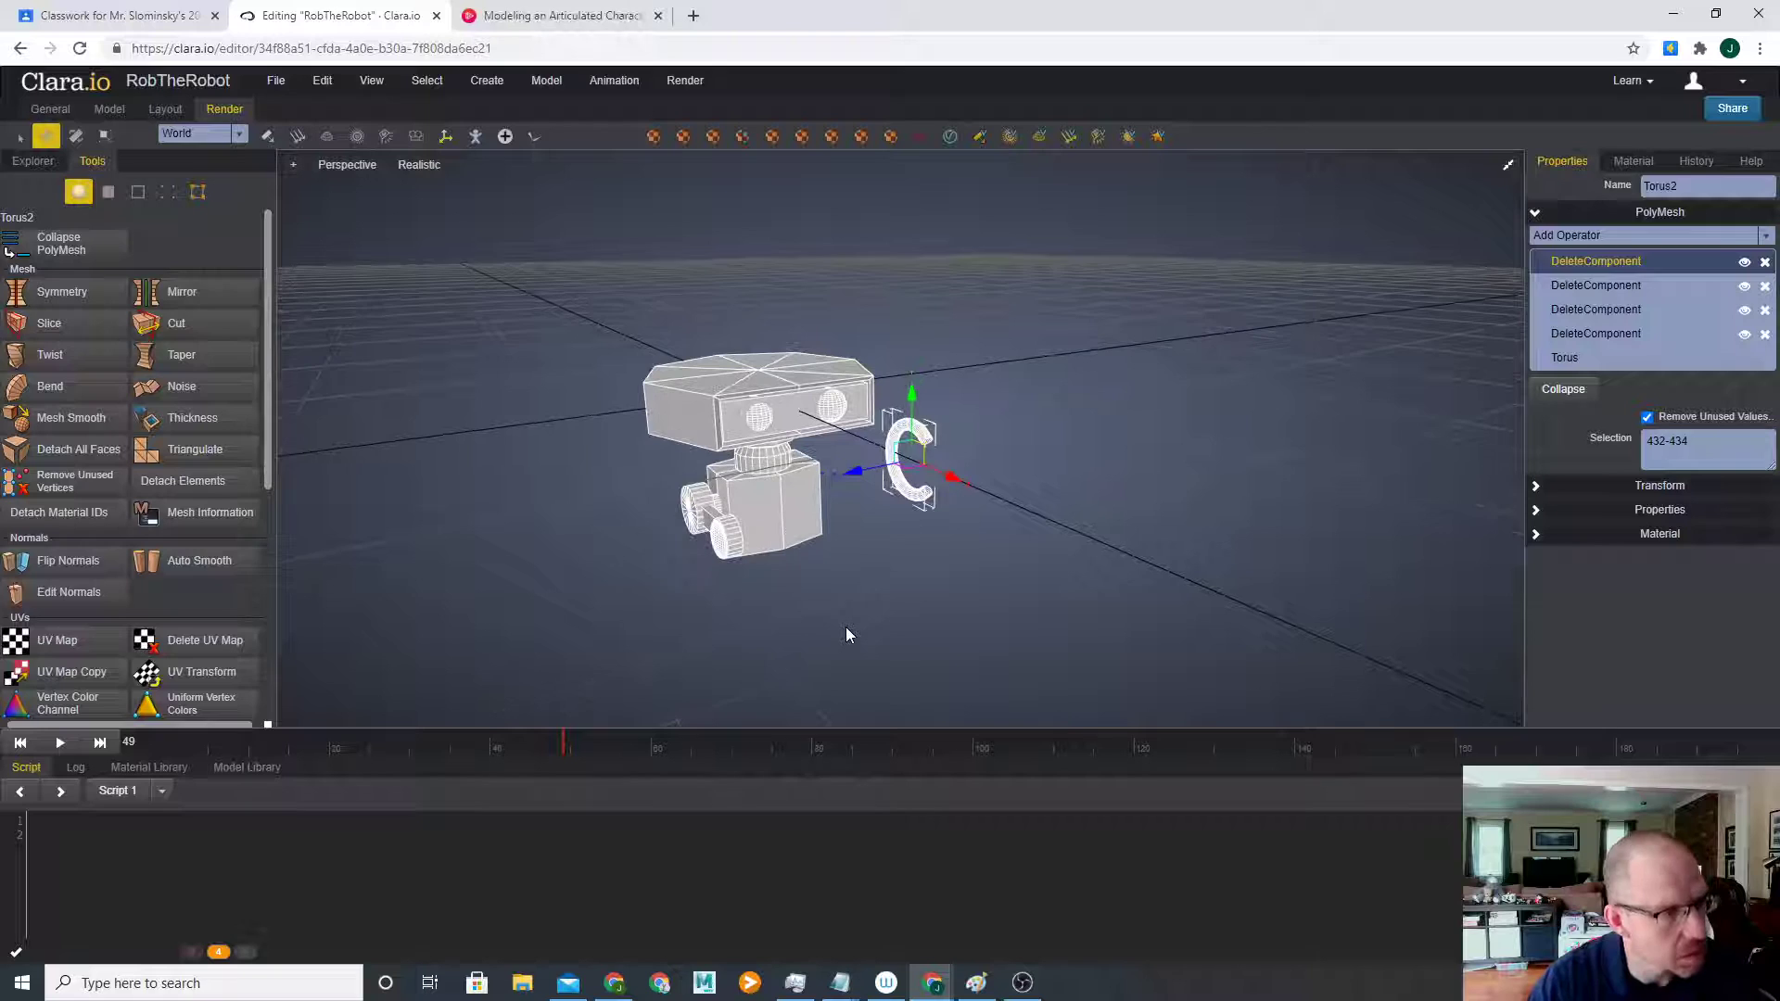
pyautogui.press('r')
pyautogui.scroll(3, 881, 612)
pyautogui.moveTo(843, 493); pyautogui.dragTo(872, 501)
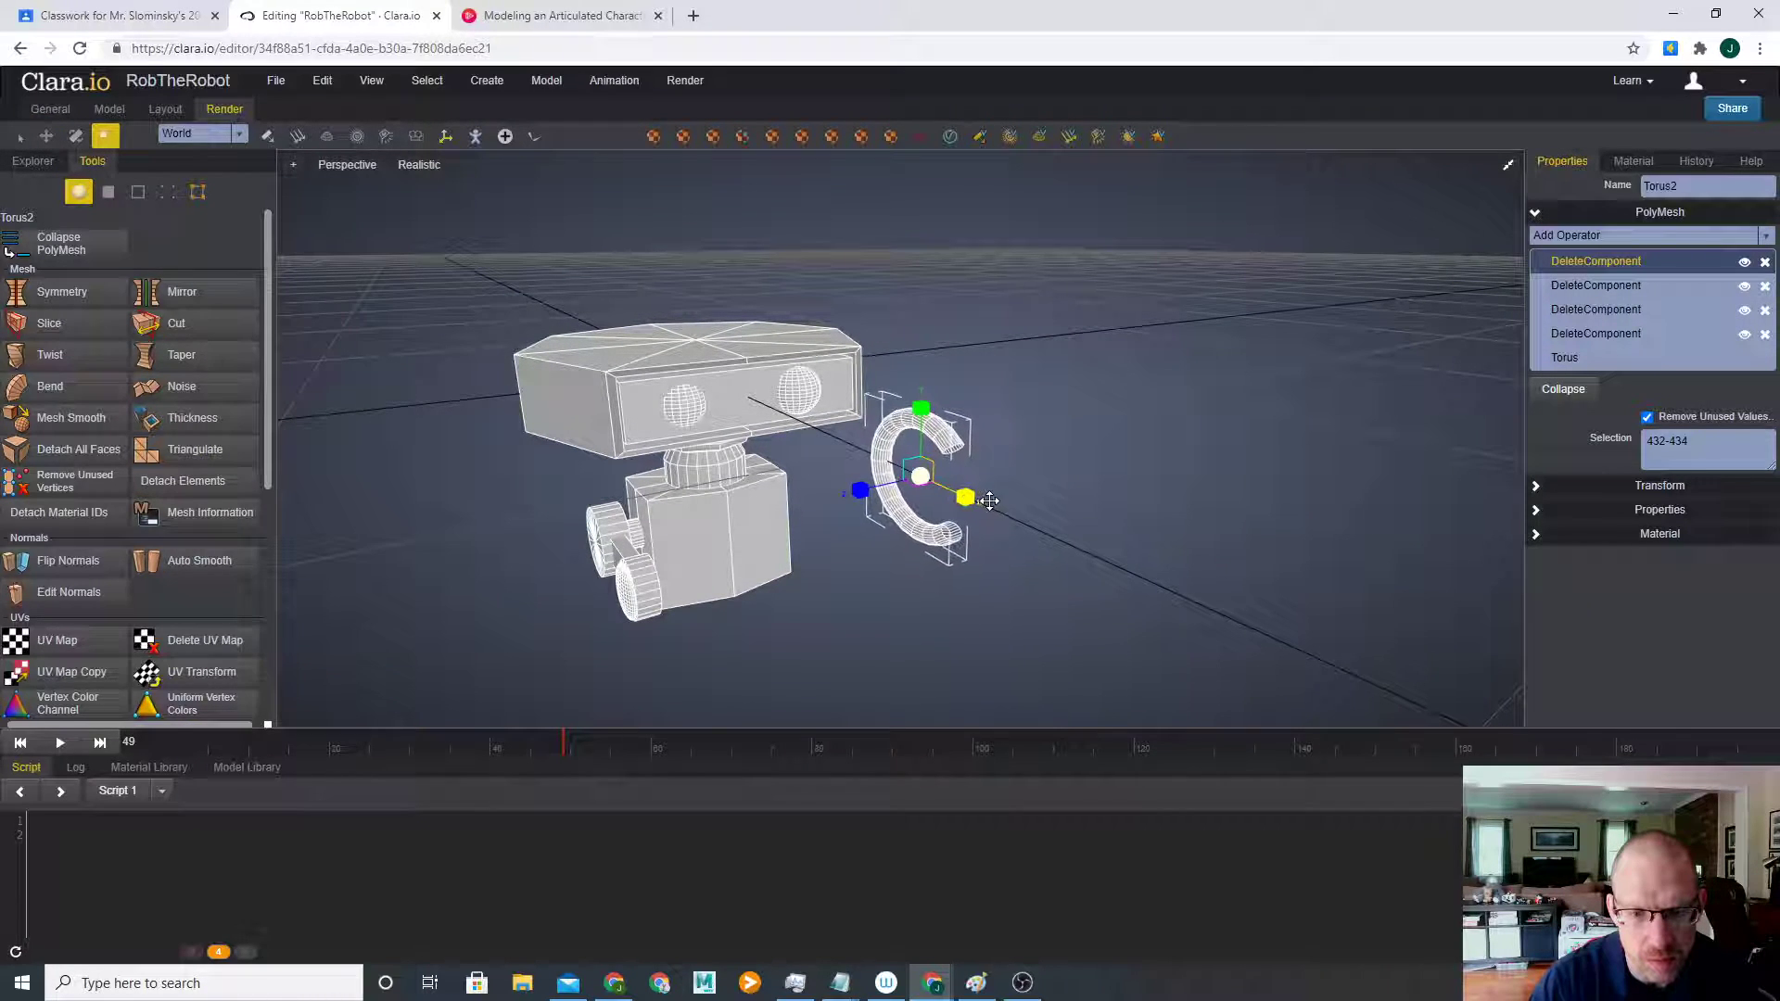
pyautogui.moveTo(925, 385); pyautogui.dragTo(924, 242)
pyautogui.moveTo(867, 494); pyautogui.dragTo(876, 497)
# - Move the claw down to arm height and back toward the sphere at the end of the arm
pyautogui.moveTo(1023, 603); pyautogui.dragTo(1089, 592, button='middle')
pyautogui.press('w')
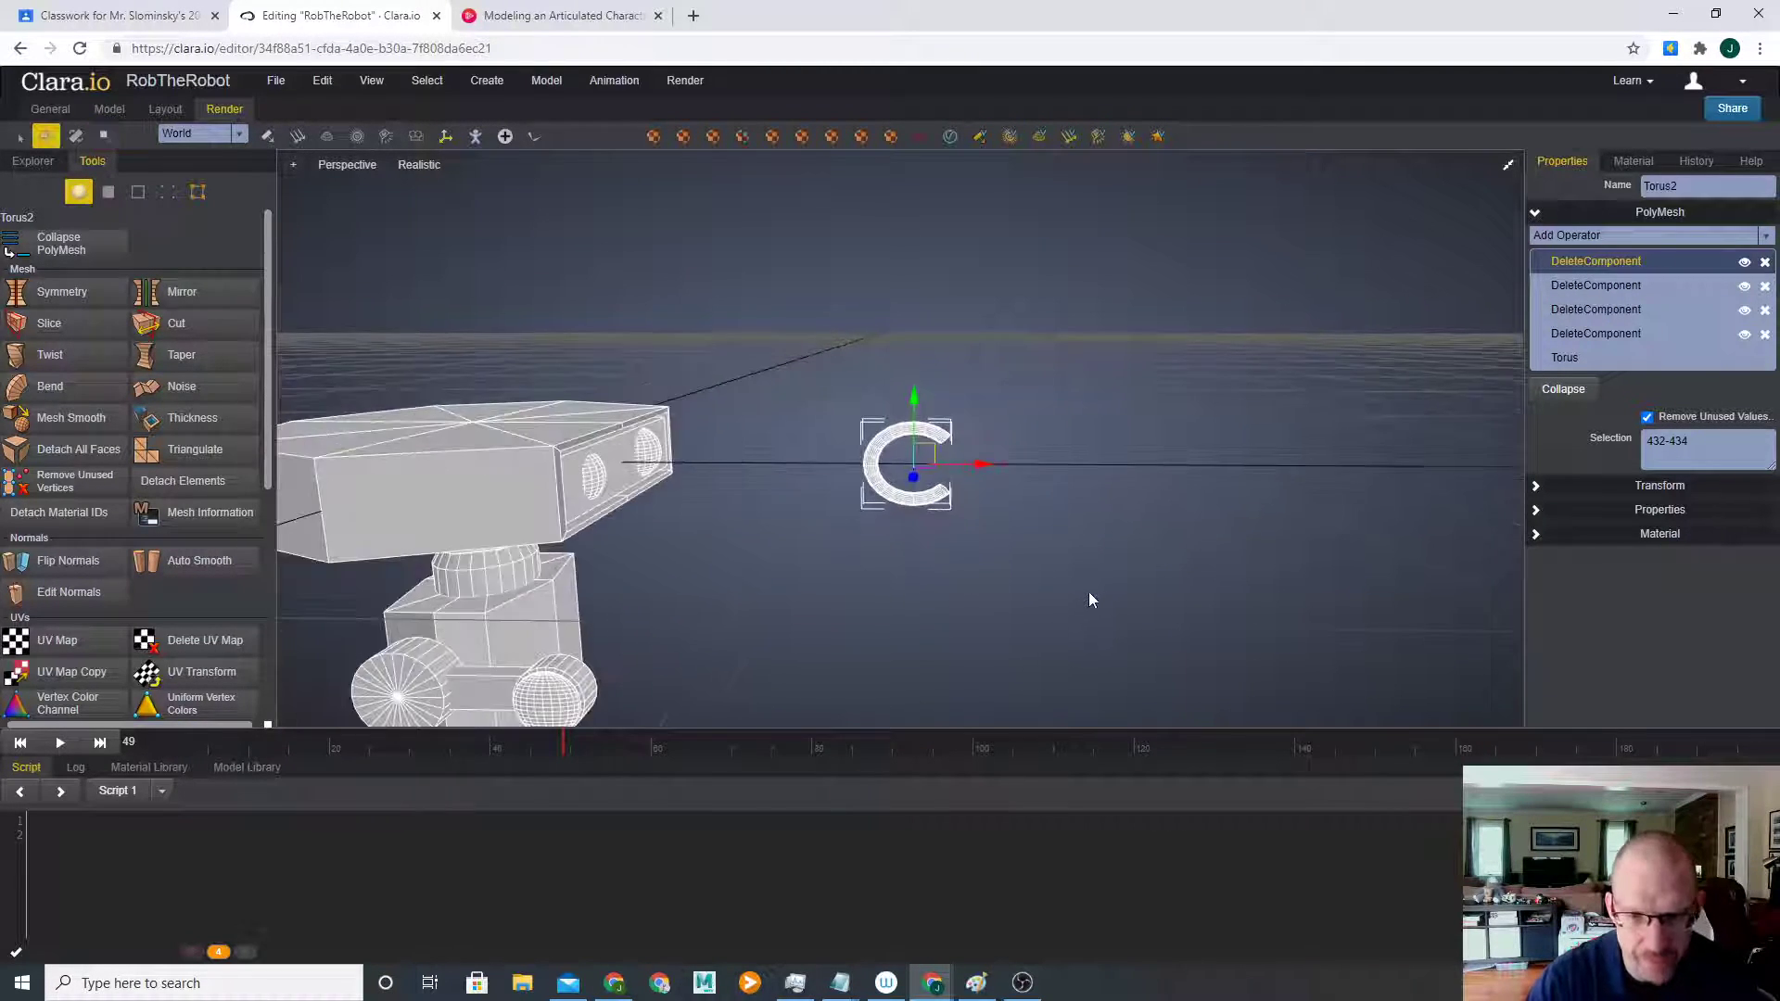
pyautogui.scroll(-2, 1089, 591)
pyautogui.moveTo(911, 396); pyautogui.dragTo(911, 547)
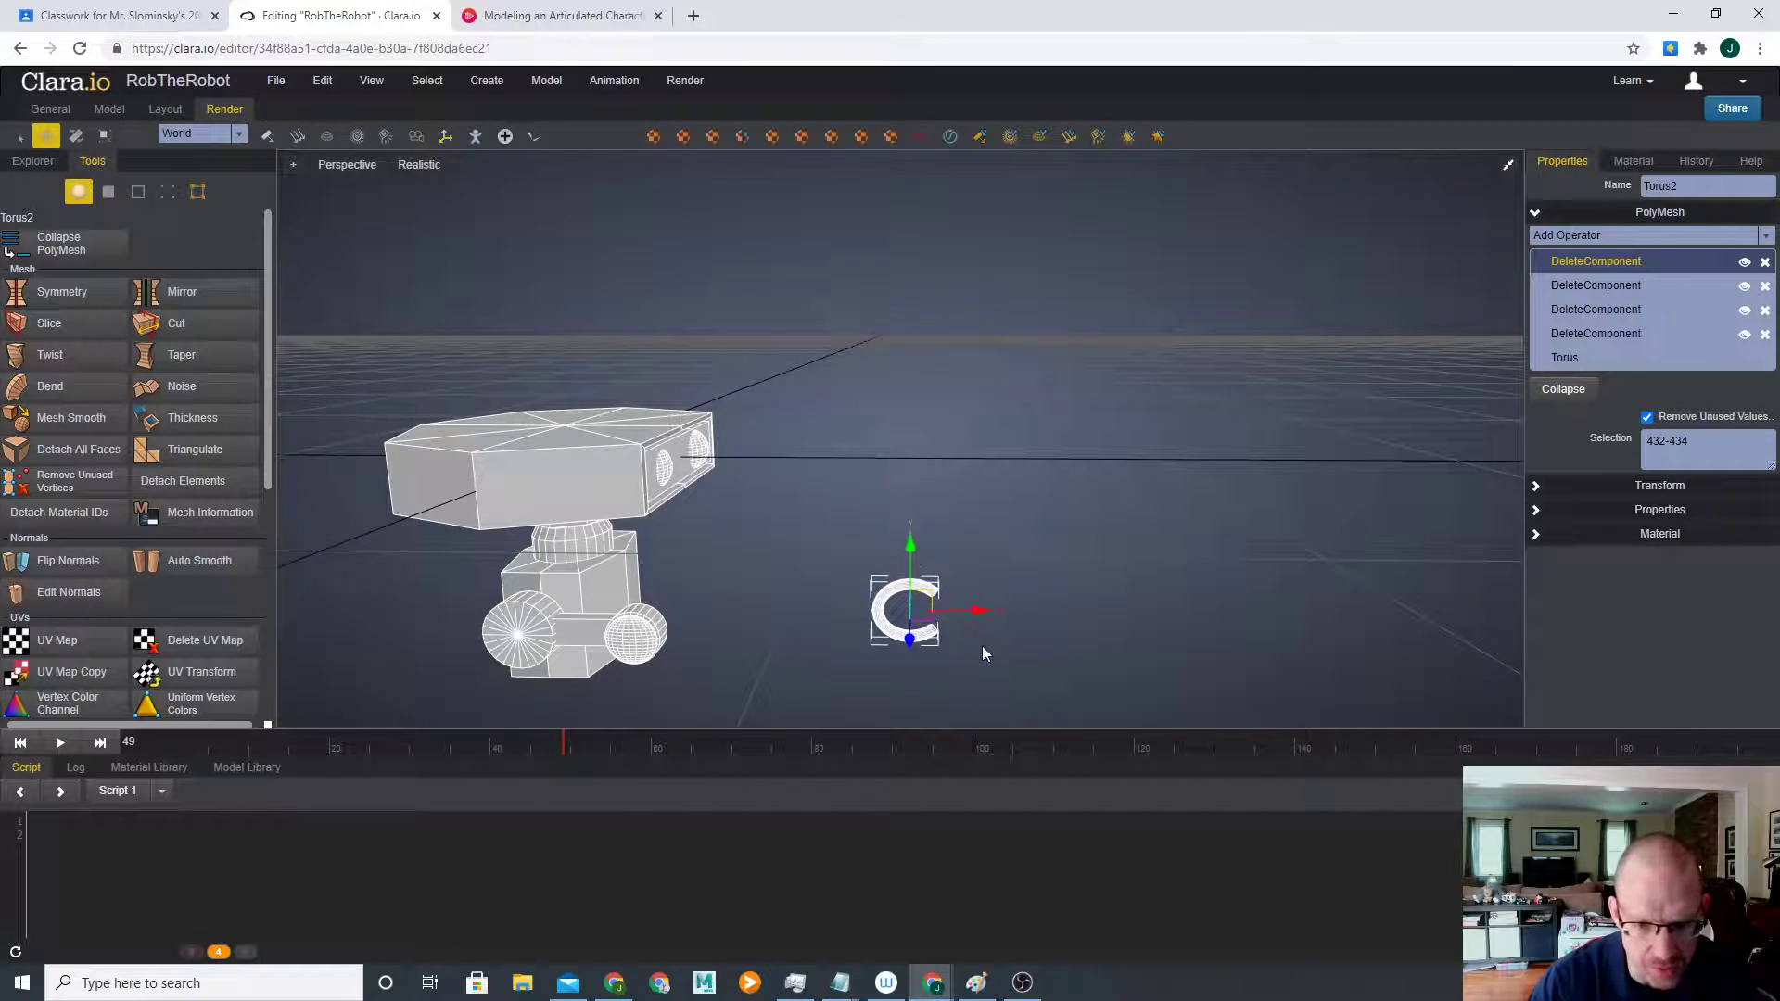
pyautogui.moveTo(985, 612); pyautogui.dragTo(641, 668)
pyautogui.moveTo(742, 636); pyautogui.dragTo(775, 636)
pyautogui.moveTo(700, 567); pyautogui.dragTo(700, 557)
# - Align the claw sideways with the arm and seat its closed side against the sphere joint
pyautogui.moveTo(765, 590); pyautogui.dragTo(641, 559, button='right')
pyautogui.moveTo(635, 630); pyautogui.dragTo(600, 634)
pyautogui.moveTo(705, 639); pyautogui.dragTo(851, 673, button='right')
pyautogui.moveTo(730, 624); pyautogui.dragTo(742, 628)
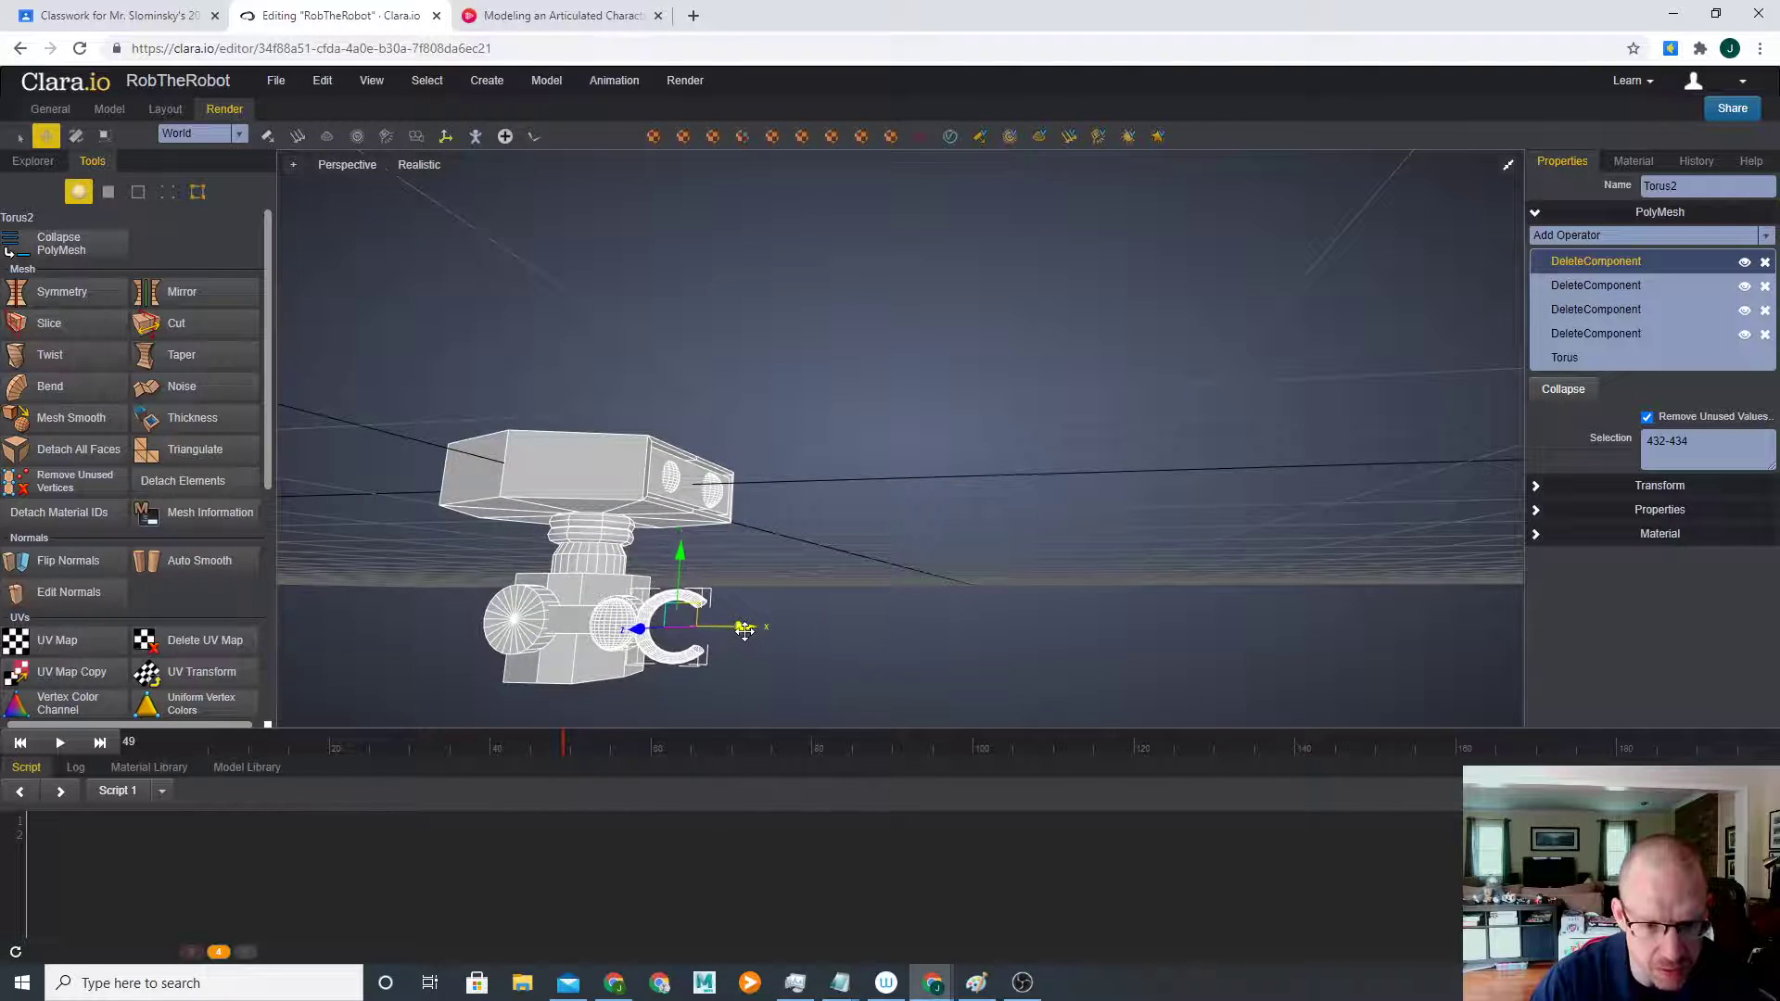
pyautogui.scroll(2, 745, 630)
pyautogui.moveTo(777, 627); pyautogui.dragTo(807, 501, button='middle')
pyautogui.moveTo(806, 501); pyautogui.dragTo(846, 524, button='right')
pyautogui.moveTo(743, 538); pyautogui.dragTo(736, 539)
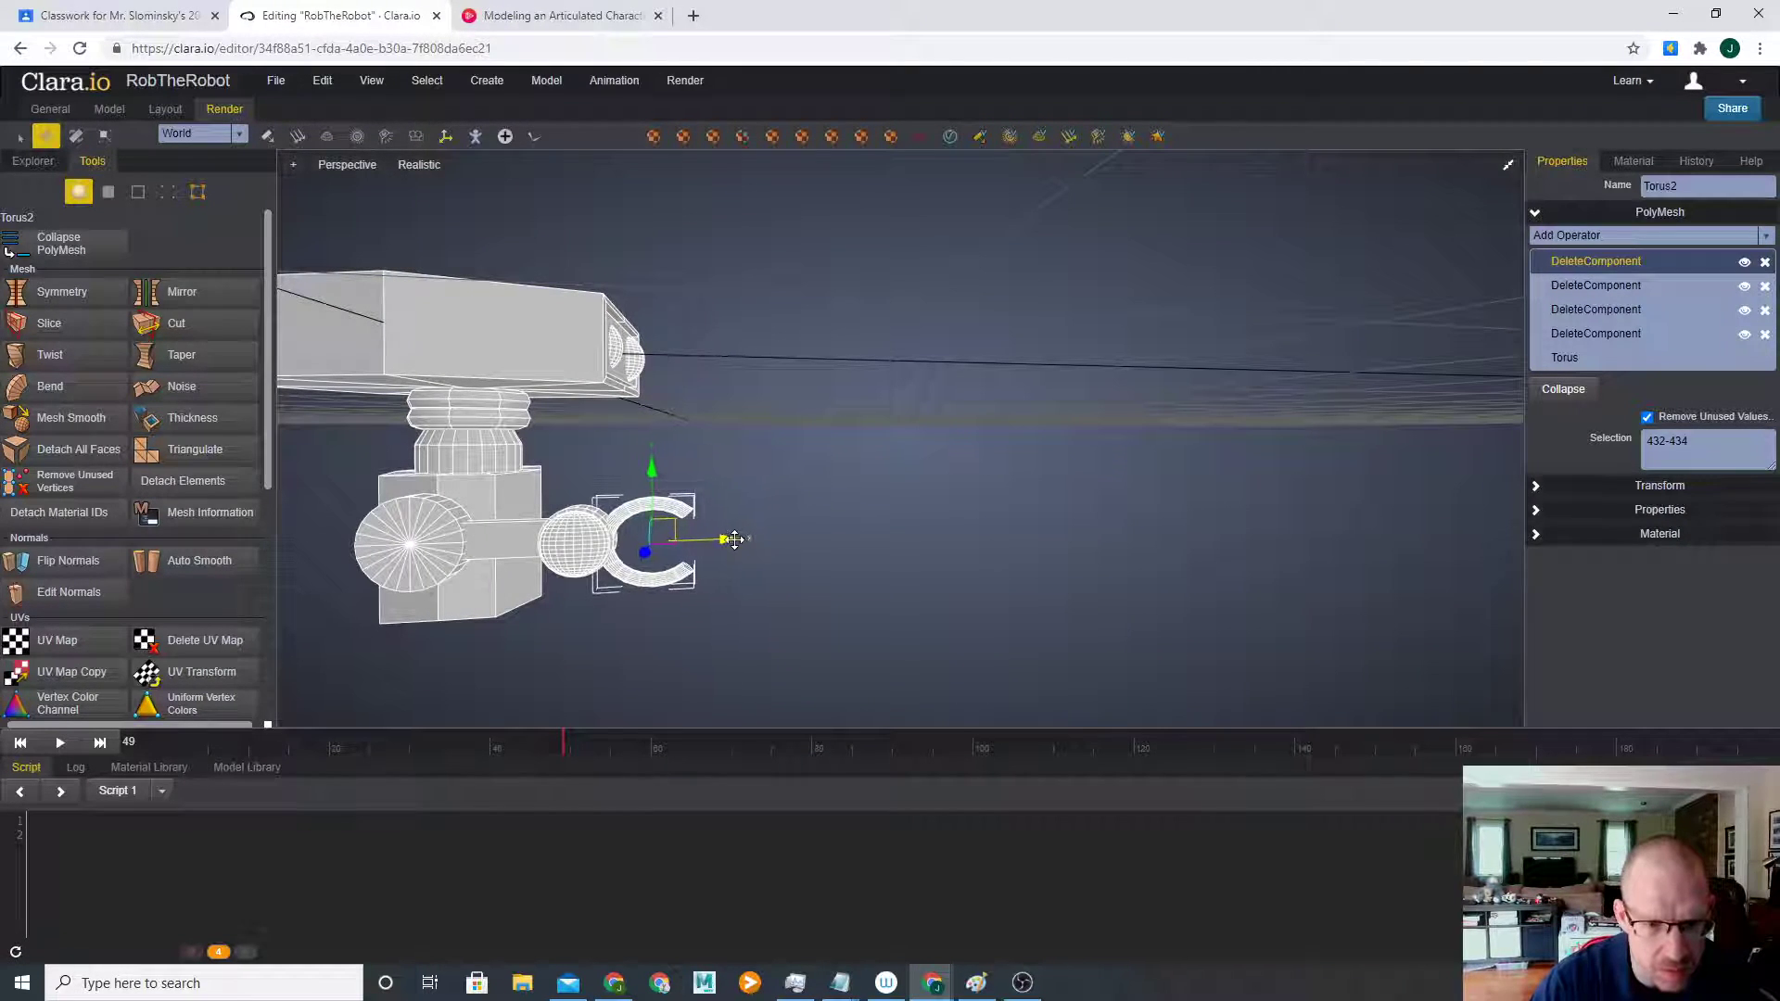
# - Slide the claw forward away from the sphere joint, leaving a gap for another arm segment
pyautogui.scroll(2, 777, 610)
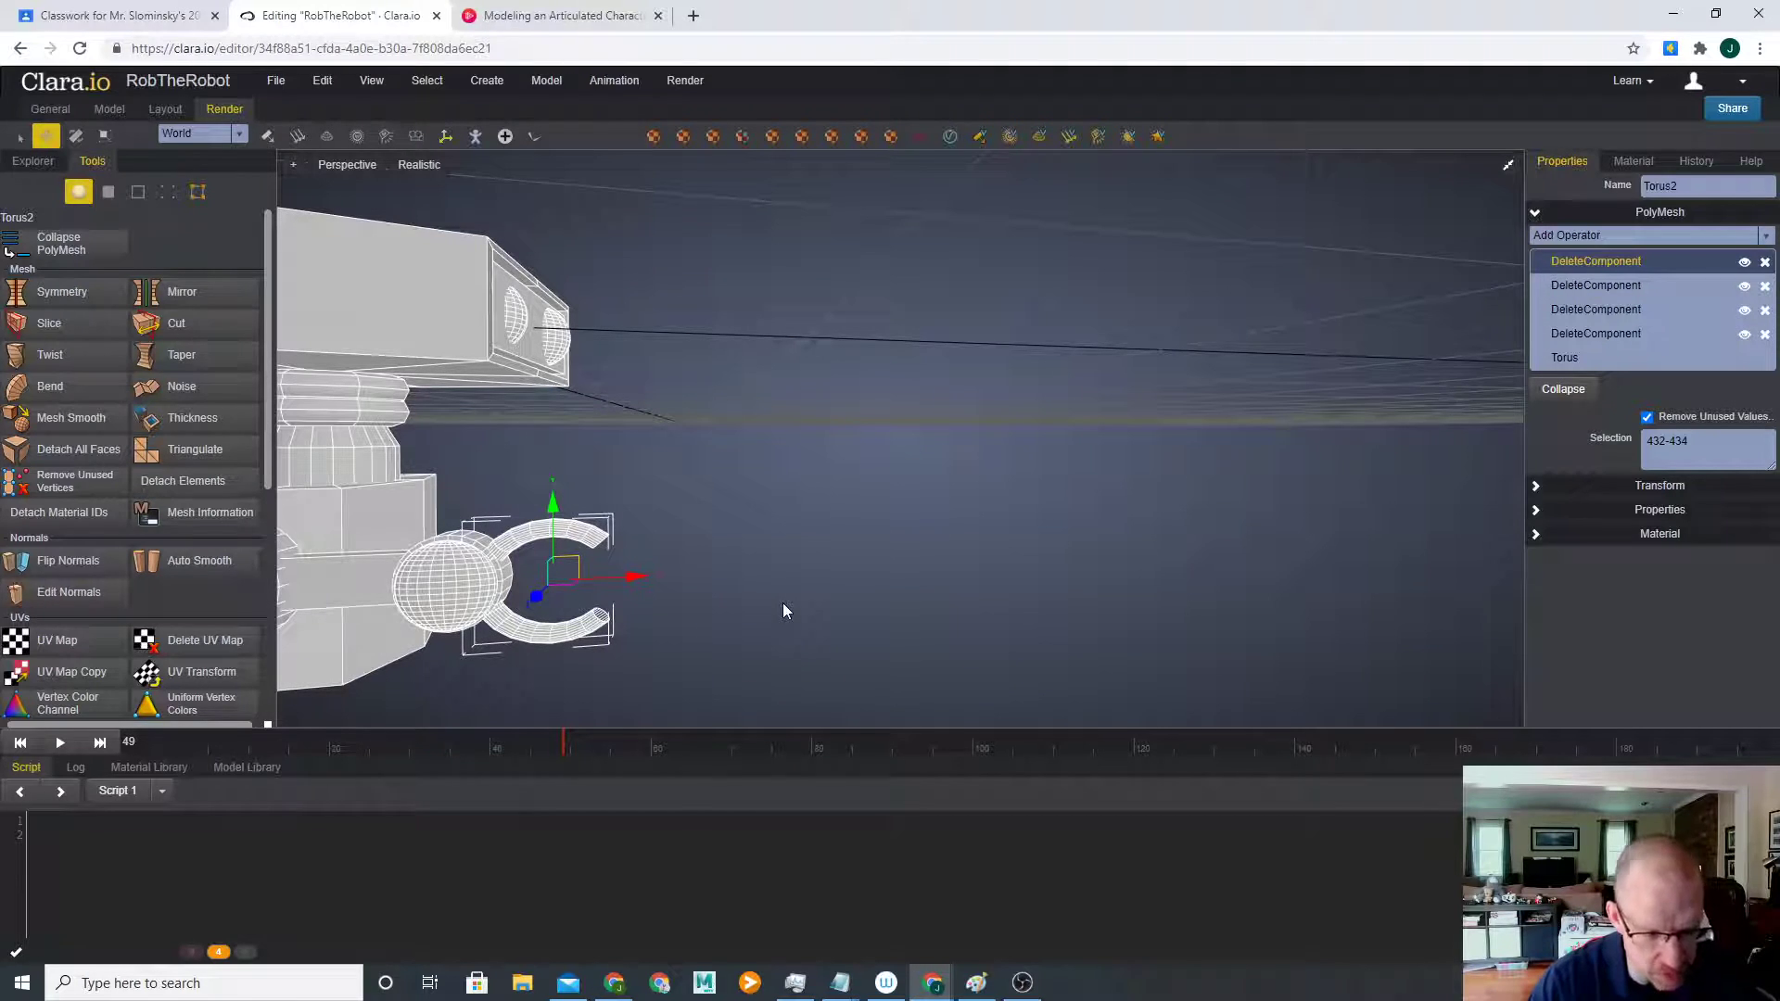
pyautogui.press('r')
pyautogui.moveTo(640, 576); pyautogui.dragTo(701, 575)
pyautogui.press('w')
pyautogui.moveTo(496, 612); pyautogui.dragTo(605, 608, button='middle')
# - Clone the box-shaped arm segment and position the copy between the sphere joint and the claw
pyautogui.click(582, 580)
pyautogui.rightClick(578, 578)
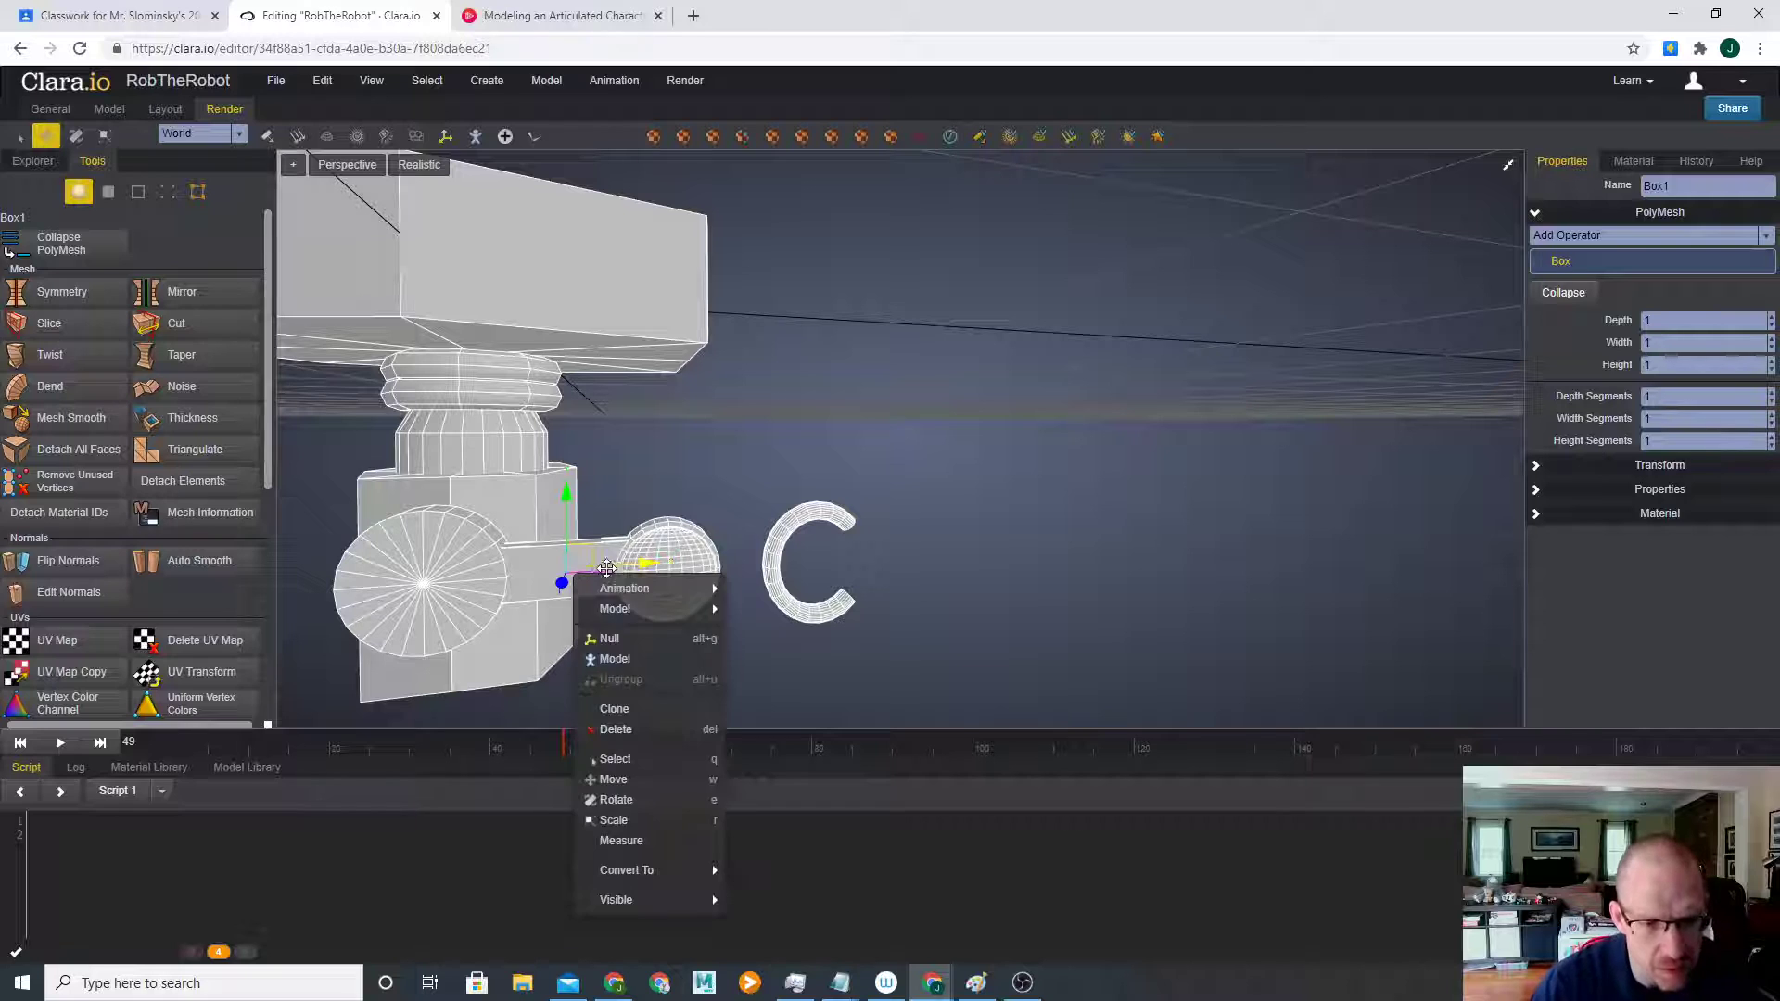
pyautogui.click(626, 709)
pyautogui.click(892, 430)
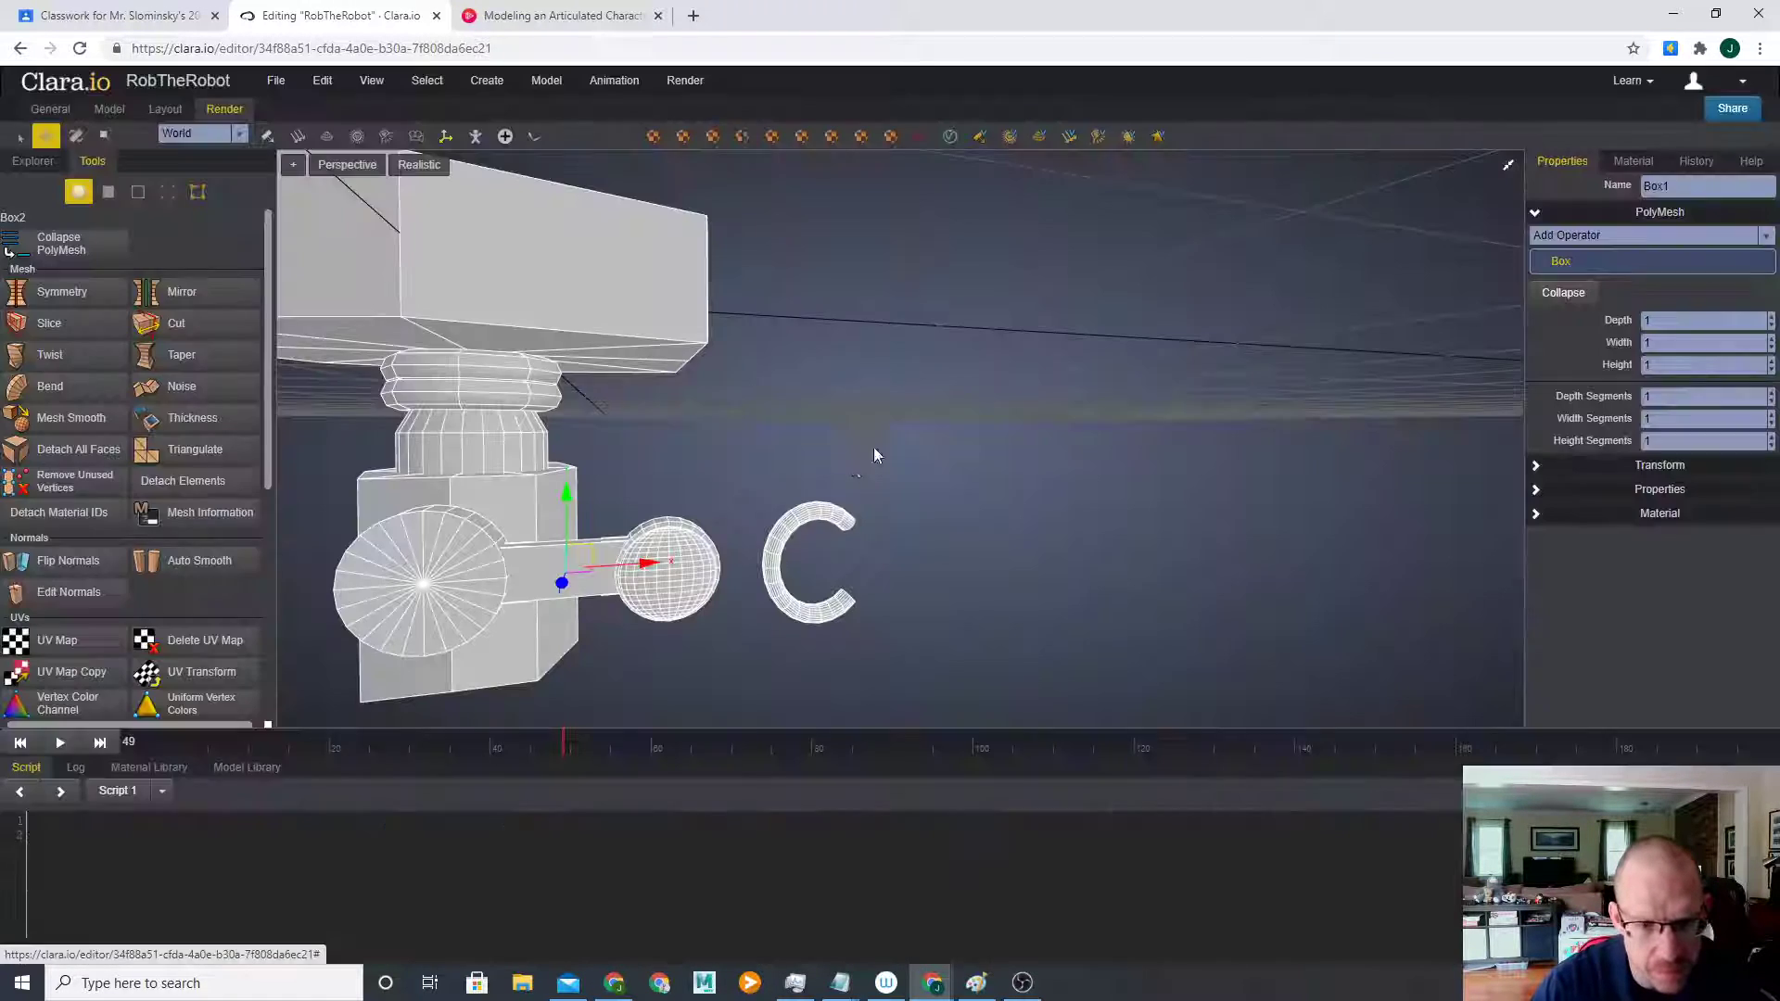
pyautogui.moveTo(707, 568); pyautogui.dragTo(797, 584)
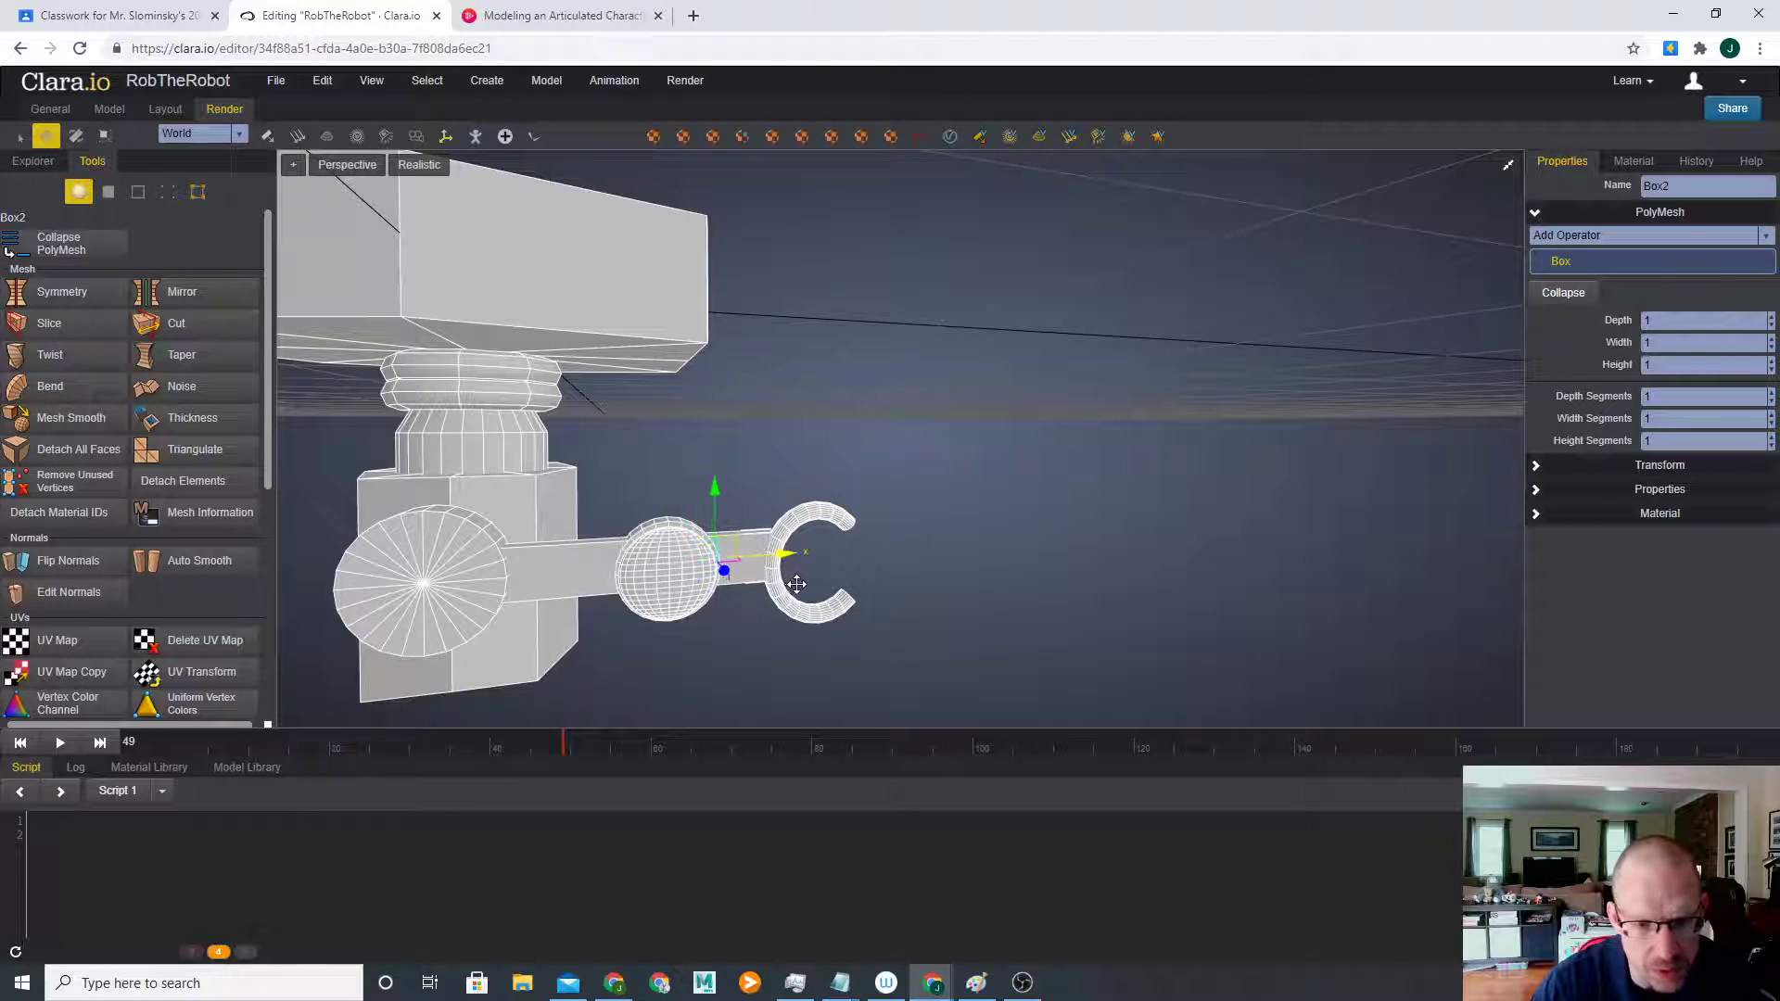
pyautogui.moveTo(718, 488); pyautogui.dragTo(719, 496)
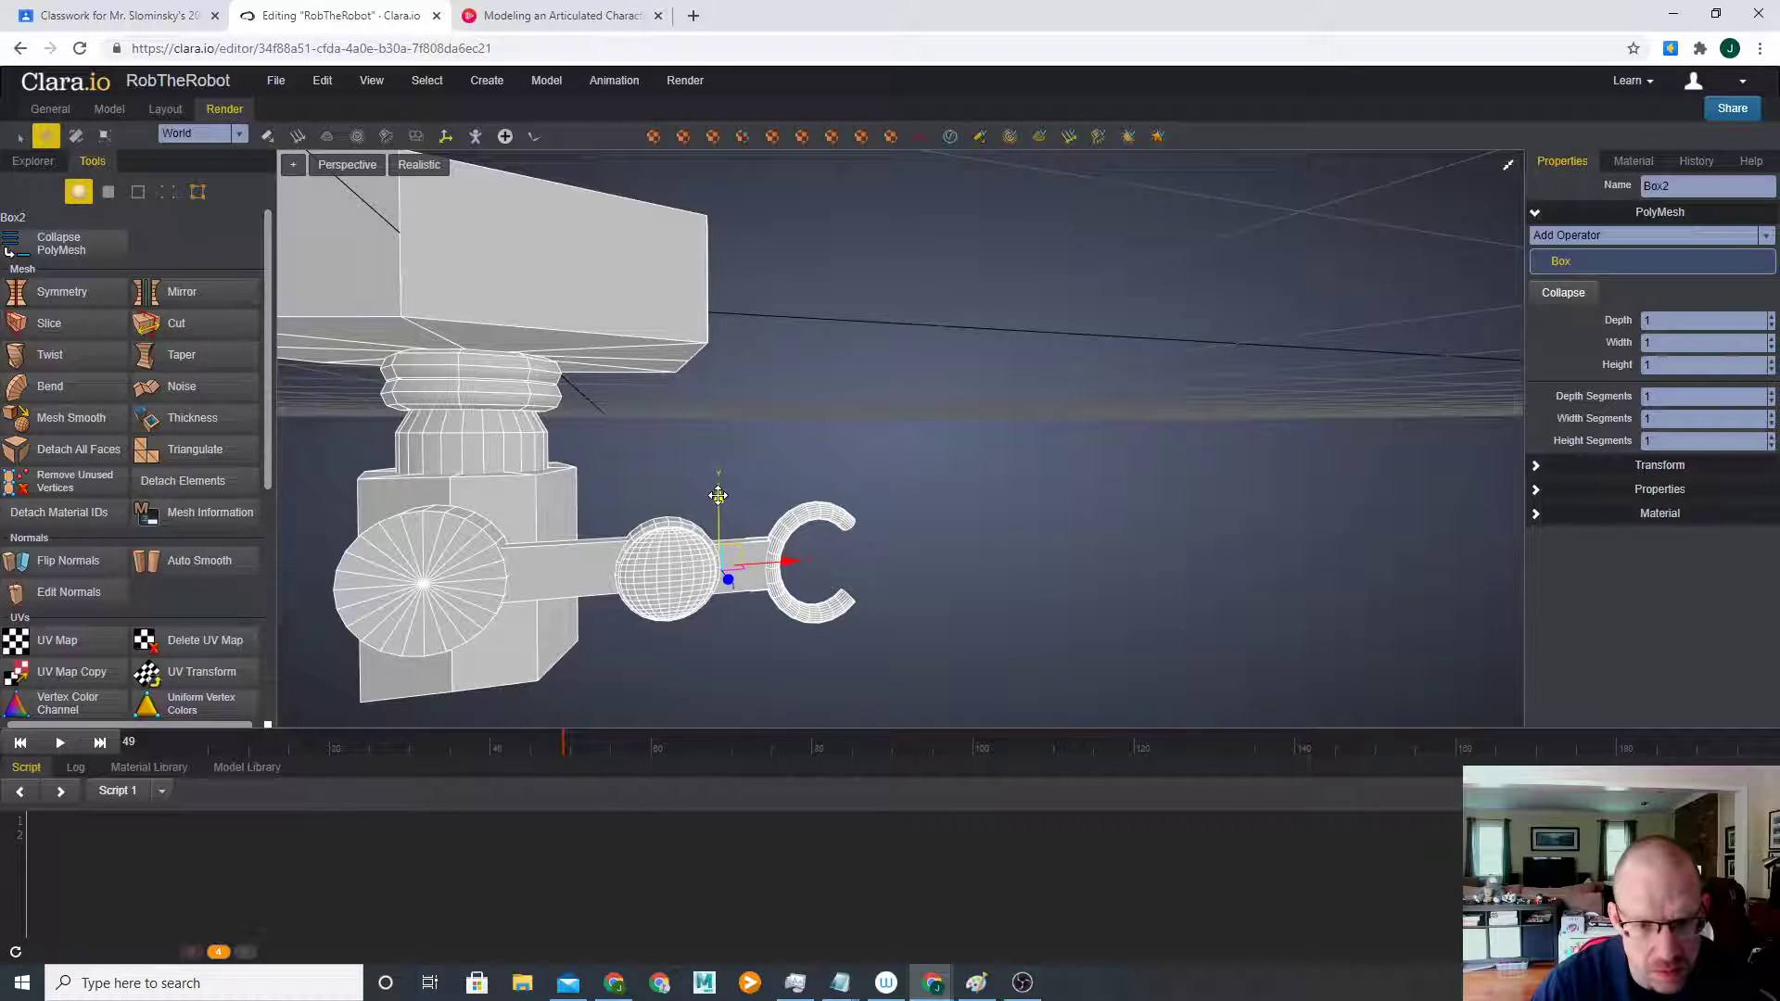
# - Select all seven arm parts, from the shoulder cylinders to the claw, and group them with a Model
pyautogui.click(983, 566)
pyautogui.scroll(-5, 1004, 565)
pyautogui.moveTo(1005, 565); pyautogui.dragTo(900, 591, button='right')
pyautogui.moveTo(766, 601); pyautogui.dragTo(769, 596, button='right')
pyautogui.scroll(6, 770, 593)
pyautogui.moveTo(896, 621); pyautogui.dragTo(990, 608, button='right')
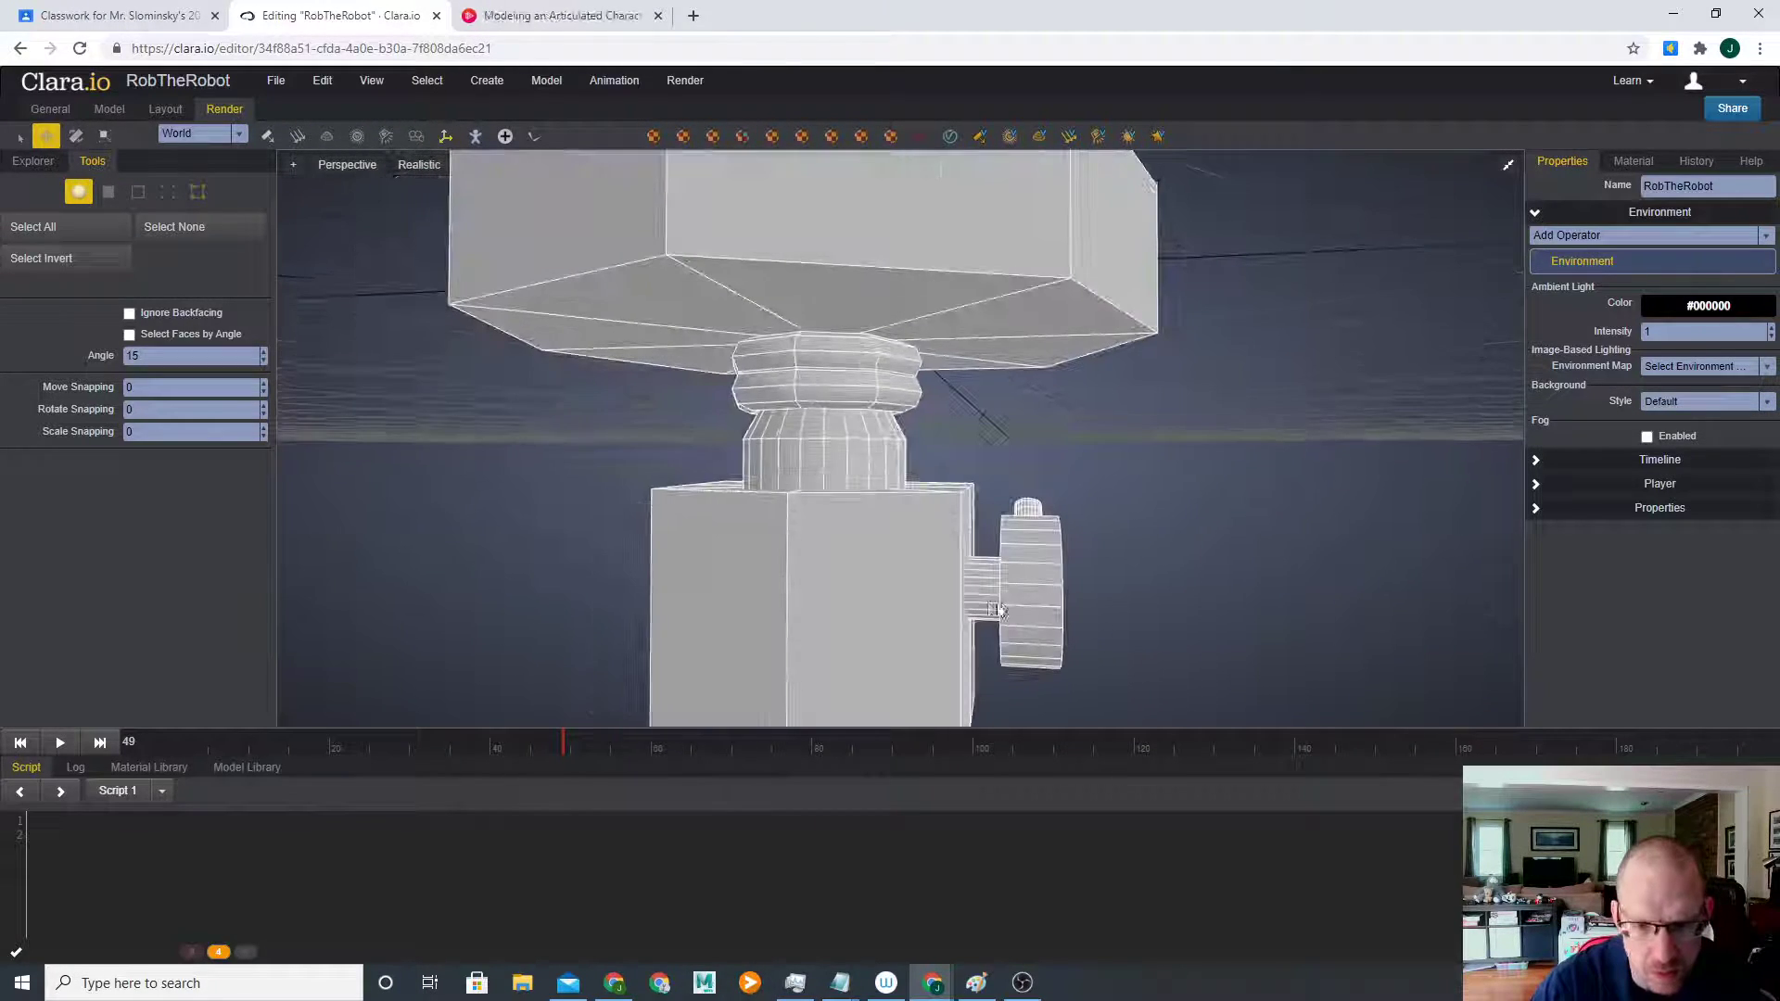
pyautogui.click(988, 601)
pyautogui.keyDown('shift'); pyautogui.click(1025, 657); pyautogui.keyUp('shift')
pyautogui.moveTo(1109, 664); pyautogui.dragTo(1046, 664, button='right')
pyautogui.keyDown('shift'); pyautogui.click(1148, 616); pyautogui.keyUp('shift')
pyautogui.keyDown('shift'); pyautogui.click(1270, 630); pyautogui.keyUp('shift')
pyautogui.keyDown('shift'); pyautogui.click(1262, 559); pyautogui.keyUp('shift')
pyautogui.moveTo(1326, 608); pyautogui.dragTo(1052, 547, button='middle')
pyautogui.keyDown('shift'); pyautogui.click(1068, 555); pyautogui.keyUp('shift')
pyautogui.keyDown('shift'); pyautogui.click(1124, 551); pyautogui.keyUp('shift')
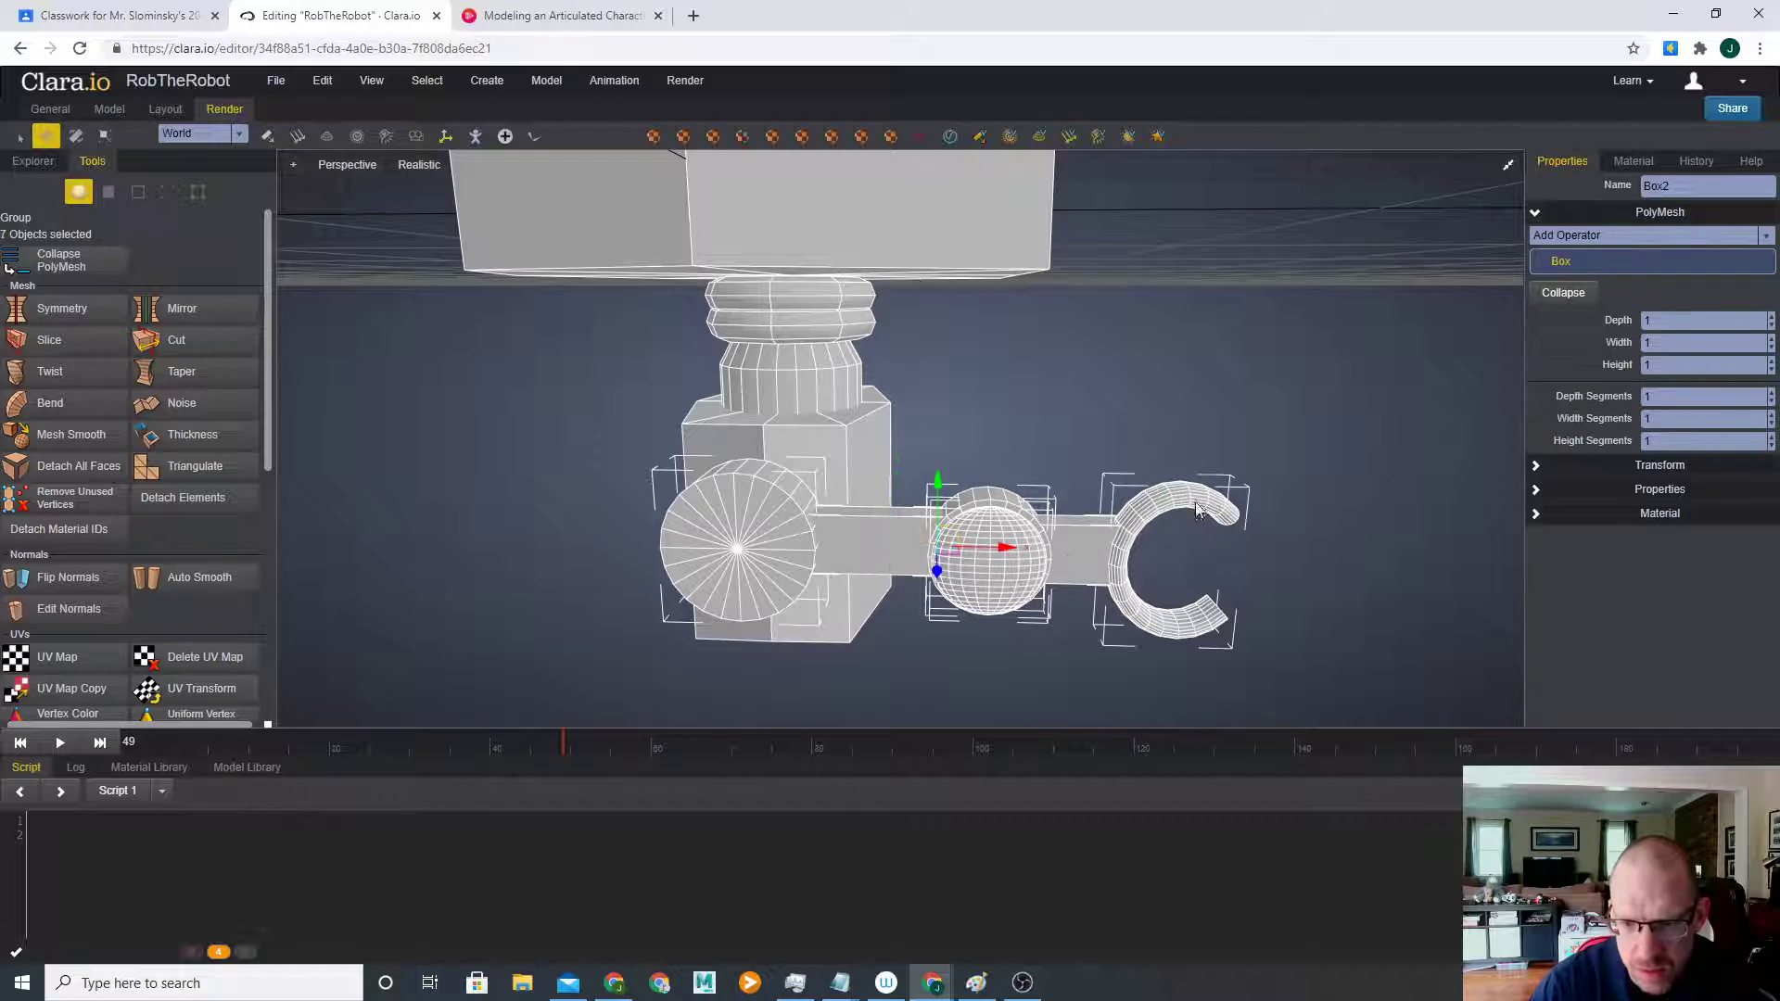
pyautogui.click(323, 81)
pyautogui.moveTo(408, 109)
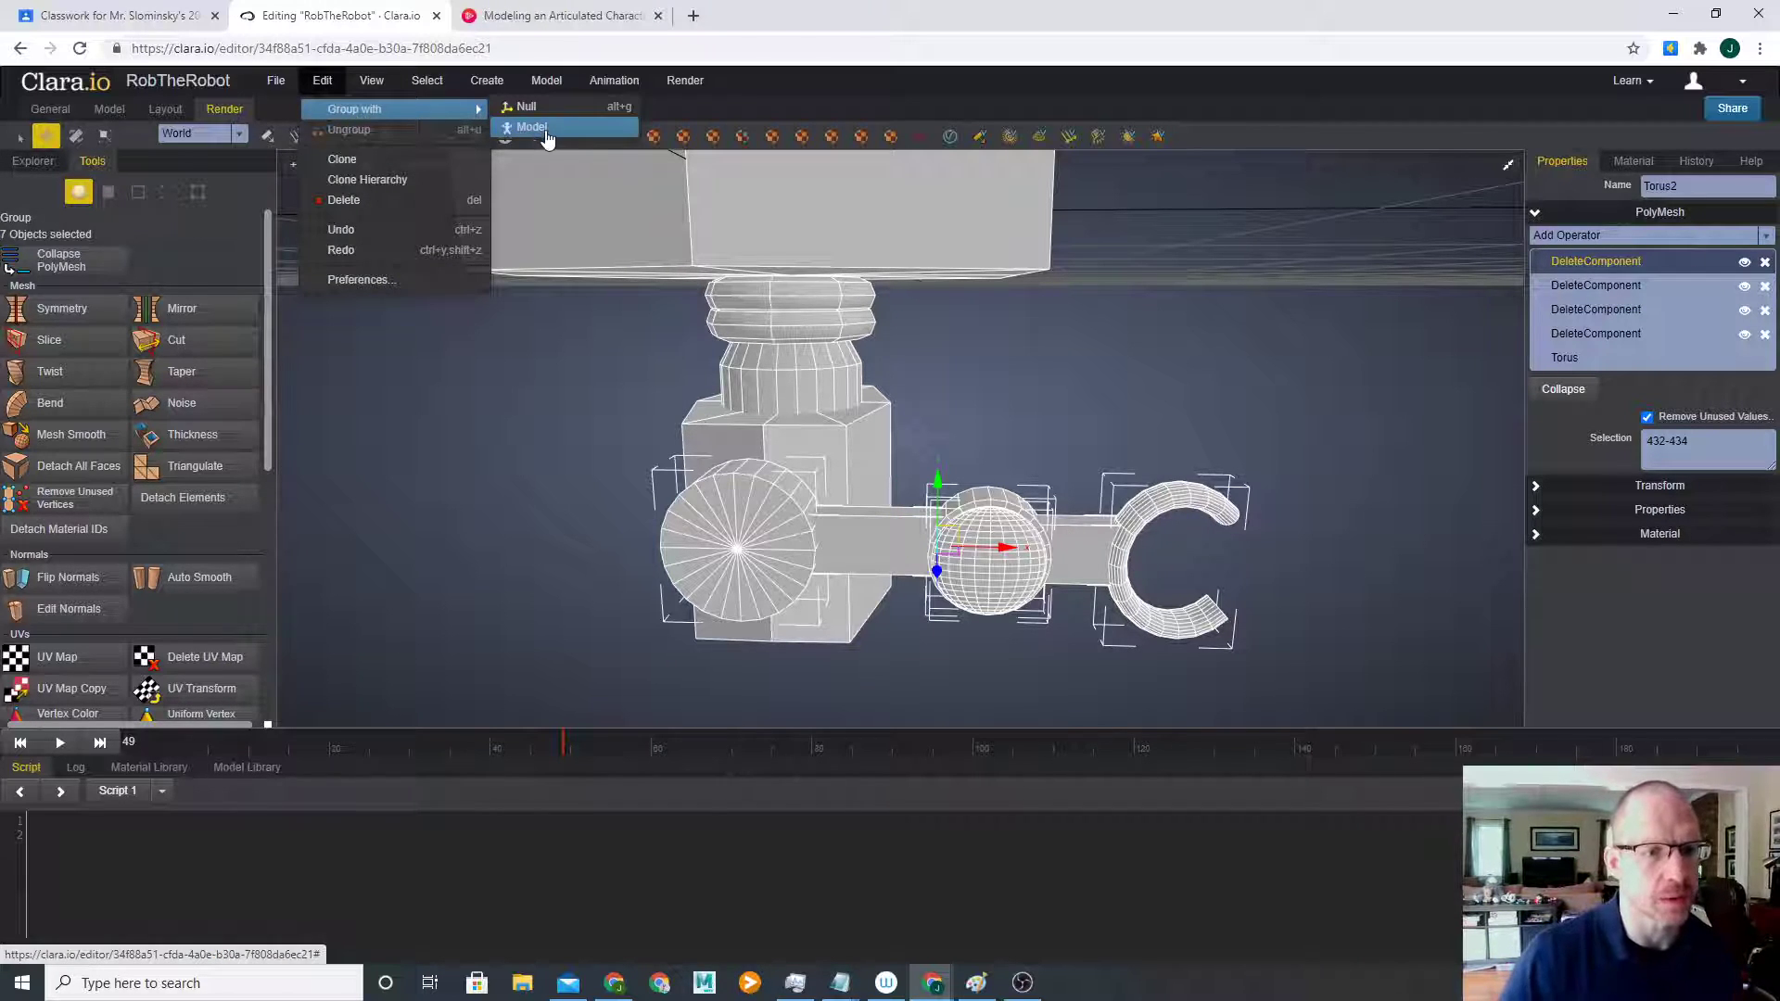
pyautogui.click(545, 127)
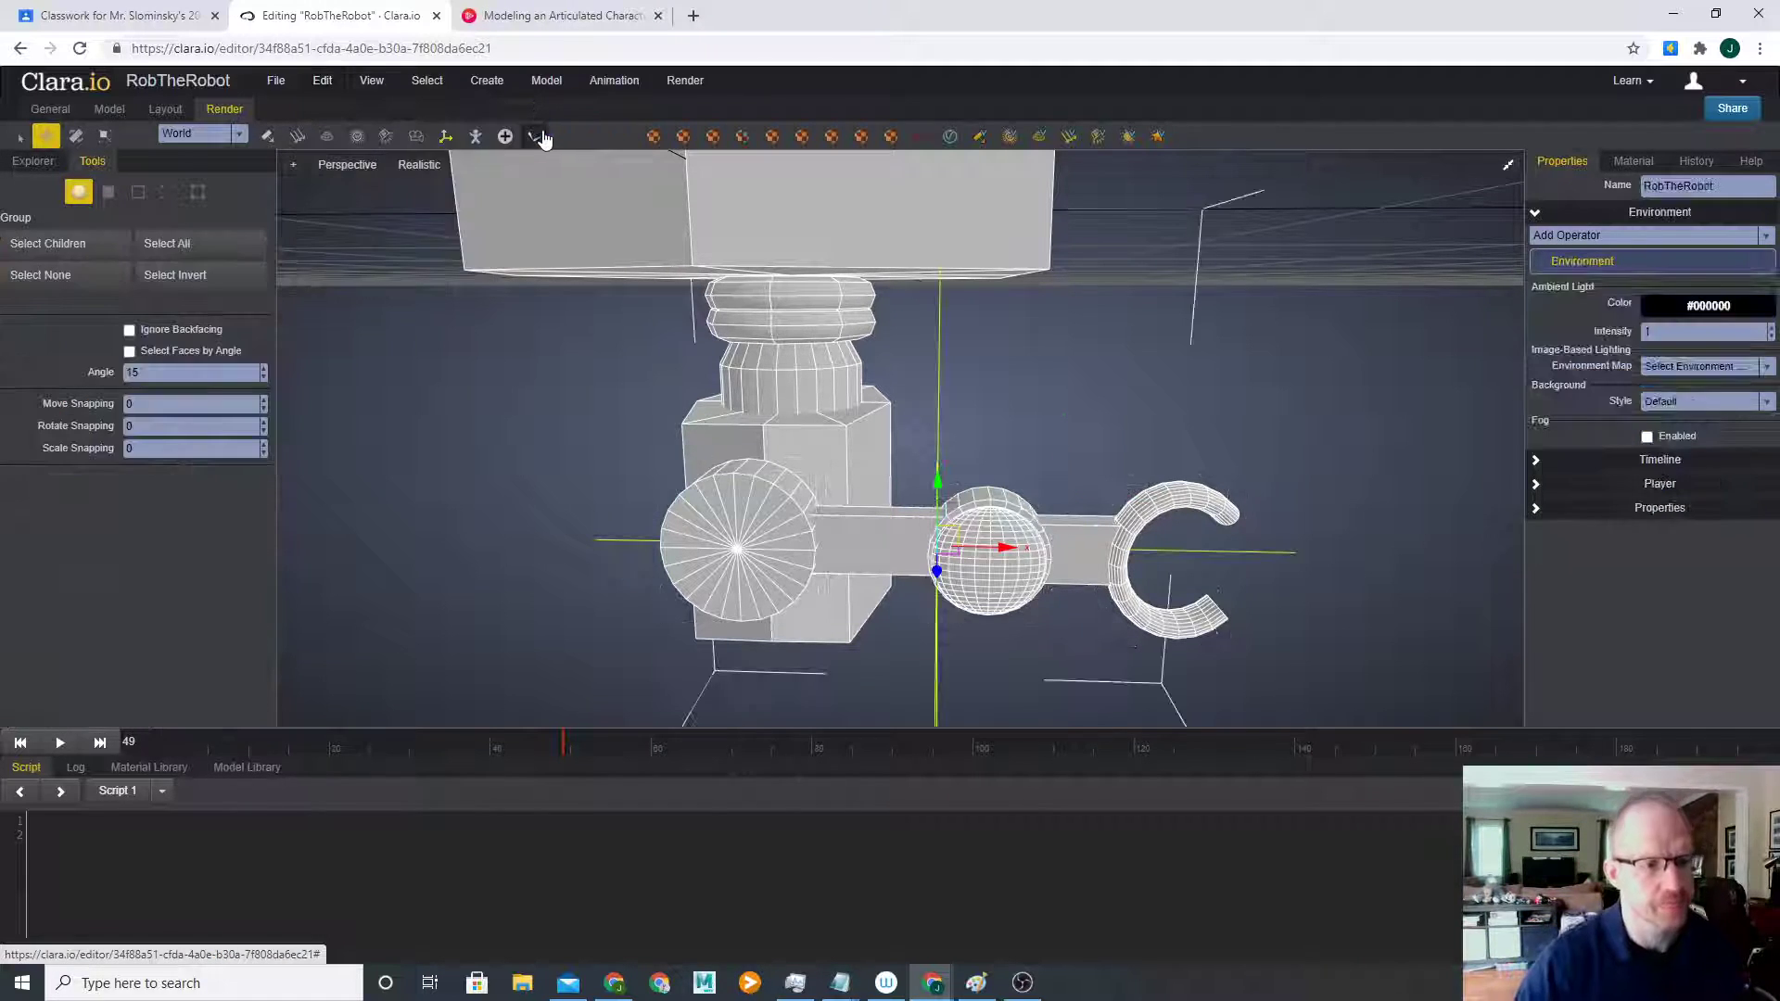
# - Rename the new group as arm
pyautogui.click(33, 161)
pyautogui.scroll(-1, 179, 501)
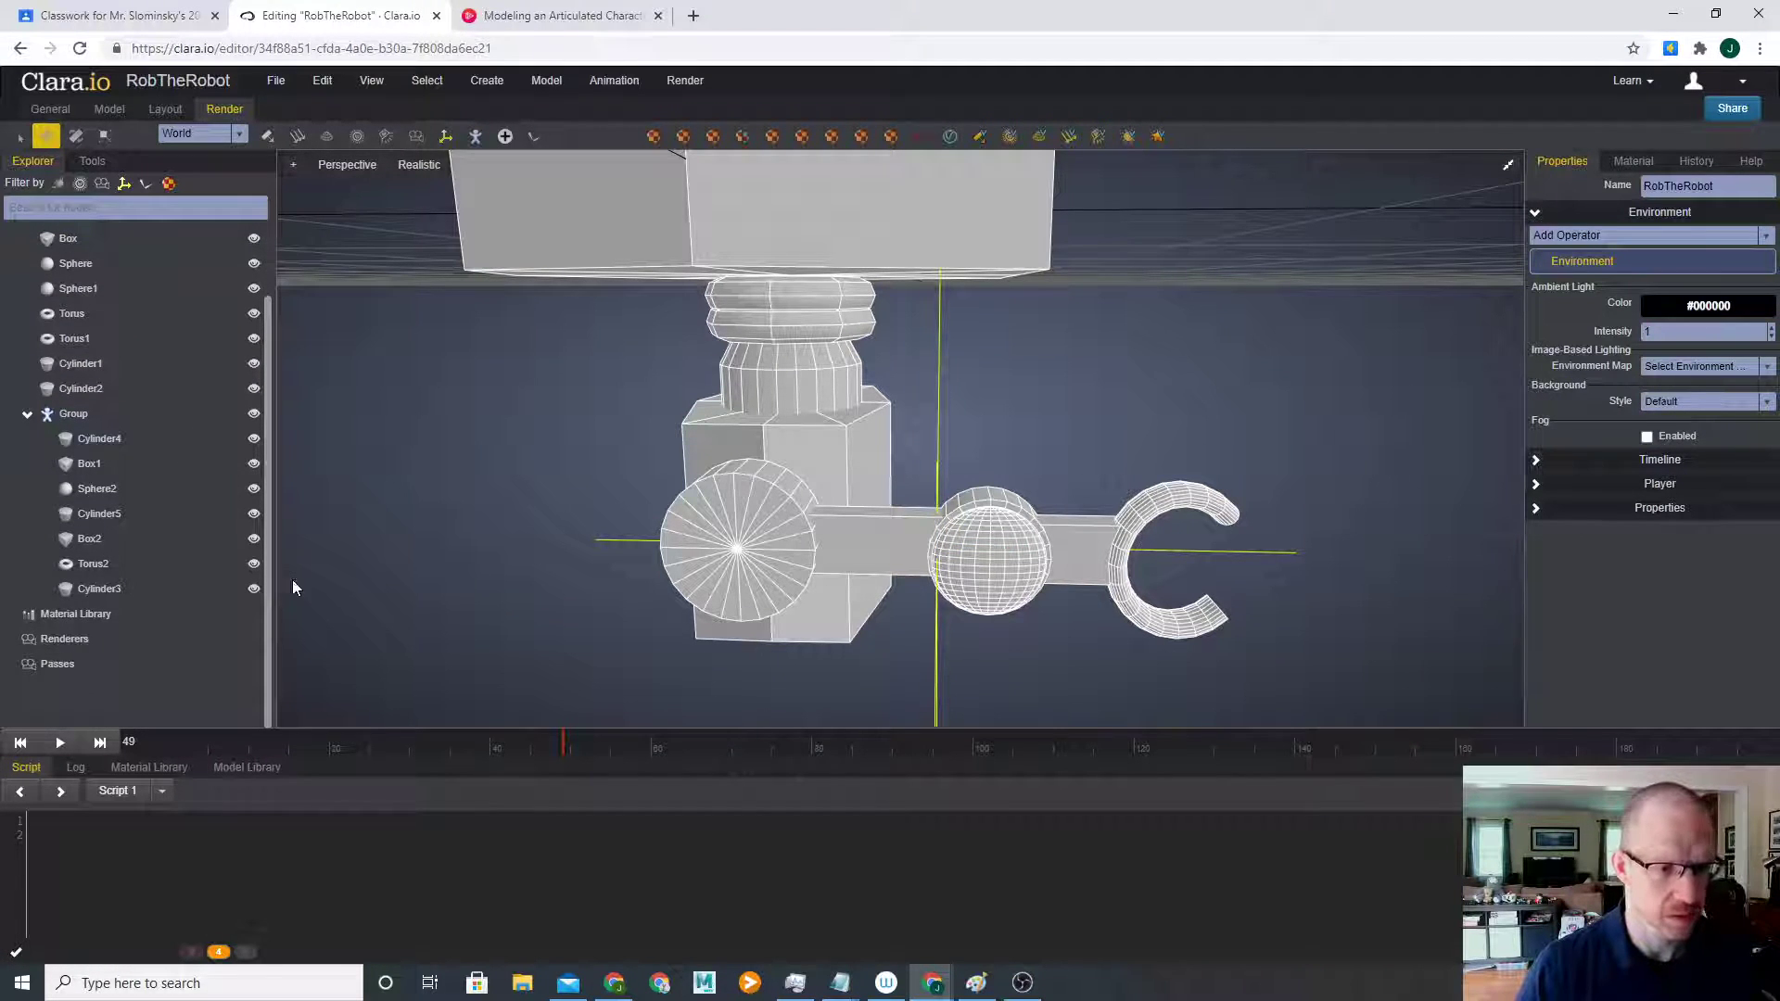
pyautogui.doubleClick(68, 417)
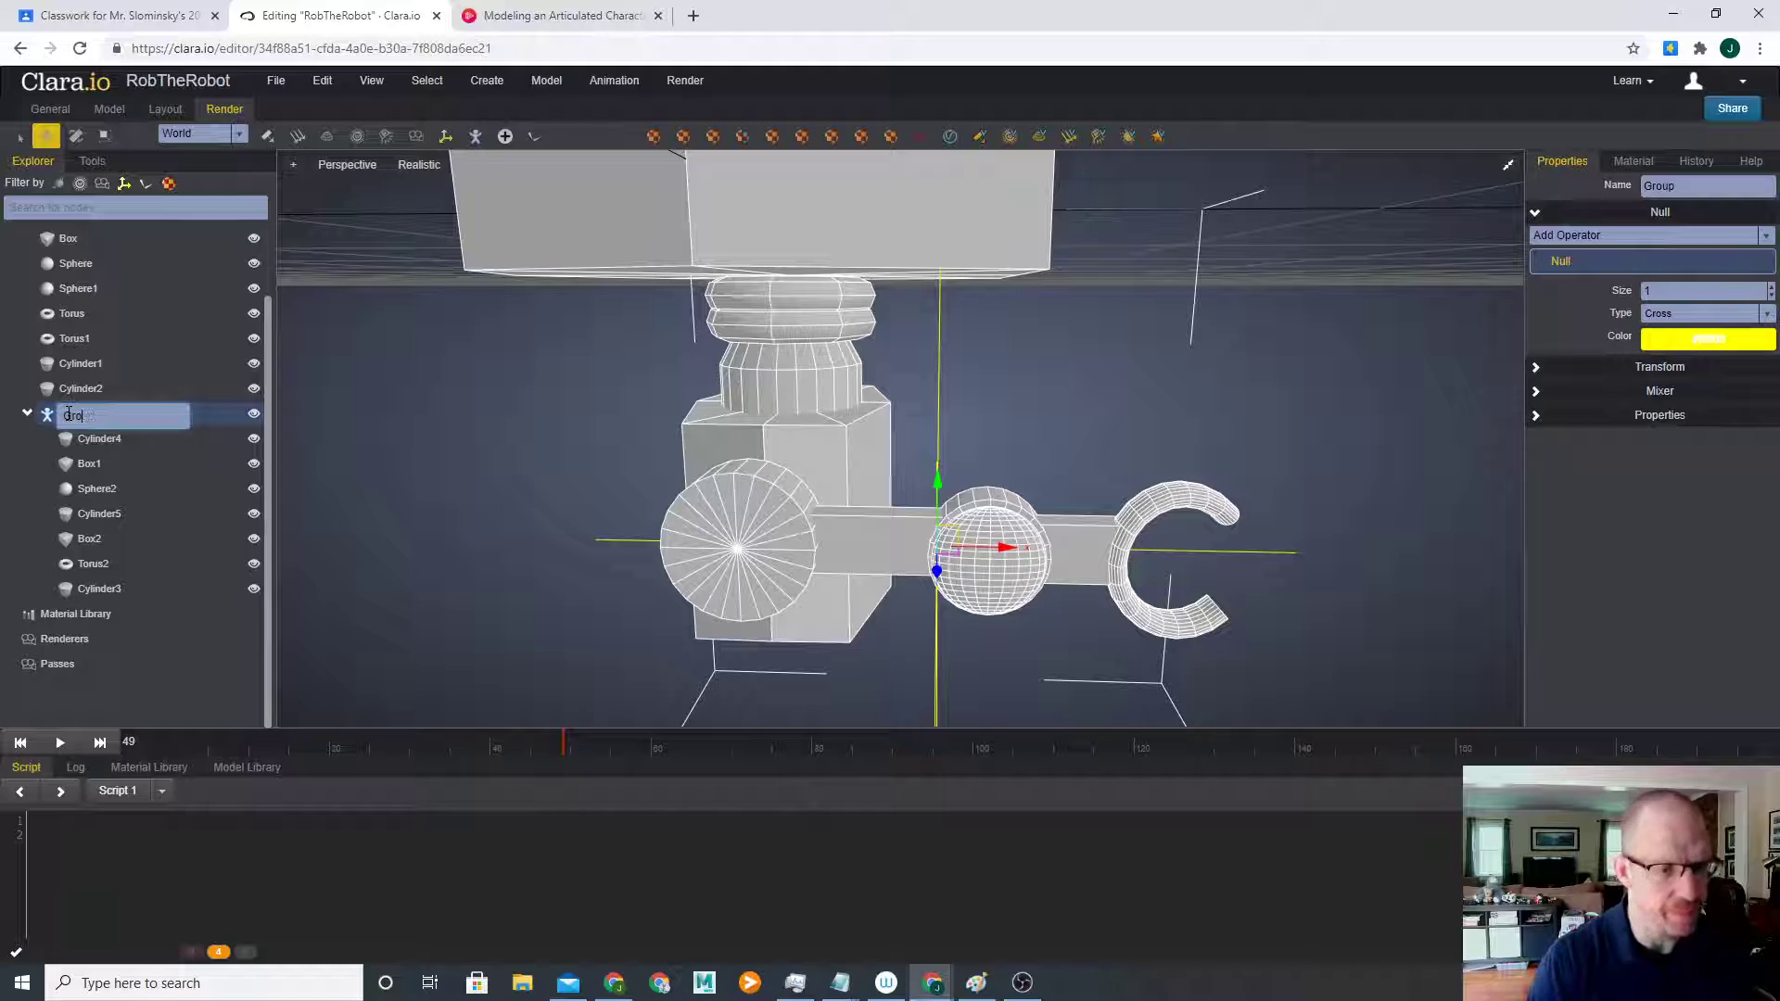
pyautogui.write('arm')
pyautogui.press('Return')
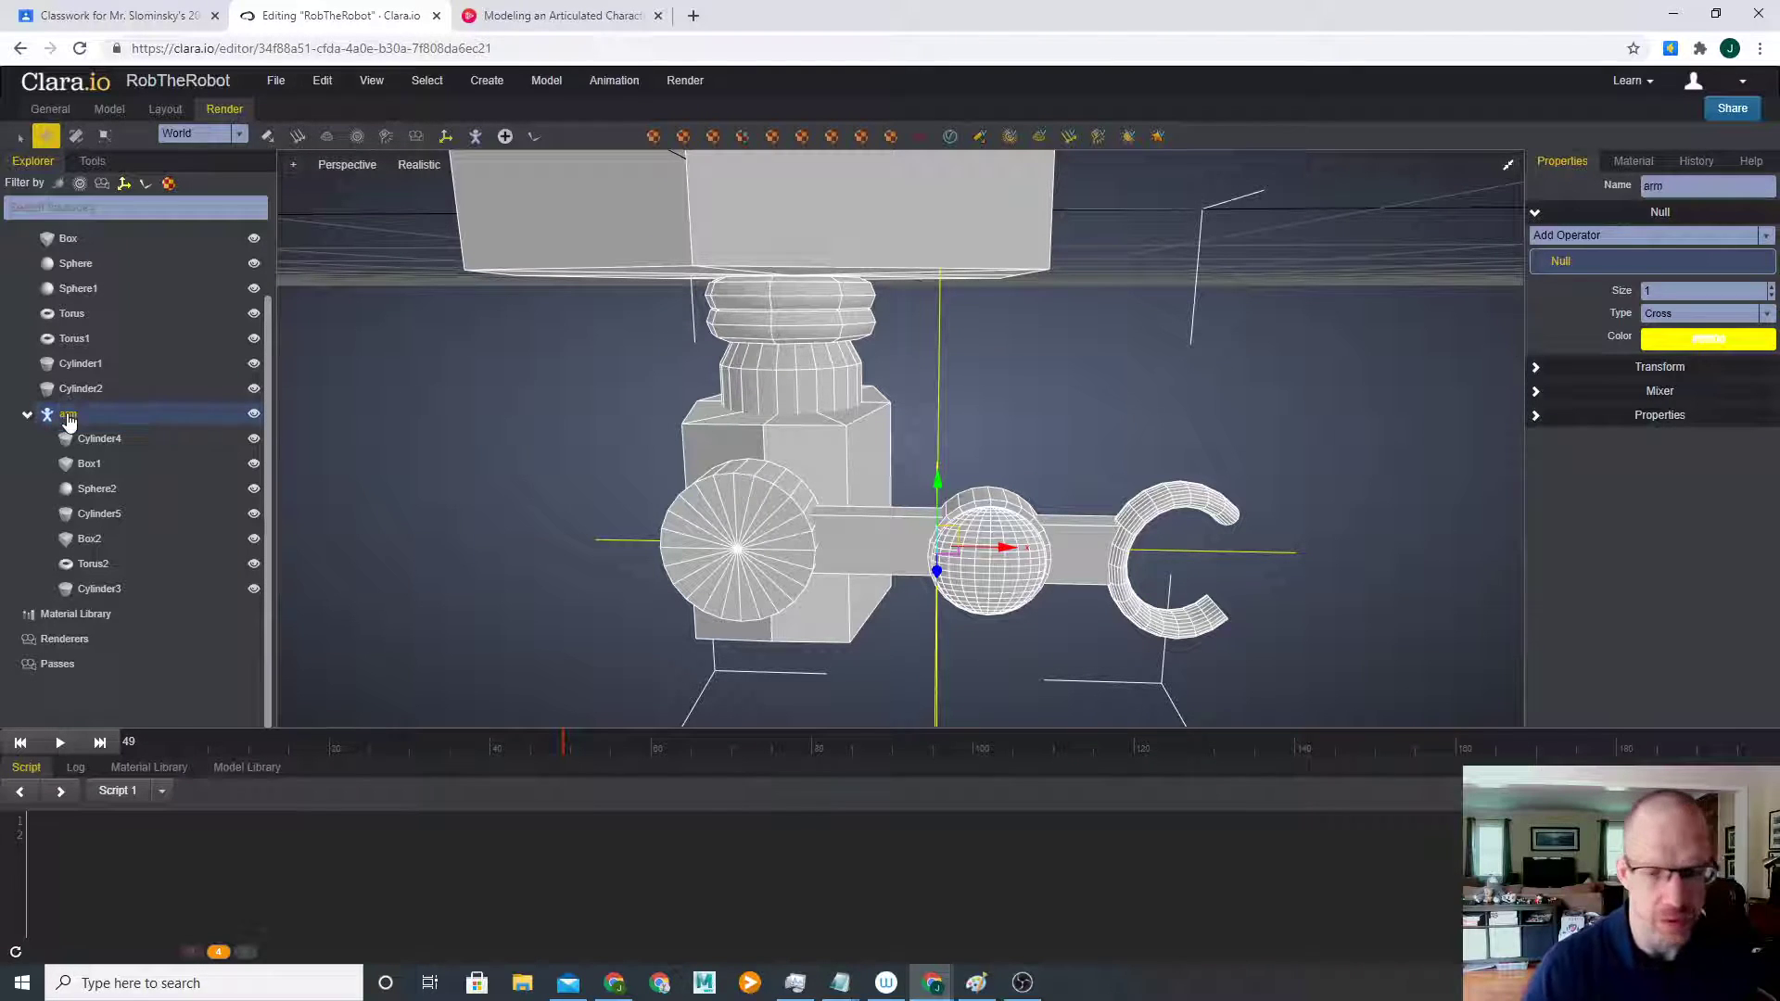
# - Clone the arm group with its hierarchy and move the copy to the opposite side of the torso
pyautogui.moveTo(595, 537); pyautogui.dragTo(517, 554, button='right')
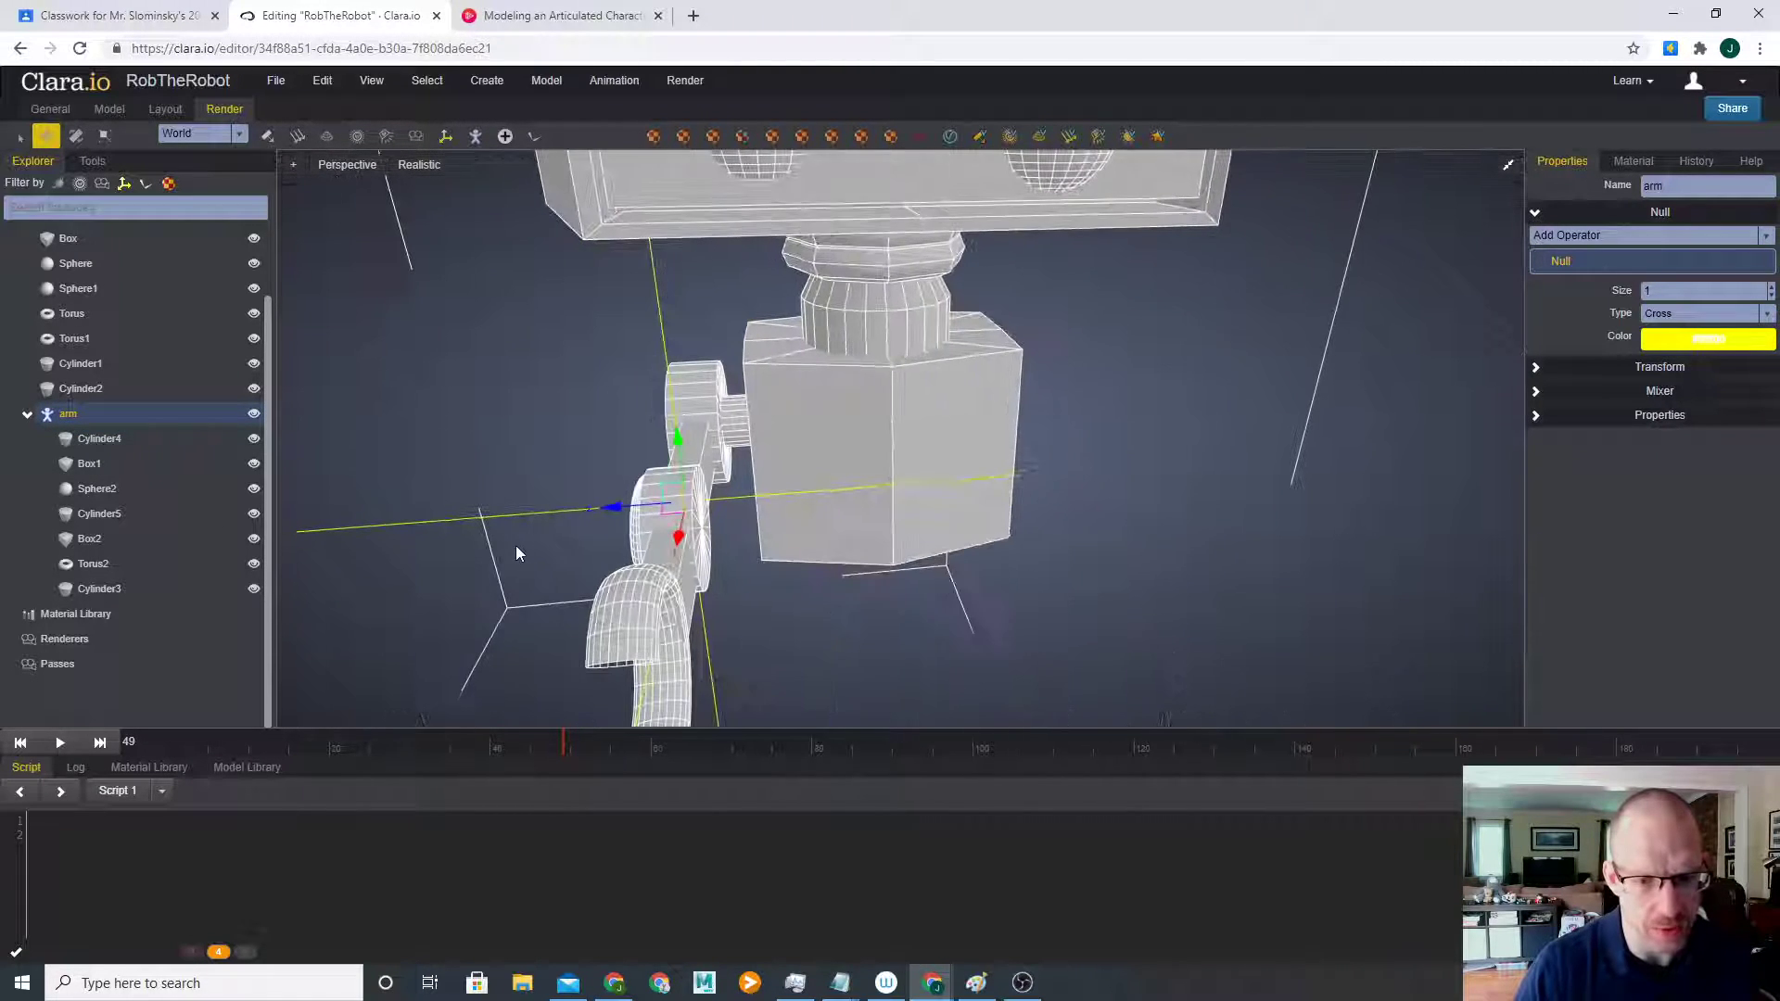
pyautogui.rightClick(680, 503)
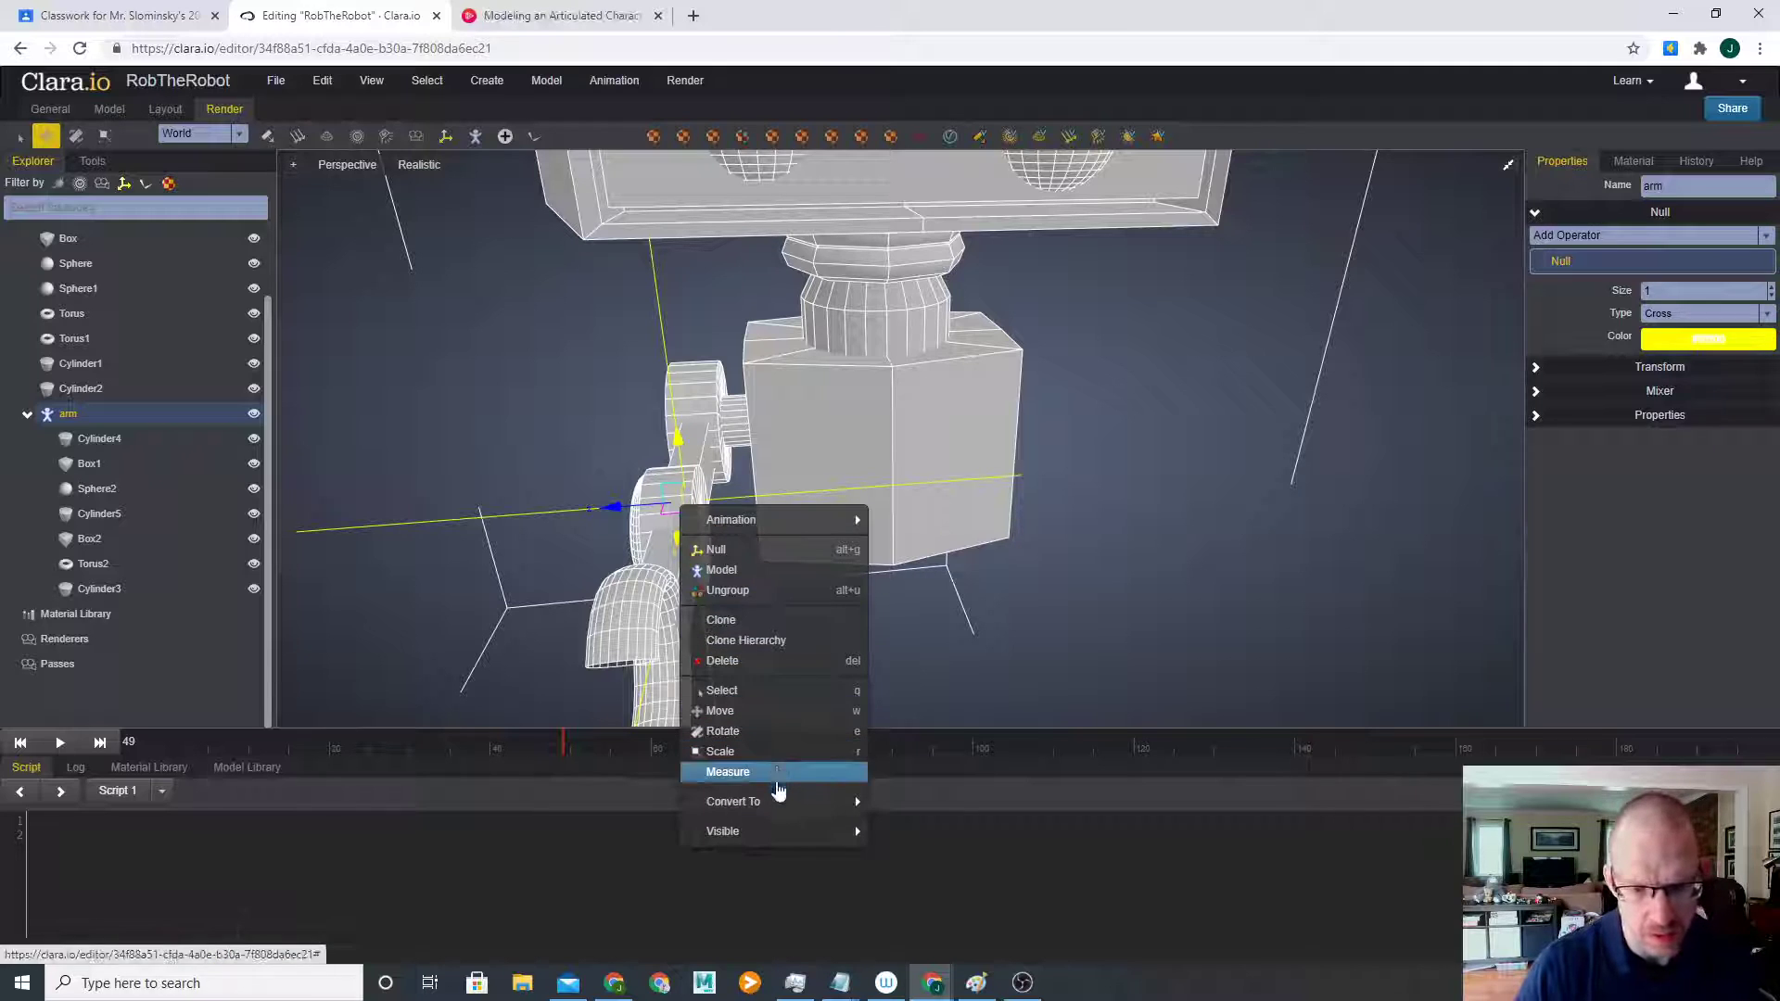
pyautogui.click(770, 640)
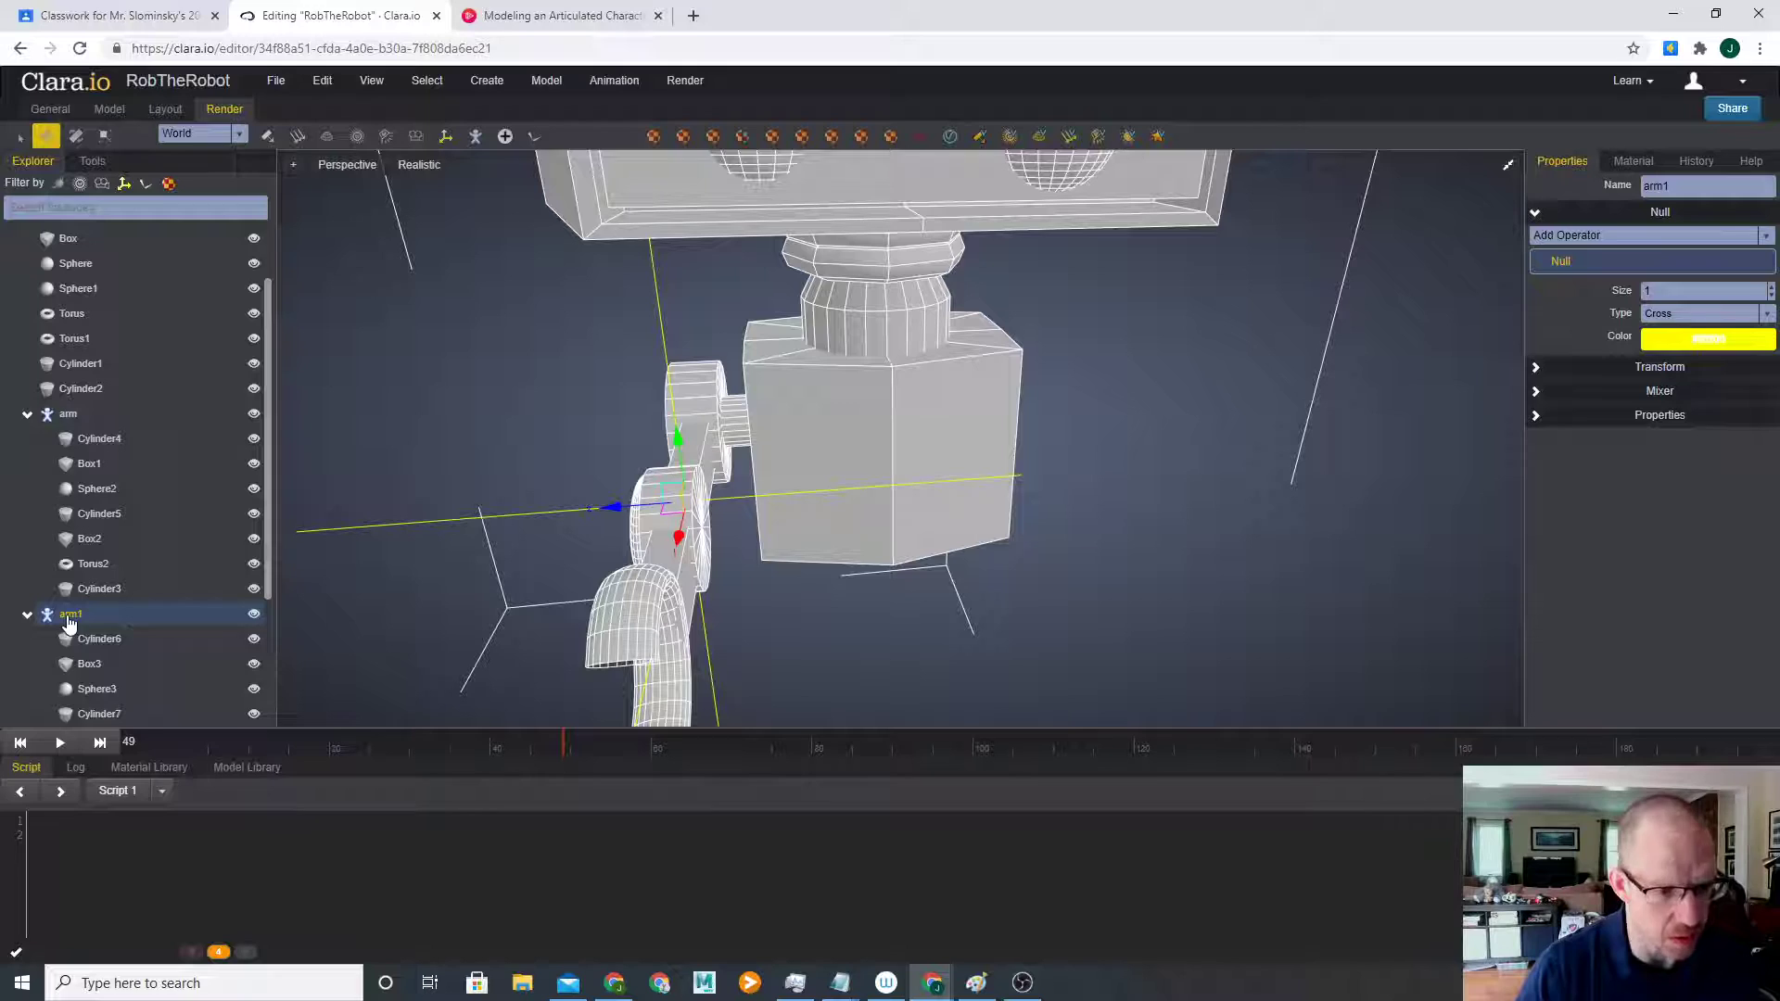
pyautogui.moveTo(608, 511)
pyautogui.mouseDown(button='right')
pyautogui.moveTo(1077, 493)
pyautogui.moveTo(1081, 517)
pyautogui.moveTo(934, 533)
pyautogui.moveTo(970, 545)
pyautogui.mouseUp(button='right')
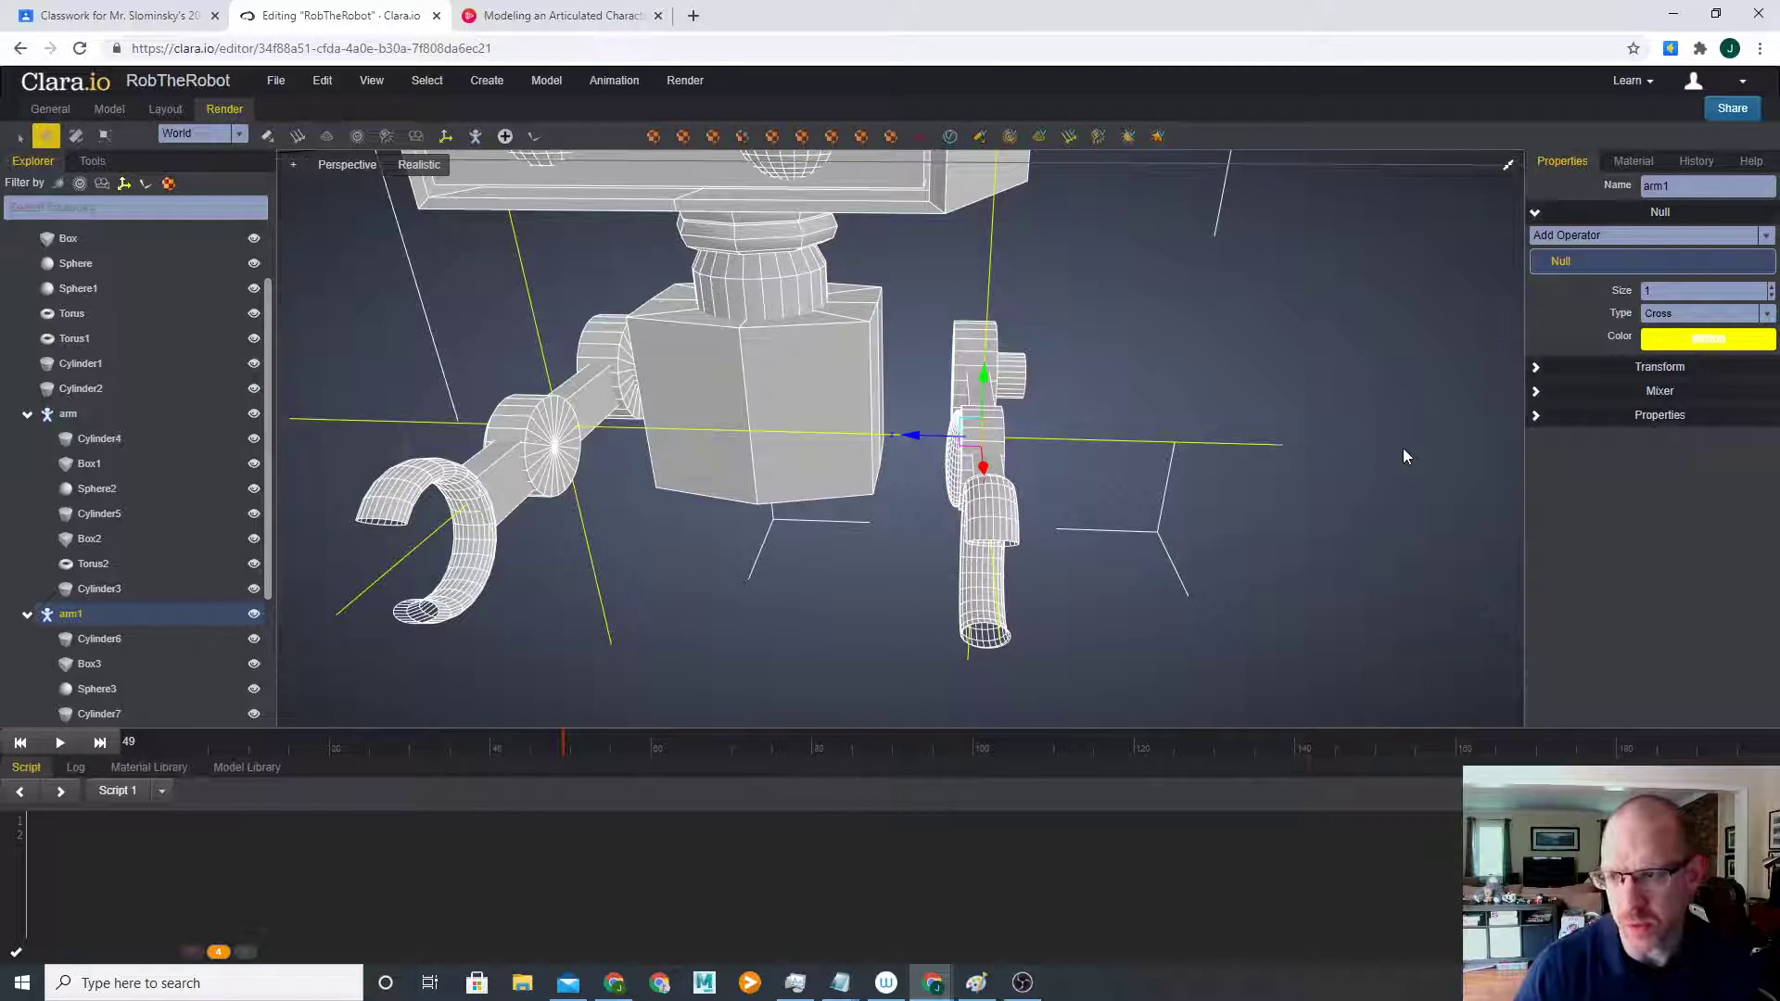
# - Try to mirror the copied arm by setting its X, Y and Z scale to -1
pyautogui.click(1630, 367)
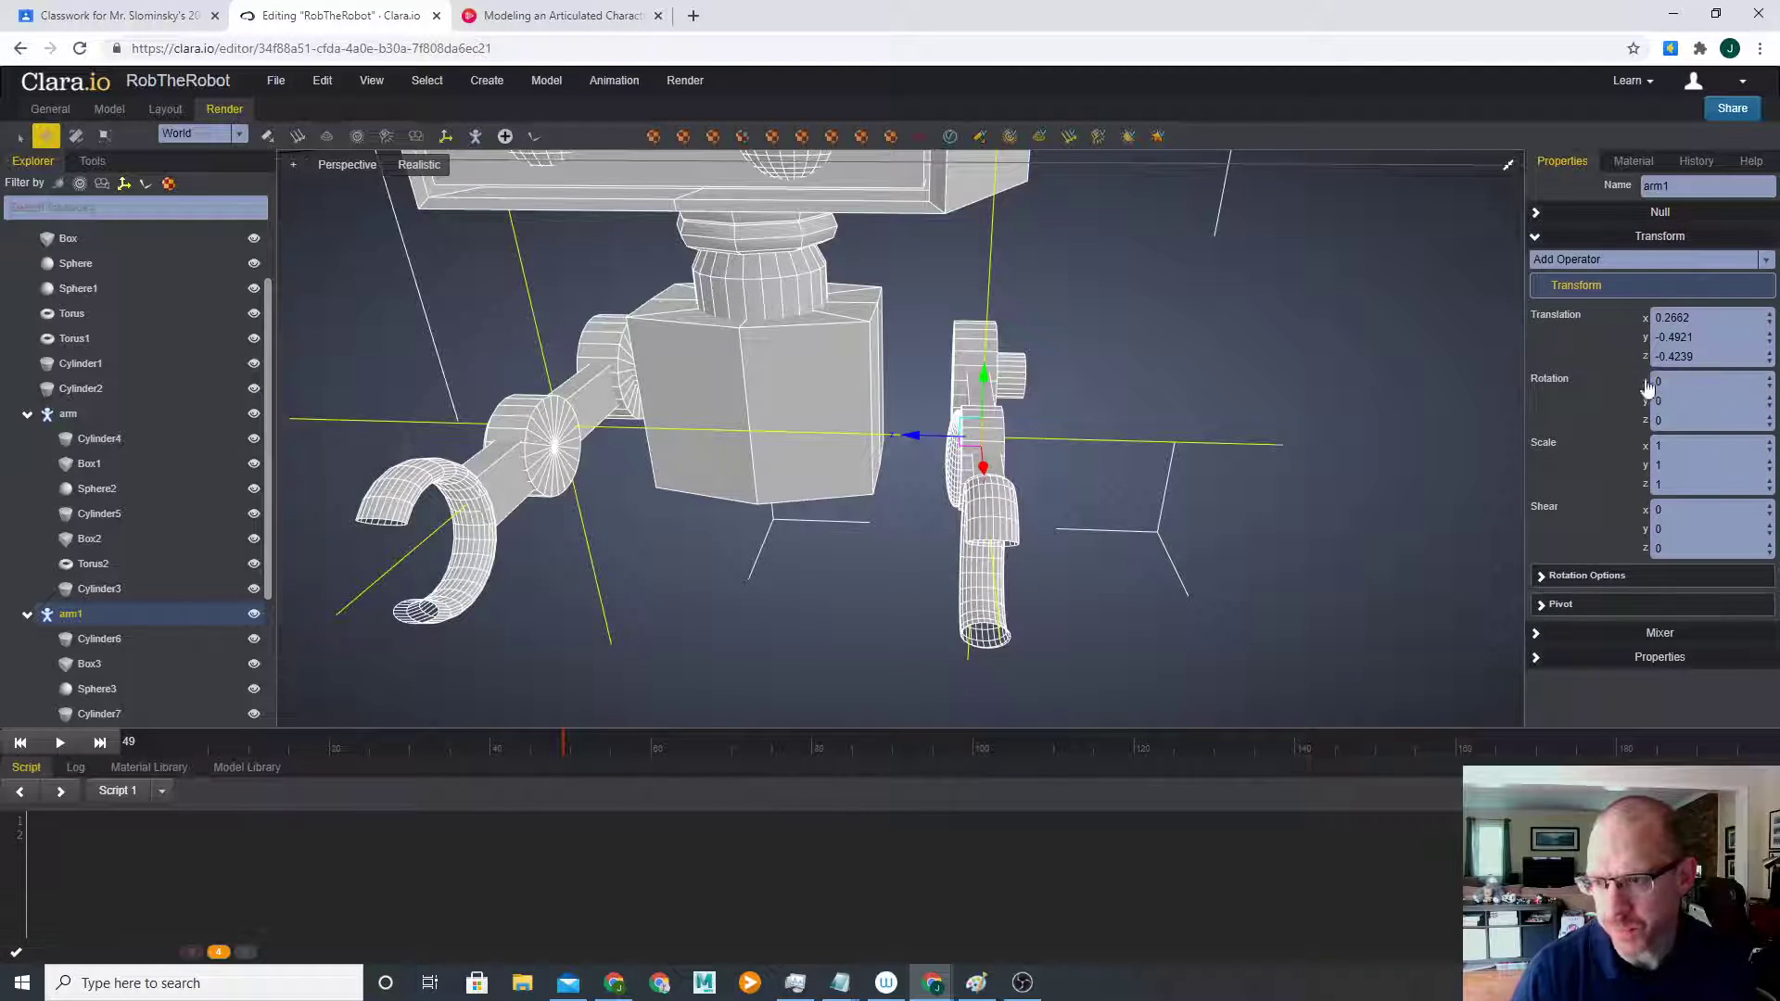
pyautogui.click(1708, 443)
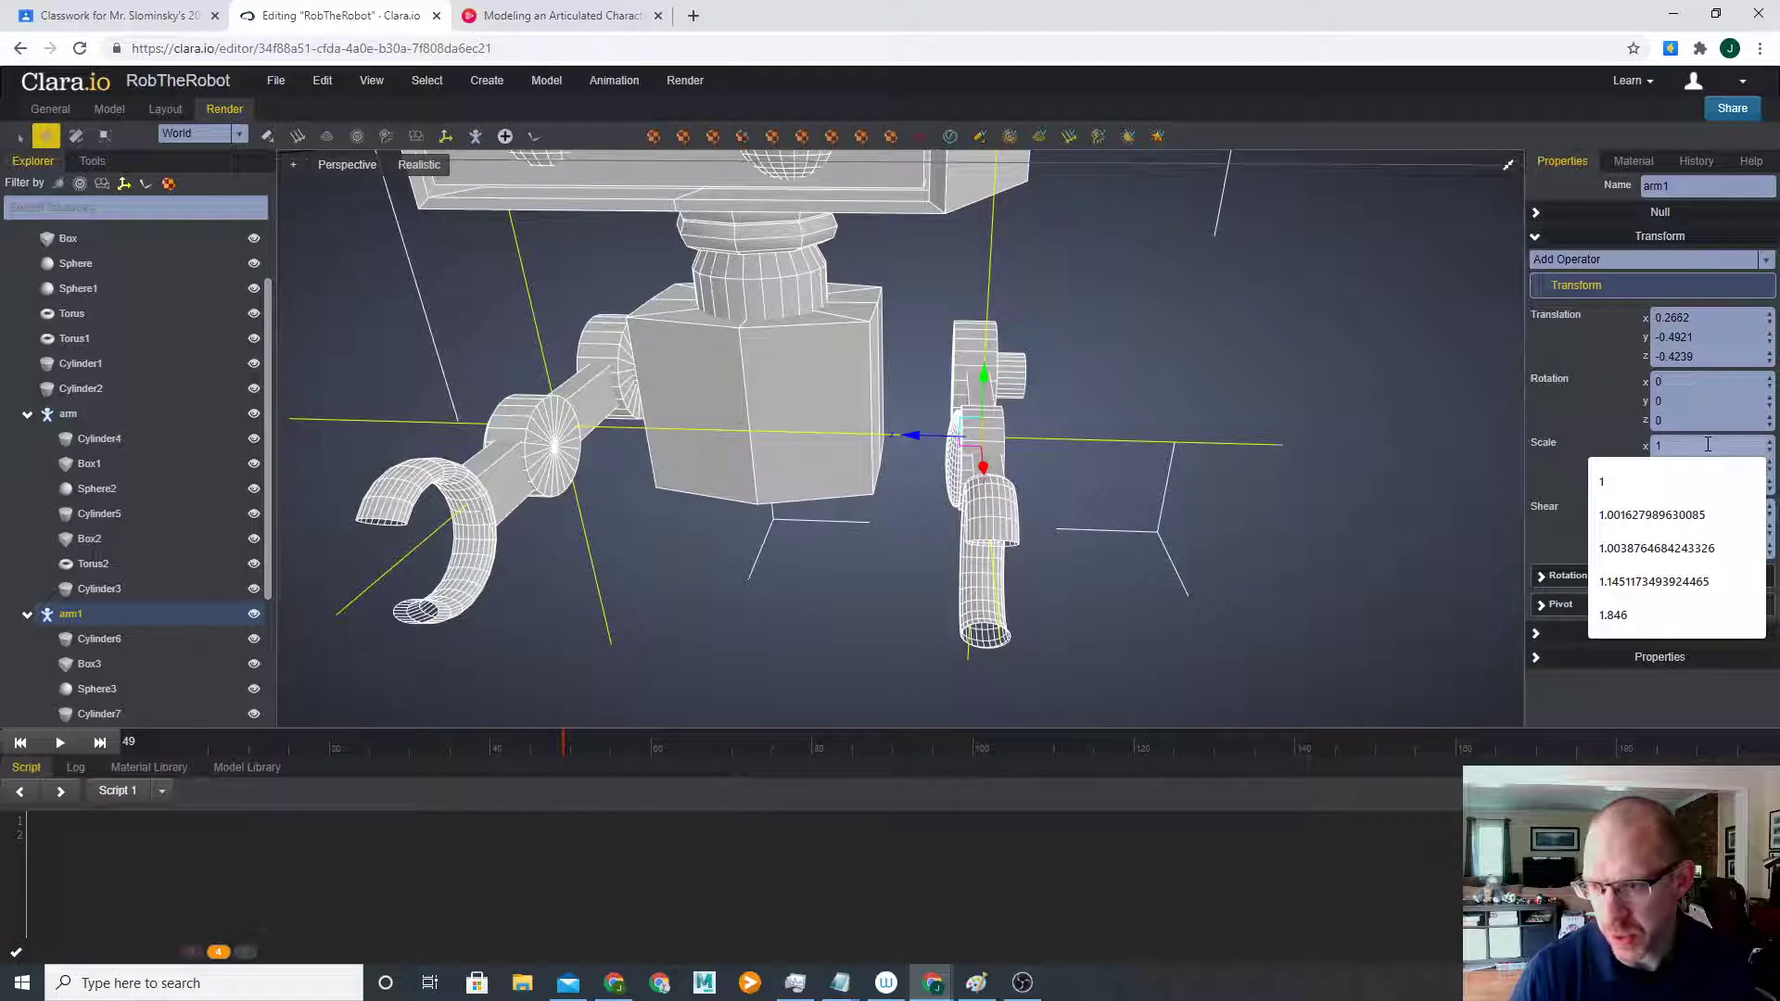
pyautogui.write('-')
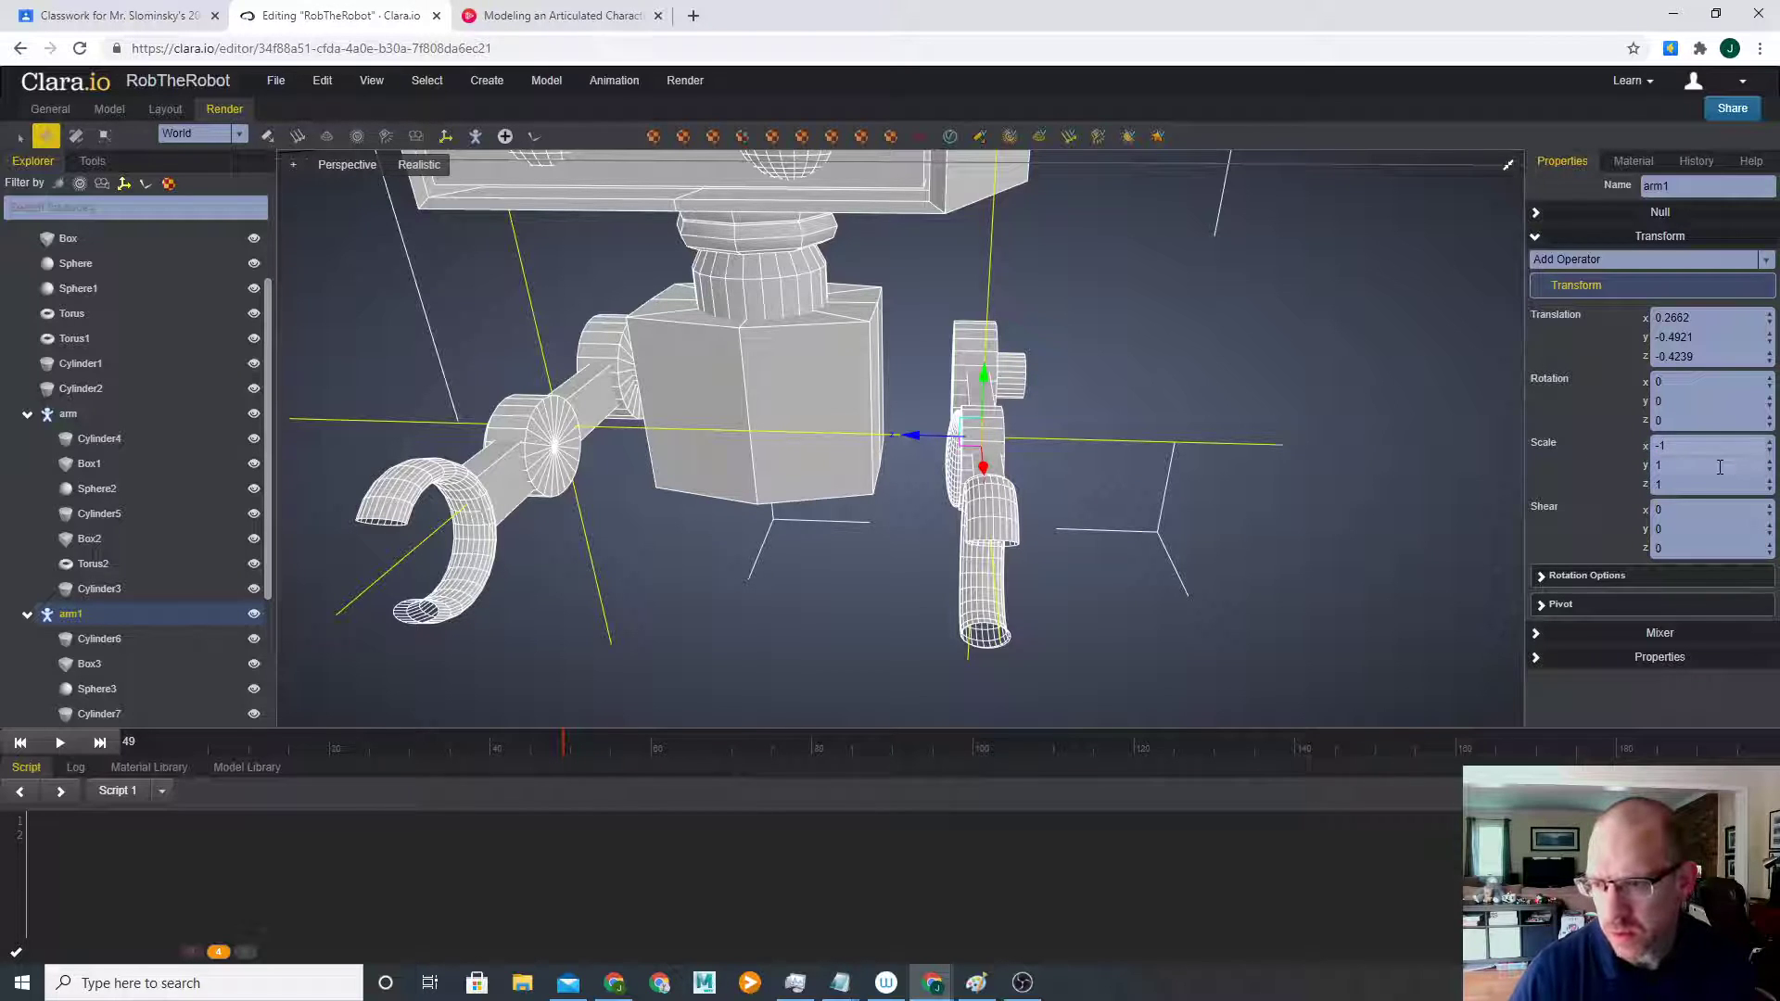
pyautogui.click(1720, 468)
pyautogui.write('-')
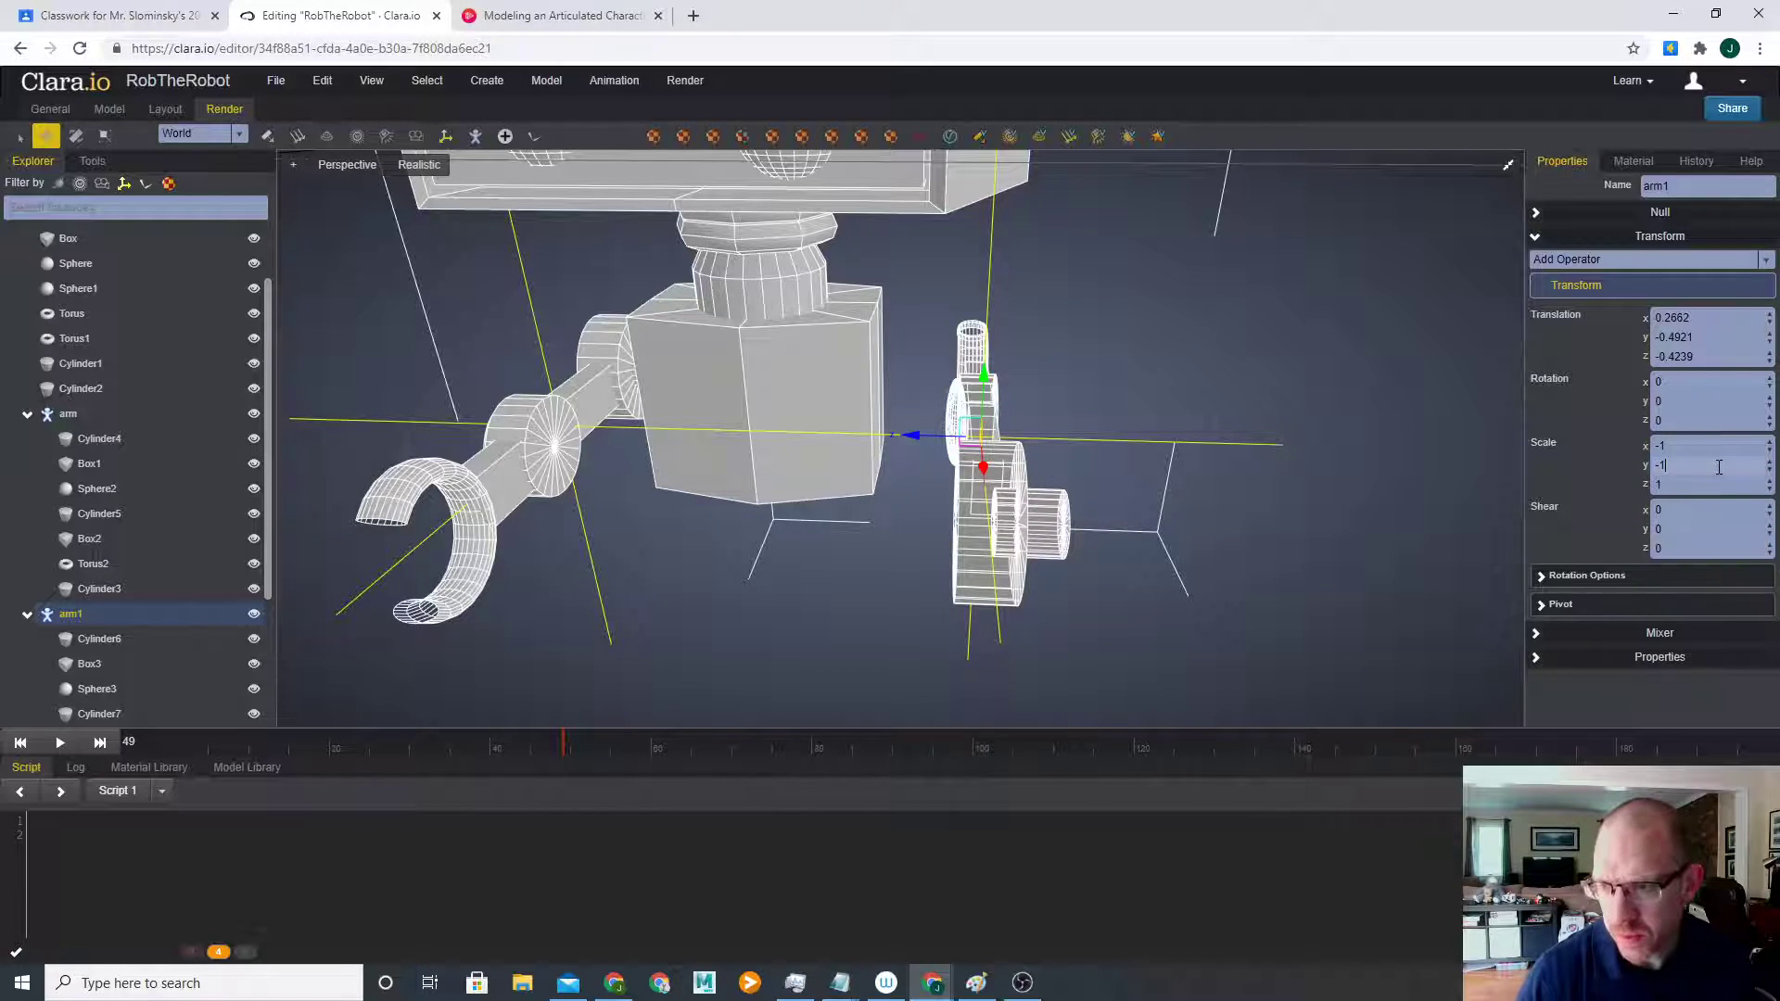
pyautogui.click(1675, 483)
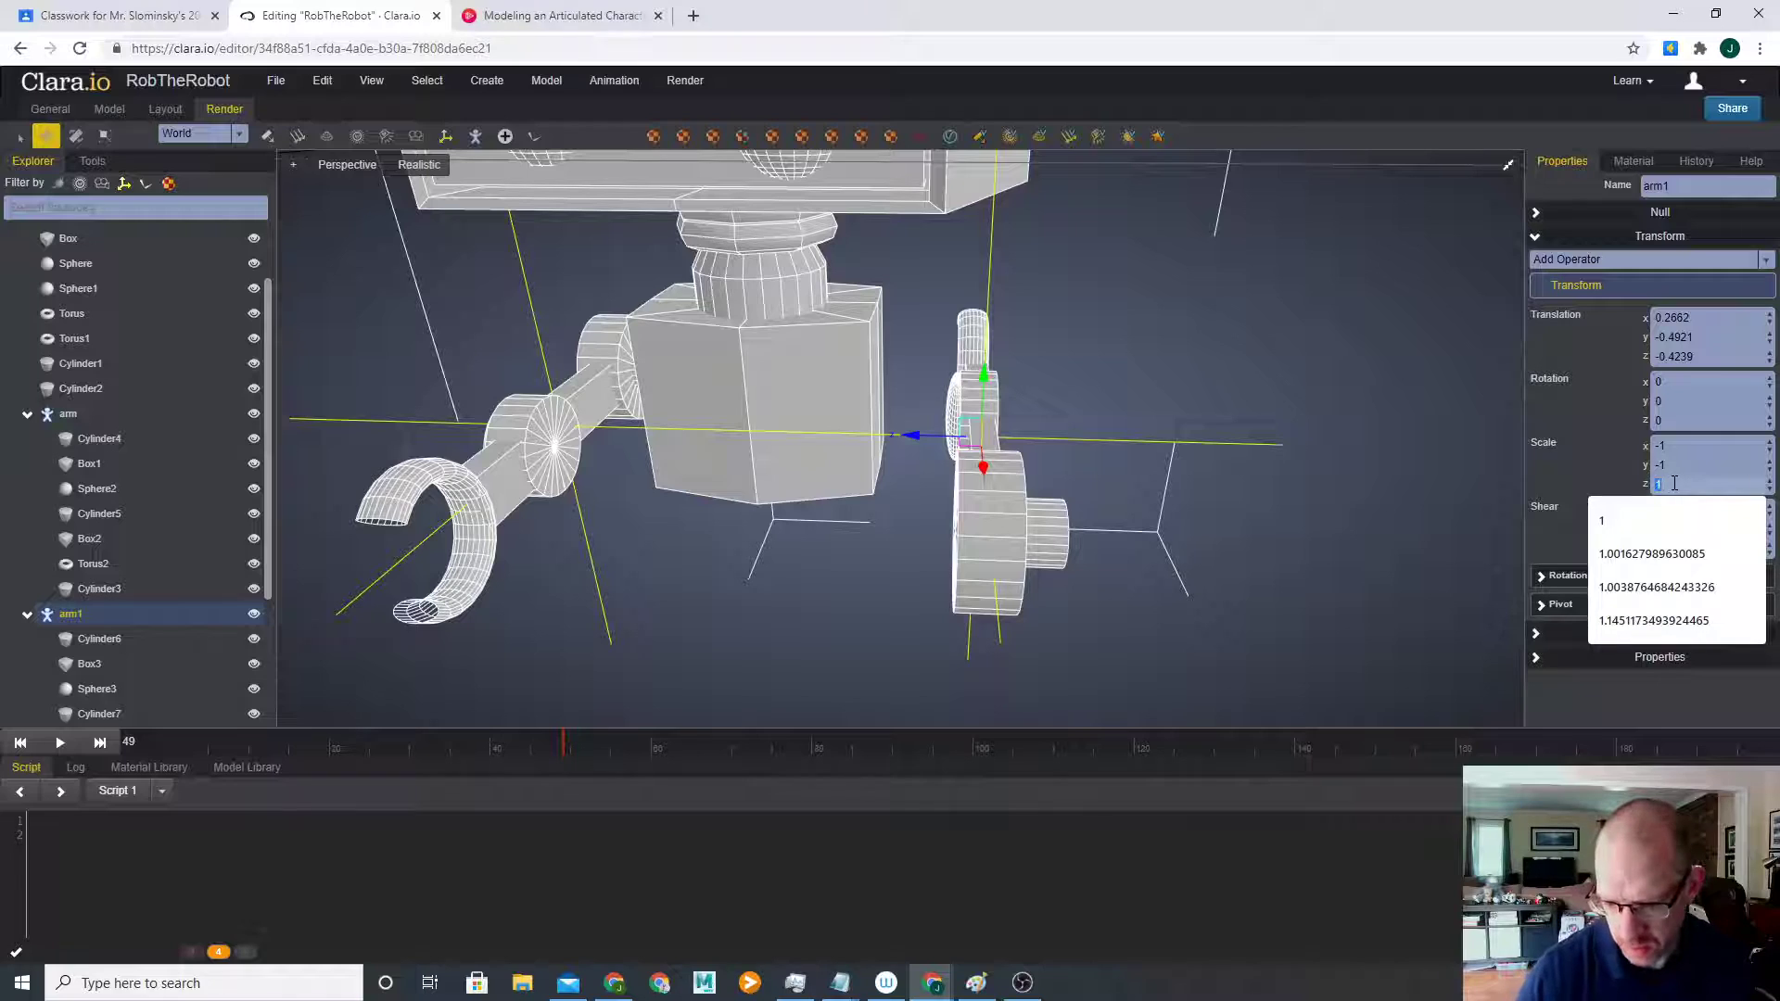
pyautogui.write('-1')
# - Undo the copied arm's scale changes and its preceding move
pyautogui.moveTo(1205, 507); pyautogui.dragTo(1148, 506, button='right')
pyautogui.hotkey('ctrl', 'z')
pyautogui.hotkey('ctrl', 'z')
pyautogui.hotkey('ctrl', 'z')
pyautogui.hotkey('ctrl', 'z')
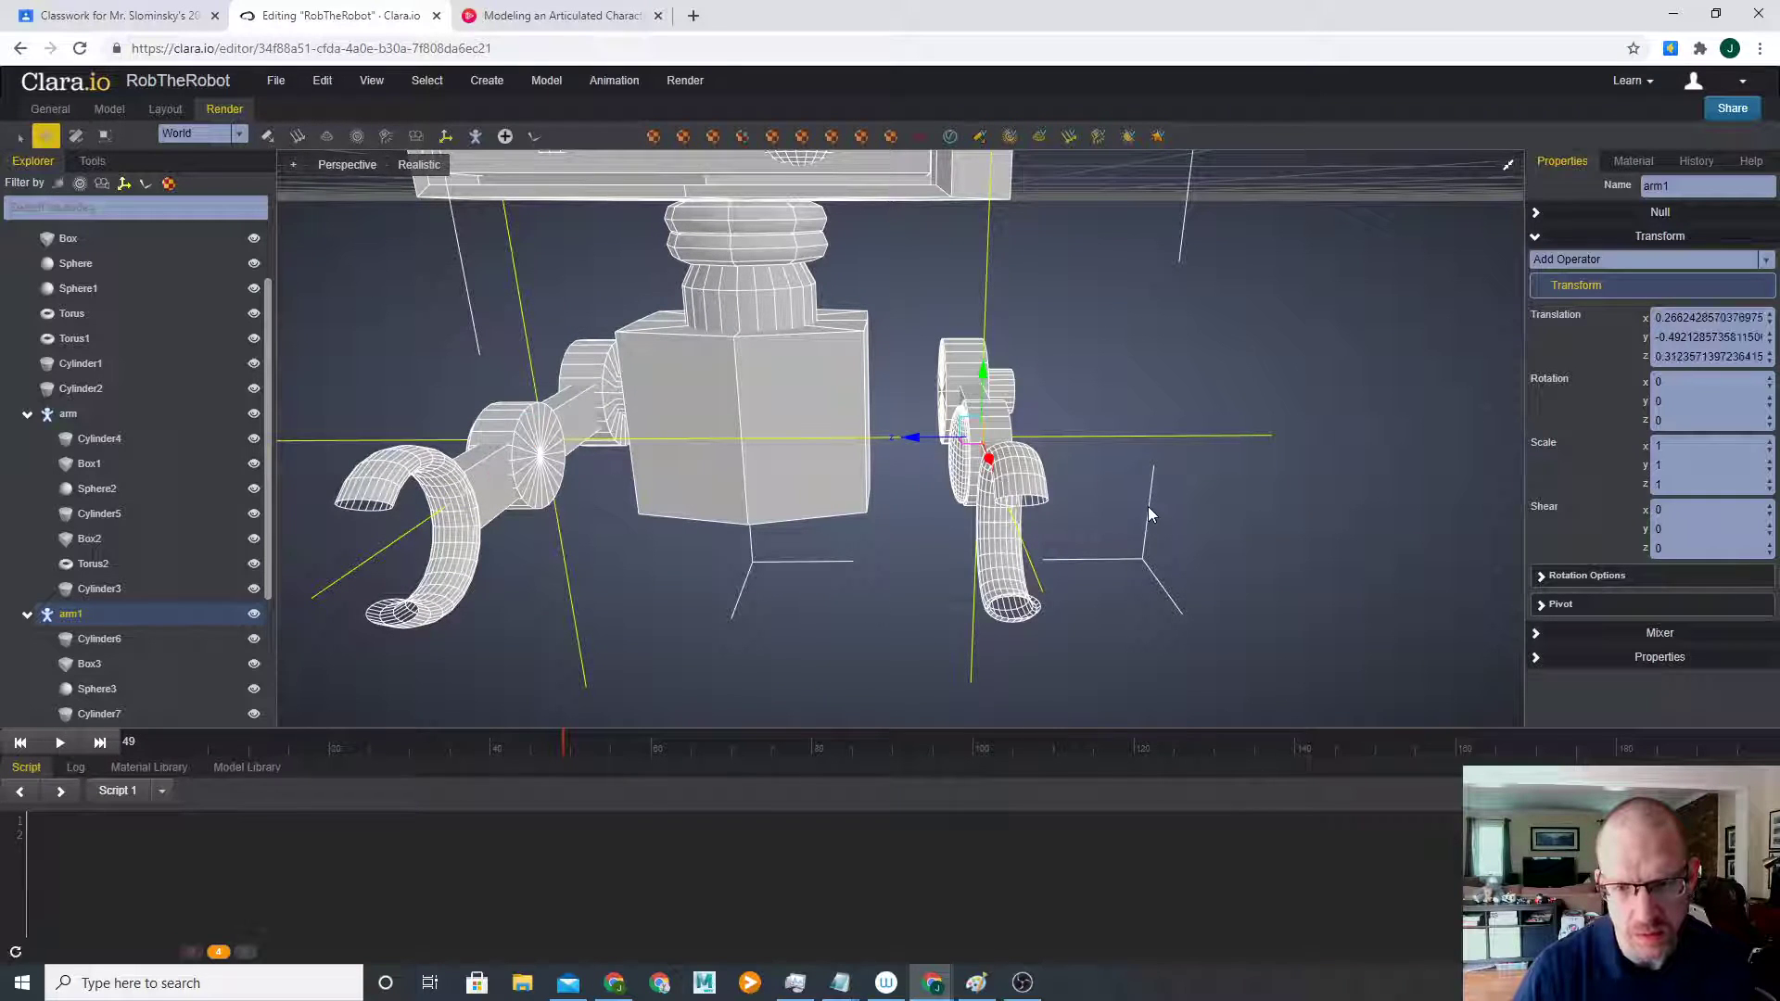
# - Move the copied arm across to the torso's free side again
pyautogui.moveTo(576, 485)
pyautogui.mouseDown(button='right')
pyautogui.moveTo(601, 502)
pyautogui.moveTo(579, 503)
pyautogui.mouseUp(button='right')
pyautogui.moveTo(530, 446); pyautogui.dragTo(915, 445)
pyautogui.moveTo(914, 453); pyautogui.dragTo(1020, 471, button='right')
# - Try to mirror the copied arm by setting only its Z scale to -1, and undo the change
pyautogui.click(1702, 486)
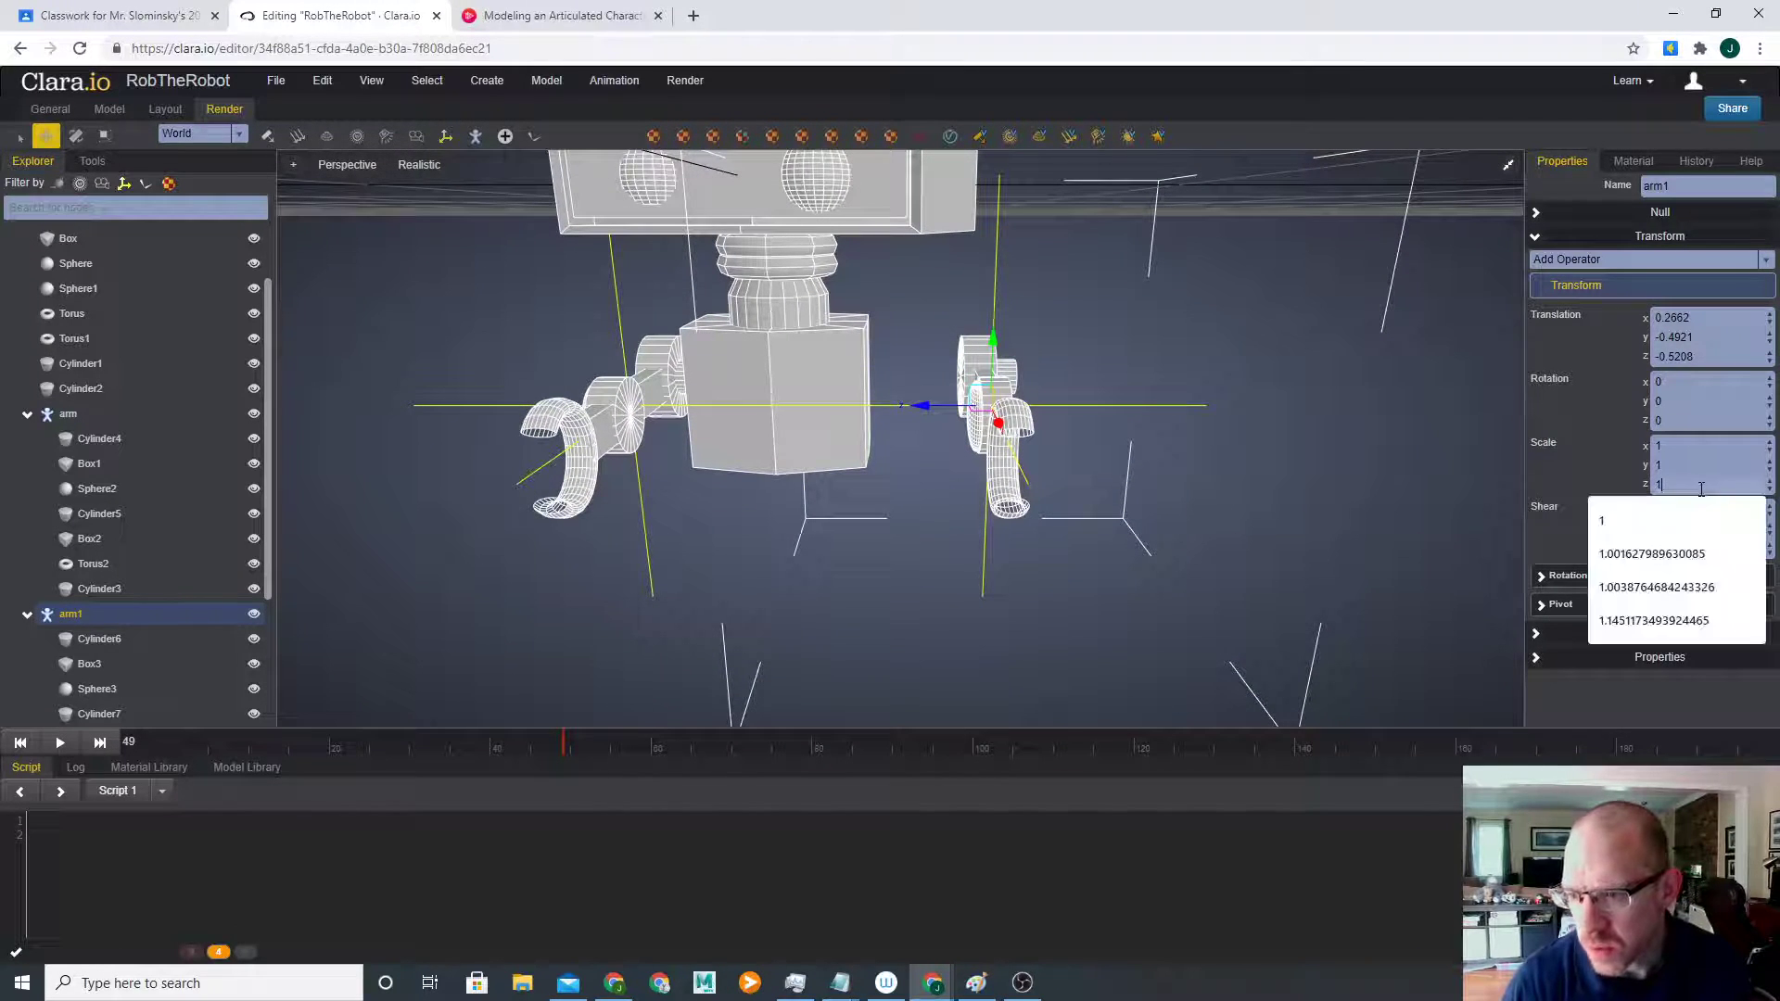
pyautogui.press('BackSpace')
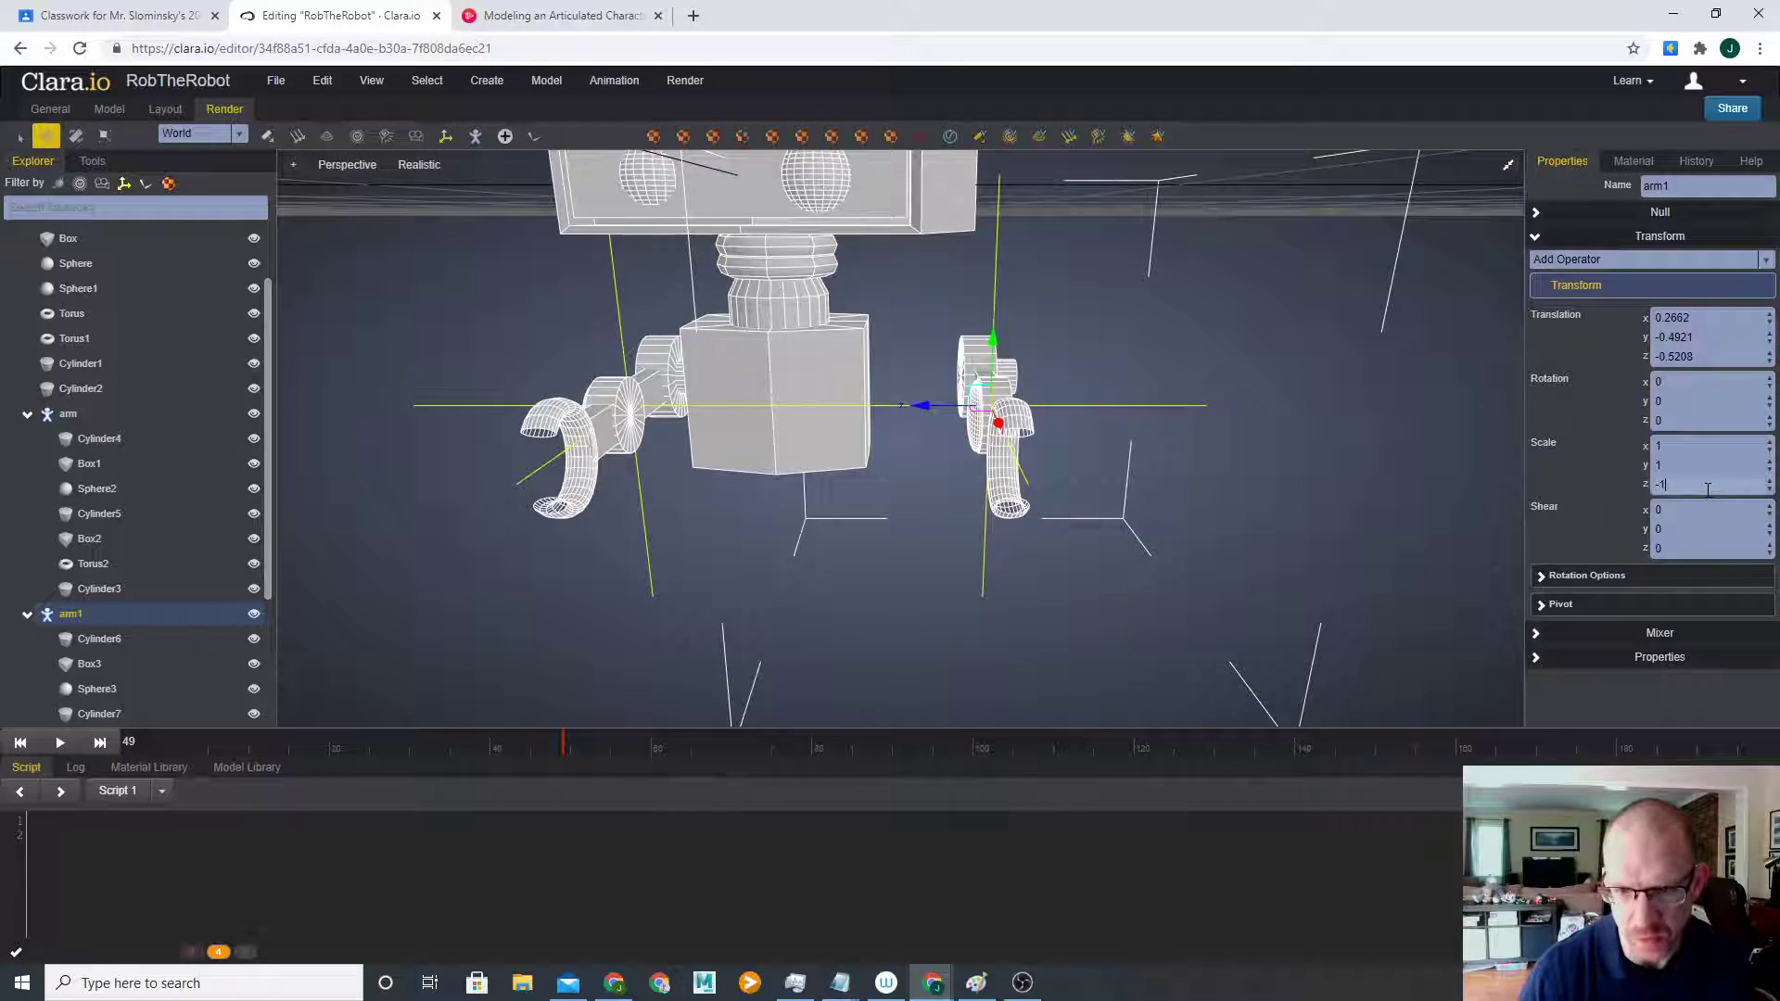
pyautogui.press('Return')
pyautogui.moveTo(1299, 501); pyautogui.dragTo(1289, 547, button='middle')
pyautogui.click(1222, 533)
pyautogui.moveTo(1205, 593); pyautogui.dragTo(1194, 505, button='middle')
pyautogui.hotkey('ctrl', 'z')
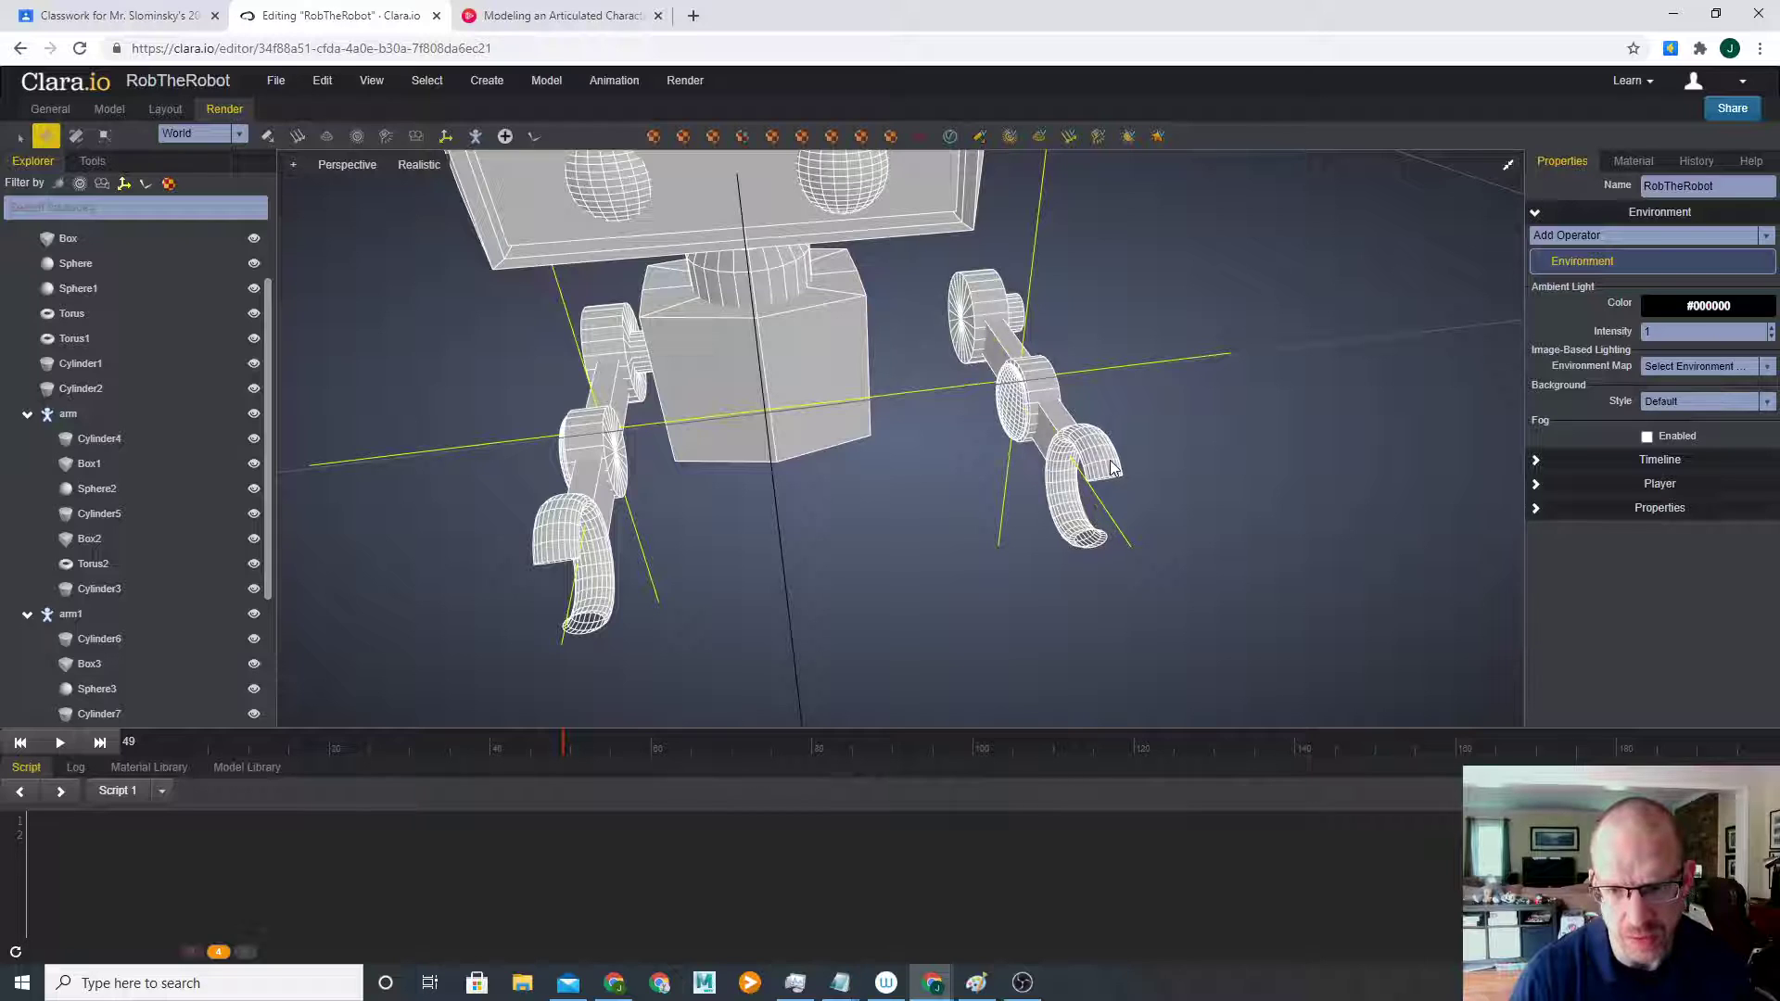
# - Rotate the copied arm about its X axis to about -177 degrees so its shoulder connector faces the torso
pyautogui.click(976, 323)
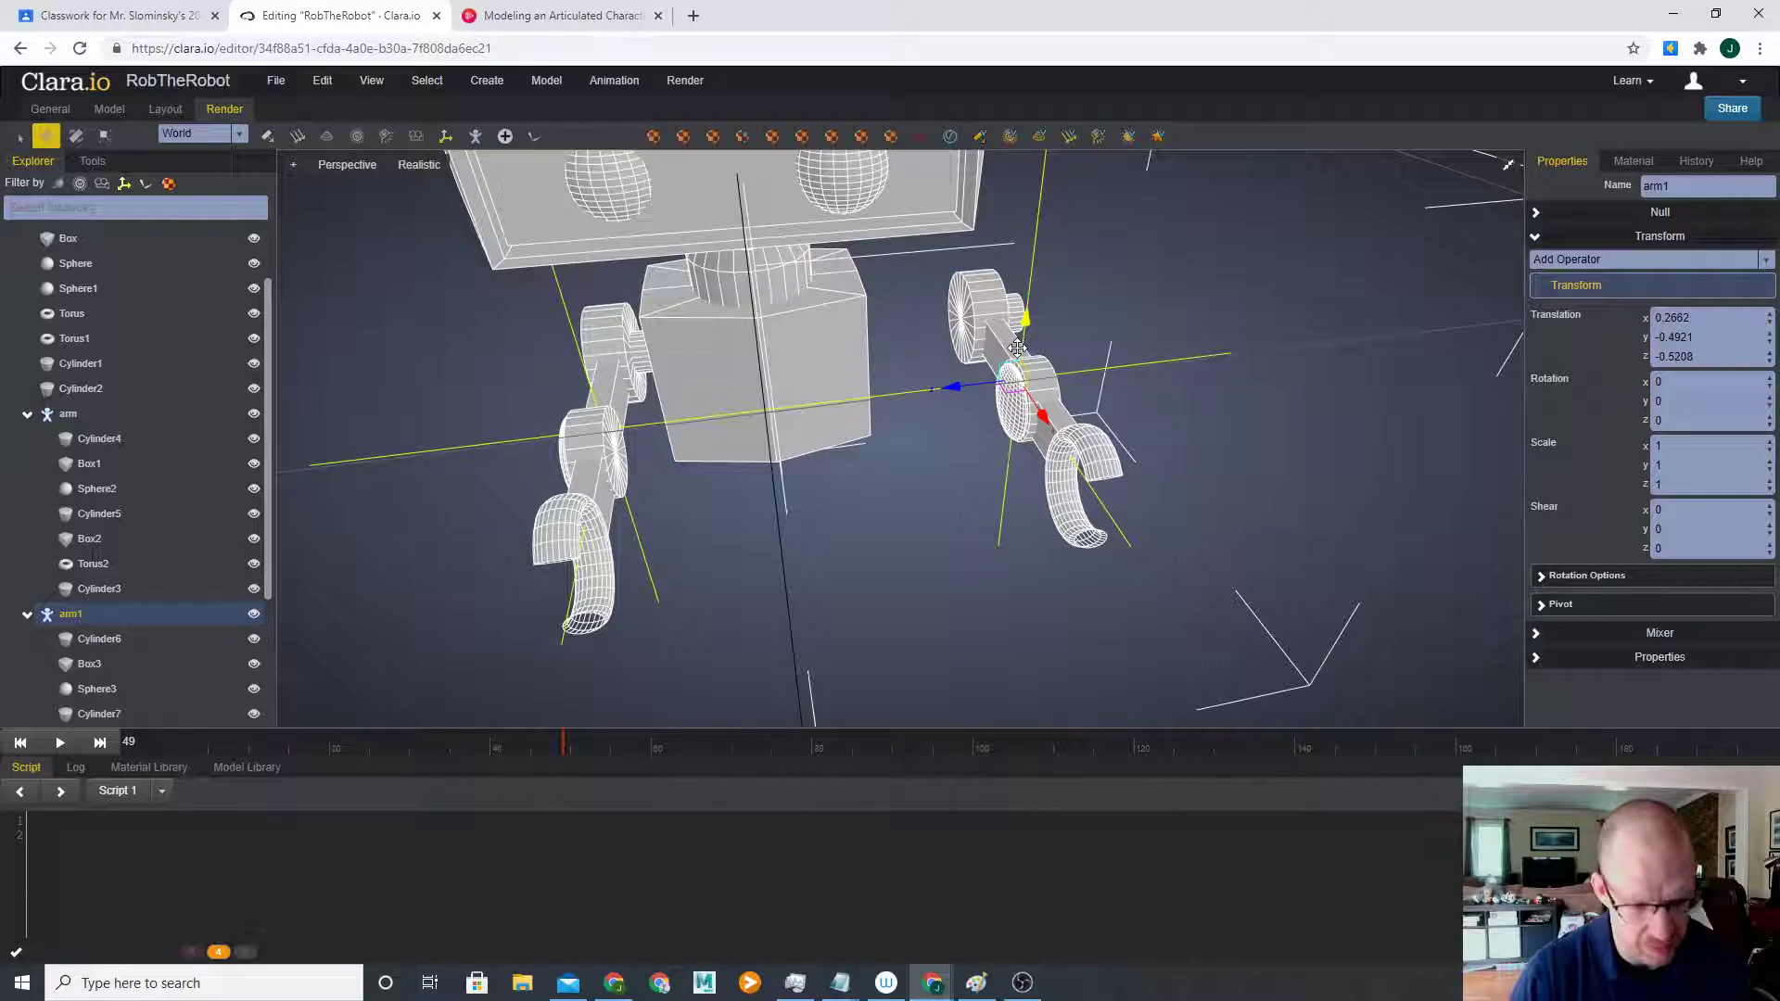
pyautogui.press('e')
pyautogui.moveTo(1009, 339); pyautogui.dragTo(757, 636)
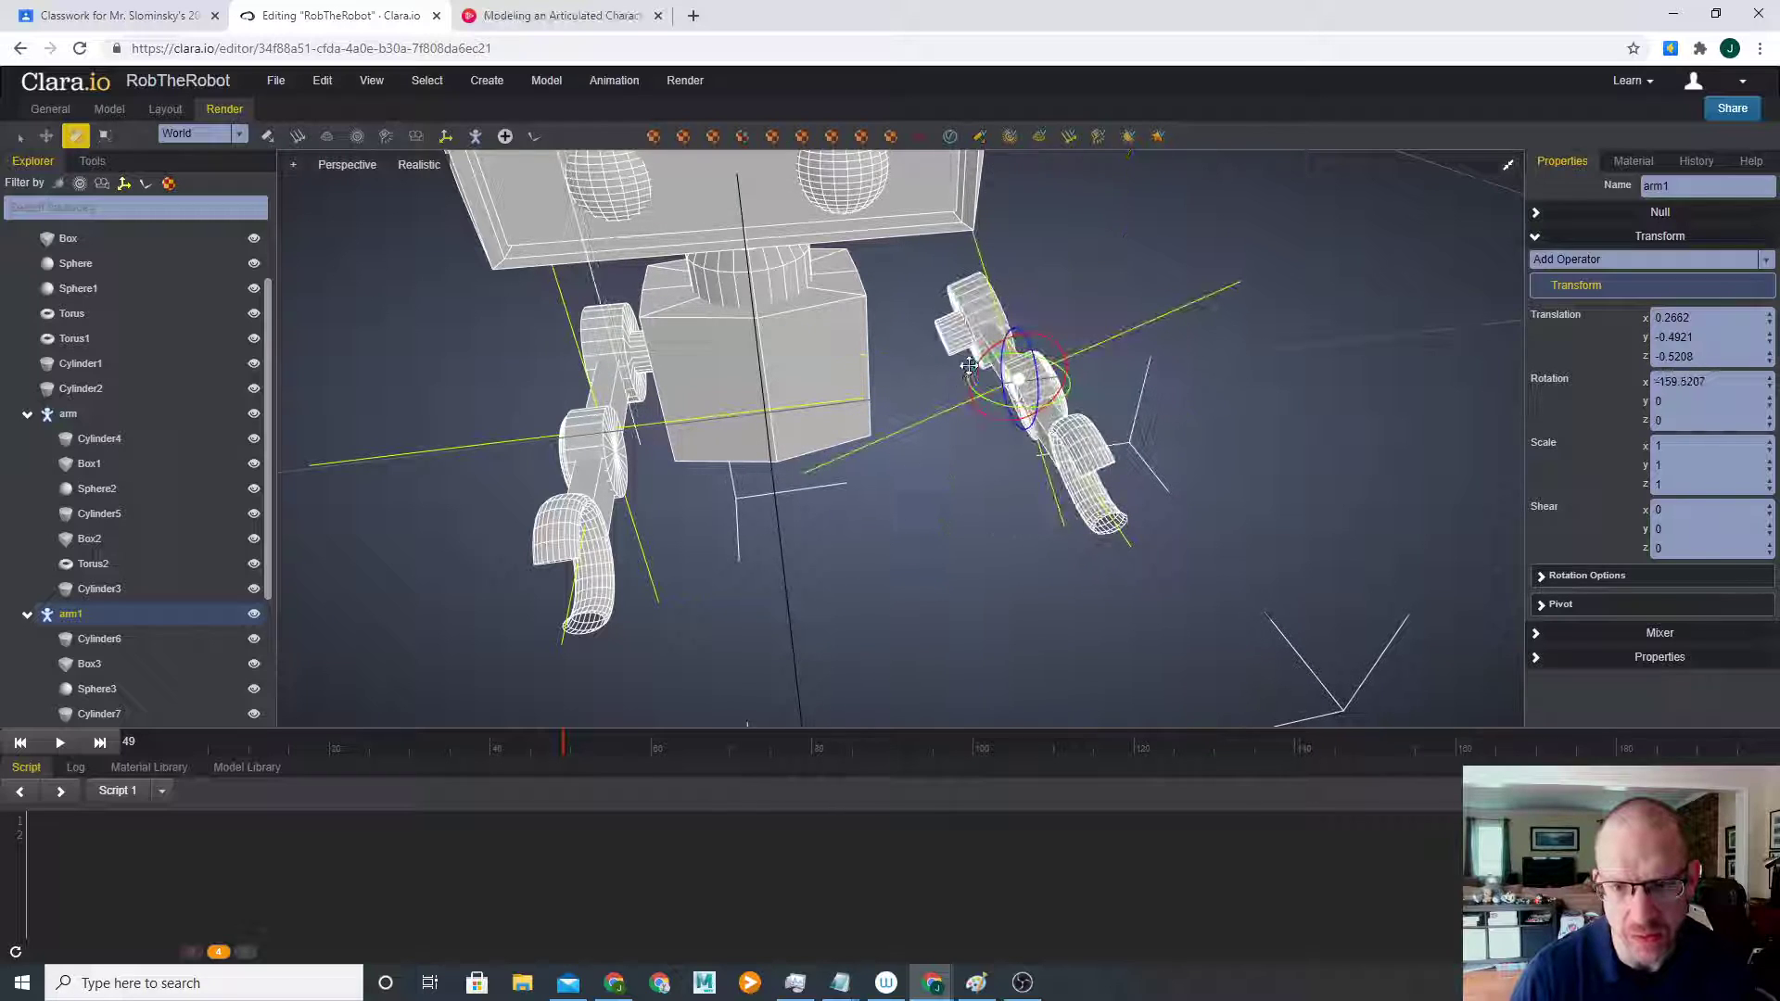
pyautogui.moveTo(986, 353); pyautogui.dragTo(1073, 346)
pyautogui.moveTo(1113, 364); pyautogui.dragTo(1081, 337, button='middle')
pyautogui.press('w')
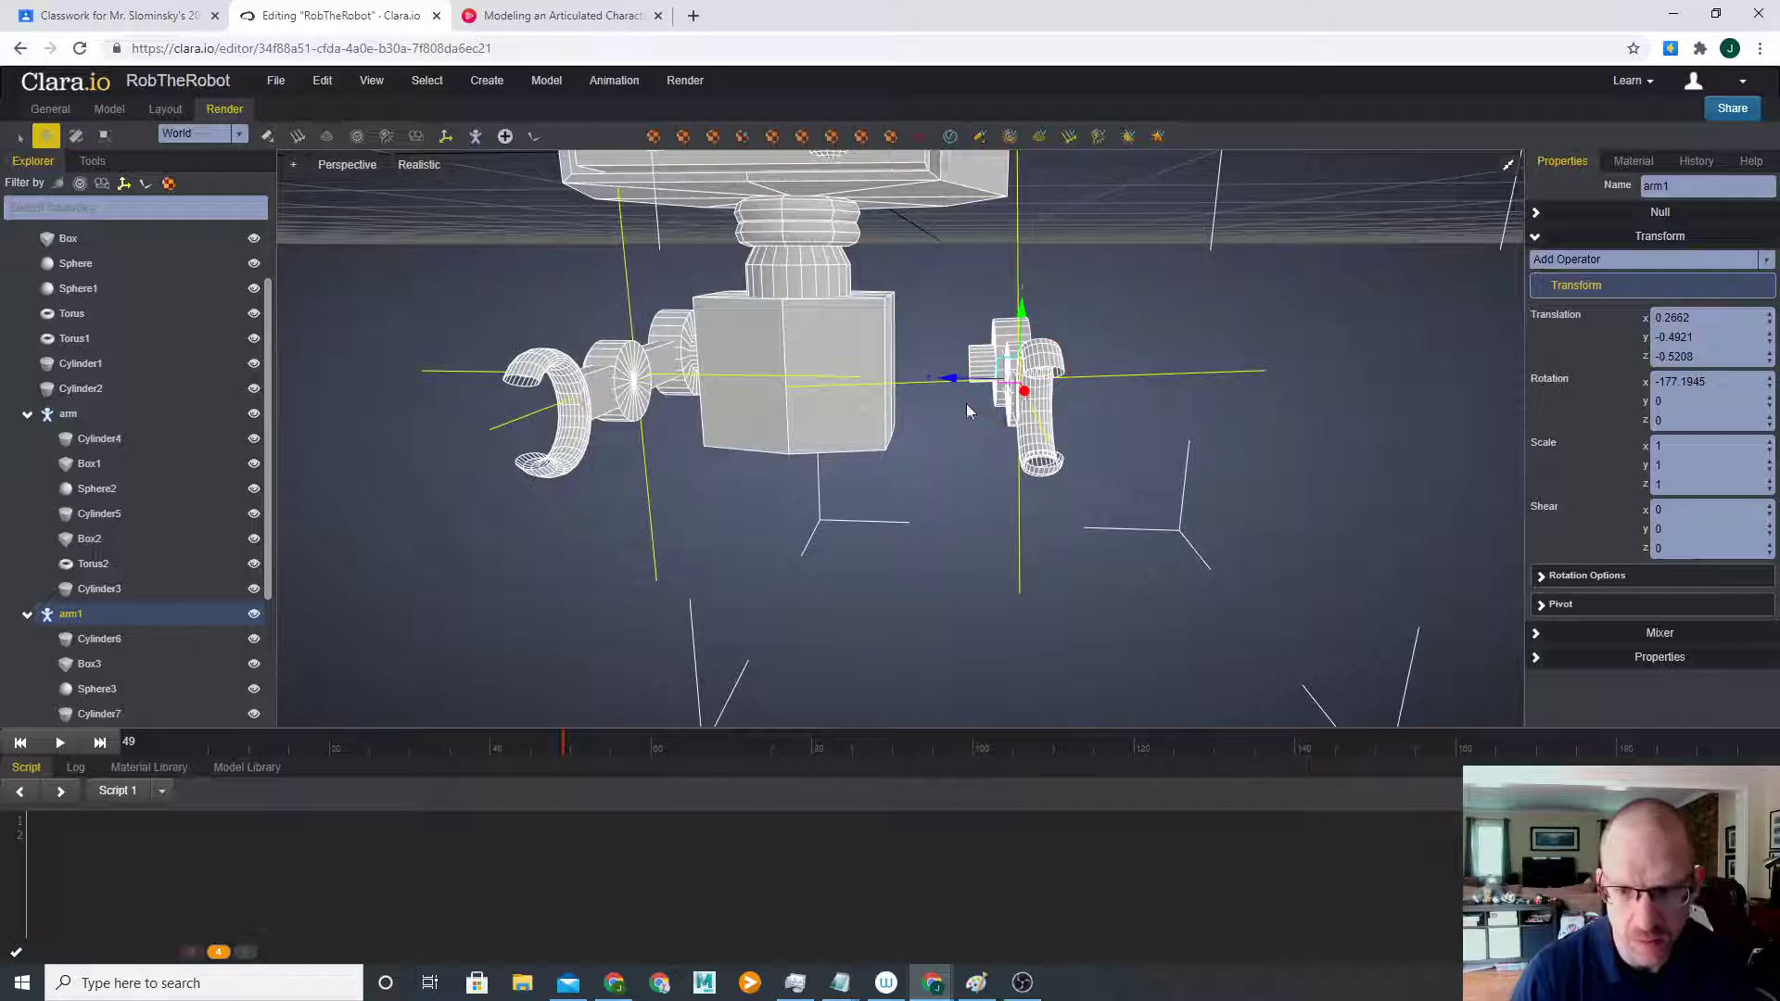
# - Move the copied arm along Z to about -0.30 so its shoulder connector meets the torso's side
pyautogui.moveTo(961, 381); pyautogui.dragTo(866, 381)
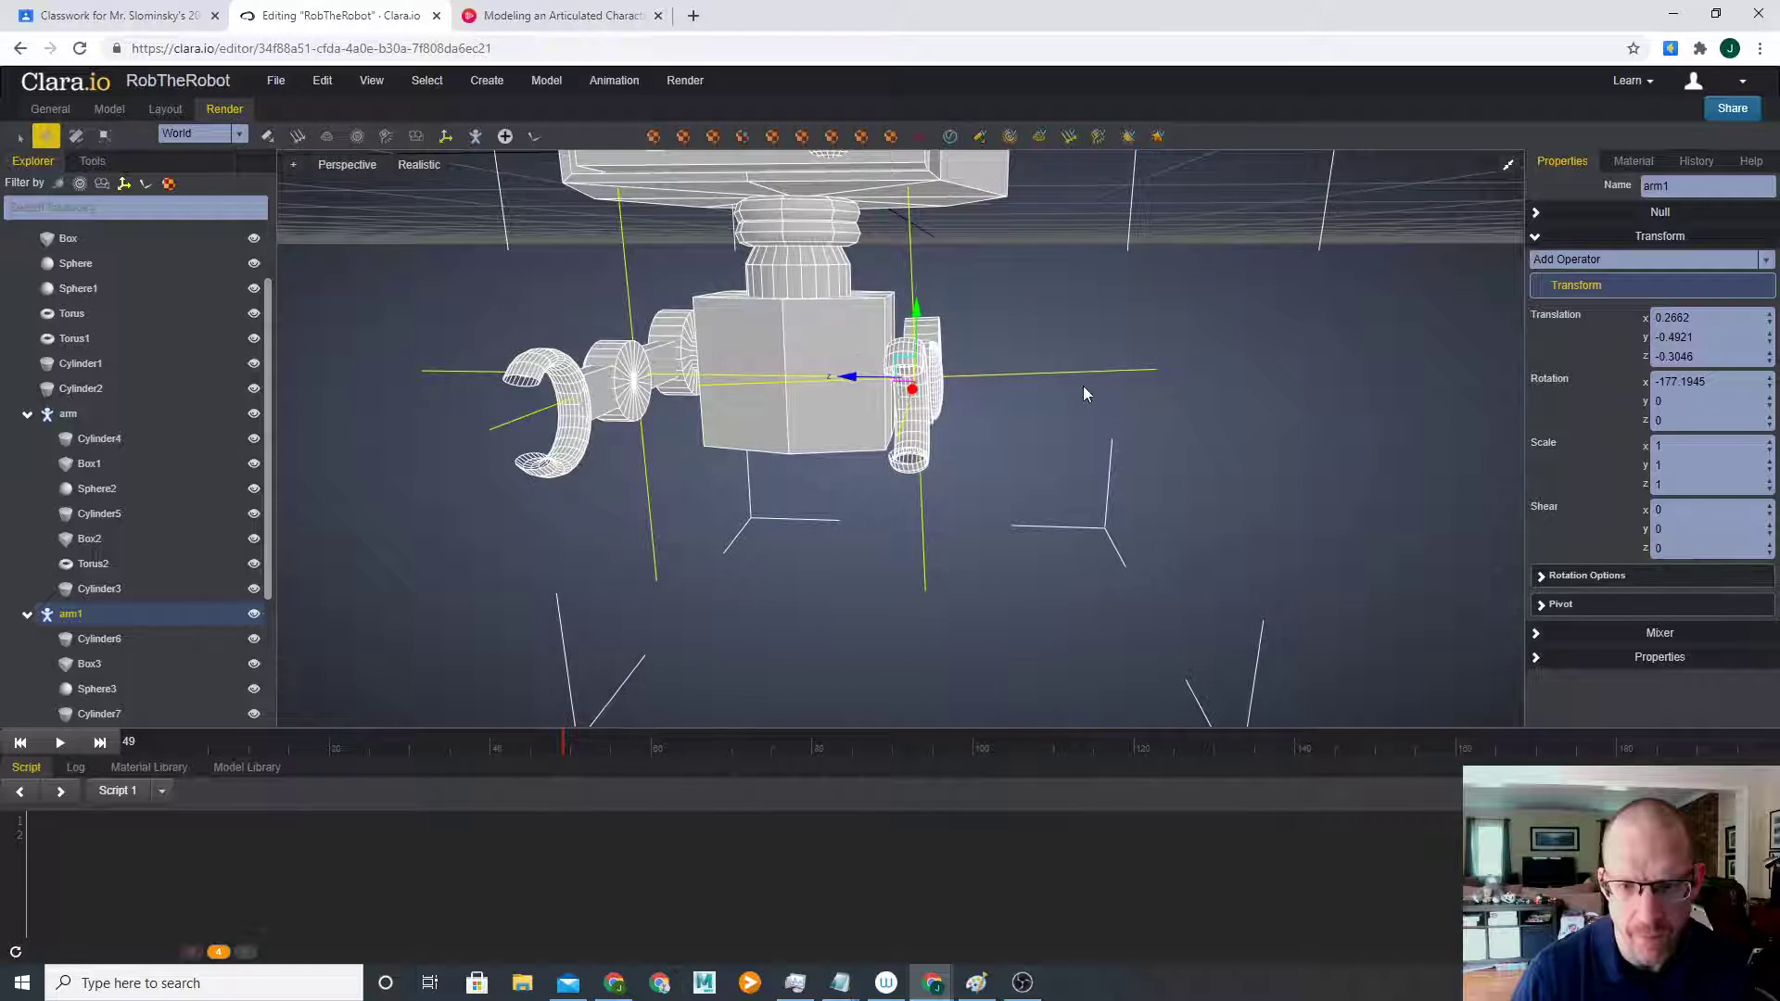
pyautogui.click(1010, 487)
pyautogui.moveTo(1009, 487); pyautogui.dragTo(954, 564, button='middle')
pyautogui.scroll(5, 827, 565)
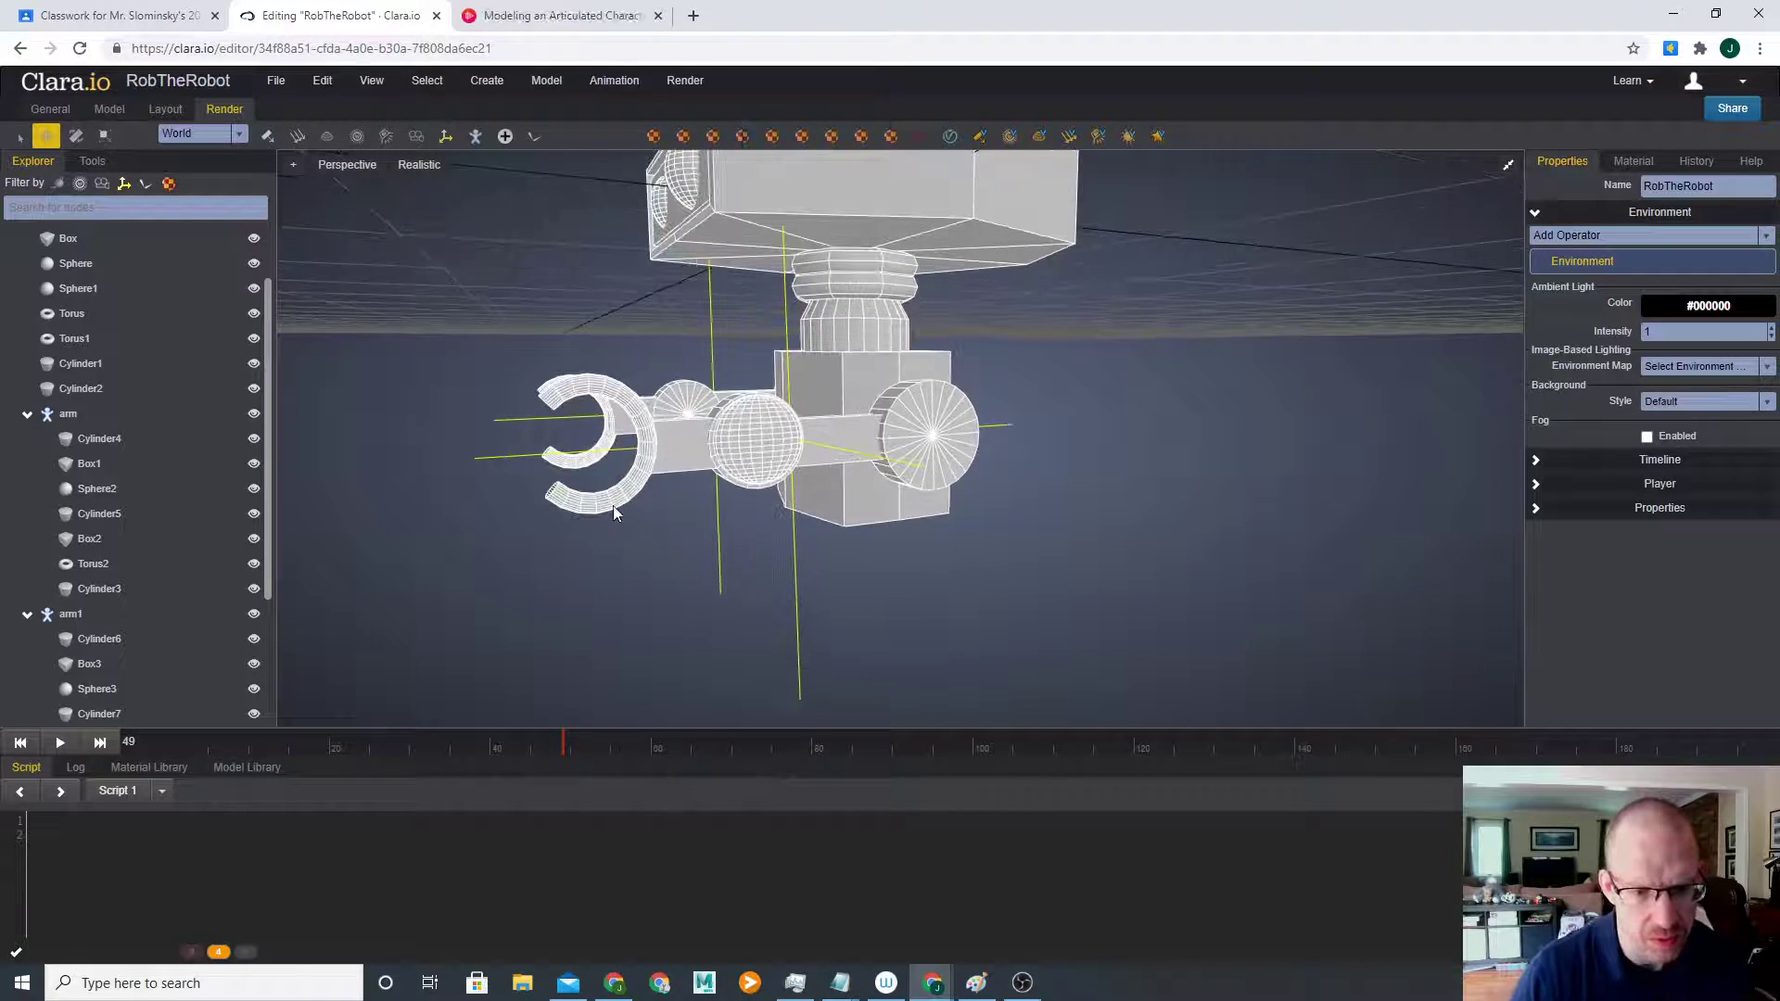
# - Group the copied arm's forearm parts (Sphere3, Cylinder7, Box4 and Torus3) into a Model group within arm1
pyautogui.click(69, 614)
pyautogui.scroll(-3, 147, 569)
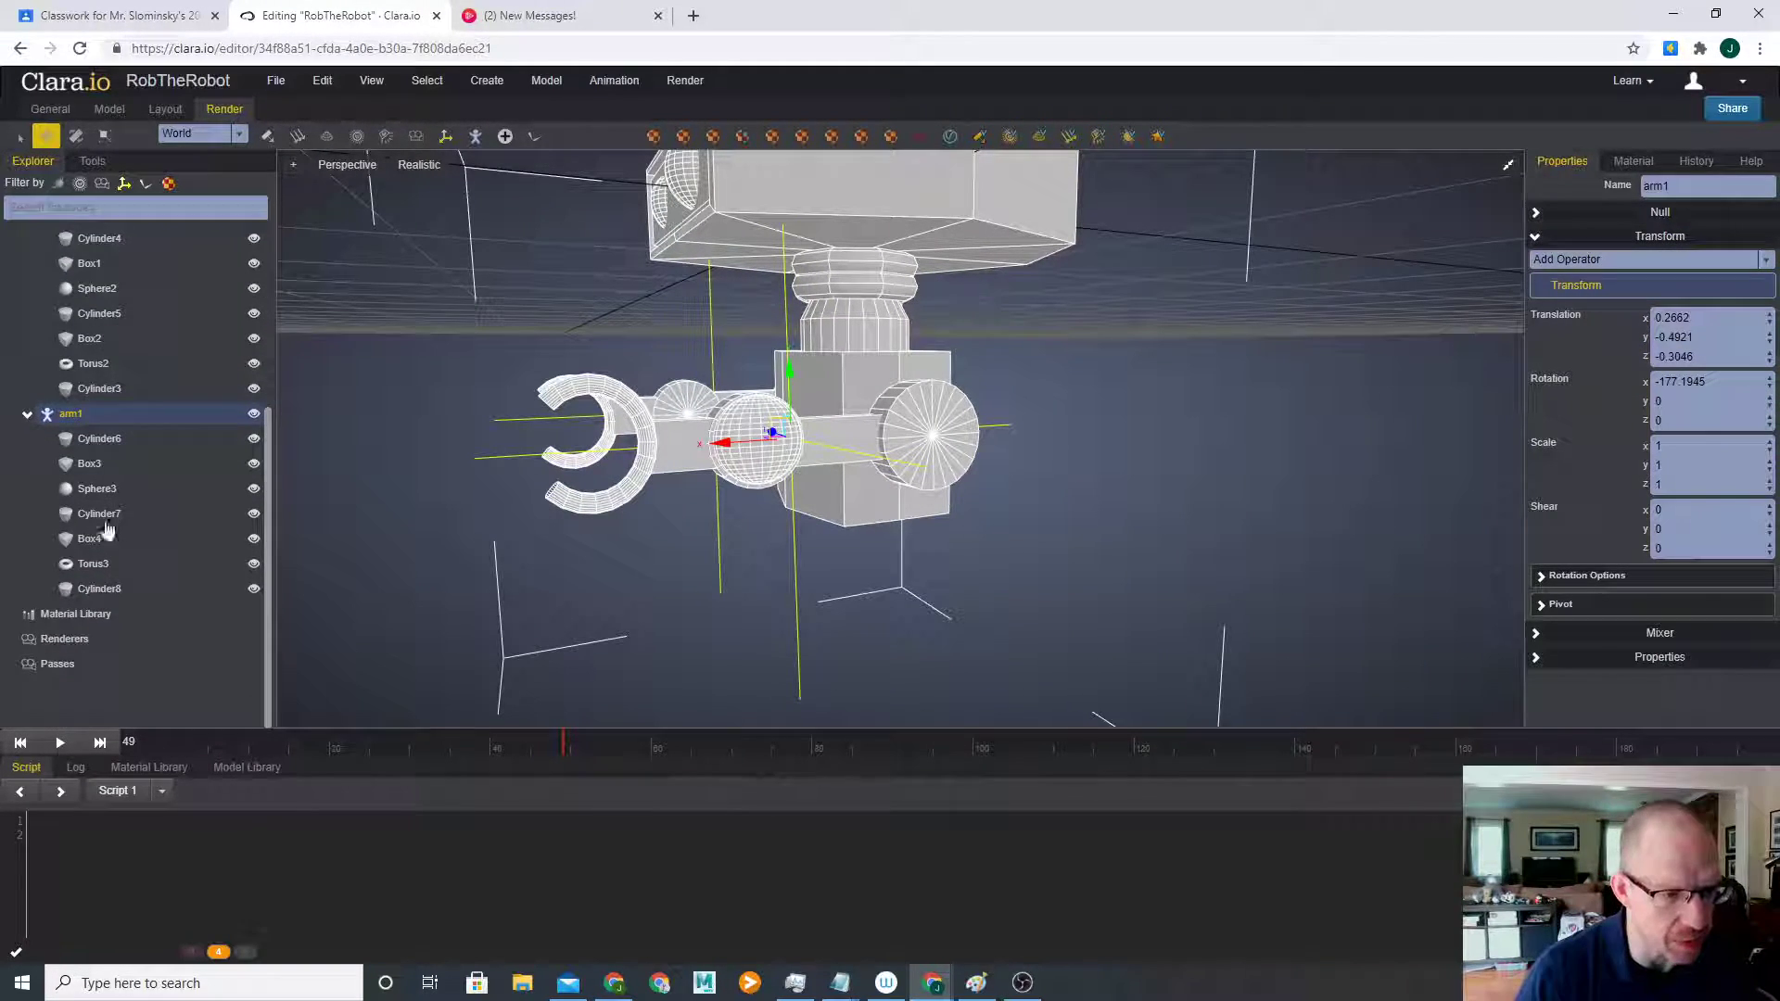
pyautogui.click(99, 588)
pyautogui.moveTo(282, 527); pyautogui.dragTo(272, 544, button='middle')
pyautogui.click(97, 439)
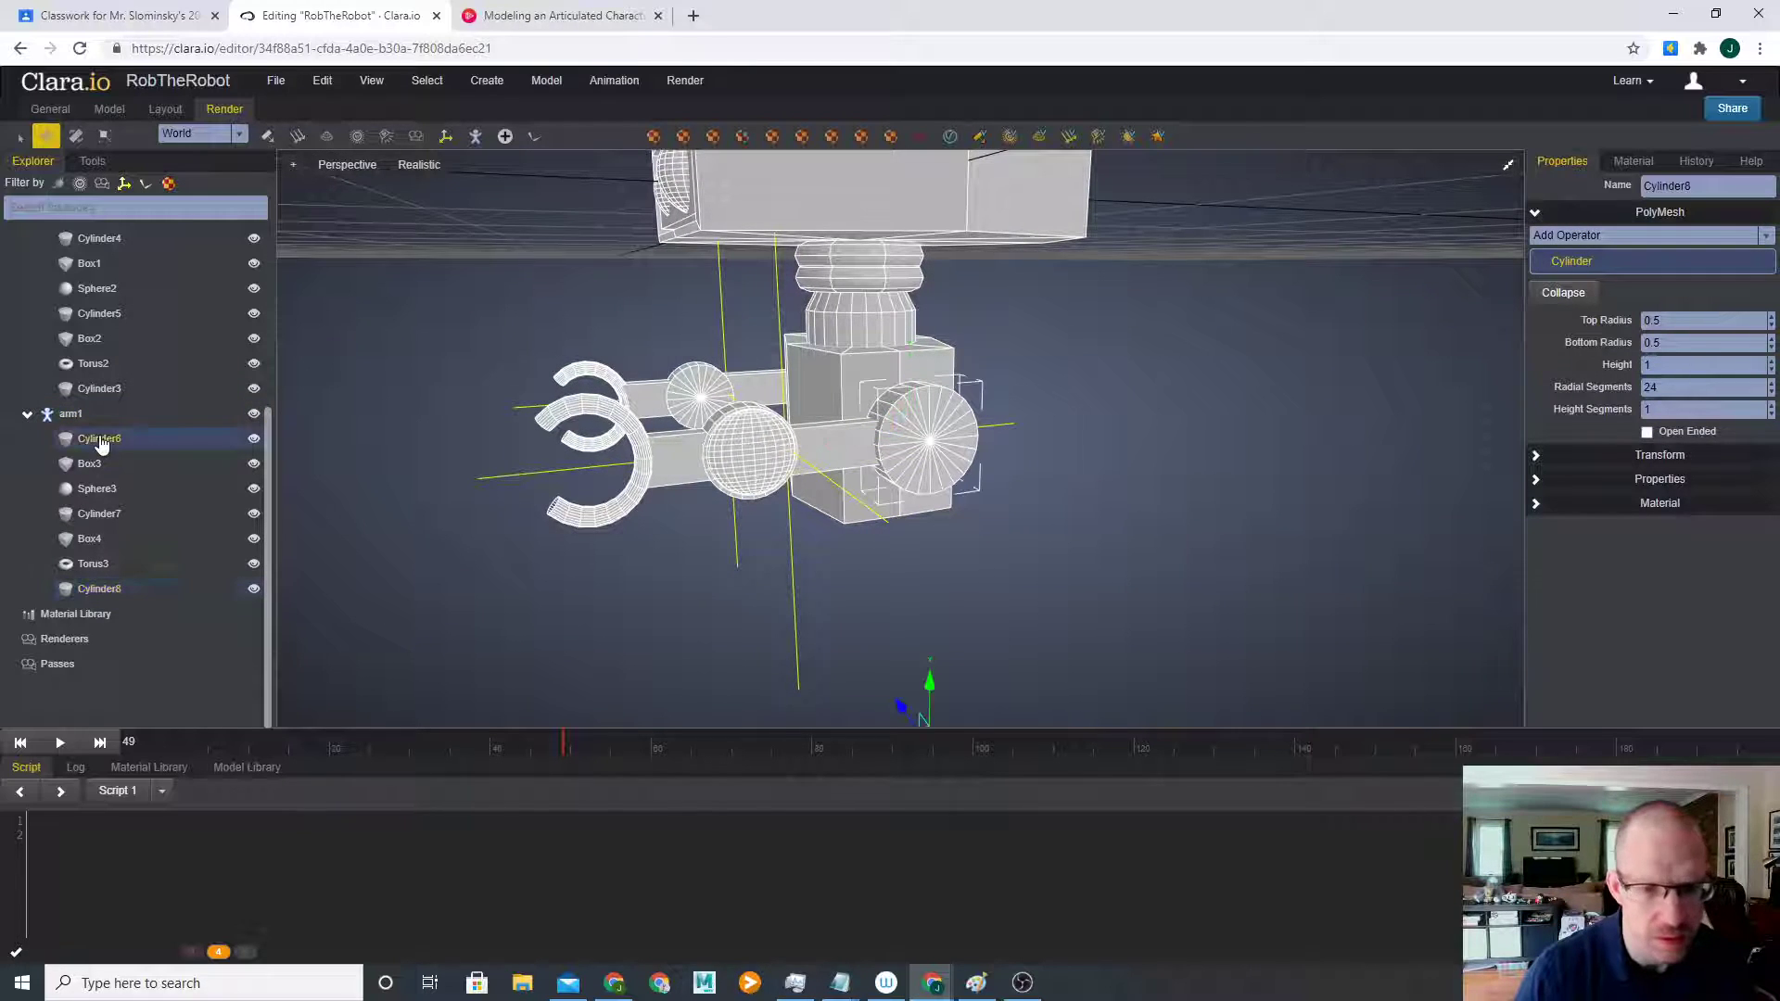
pyautogui.click(109, 569)
pyautogui.click(96, 514)
pyautogui.click(94, 540)
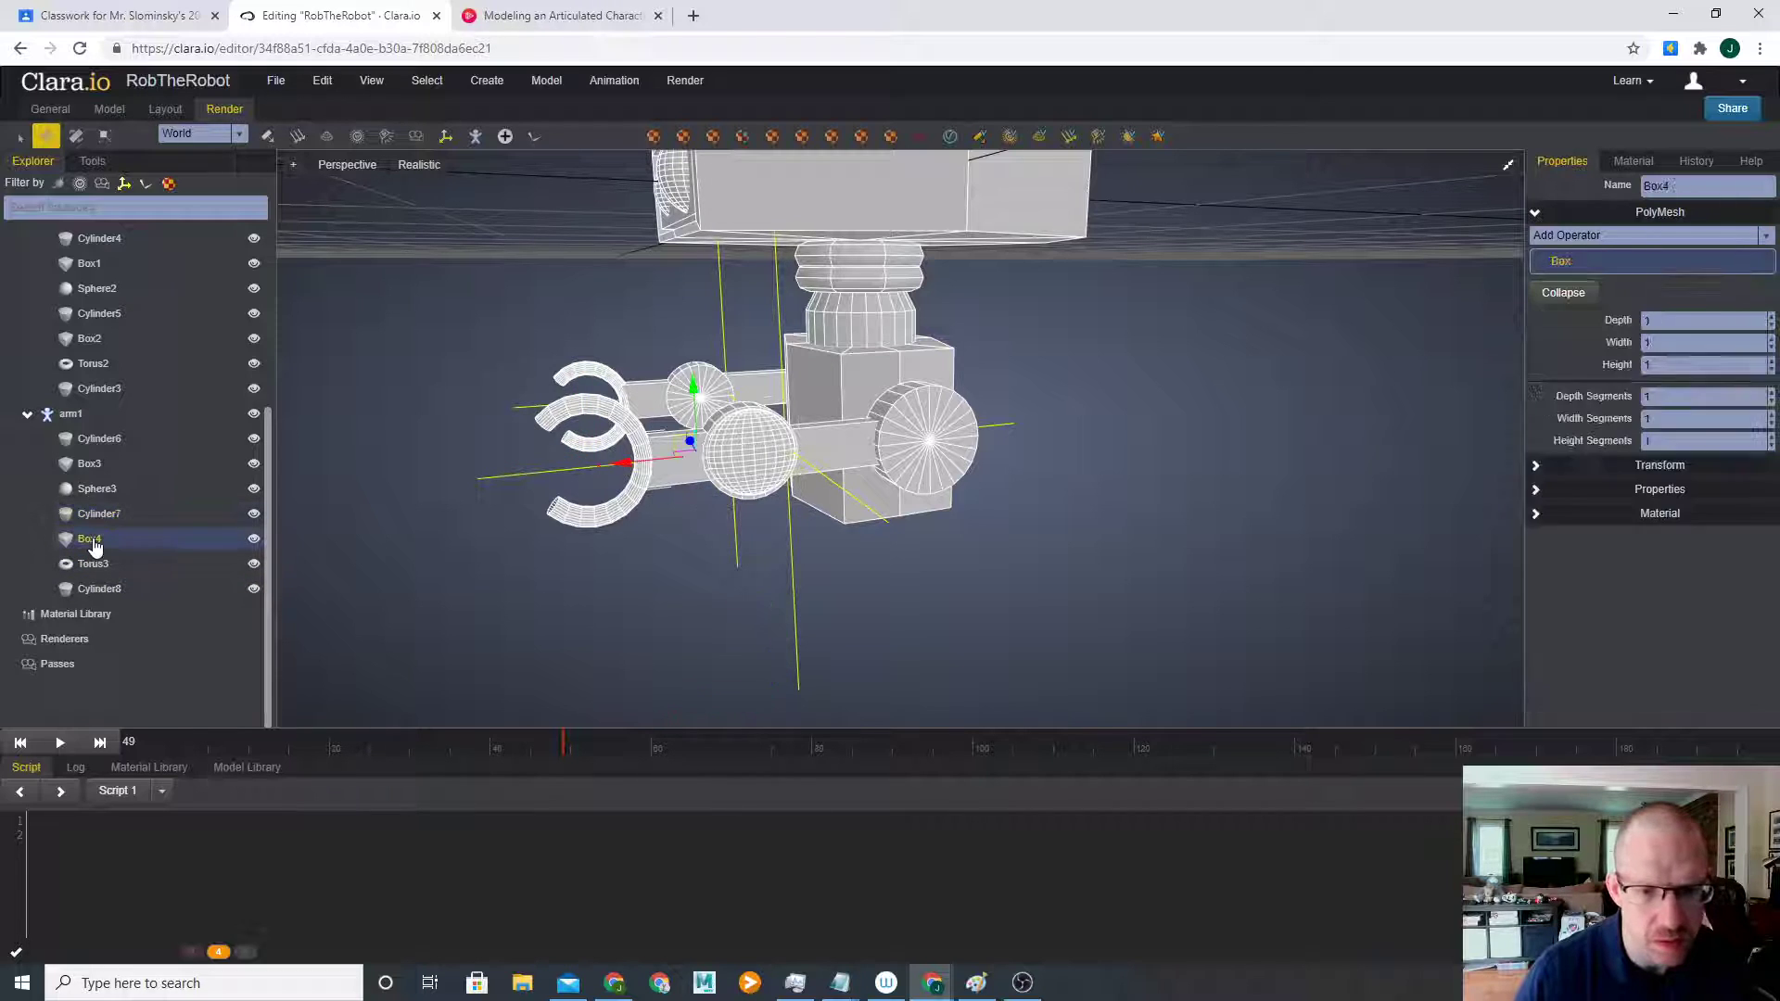
pyautogui.keyDown('ctrl'); pyautogui.click(102, 569); pyautogui.keyUp('ctrl')
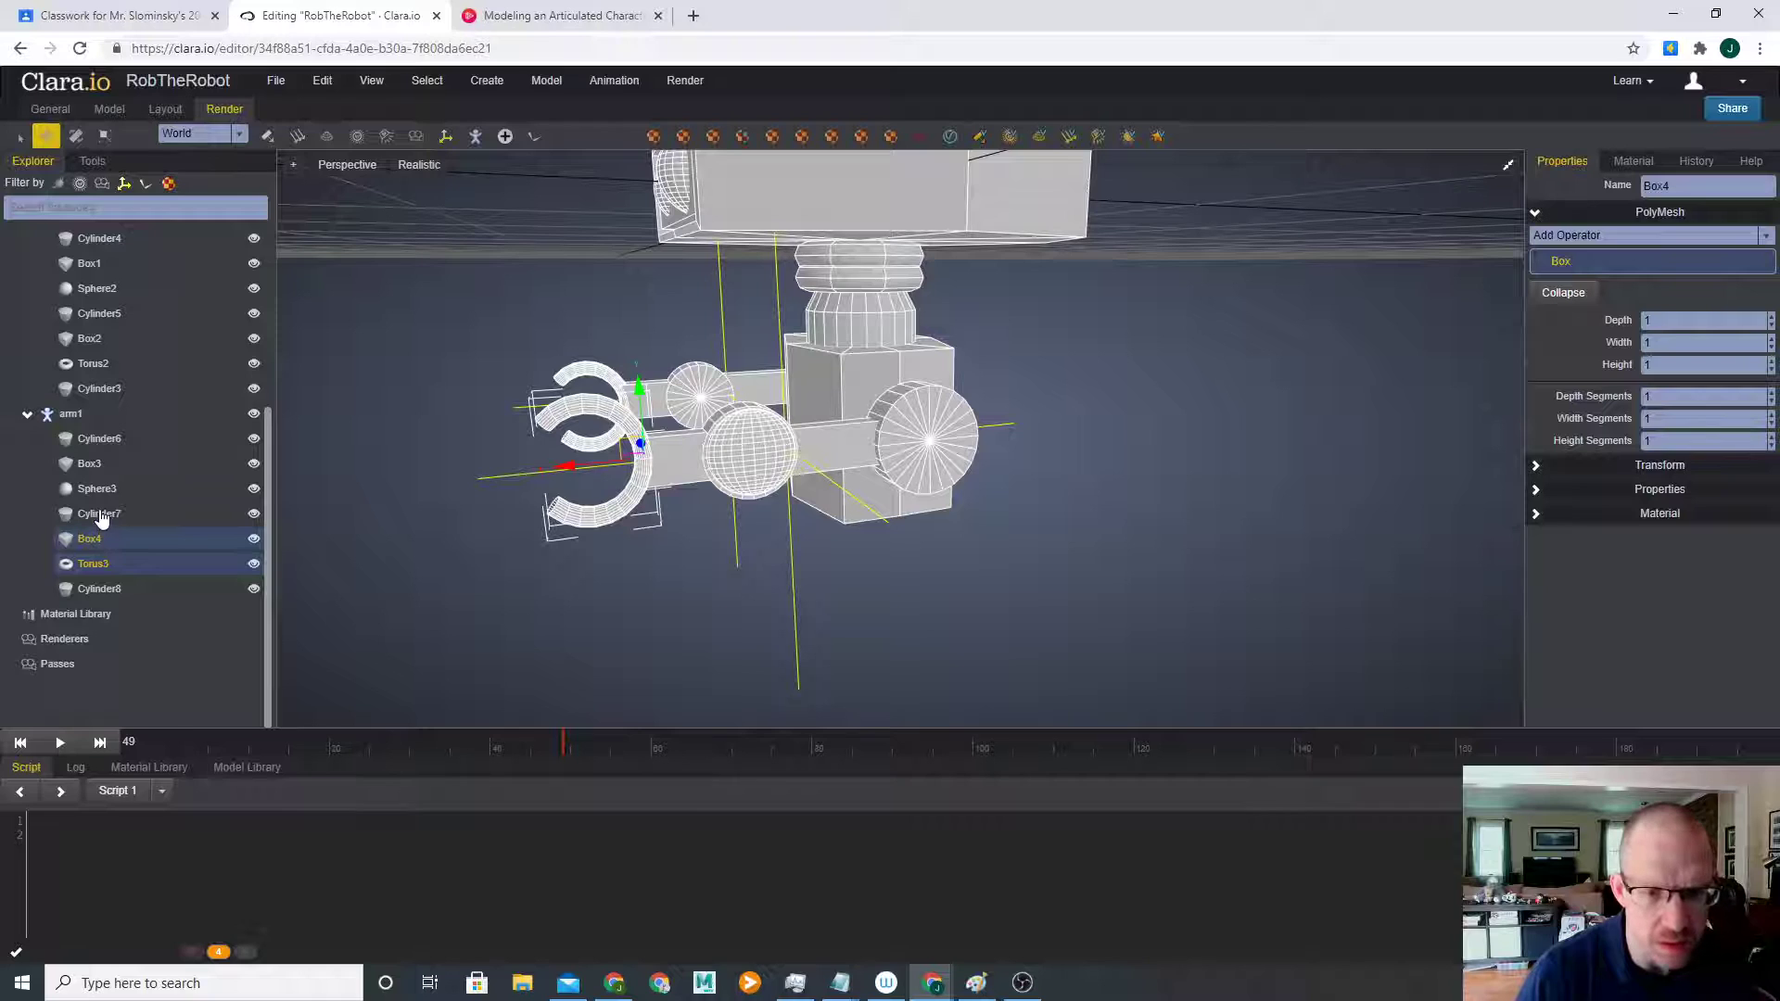
pyautogui.keyDown('ctrl'); pyautogui.click(102, 516); pyautogui.keyUp('ctrl')
pyautogui.keyDown('ctrl'); pyautogui.click(103, 497); pyautogui.keyUp('ctrl')
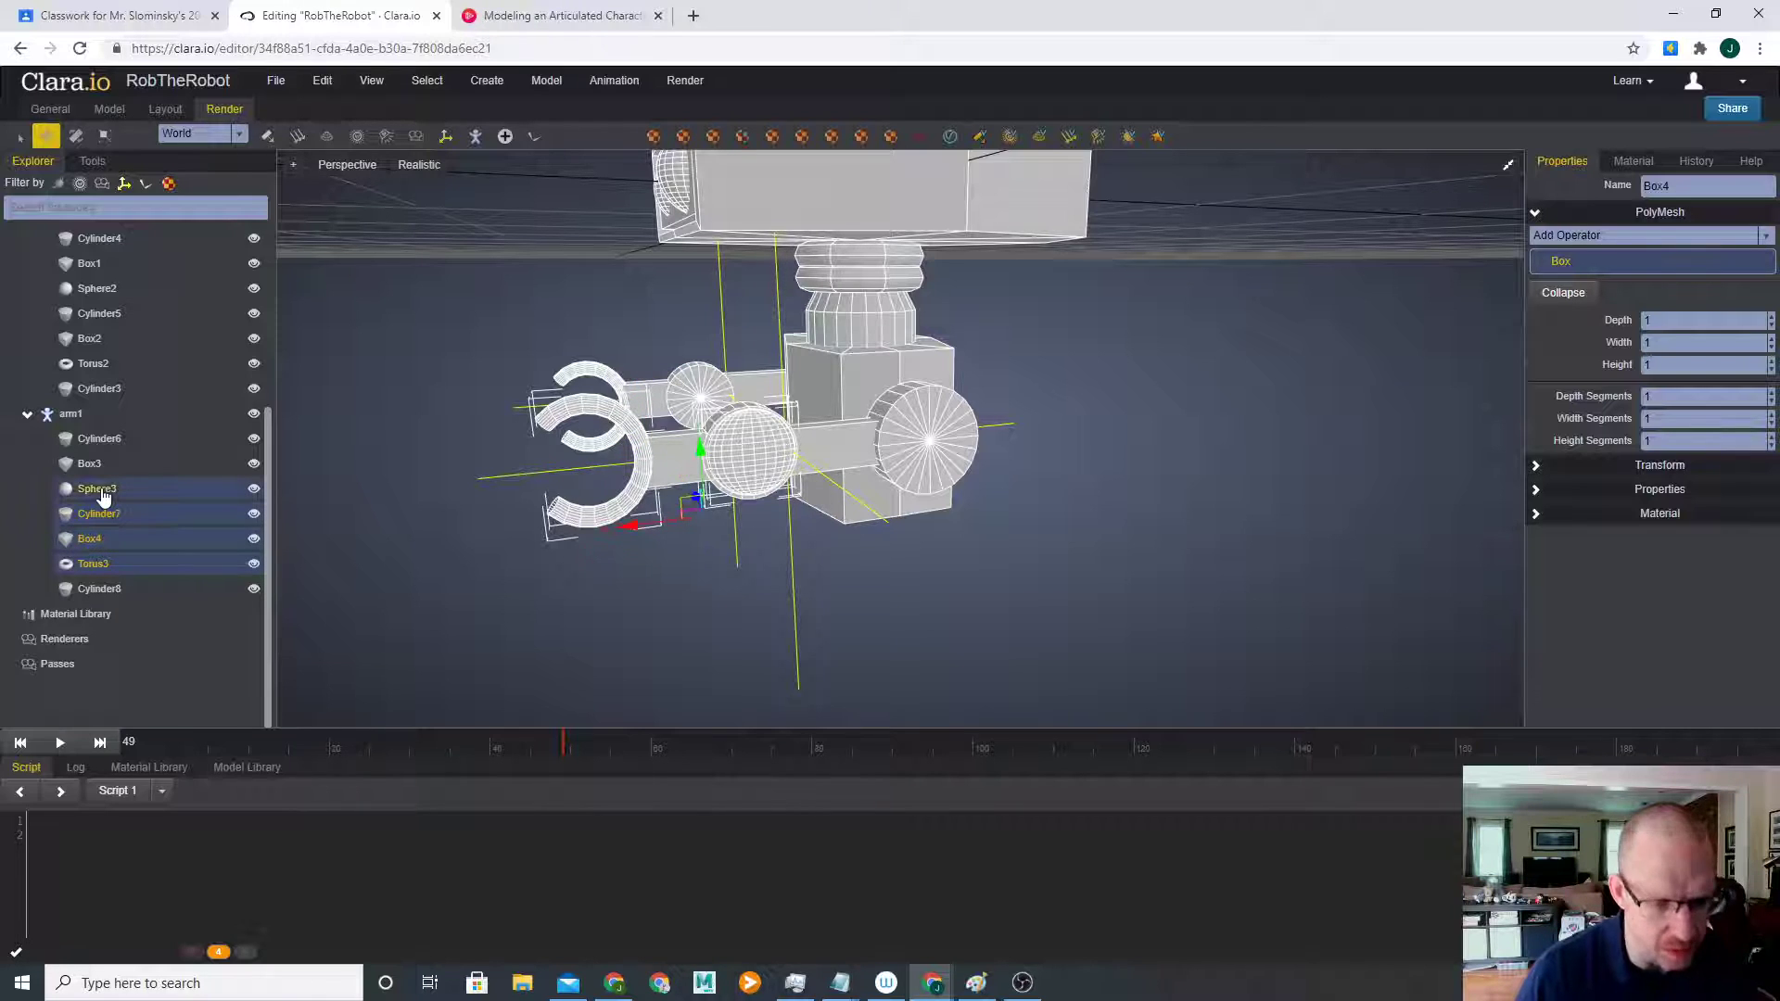
pyautogui.rightClick(696, 454)
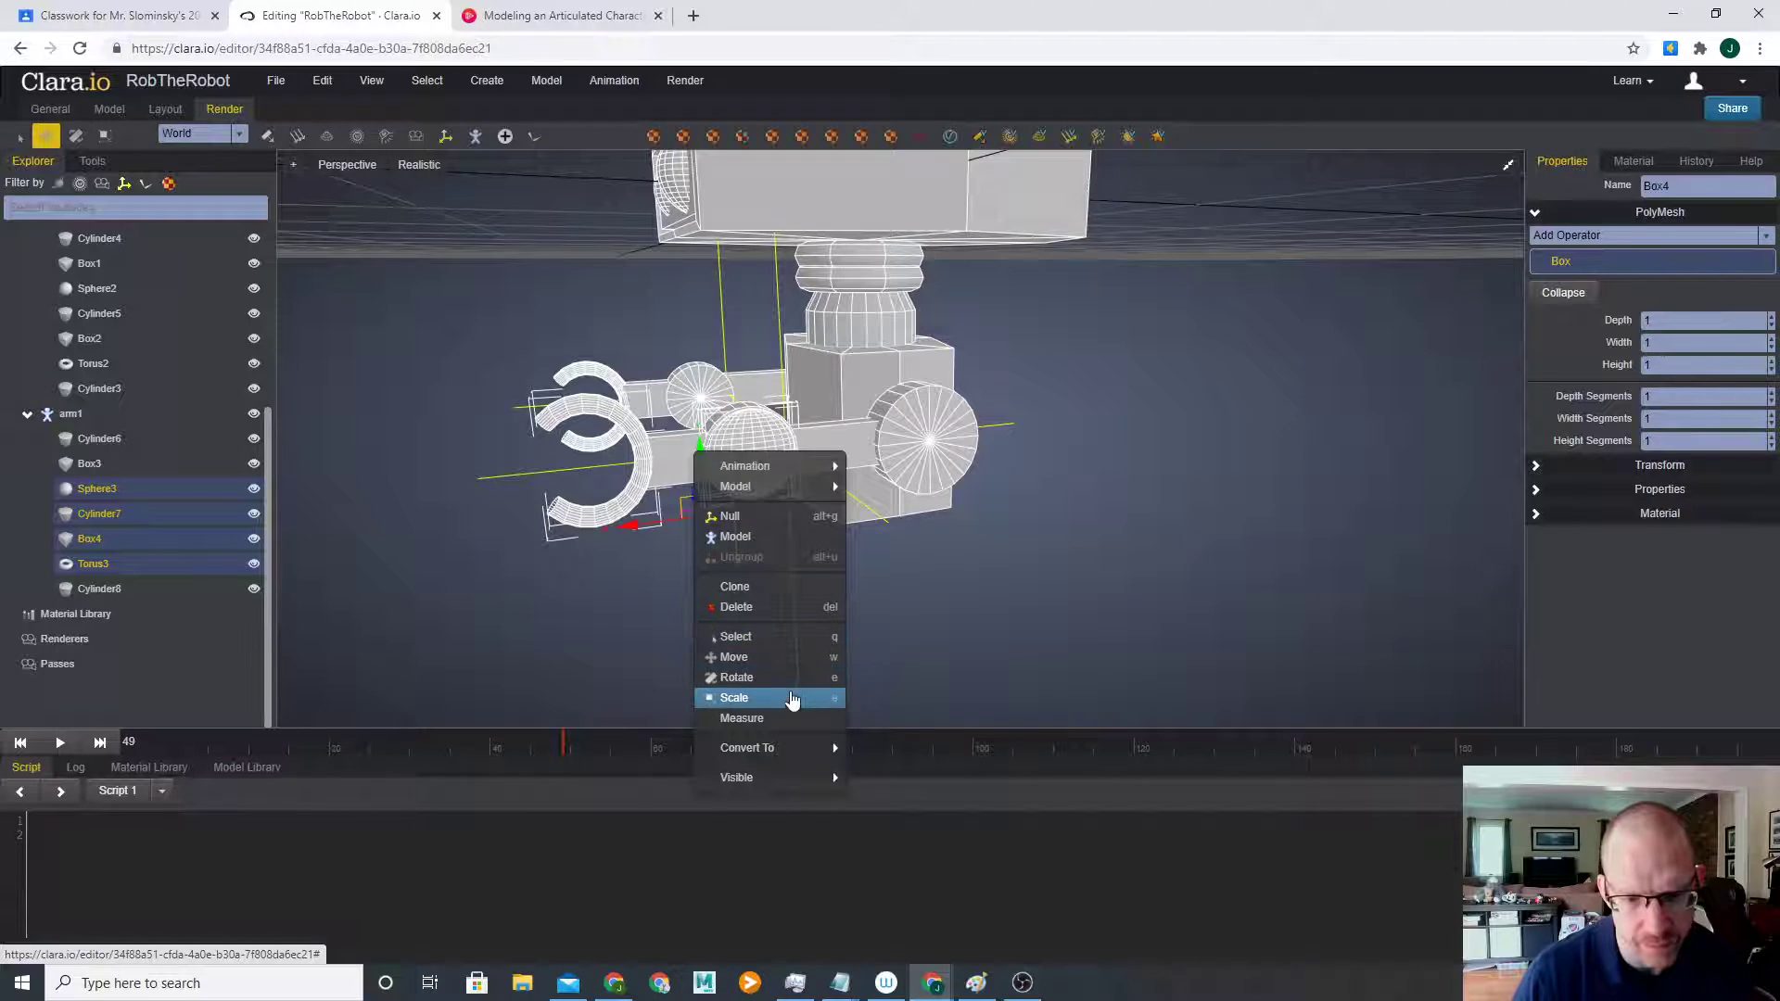
pyautogui.click(322, 80)
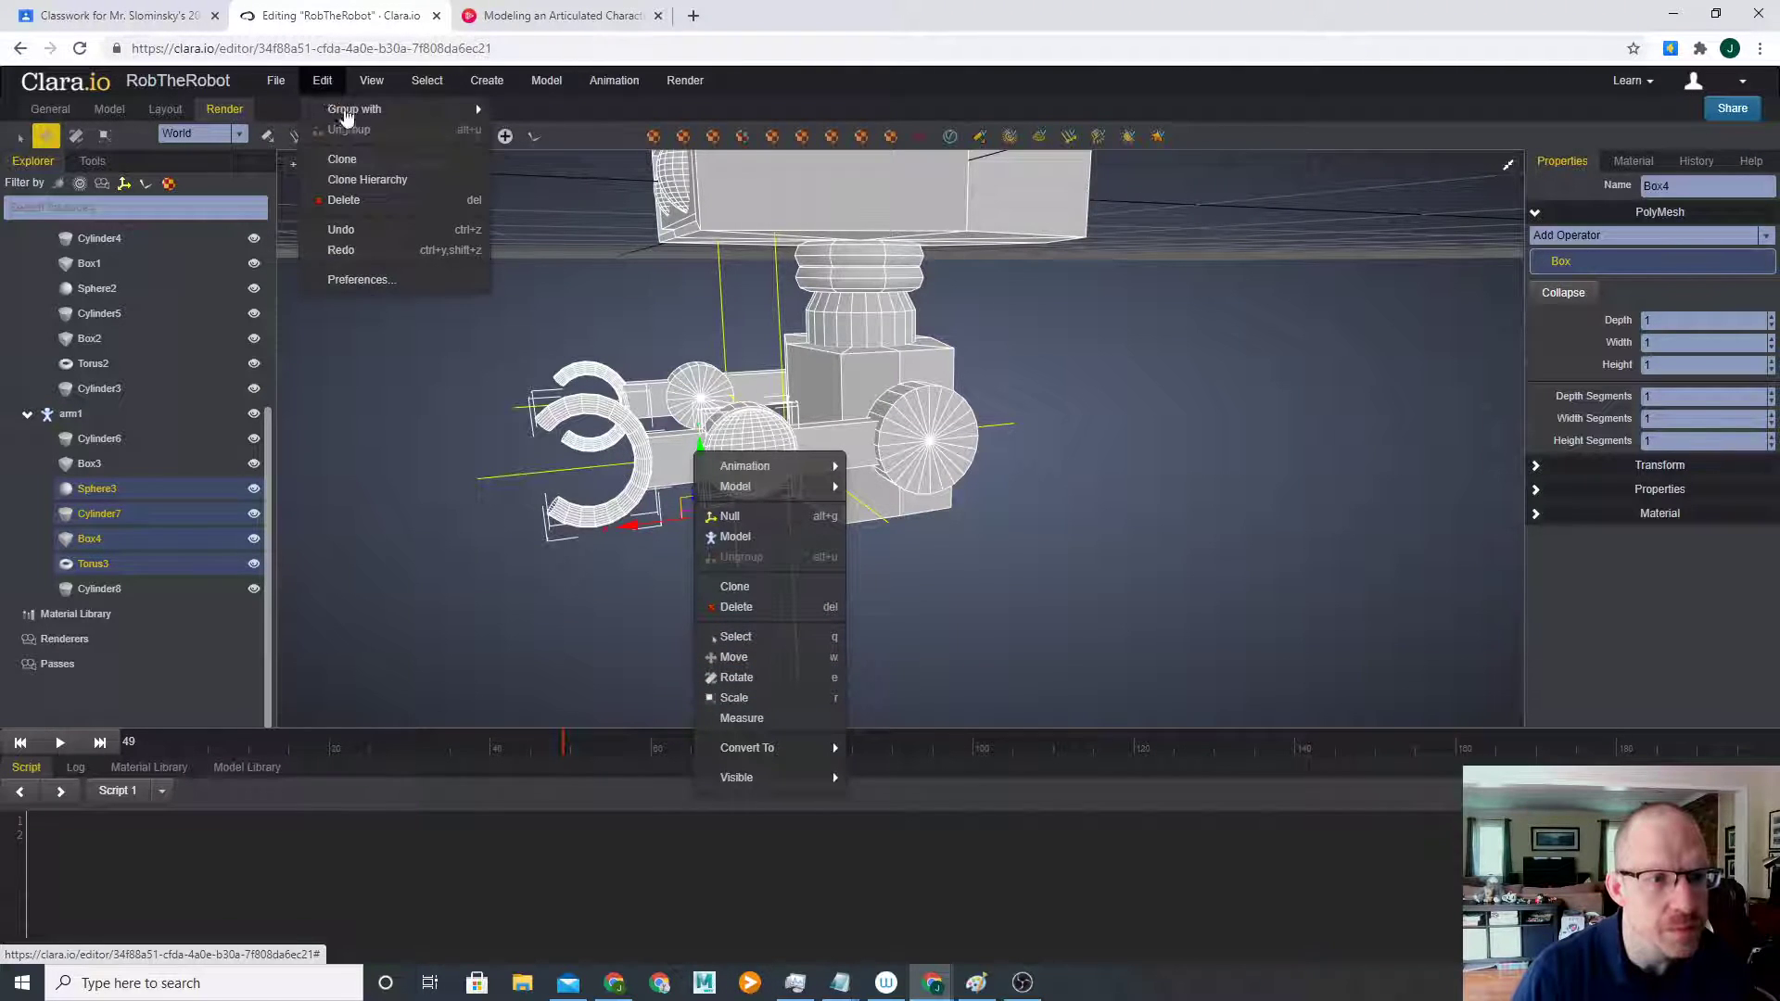
pyautogui.moveTo(476, 123)
pyautogui.click(534, 128)
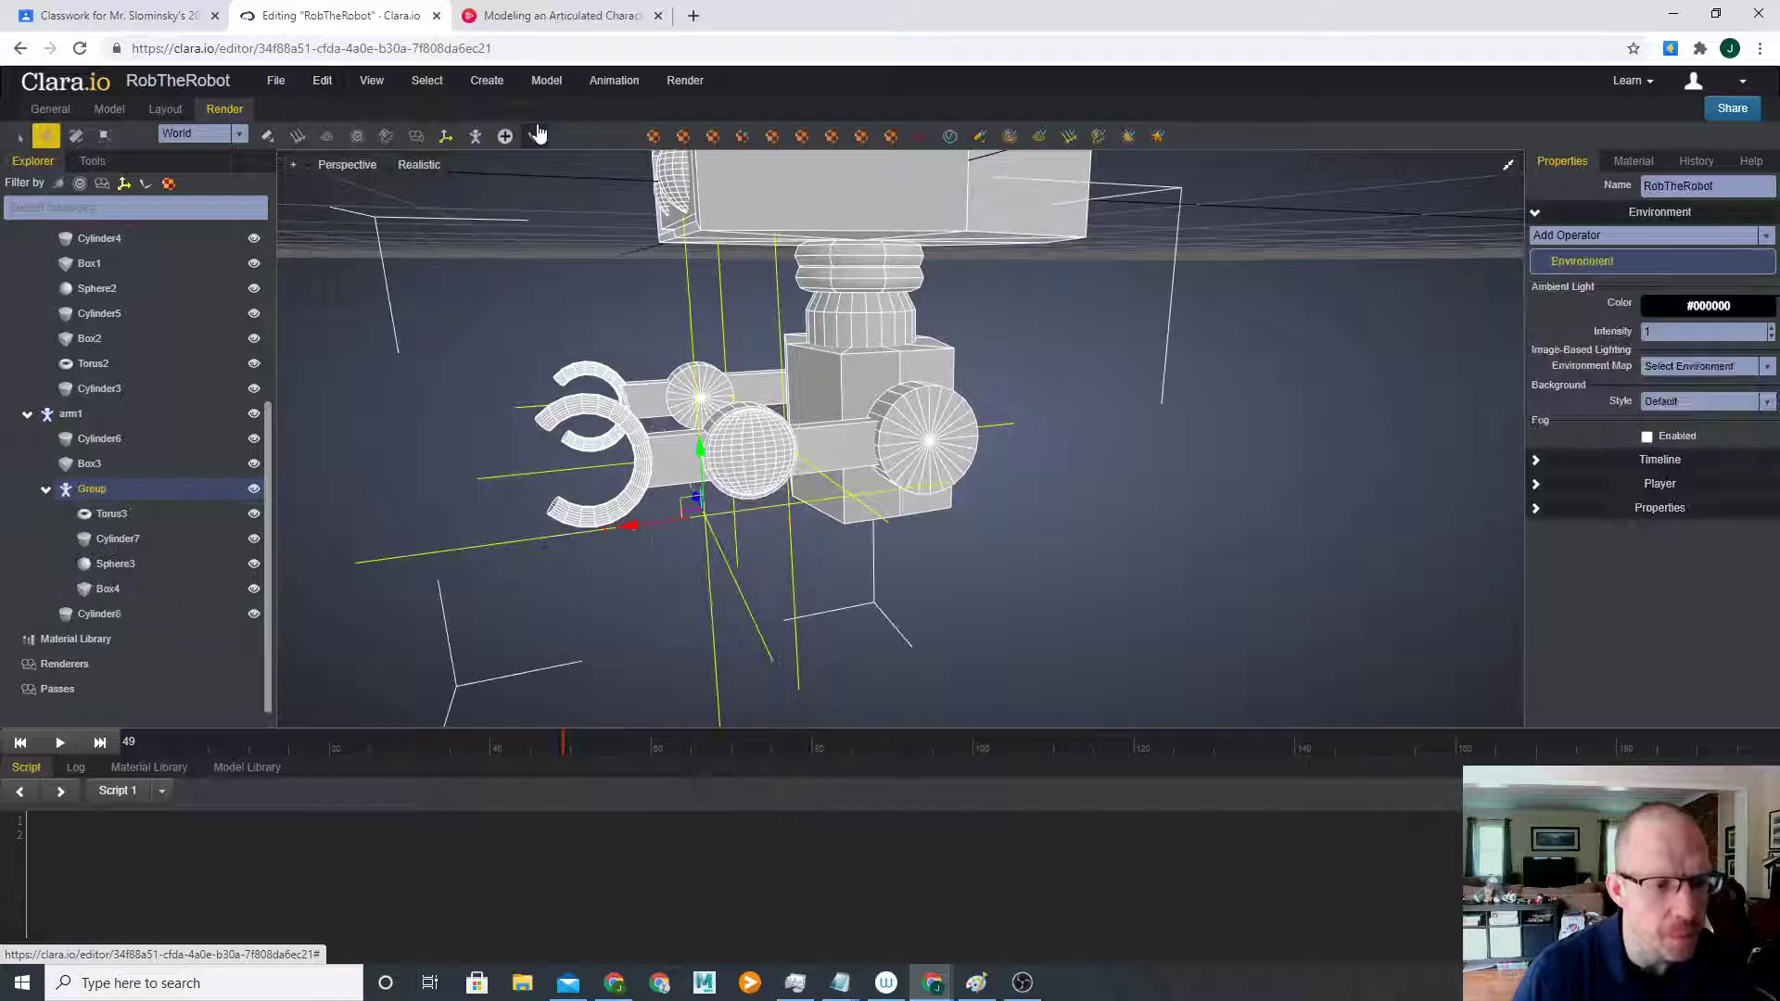
# - Try to bend the copied arm's forearm group upward by rotating it to about -32 degrees in Z, and undo the rotation
pyautogui.moveTo(677, 542)
pyautogui.mouseDown(button='middle')
pyautogui.moveTo(732, 584)
pyautogui.moveTo(696, 561)
pyautogui.moveTo(694, 531)
pyautogui.moveTo(694, 554)
pyautogui.mouseUp(button='middle')
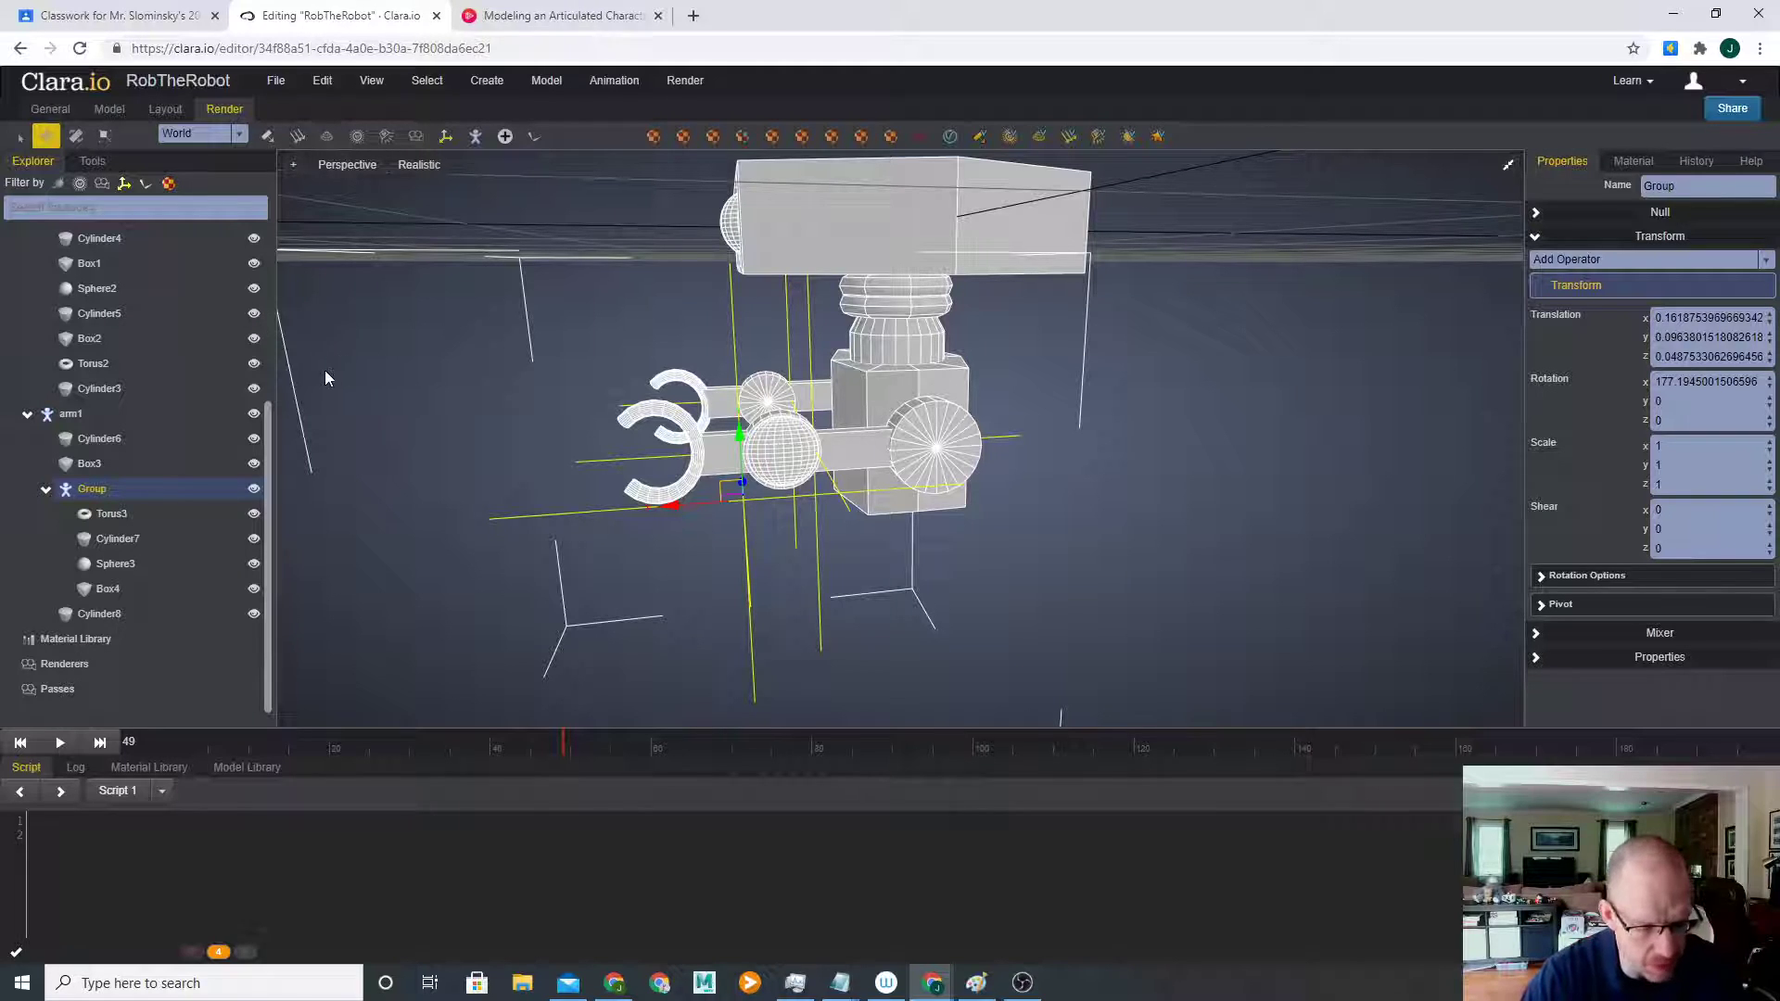
pyautogui.press('e')
pyautogui.moveTo(725, 471); pyautogui.dragTo(837, 447)
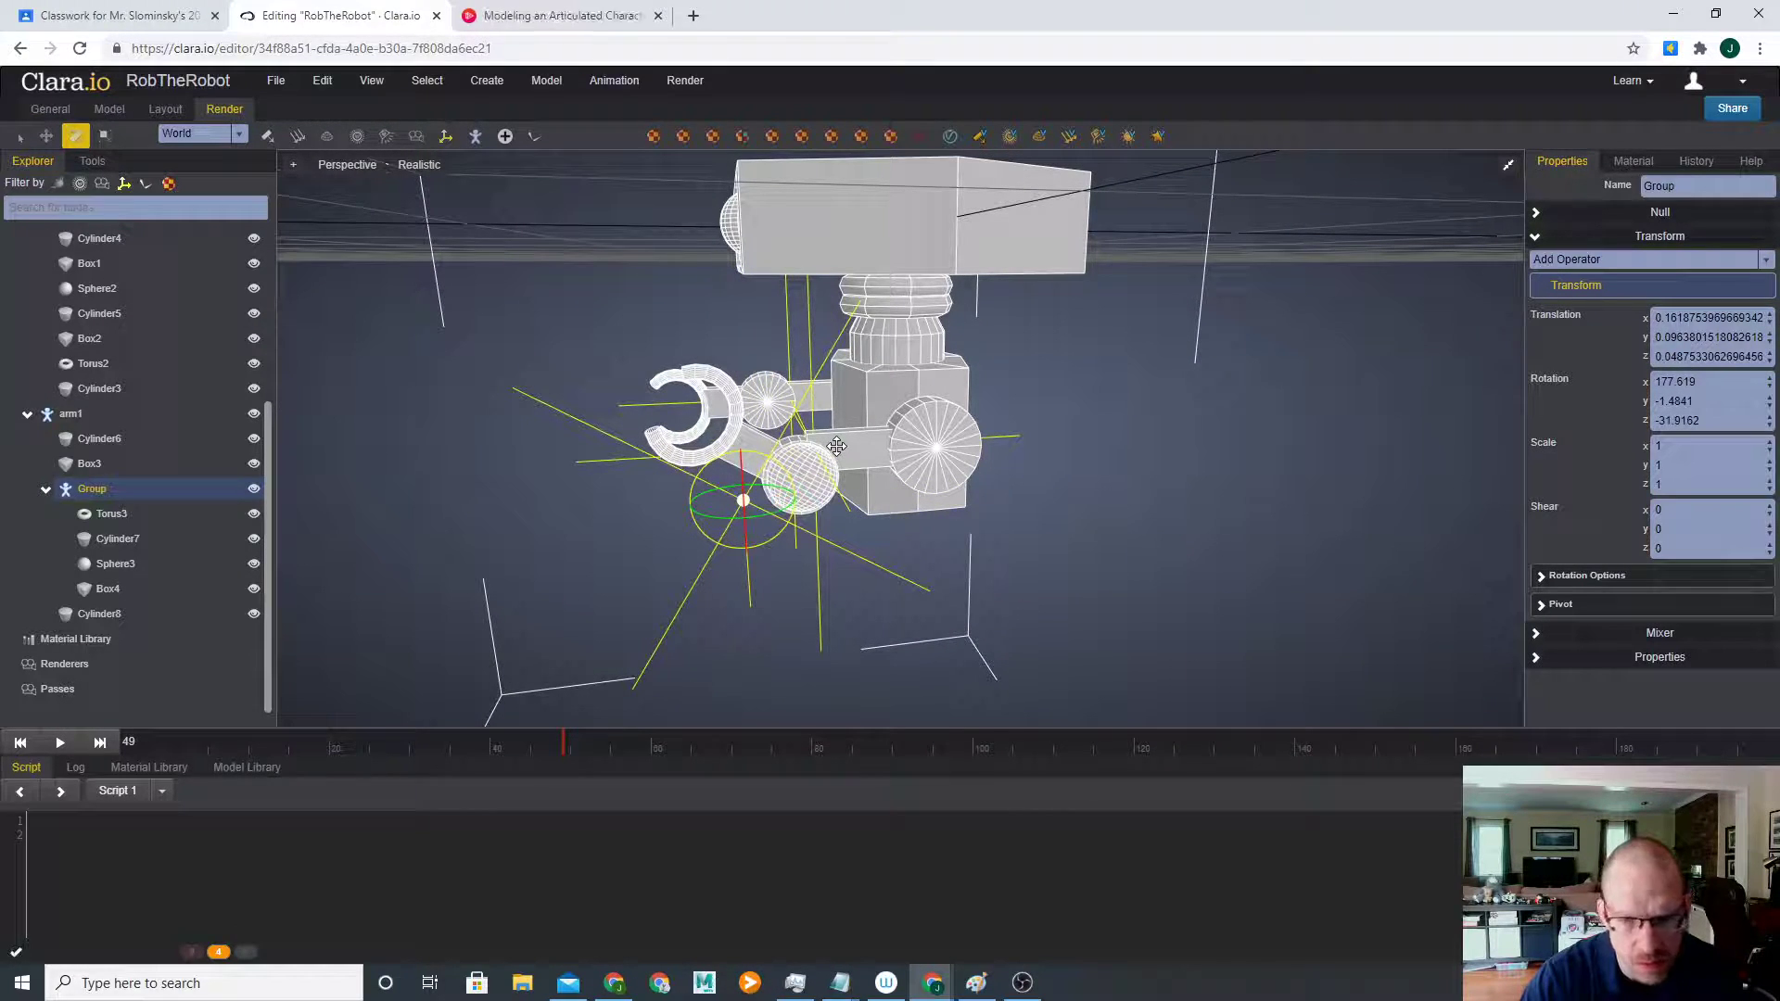
pyautogui.hotkey('ctrl', 'z')
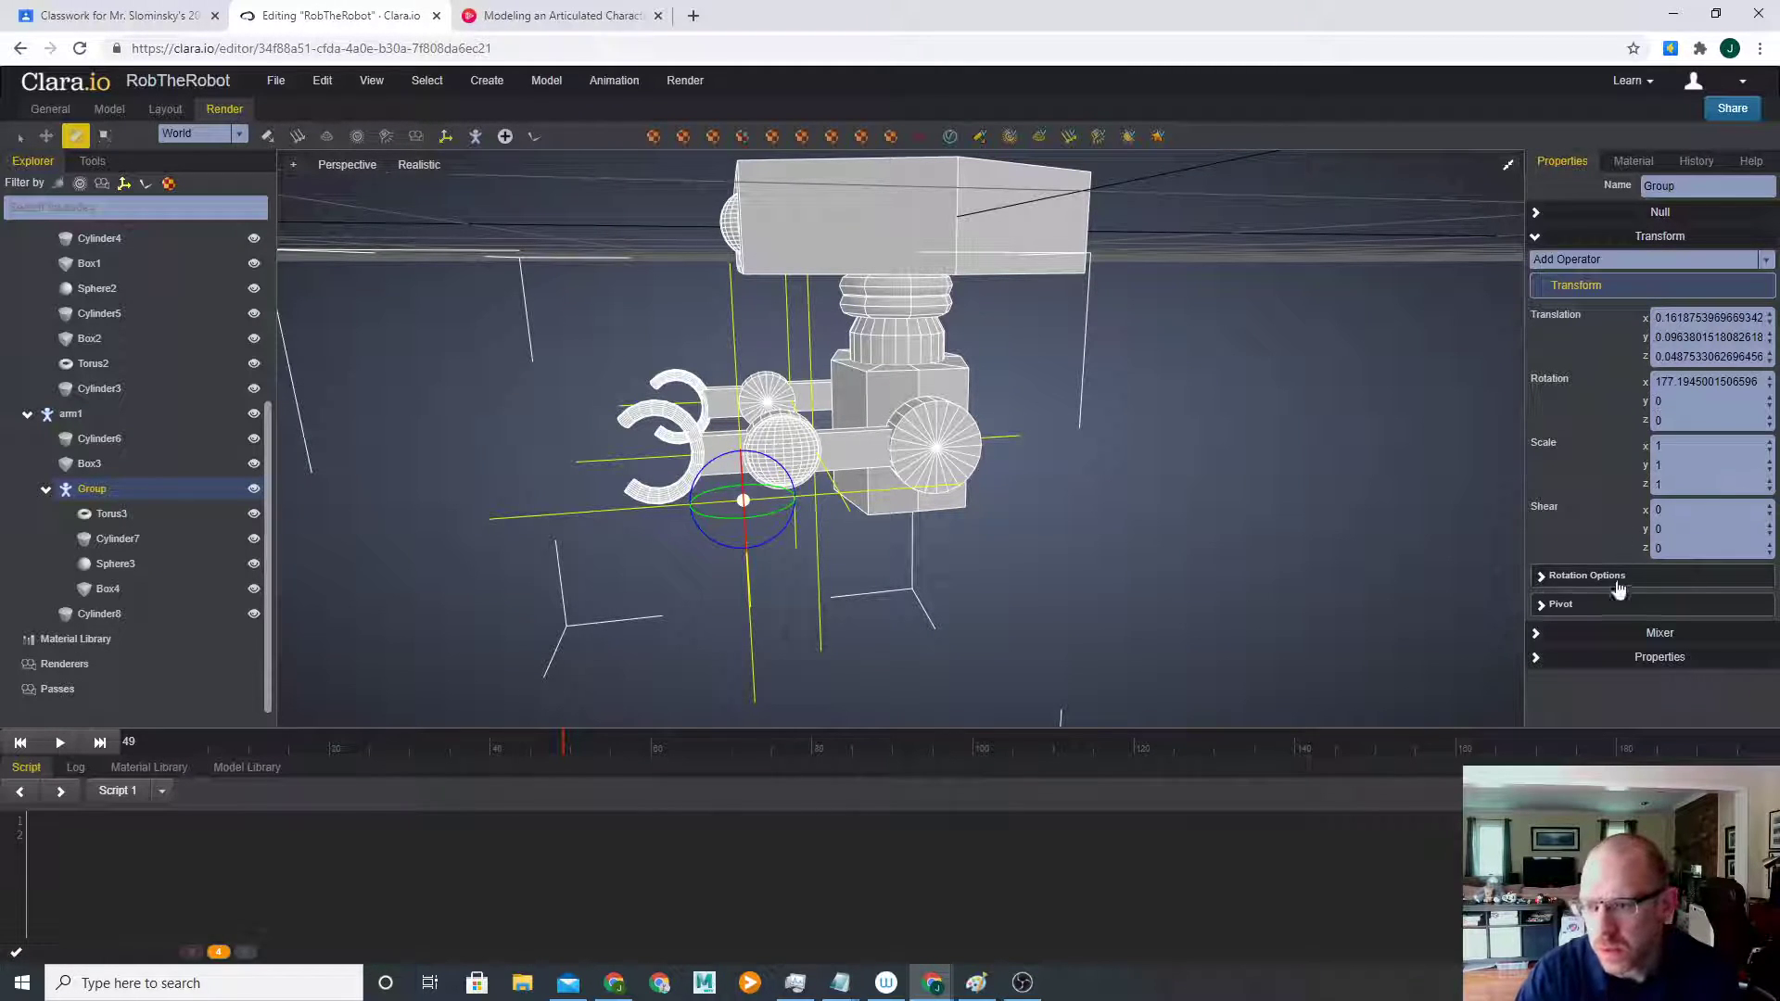
# - Try to center the forearm group's pivots
pyautogui.click(1578, 603)
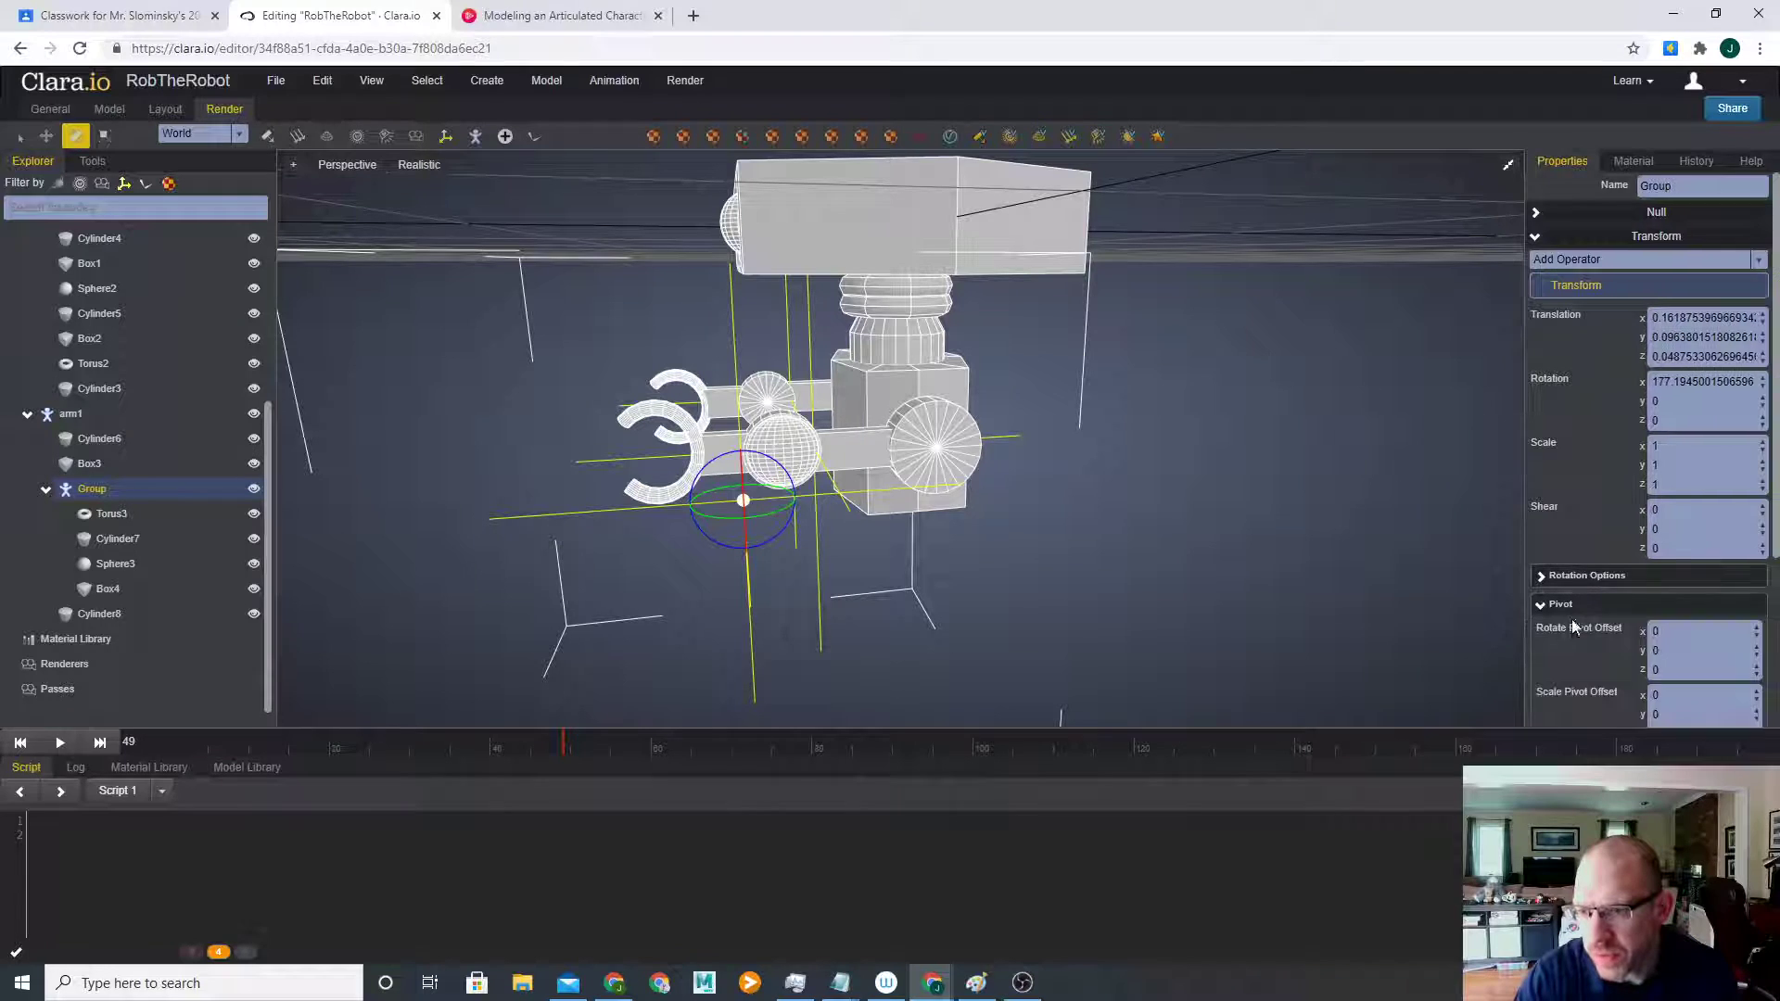
pyautogui.scroll(-3, 1572, 620)
pyautogui.click(1578, 661)
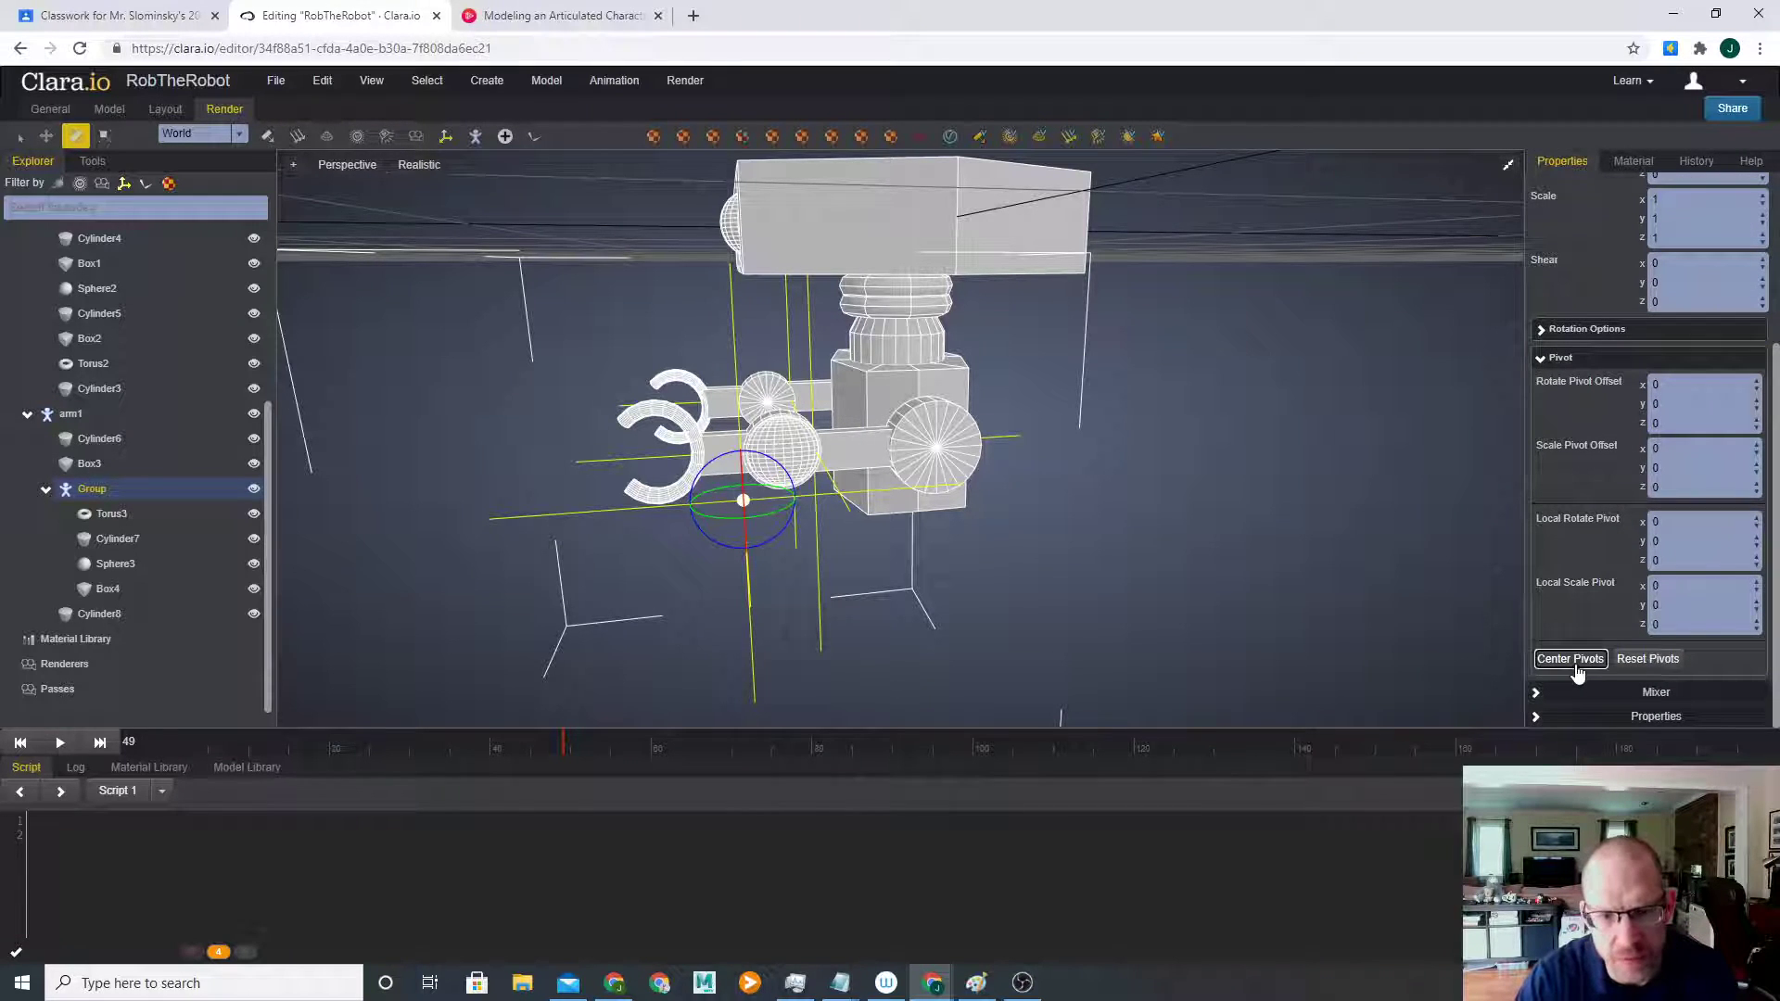
# - Rotate the forearm group upward to about -39 degrees in Z and shift it slightly up to line up with the elbow joint
pyautogui.moveTo(921, 603); pyautogui.dragTo(644, 535, button='middle')
pyautogui.moveTo(701, 503); pyautogui.dragTo(718, 372)
pyautogui.moveTo(874, 545); pyautogui.dragTo(742, 472, button='middle')
pyautogui.press('w')
pyautogui.moveTo(743, 472); pyautogui.dragTo(738, 456)
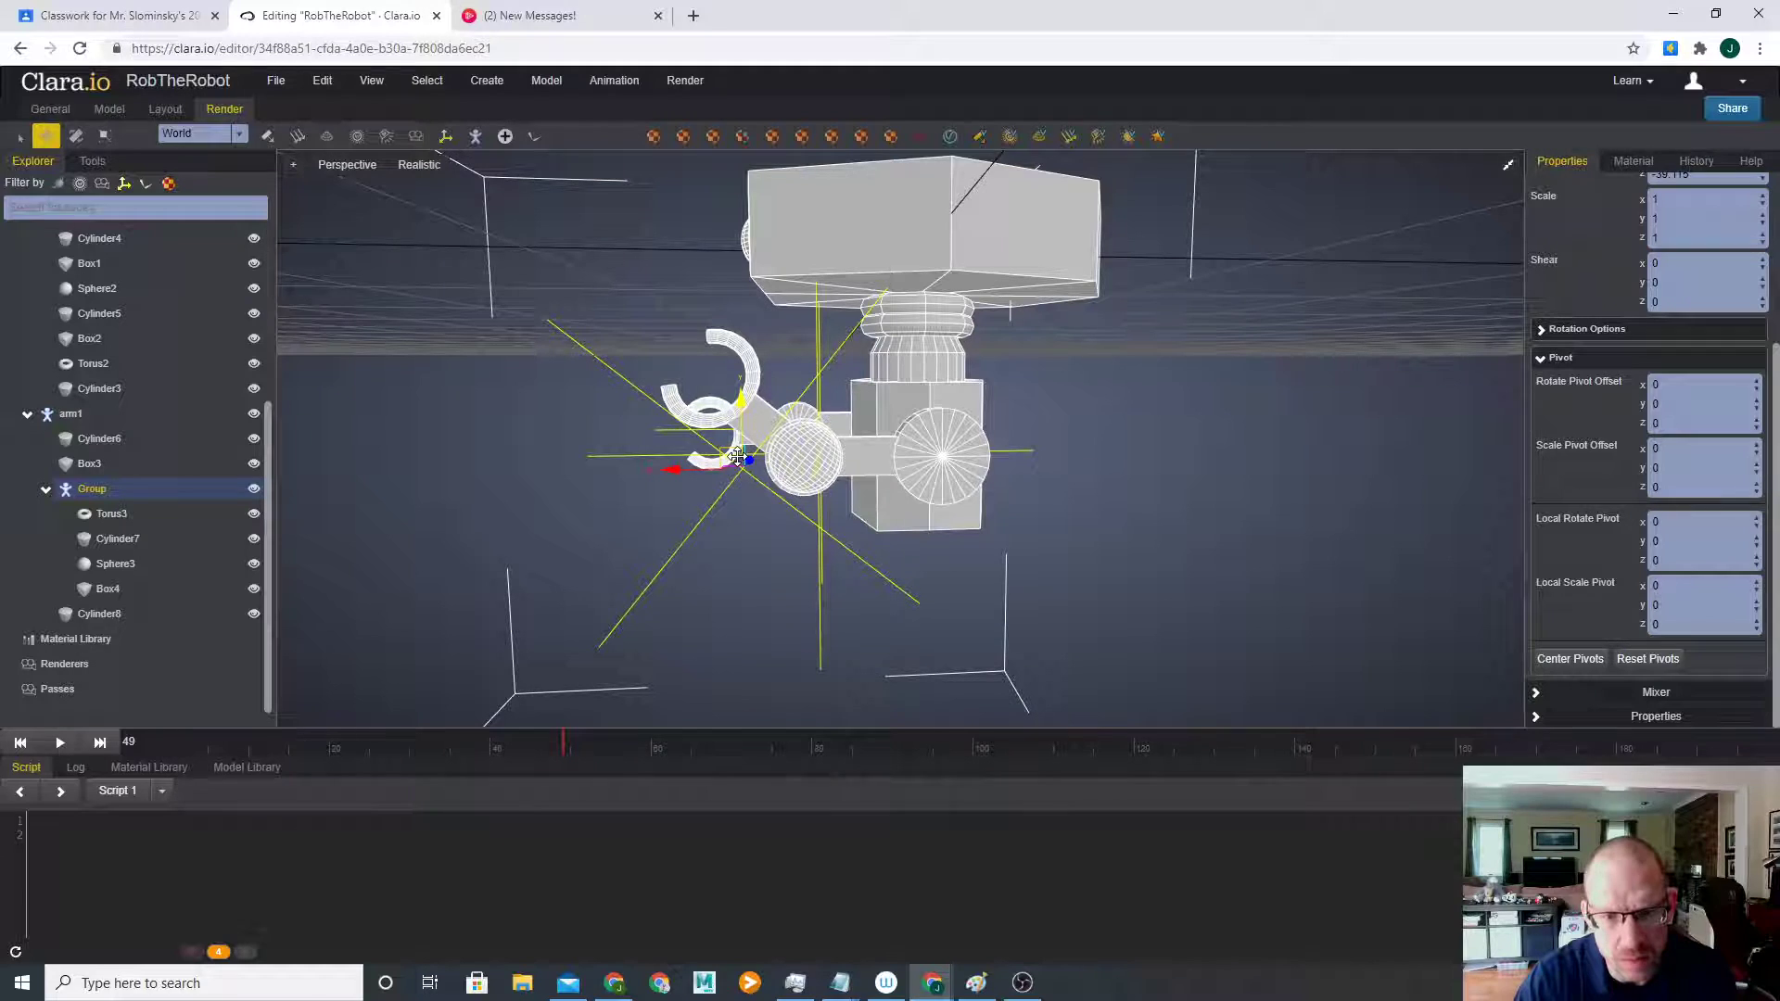
pyautogui.click(1160, 476)
pyautogui.moveTo(1030, 490); pyautogui.dragTo(866, 516, button='middle')
pyautogui.scroll(-3, 898, 538)
pyautogui.scroll(3, 916, 382)
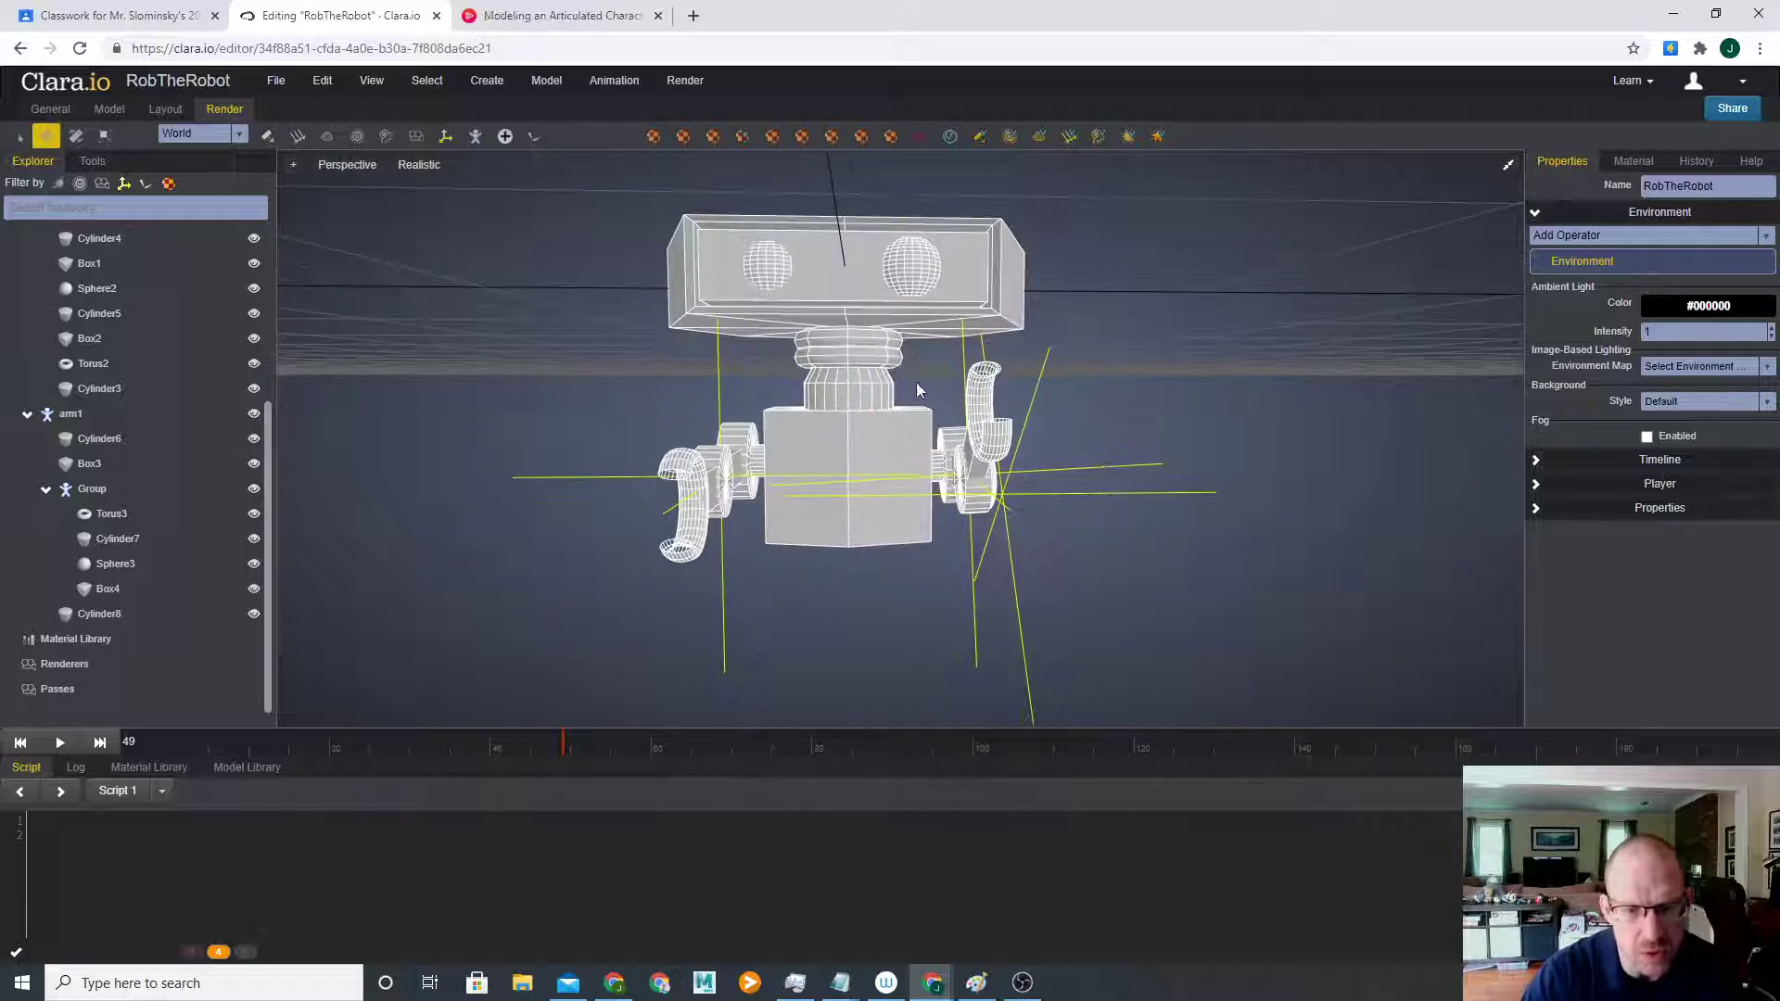
# - Clone the two neck rings together with their hierarchy, using the Copy type
pyautogui.scroll(2, 911, 382)
pyautogui.click(821, 342)
pyautogui.scroll(2, 833, 373)
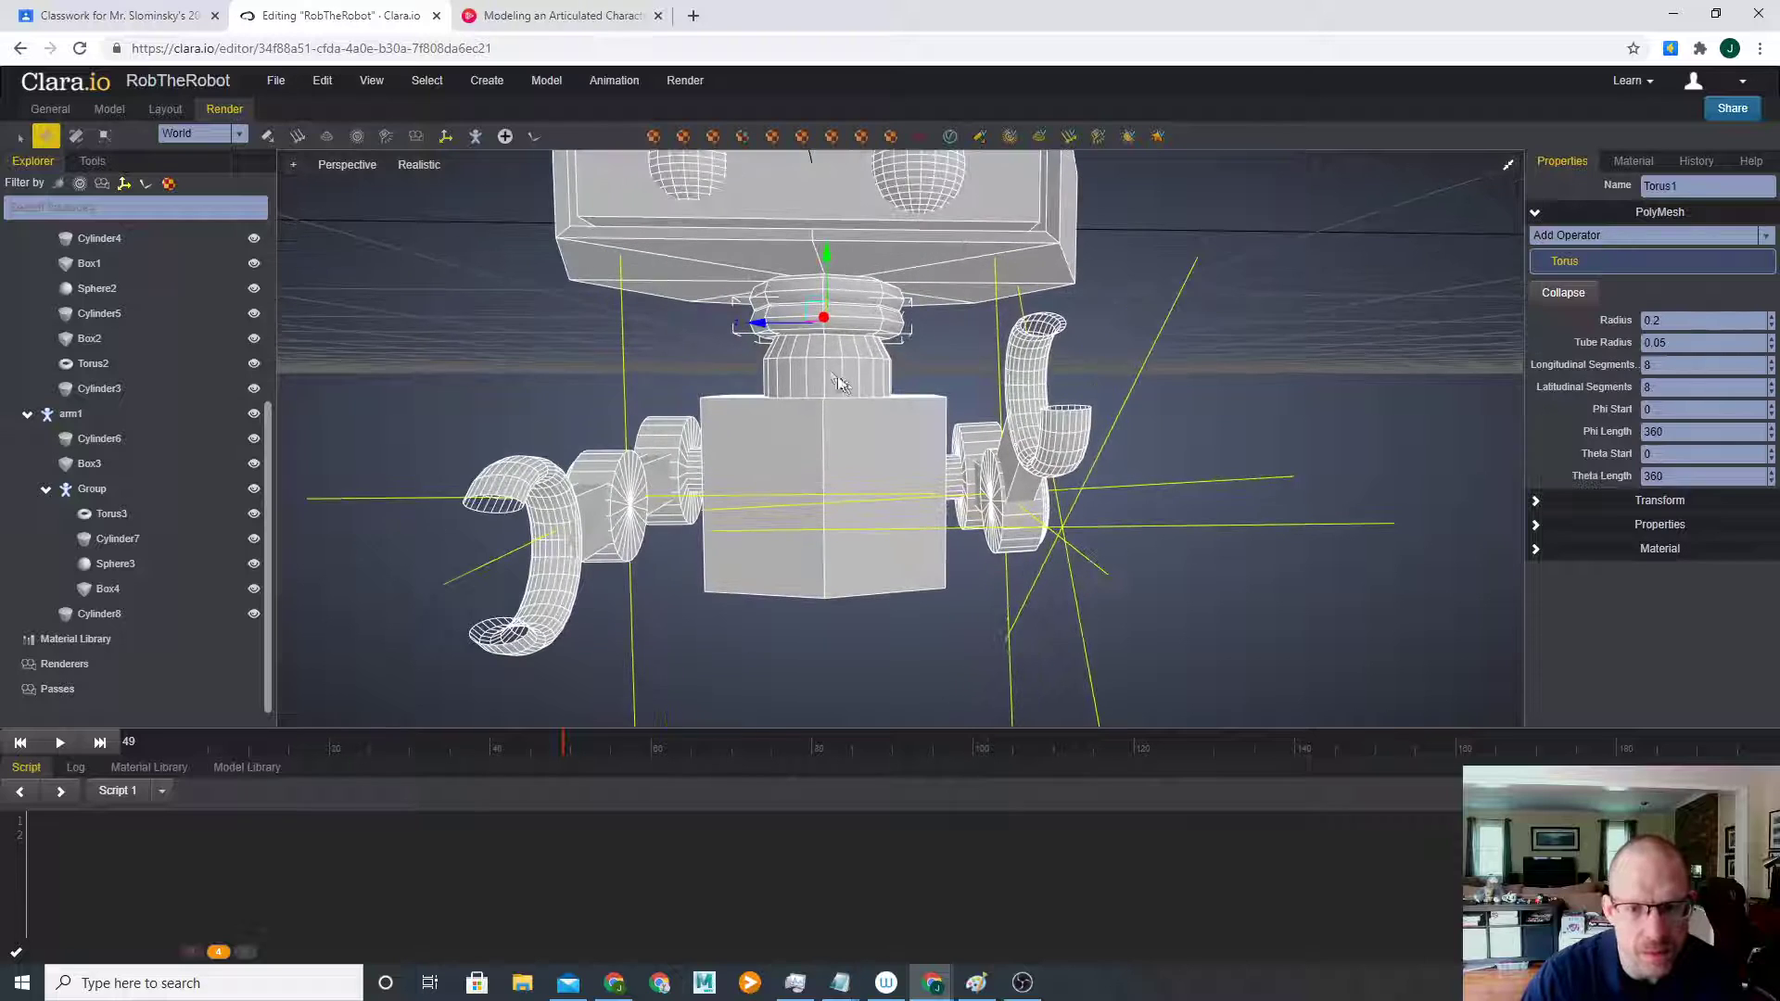
pyautogui.moveTo(832, 373); pyautogui.dragTo(876, 382, button='middle')
pyautogui.click(893, 336)
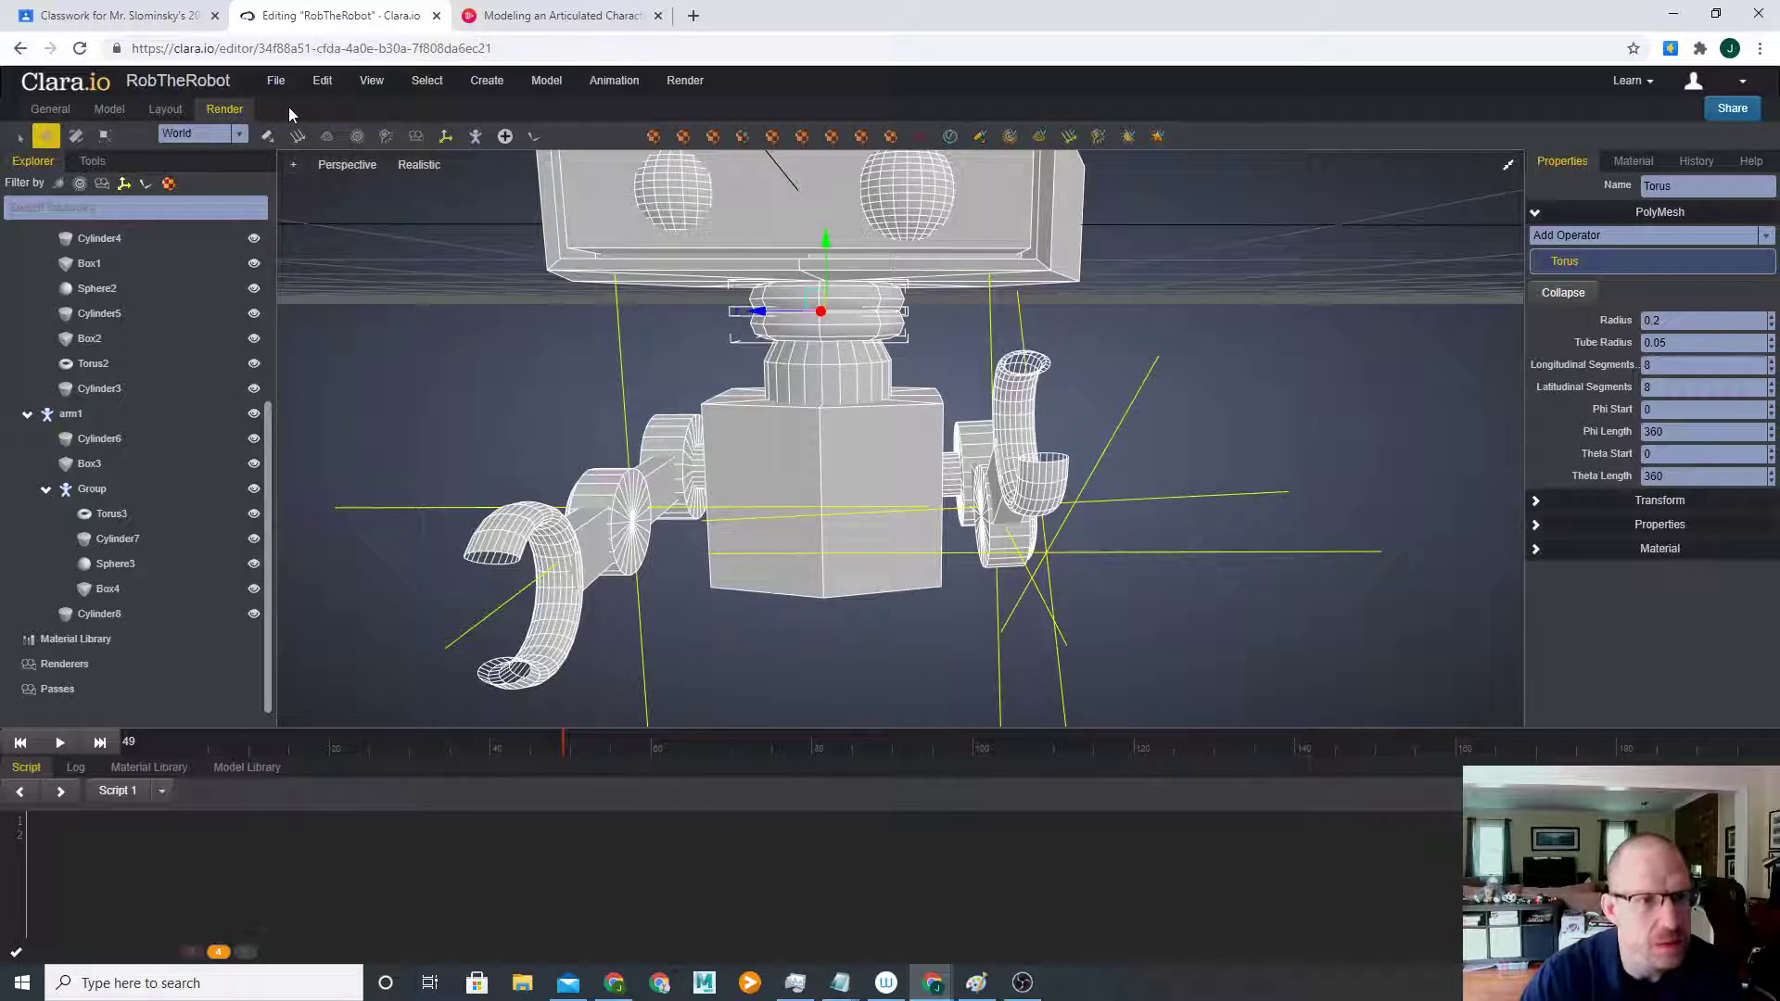
pyautogui.click(322, 81)
pyautogui.click(398, 179)
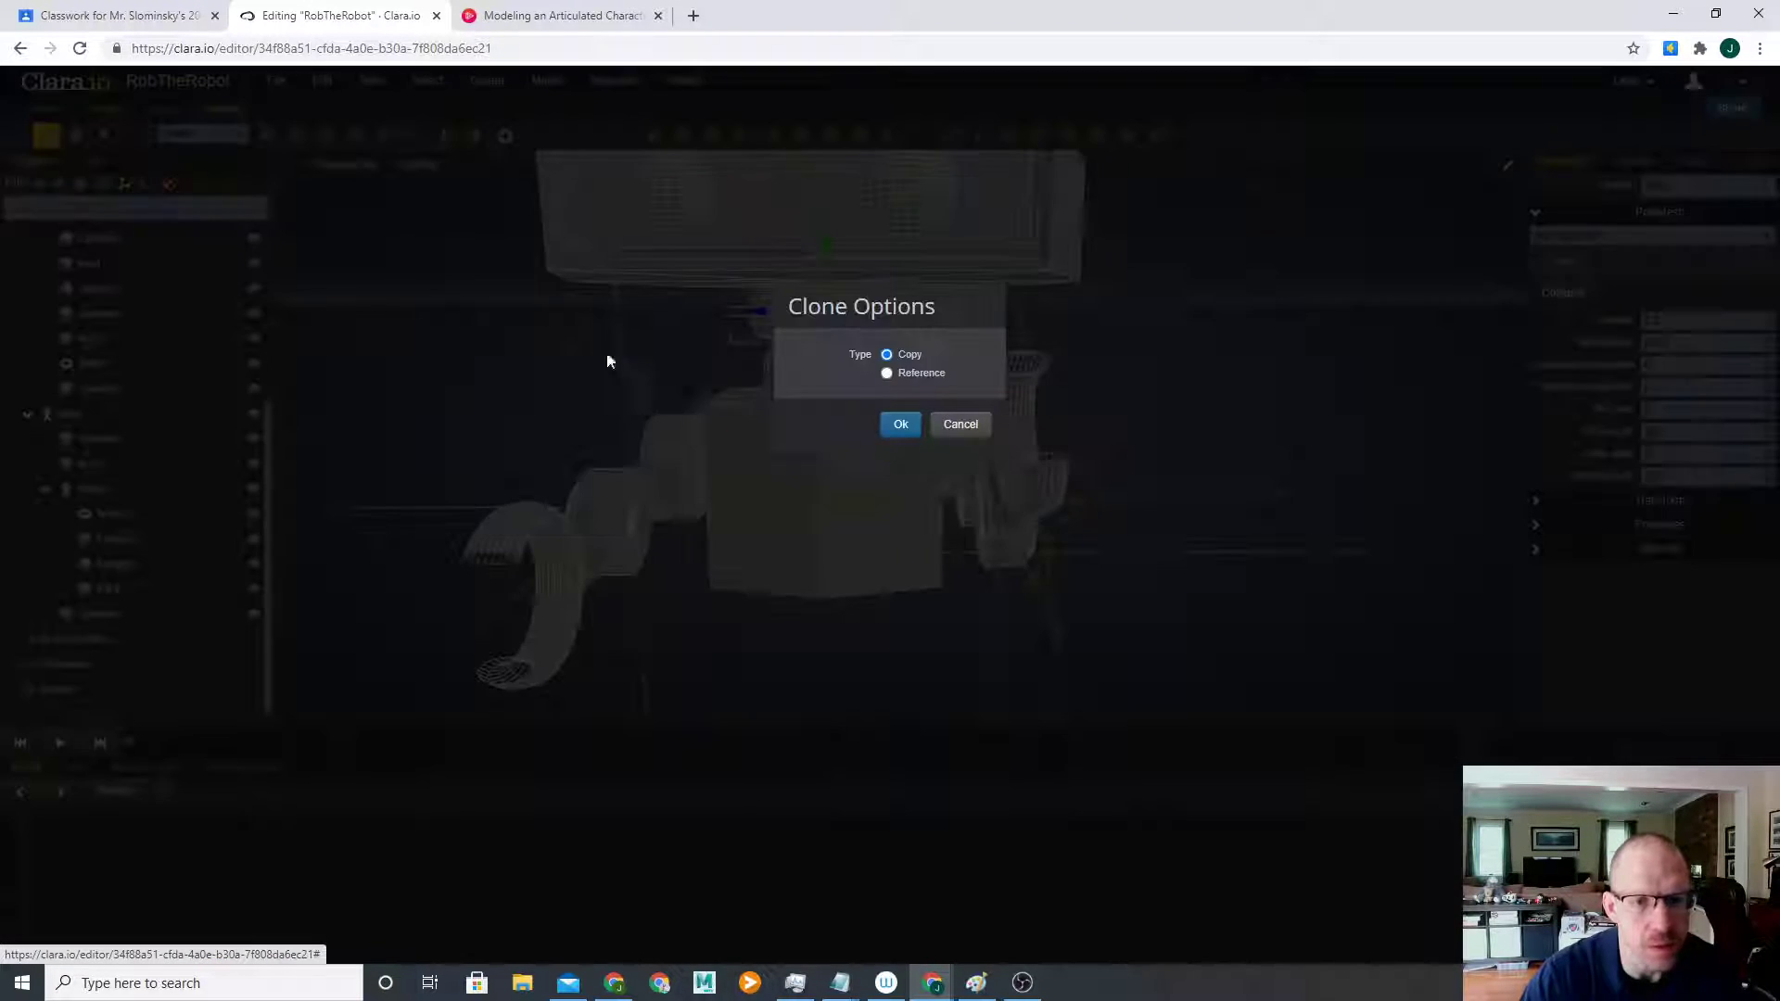
pyautogui.click(914, 426)
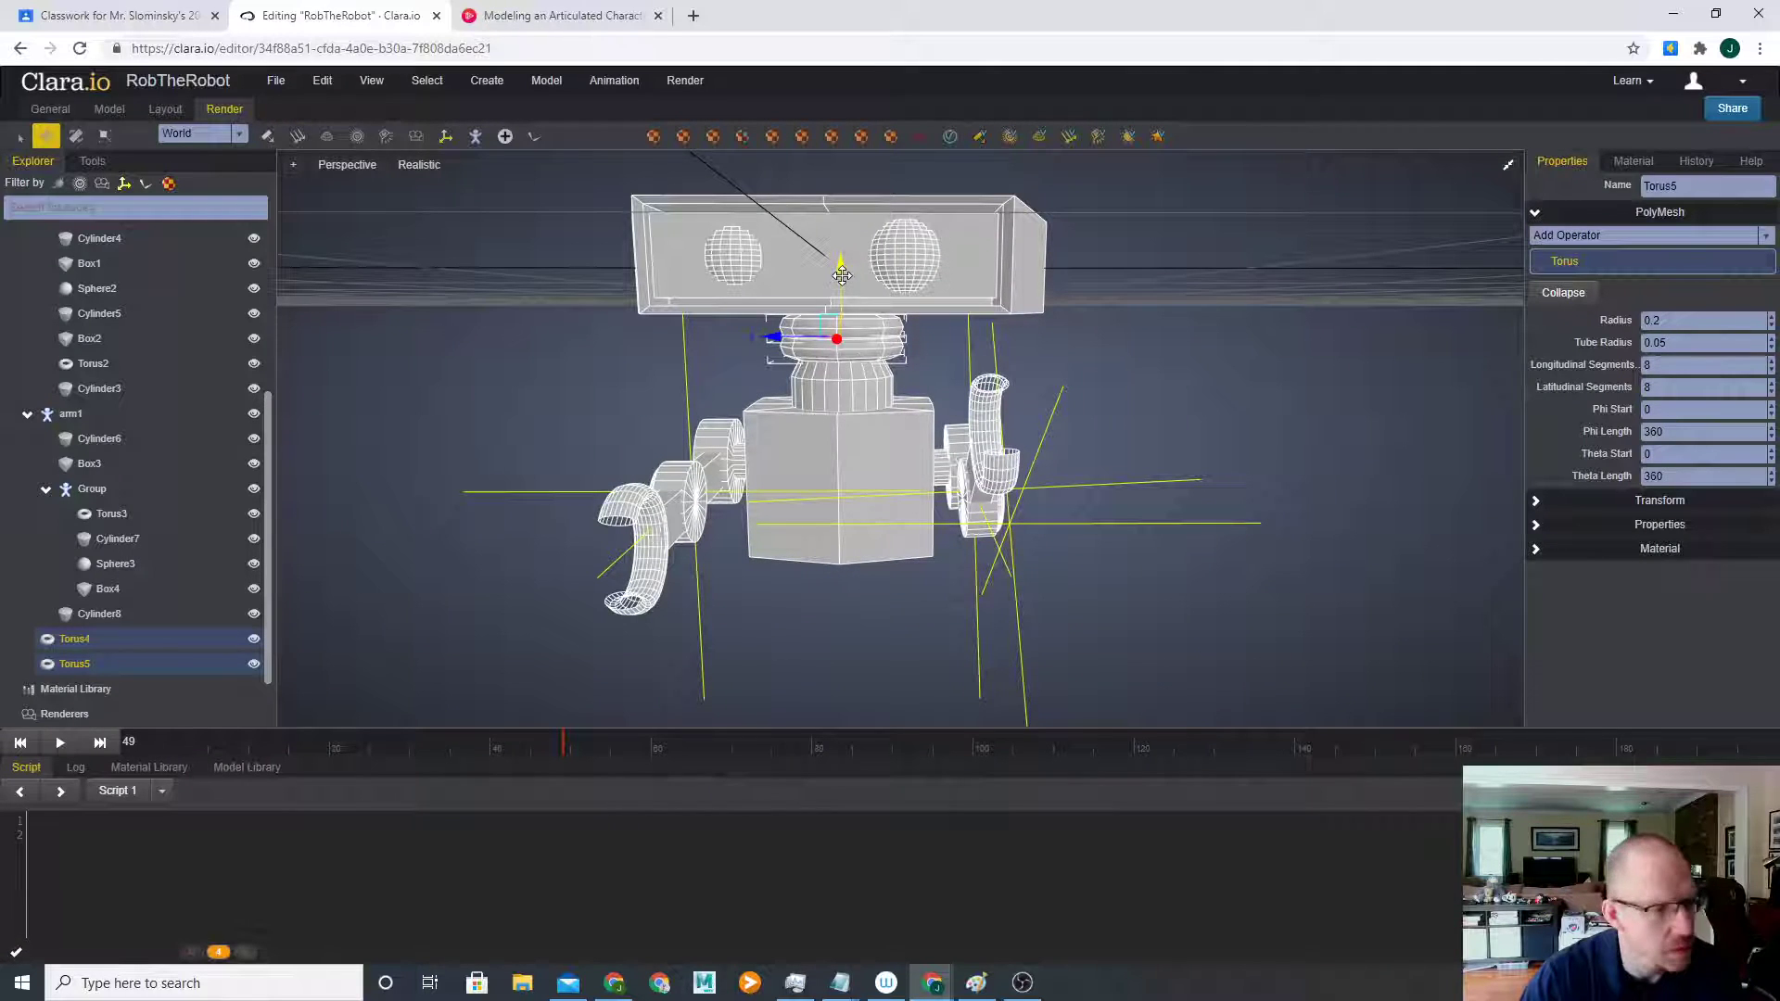
# - Move the two cloned rings straight down to the underside of the torso as a waist
pyautogui.moveTo(841, 276); pyautogui.dragTo(850, 496)
pyautogui.moveTo(868, 677); pyautogui.dragTo(873, 602, button='right')
pyautogui.moveTo(846, 516); pyautogui.dragTo(848, 493)
pyautogui.click(1200, 517)
pyautogui.moveTo(1180, 543); pyautogui.dragTo(1132, 548, button='right')
# - Close the Modeling an Articulated Character page and compare the robot's lower body with the reference image in the other browser window
pyautogui.moveTo(0, 8); pyautogui.dragTo(565, 120)
pyautogui.moveTo(1067, 329); pyautogui.dragTo(1109, 369, button='right')
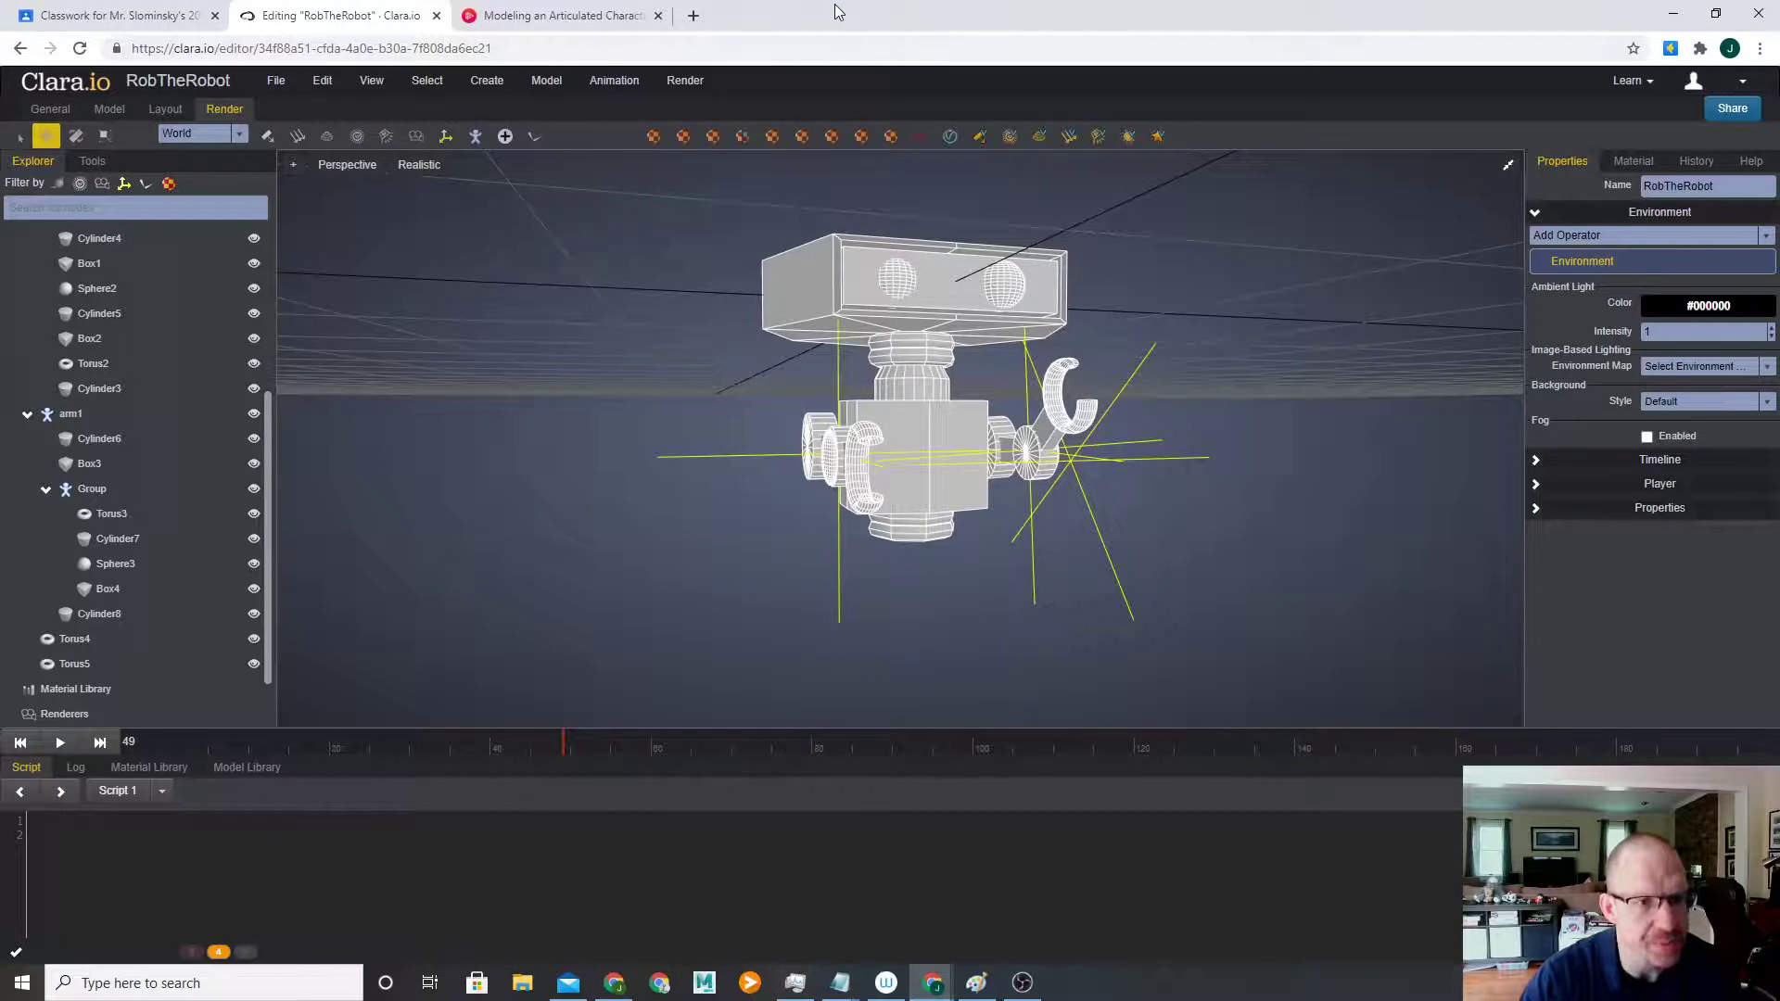
pyautogui.click(603, 23)
pyautogui.click(659, 16)
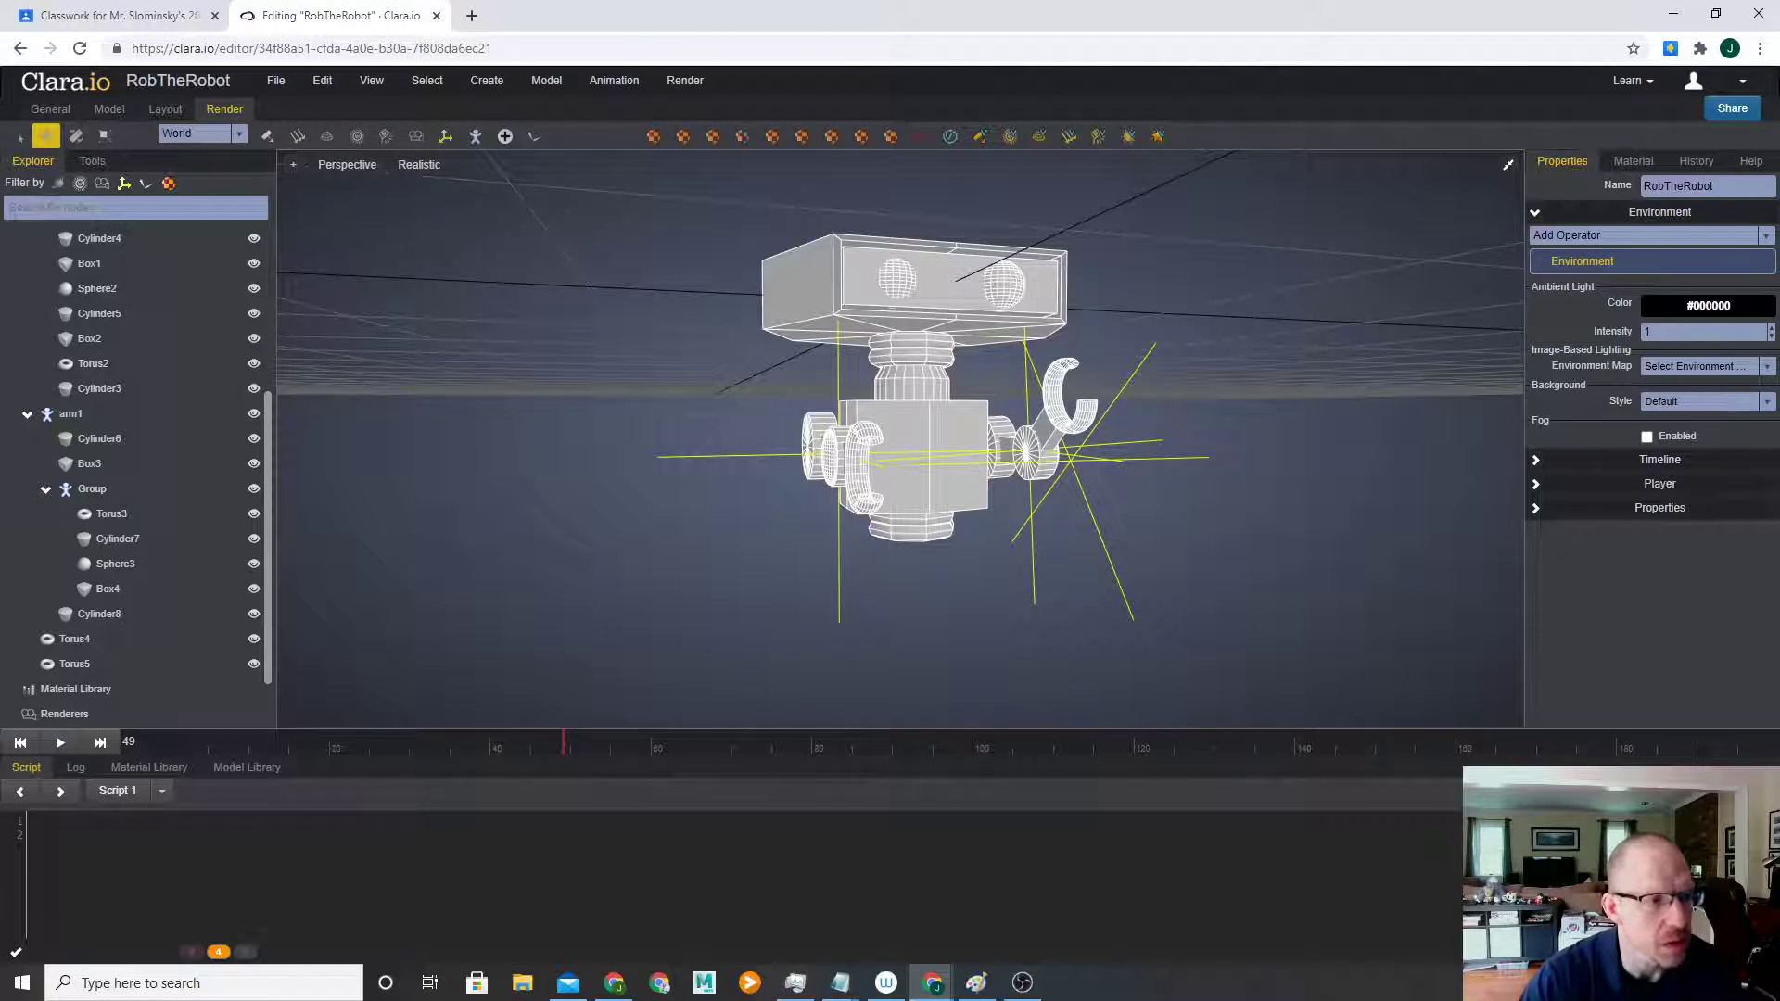
pyautogui.hotkey('alt', 'Tab')
pyautogui.moveTo(527, 101); pyautogui.dragTo(470, 93)
pyautogui.moveTo(905, 242); pyautogui.dragTo(807, 244, button='middle')
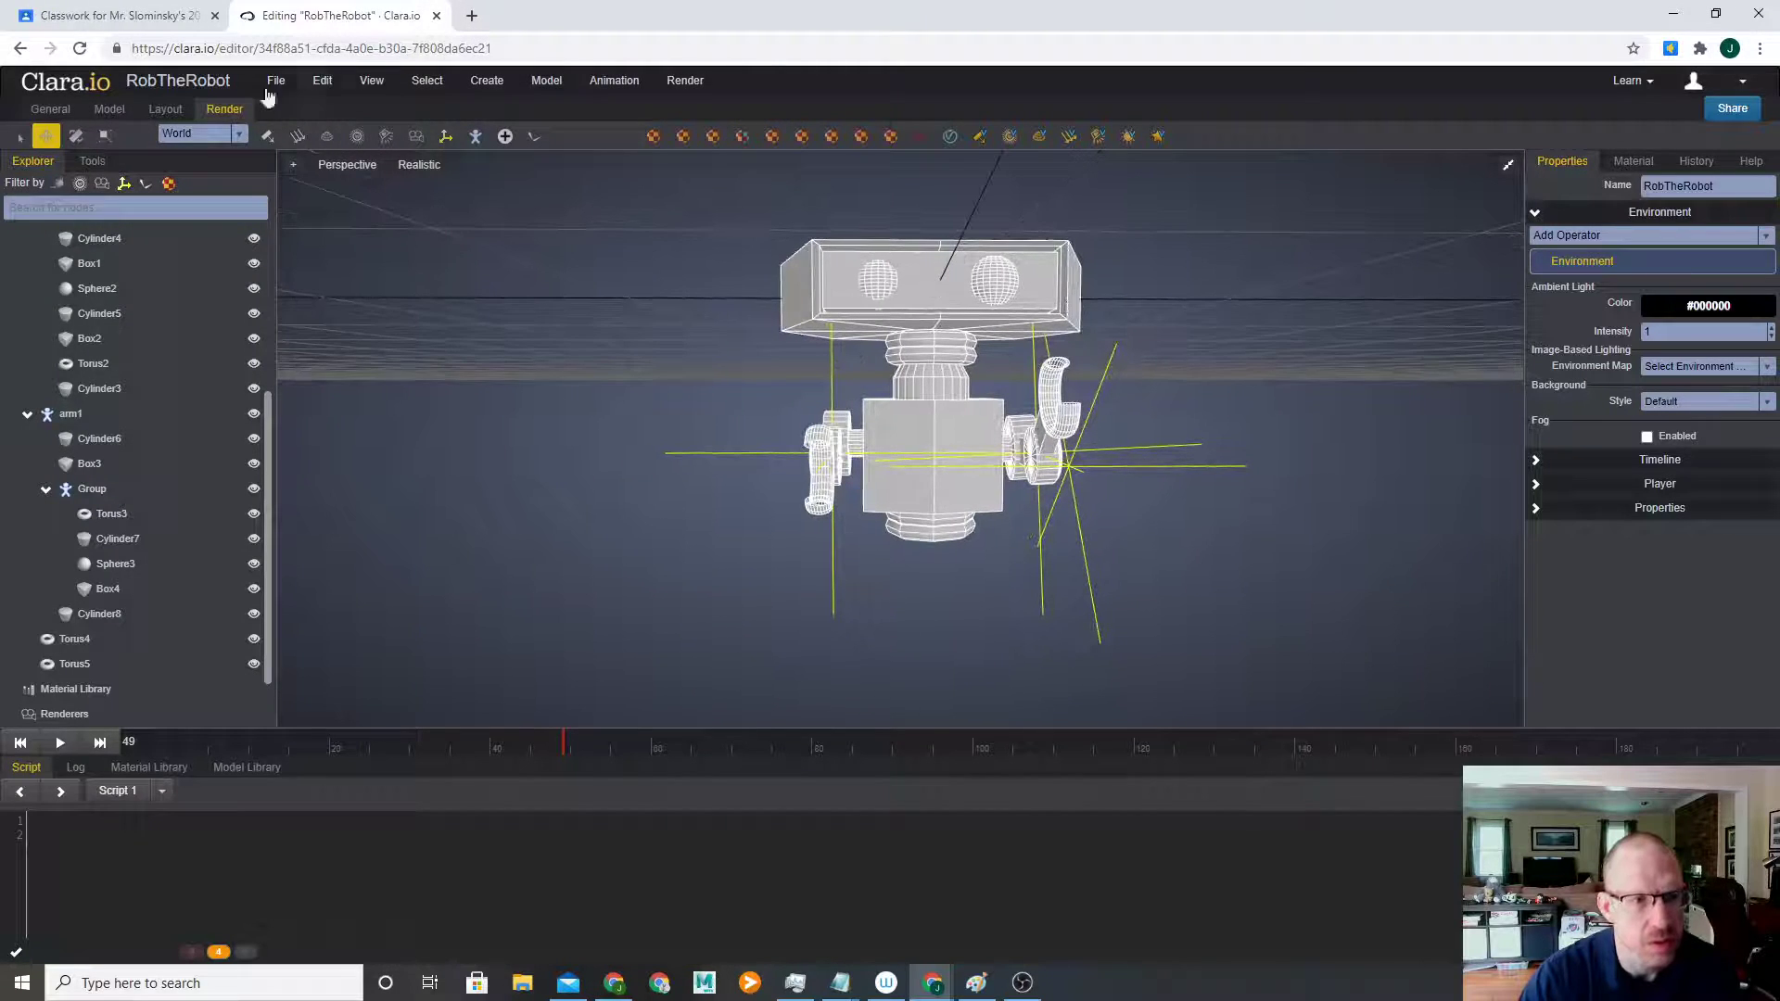
pyautogui.hotkey('alt', 'Tab')
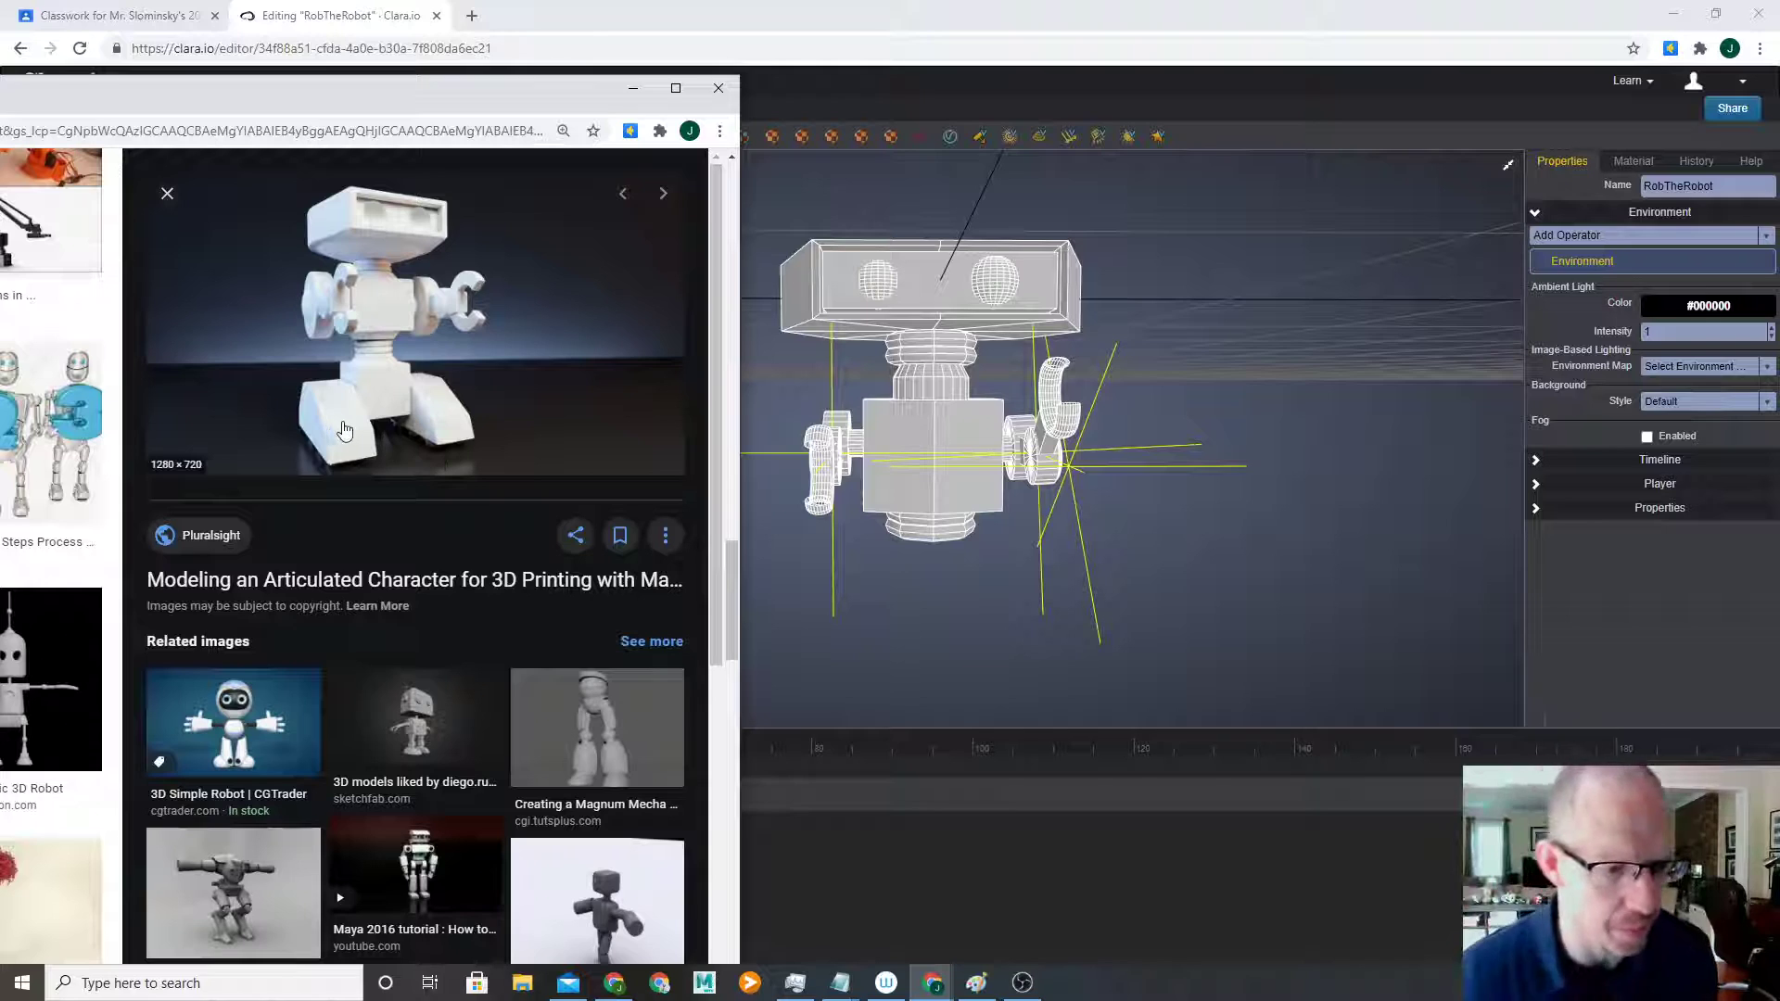
pyautogui.moveTo(19, 88); pyautogui.dragTo(0, 88)
pyautogui.scroll(-1, 372, 362)
pyautogui.scroll(-3, 493, 437)
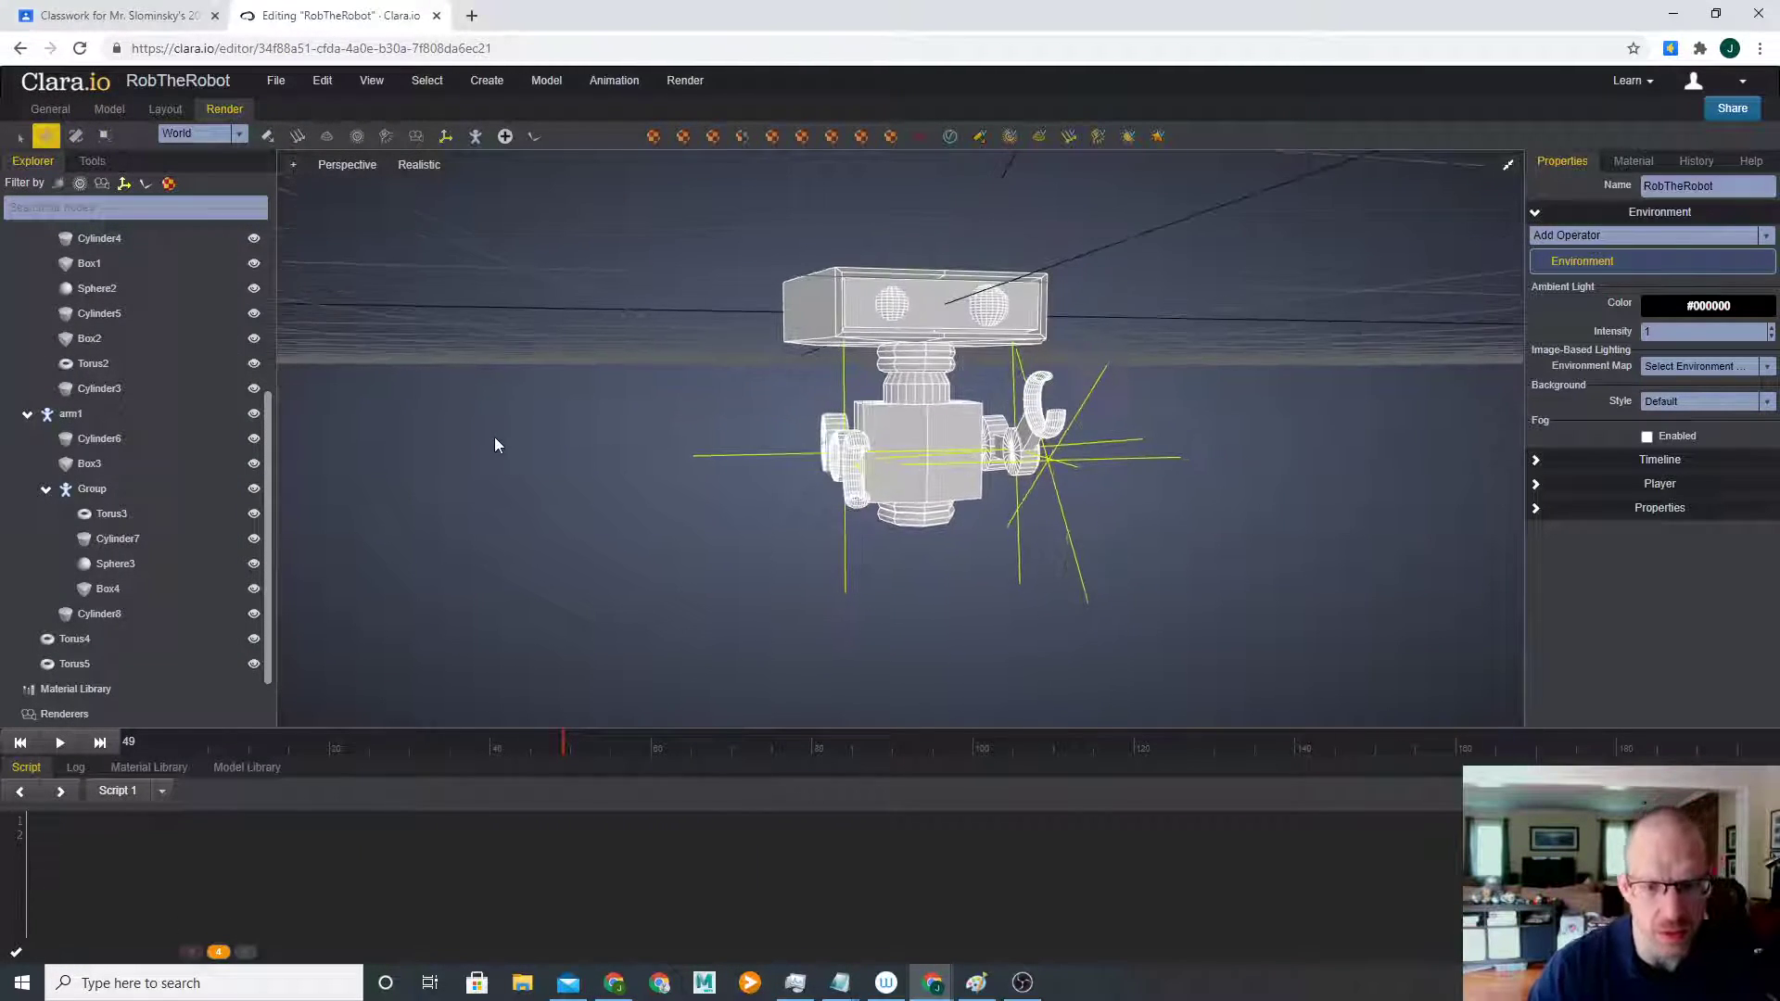
pyautogui.scroll(1, 679, 481)
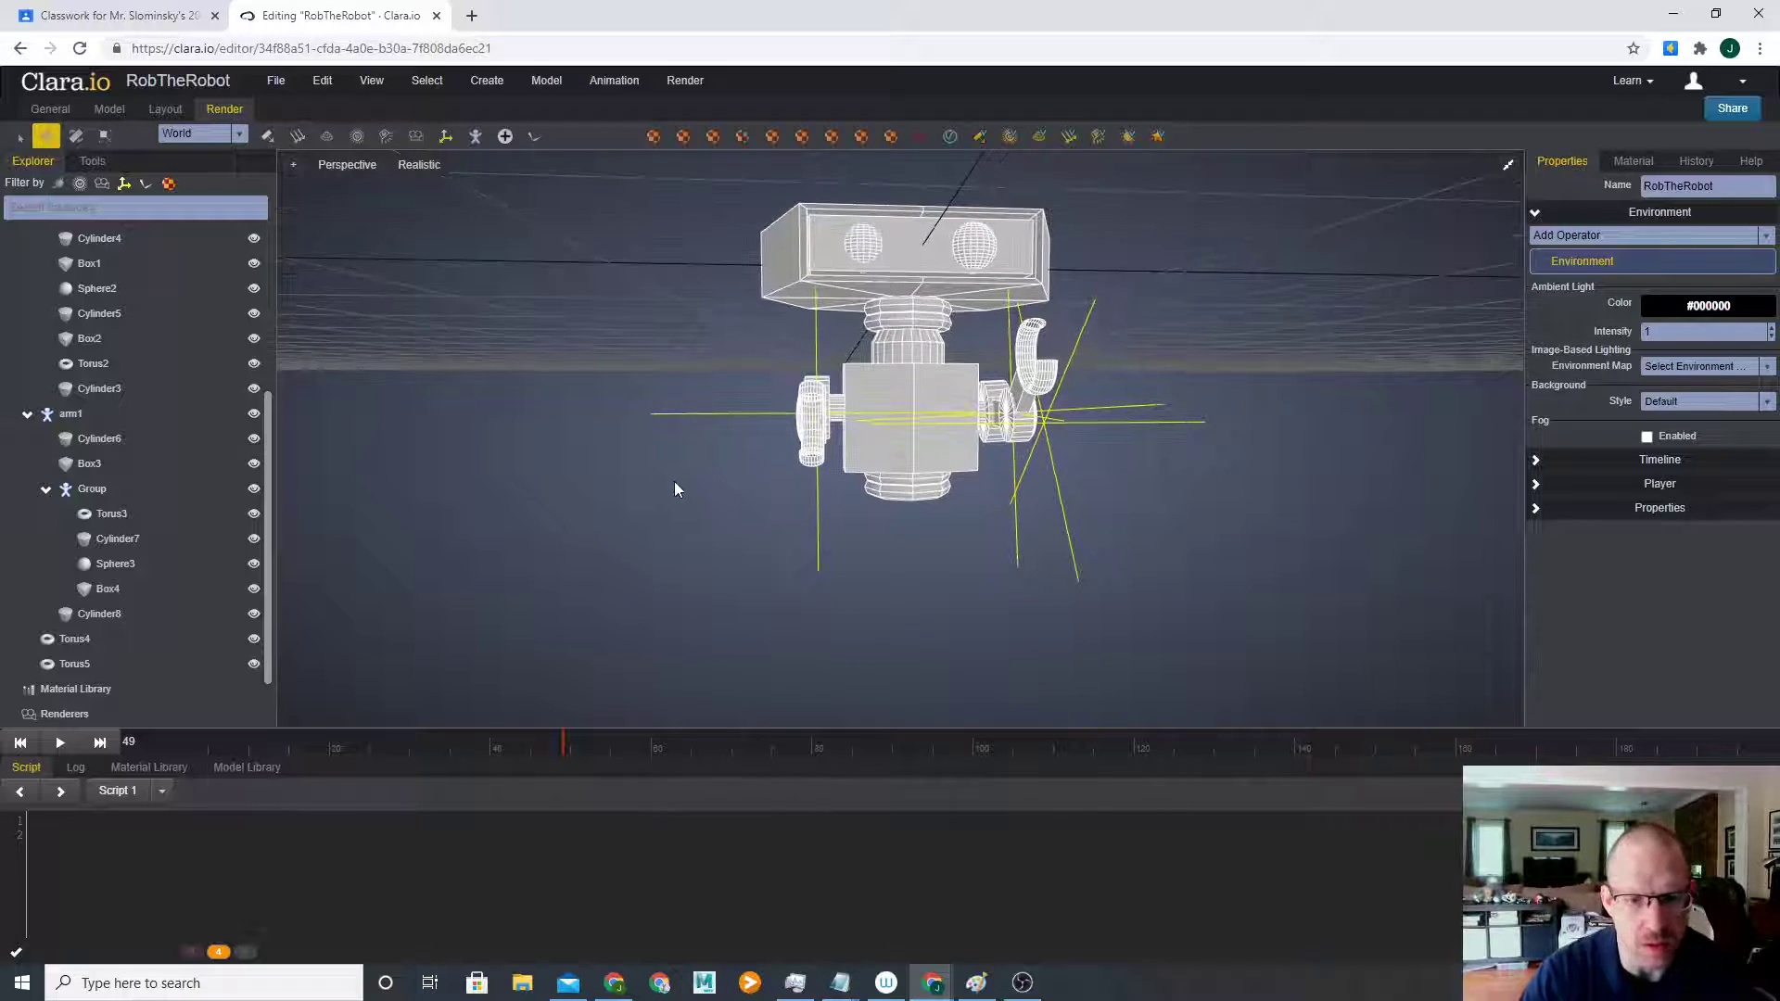
# - Clone the torso block as a copy and move the copy straight down below the waist rings
pyautogui.click(957, 447)
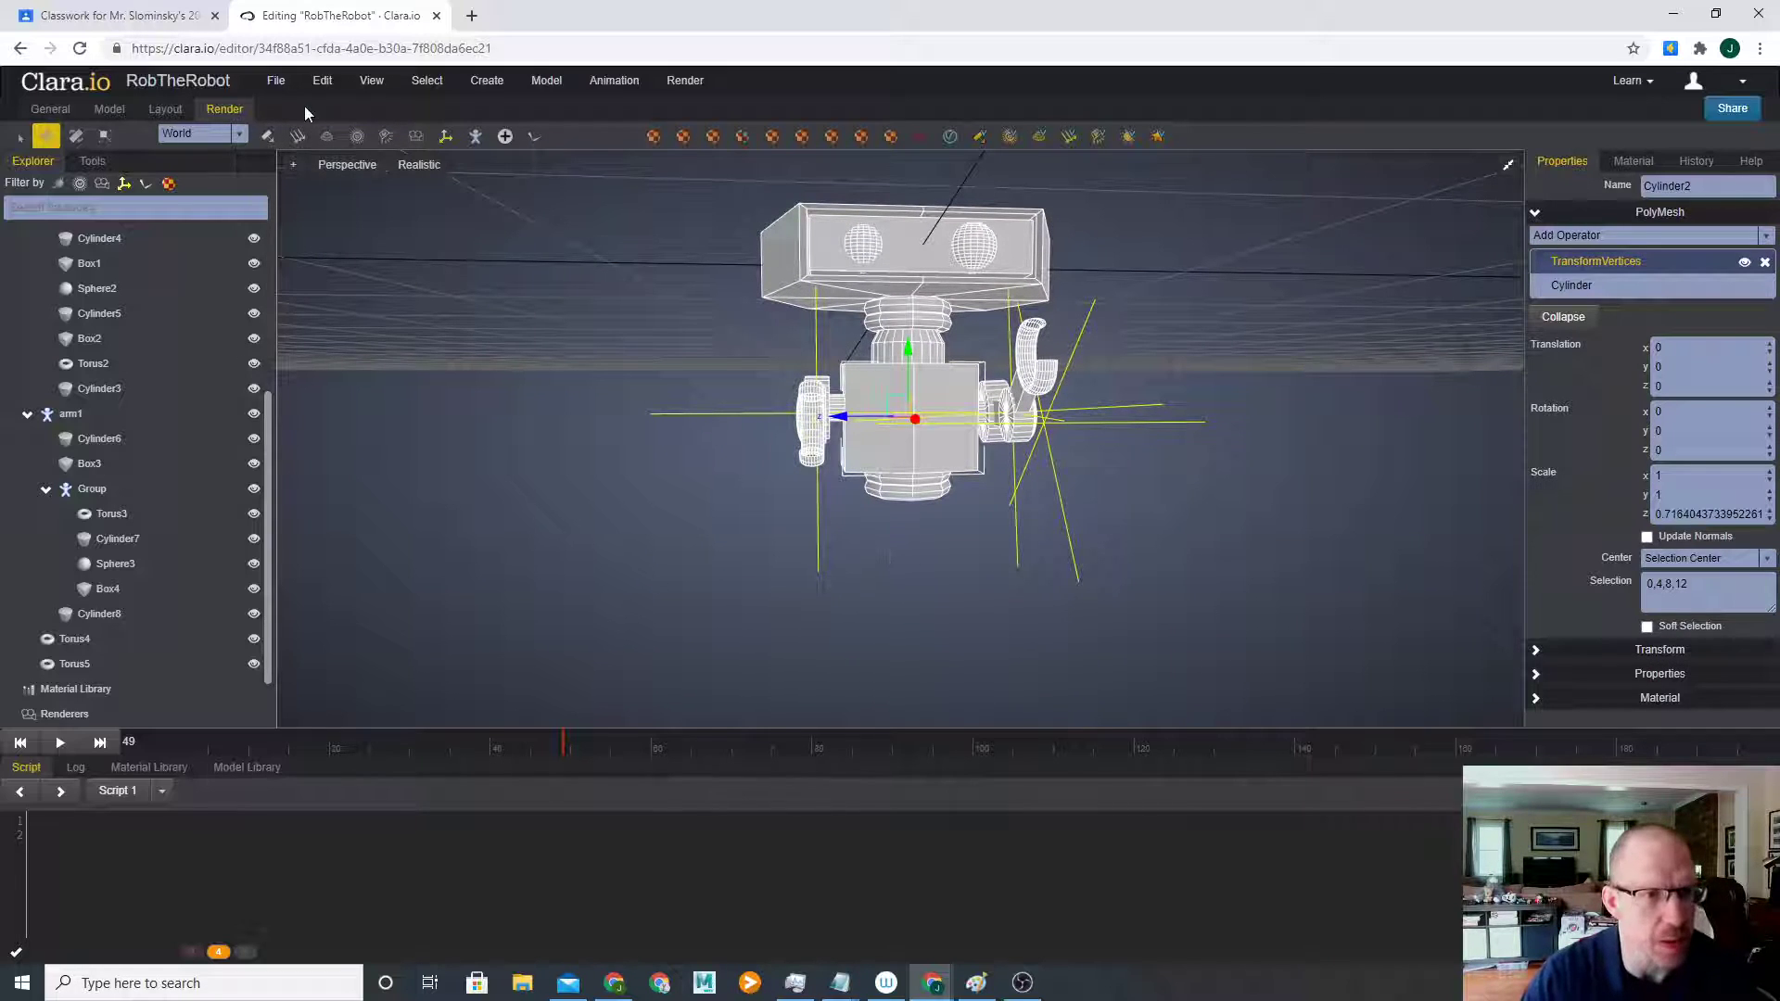
pyautogui.rightClick(873, 459)
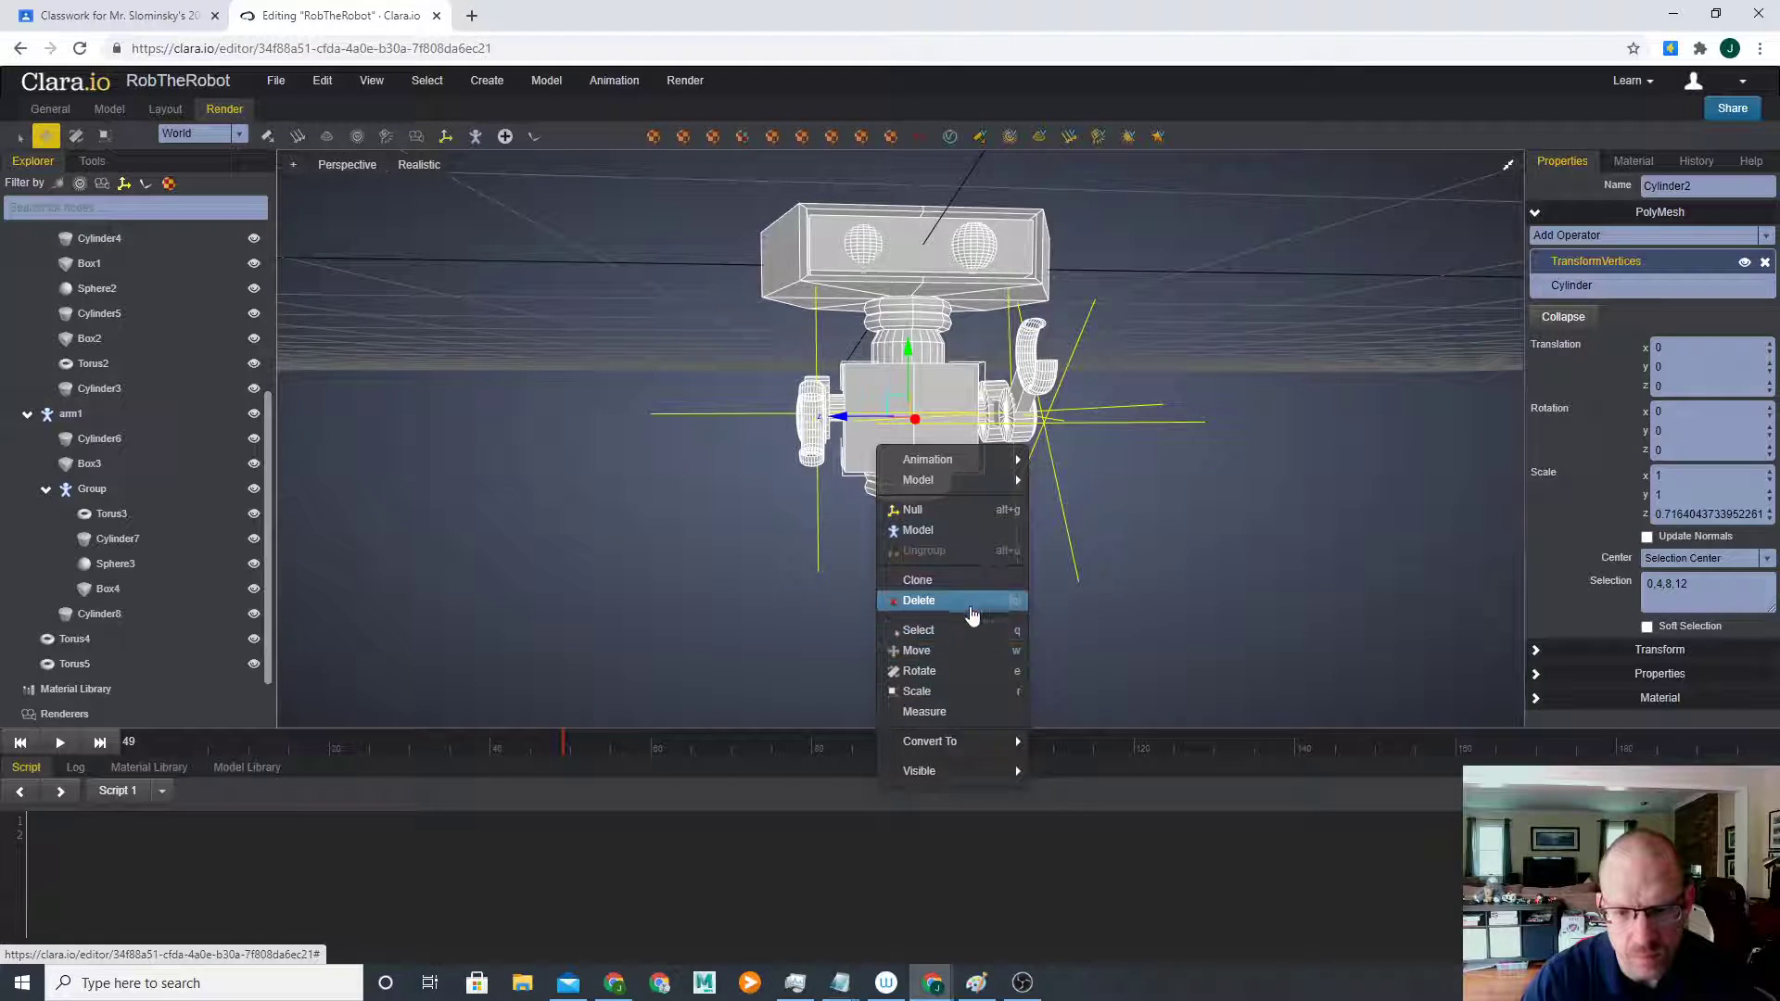
pyautogui.click(973, 587)
pyautogui.click(898, 428)
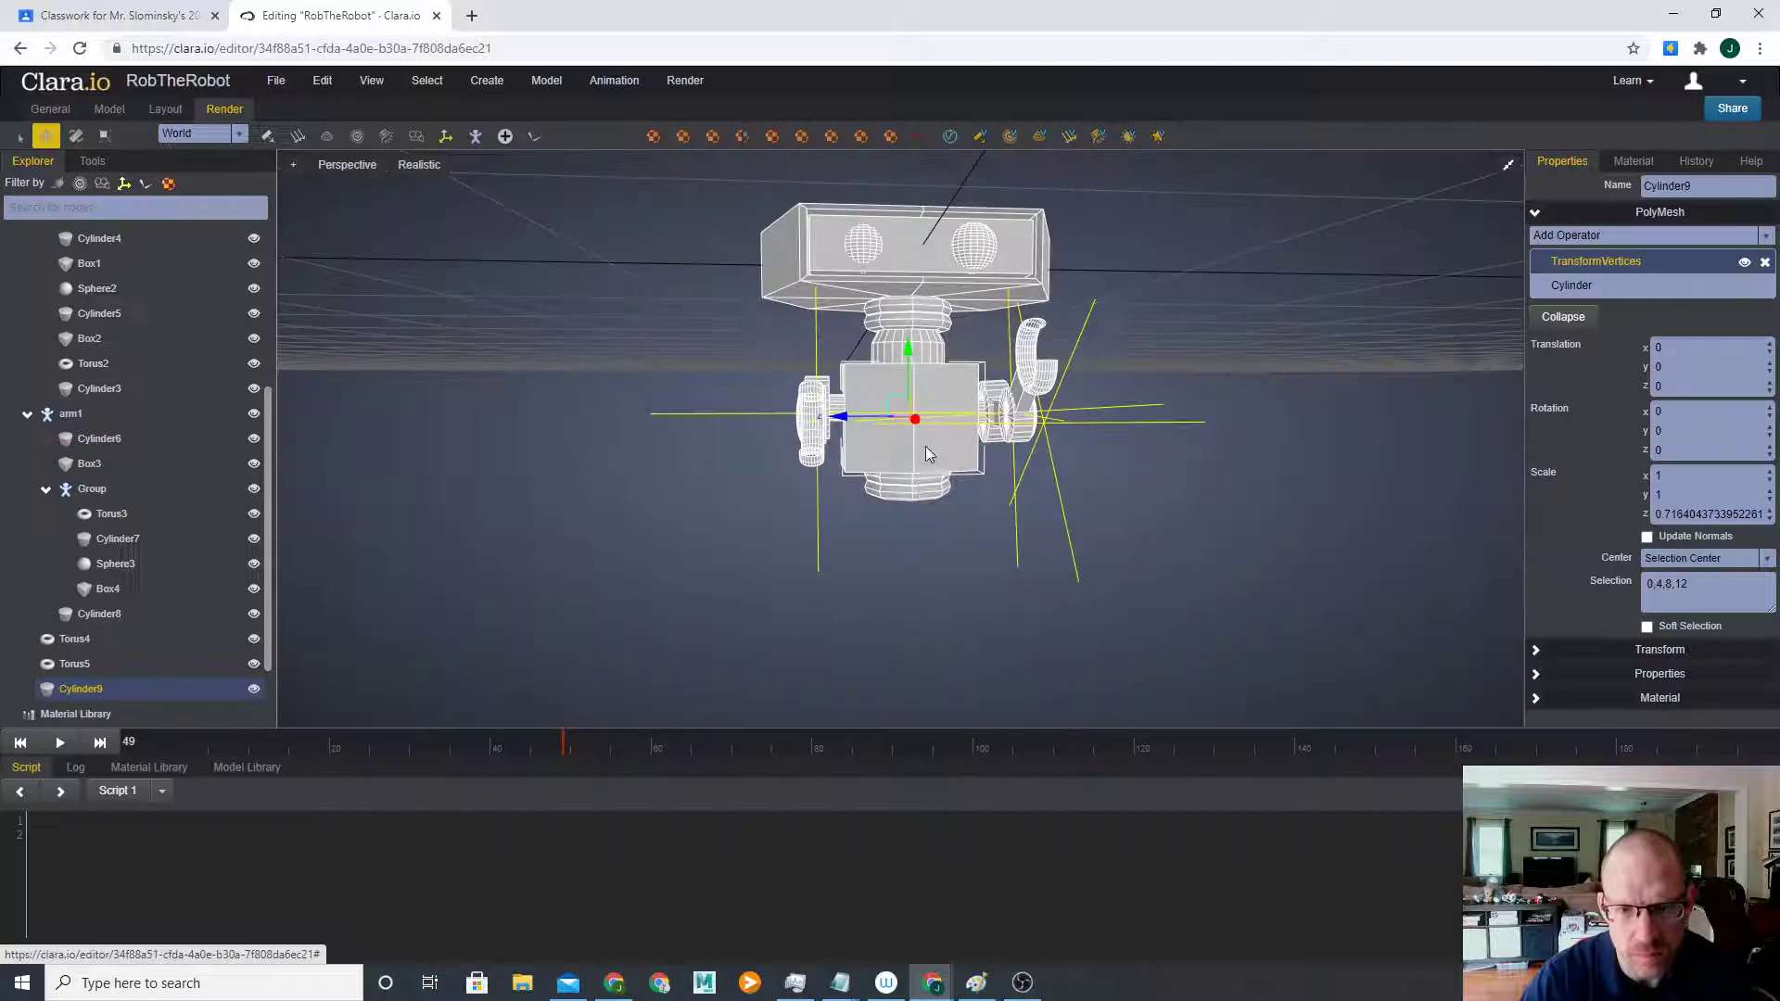
pyautogui.moveTo(909, 360)
pyautogui.mouseDown()
pyautogui.moveTo(918, 517)
pyautogui.moveTo(926, 486)
pyautogui.mouseUp()
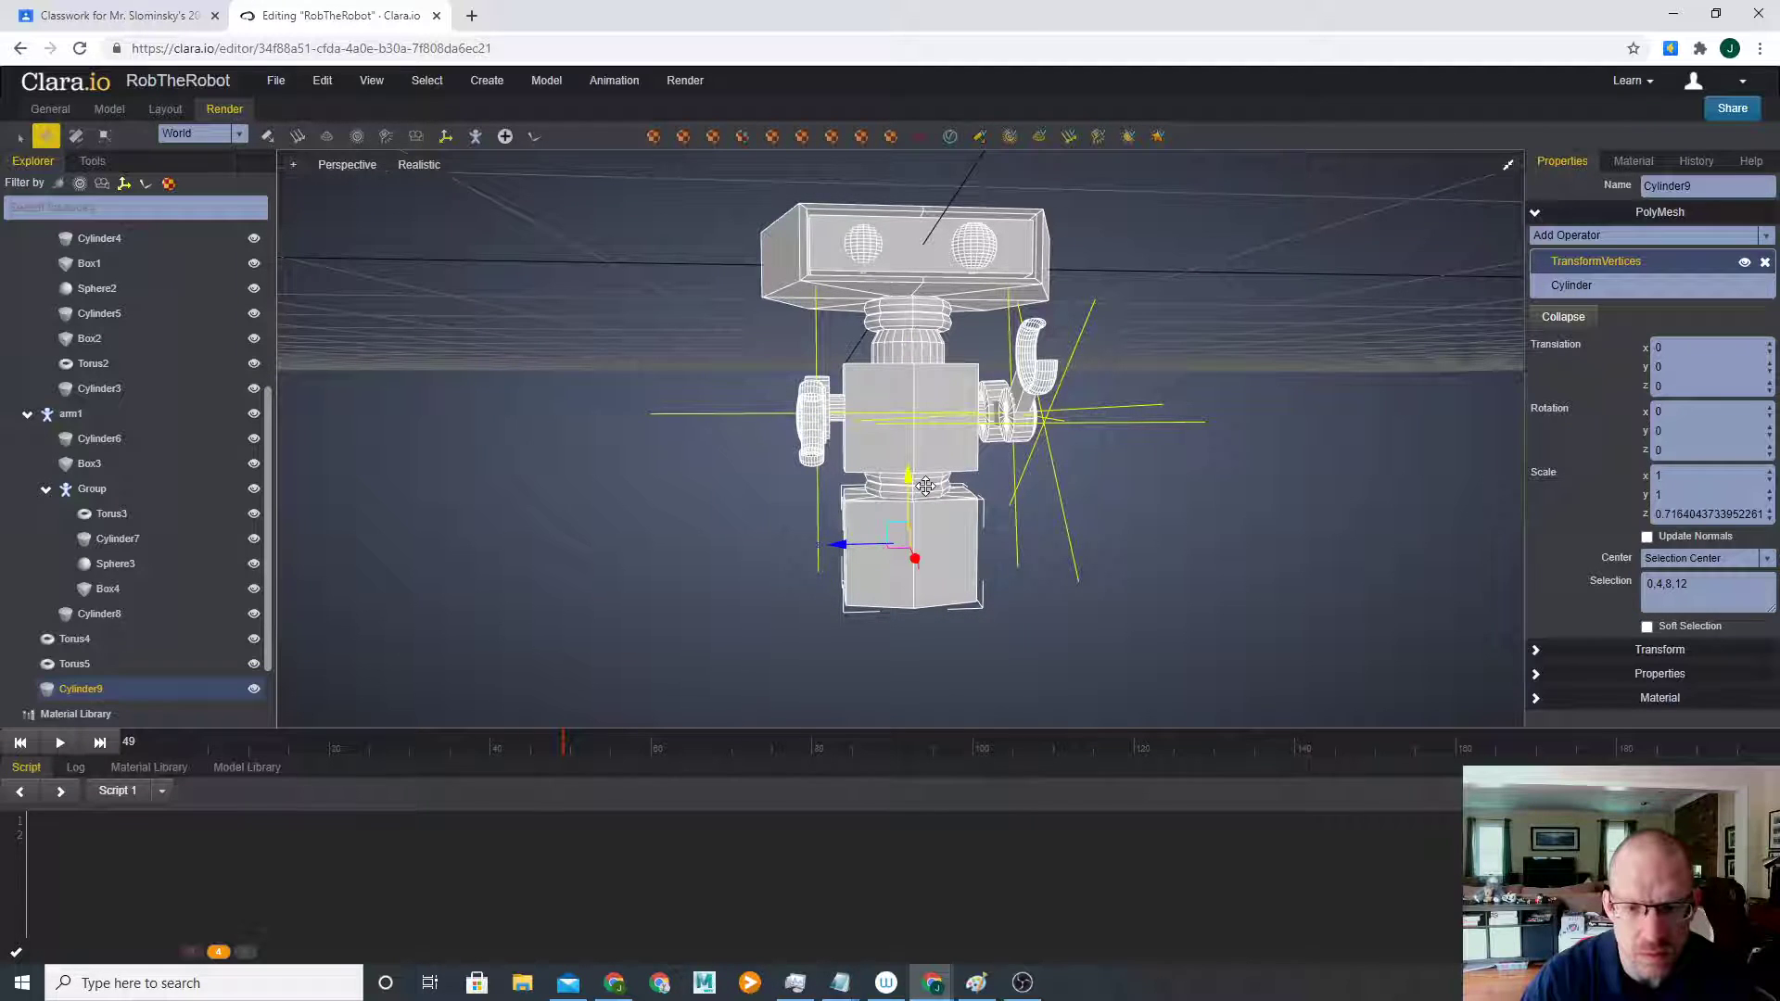
# - Scale the hip block down to be narrower and shorter than the torso, and seat it directly under the waist rings
pyautogui.scroll(1, 935, 593)
pyautogui.press('r')
pyautogui.moveTo(898, 560); pyautogui.dragTo(914, 476)
pyautogui.press('w')
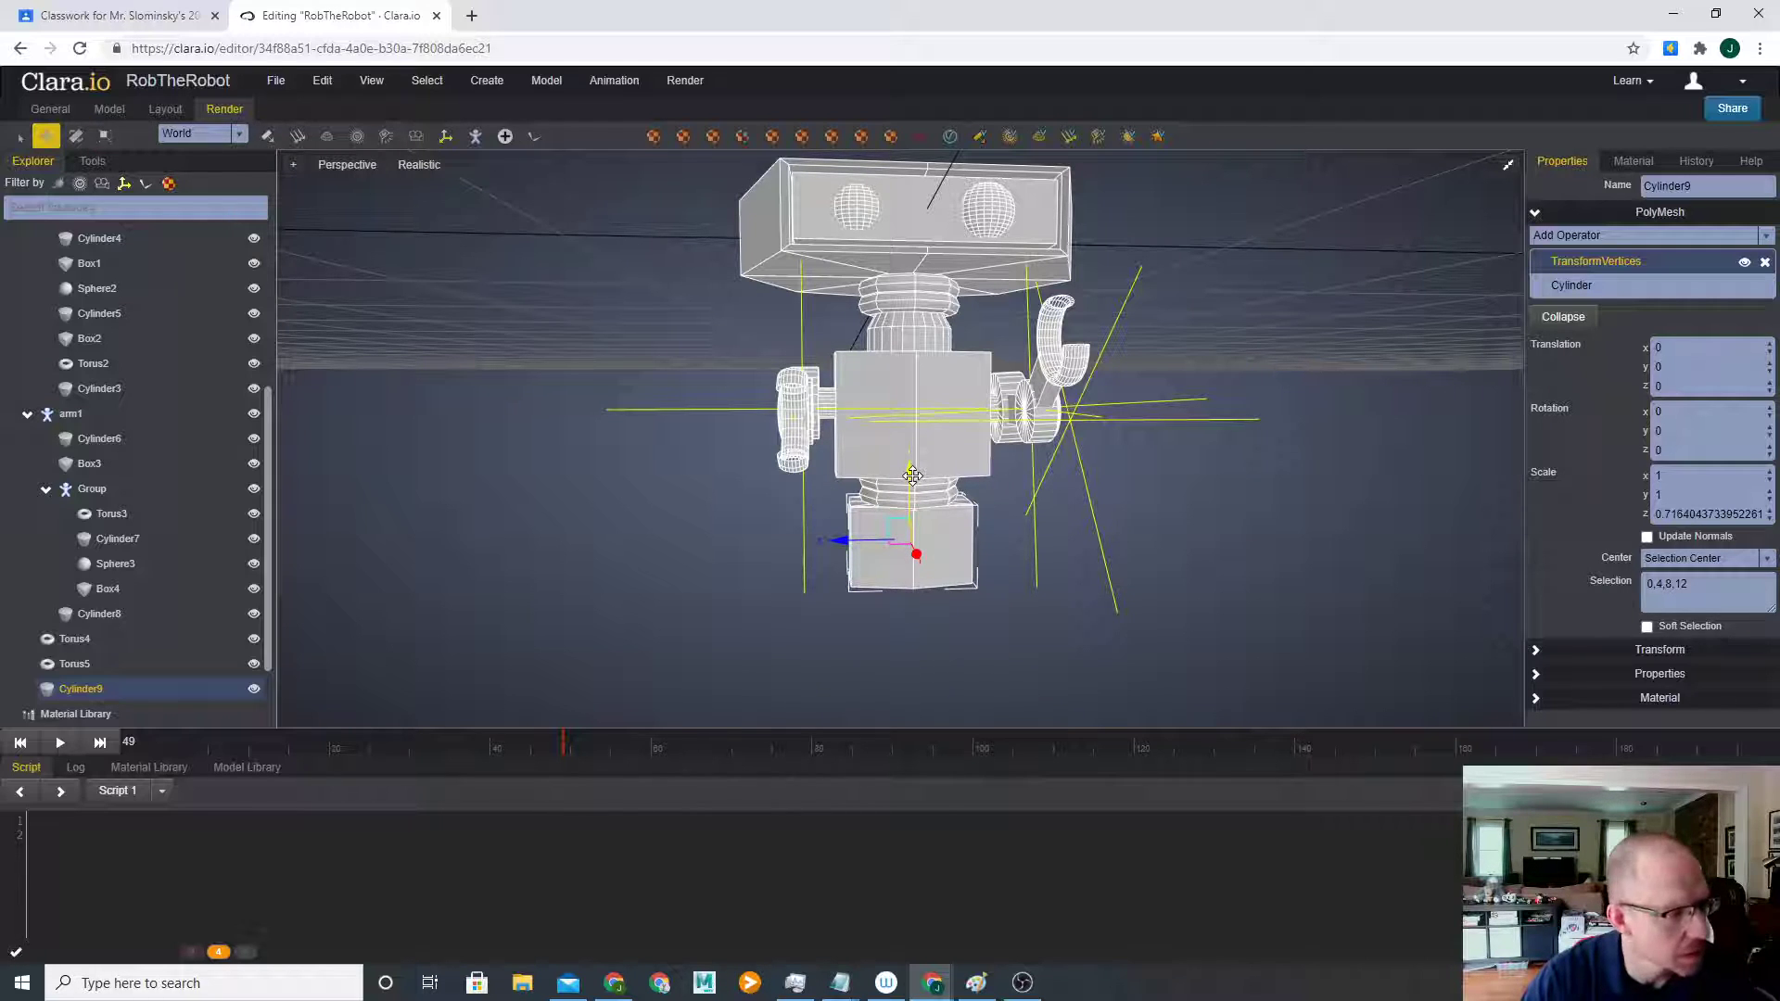
pyautogui.moveTo(768, 607)
pyautogui.mouseDown(button='right')
pyautogui.moveTo(736, 547)
pyautogui.moveTo(773, 576)
pyautogui.mouseUp(button='right')
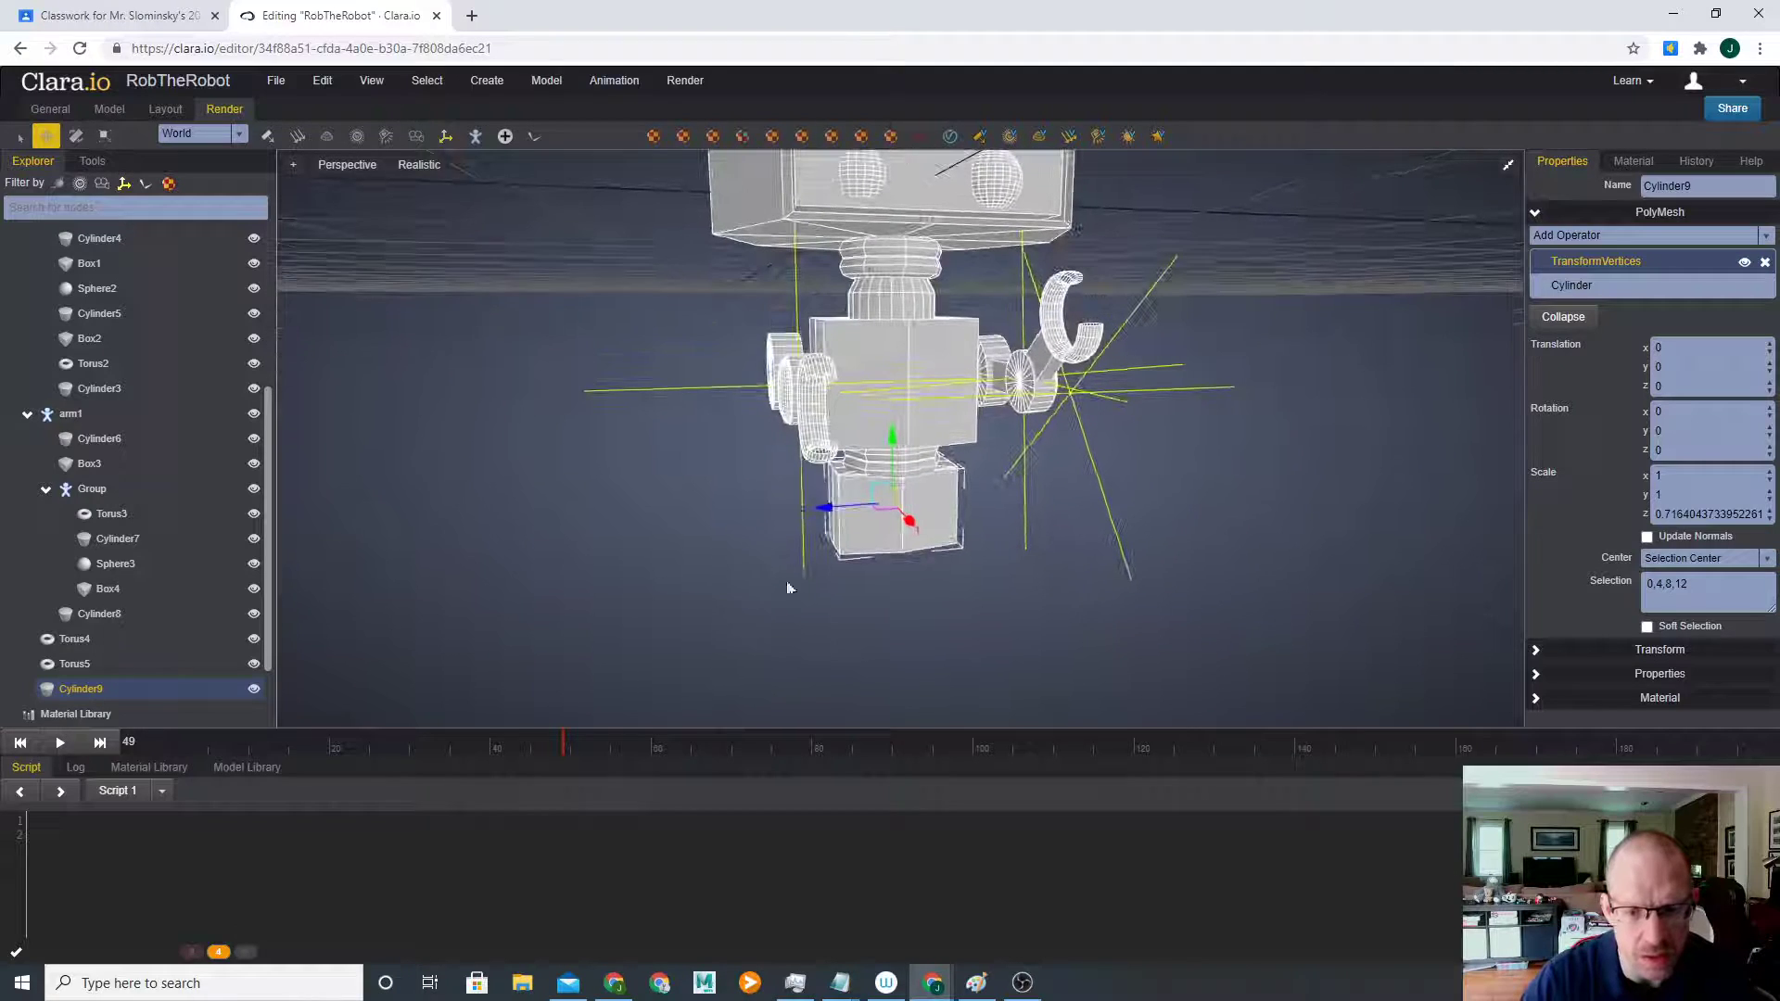
# - Clone the hip block as a copy and move the copy along Z well clear of the robot's side
pyautogui.rightClick(896, 518)
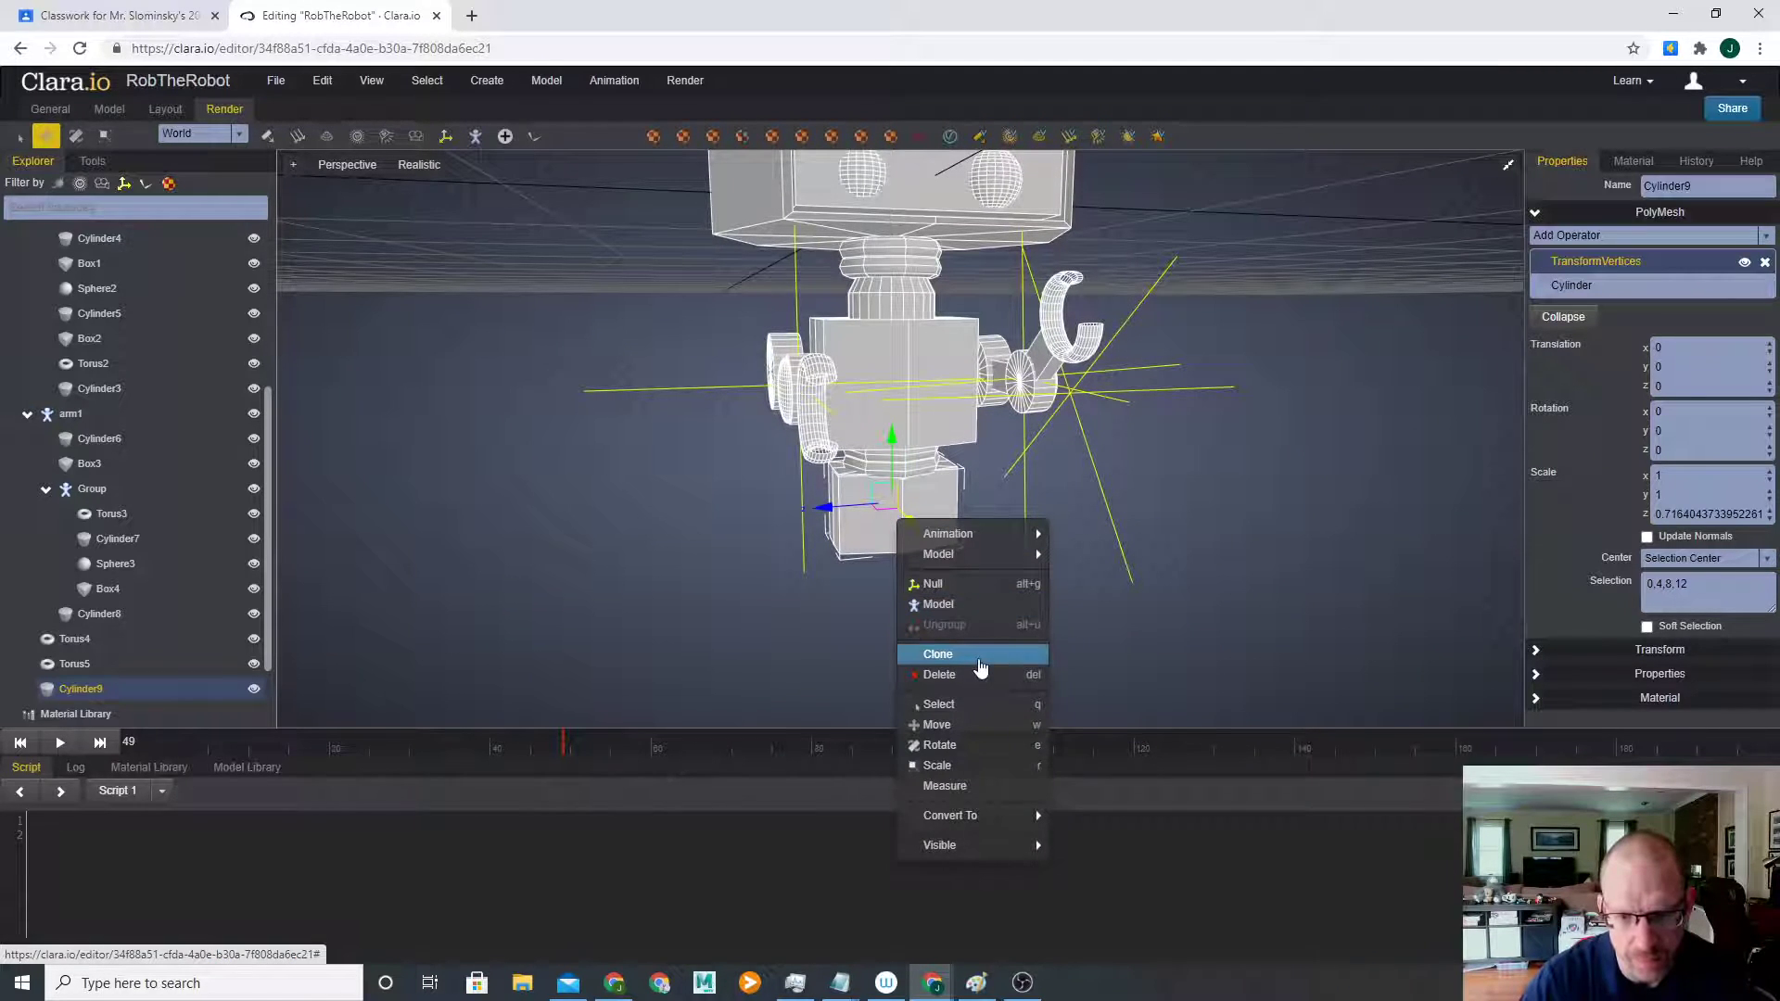
pyautogui.click(938, 653)
pyautogui.click(904, 423)
pyautogui.moveTo(830, 511); pyautogui.dragTo(576, 525)
pyautogui.moveTo(647, 630)
pyautogui.mouseDown(button='middle')
pyautogui.moveTo(797, 635)
pyautogui.moveTo(764, 649)
pyautogui.moveTo(683, 598)
pyautogui.moveTo(715, 568)
pyautogui.moveTo(629, 558)
pyautogui.moveTo(554, 582)
pyautogui.moveTo(601, 580)
pyautogui.mouseUp(button='middle')
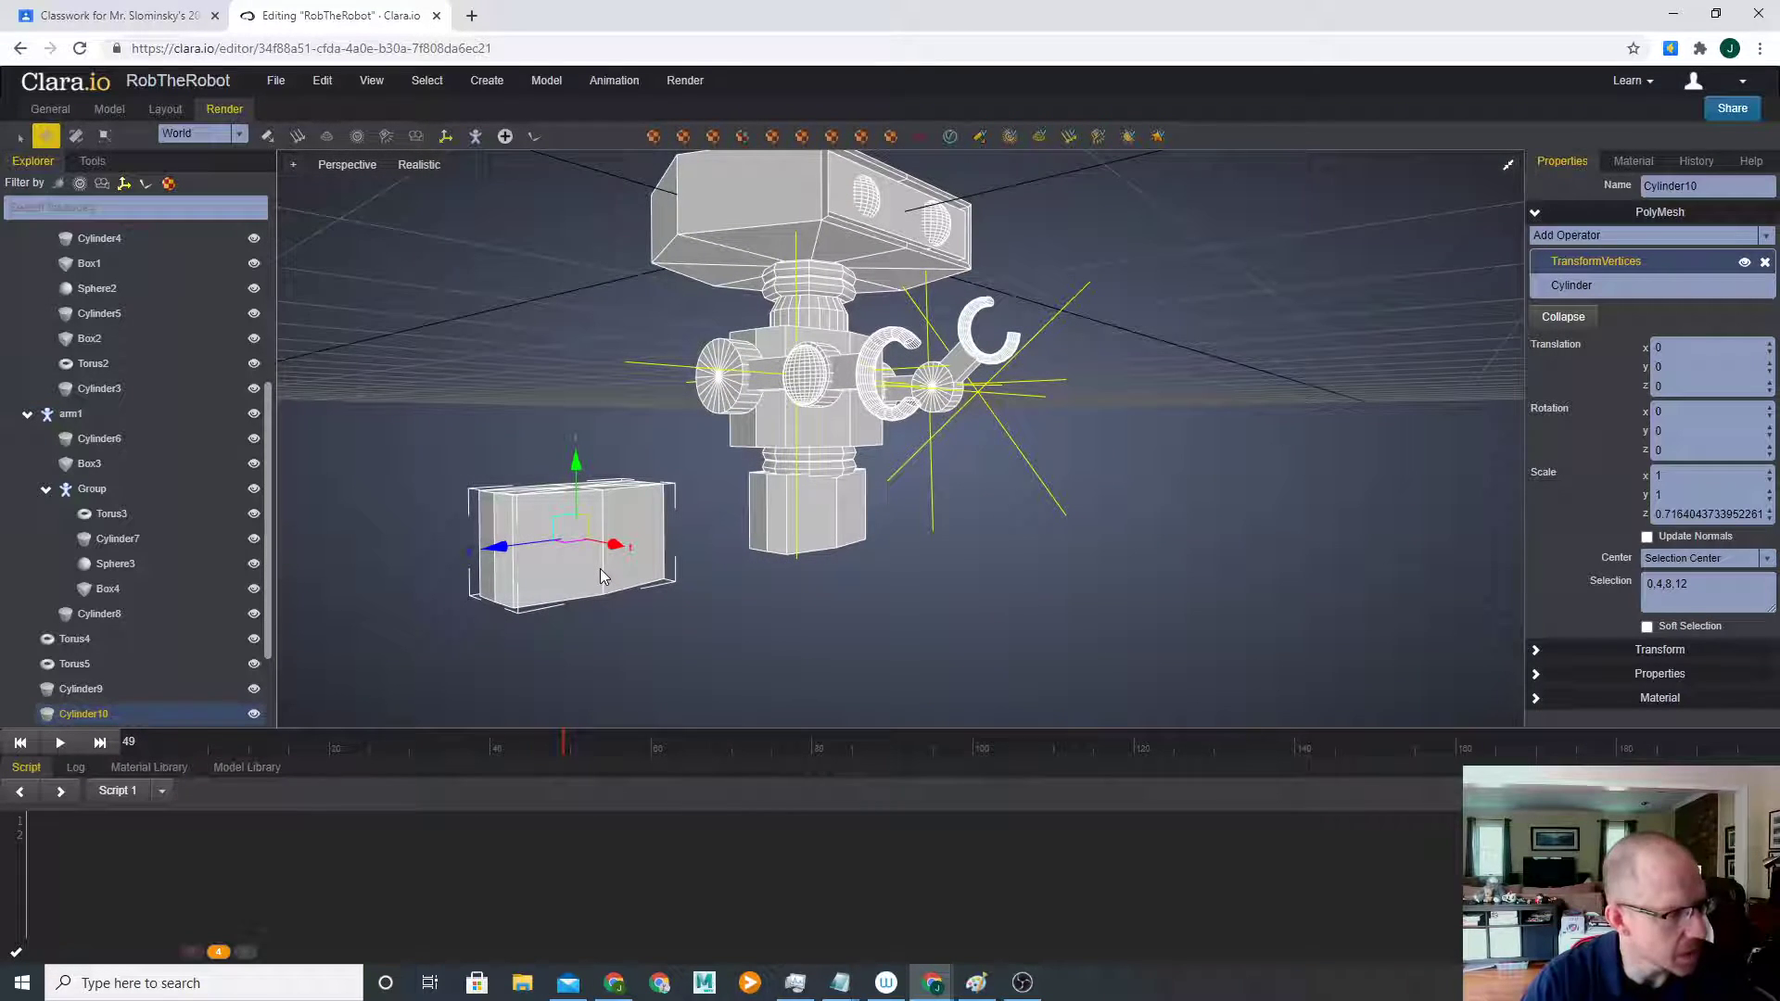
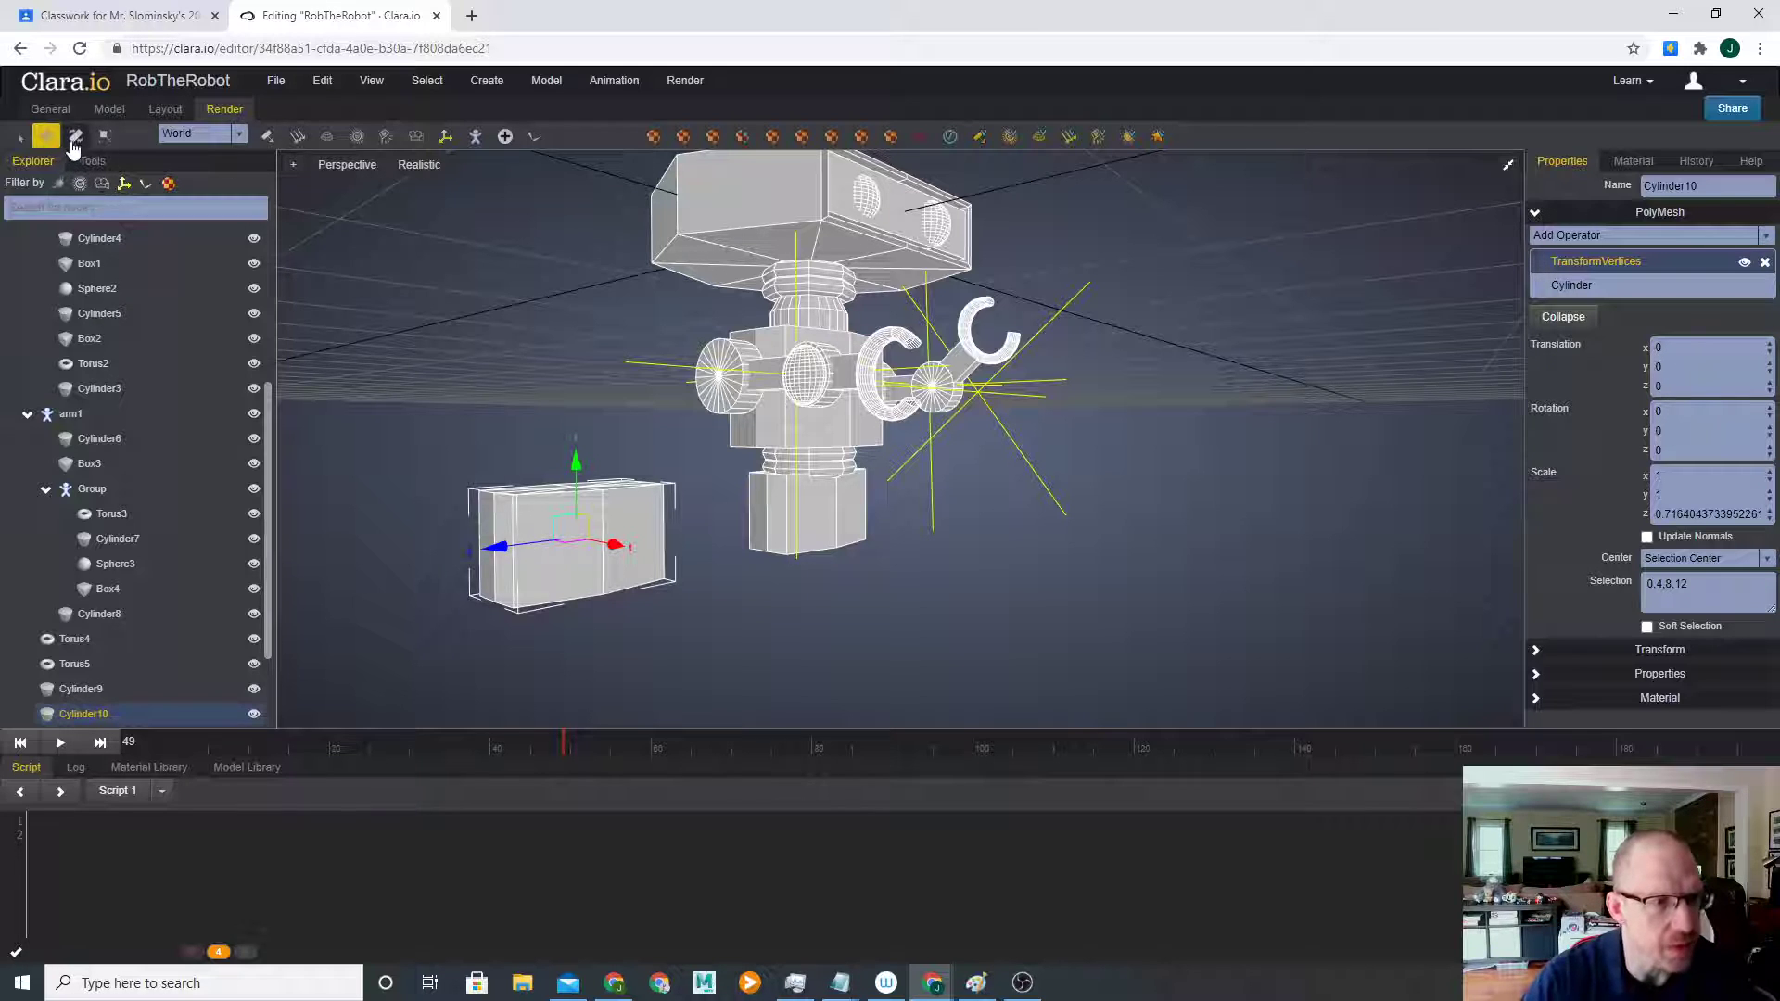
# - Extrude the two front faces of the copied hip block and pull them forward along X by about 0.27
pyautogui.click(93, 161)
pyautogui.click(107, 191)
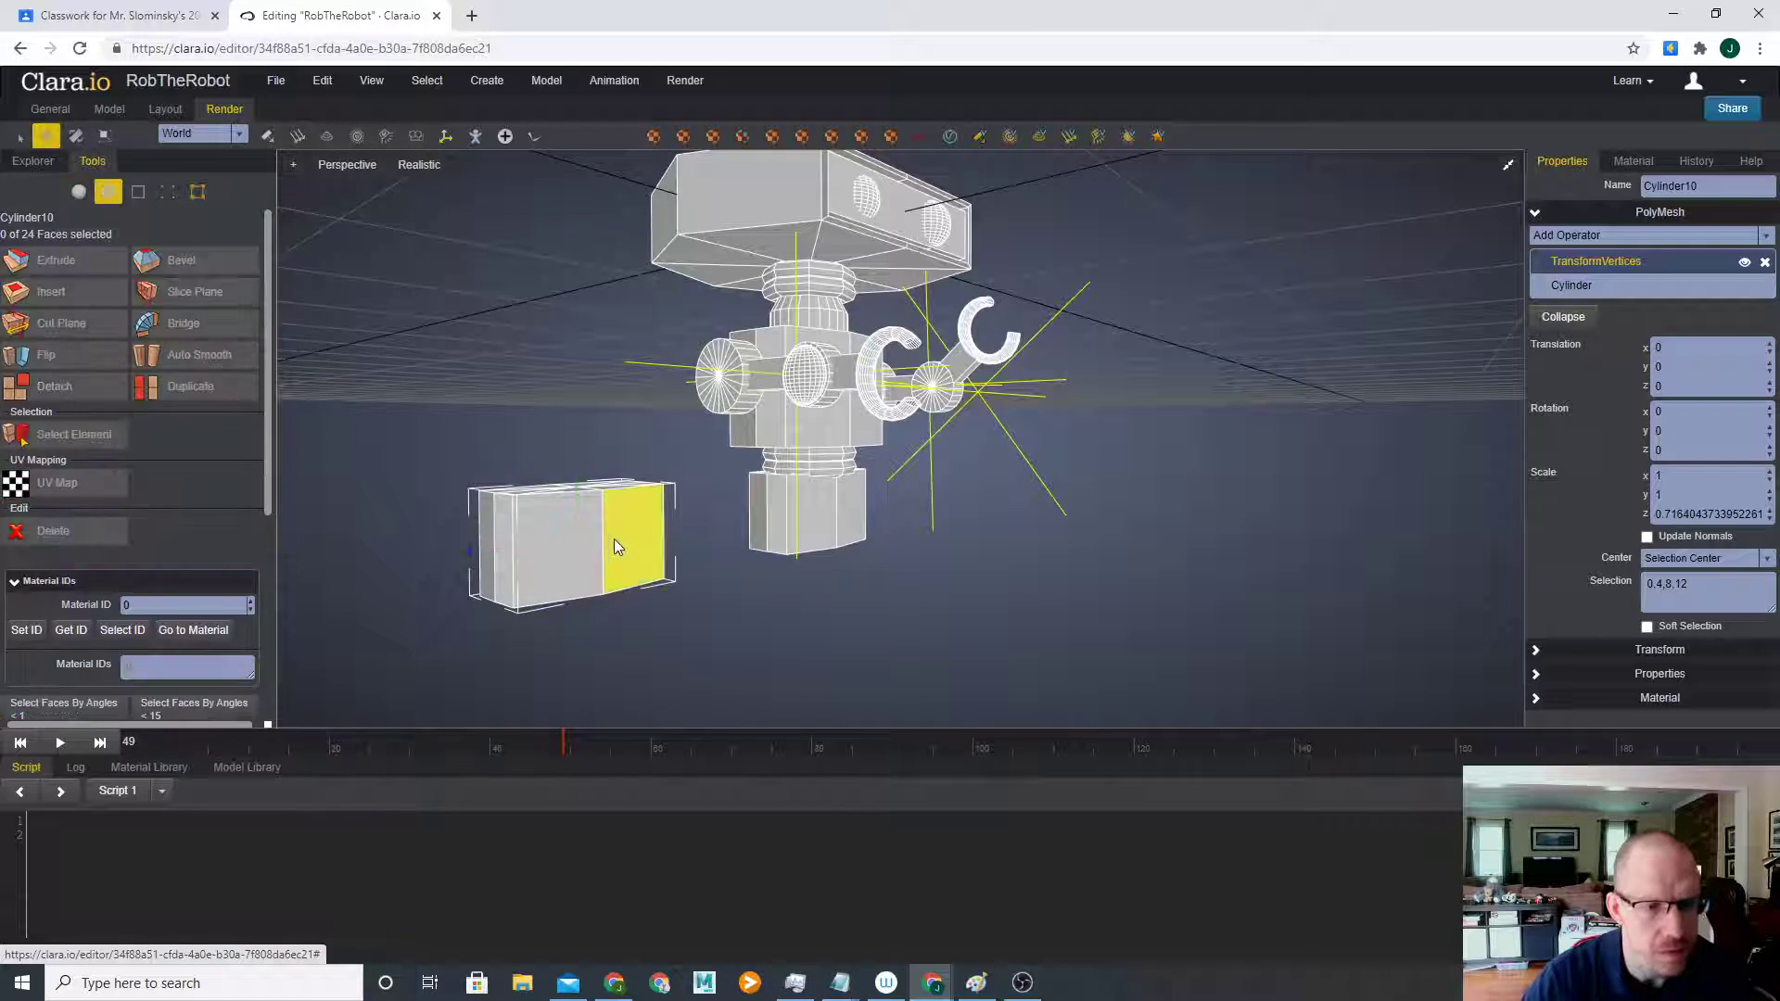
pyautogui.click(621, 543)
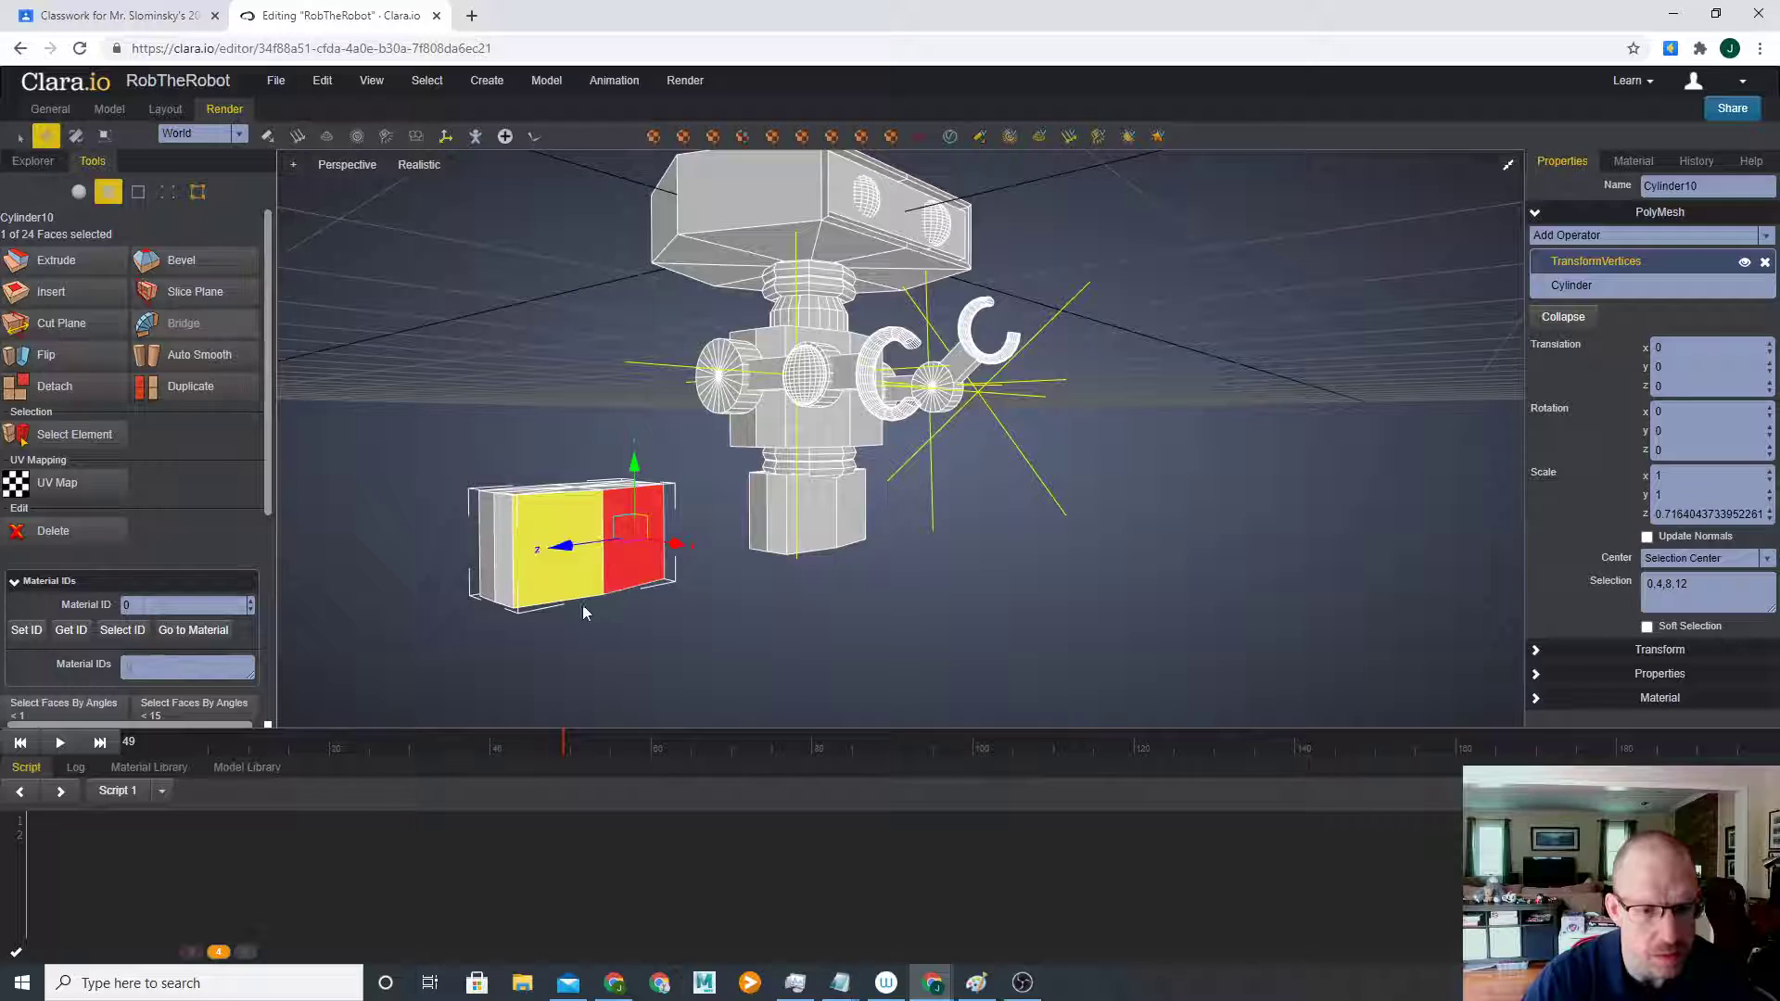
pyautogui.keyDown('shift'); pyautogui.click(525, 523); pyautogui.keyUp('shift')
pyautogui.moveTo(727, 660); pyautogui.dragTo(738, 662, button='right')
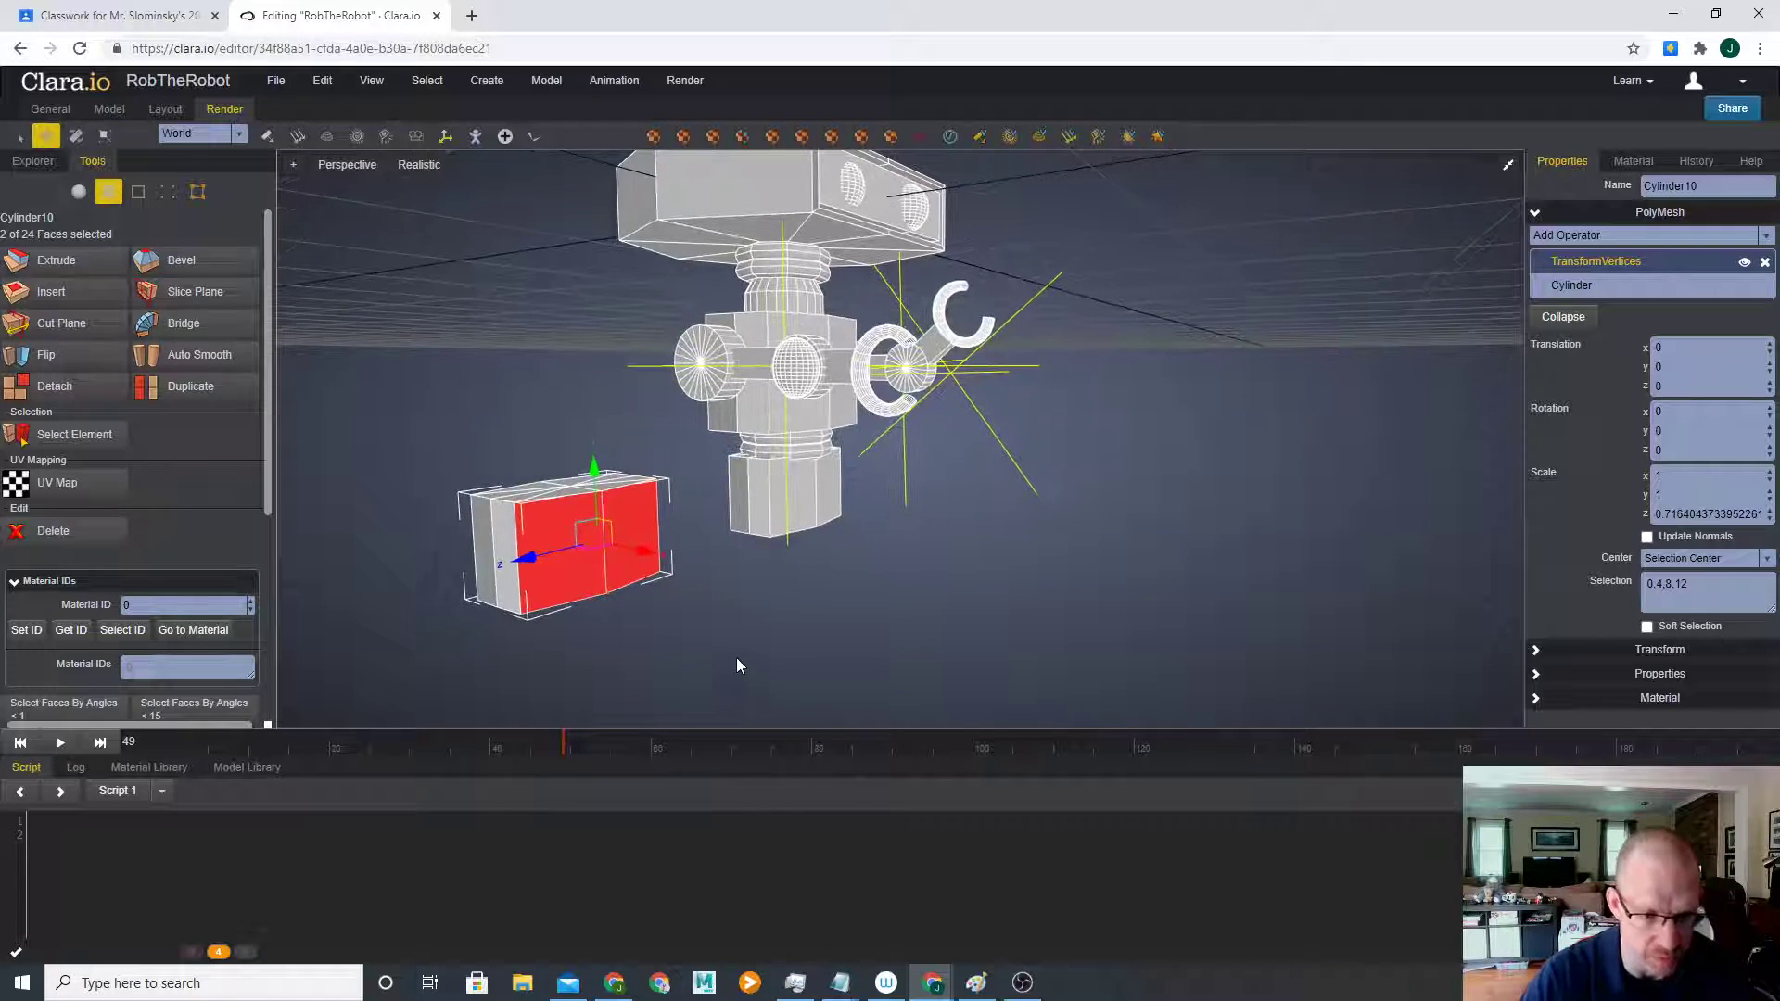
pyautogui.click(323, 81)
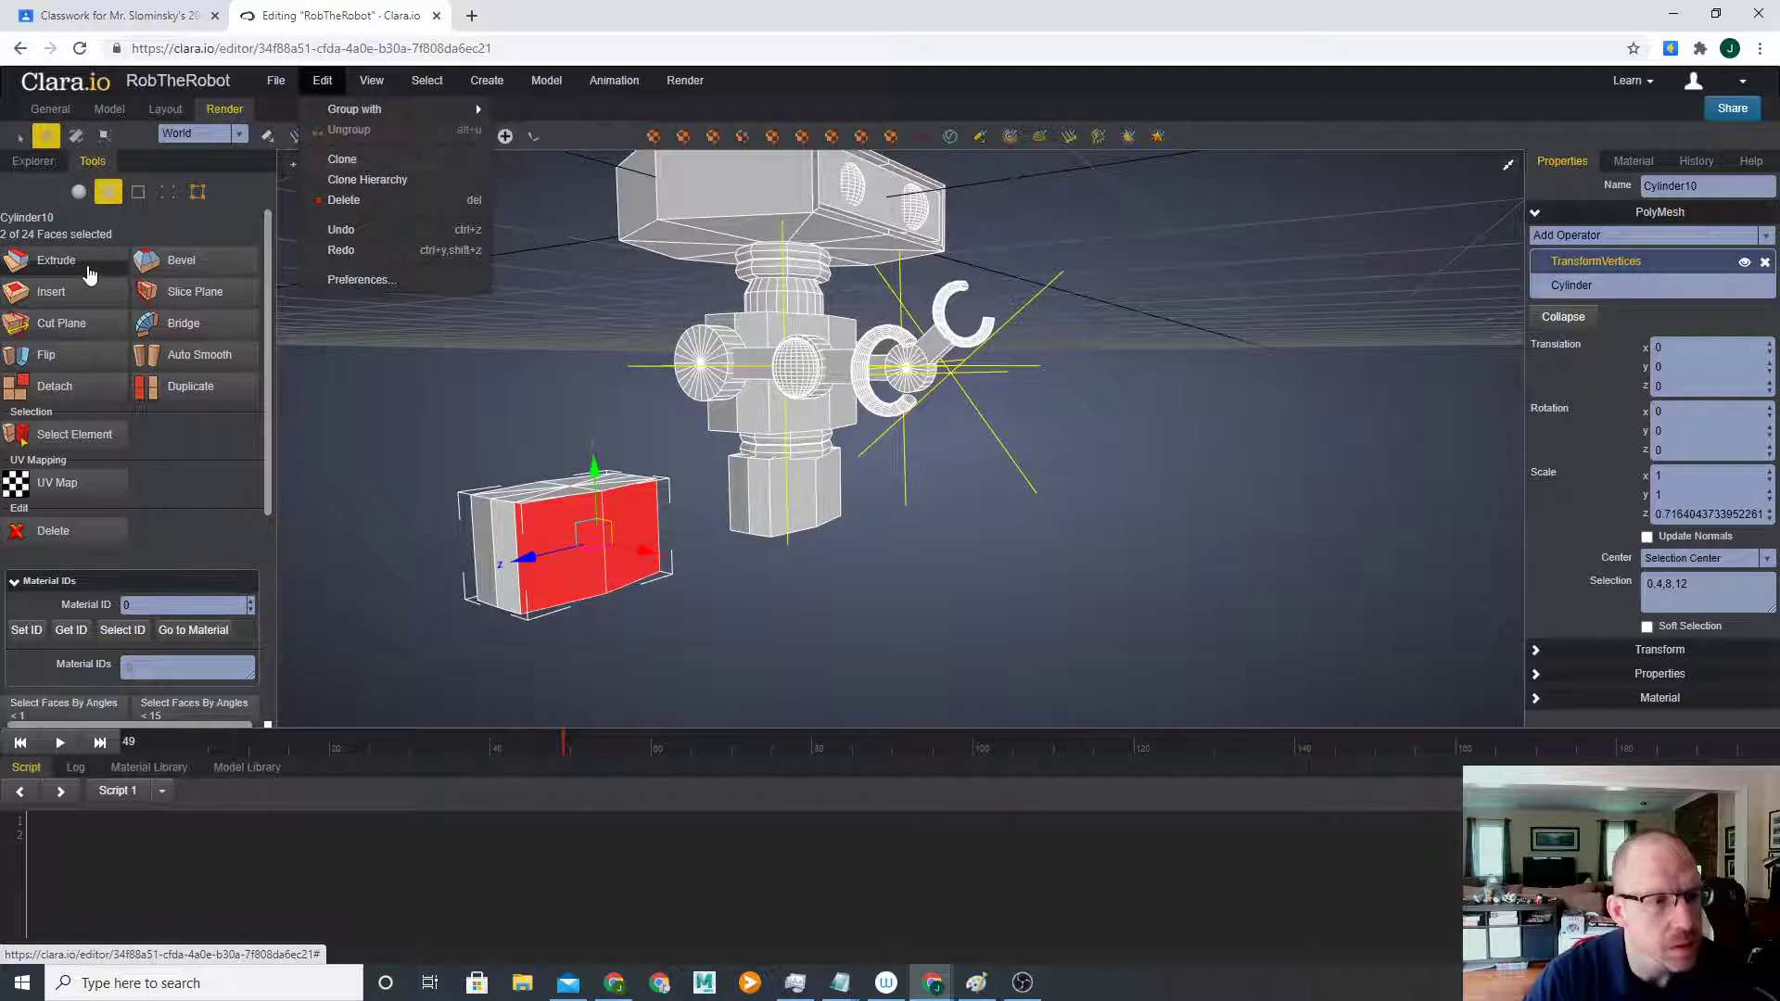
pyautogui.click(56, 261)
pyautogui.moveTo(656, 556); pyautogui.dragTo(704, 573)
pyautogui.moveTo(758, 640)
pyautogui.mouseDown(button='right')
pyautogui.moveTo(788, 643)
pyautogui.moveTo(781, 620)
pyautogui.mouseUp(button='right')
pyautogui.moveTo(728, 560); pyautogui.dragTo(689, 547)
pyautogui.moveTo(689, 548); pyautogui.dragTo(654, 504, button='right')
# - Lower the three upper front vertices of the extruded section by about 0.29 along Y to slope its top
pyautogui.click(168, 192)
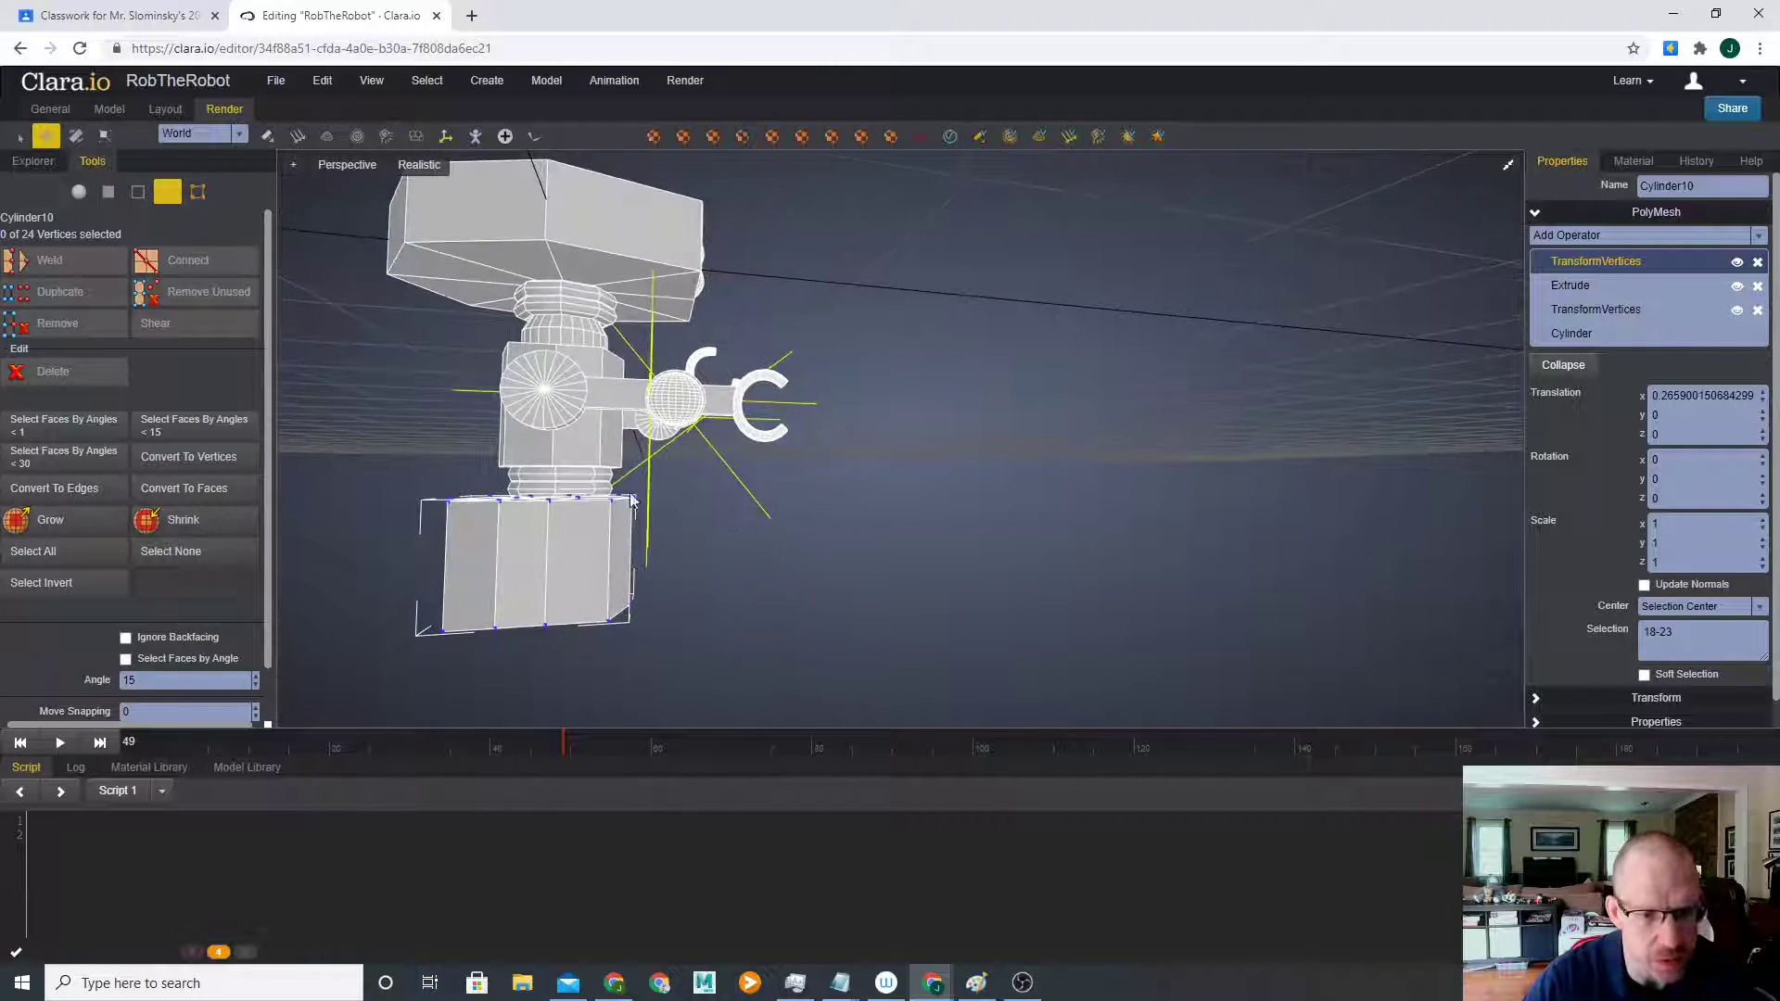
pyautogui.moveTo(660, 522); pyautogui.dragTo(654, 522)
pyautogui.moveTo(627, 423); pyautogui.dragTo(626, 458)
pyautogui.moveTo(744, 541); pyautogui.dragTo(612, 569, button='right')
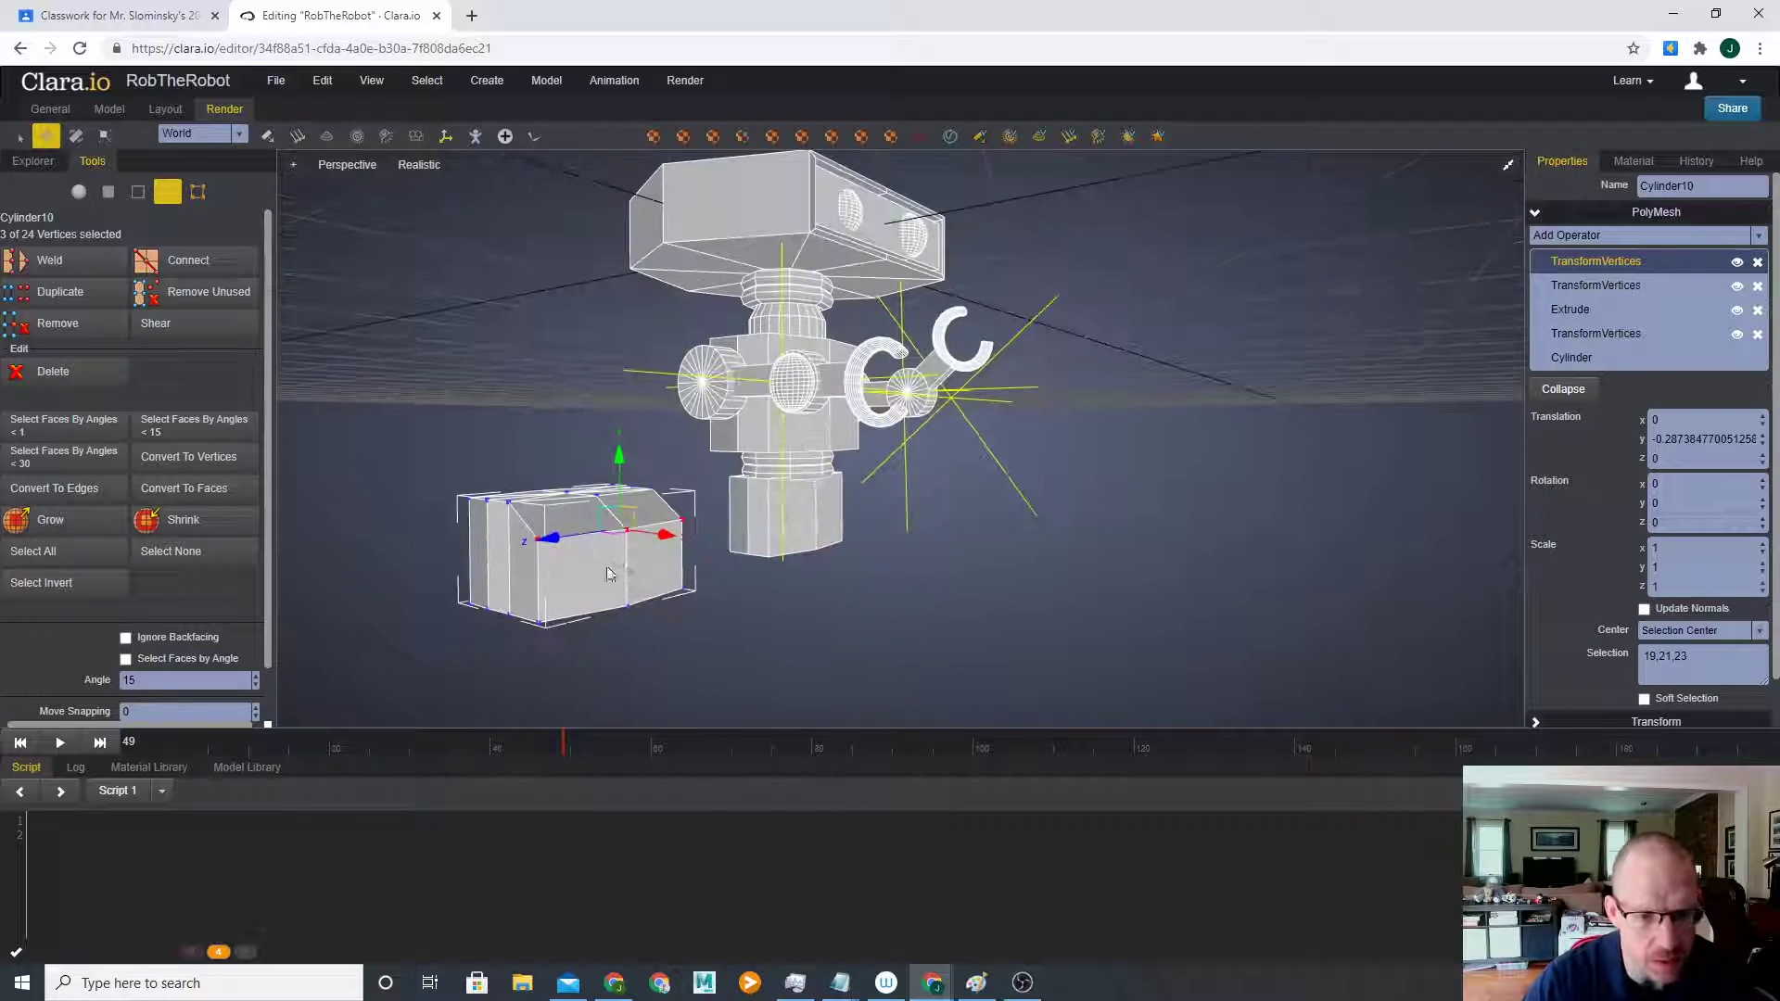
# - Extrude the block's two vertical front faces again and pull them forward along X by about 0.63 to form the toe
pyautogui.click(107, 191)
pyautogui.click(581, 568)
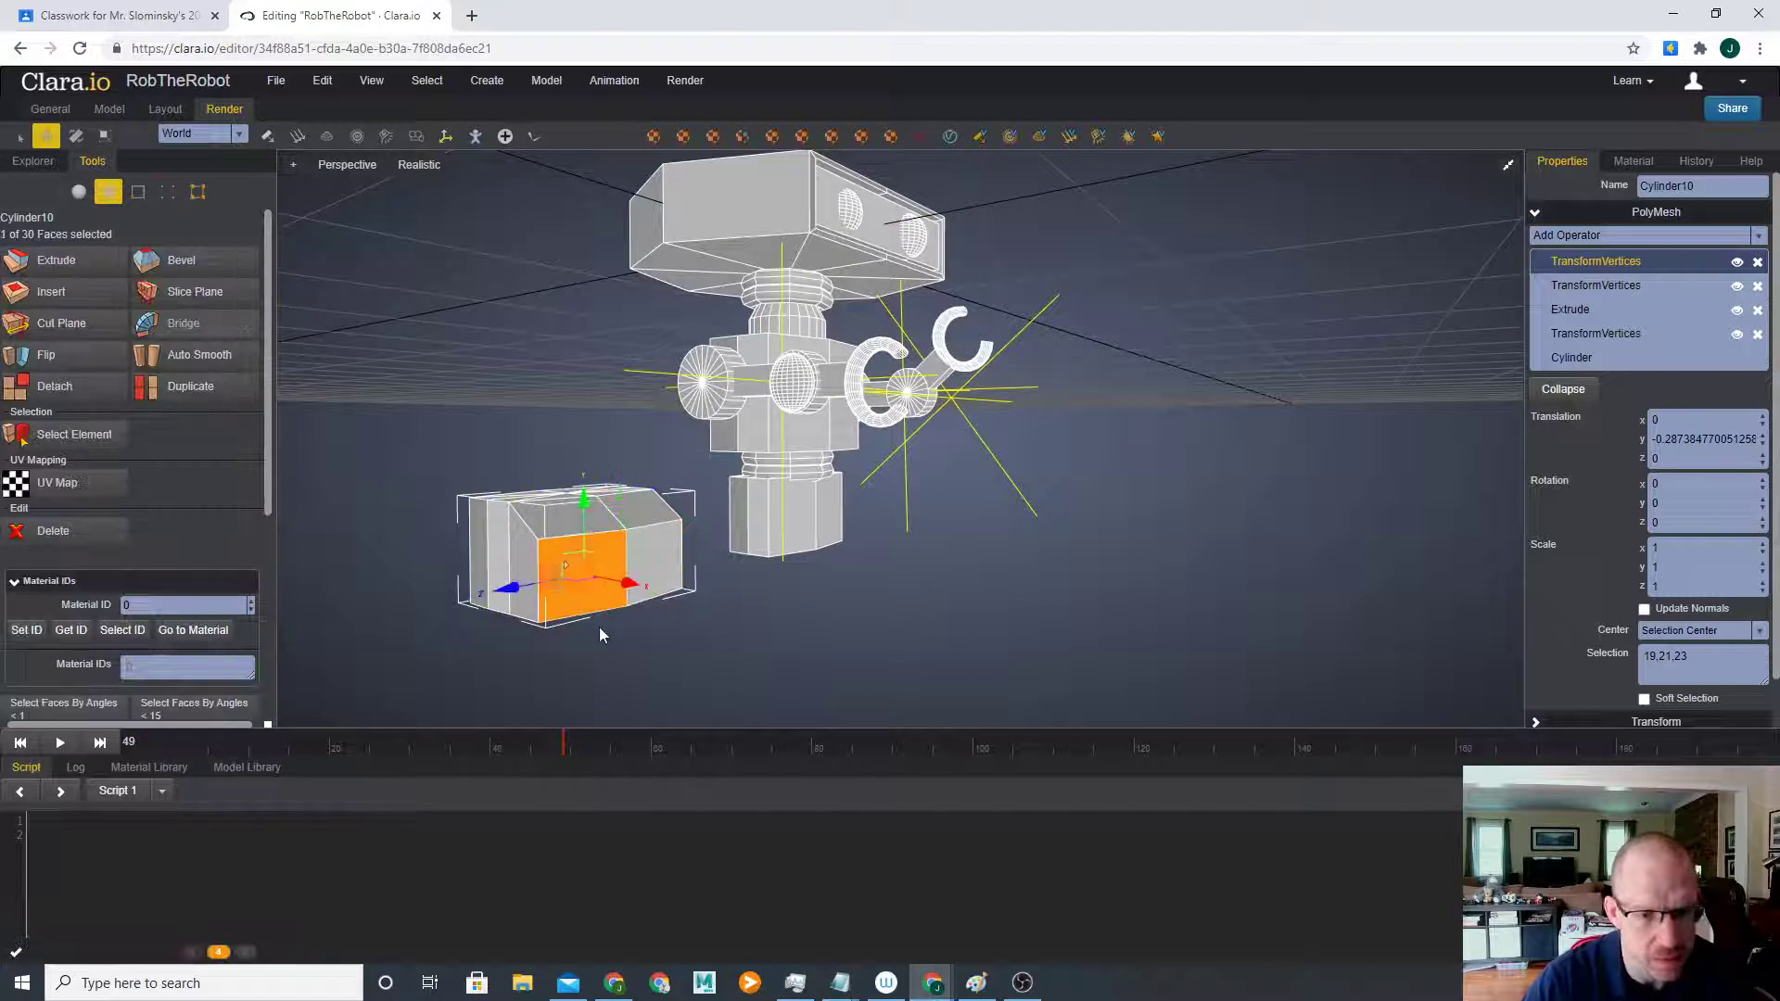
pyautogui.keyDown('ctrl'); pyautogui.click(672, 574); pyautogui.keyUp('ctrl')
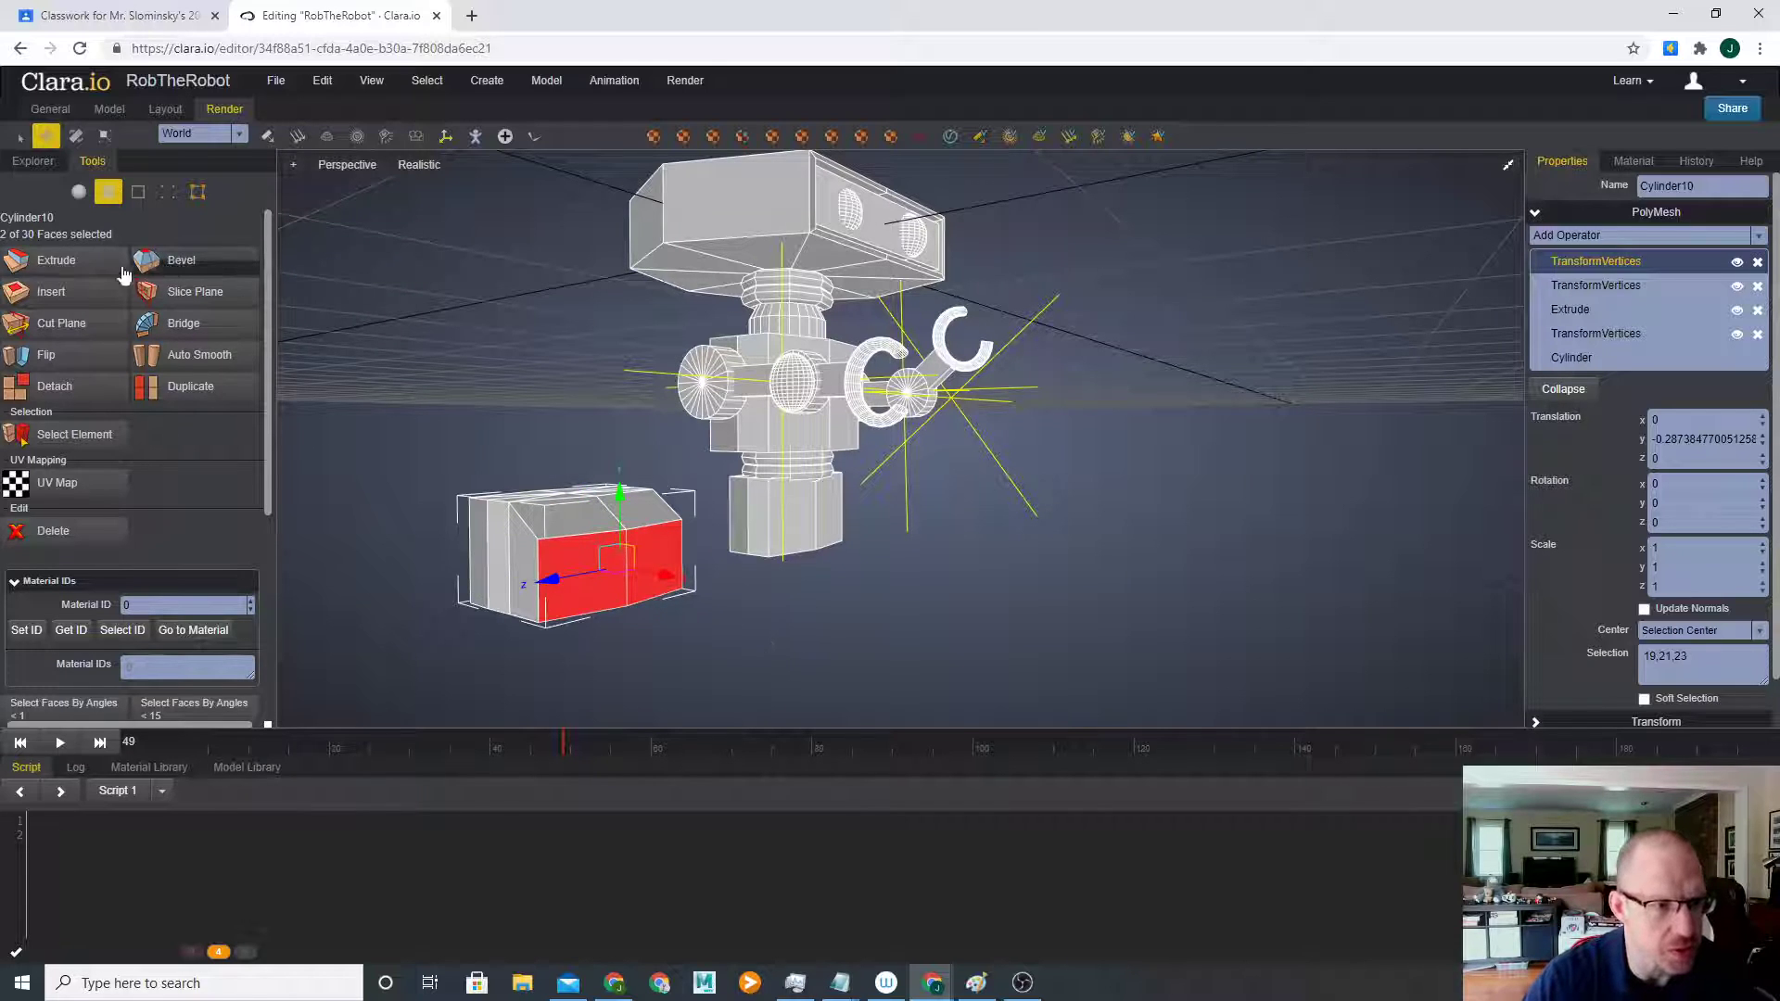
pyautogui.click(55, 259)
pyautogui.moveTo(523, 555); pyautogui.dragTo(714, 603, button='right')
pyautogui.moveTo(698, 577); pyautogui.dragTo(743, 587)
pyautogui.moveTo(743, 588); pyautogui.dragTo(668, 607, button='right')
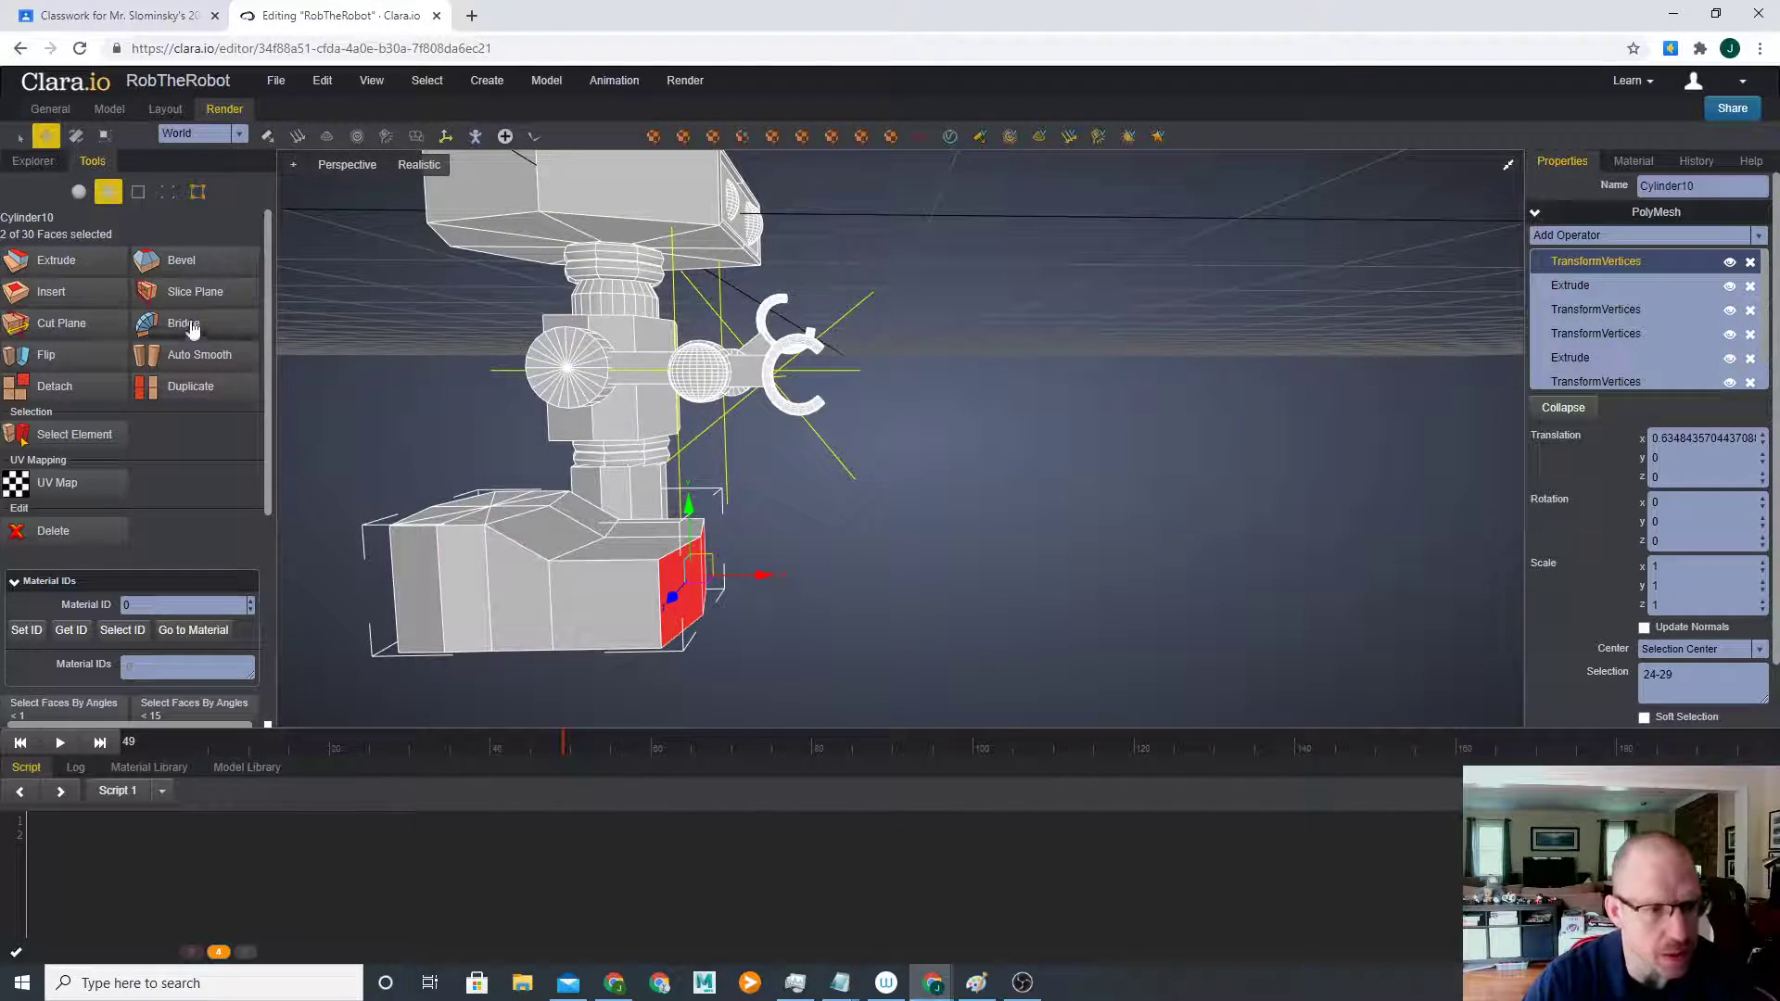
# - Lower the three upper vertices at the toe's front by about 0.4 along Y to continue the slope
pyautogui.click(167, 192)
pyautogui.moveTo(764, 515); pyautogui.dragTo(727, 508, button='right')
pyautogui.moveTo(698, 483); pyautogui.dragTo(692, 506)
pyautogui.moveTo(795, 548); pyautogui.dragTo(684, 549, button='right')
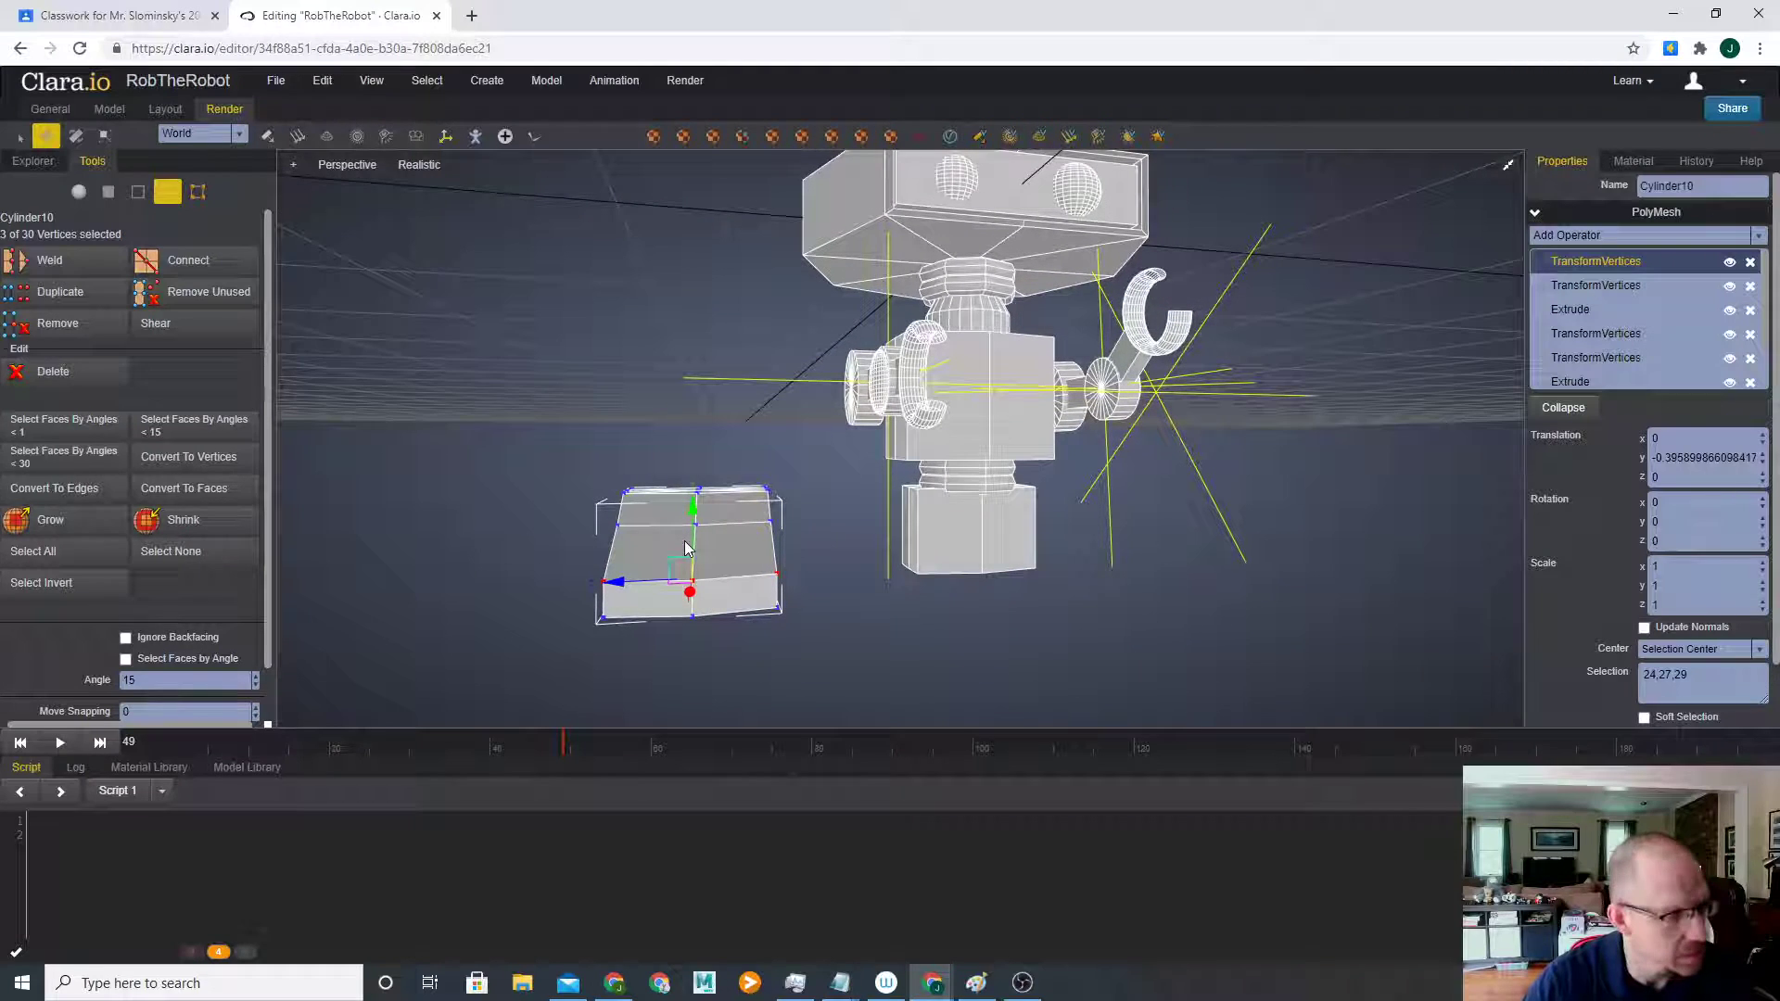
# - Narrow the foot by moving the vertices on both of its sides inward along Z, the second side by about 0.085
pyautogui.moveTo(540, 387); pyautogui.dragTo(653, 635)
pyautogui.moveTo(540, 555); pyautogui.dragTo(570, 559)
pyautogui.moveTo(810, 553); pyautogui.dragTo(765, 631)
pyautogui.moveTo(709, 554); pyautogui.dragTo(688, 548)
pyautogui.moveTo(688, 548); pyautogui.dragTo(711, 483, button='right')
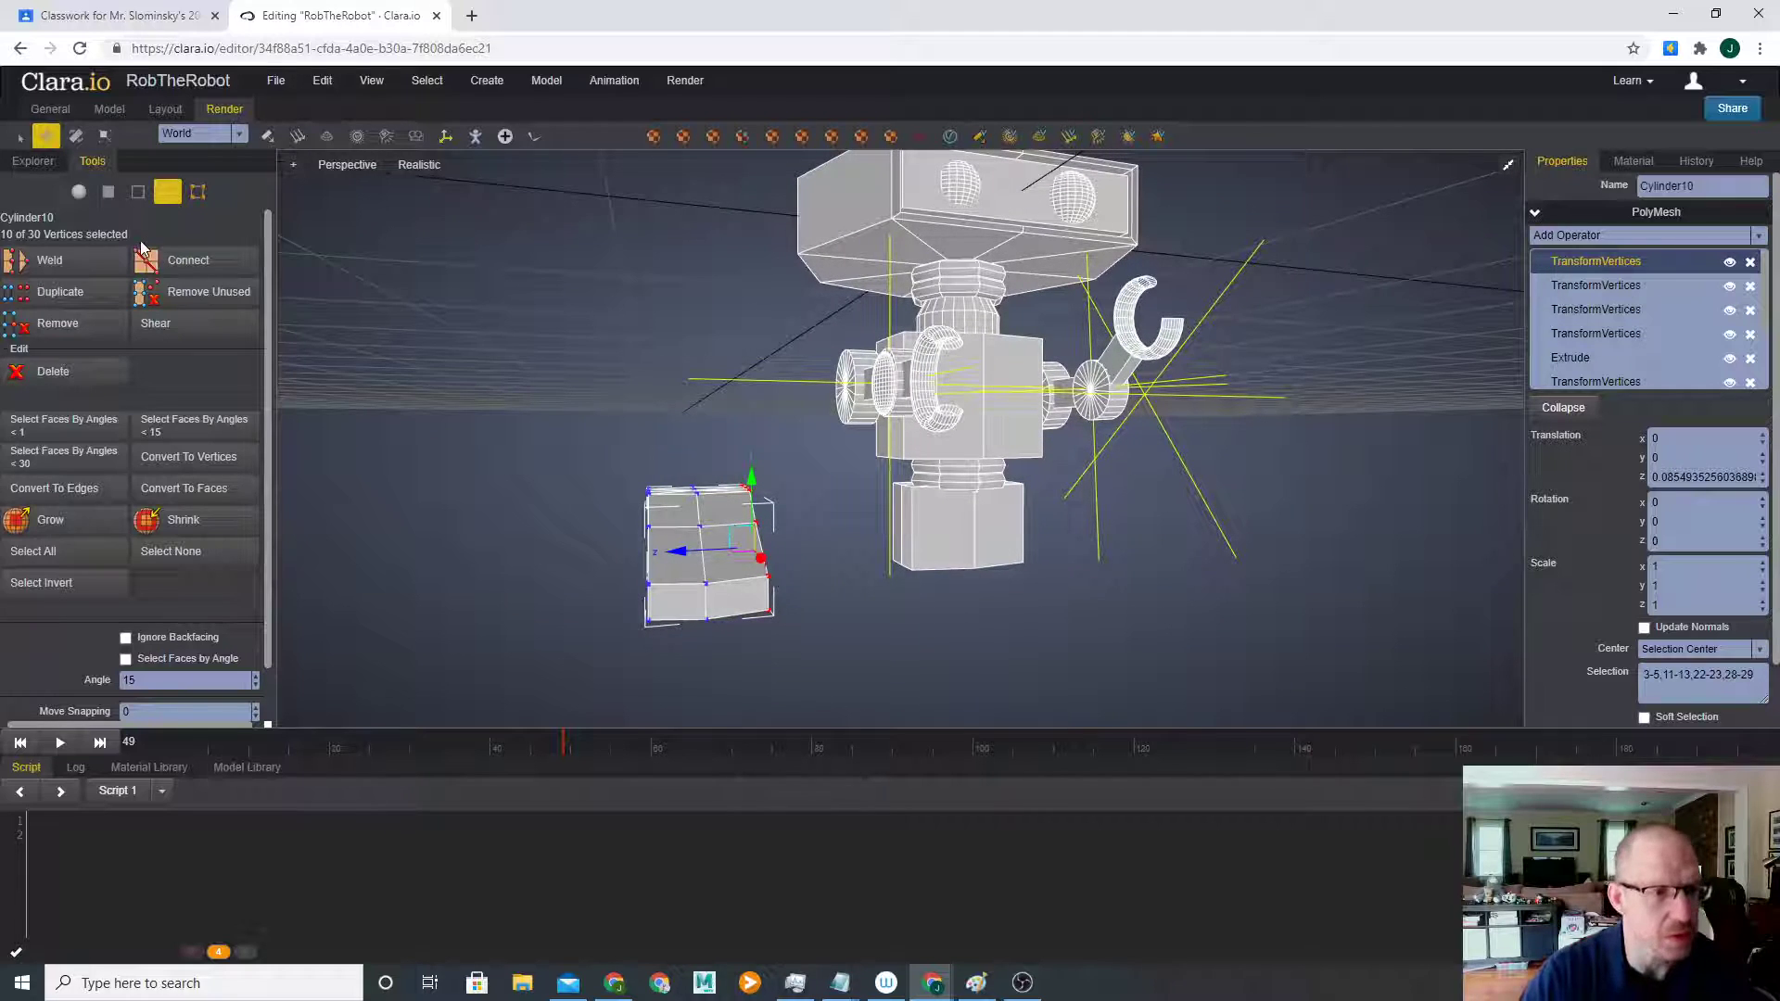
# - Move the whole foot along Z up against the hip block's side and lower it slightly below the hips
pyautogui.click(79, 192)
pyautogui.moveTo(704, 547); pyautogui.dragTo(737, 535, button='right')
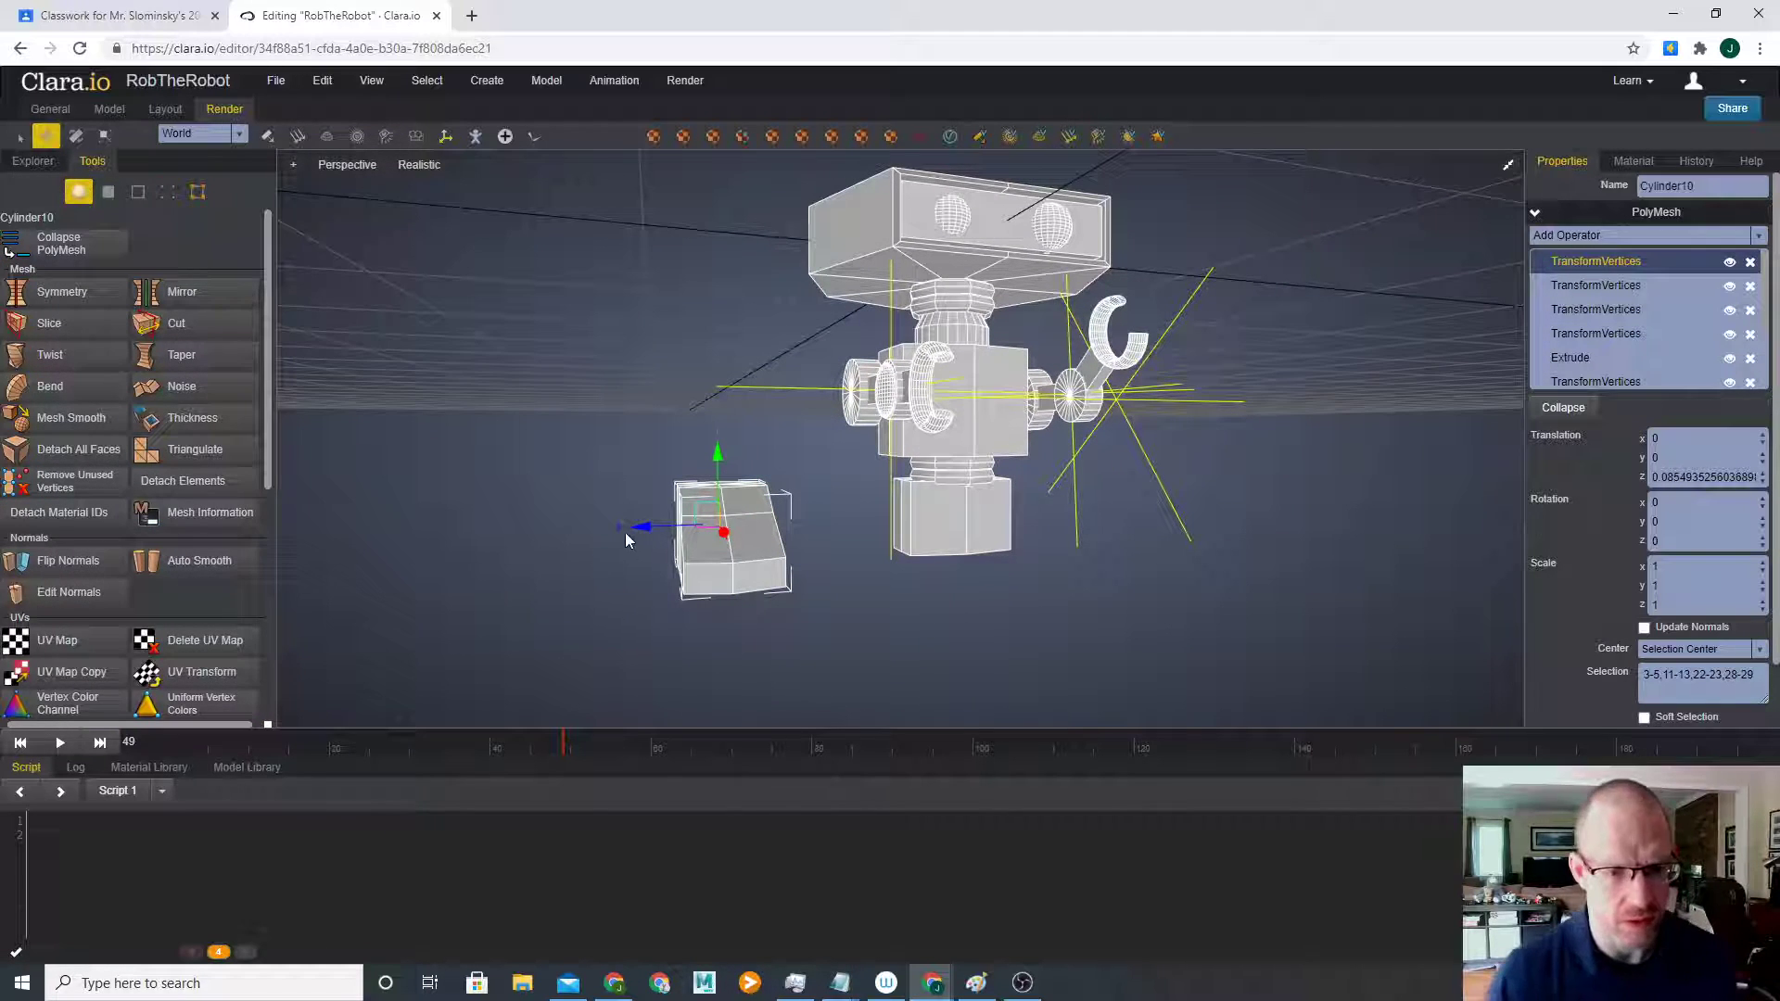
pyautogui.moveTo(640, 528); pyautogui.dragTo(772, 549)
pyautogui.moveTo(773, 549); pyautogui.dragTo(890, 475, button='right')
pyautogui.moveTo(853, 450); pyautogui.dragTo(803, 551)
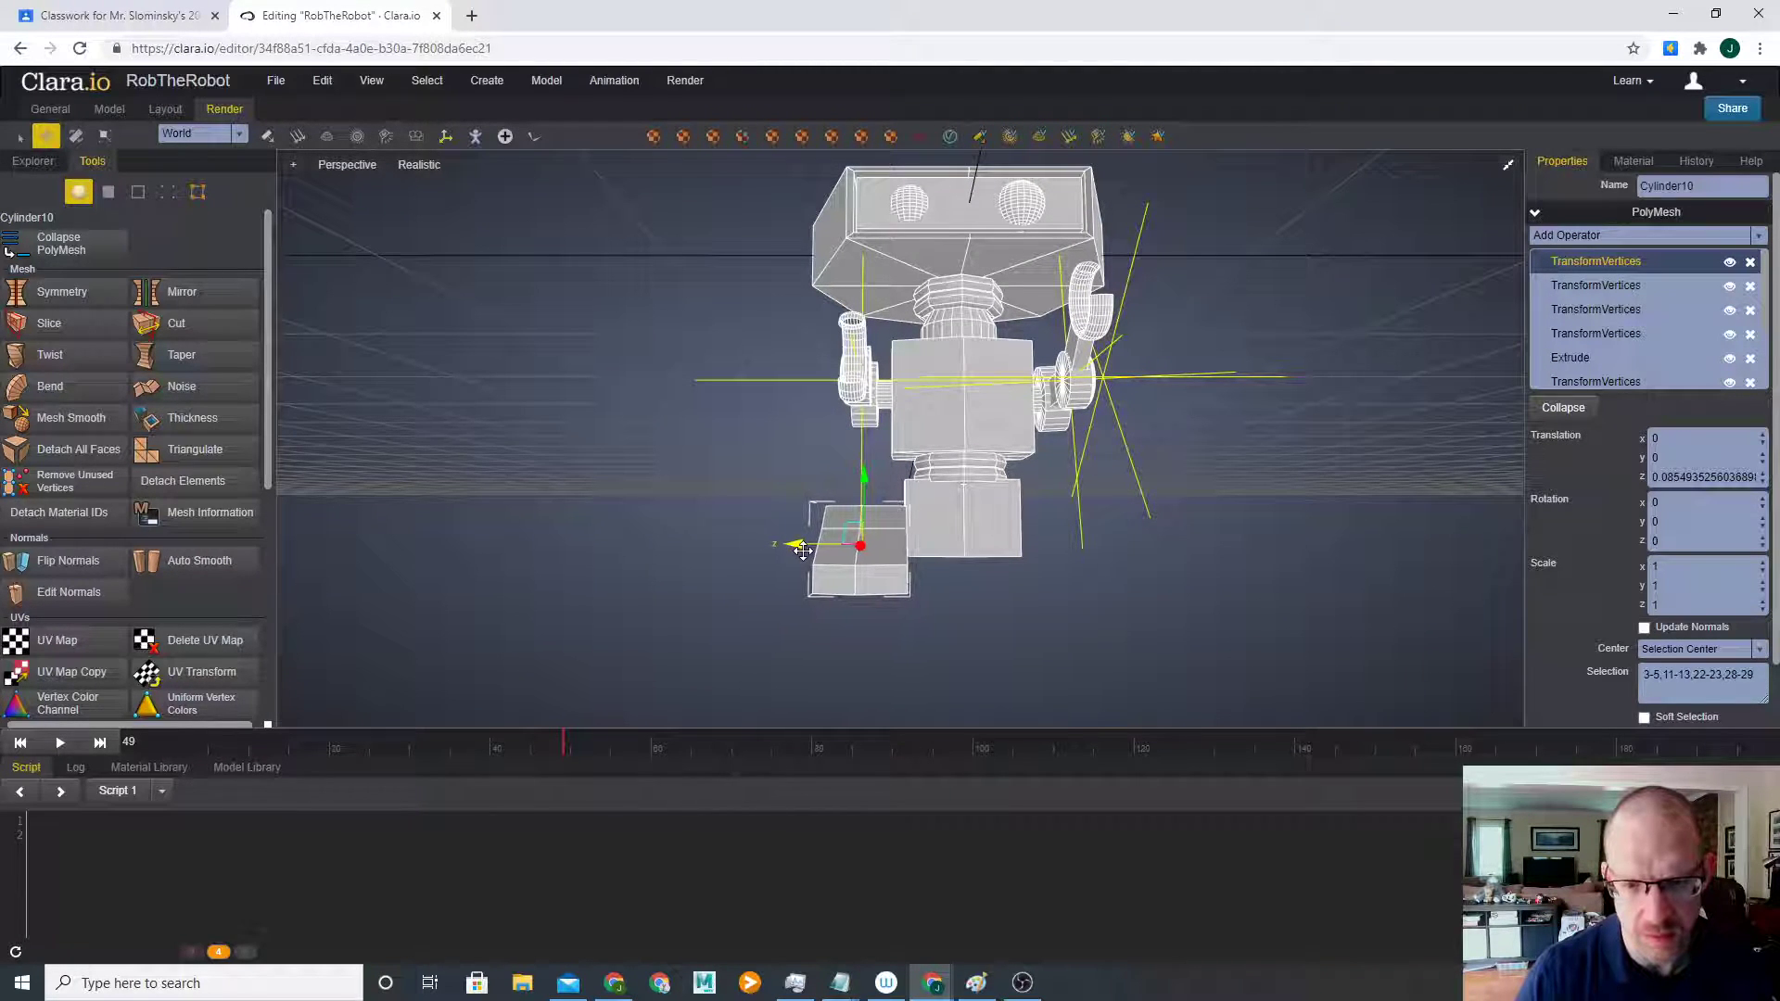
pyautogui.moveTo(718, 631); pyautogui.dragTo(816, 587, button='right')
pyautogui.click(722, 632)
pyautogui.scroll(3, 816, 587)
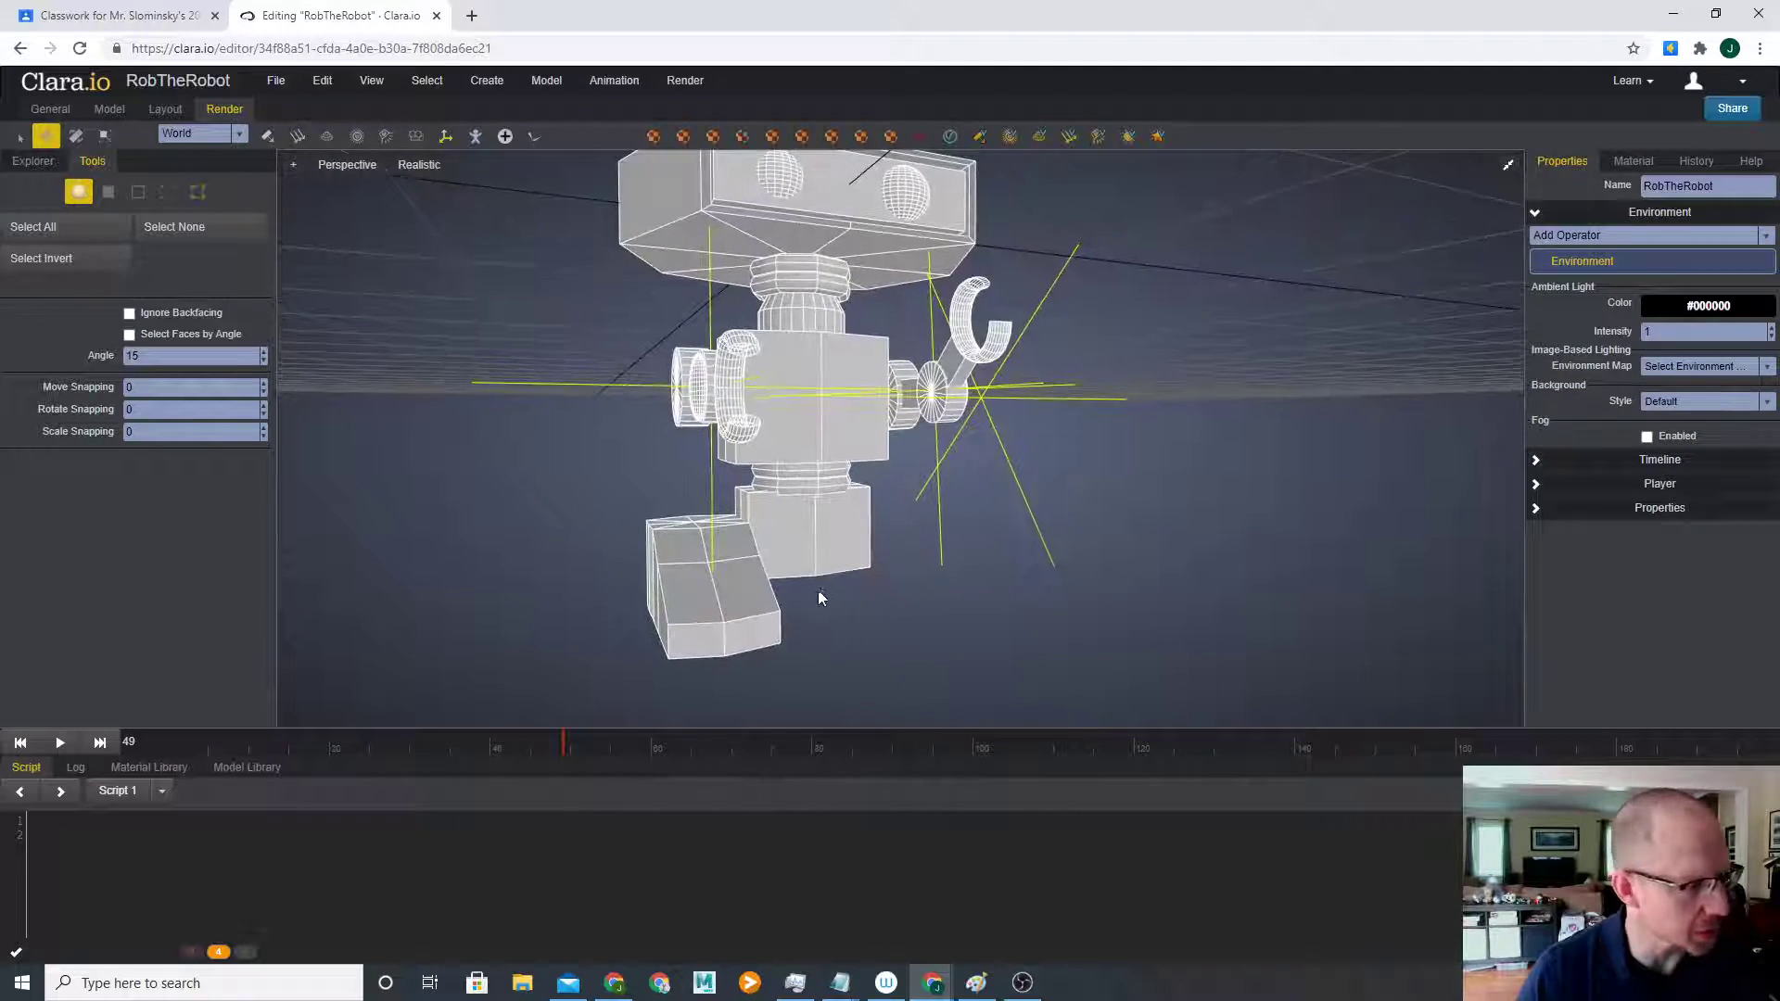
pyautogui.moveTo(820, 587); pyautogui.dragTo(810, 525, button='middle')
pyautogui.moveTo(810, 525); pyautogui.dragTo(581, 400, button='right')
pyautogui.moveTo(687, 323); pyautogui.dragTo(631, 353, button='right')
pyautogui.click(628, 295)
pyautogui.click(650, 321)
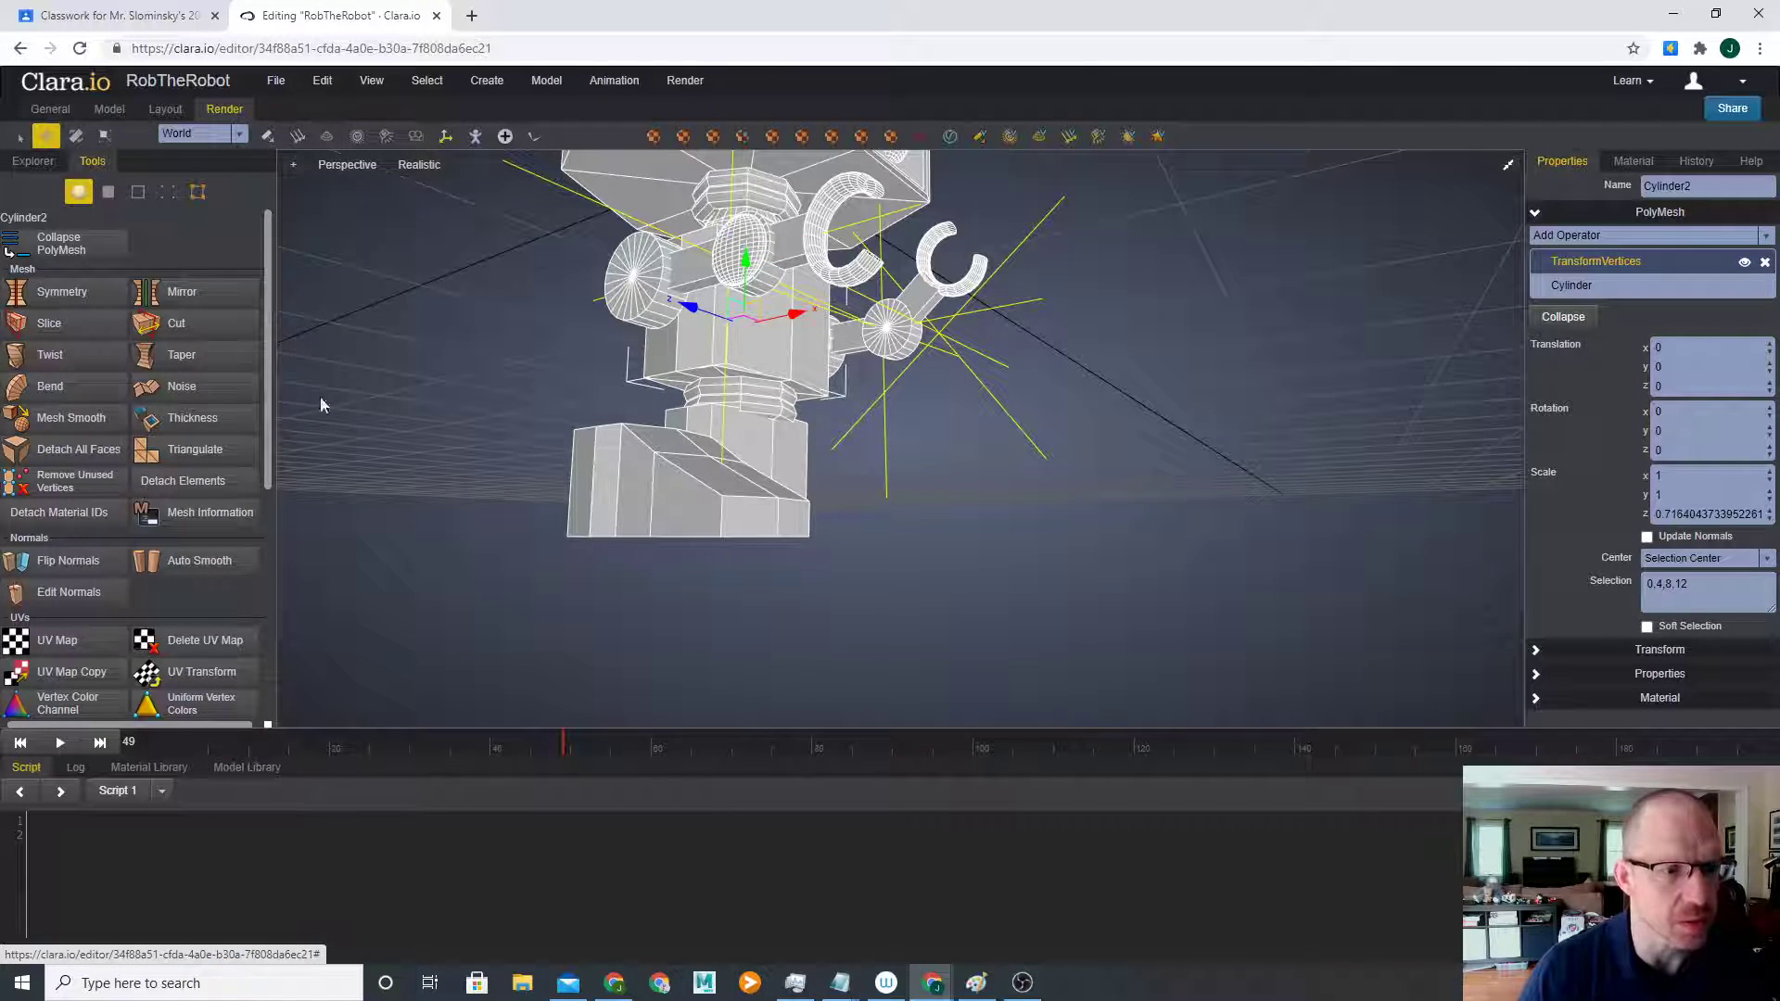
pyautogui.click(33, 161)
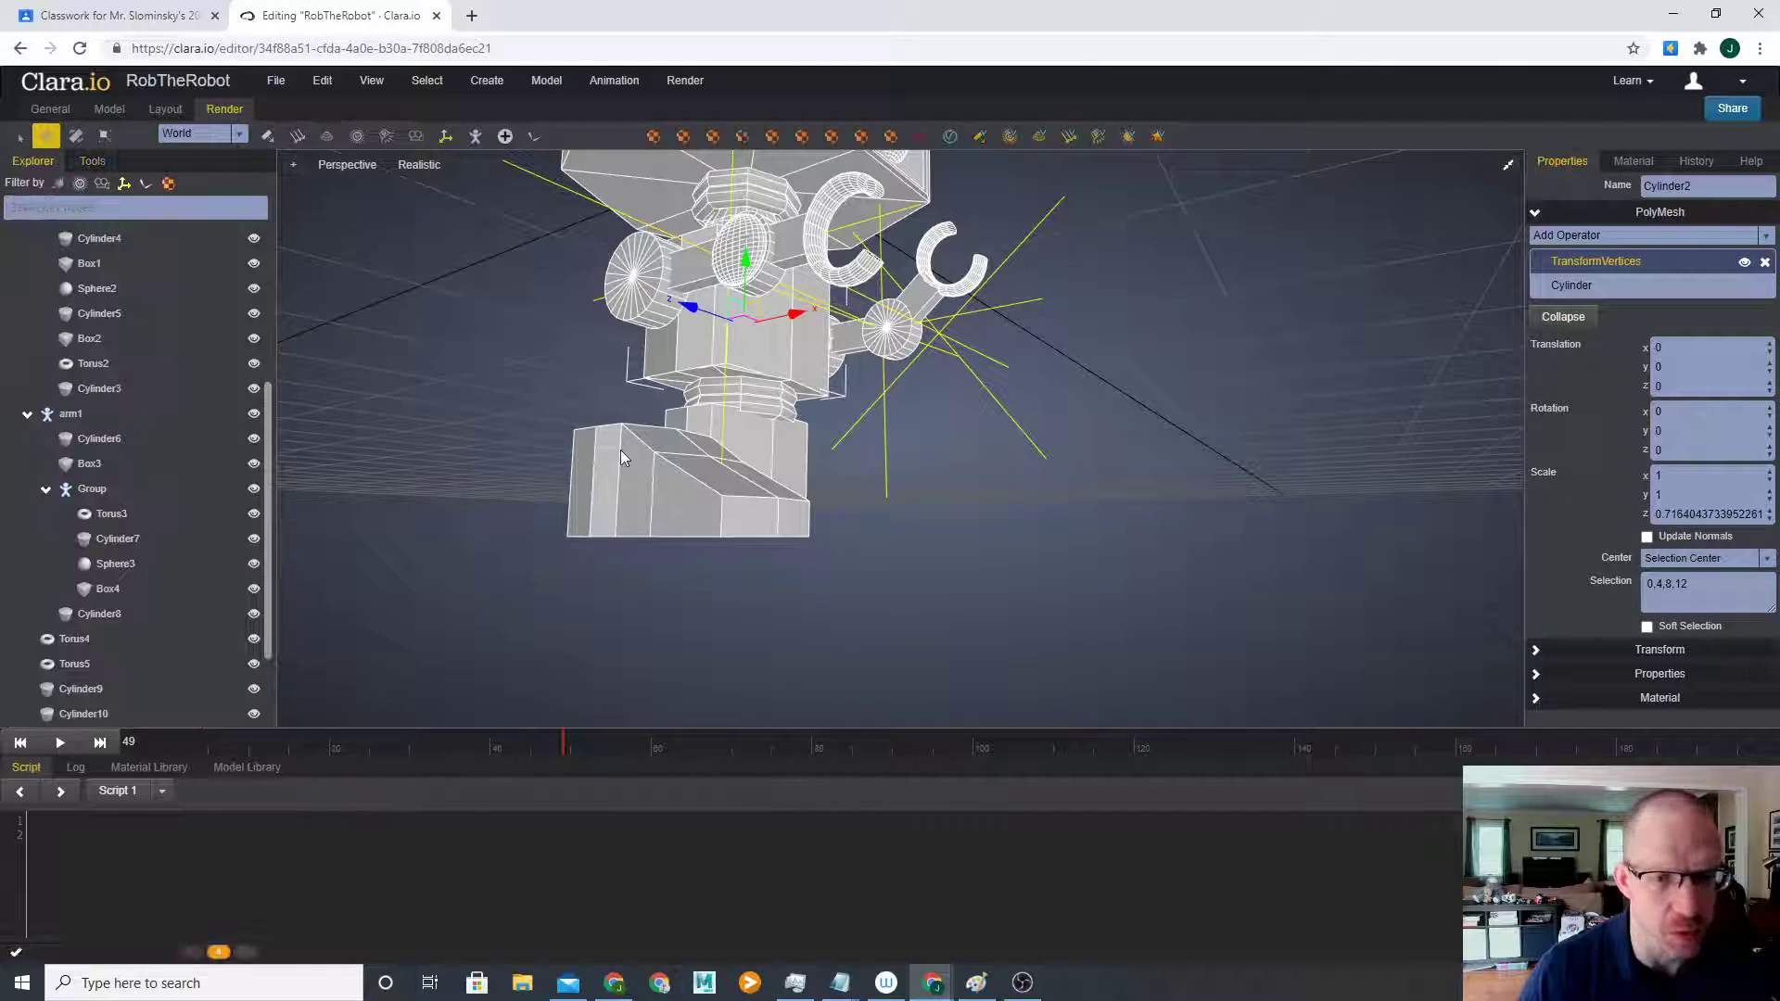
pyautogui.scroll(1, 76, 547)
pyautogui.scroll(4, 84, 501)
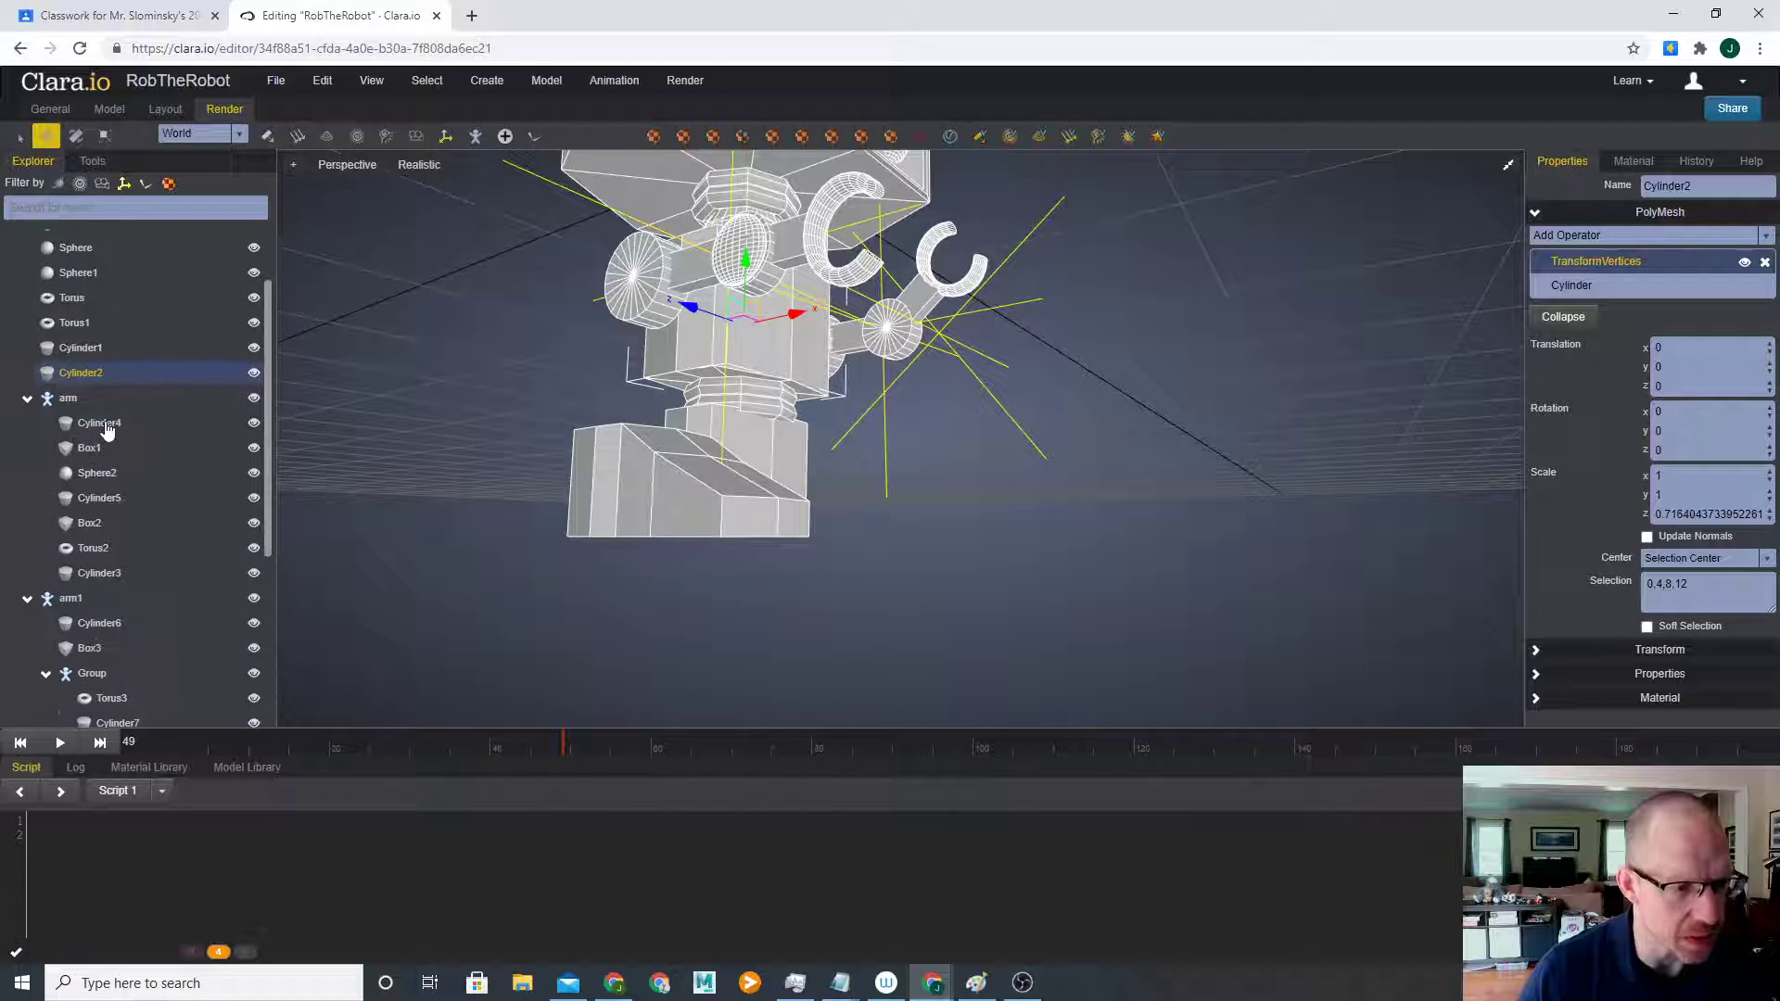
pyautogui.click(109, 424)
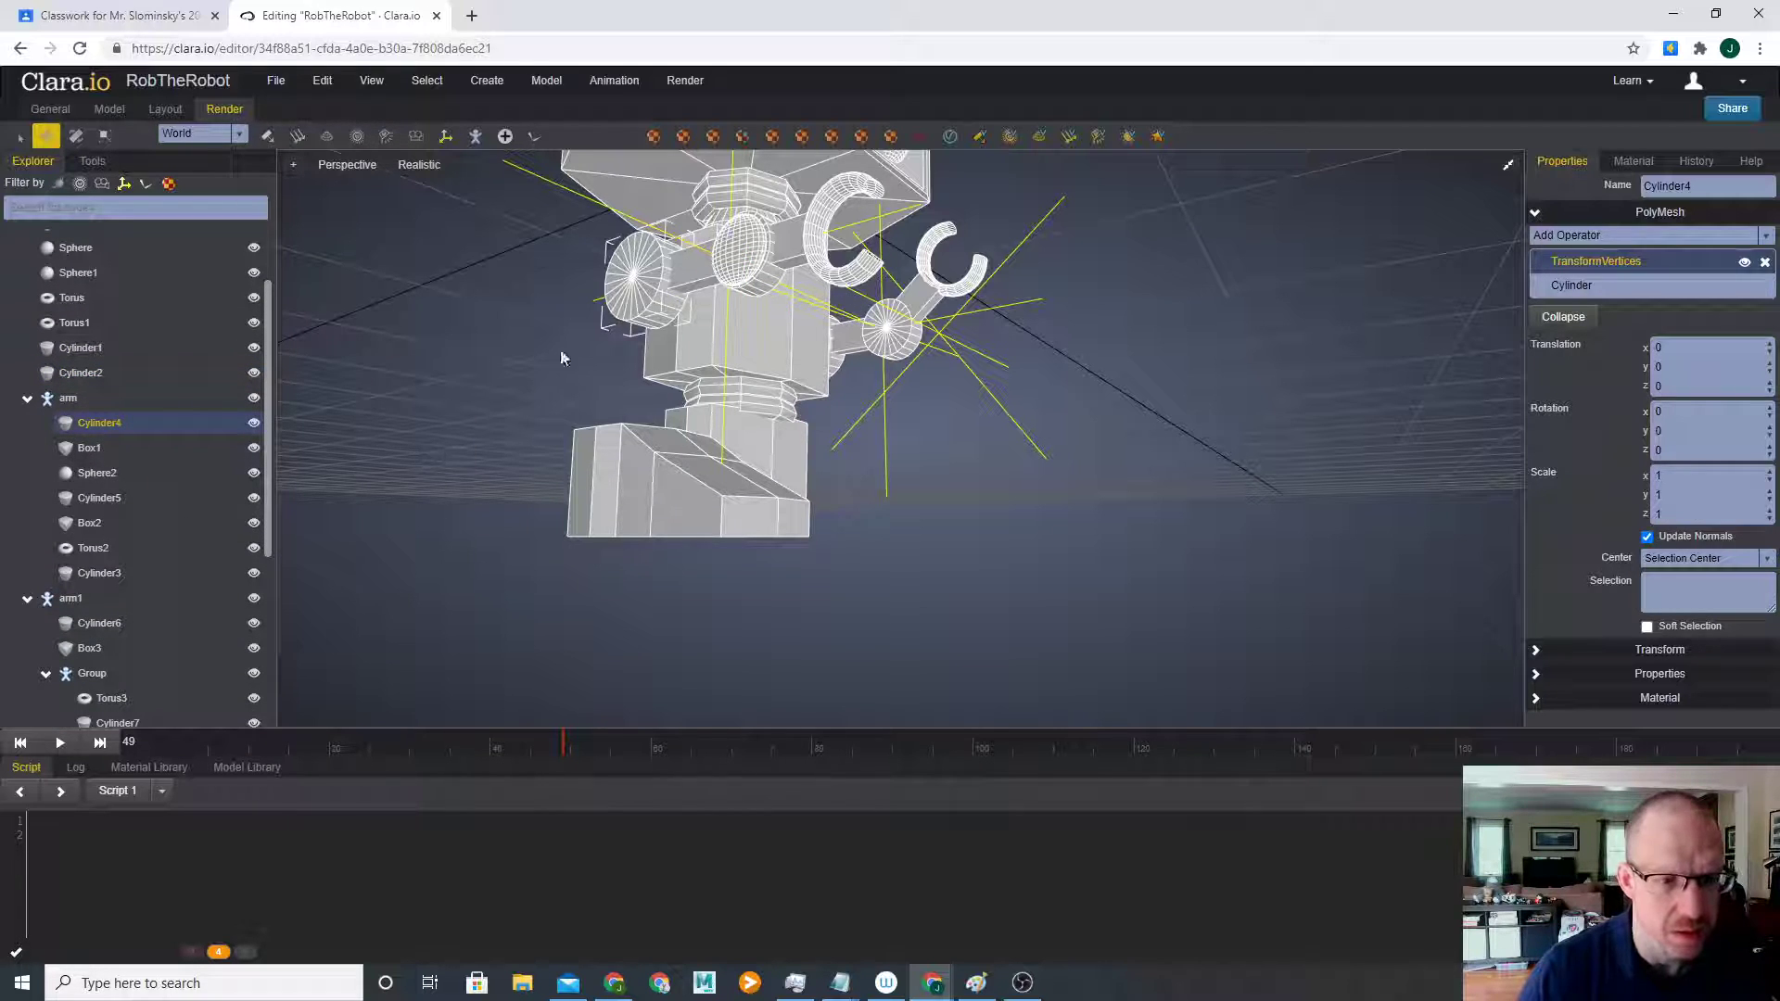
pyautogui.rightClick(105, 430)
pyautogui.click(173, 519)
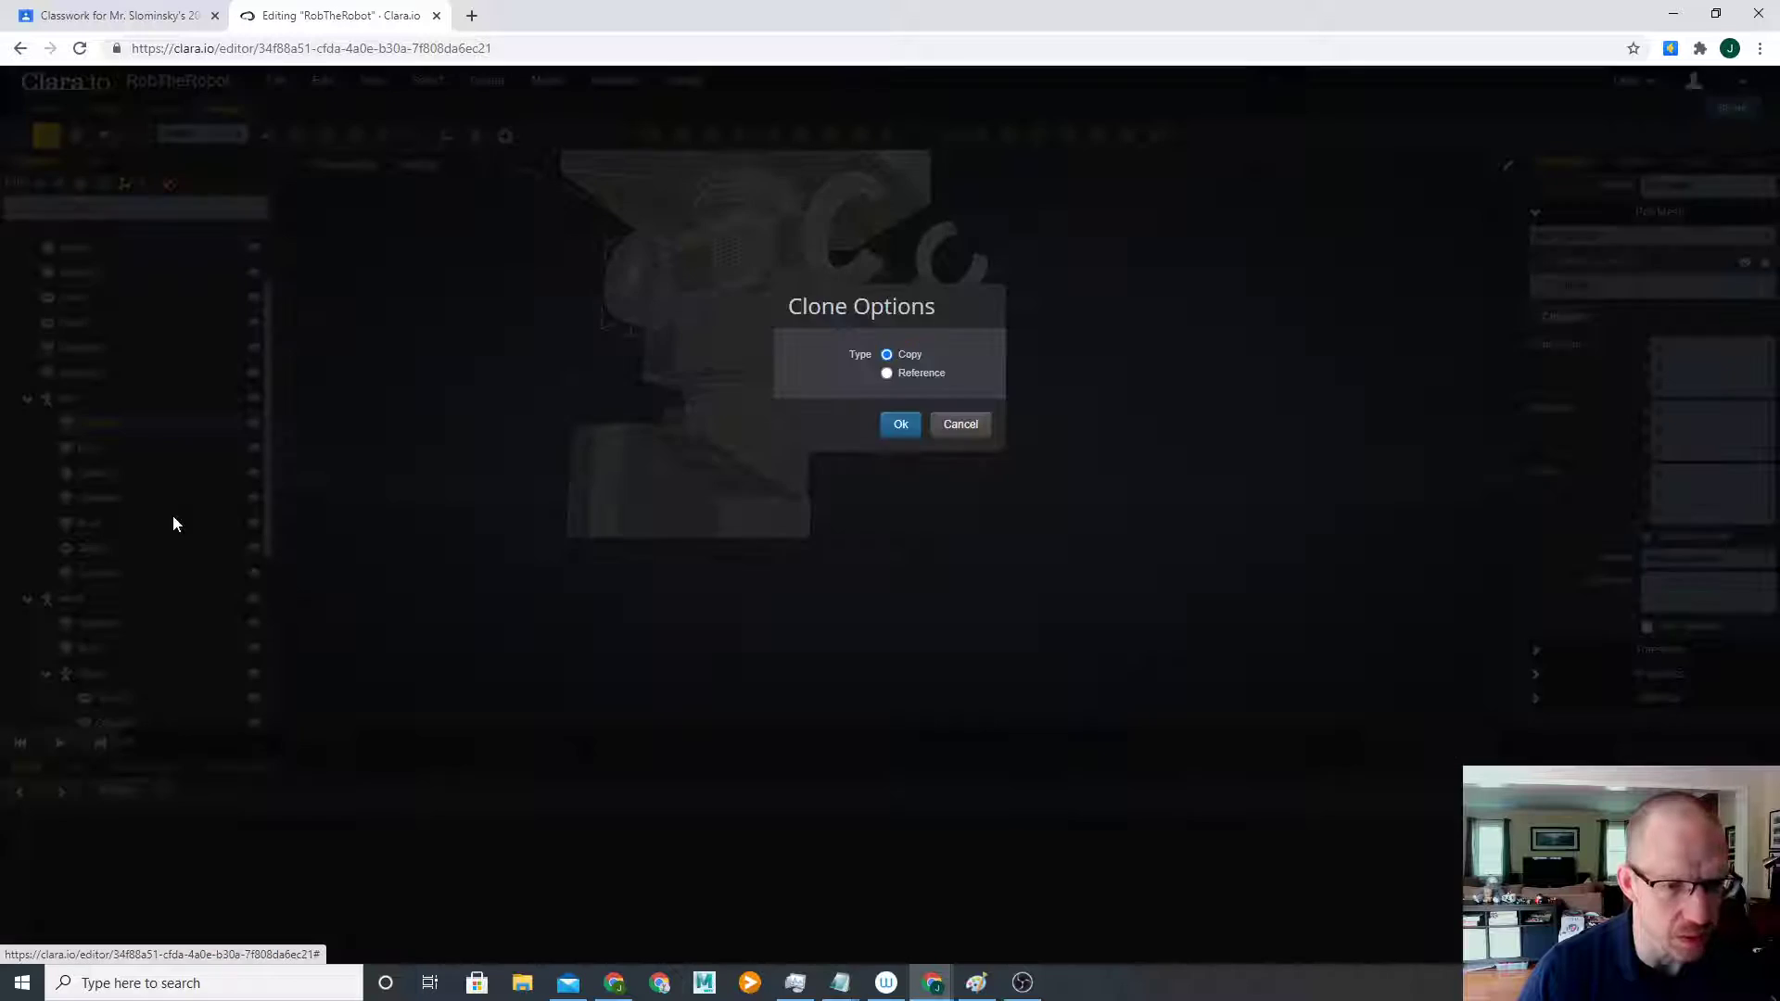
pyautogui.click(901, 423)
pyautogui.scroll(-5, 238, 584)
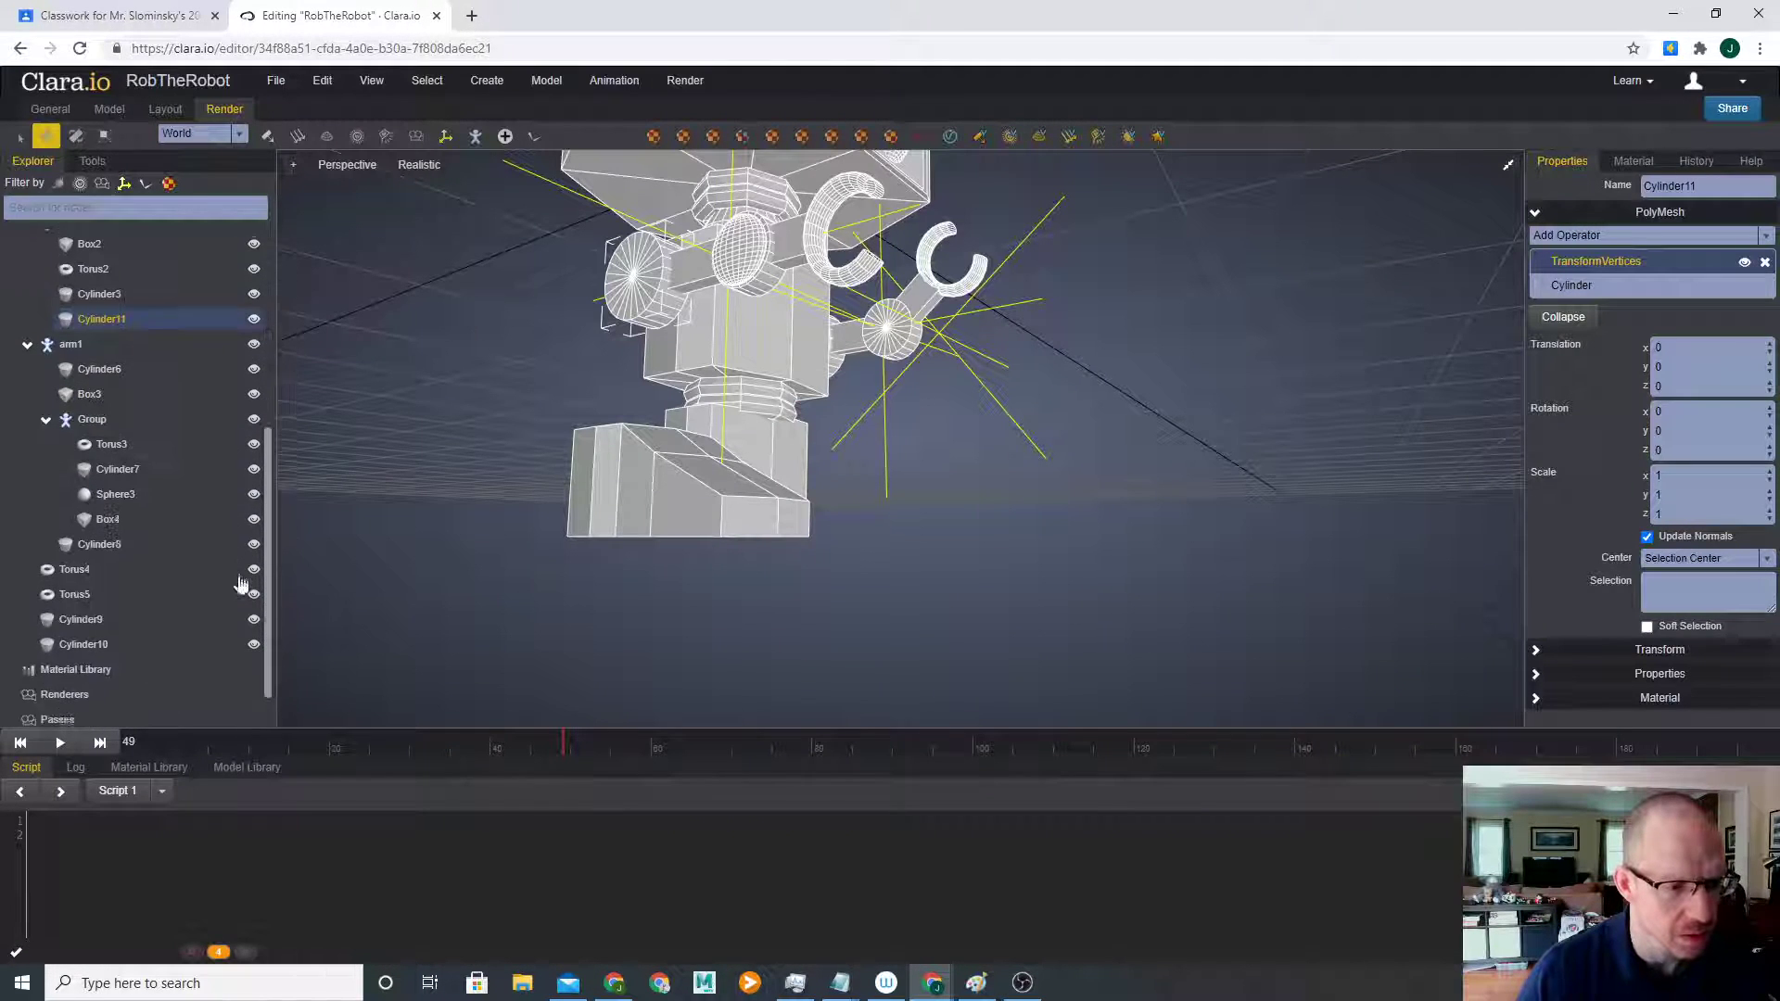
pyautogui.moveTo(119, 375); pyautogui.dragTo(118, 675)
pyautogui.scroll(-1, 119, 675)
pyautogui.moveTo(102, 590); pyautogui.dragTo(128, 563)
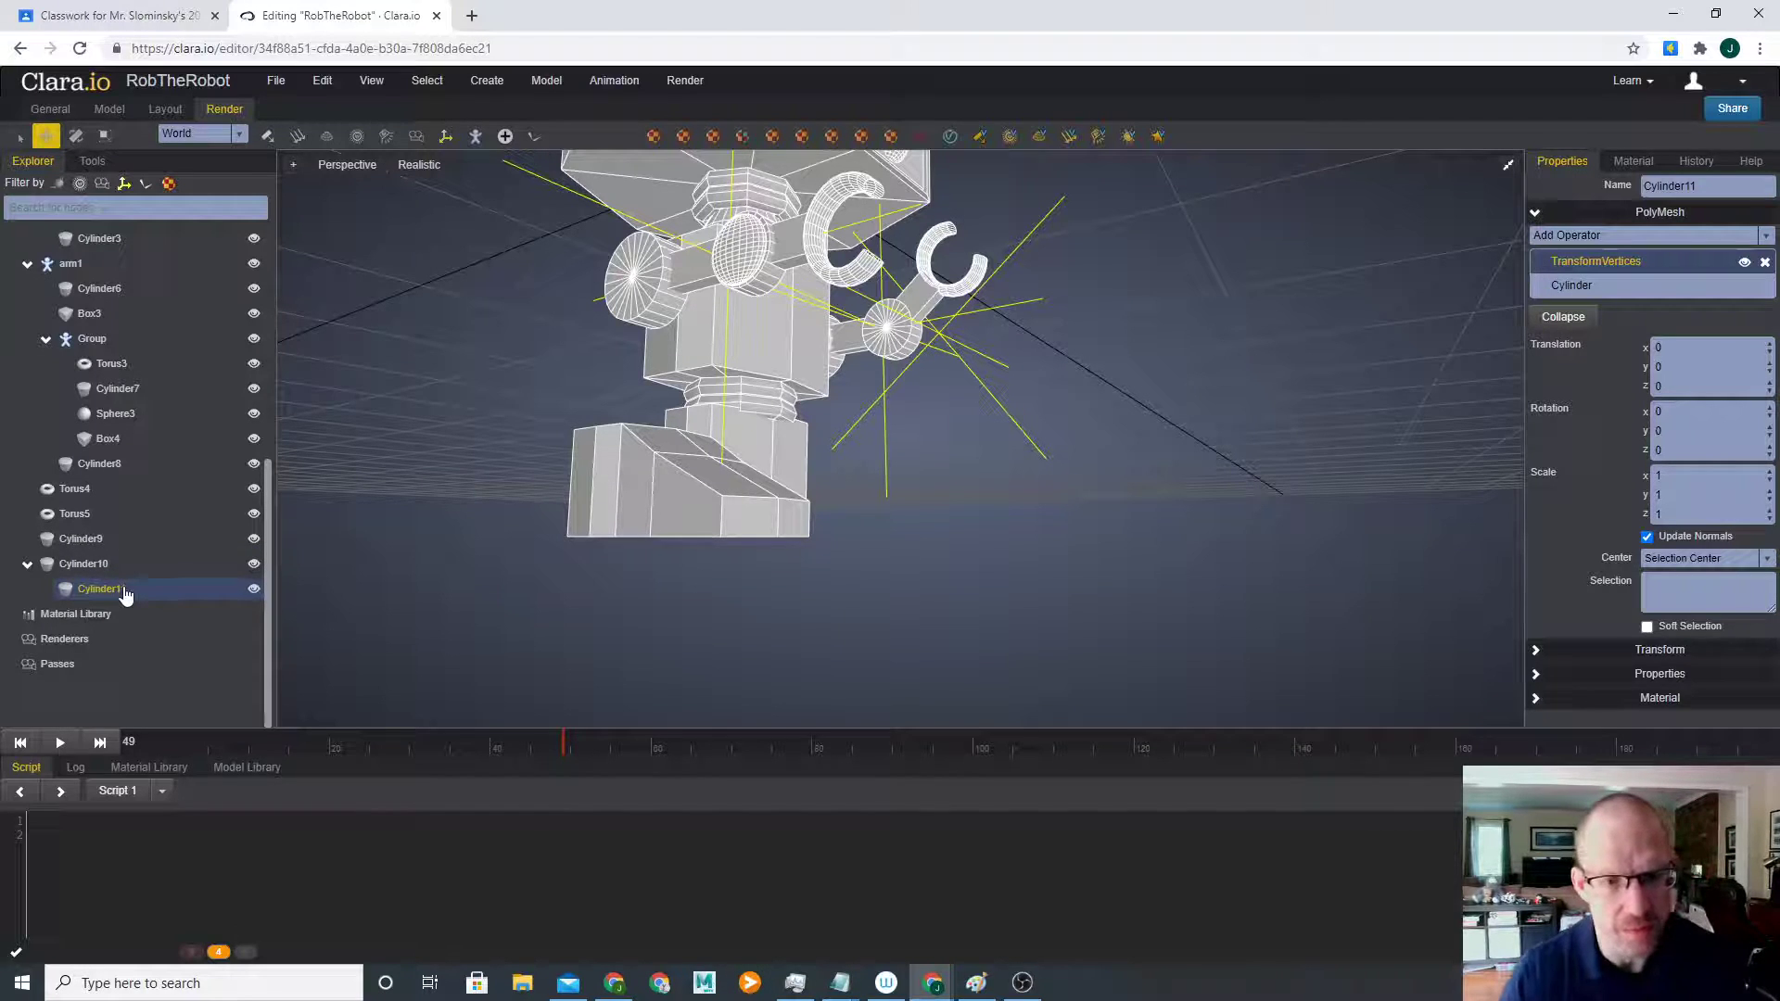
pyautogui.press('Delete')
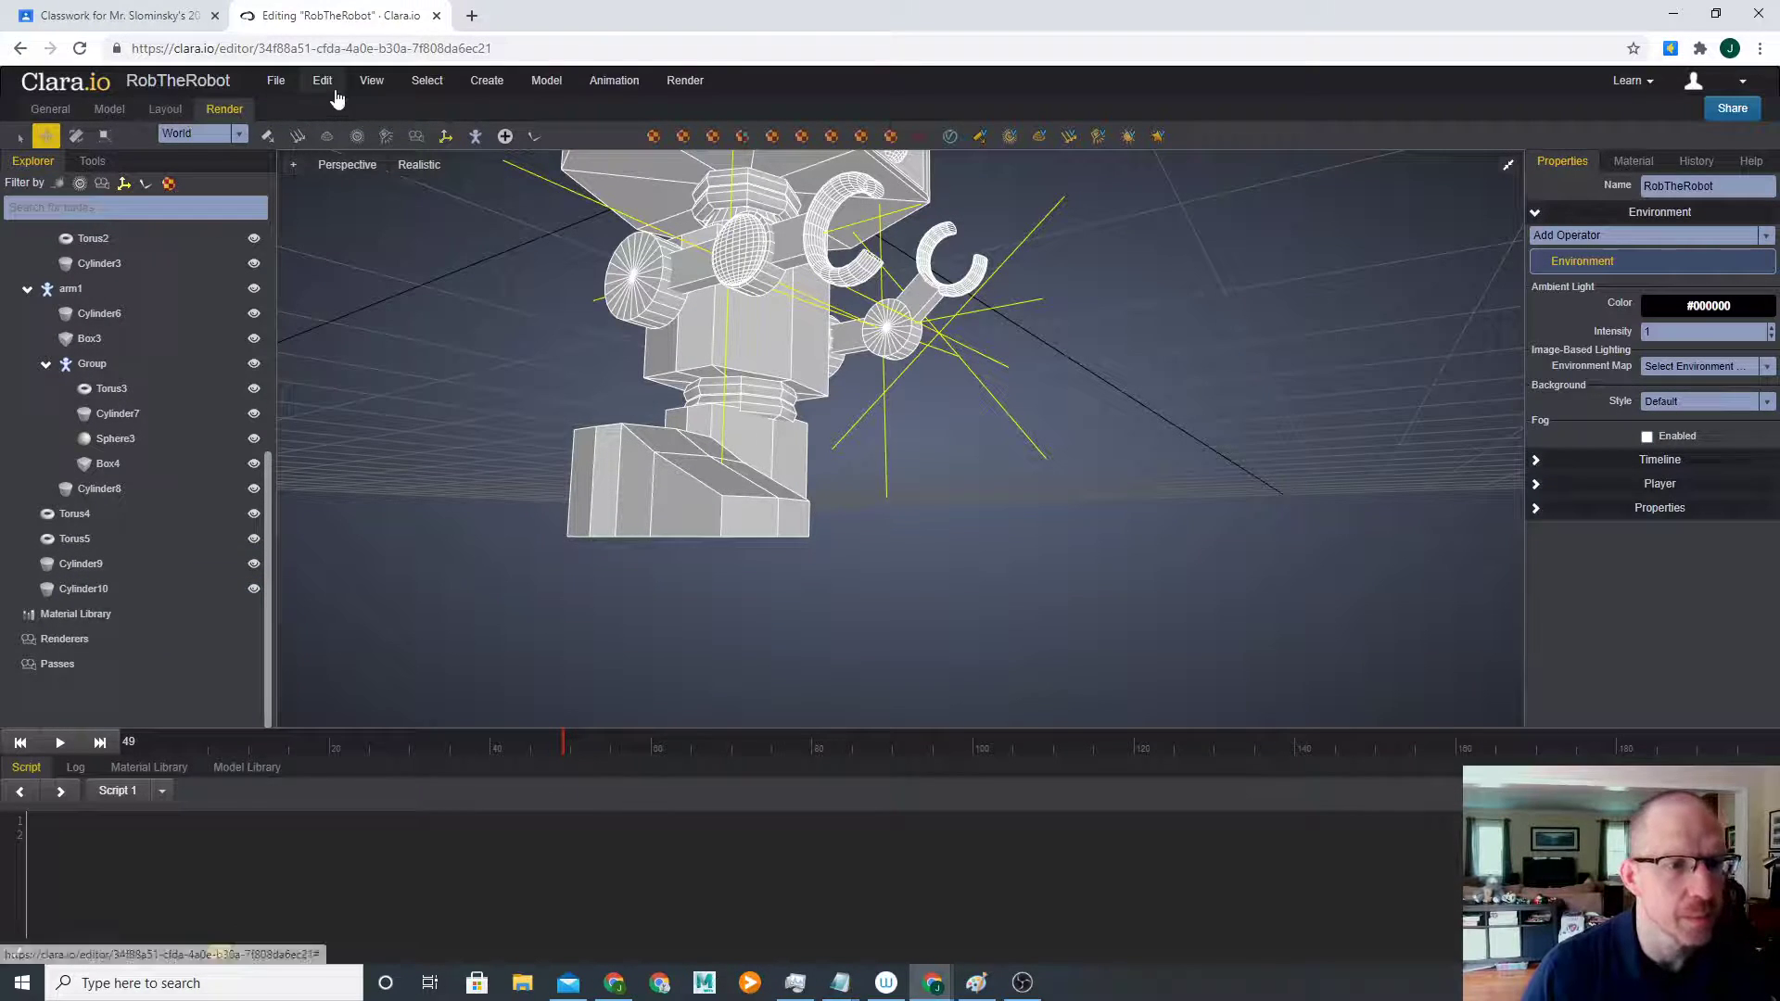
# - Create a new polygon mesh cylinder in the scene
pyautogui.moveTo(499, 91)
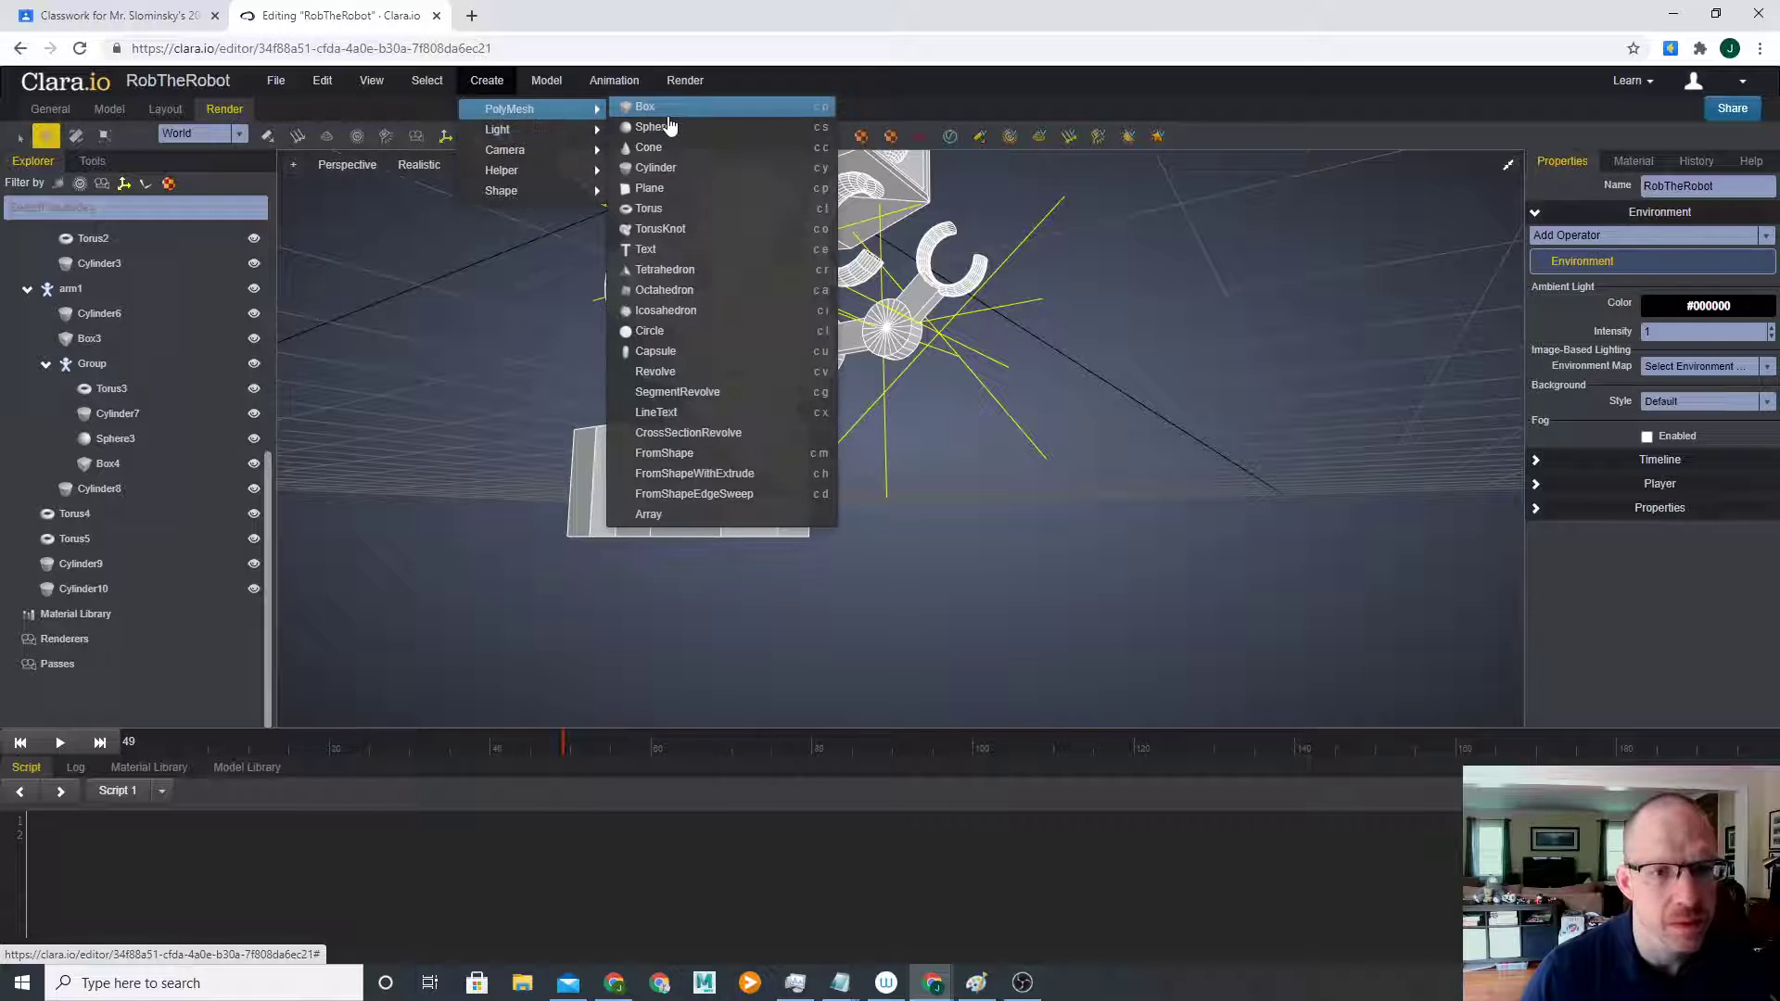
pyautogui.click(688, 170)
pyautogui.moveTo(700, 456); pyautogui.dragTo(721, 623, button='middle')
# - Try turning the new cylinder 90 degrees about X so it lies on its side, and undo the rotation
pyautogui.press('e')
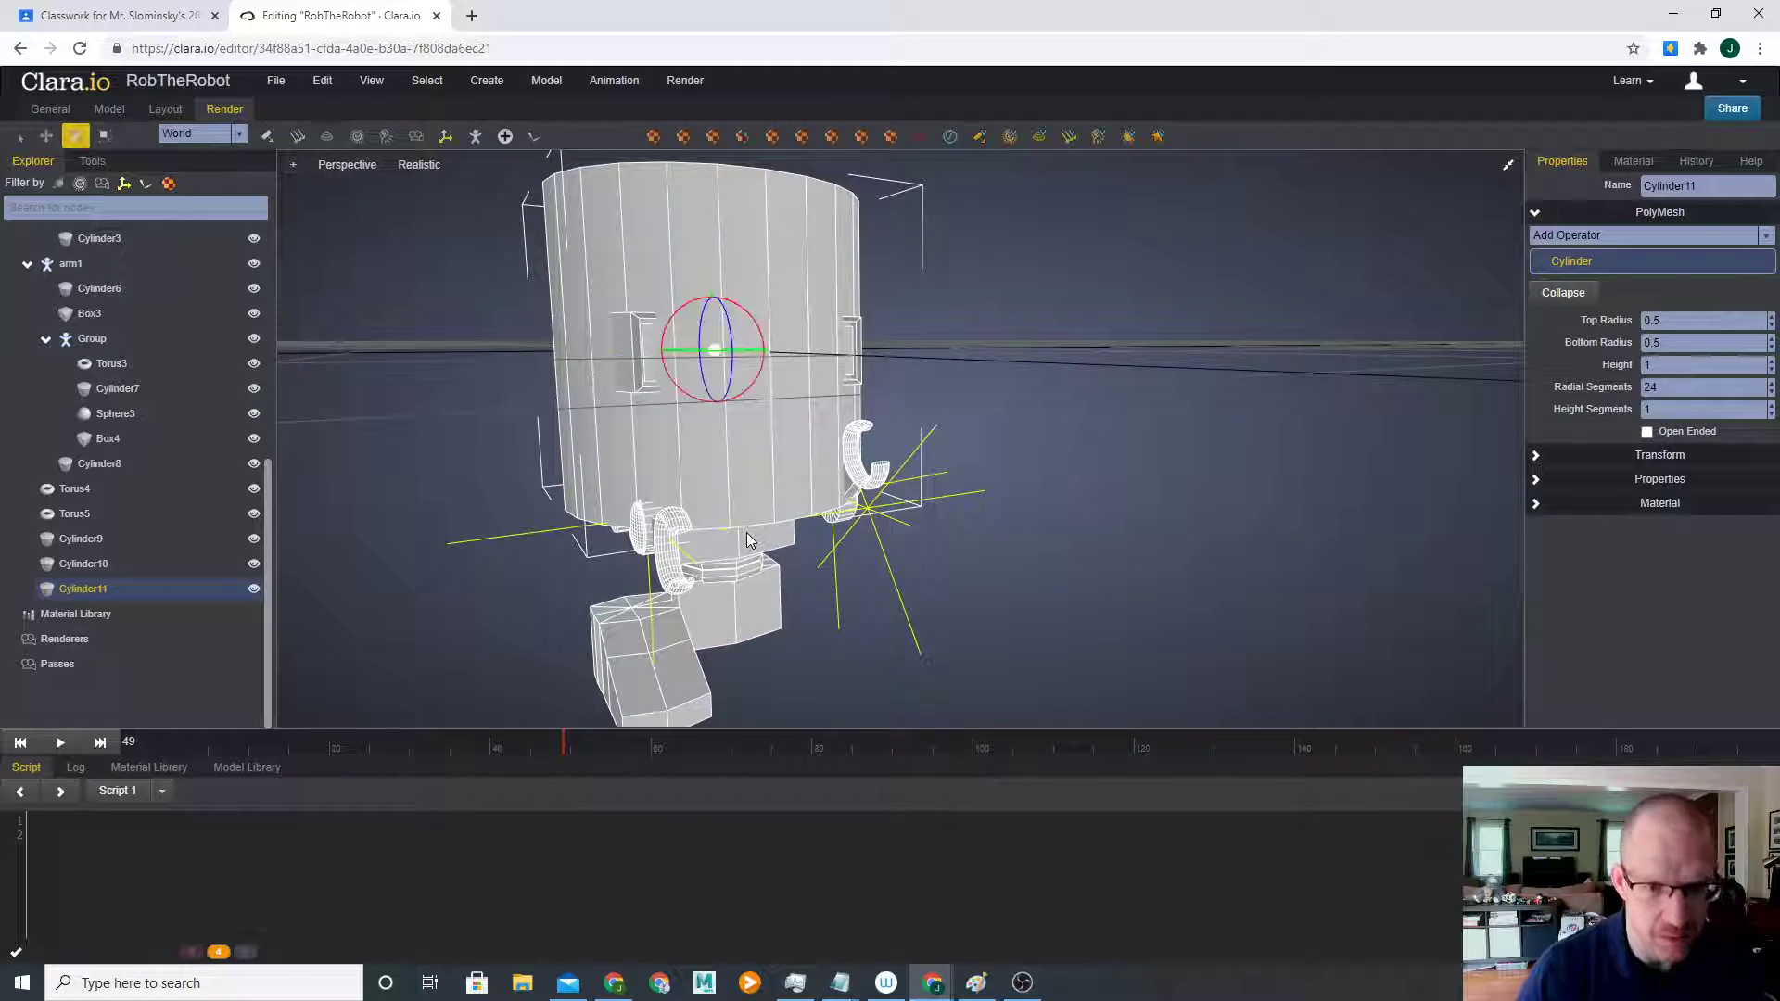
pyautogui.moveTo(634, 427); pyautogui.dragTo(709, 378, button='right')
pyautogui.moveTo(699, 306); pyautogui.dragTo(1759, 446)
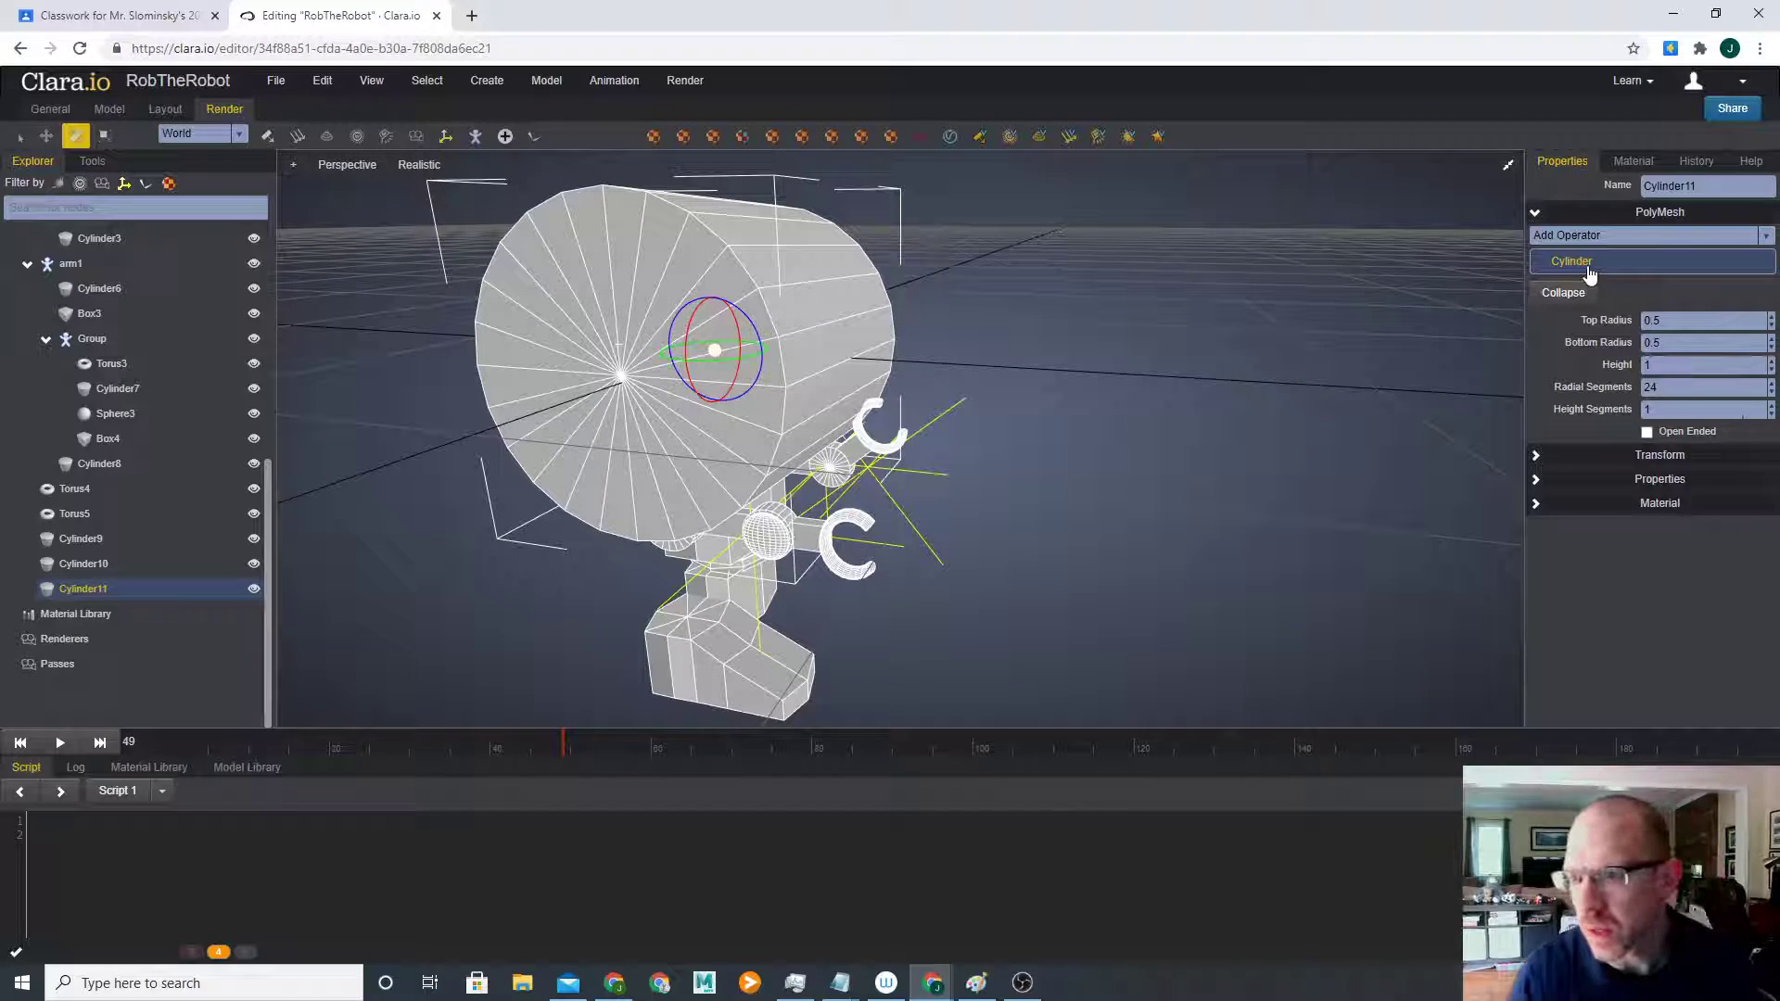
pyautogui.click(1657, 456)
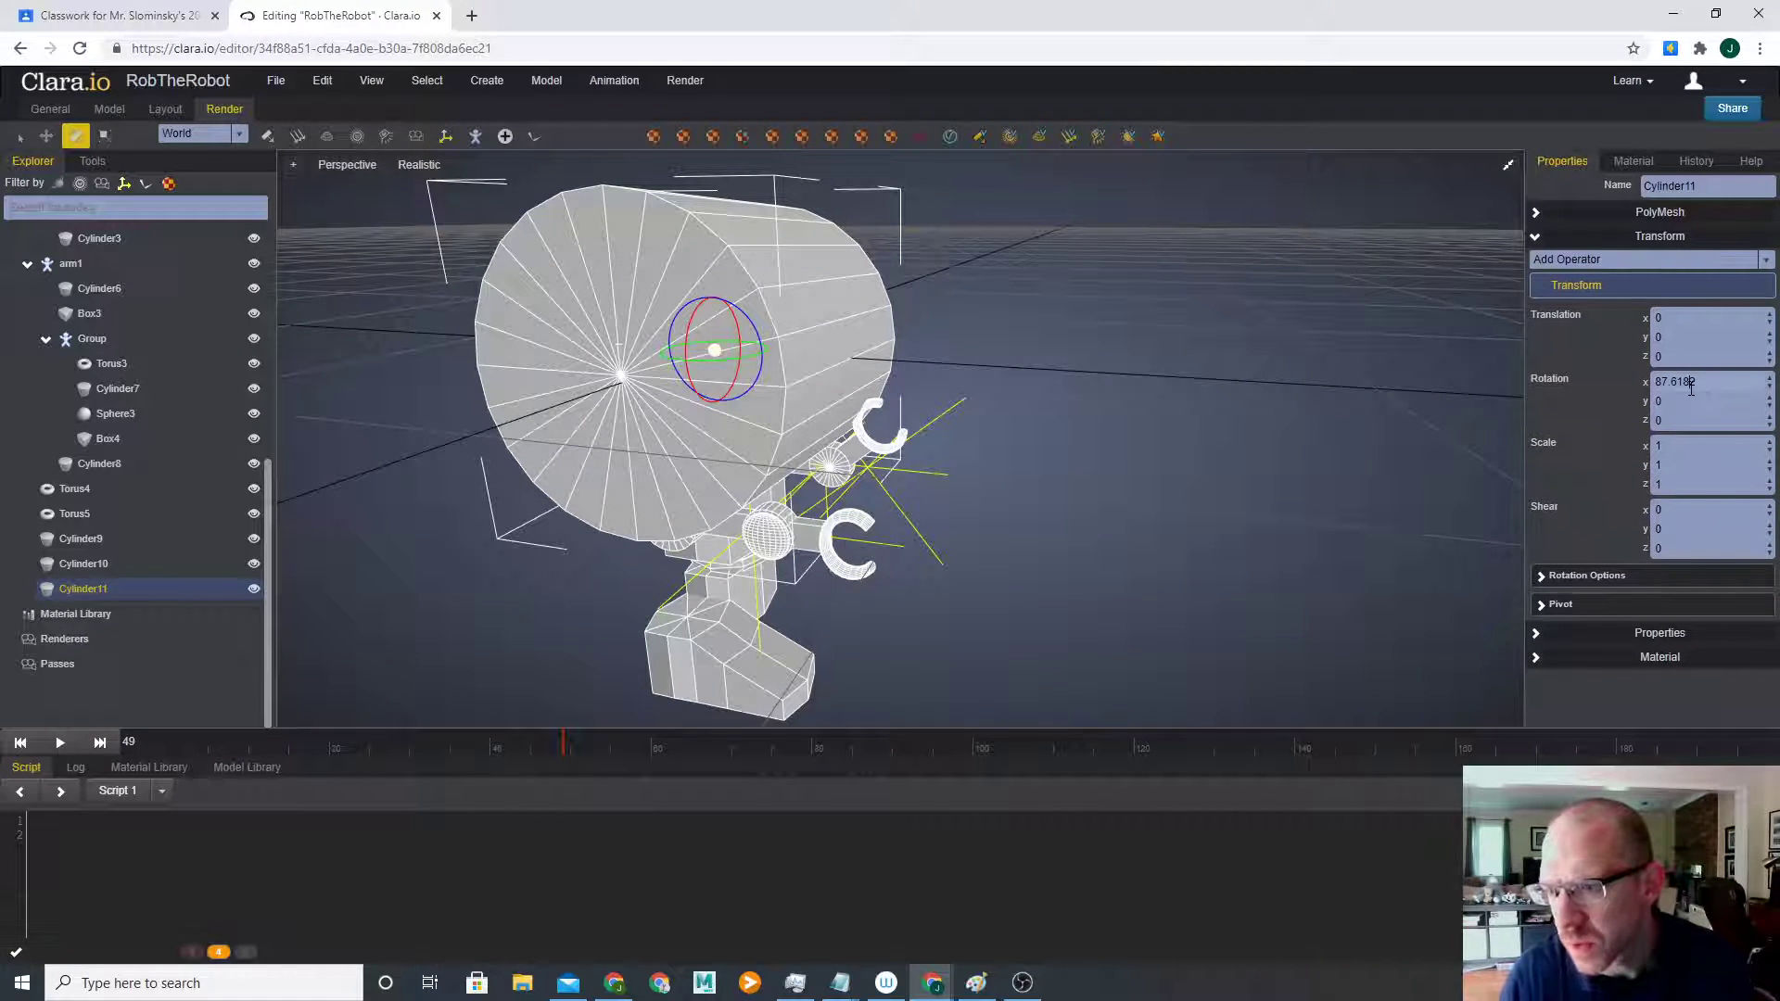
pyautogui.press('Return')
pyautogui.moveTo(1052, 540); pyautogui.dragTo(903, 474, button='right')
pyautogui.press('r')
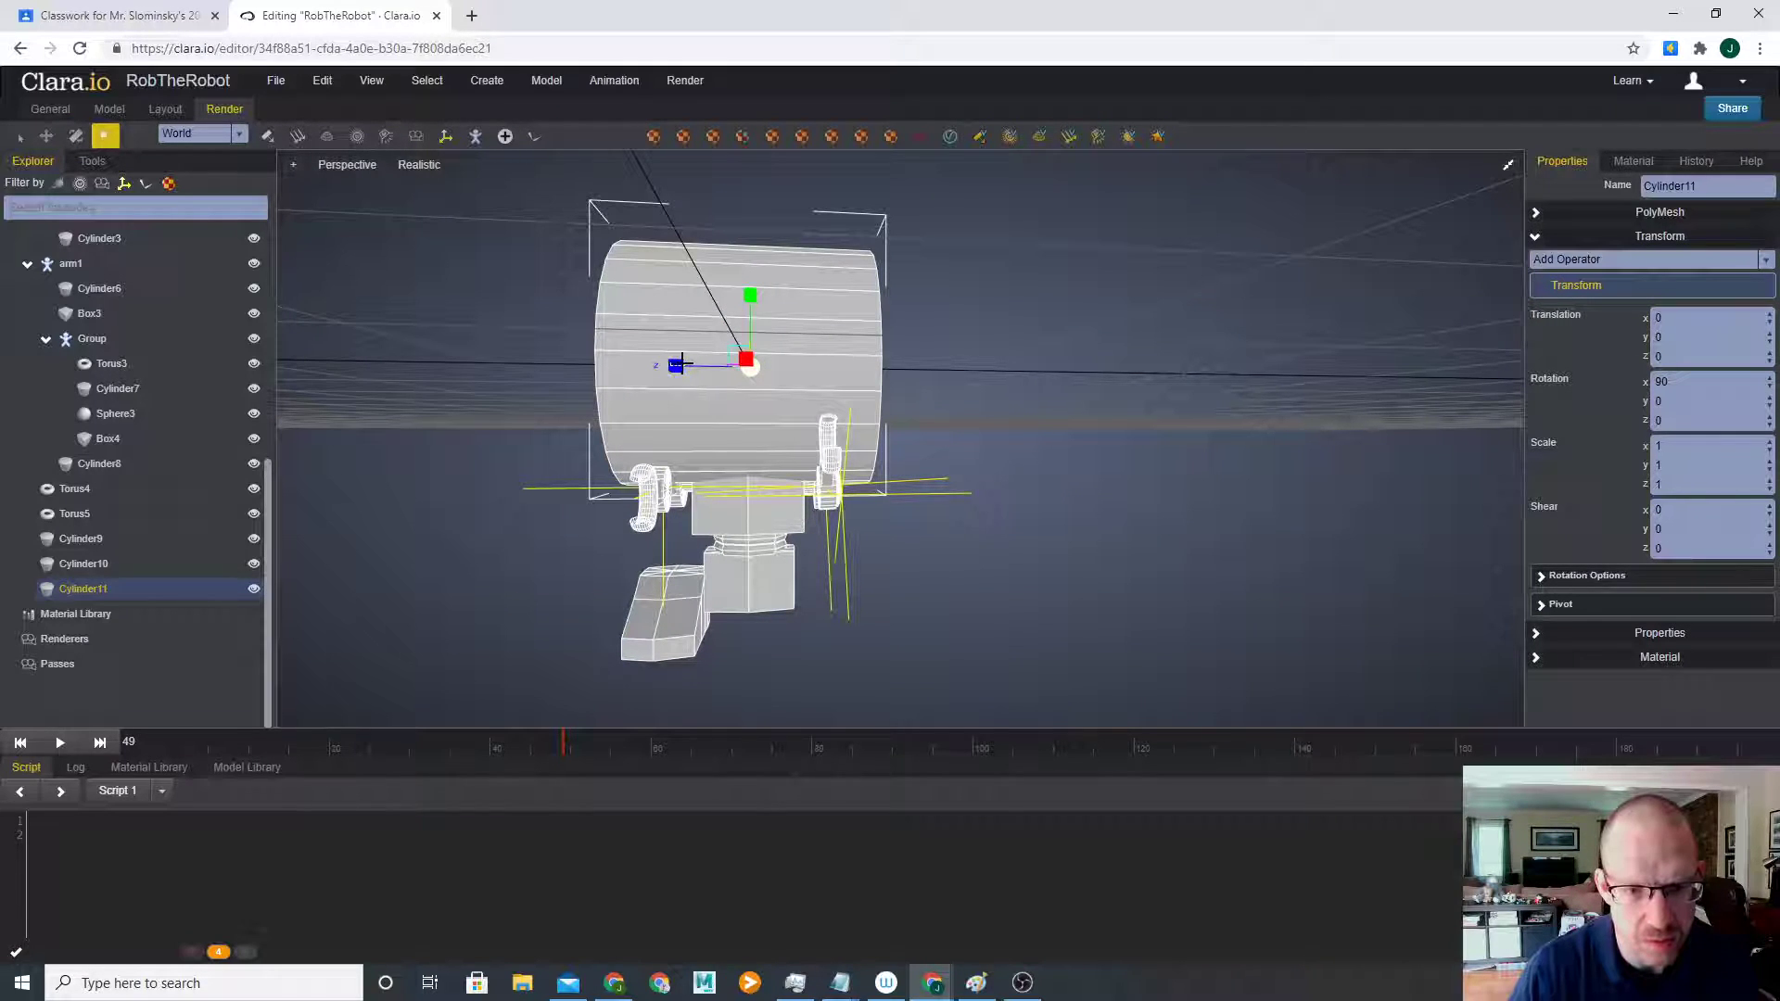
pyautogui.hotkey('ctrl', 'z')
pyautogui.moveTo(1060, 427); pyautogui.dragTo(1010, 434, button='middle')
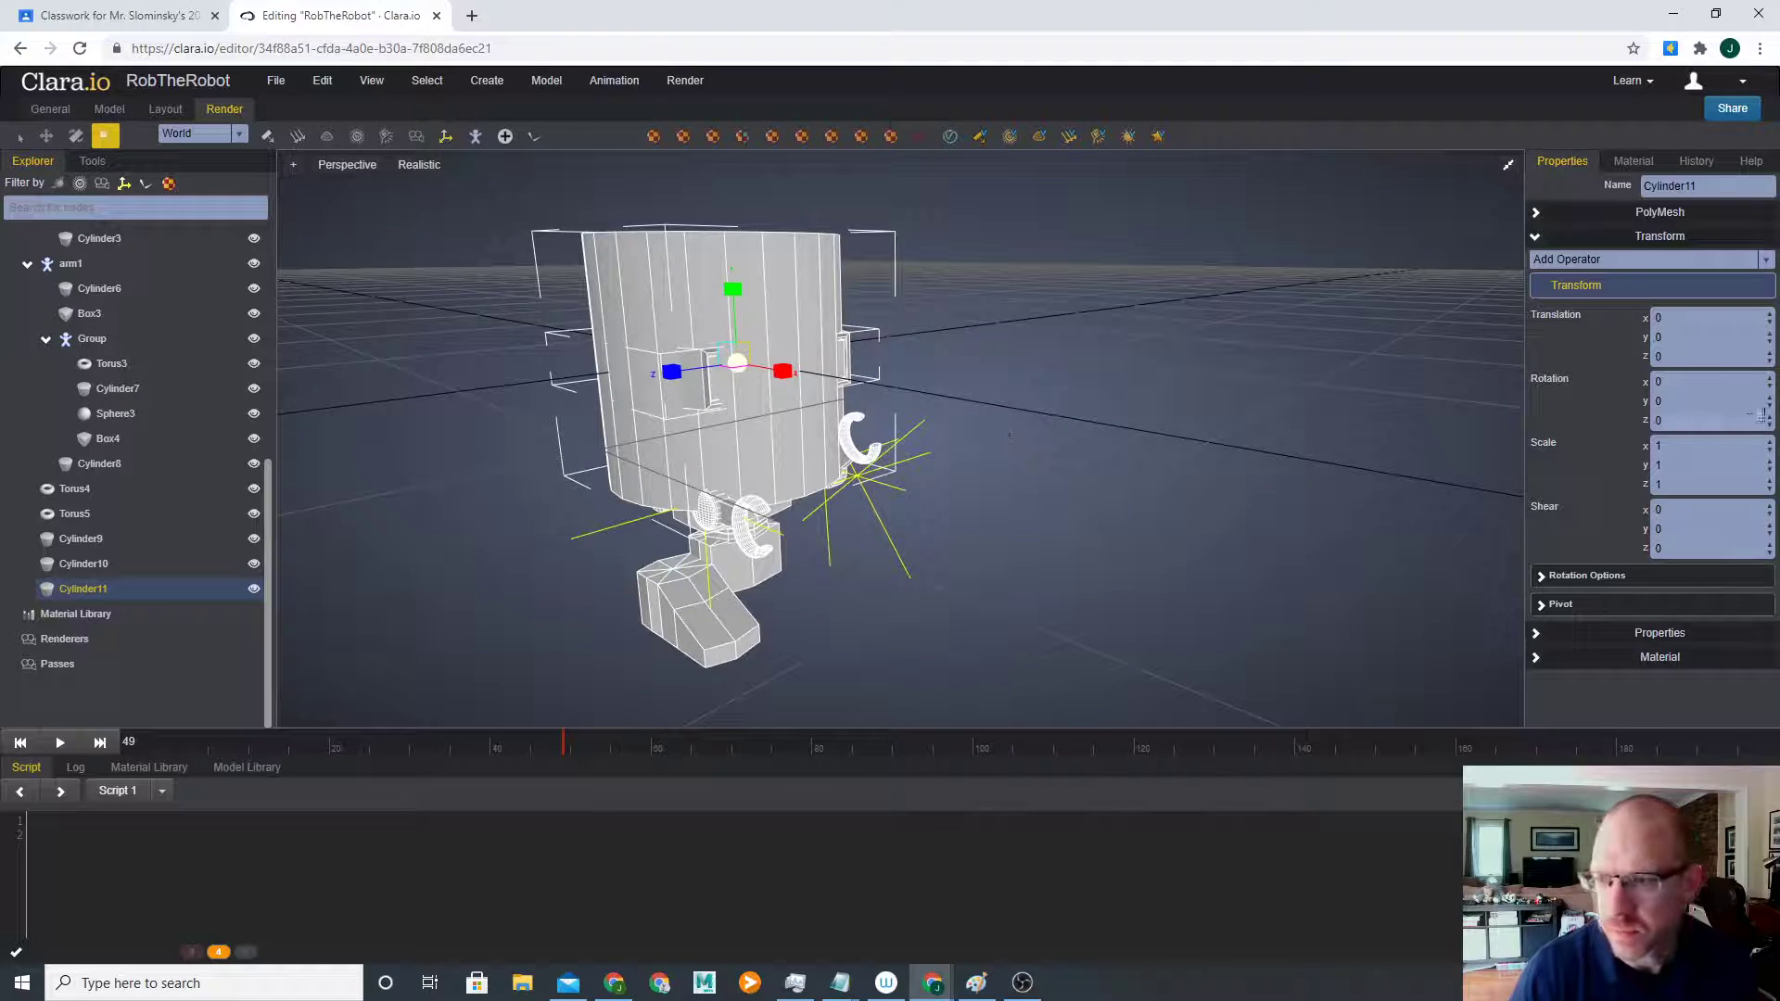
pyautogui.click(1687, 331)
pyautogui.write('90')
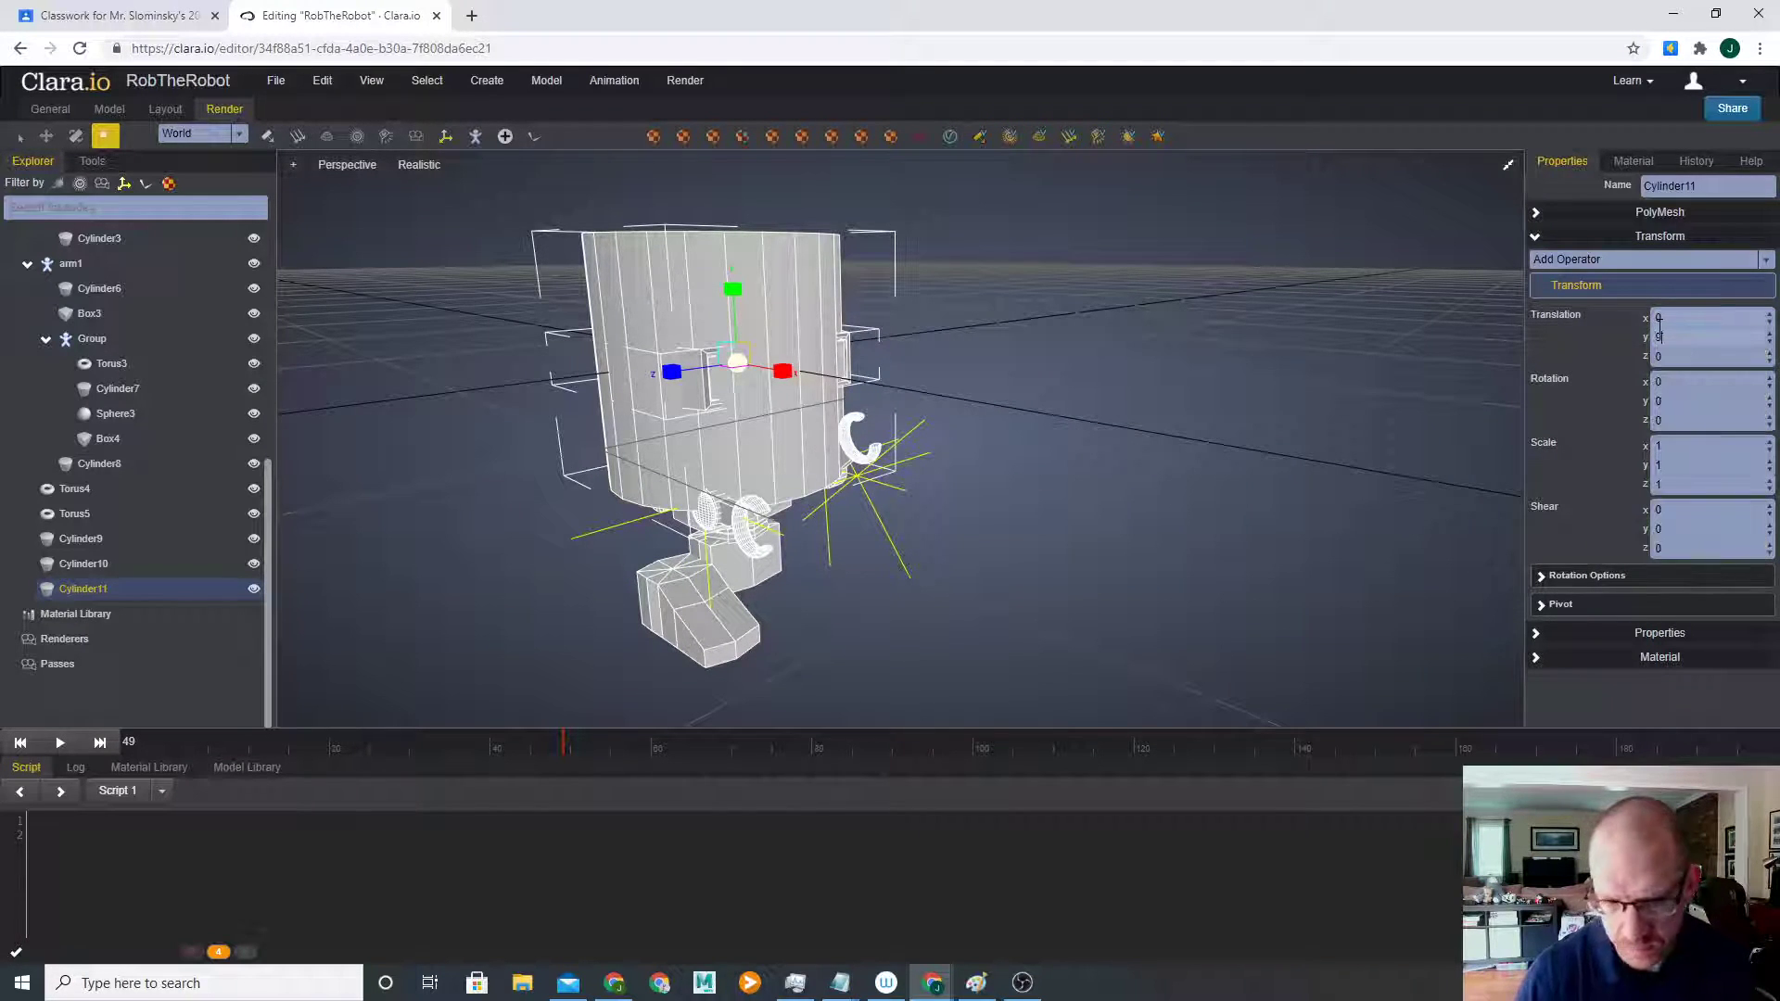
pyautogui.press('Return')
pyautogui.hotkey('ctrl', 'z')
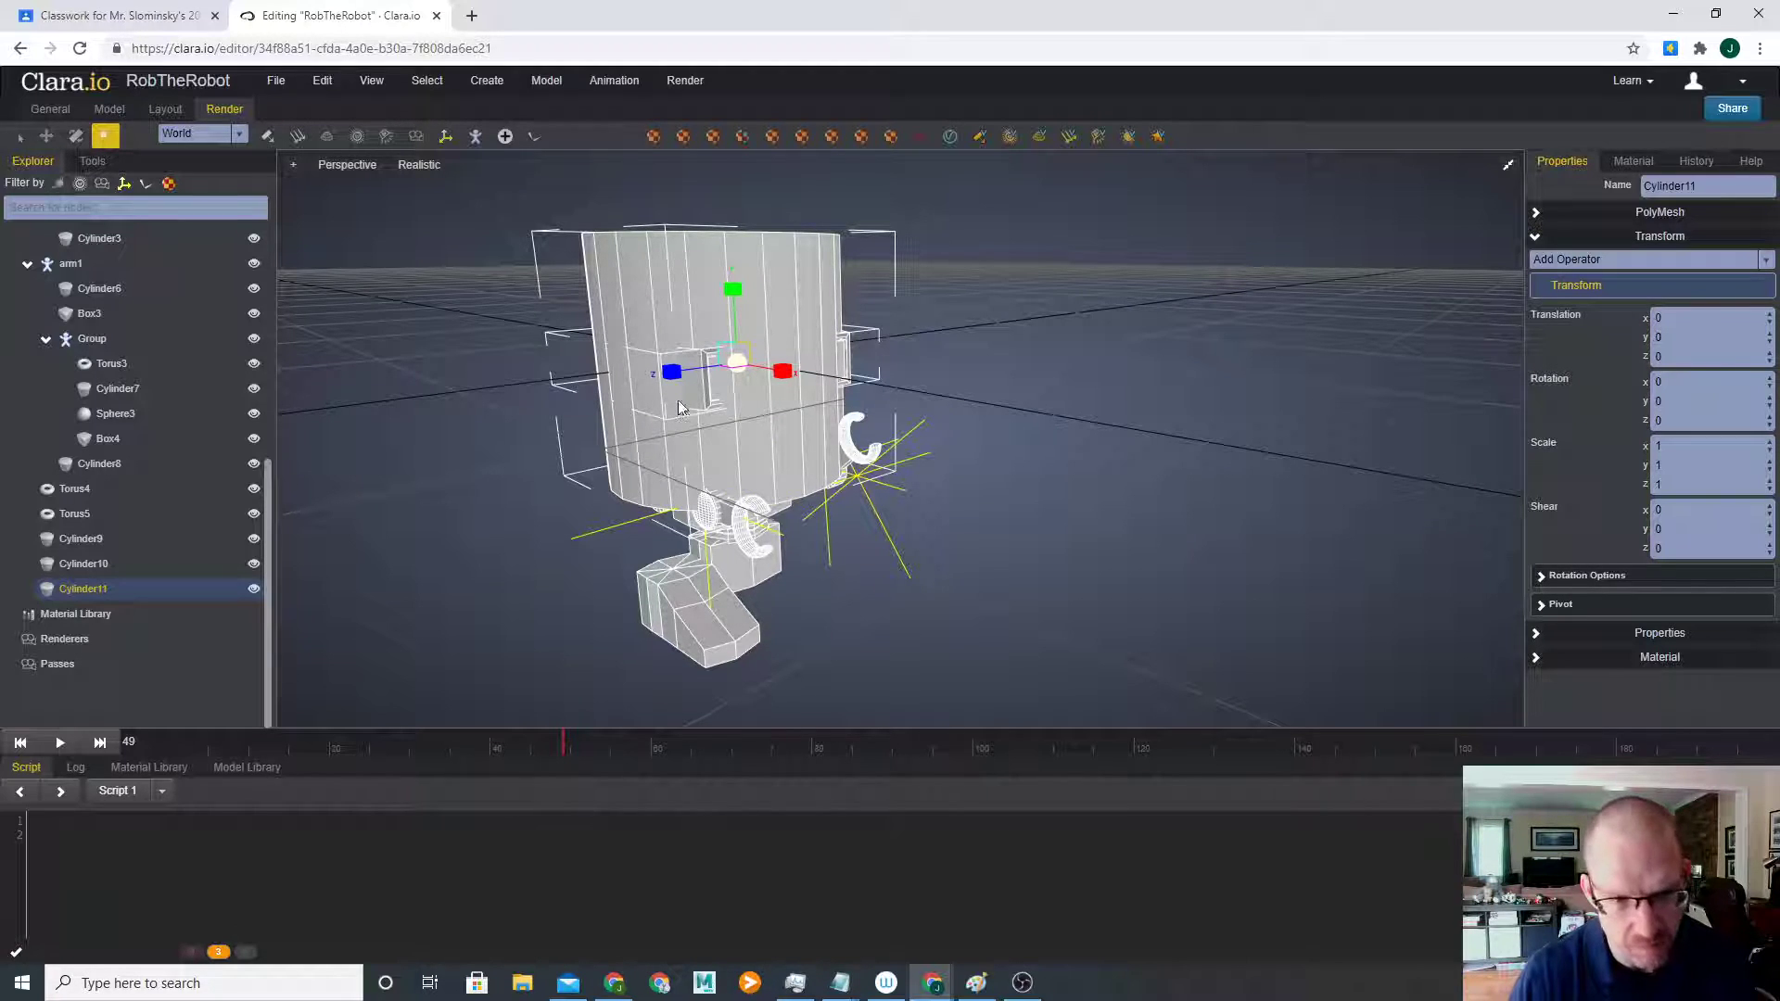
pyautogui.press('e')
pyautogui.moveTo(713, 335); pyautogui.dragTo(949, 449)
pyautogui.moveTo(772, 391); pyautogui.dragTo(782, 409)
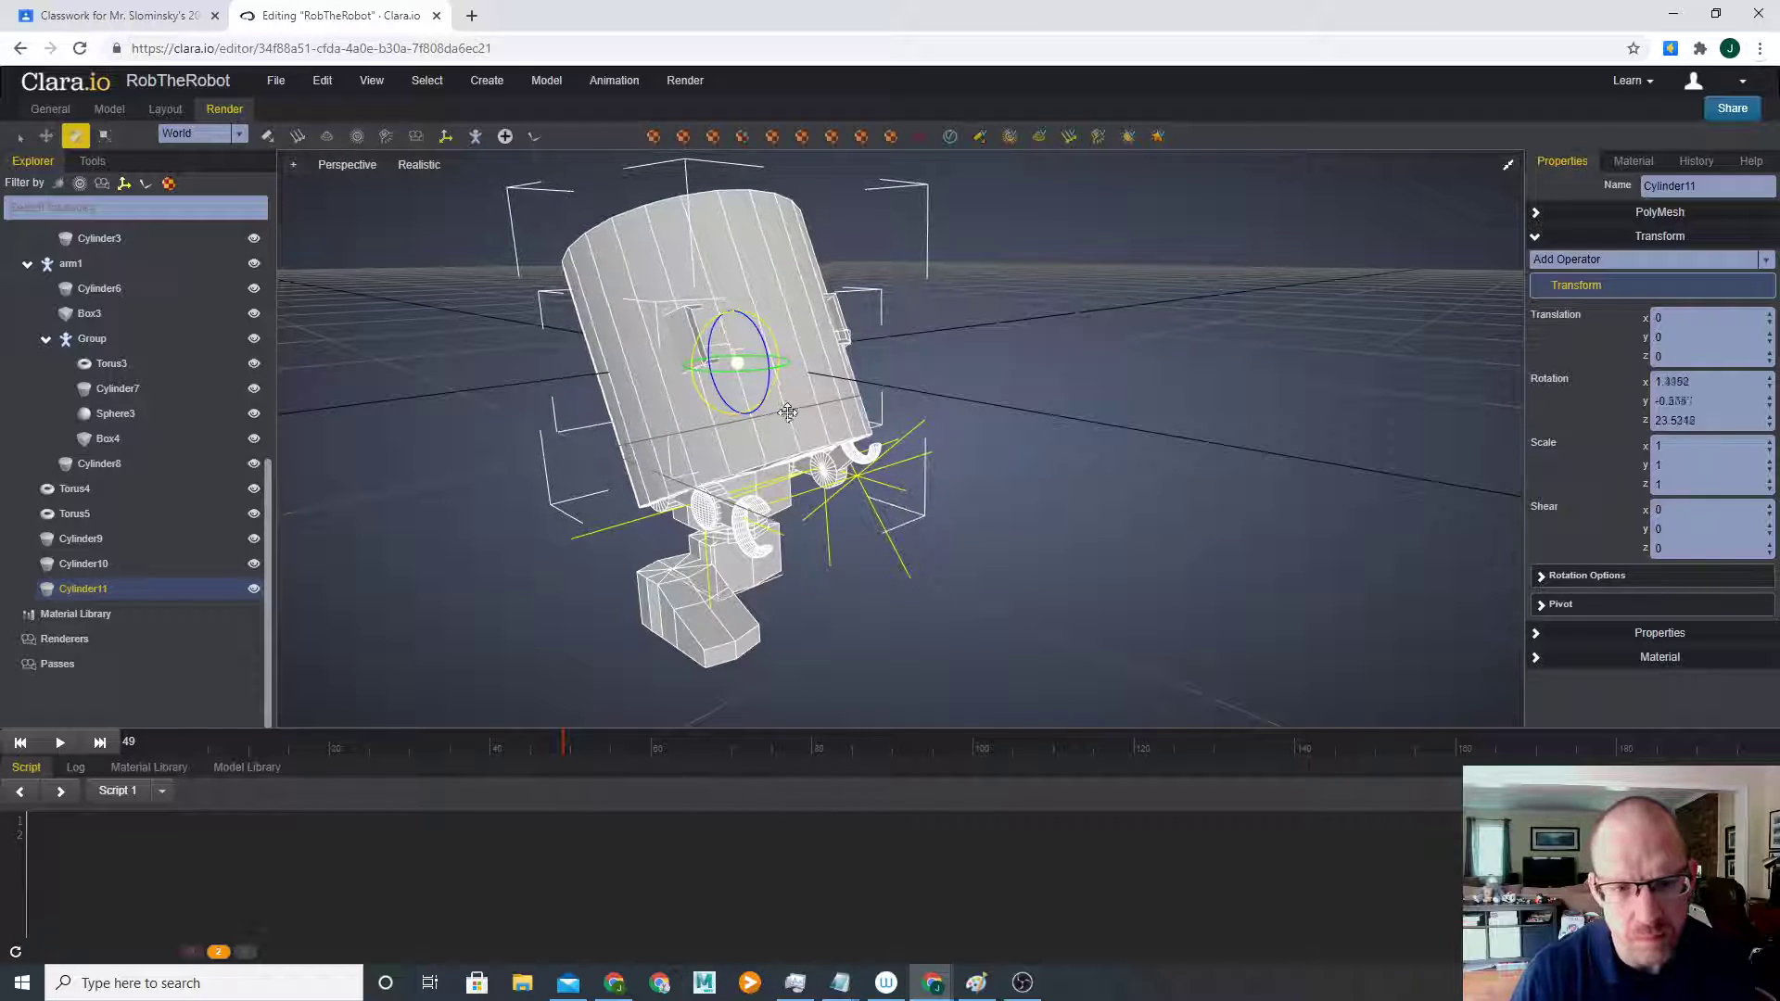
pyautogui.hotkey('ctrl', 'z')
pyautogui.hotkey('ctrl', 'z')
# - Rotate the new cylinder about X and set its X rotation to exactly 90 degrees
pyautogui.moveTo(988, 408); pyautogui.dragTo(1096, 426, button='middle')
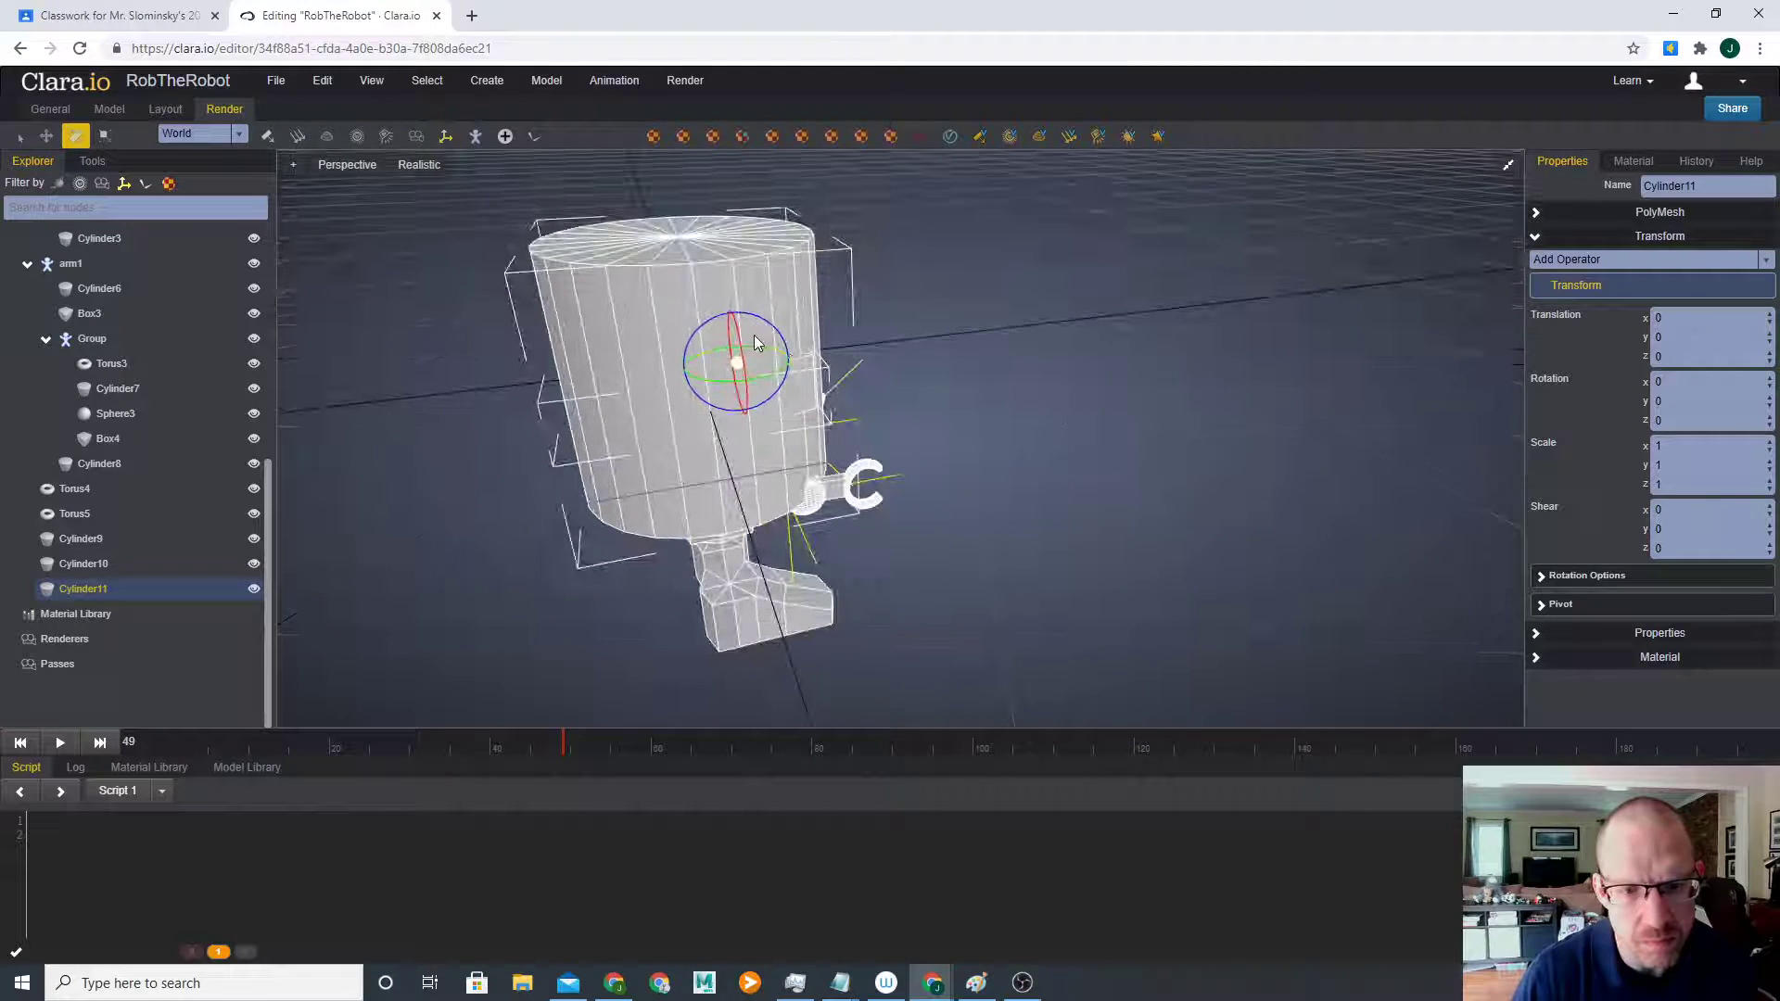
pyautogui.moveTo(734, 328); pyautogui.dragTo(741, 375)
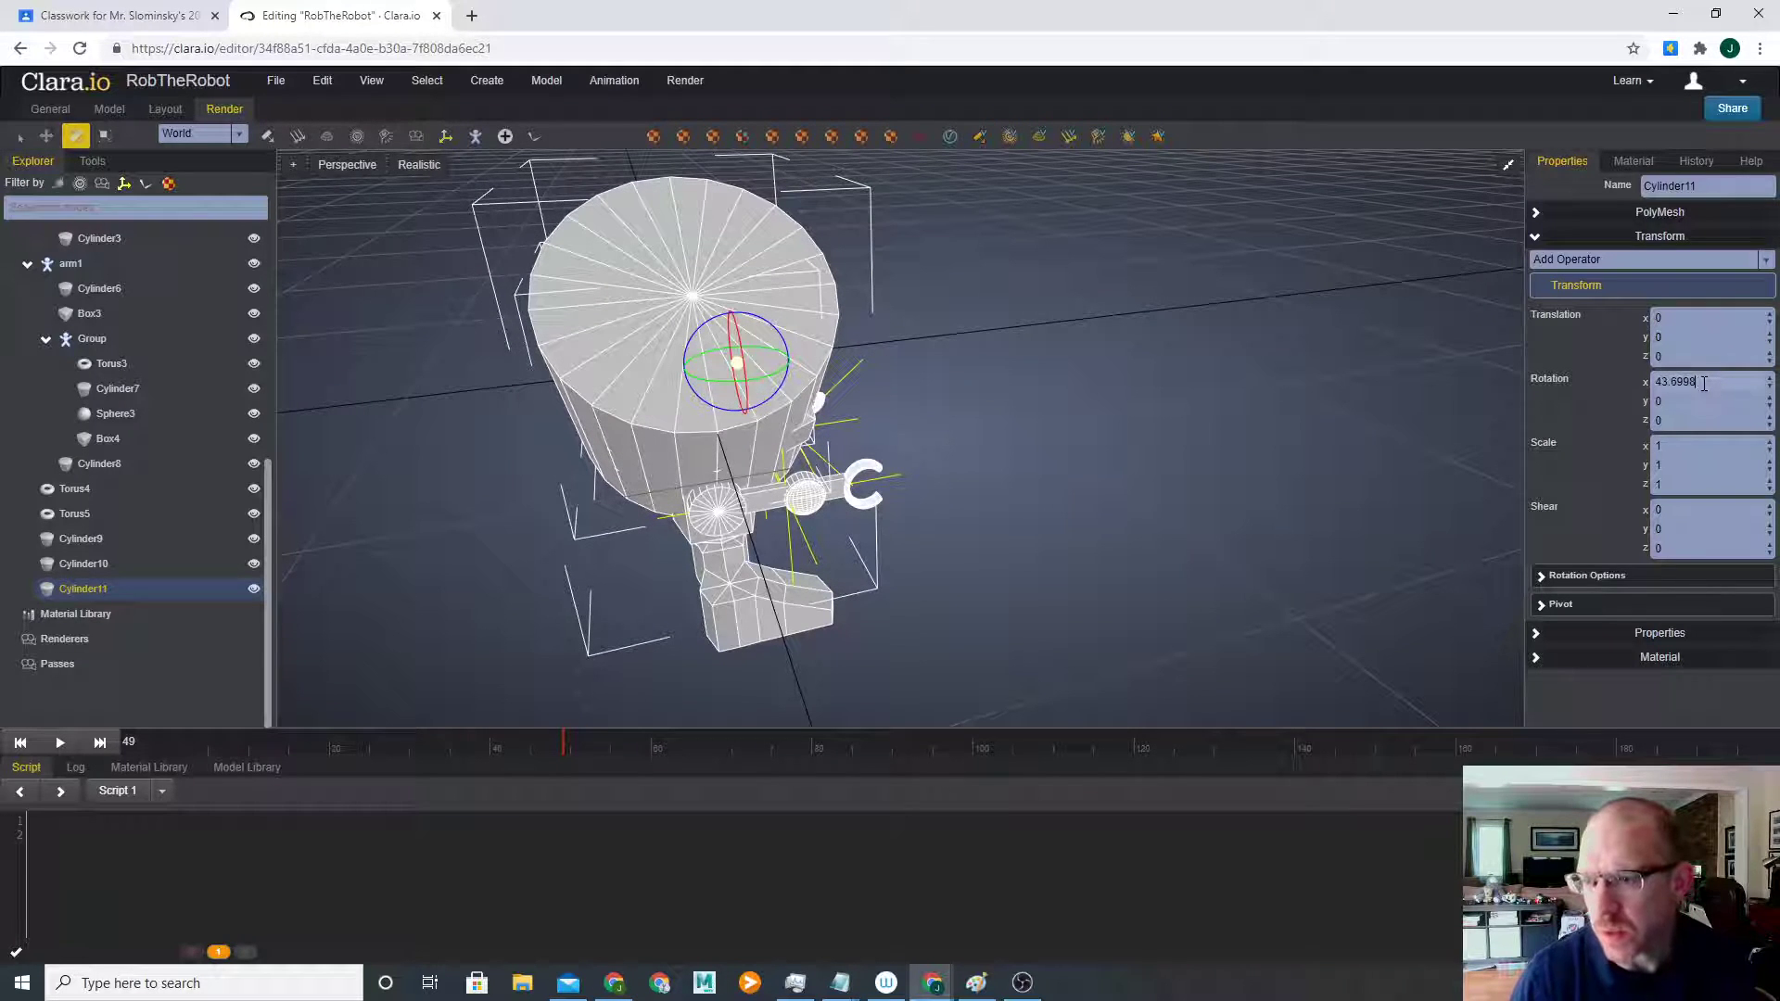
pyautogui.write('90')
pyautogui.press('Return')
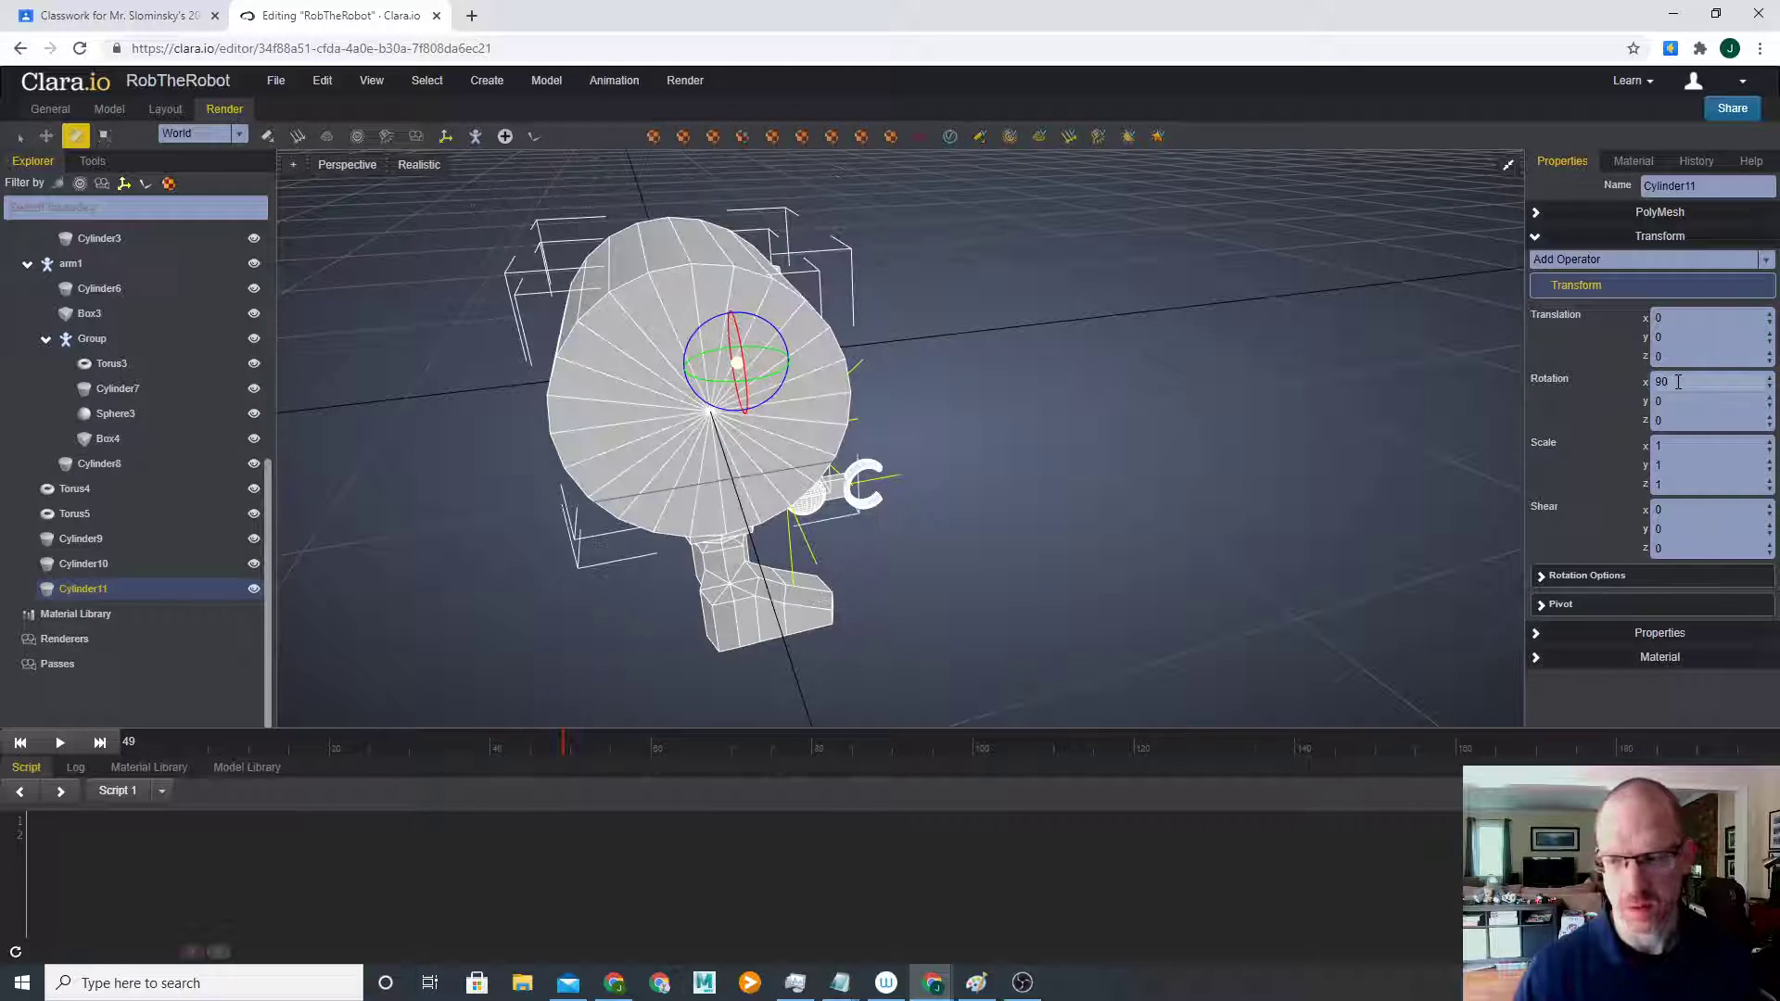
# - Bake the new cylinder's translation, rotation and scale into its mesh and centre its pivot
pyautogui.click(339, 86)
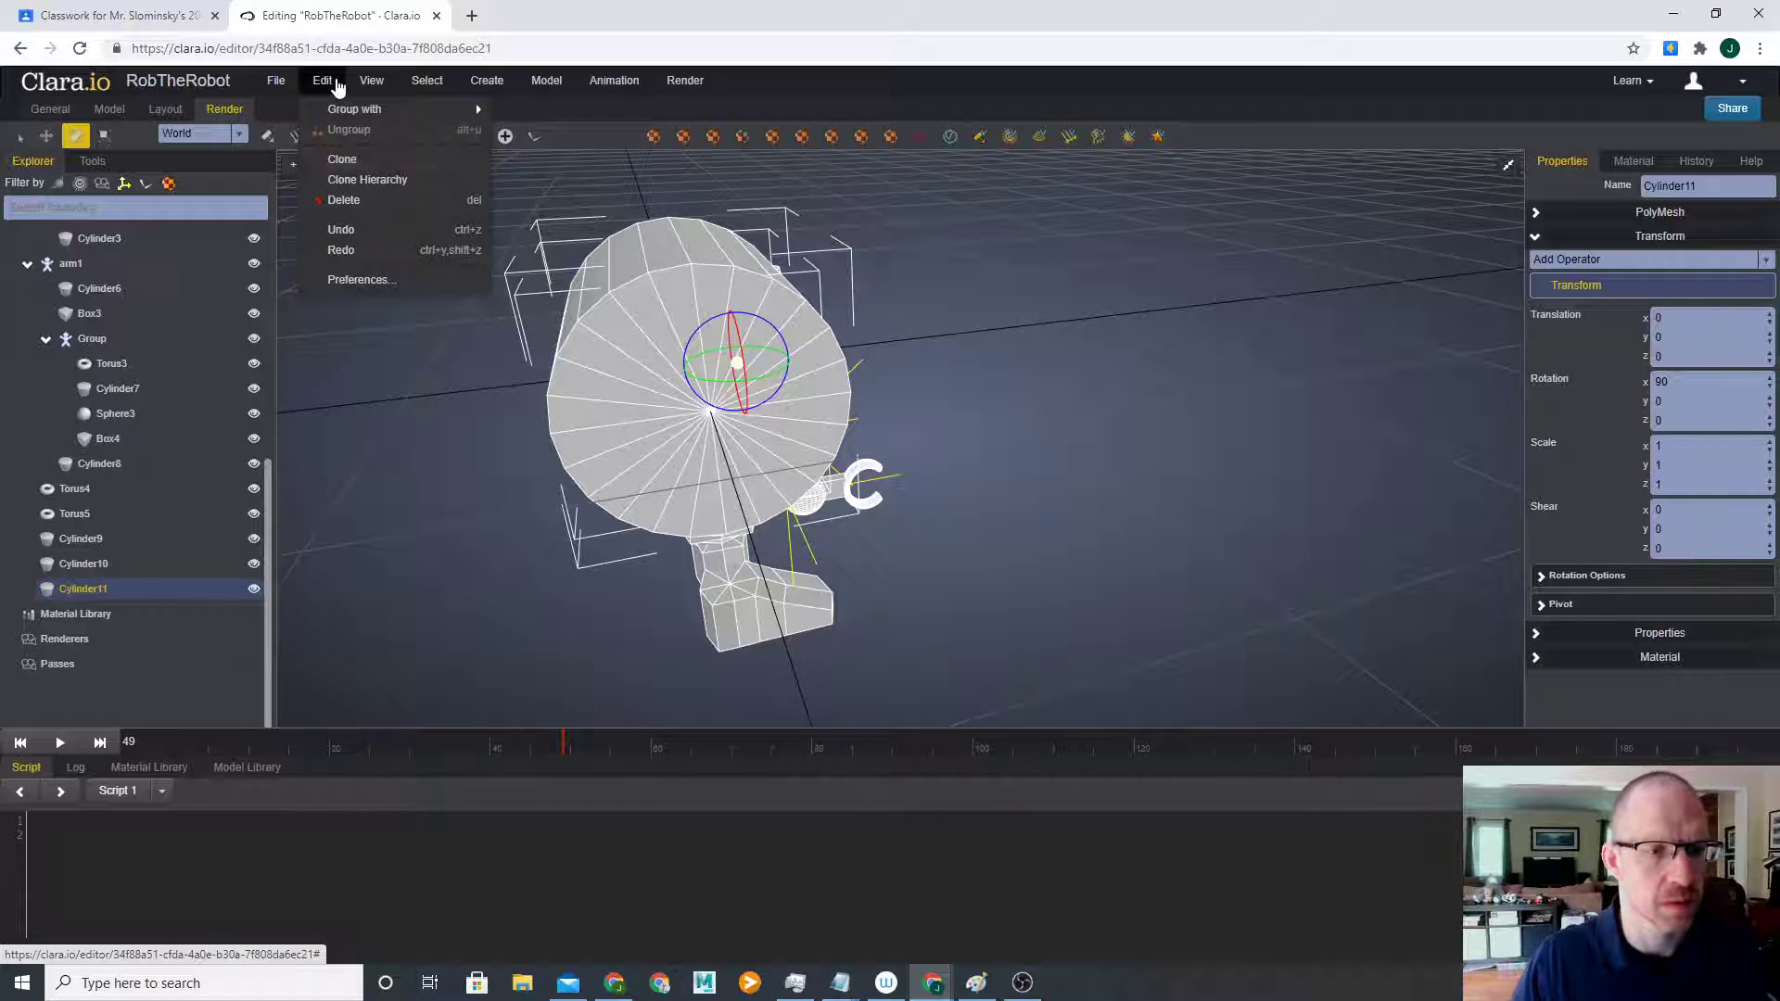
pyautogui.click(562, 91)
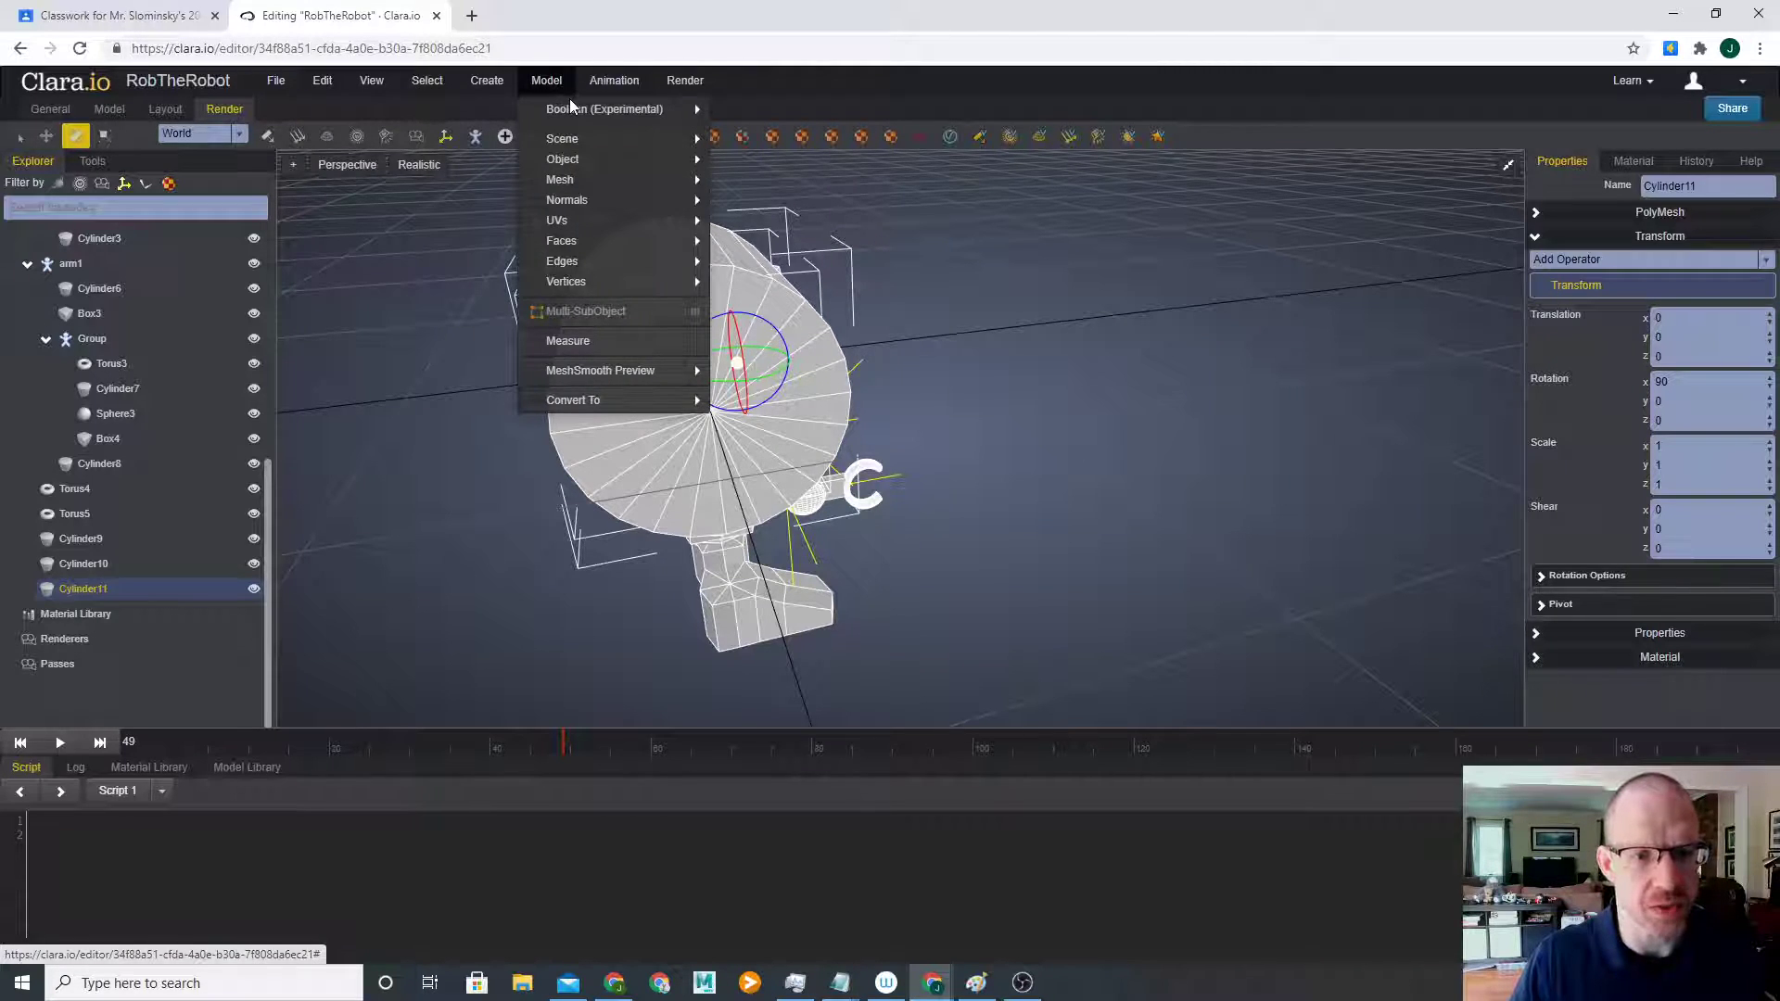
pyautogui.moveTo(609, 161)
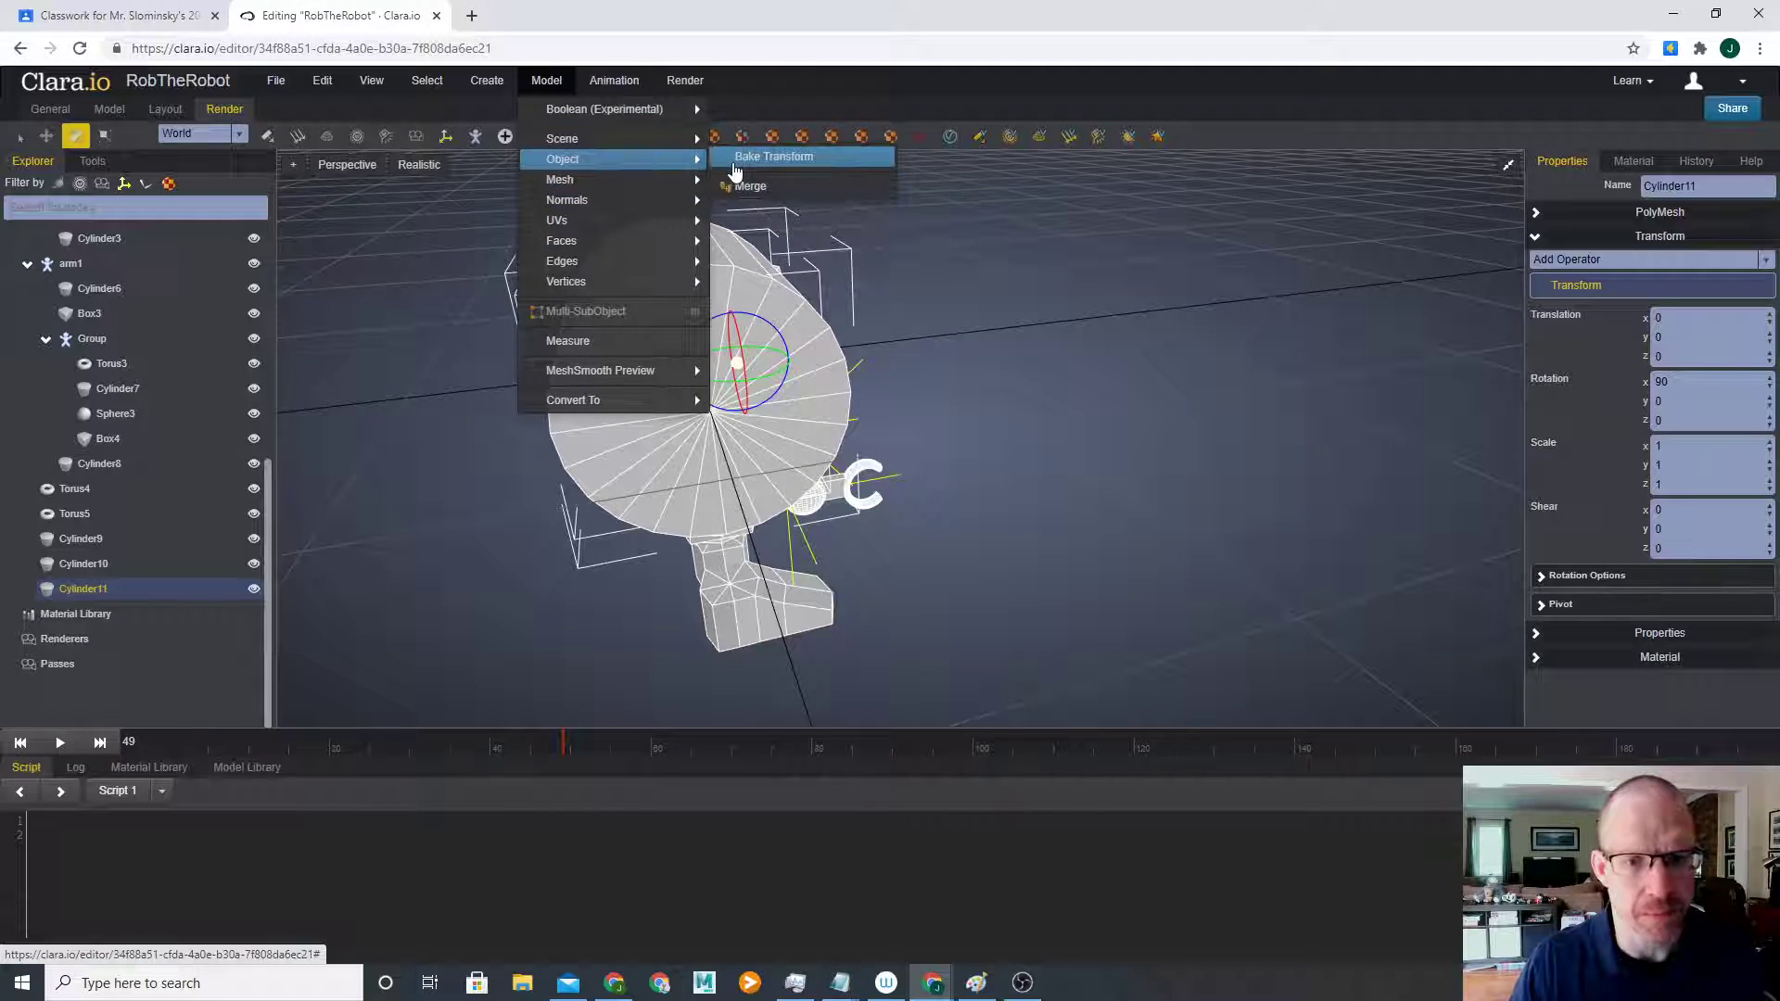
pyautogui.click(742, 157)
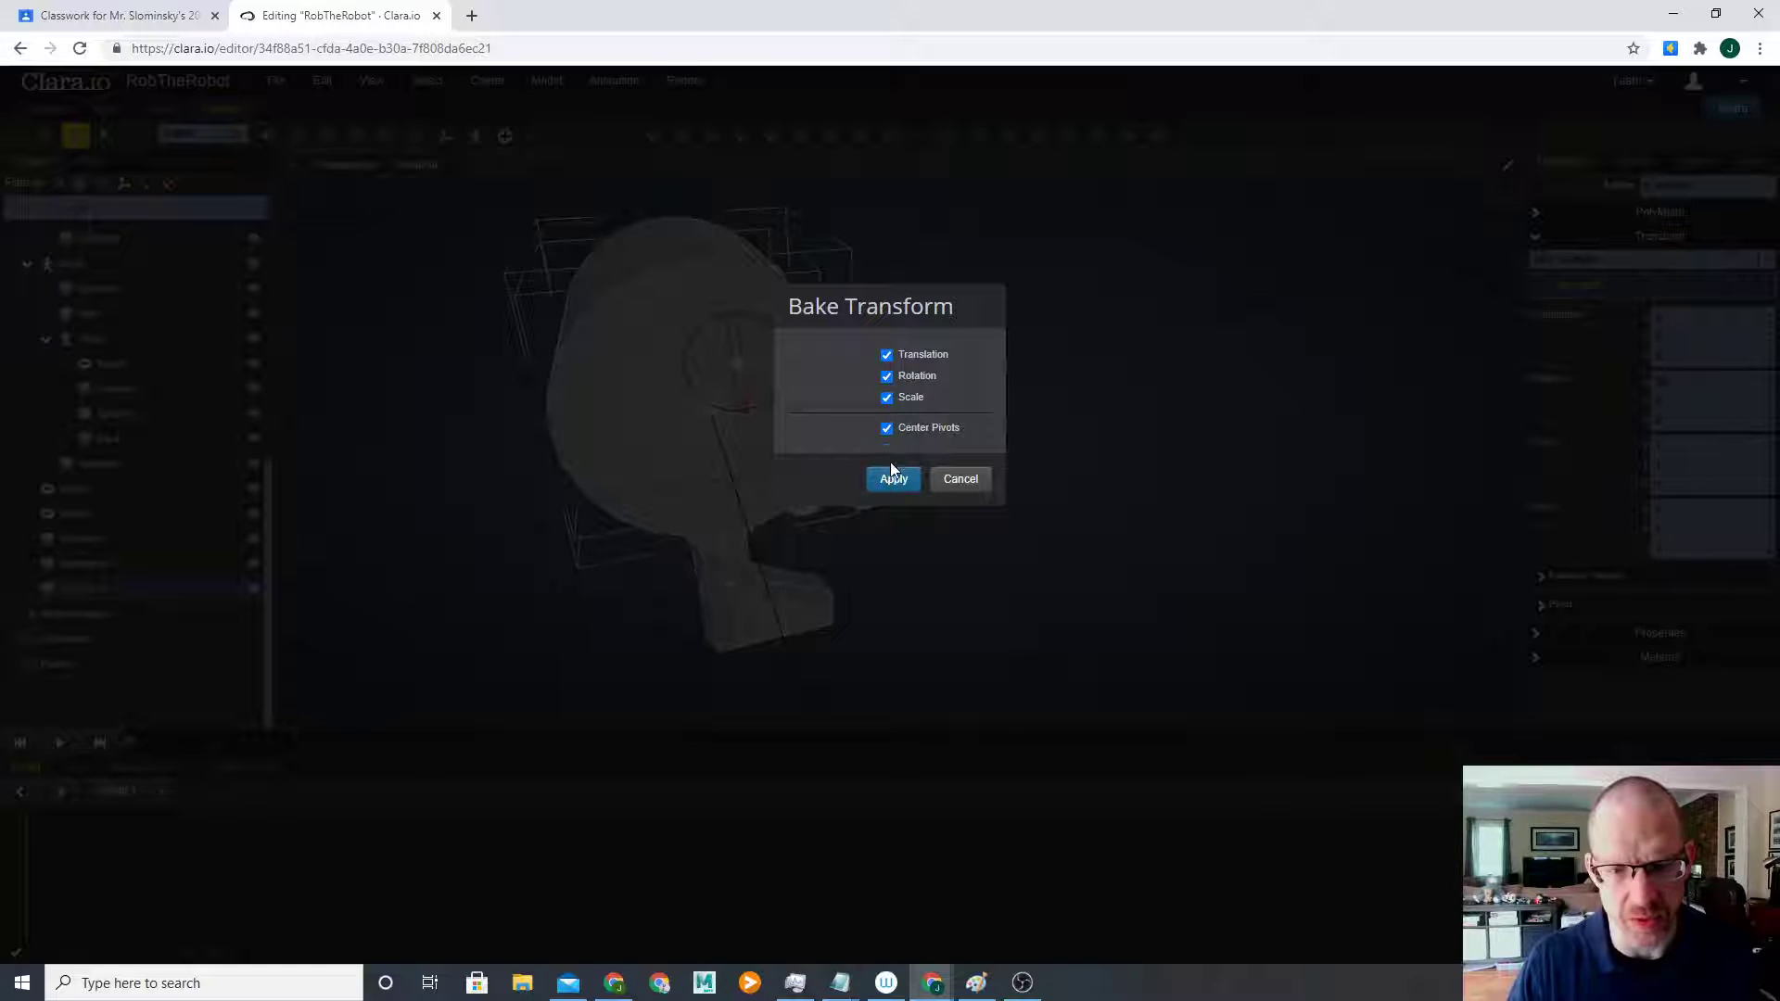
pyautogui.click(895, 490)
# - Try thinning the baked cylinder along Z and shrinking it uniformly, and undo the scaling
pyautogui.moveTo(910, 476); pyautogui.dragTo(785, 434, button='middle')
pyautogui.press('r')
pyautogui.moveTo(680, 379); pyautogui.dragTo(656, 437)
pyautogui.moveTo(656, 437); pyautogui.dragTo(775, 423, button='middle')
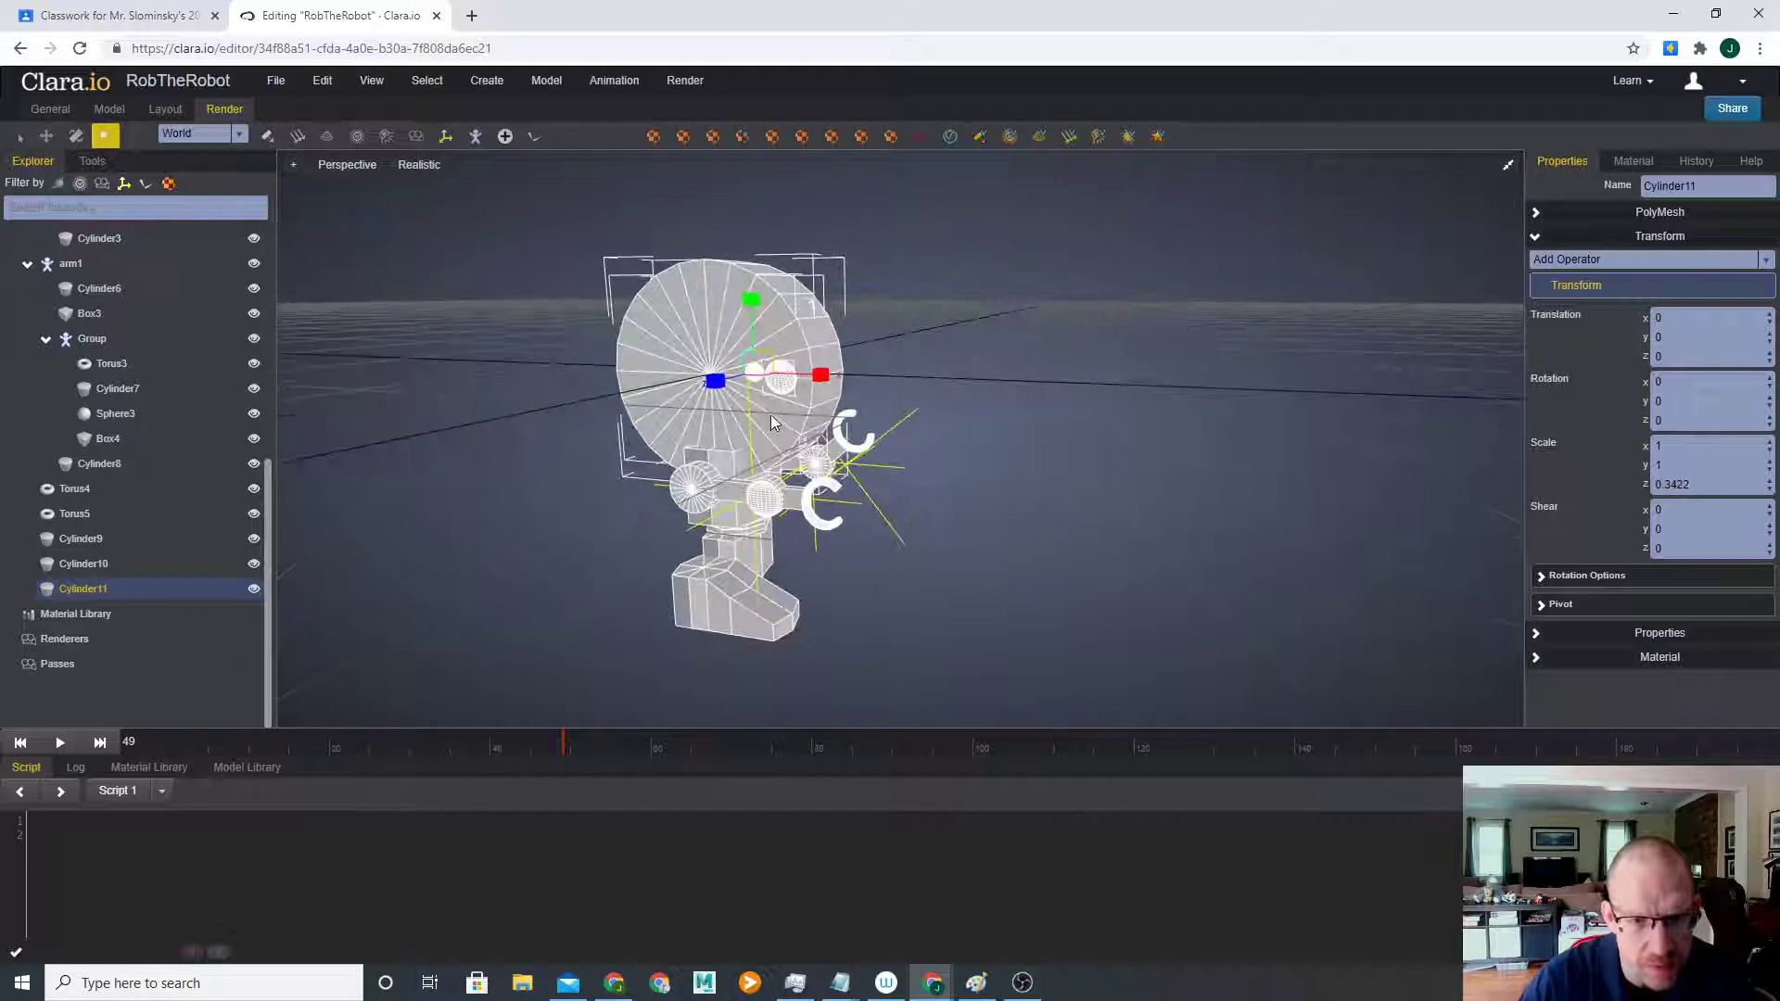
pyautogui.moveTo(752, 376); pyautogui.dragTo(644, 358)
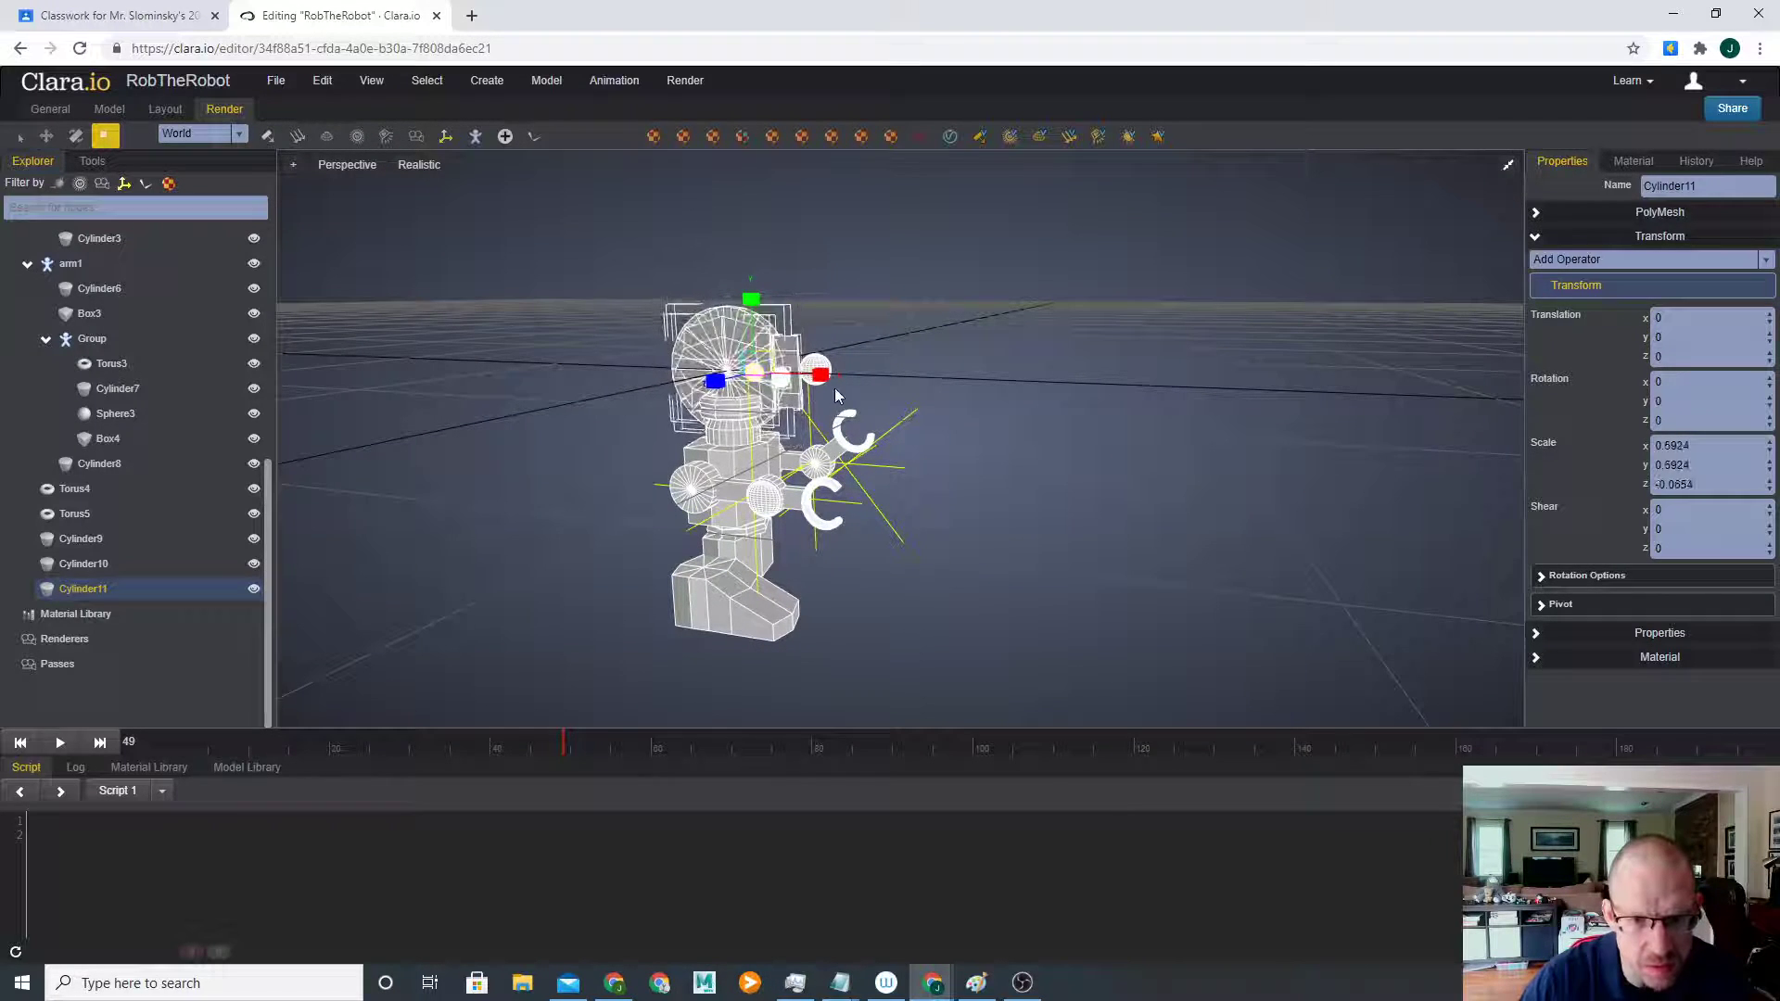
pyautogui.moveTo(832, 396); pyautogui.dragTo(736, 423, button='middle')
pyautogui.moveTo(680, 383); pyautogui.dragTo(597, 381)
pyautogui.moveTo(788, 436); pyautogui.dragTo(835, 433, button='middle')
pyautogui.moveTo(868, 457); pyautogui.dragTo(963, 450)
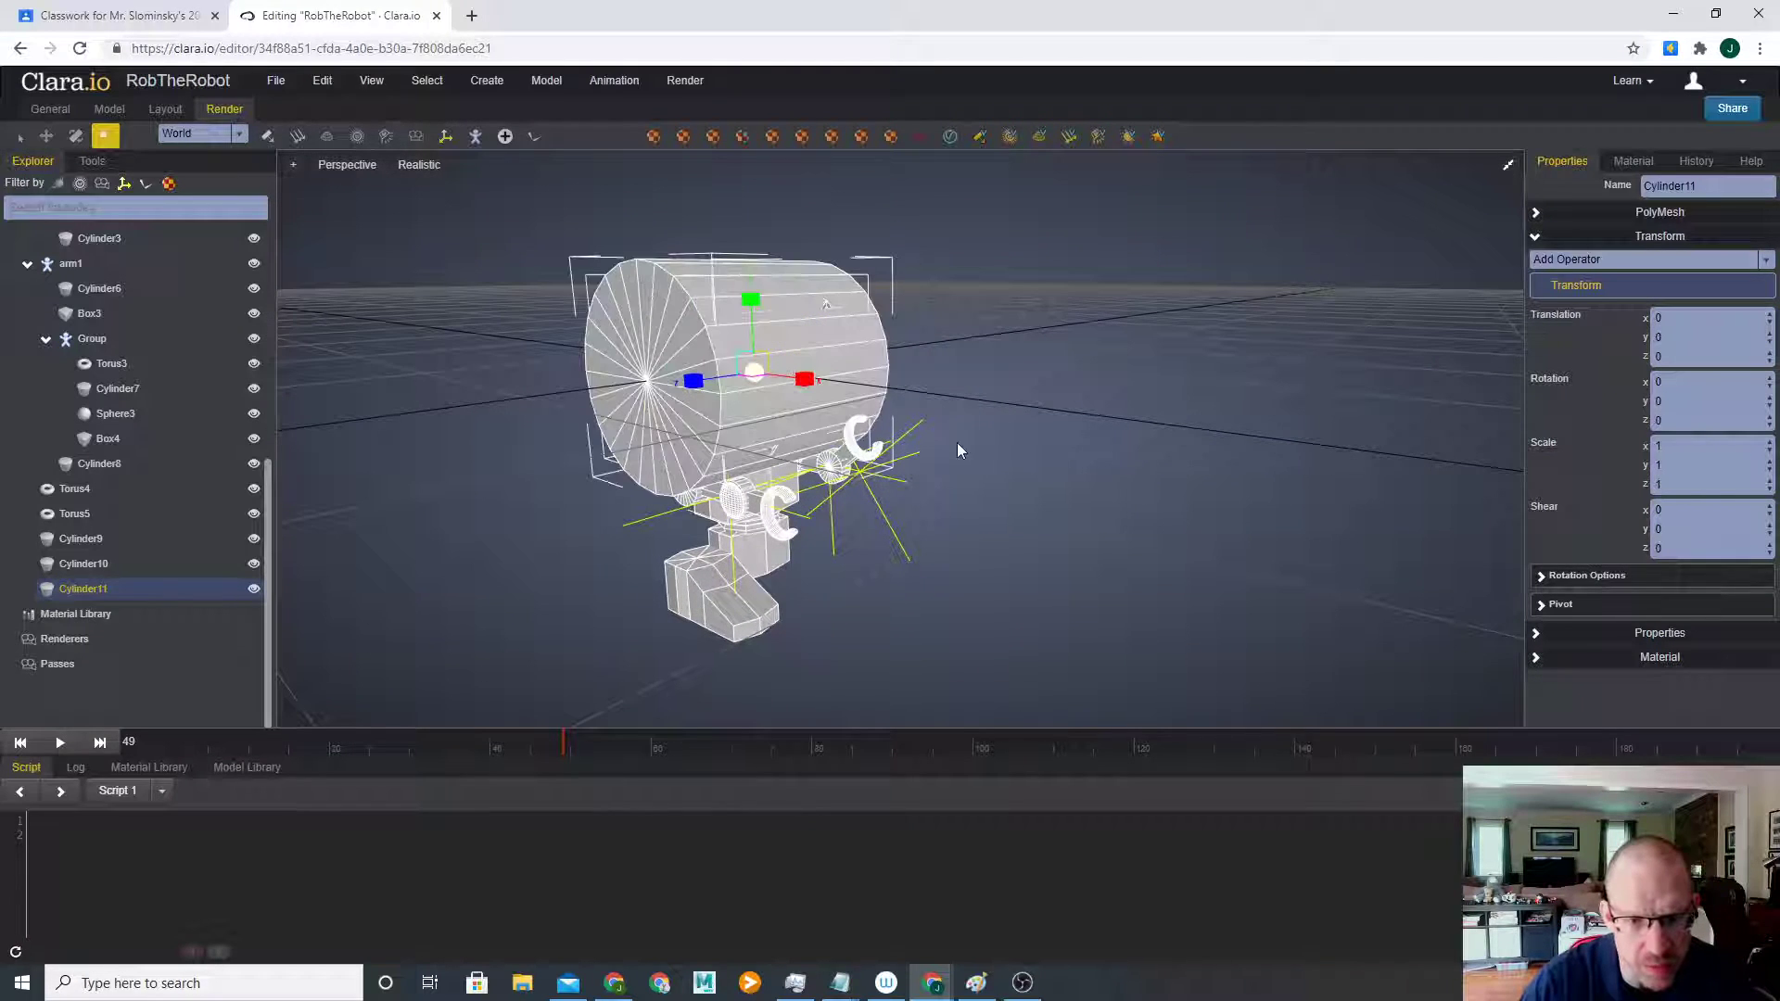
# - Try moving the full-size cylinder along Z away from the robot, and undo the move
pyautogui.press('w')
pyautogui.moveTo(436, 422); pyautogui.dragTo(429, 422)
pyautogui.moveTo(704, 376); pyautogui.dragTo(399, 414)
pyautogui.moveTo(760, 444); pyautogui.dragTo(630, 446, button='middle')
pyautogui.hotkey('ctrl', 'z')
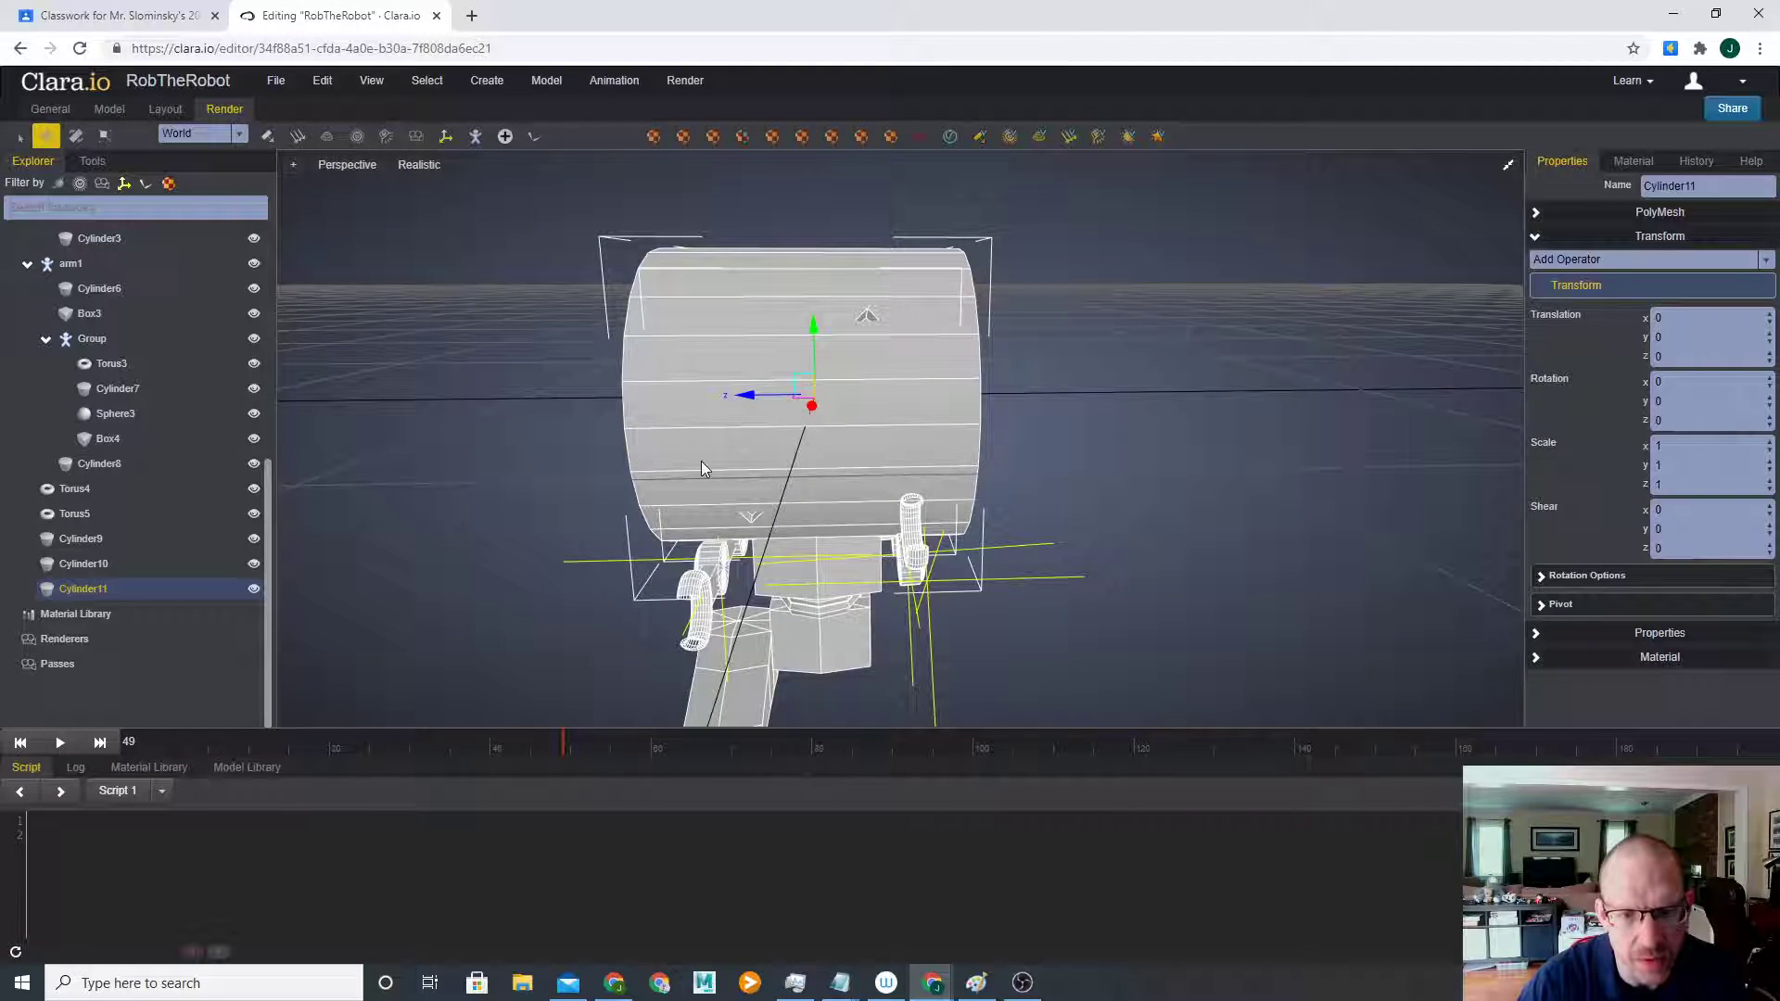
# - Reselect the large cylinder and slide it along Z well clear of the robot's head
pyautogui.click(1137, 438)
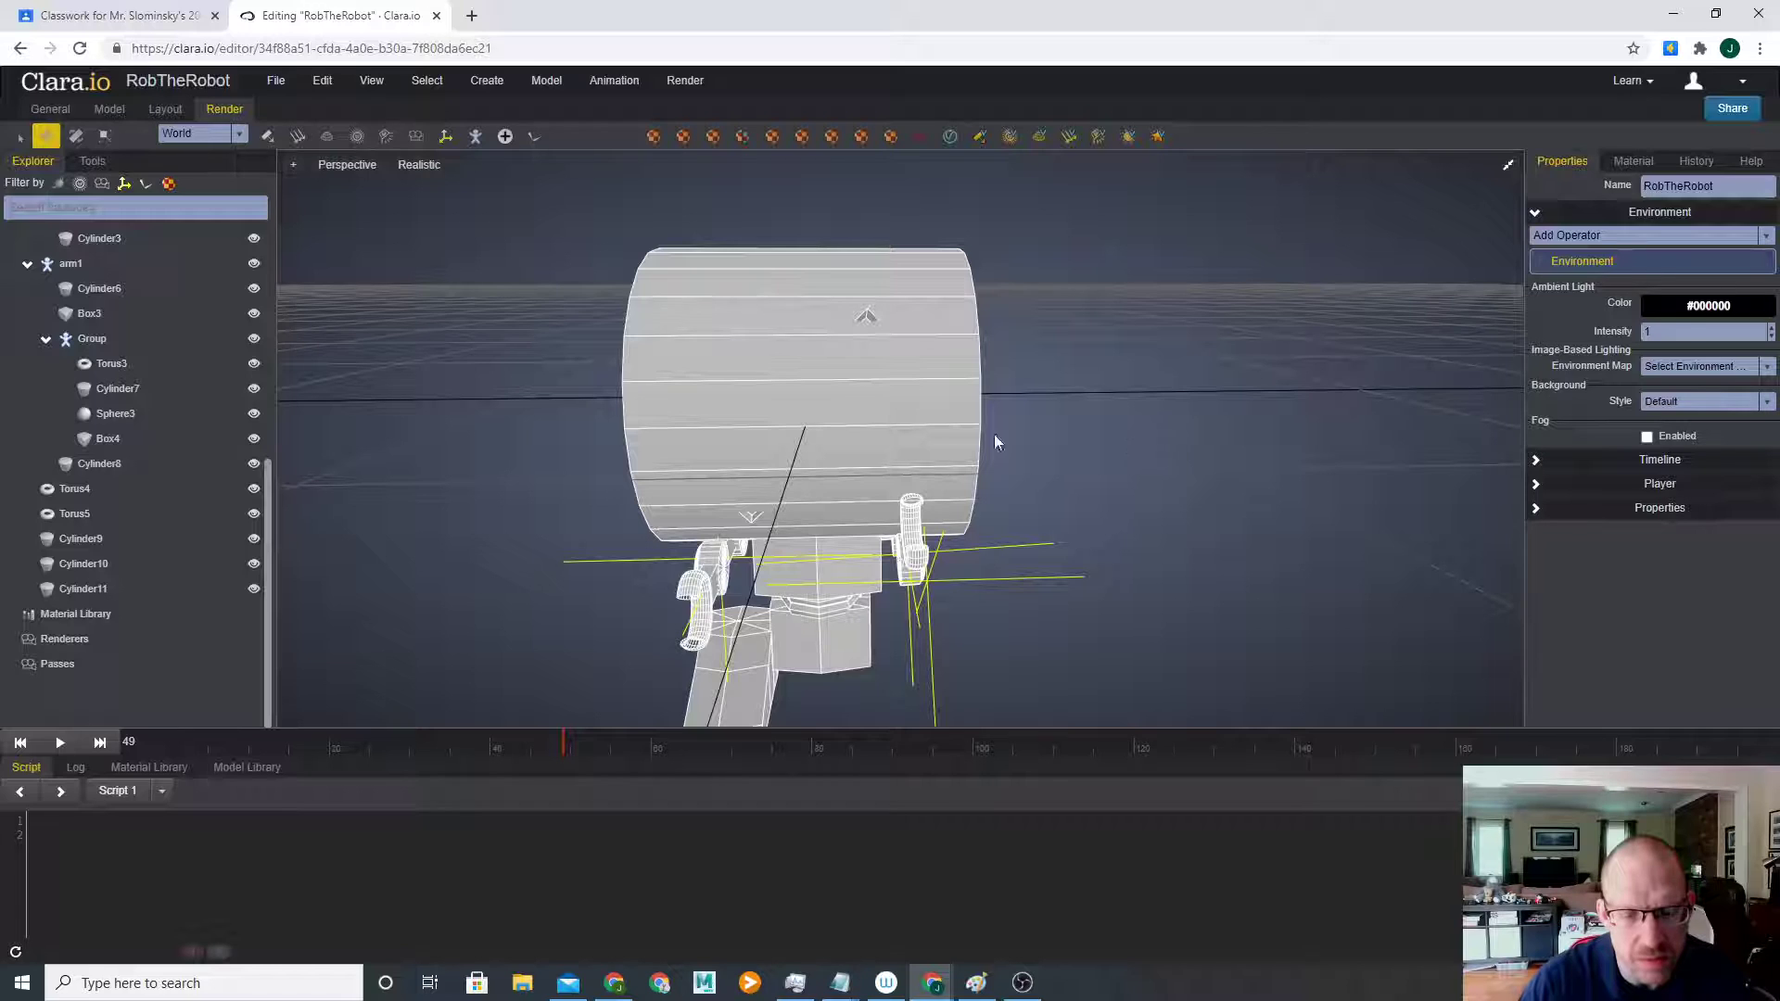
pyautogui.click(778, 474)
pyautogui.moveTo(752, 398); pyautogui.dragTo(320, 394)
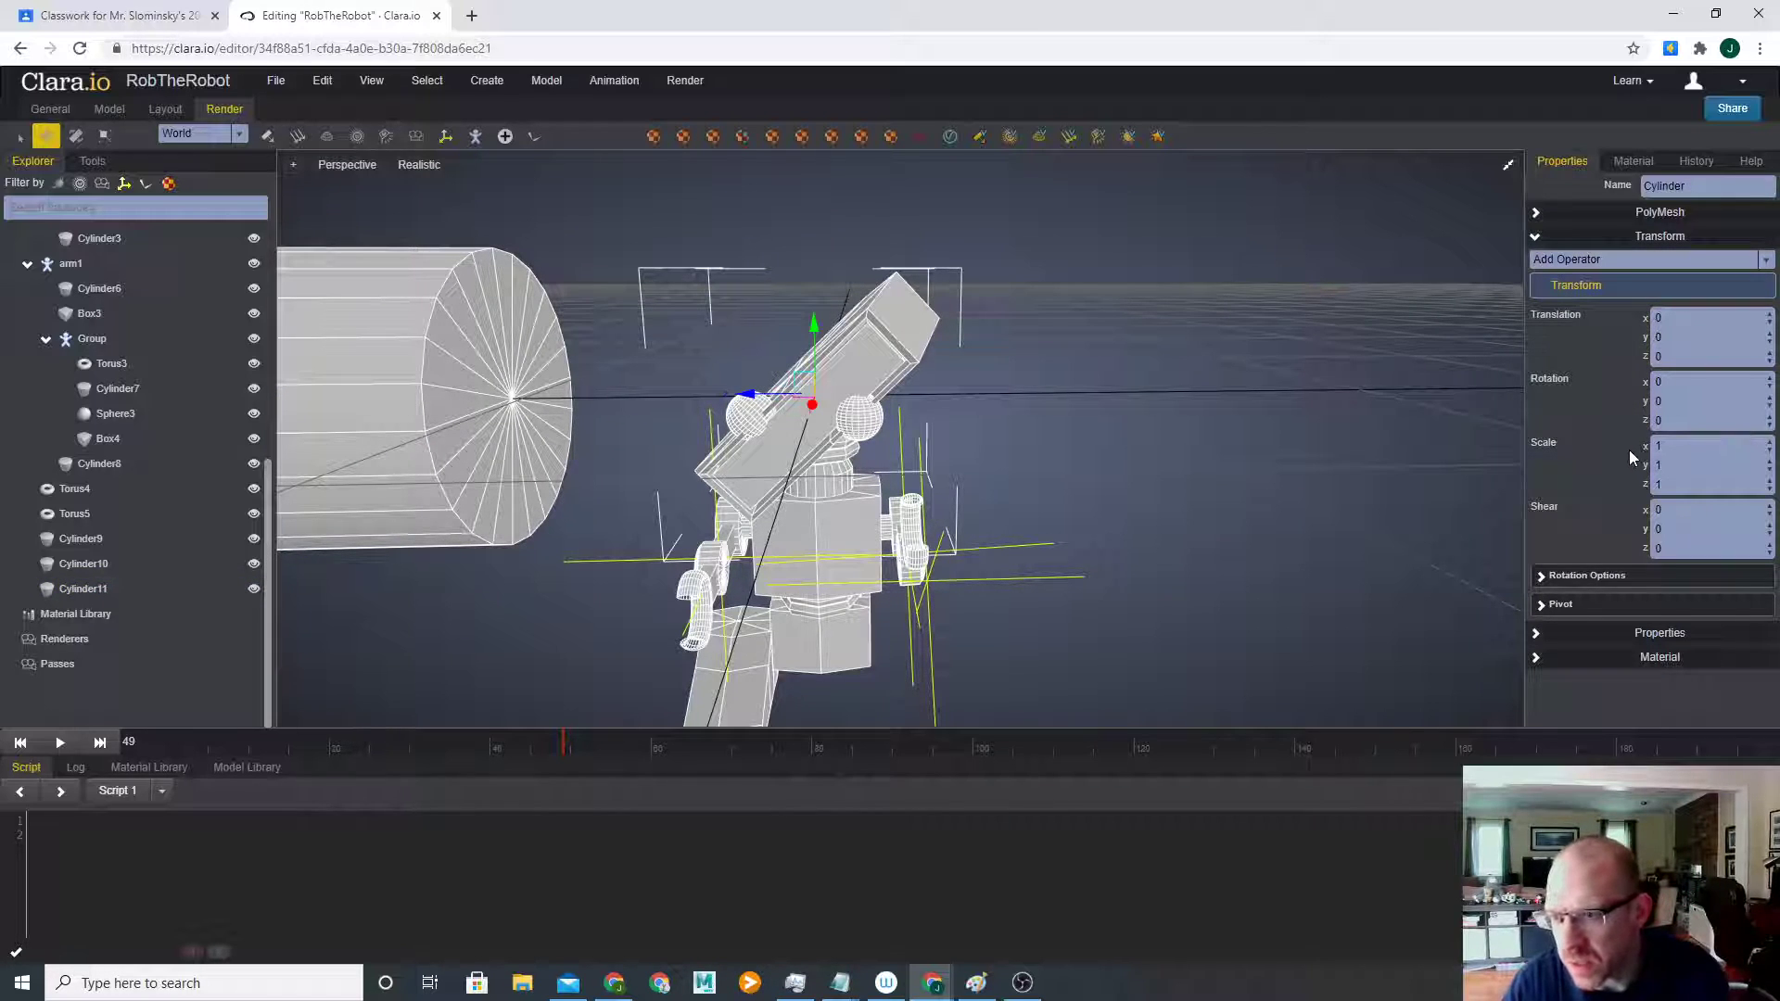
# - Try raising the tilted head along Y, and undo the move
pyautogui.moveTo(1143, 420); pyautogui.dragTo(1153, 443, button='right')
pyautogui.moveTo(882, 356); pyautogui.dragTo(884, 191)
pyautogui.hotkey('ctrl', 'z')
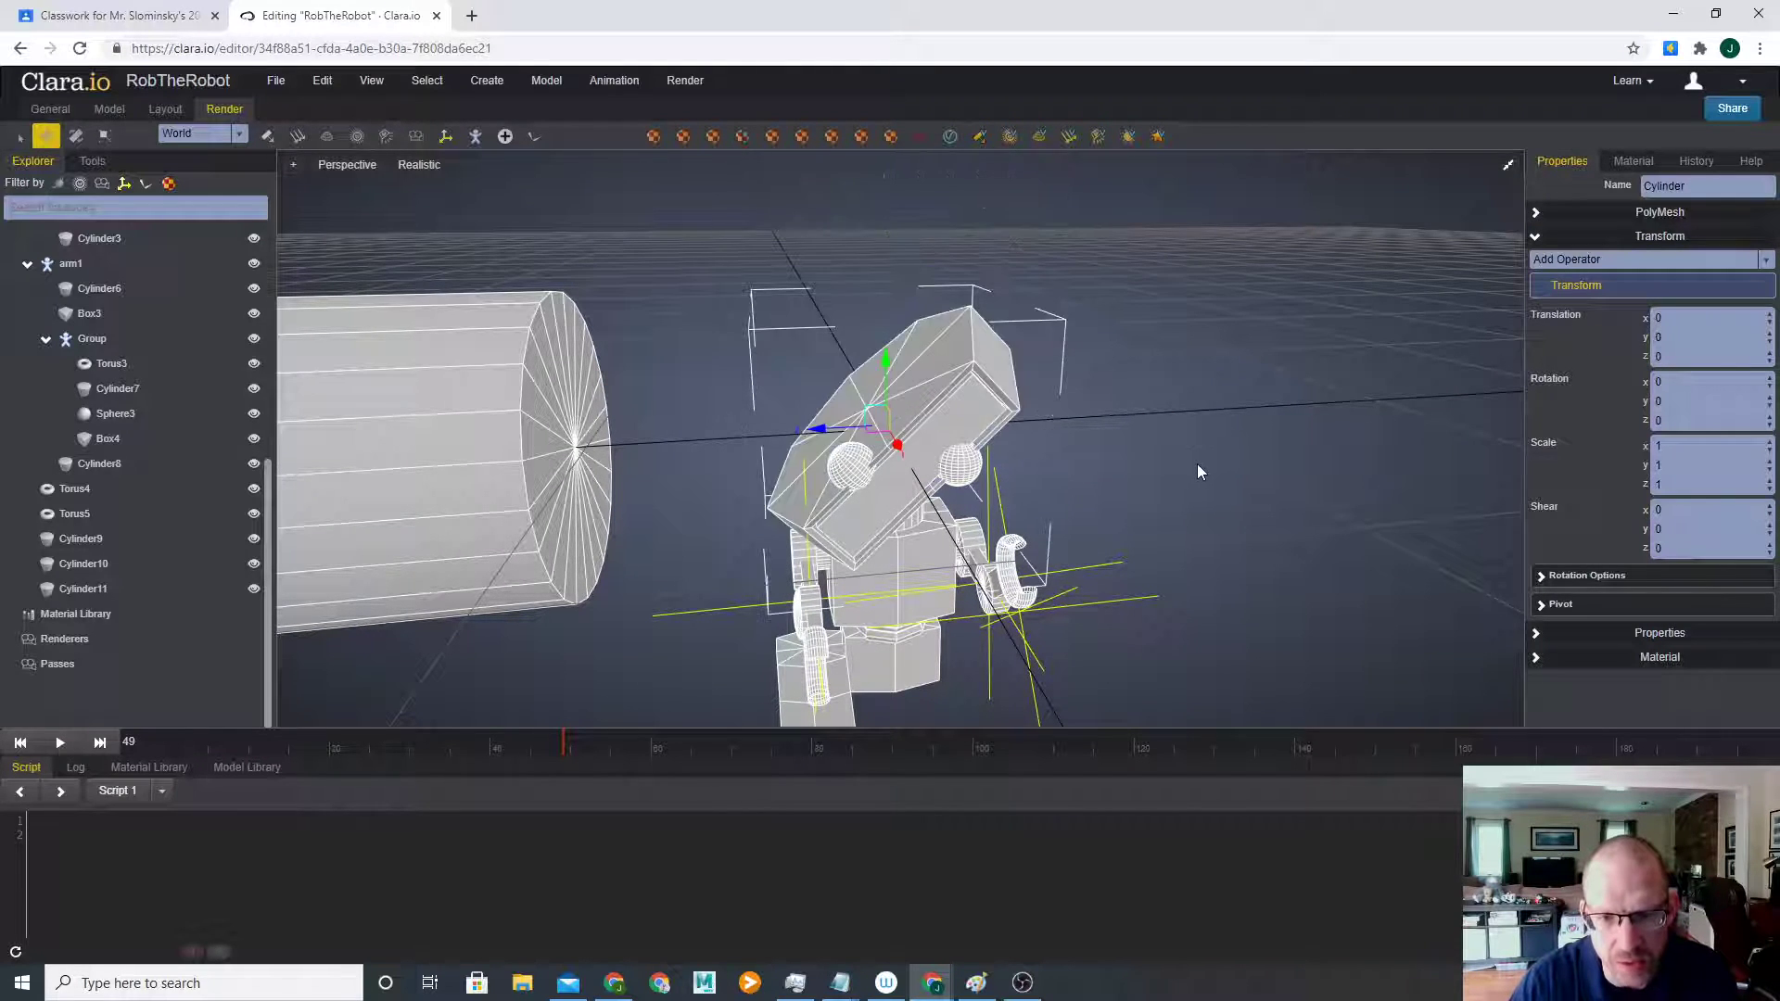
# - Undo the recent cylinder edits one after another until the large cylinder is removed from the scene
pyautogui.hotkey('ctrl', 'z')
pyautogui.hotkey('ctrl', 'z')
pyautogui.hotkey('ctrl', 'z')
pyautogui.hotkey('ctrl', 'z')
pyautogui.moveTo(1094, 489); pyautogui.dragTo(918, 308, button='right')
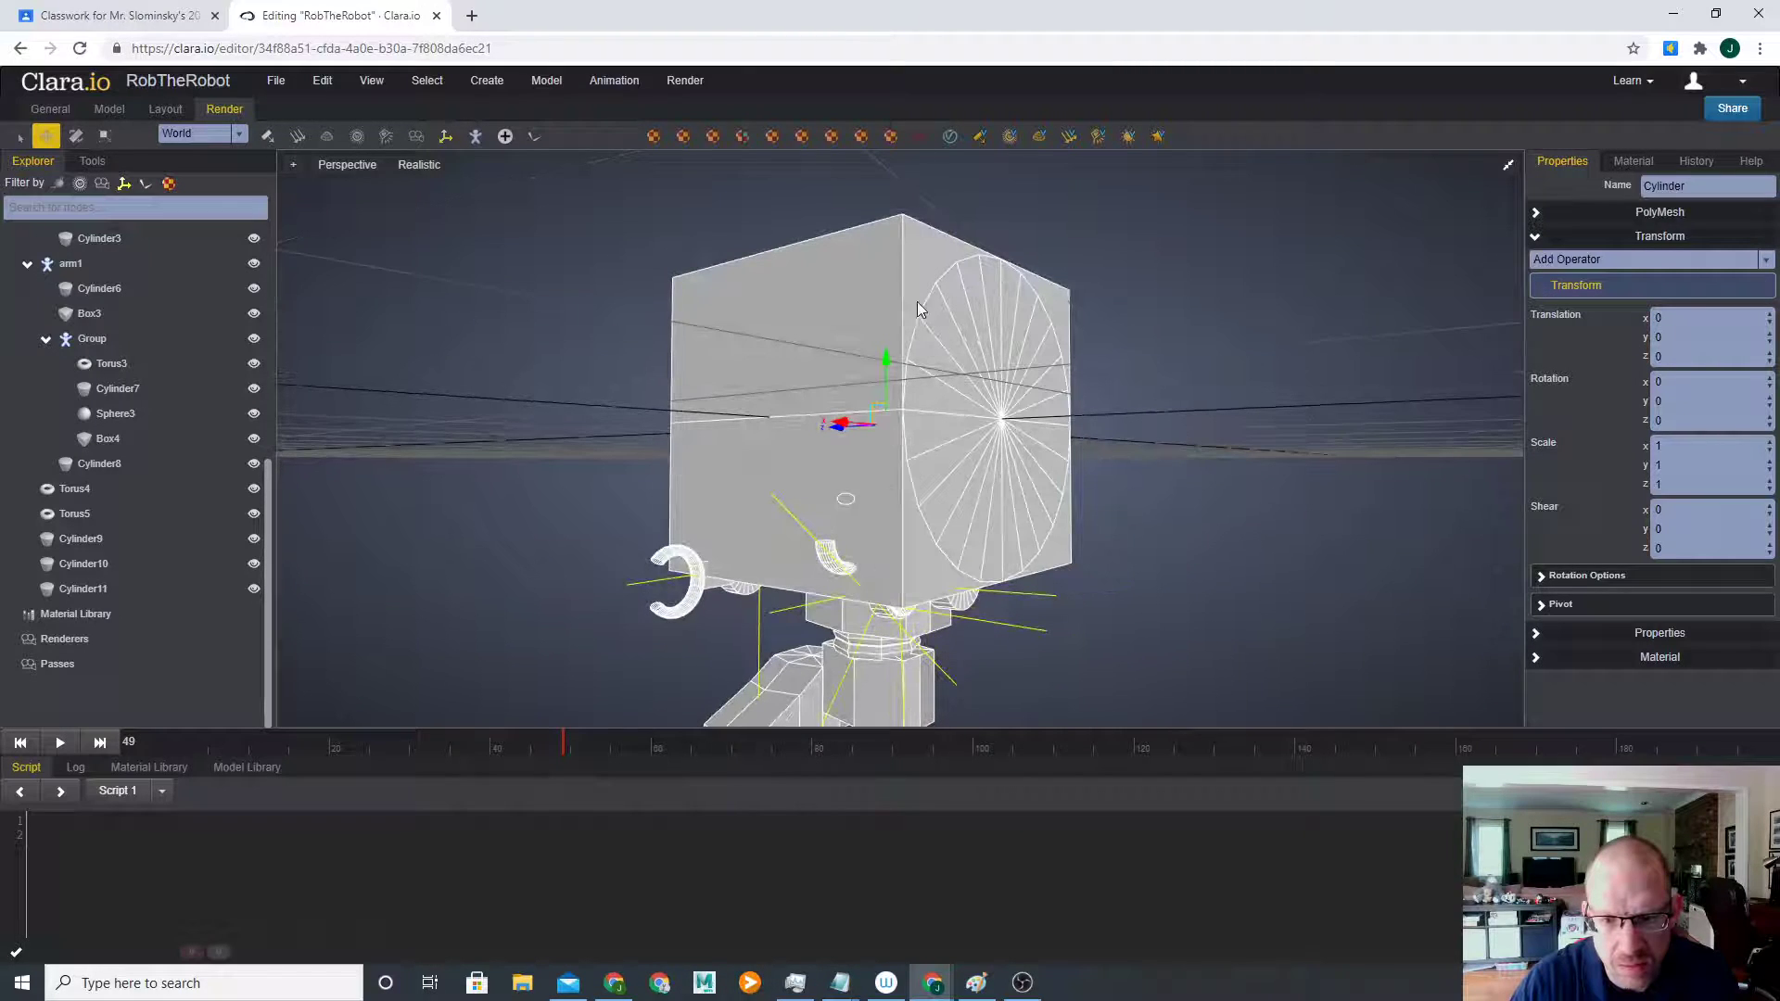
pyautogui.hotkey('ctrl', 'z')
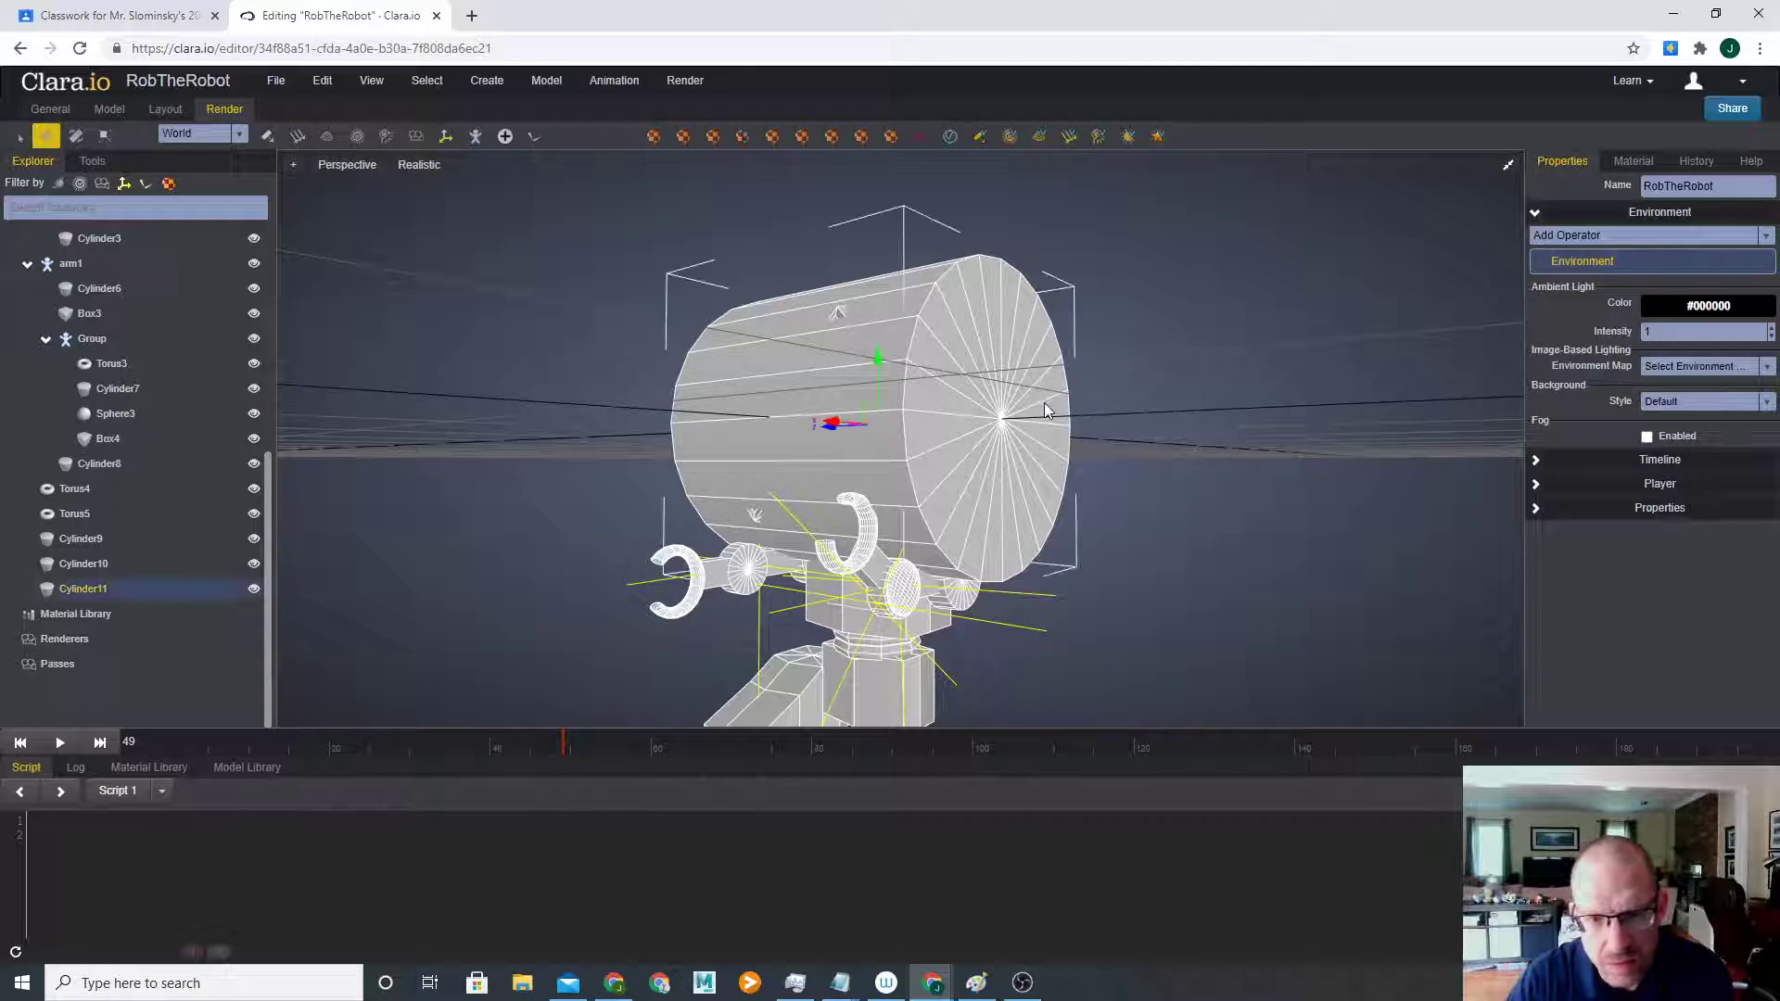
pyautogui.hotkey('ctrl', 'y')
pyautogui.click(1047, 414)
pyautogui.moveTo(1048, 414); pyautogui.dragTo(1058, 417, button='right')
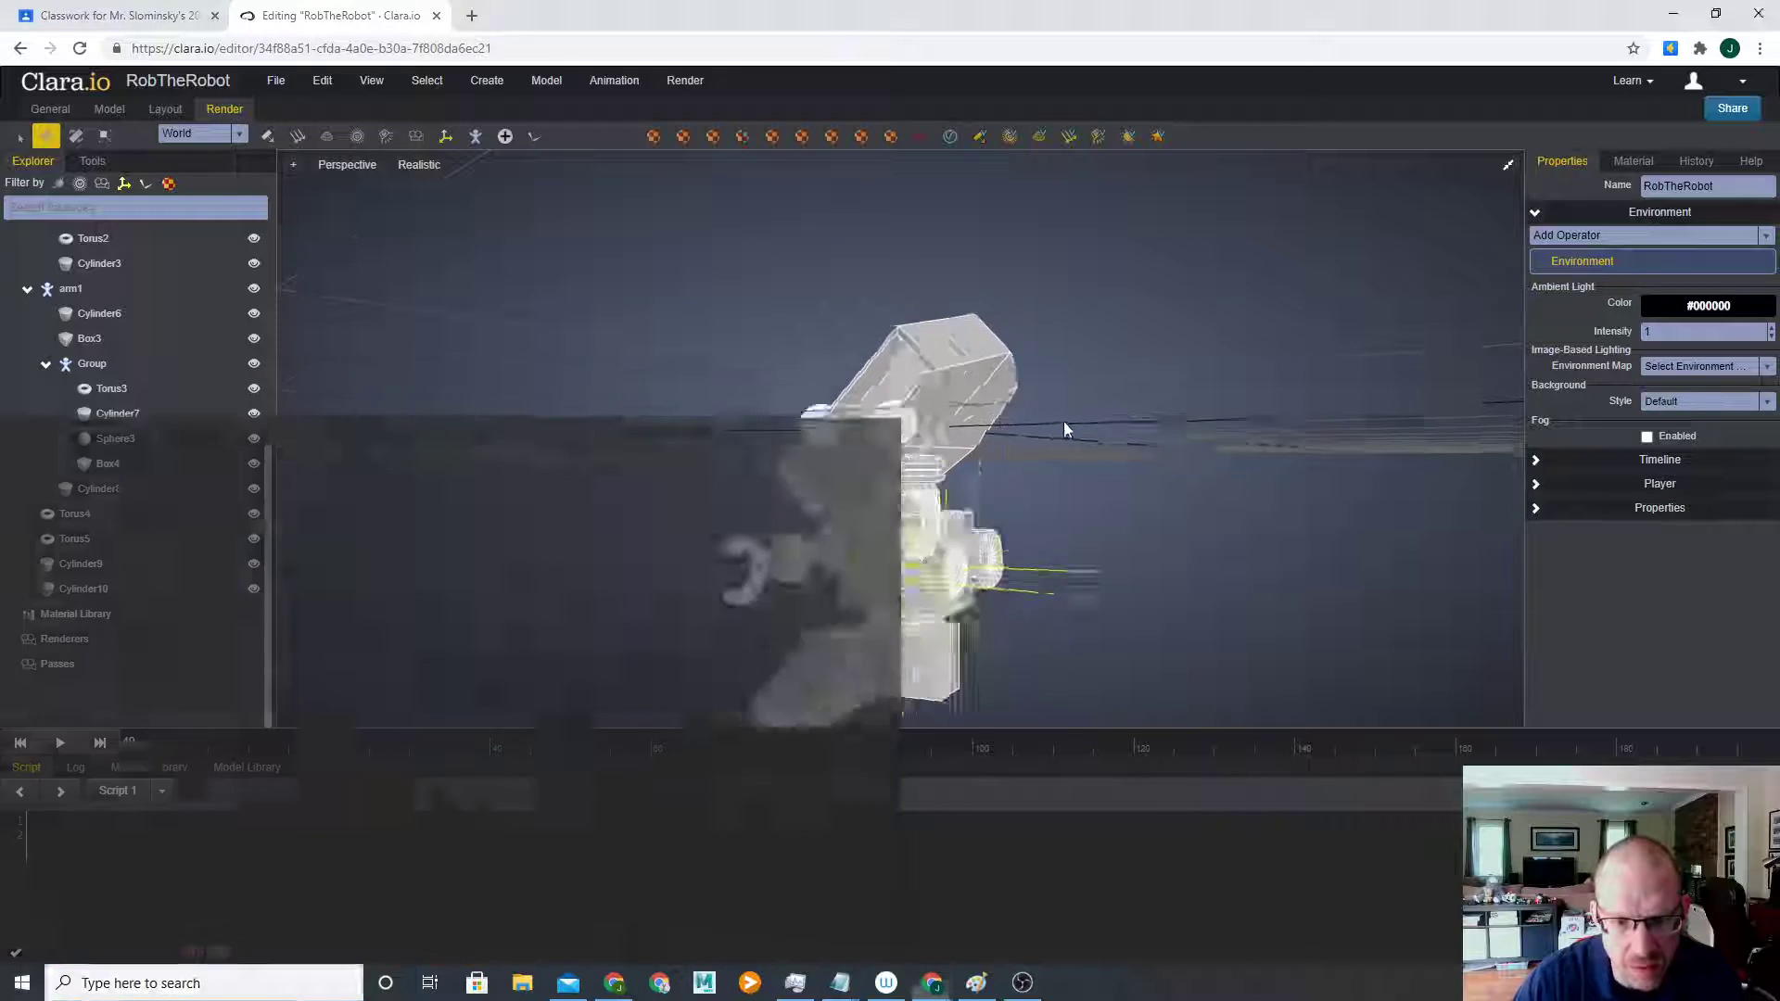
pyautogui.moveTo(1064, 428); pyautogui.dragTo(1031, 365, button='right')
# - Rotate the tilted head about X until it sits level above the neck
pyautogui.click(1031, 365)
pyautogui.press('r')
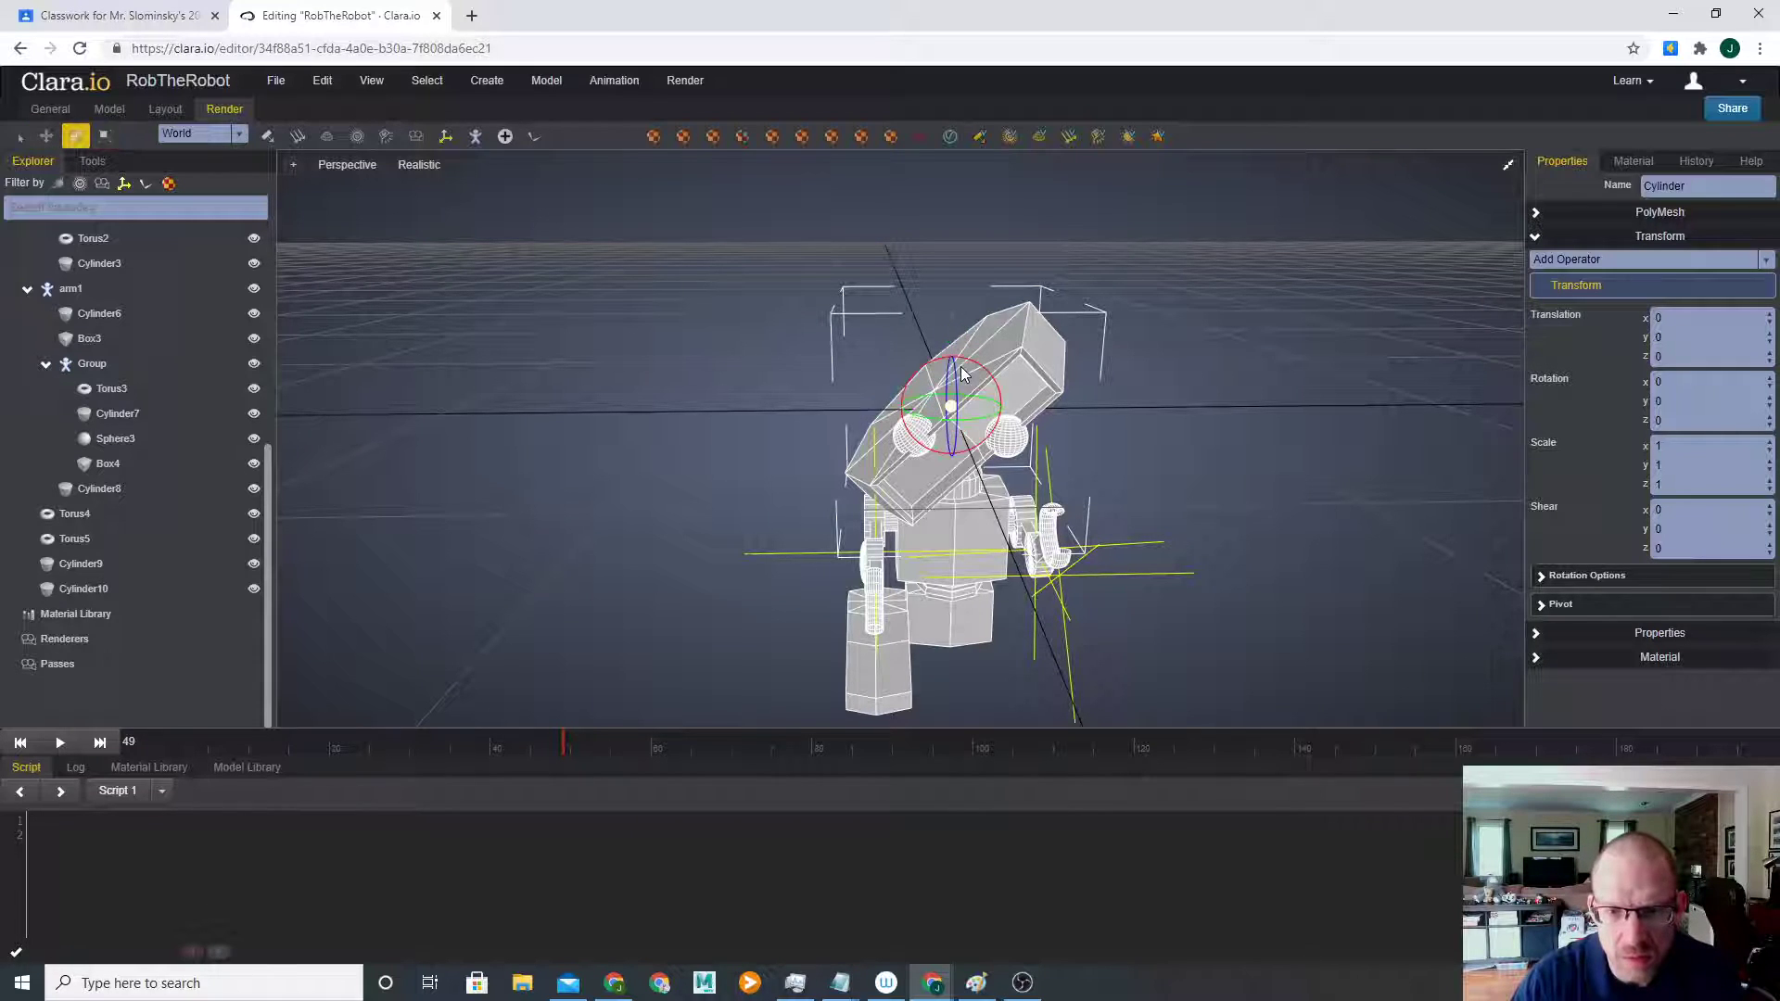
pyautogui.moveTo(866, 390); pyautogui.dragTo(970, 427, button='right')
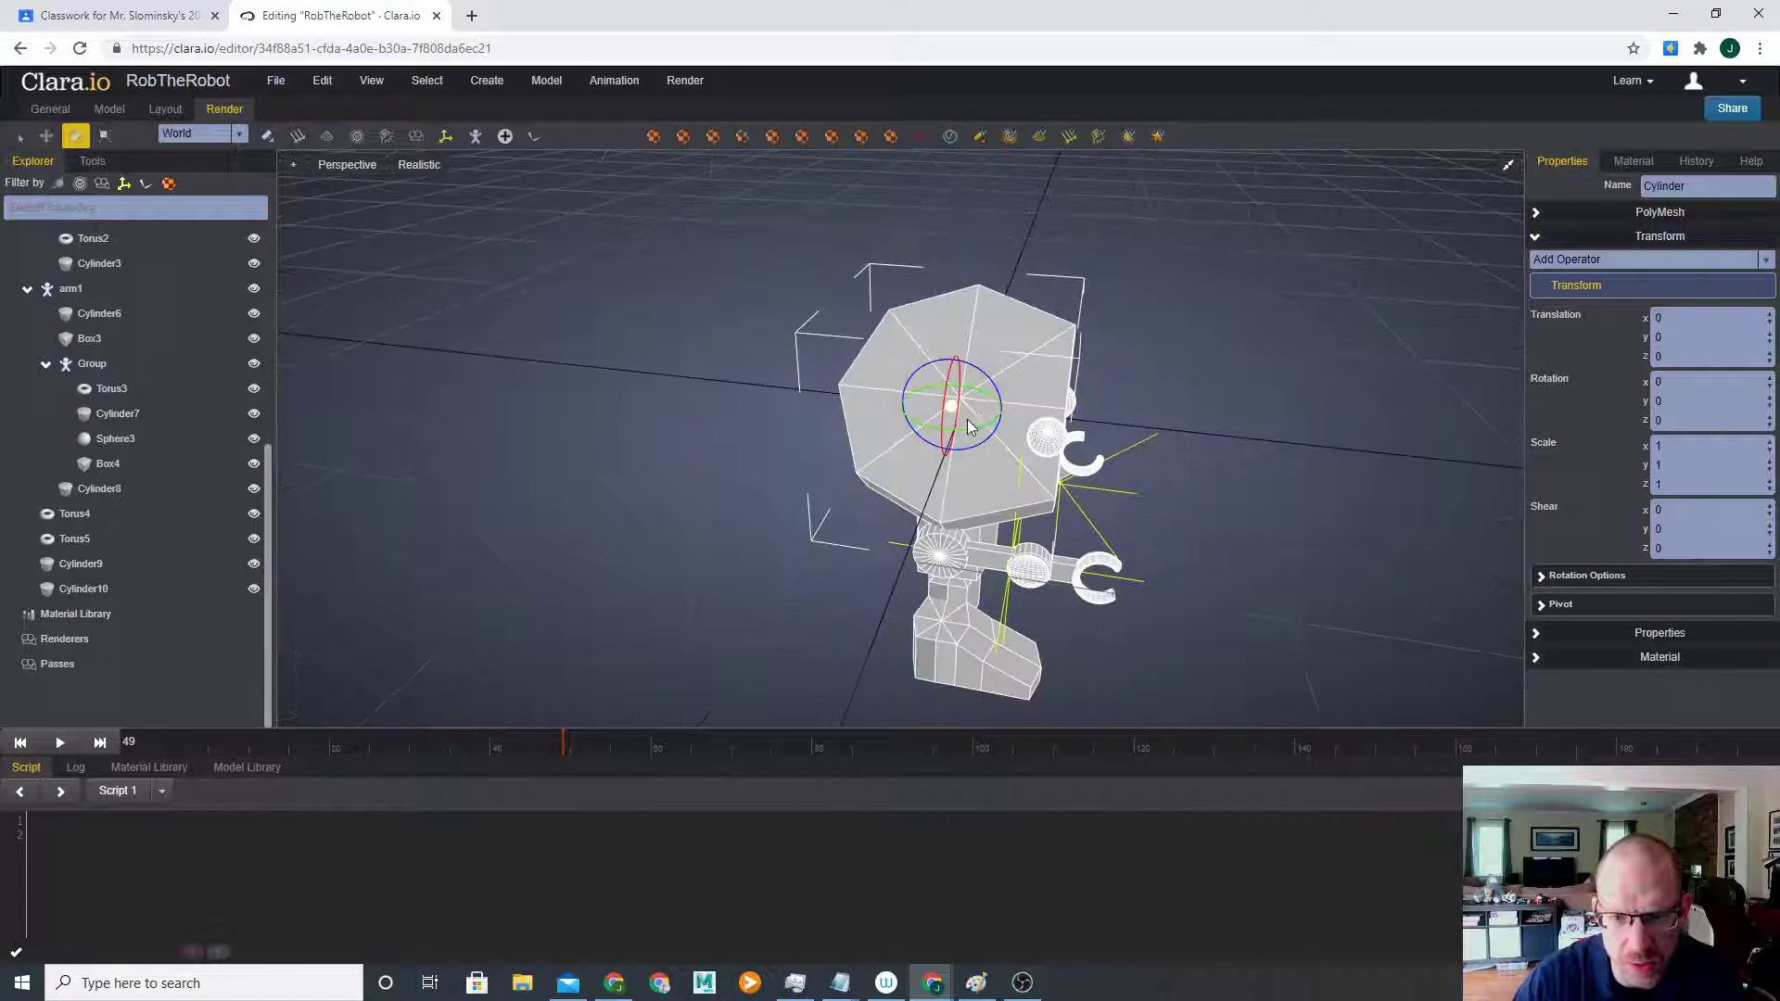
pyautogui.moveTo(943, 413); pyautogui.dragTo(950, 350)
pyautogui.moveTo(1160, 327); pyautogui.dragTo(1048, 370, button='right')
# - Clone the foot as a copy and move the copy along Z to the opposite side of the hip block
pyautogui.click(781, 566)
pyautogui.rightClick(791, 630)
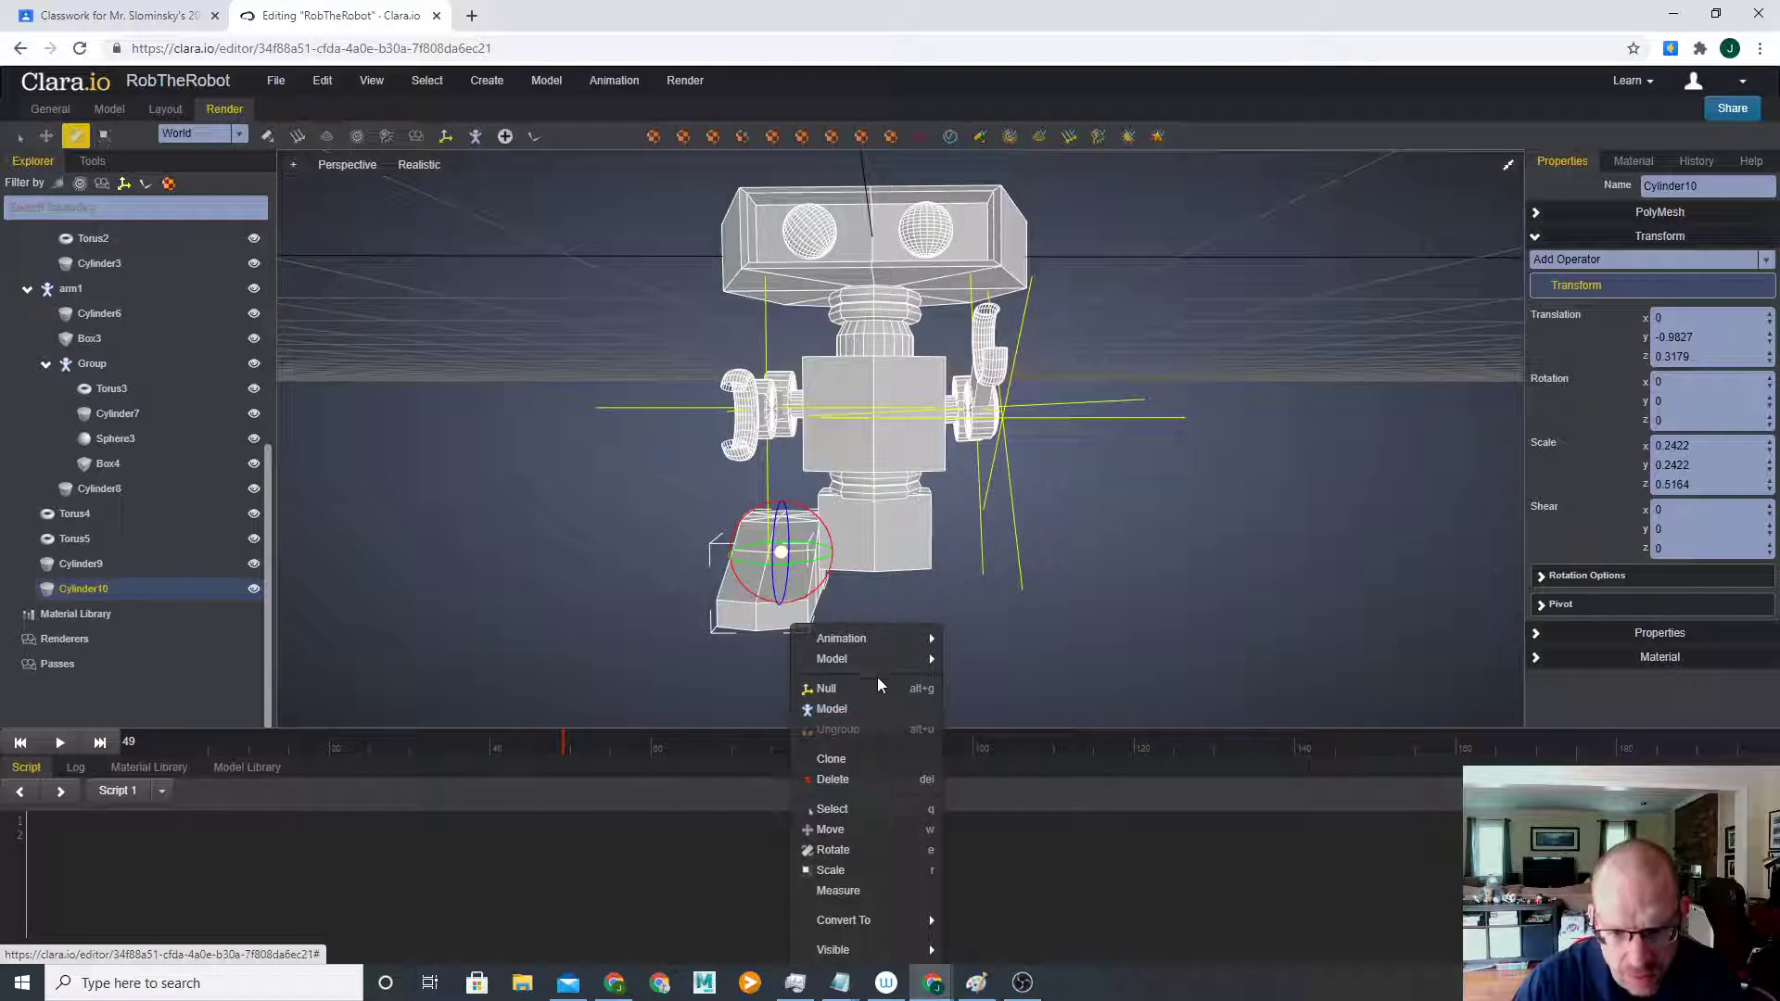
pyautogui.click(898, 758)
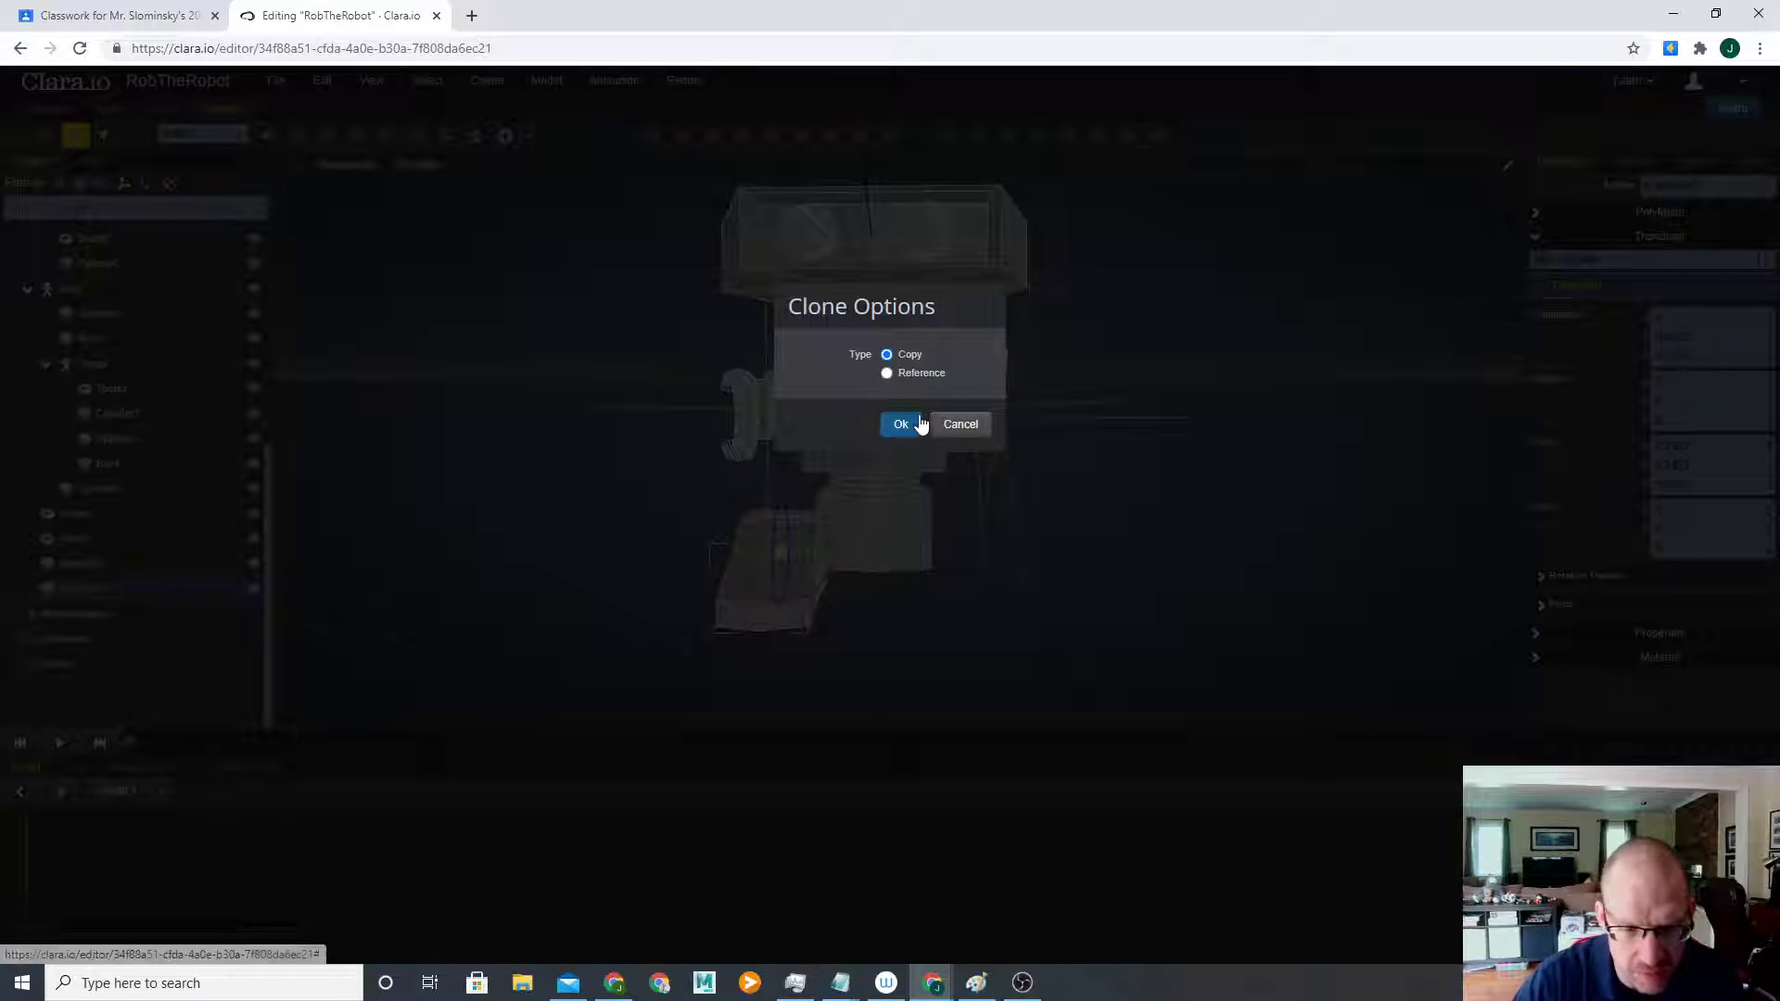
pyautogui.click(918, 424)
pyautogui.press('w')
pyautogui.moveTo(728, 554)
pyautogui.mouseDown()
pyautogui.moveTo(927, 579)
pyautogui.moveTo(909, 577)
pyautogui.mouseUp()
pyautogui.click(1172, 595)
pyautogui.moveTo(1172, 588); pyautogui.dragTo(985, 540, button='right')
pyautogui.scroll(5, 985, 541)
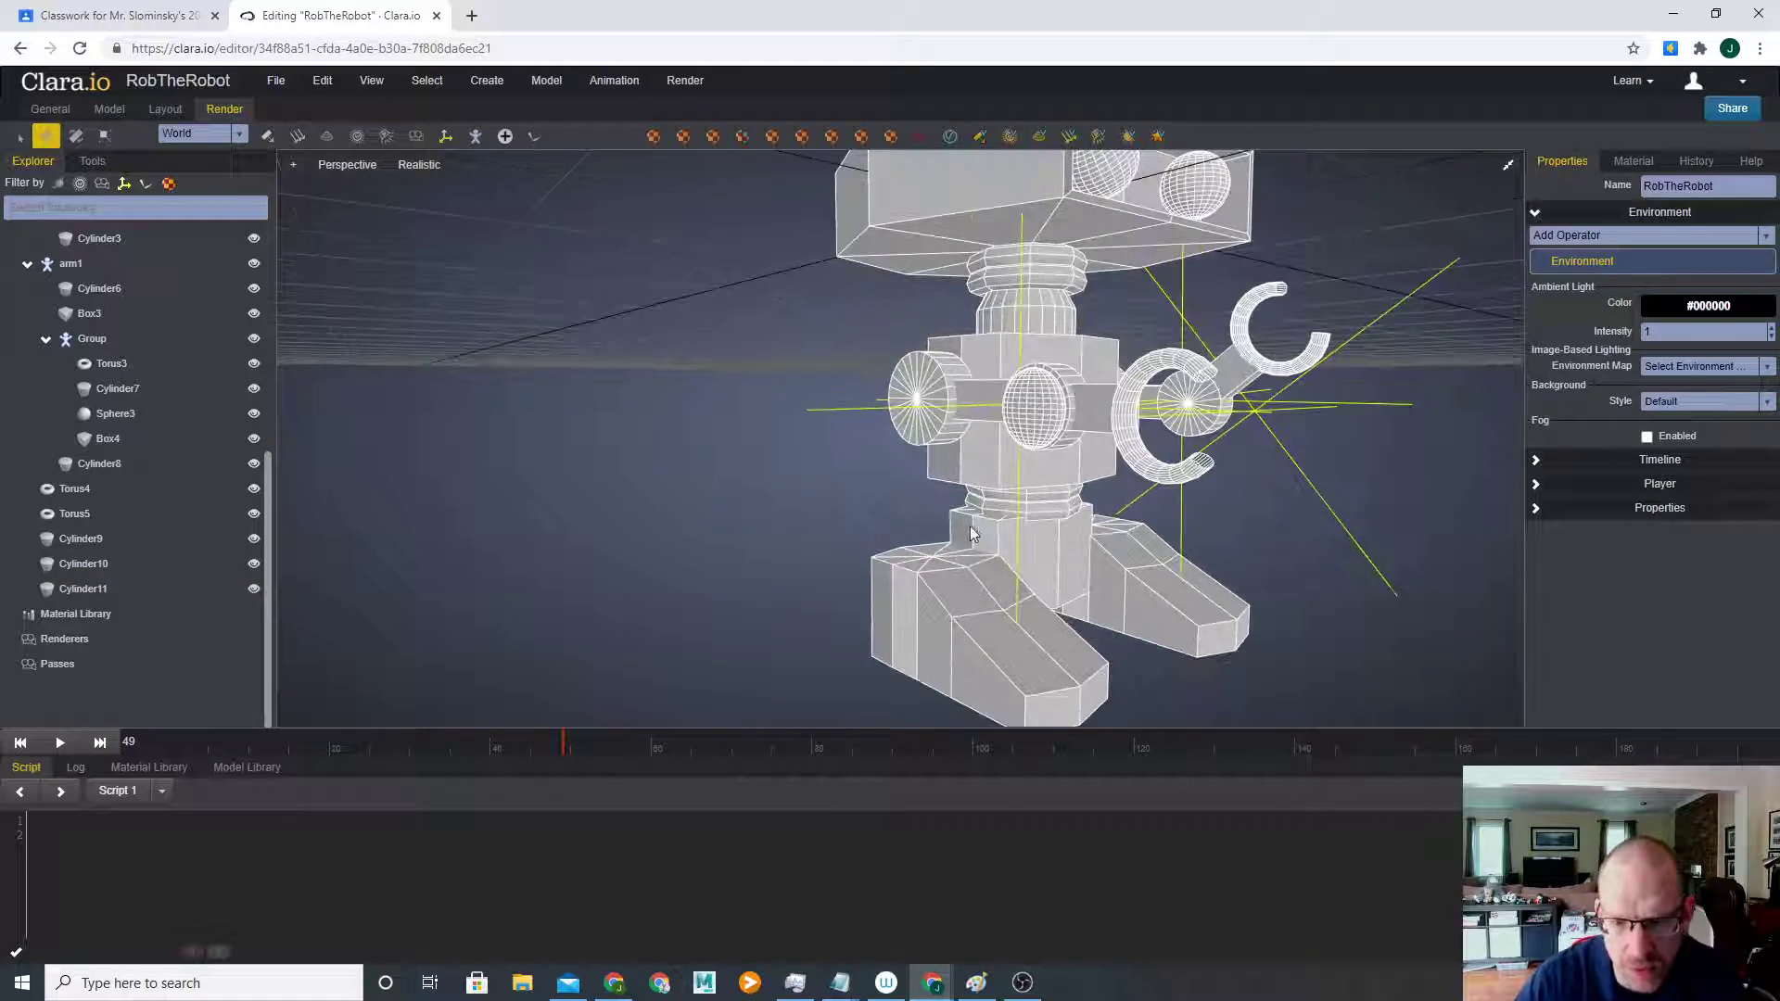
# - Create a polygon mesh cylinder and move it along Z clear of the robot, to about 1.64
pyautogui.click(877, 375)
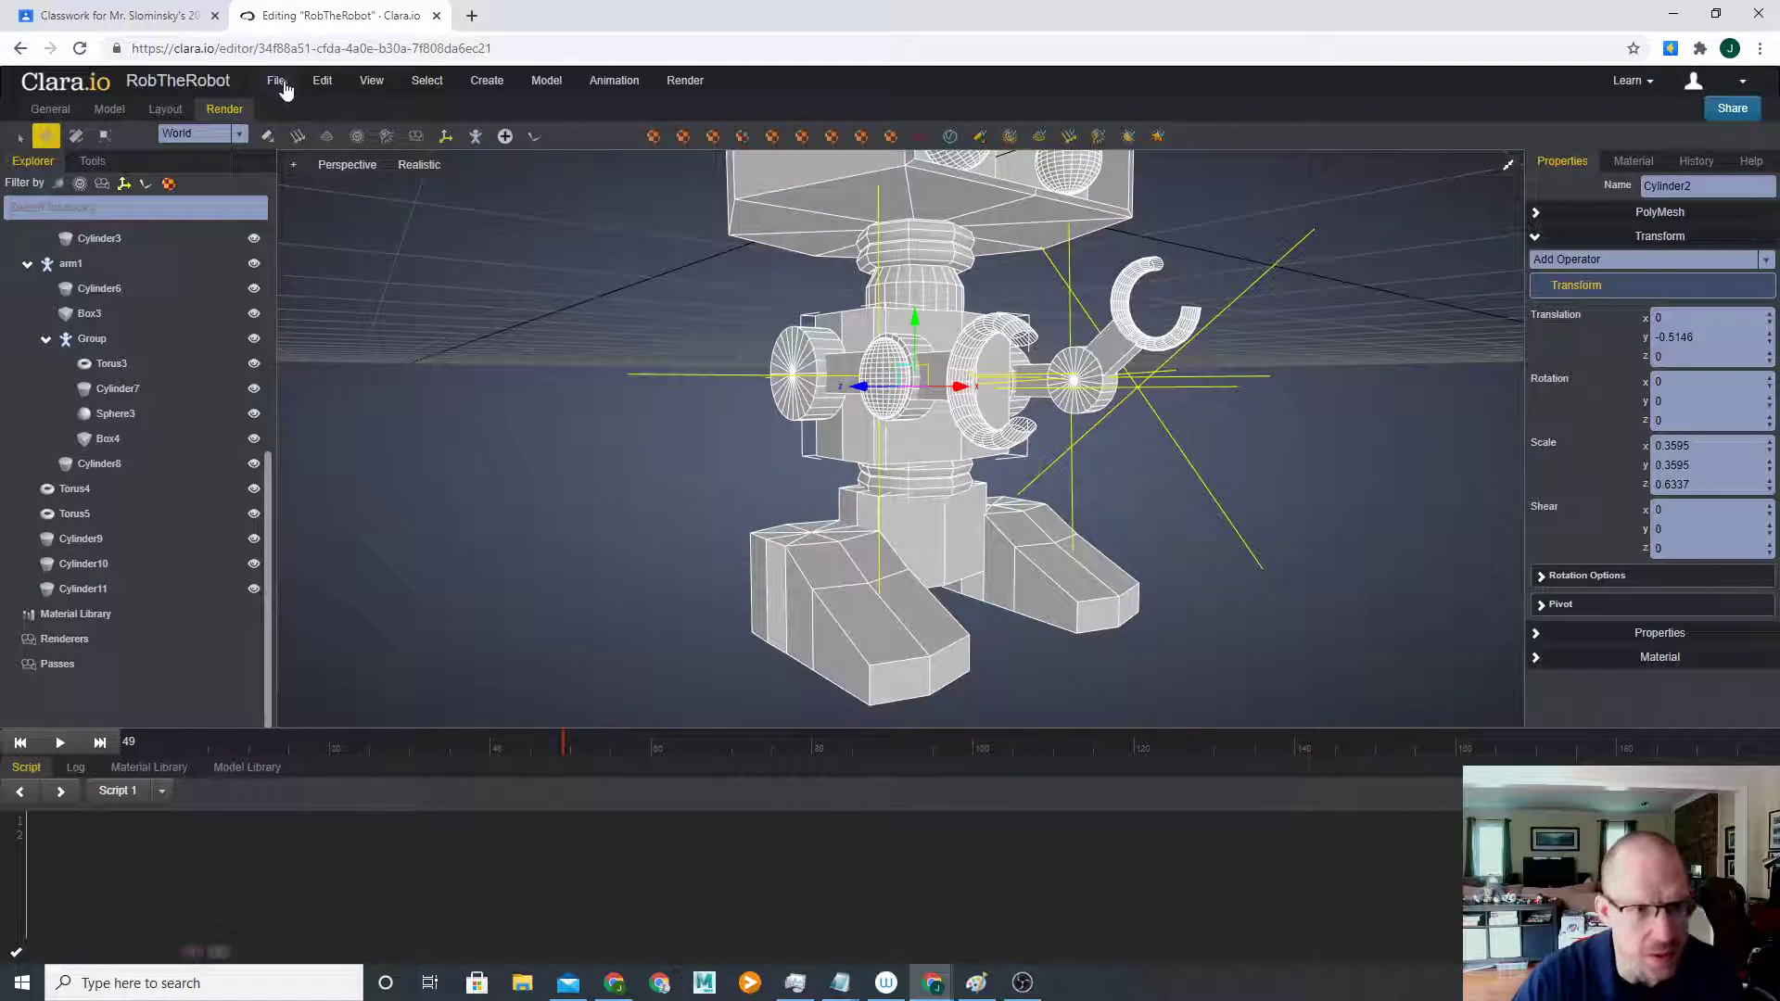
pyautogui.click(484, 82)
pyautogui.moveTo(556, 111)
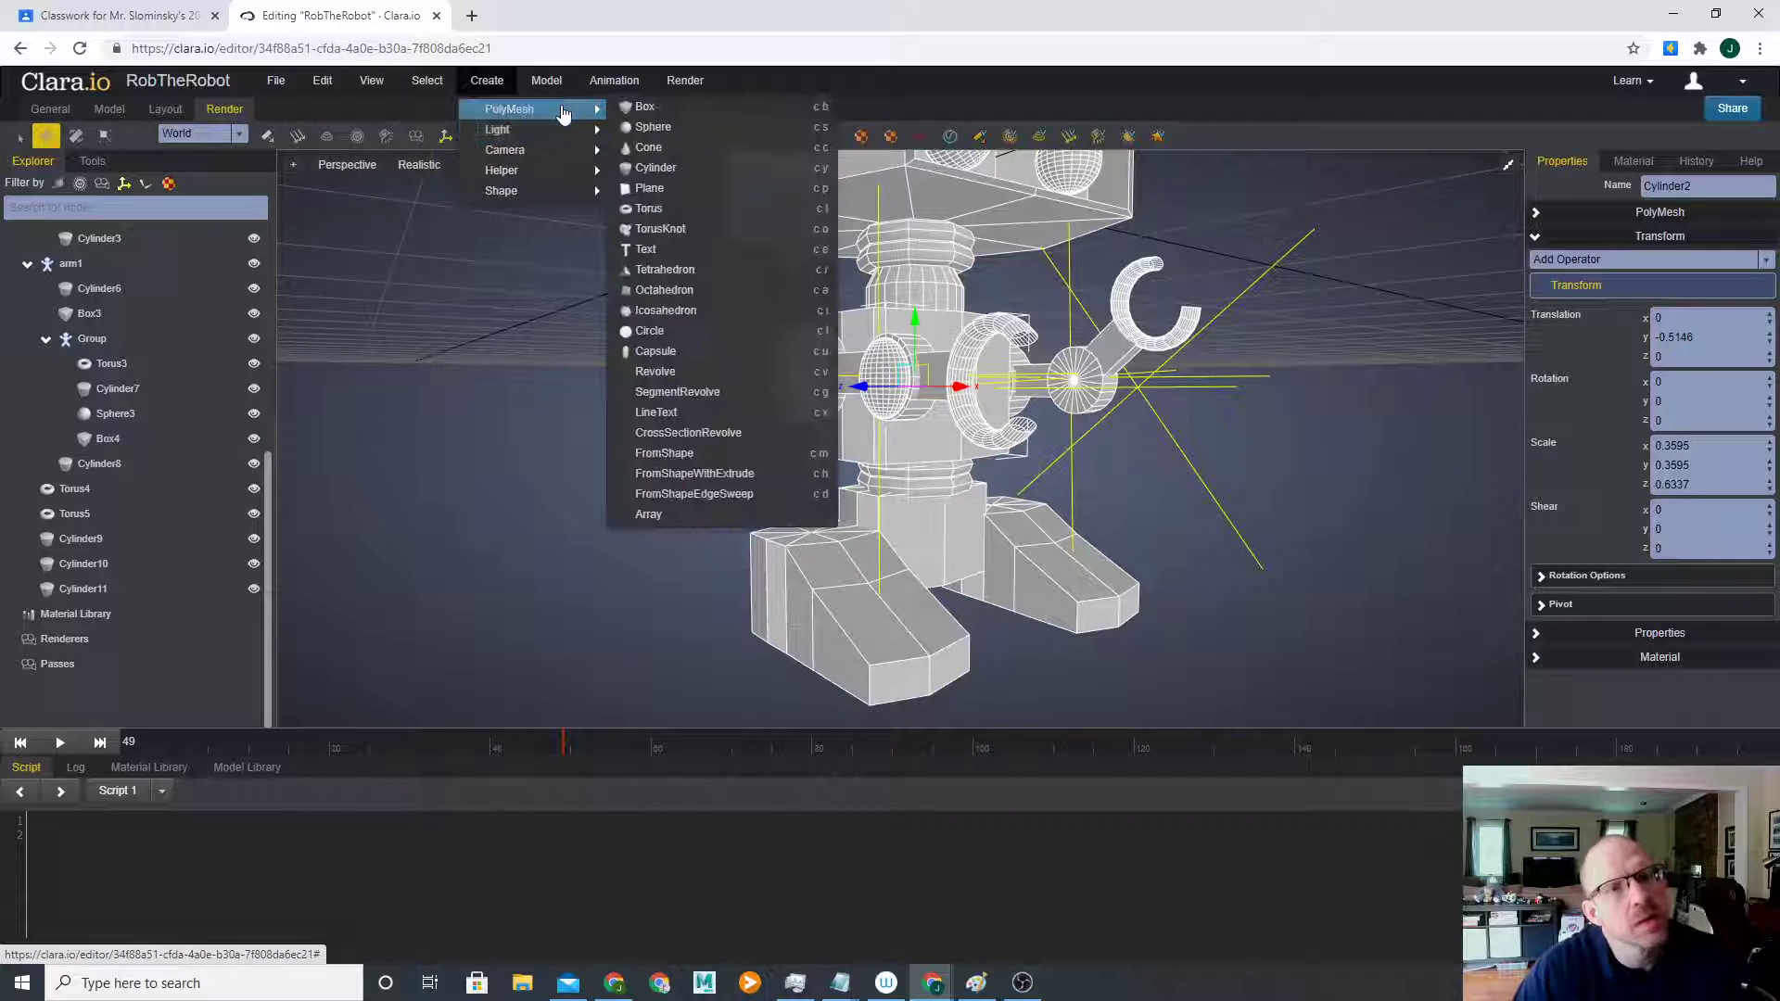
pyautogui.click(673, 168)
pyautogui.moveTo(860, 294); pyautogui.dragTo(447, 249)
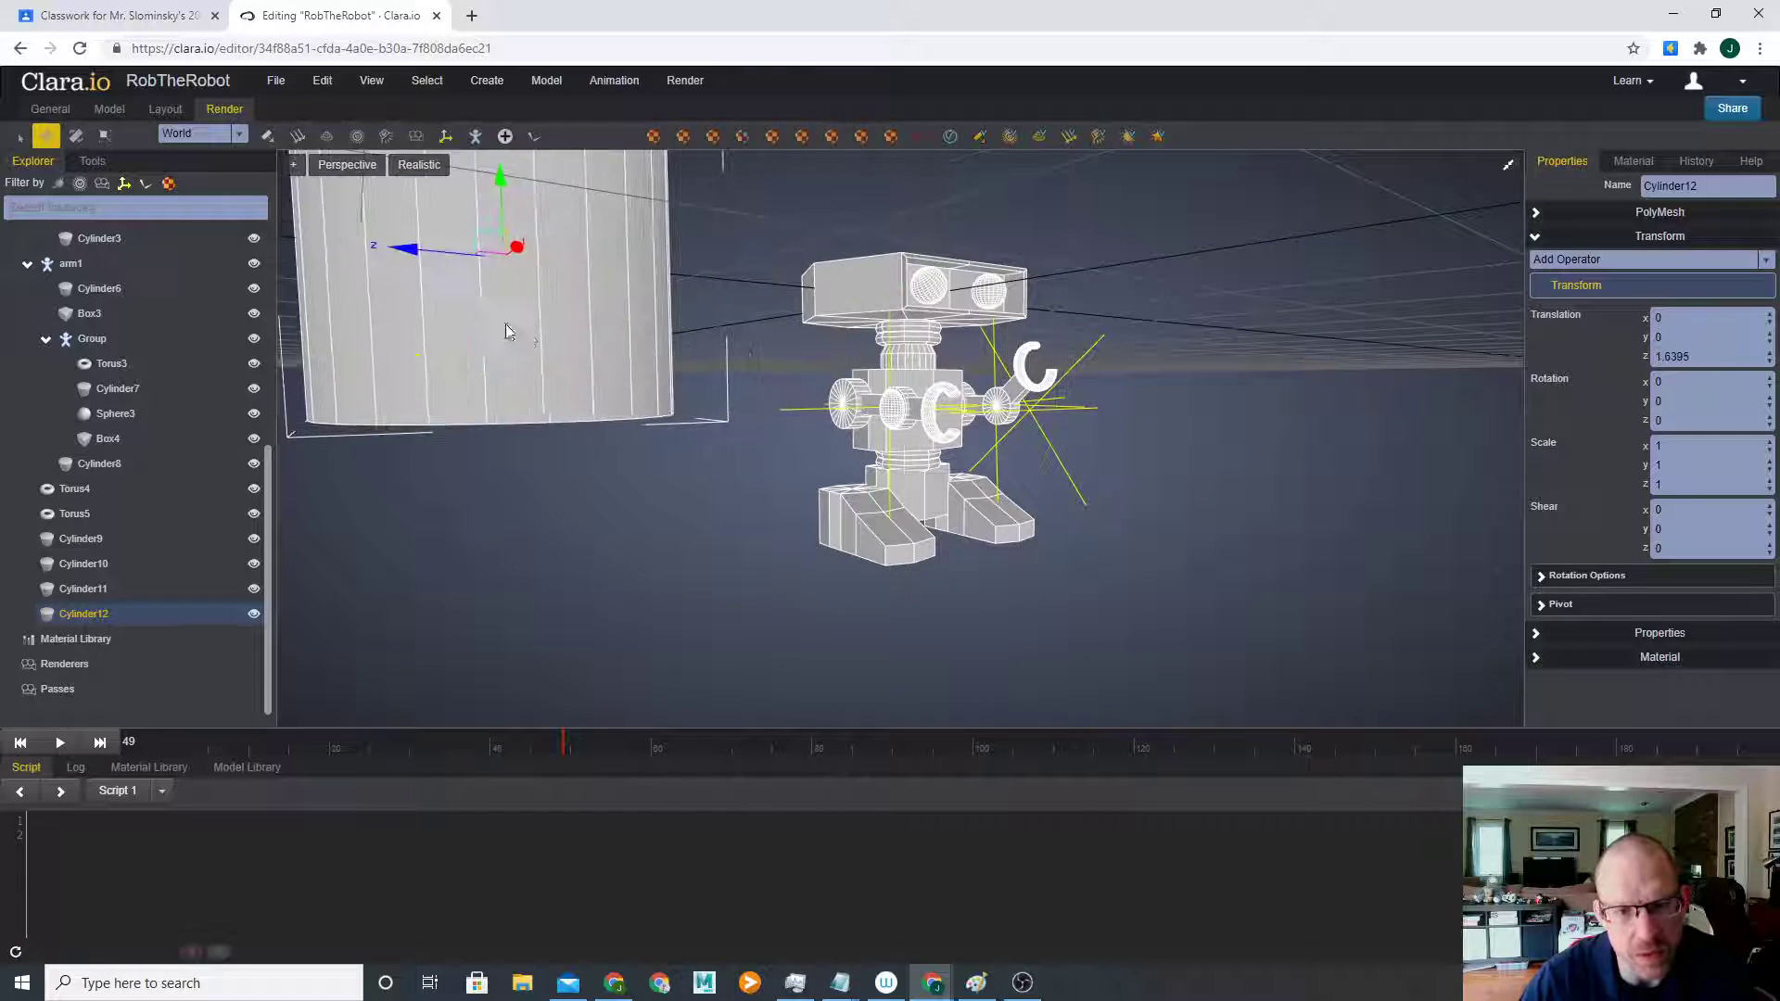
# - Shrink the new cylinder and flatten it into a disc, scaled to about 0.30 in X and Z and 0.09 in Y
pyautogui.moveTo(488, 325); pyautogui.dragTo(736, 497, button='middle')
pyautogui.moveTo(736, 497); pyautogui.dragTo(693, 484, button='right')
pyautogui.press('r')
pyautogui.moveTo(684, 448); pyautogui.dragTo(616, 454)
pyautogui.moveTo(810, 460); pyautogui.dragTo(926, 461)
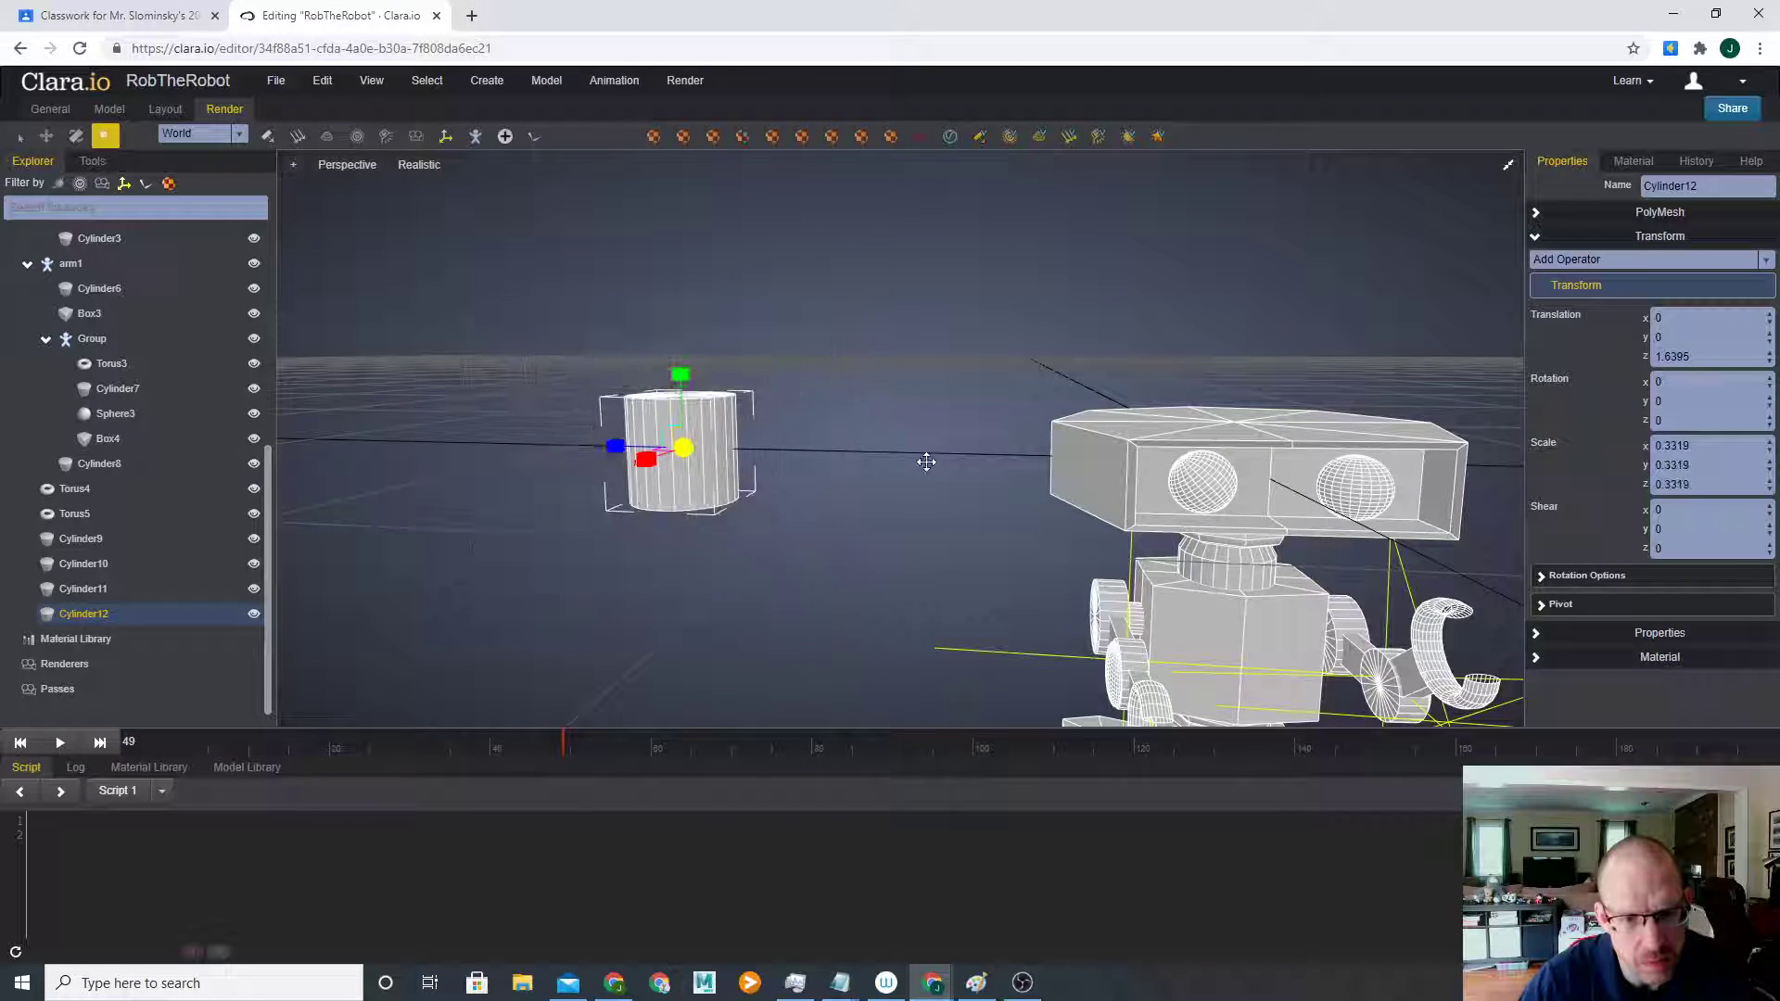
pyautogui.moveTo(686, 380); pyautogui.dragTo(683, 431)
pyautogui.scroll(-4, 781, 514)
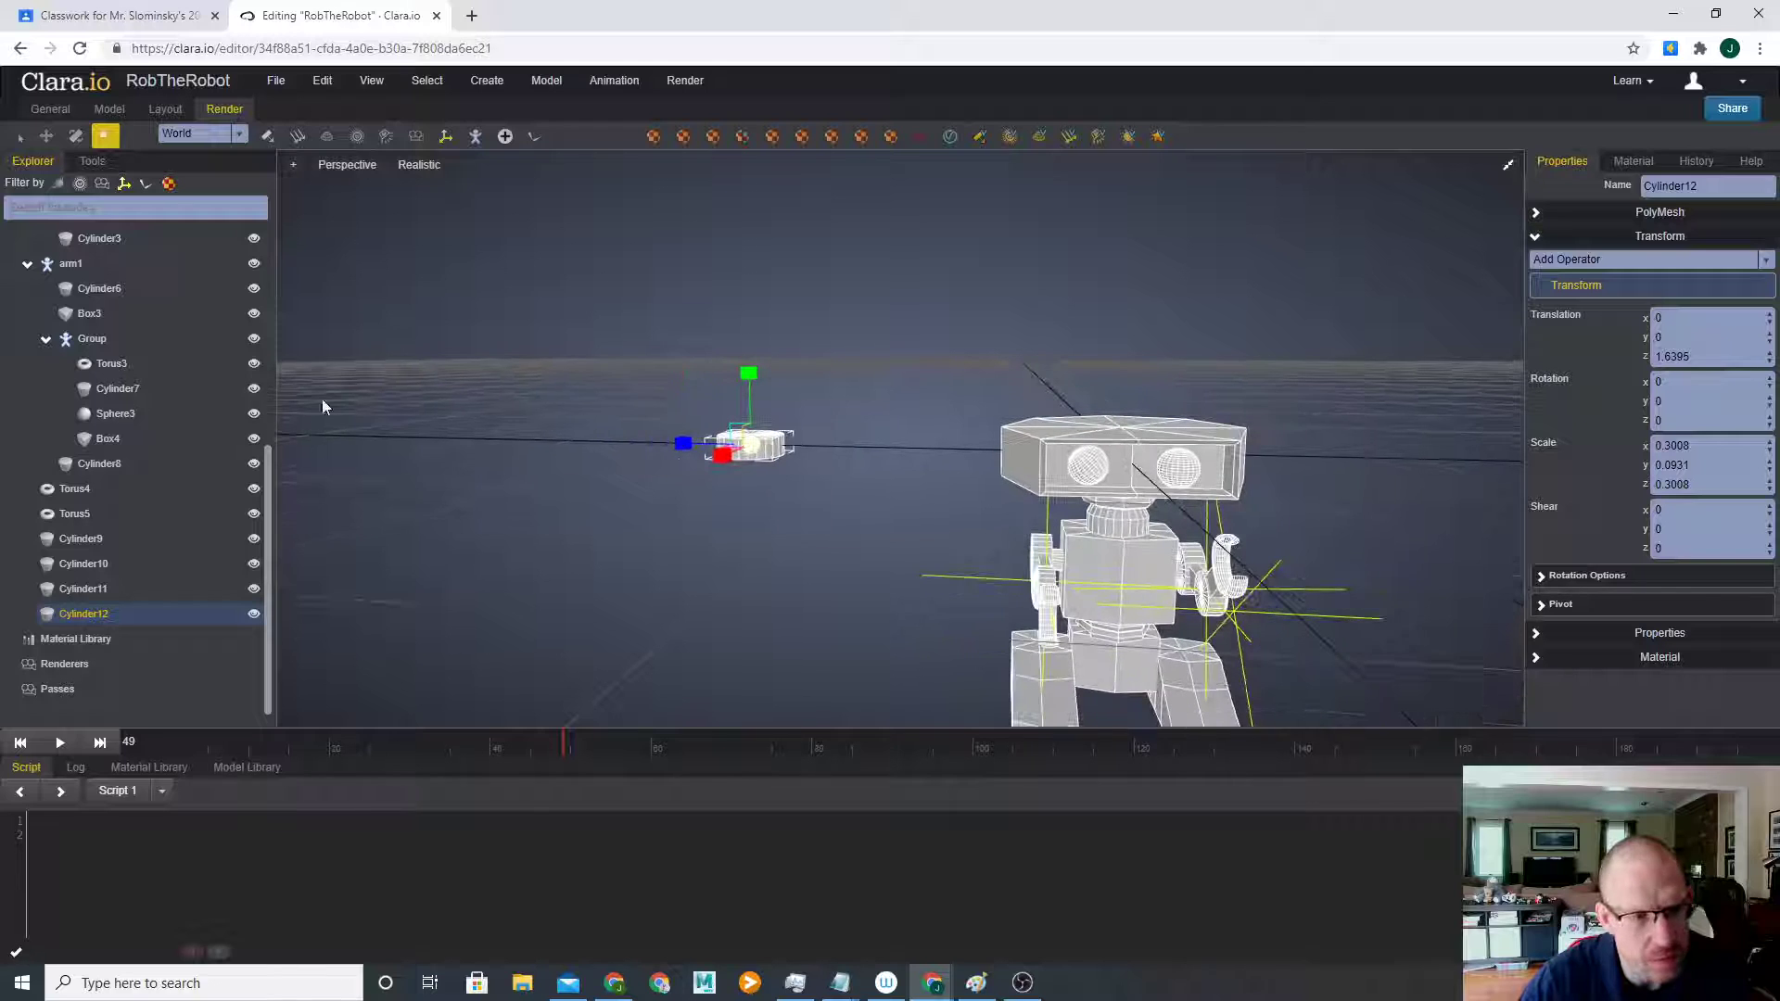
# - Rotate the disc about X and set its X rotation to exactly 90 degrees
pyautogui.press('e')
pyautogui.moveTo(773, 519); pyautogui.dragTo(773, 605, button='right')
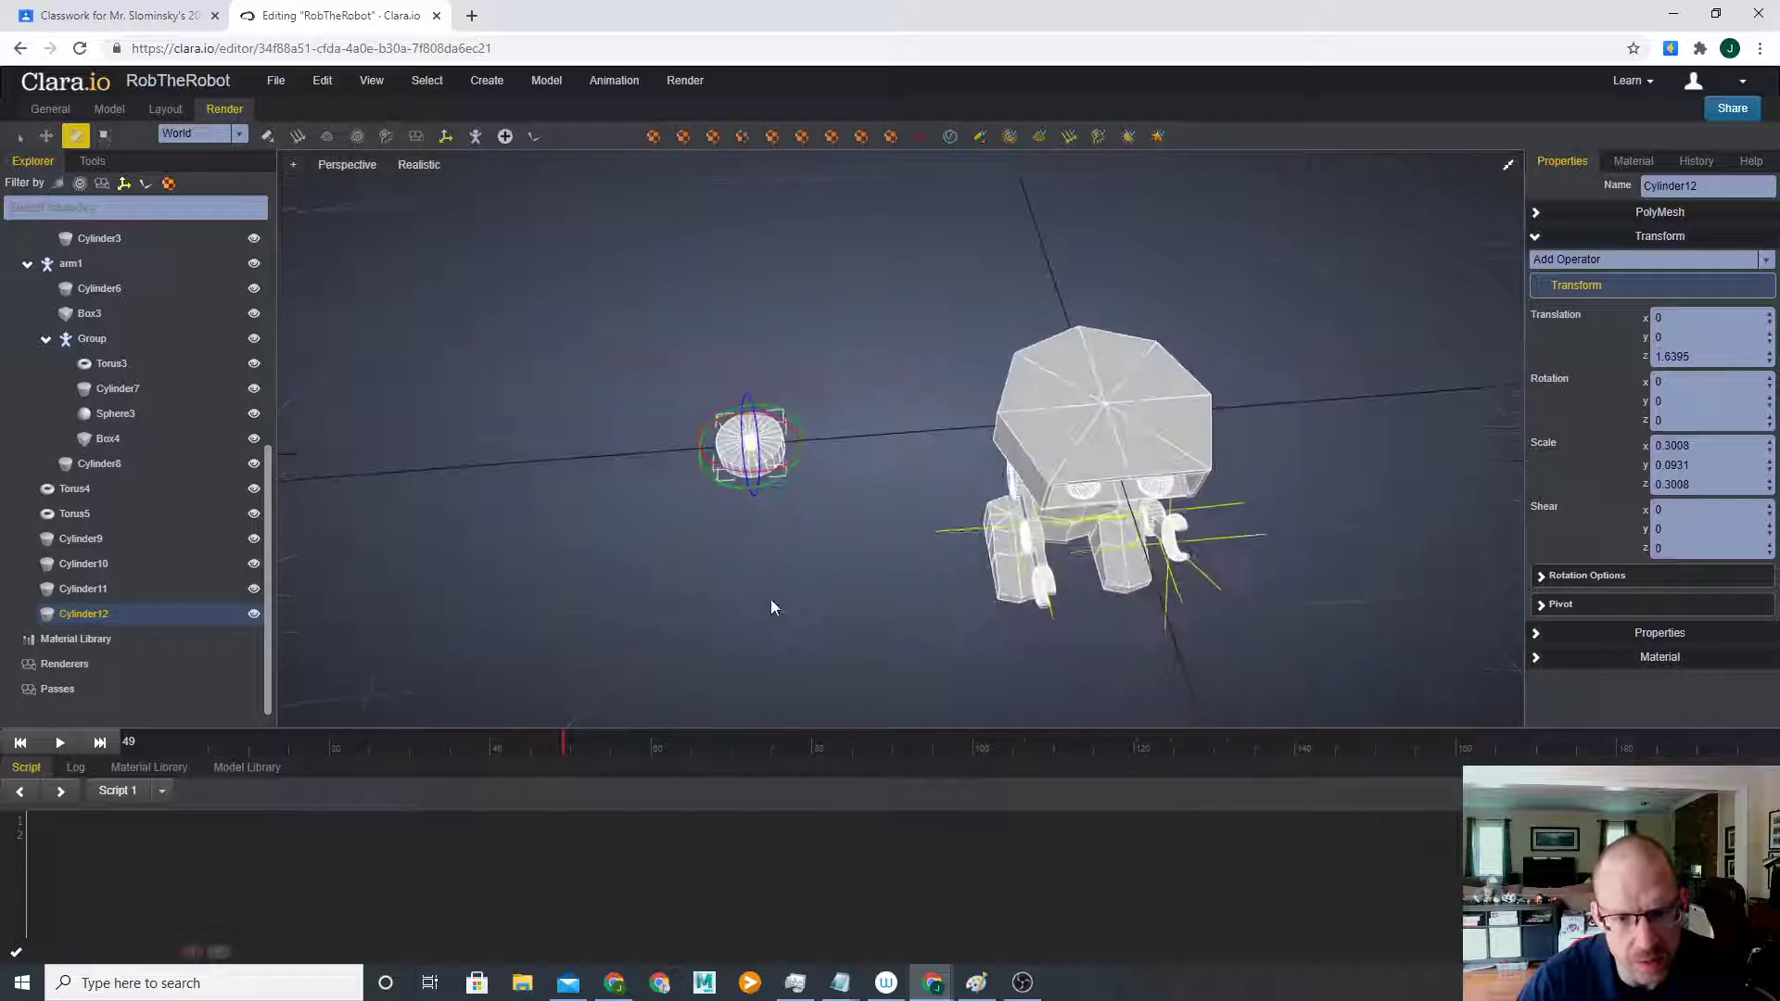
pyautogui.moveTo(727, 417); pyautogui.dragTo(968, 486)
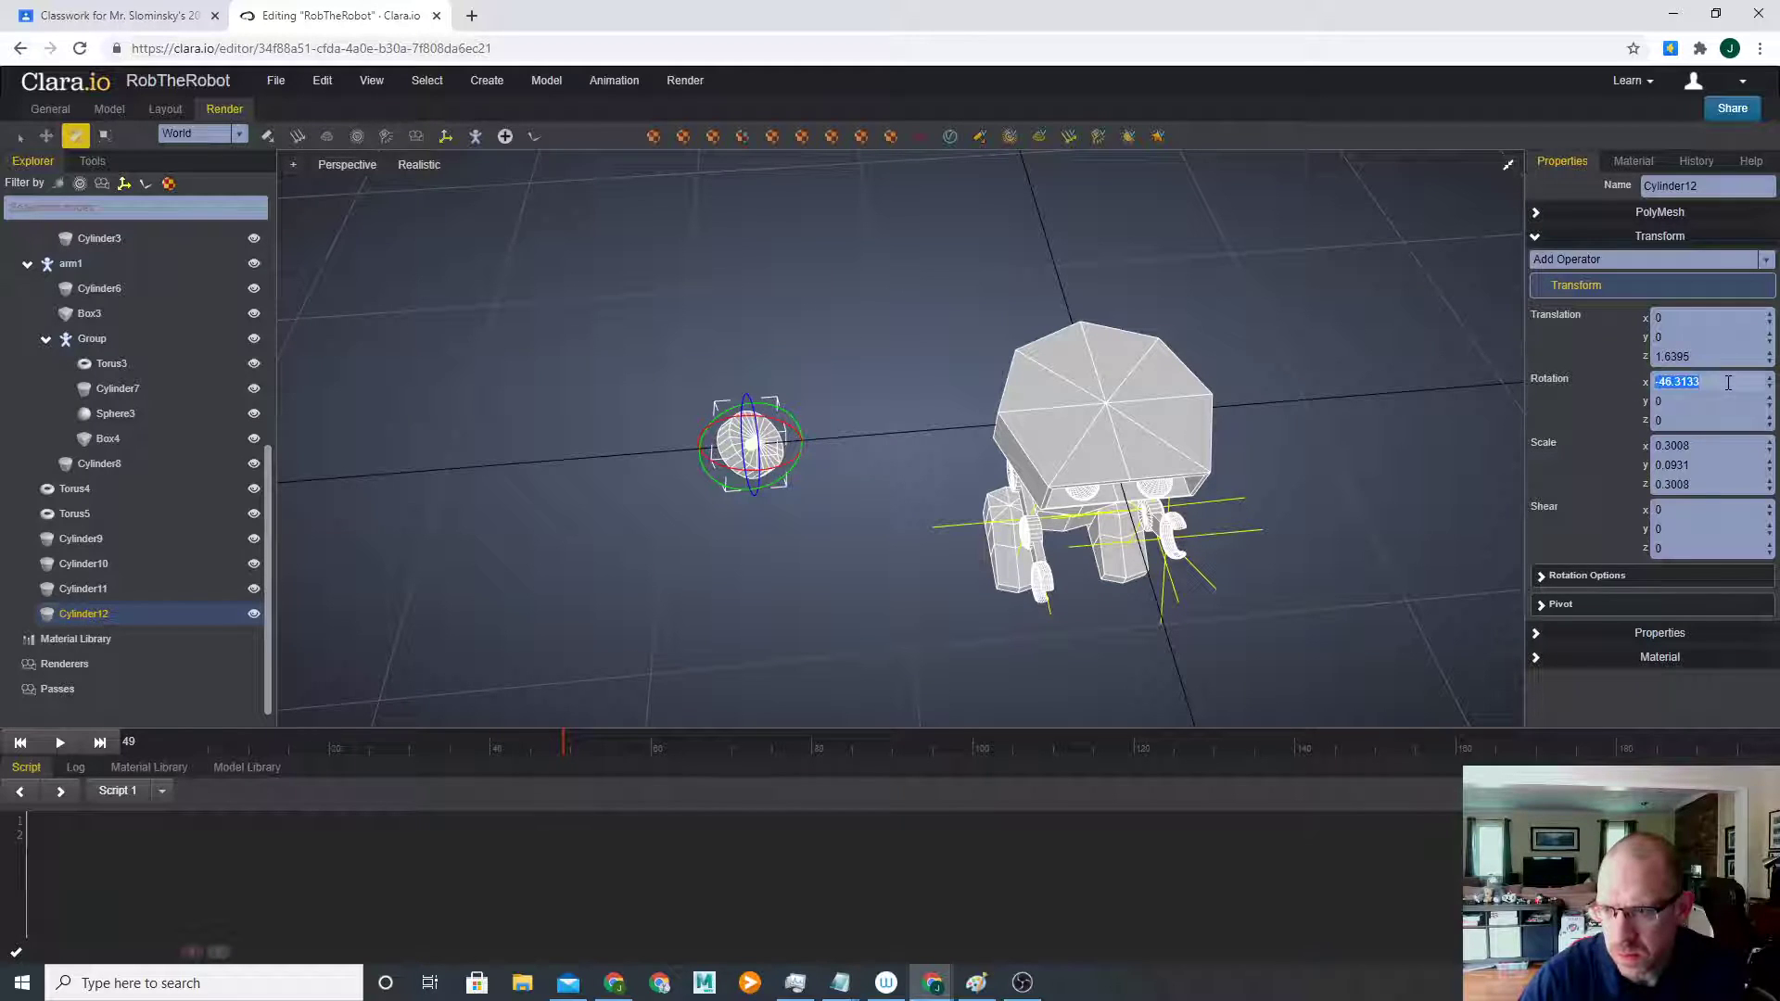
pyautogui.write('90w')
# - Move the disc down into the heel of one foot as a wheel, at about X 0.08, Y -1.01, Z 0.33
pyautogui.moveTo(745, 544); pyautogui.dragTo(755, 371, button='middle')
pyautogui.moveTo(747, 377); pyautogui.dragTo(762, 566)
pyautogui.moveTo(816, 550); pyautogui.dragTo(807, 477, button='middle')
pyautogui.moveTo(729, 506); pyautogui.dragTo(1000, 540)
pyautogui.scroll(2, 1060, 447)
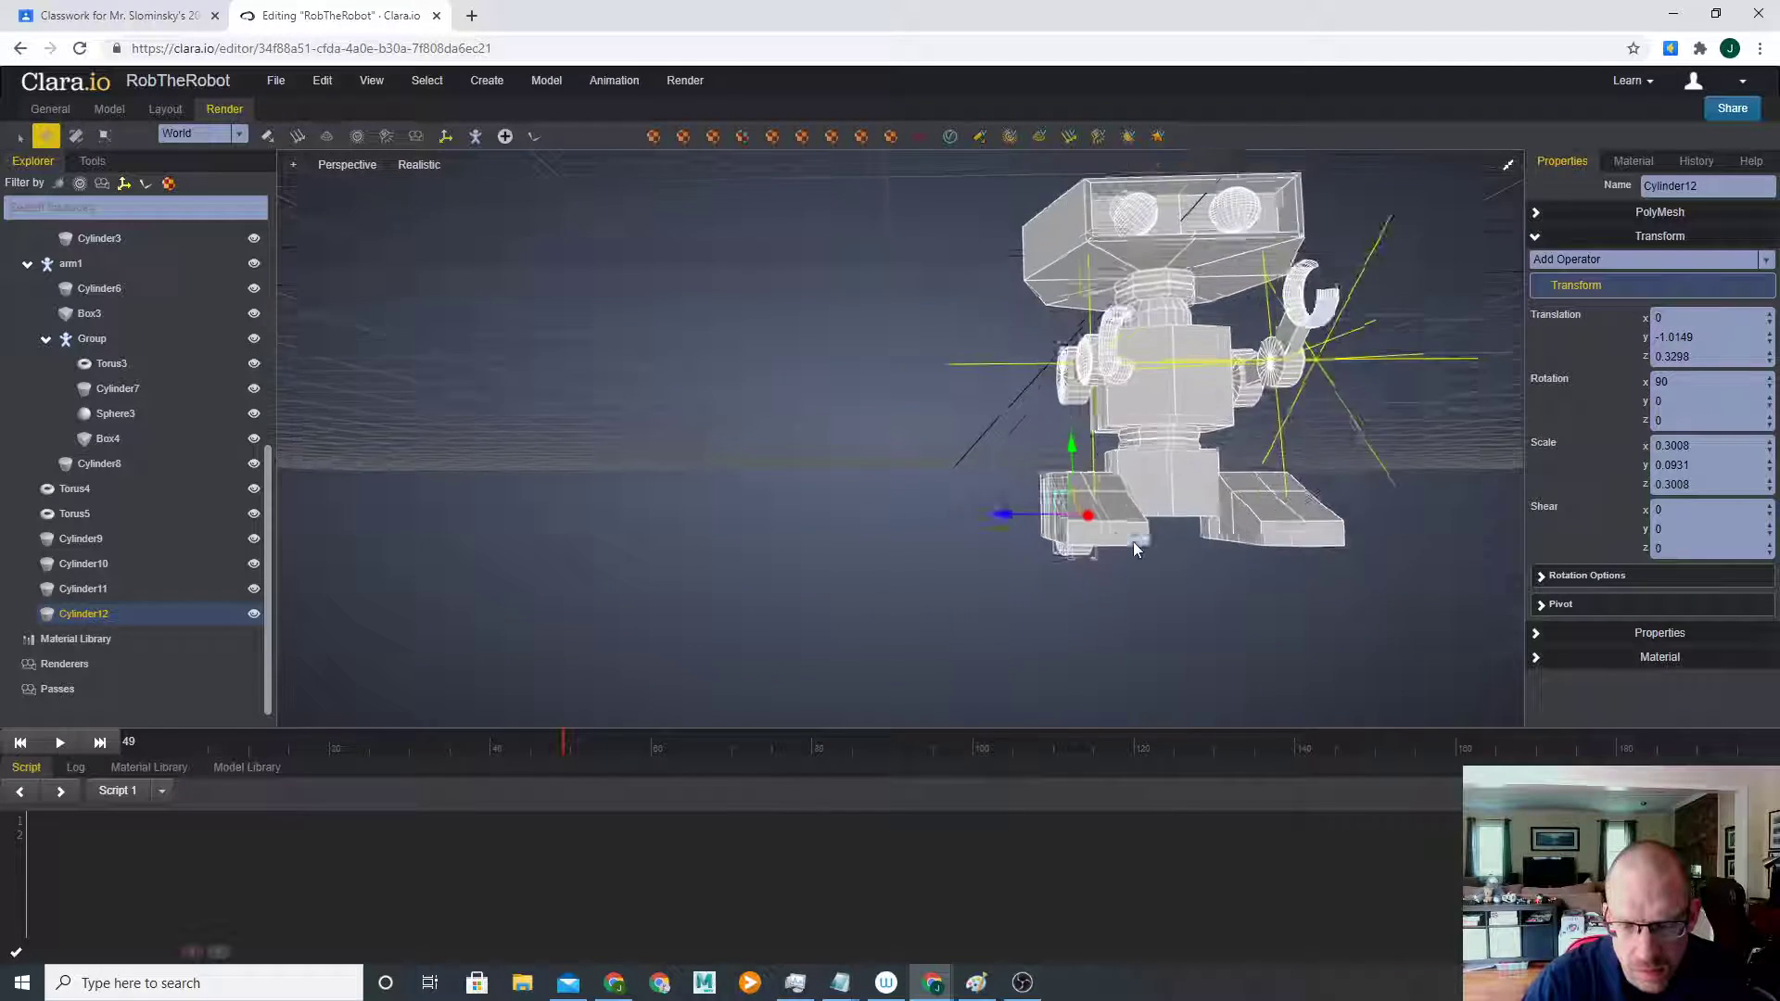
pyautogui.moveTo(985, 624); pyautogui.dragTo(1077, 601, button='middle')
pyautogui.scroll(3, 1192, 605)
pyautogui.moveTo(1224, 541); pyautogui.dragTo(1248, 542)
# - Scale the wheel down to about 0.23 × 0.02 × 0.23 and reposition it under the heel at about X 0.02, Y -1.04
pyautogui.moveTo(1248, 541); pyautogui.dragTo(972, 519, button='middle')
pyautogui.press('r')
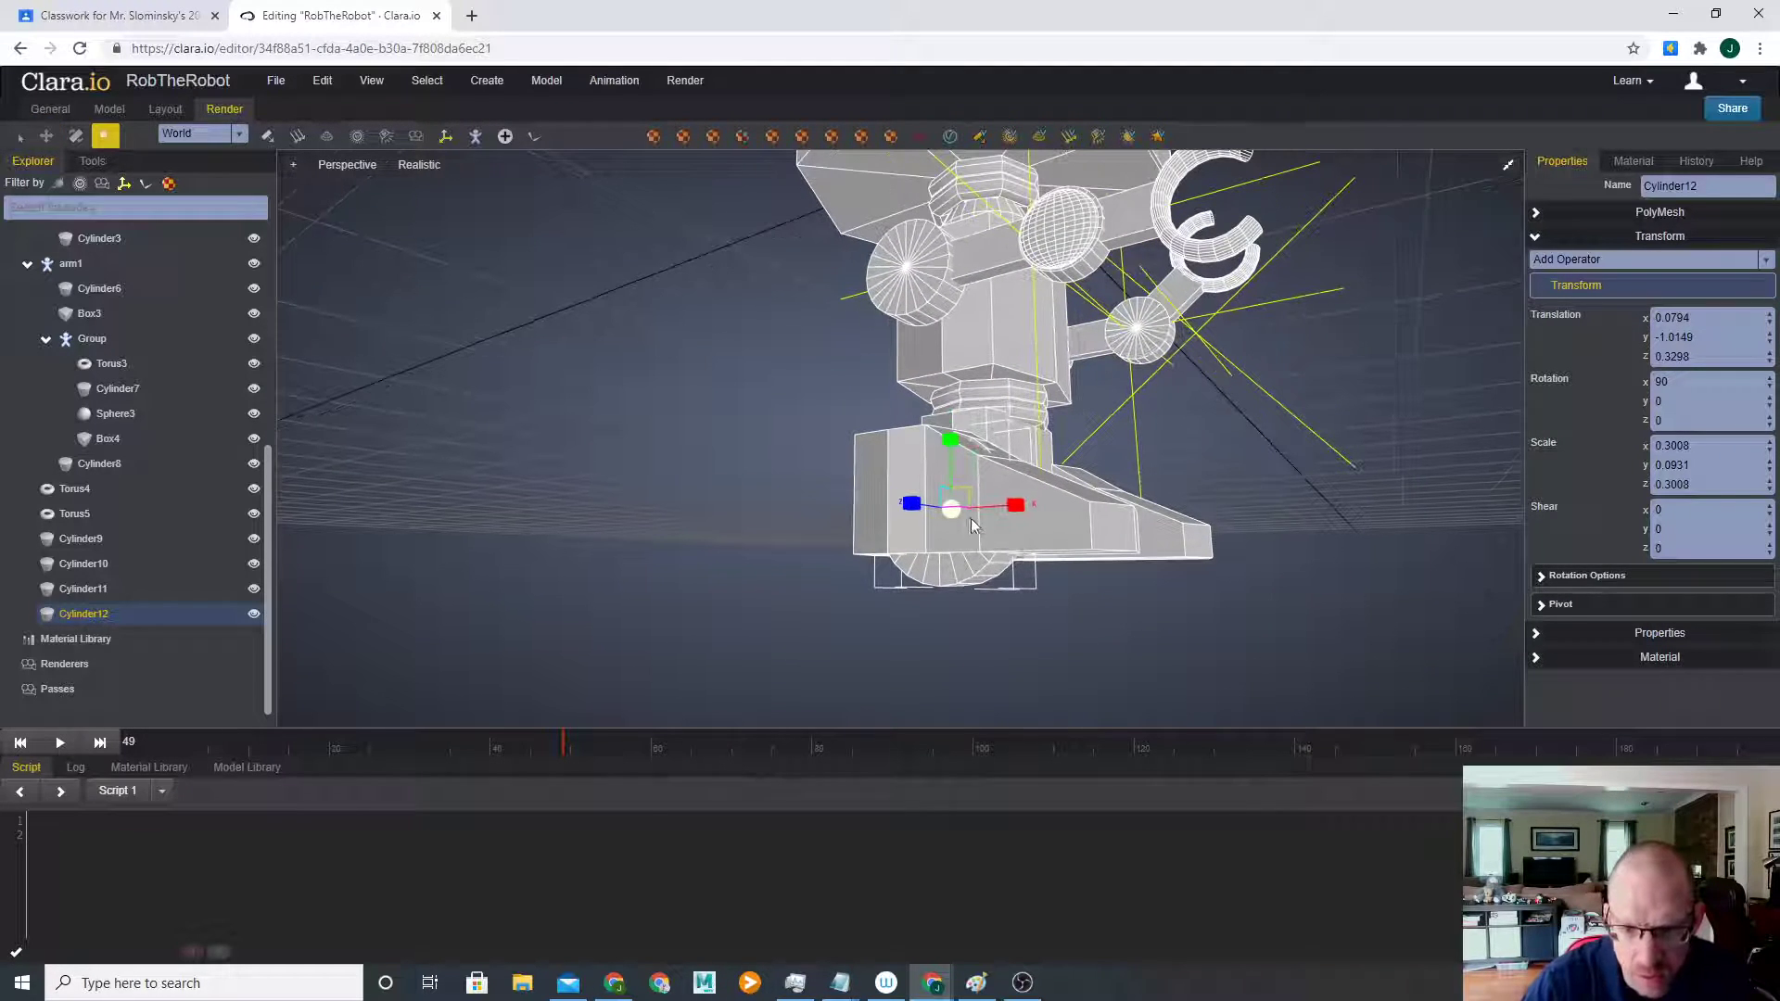
pyautogui.moveTo(951, 508); pyautogui.dragTo(949, 472)
pyautogui.press('w')
pyautogui.moveTo(1031, 556); pyautogui.dragTo(1093, 543, button='middle')
pyautogui.moveTo(1047, 549); pyautogui.dragTo(995, 544)
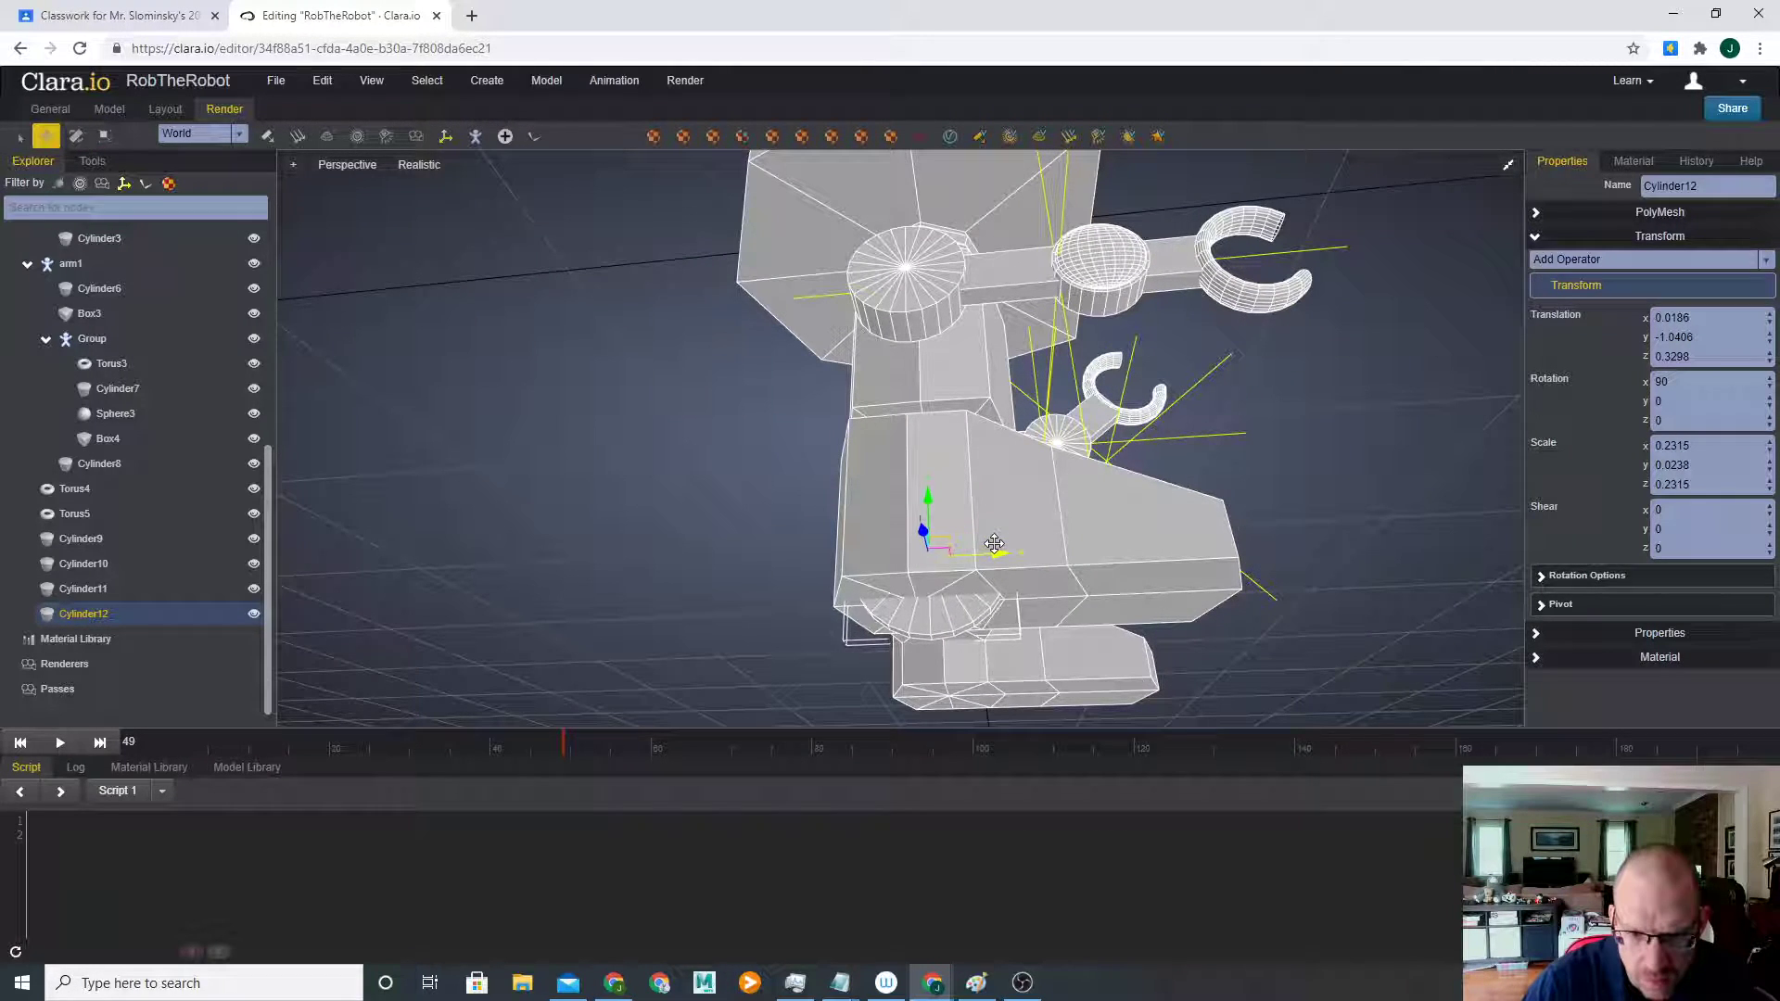
# - Clone the heel wheel as a copy and move the copy along X to about 0.29, under the toe
pyautogui.rightClick(915, 622)
pyautogui.click(1009, 753)
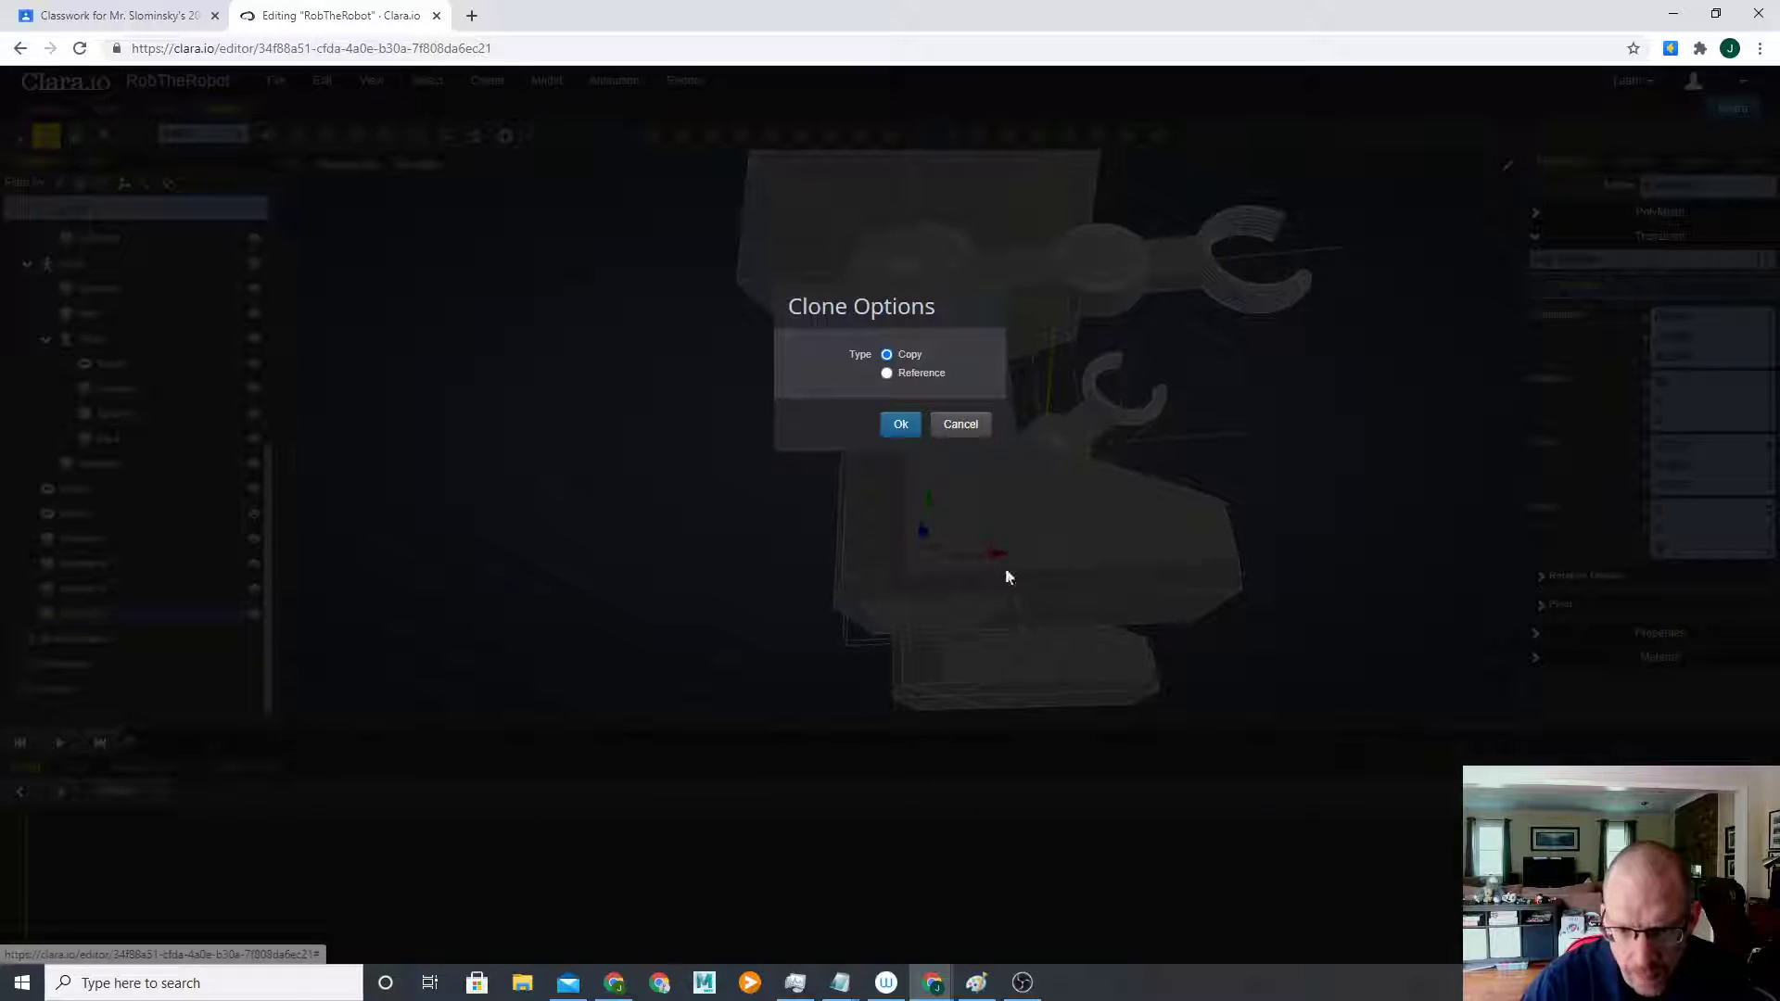
pyautogui.click(898, 431)
pyautogui.moveTo(997, 547); pyautogui.dragTo(1197, 570)
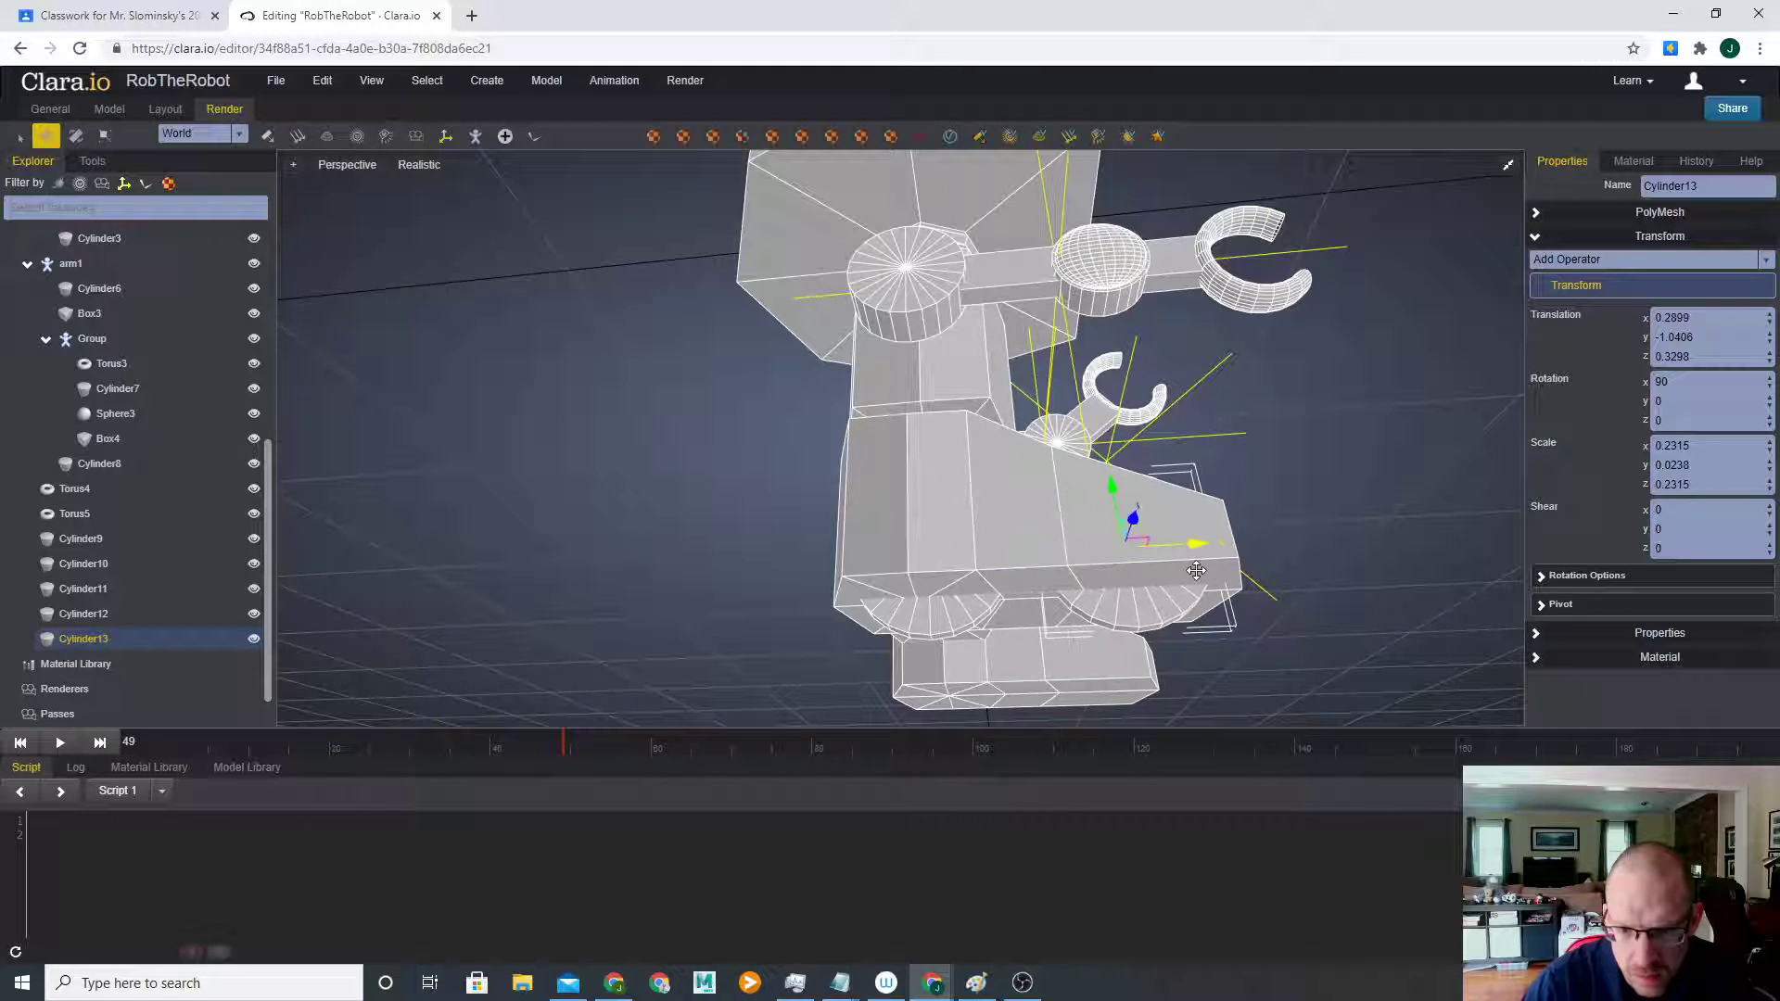
# - Enlarge the front wheel slightly to a scale of about 0.24 × 0.03 × 0.24
pyautogui.moveTo(948, 625); pyautogui.dragTo(1022, 677, button='middle')
pyautogui.moveTo(1123, 545); pyautogui.dragTo(1134, 565)
pyautogui.moveTo(1129, 631); pyautogui.dragTo(1184, 640, button='middle')
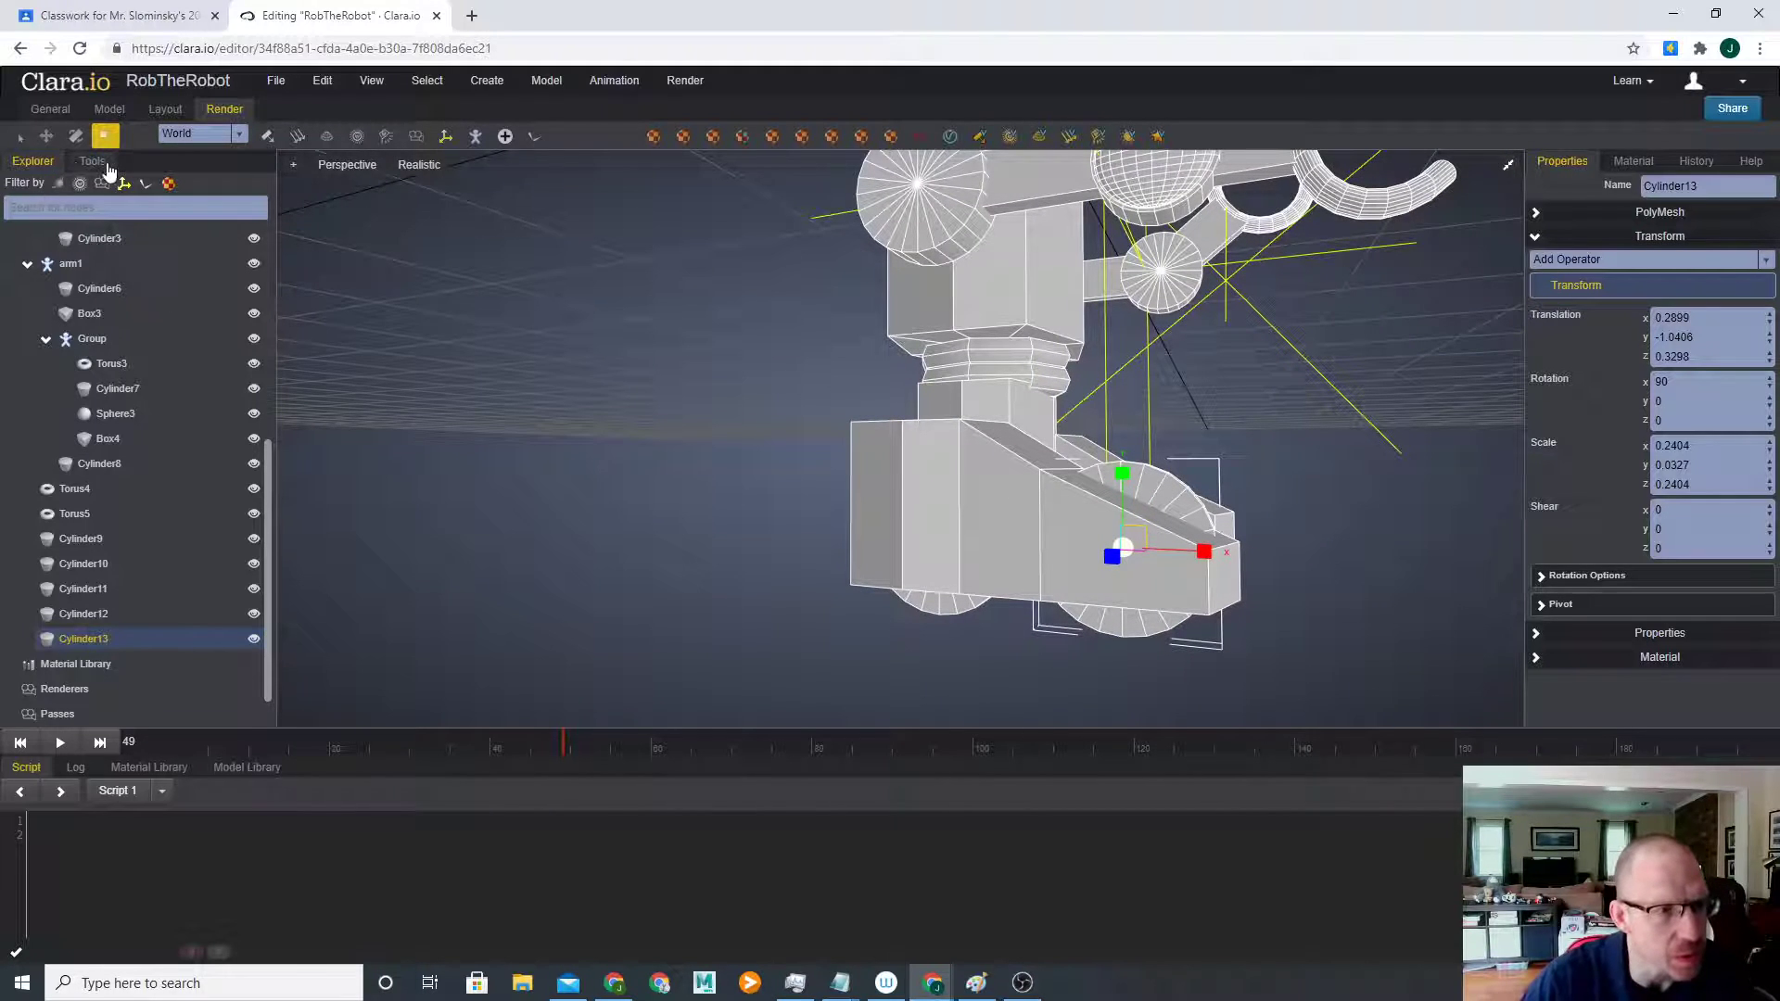
# - Select the front wheel's upper vertices and flatten them downward so none protrude above the sloped foot
pyautogui.click(93, 162)
pyautogui.click(165, 196)
pyautogui.moveTo(1203, 466); pyautogui.dragTo(1104, 441, button='middle')
pyautogui.moveTo(1039, 427); pyautogui.dragTo(1322, 537)
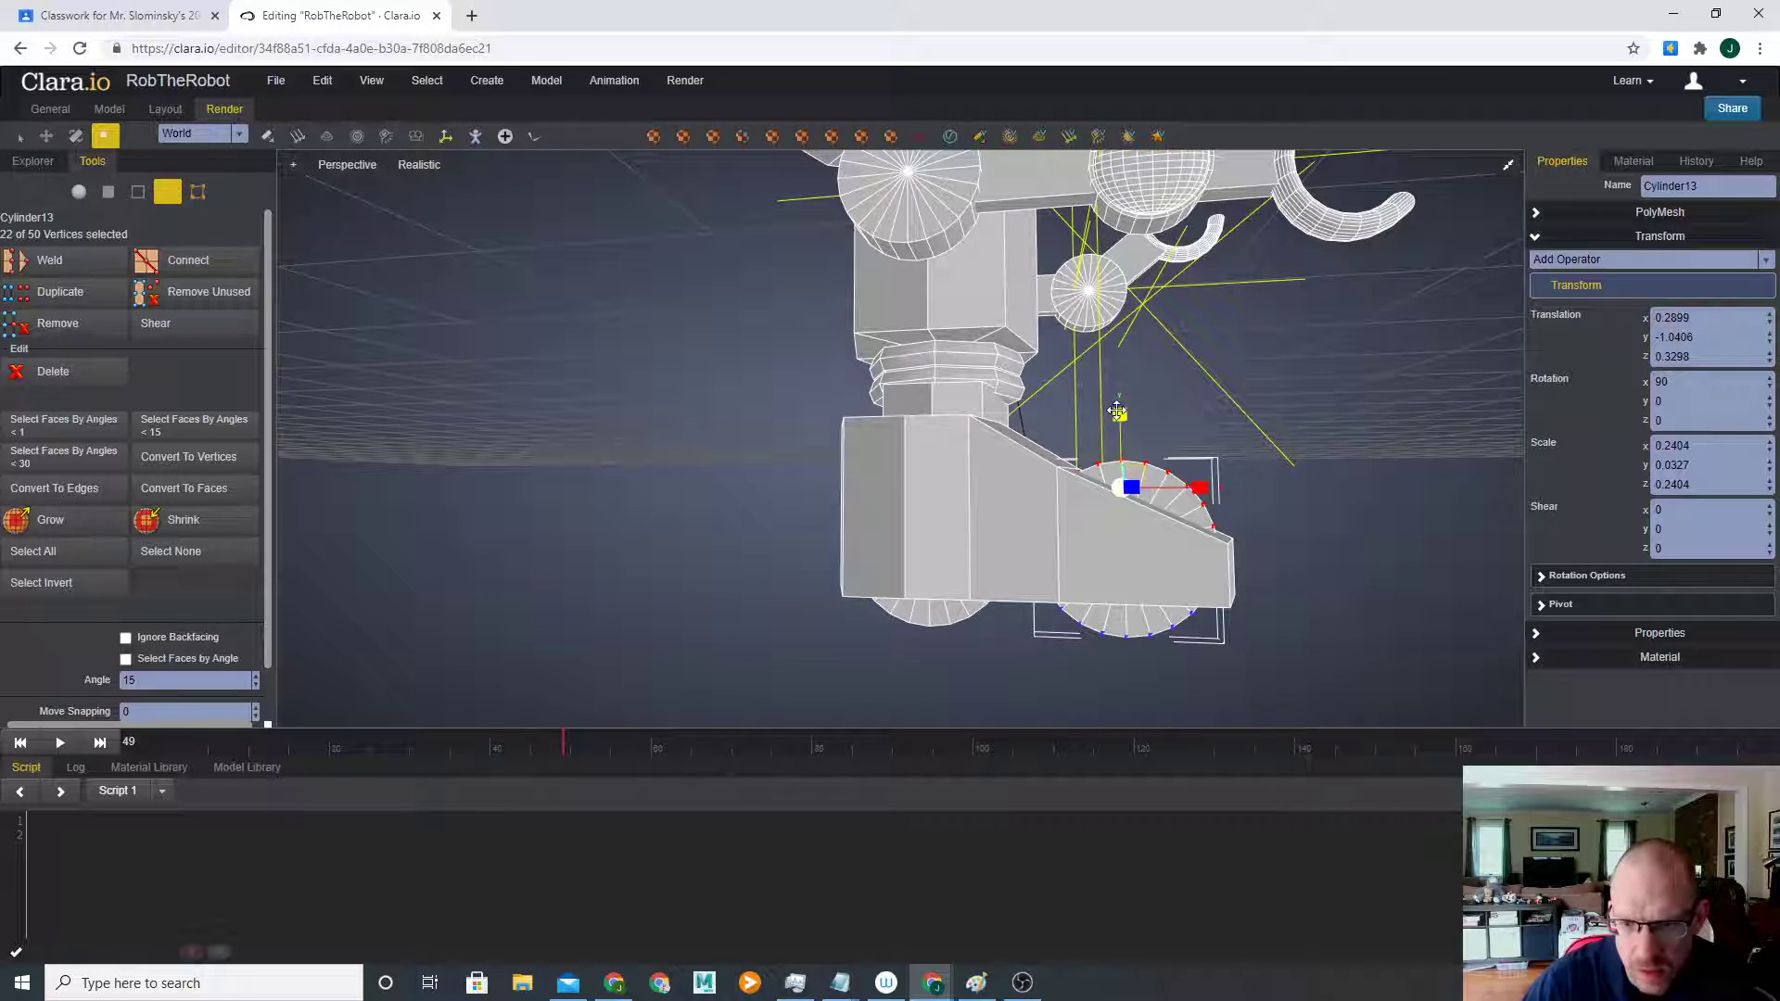
pyautogui.moveTo(1294, 567); pyautogui.dragTo(1295, 568)
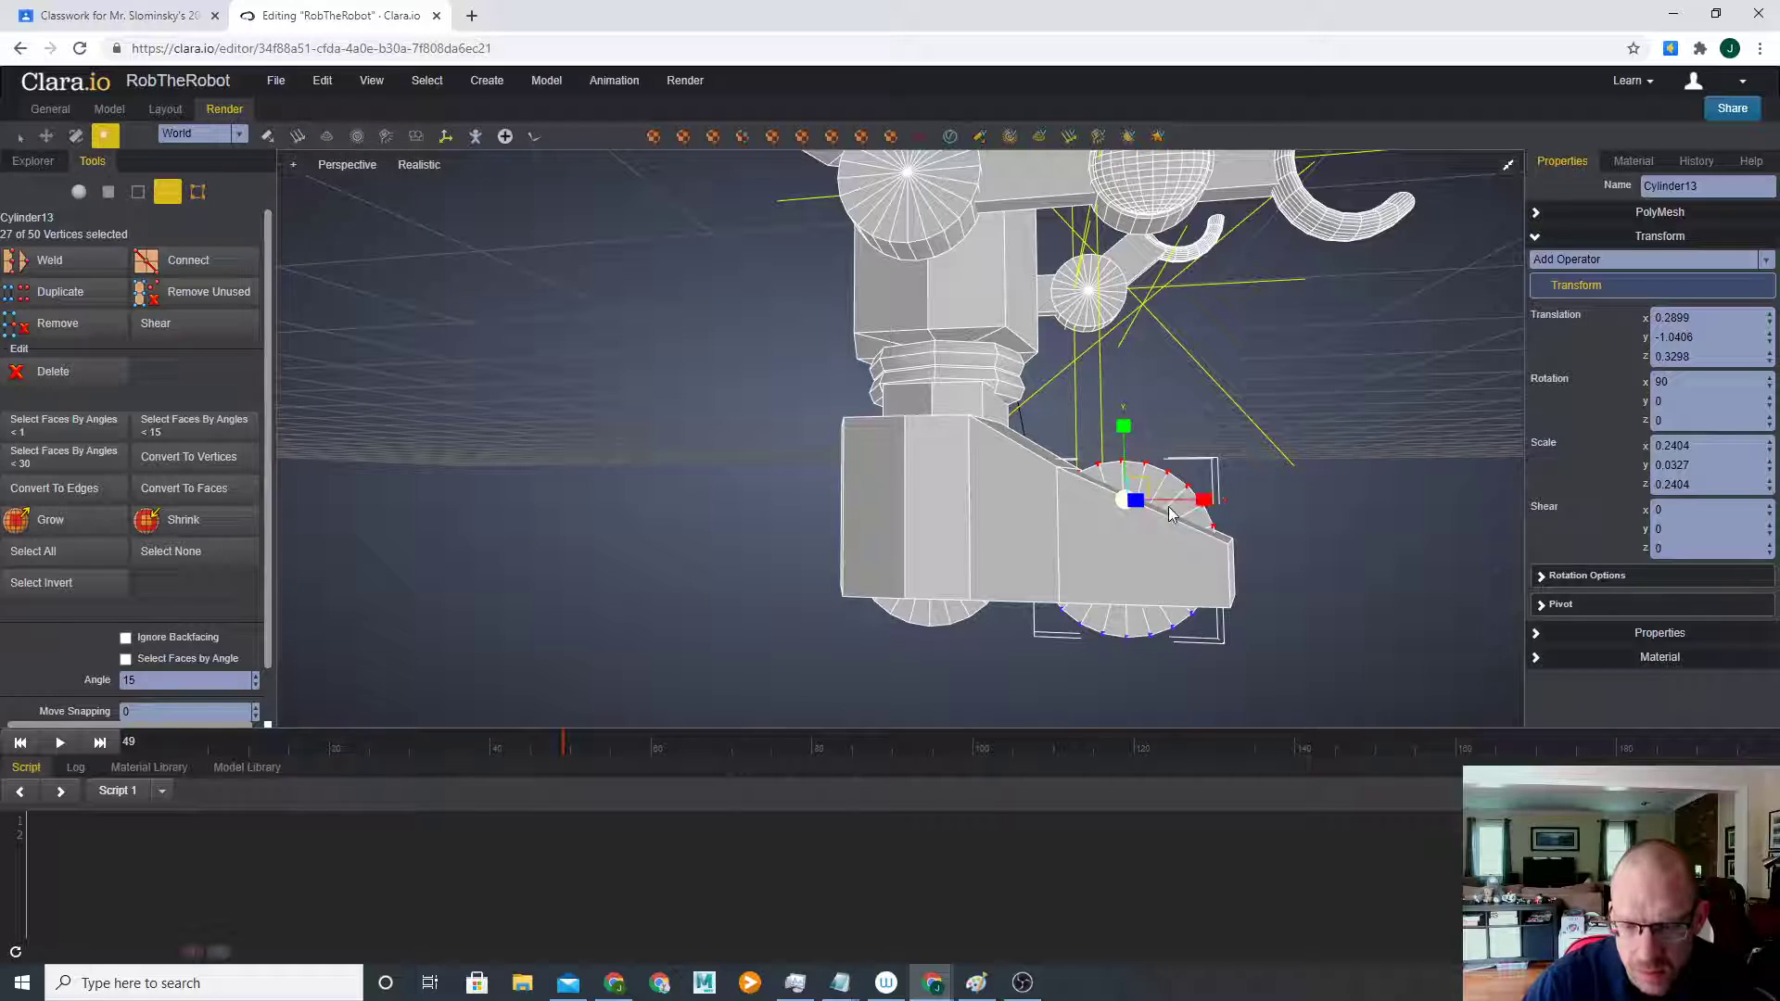
pyautogui.moveTo(1125, 436); pyautogui.dragTo(1120, 453)
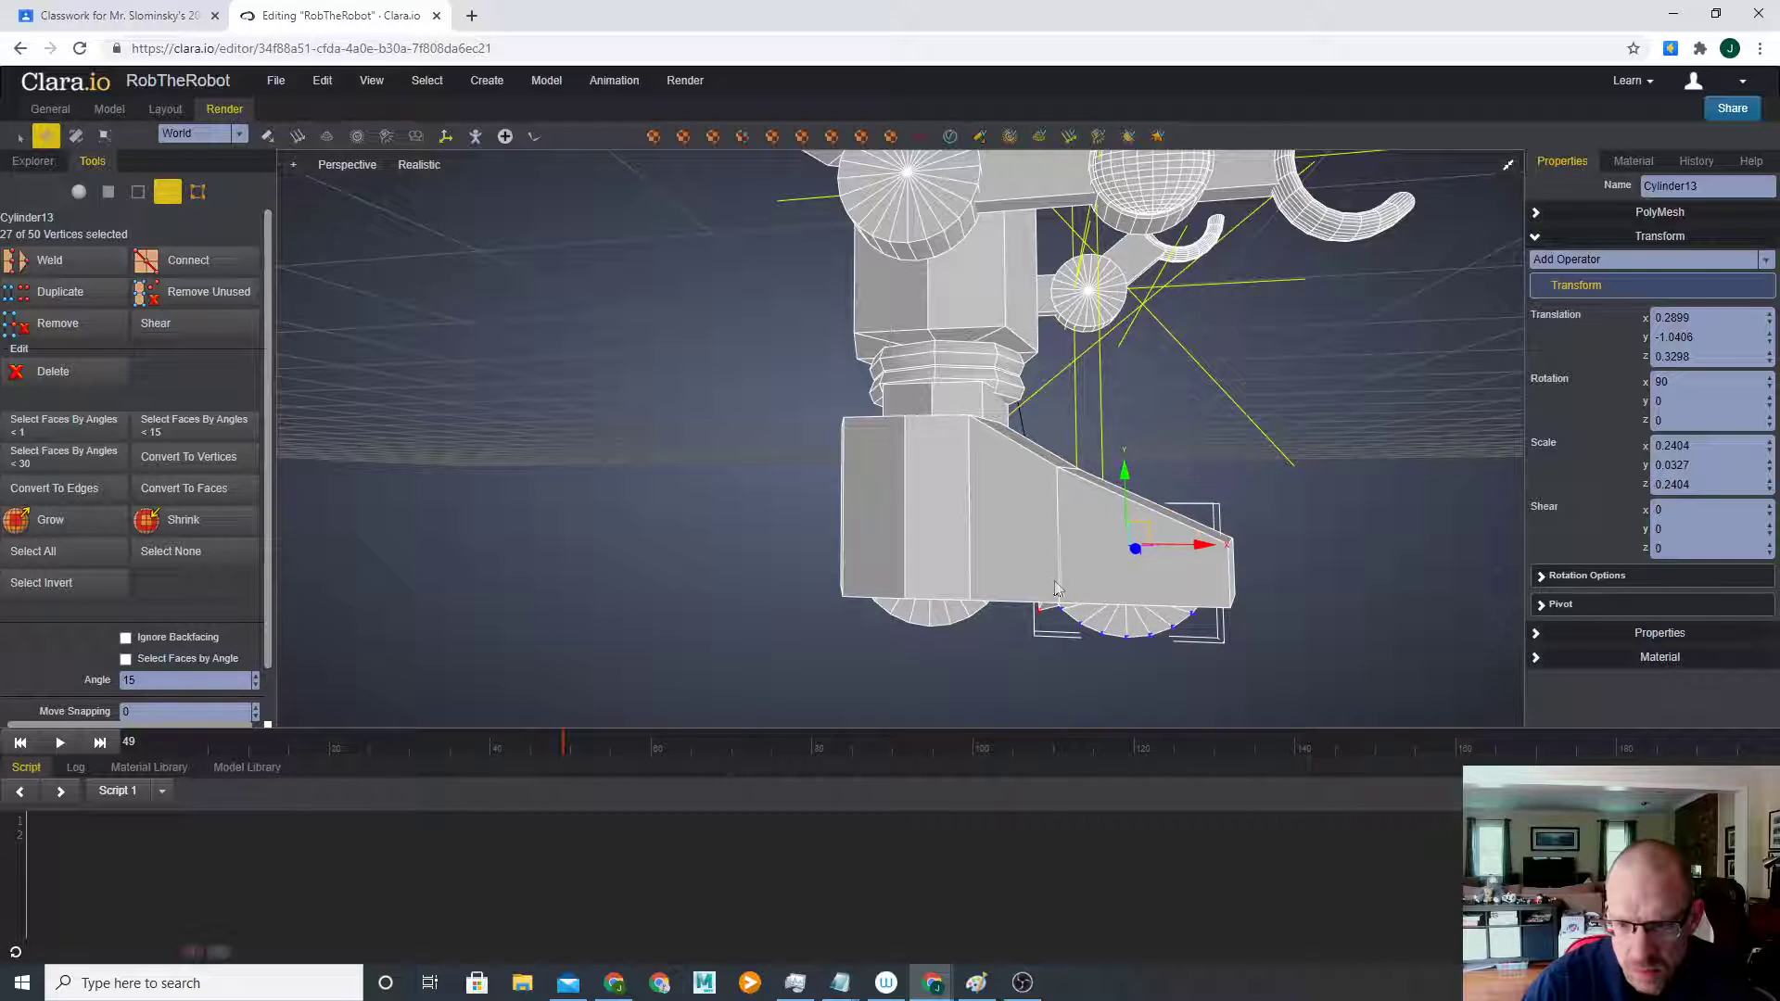
# - Raise the stray rear vertex of the front wheel up into the foot, return to object mode and clear the selection
pyautogui.moveTo(1071, 577); pyautogui.dragTo(1064, 569, button='right')
pyautogui.moveTo(1048, 633); pyautogui.dragTo(1049, 635)
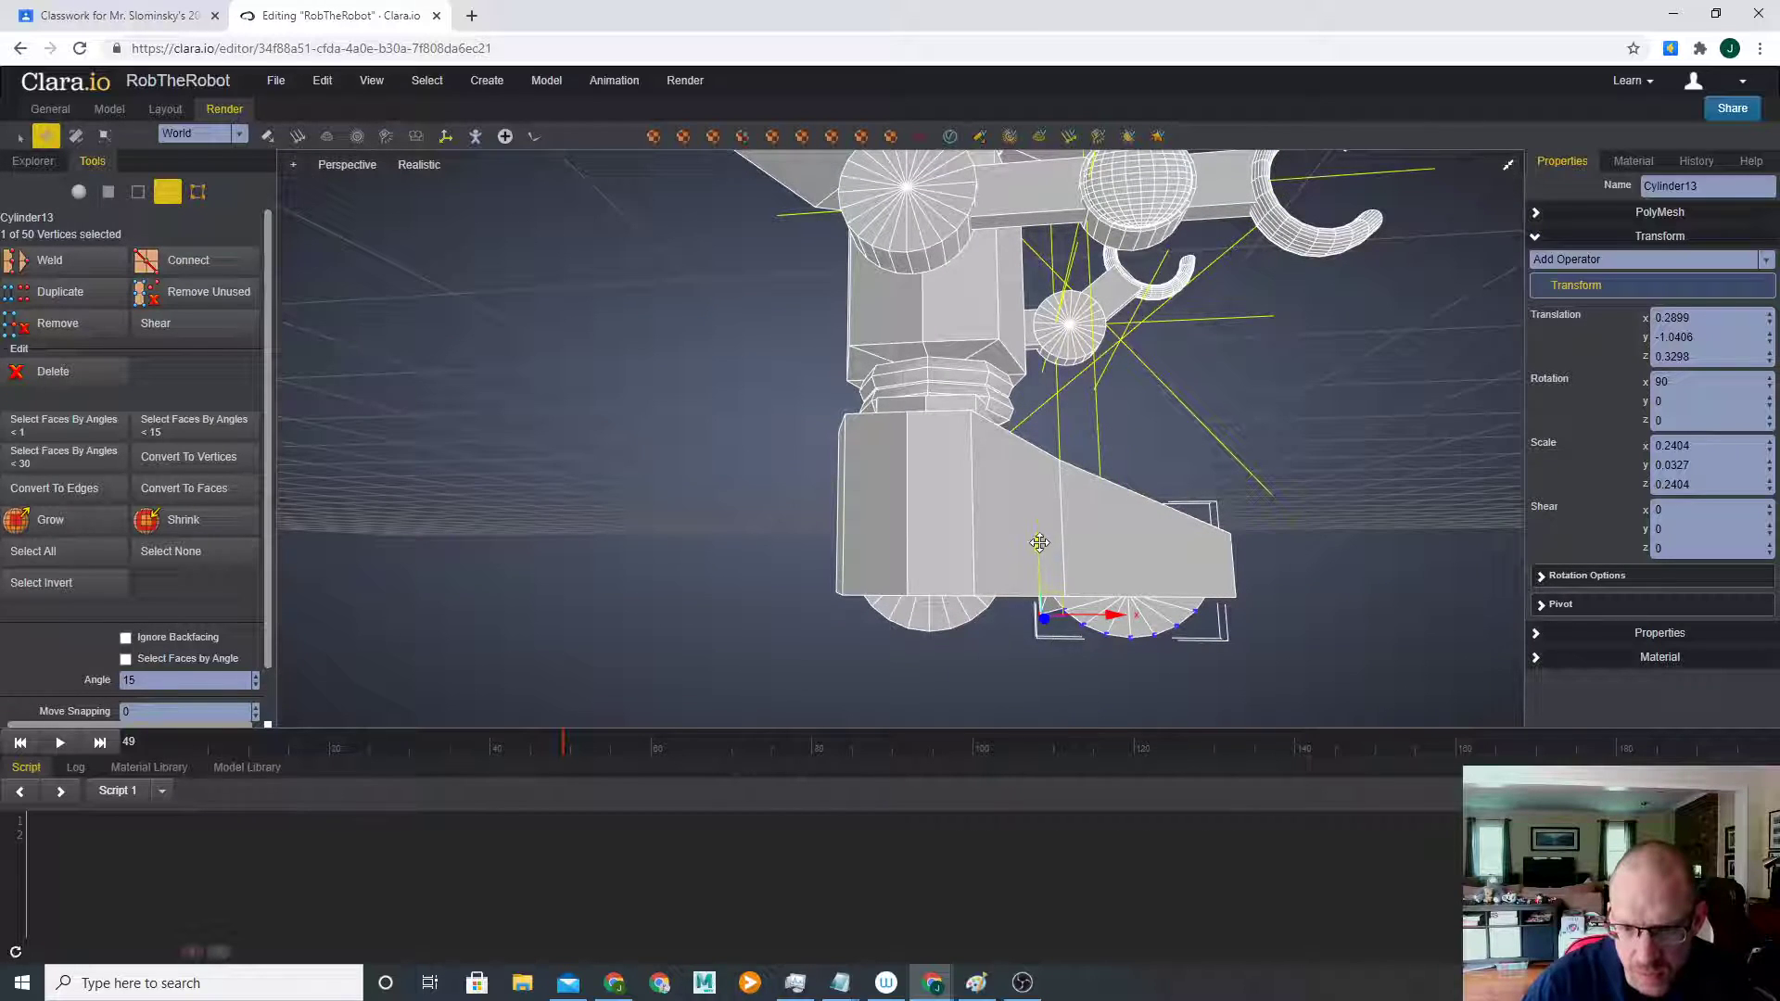
pyautogui.moveTo(1271, 699)
pyautogui.mouseDown(button='right')
pyautogui.moveTo(1113, 687)
pyautogui.moveTo(1024, 640)
pyautogui.moveTo(1104, 612)
pyautogui.moveTo(1259, 634)
pyautogui.moveTo(1186, 623)
pyautogui.mouseUp(button='right')
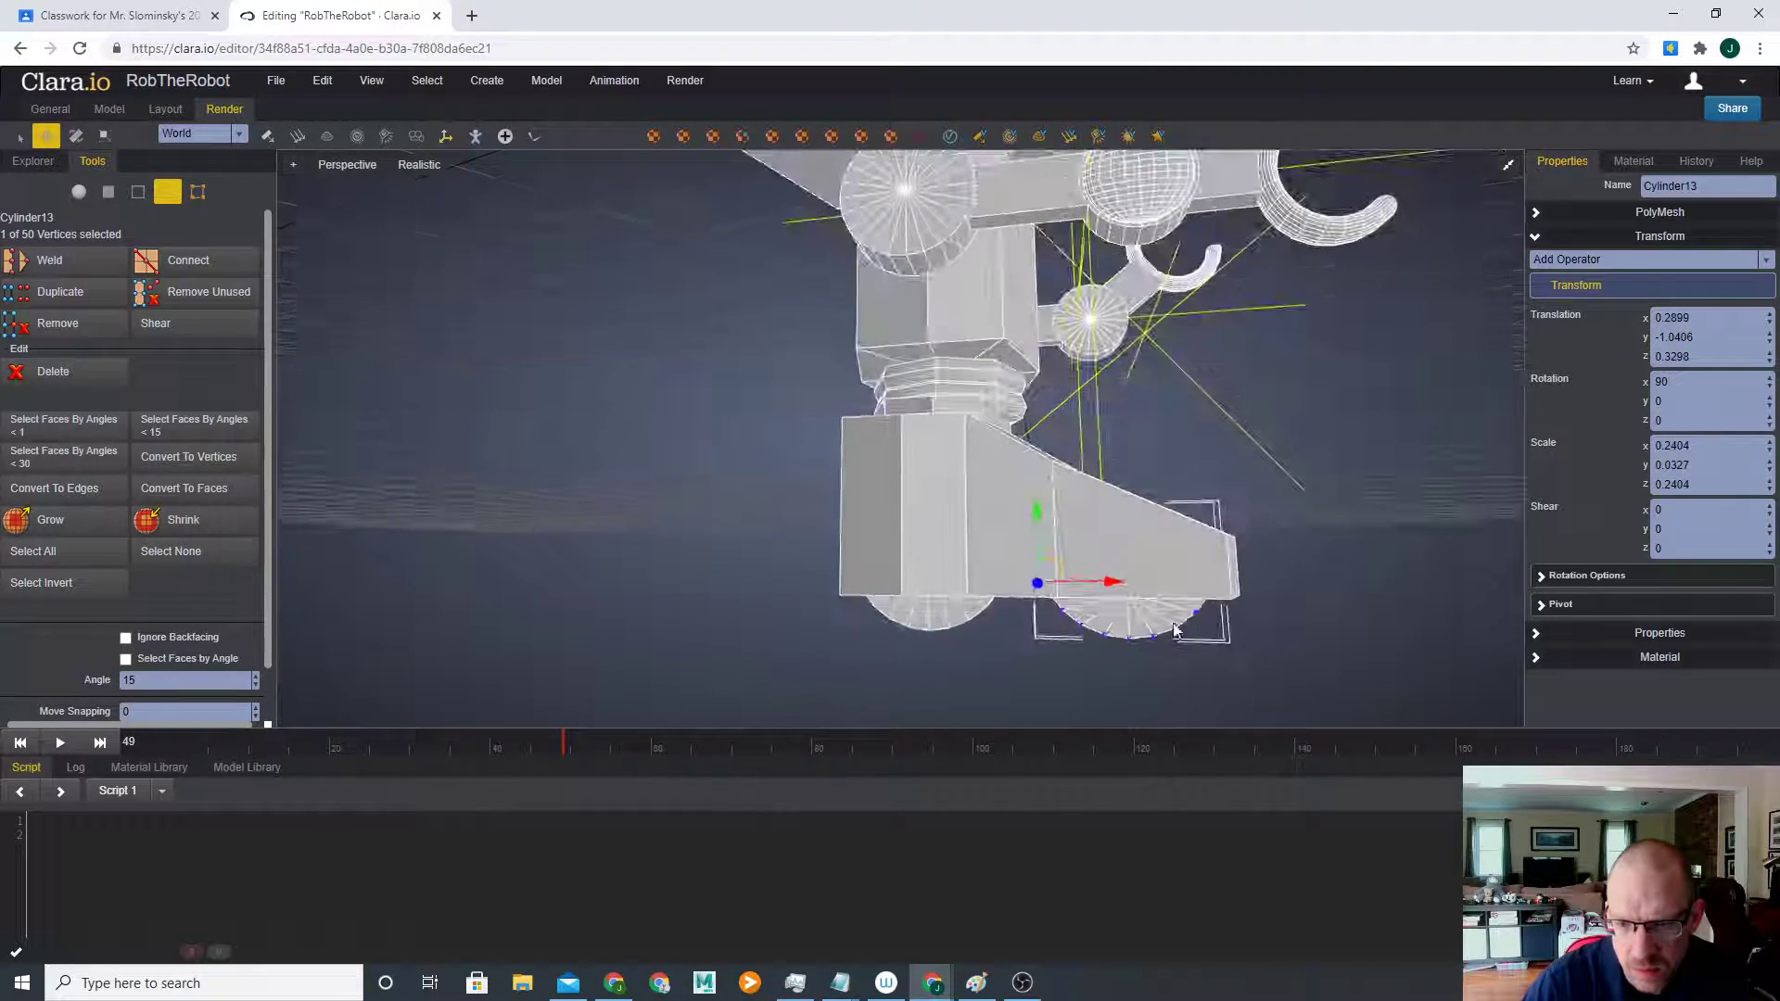
pyautogui.rightClick(1154, 628)
pyautogui.click(78, 191)
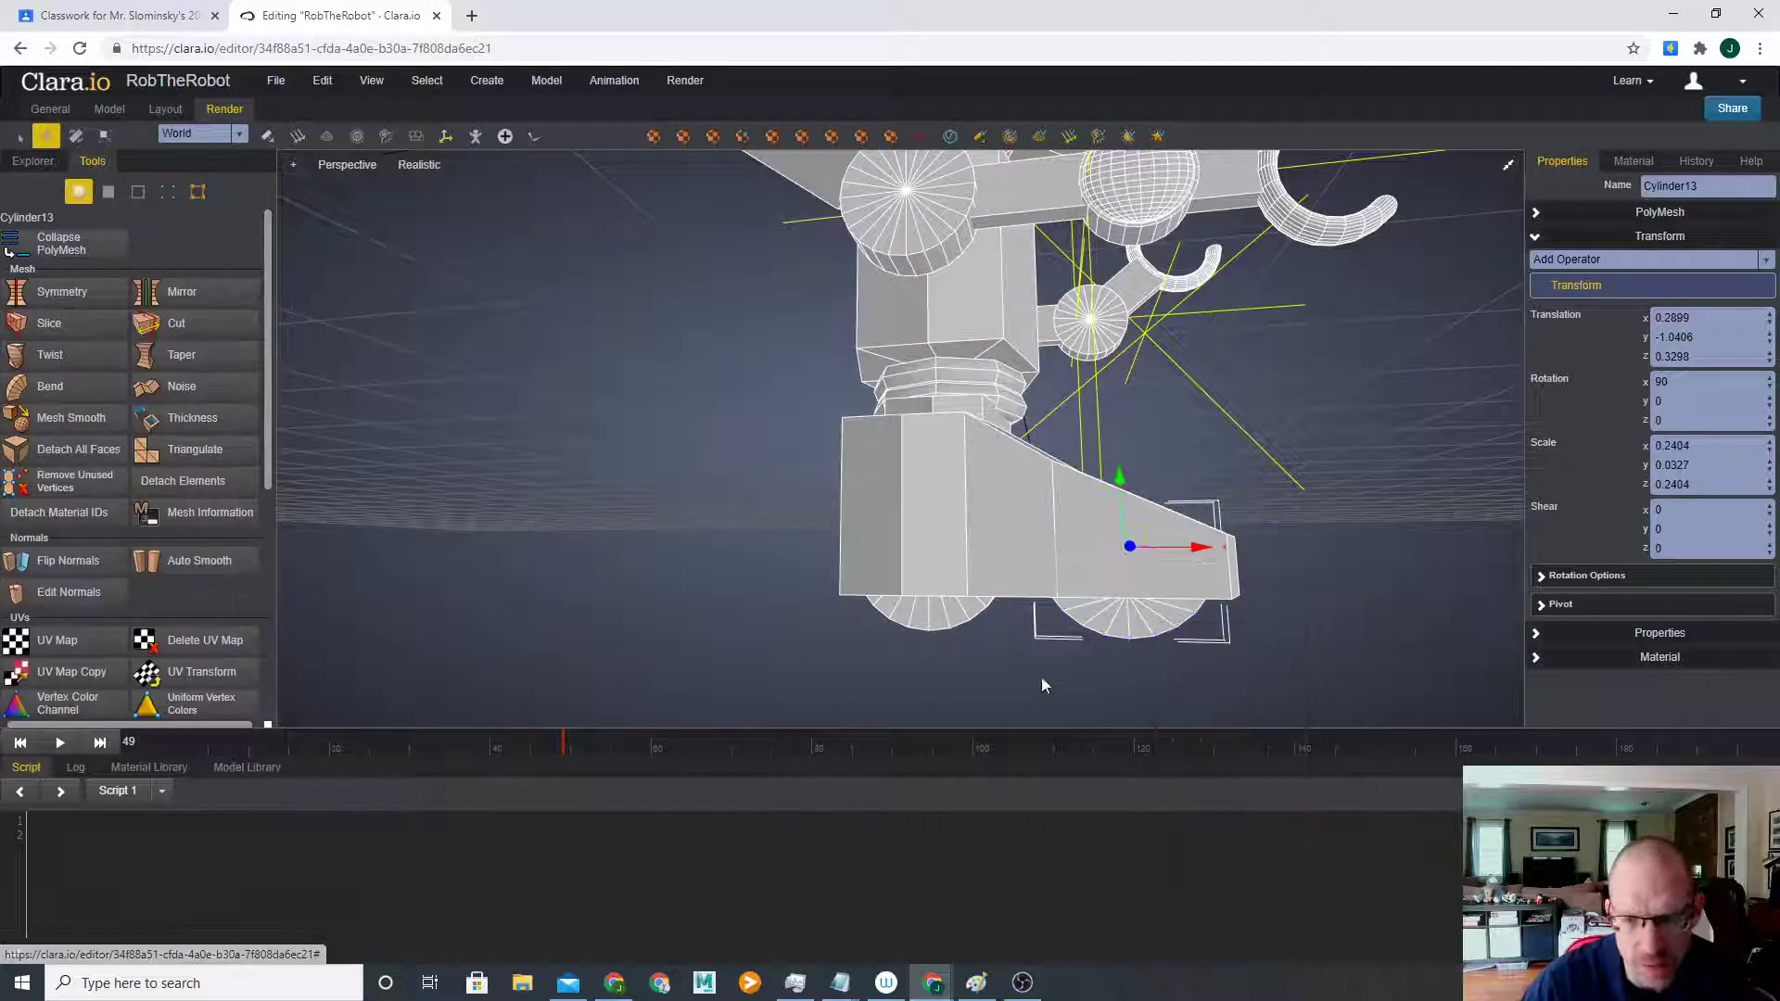
pyautogui.click(1091, 676)
# - Select the heel and toe wheels together and move the pair outward along Z to about 0.39
pyautogui.moveTo(1125, 548); pyautogui.dragTo(762, 556, button='right')
pyautogui.click(836, 610)
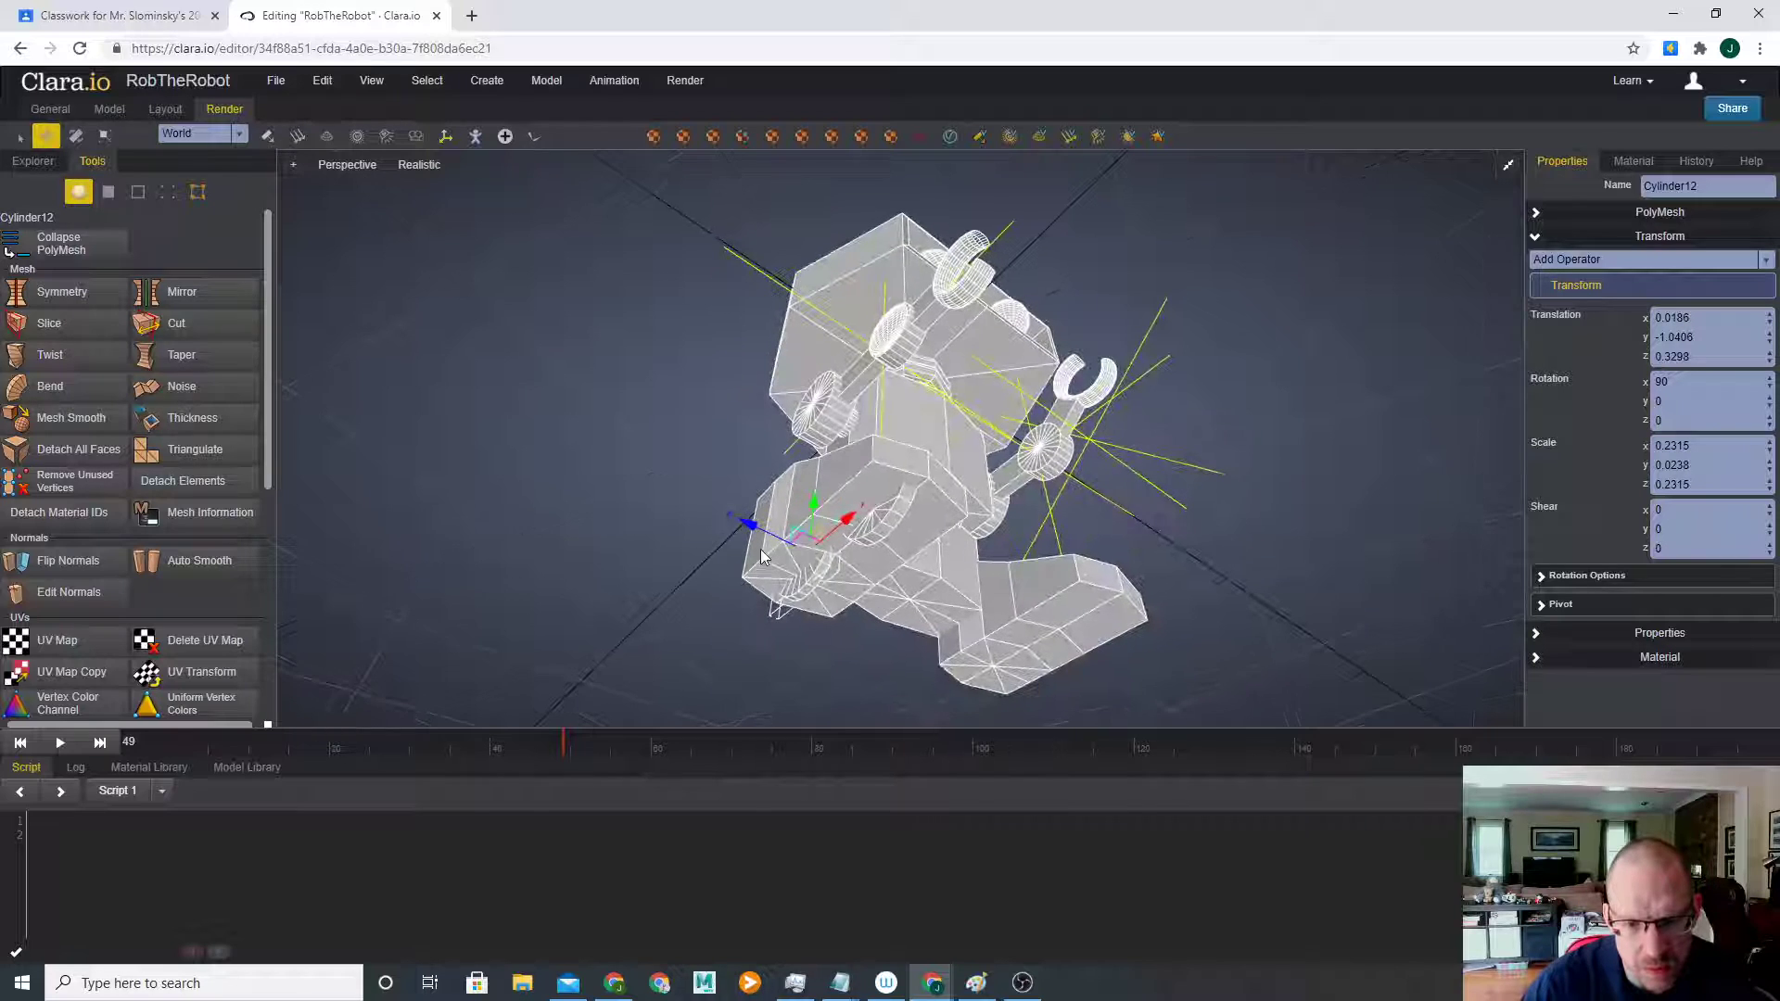
pyautogui.moveTo(756, 530); pyautogui.dragTo(751, 527)
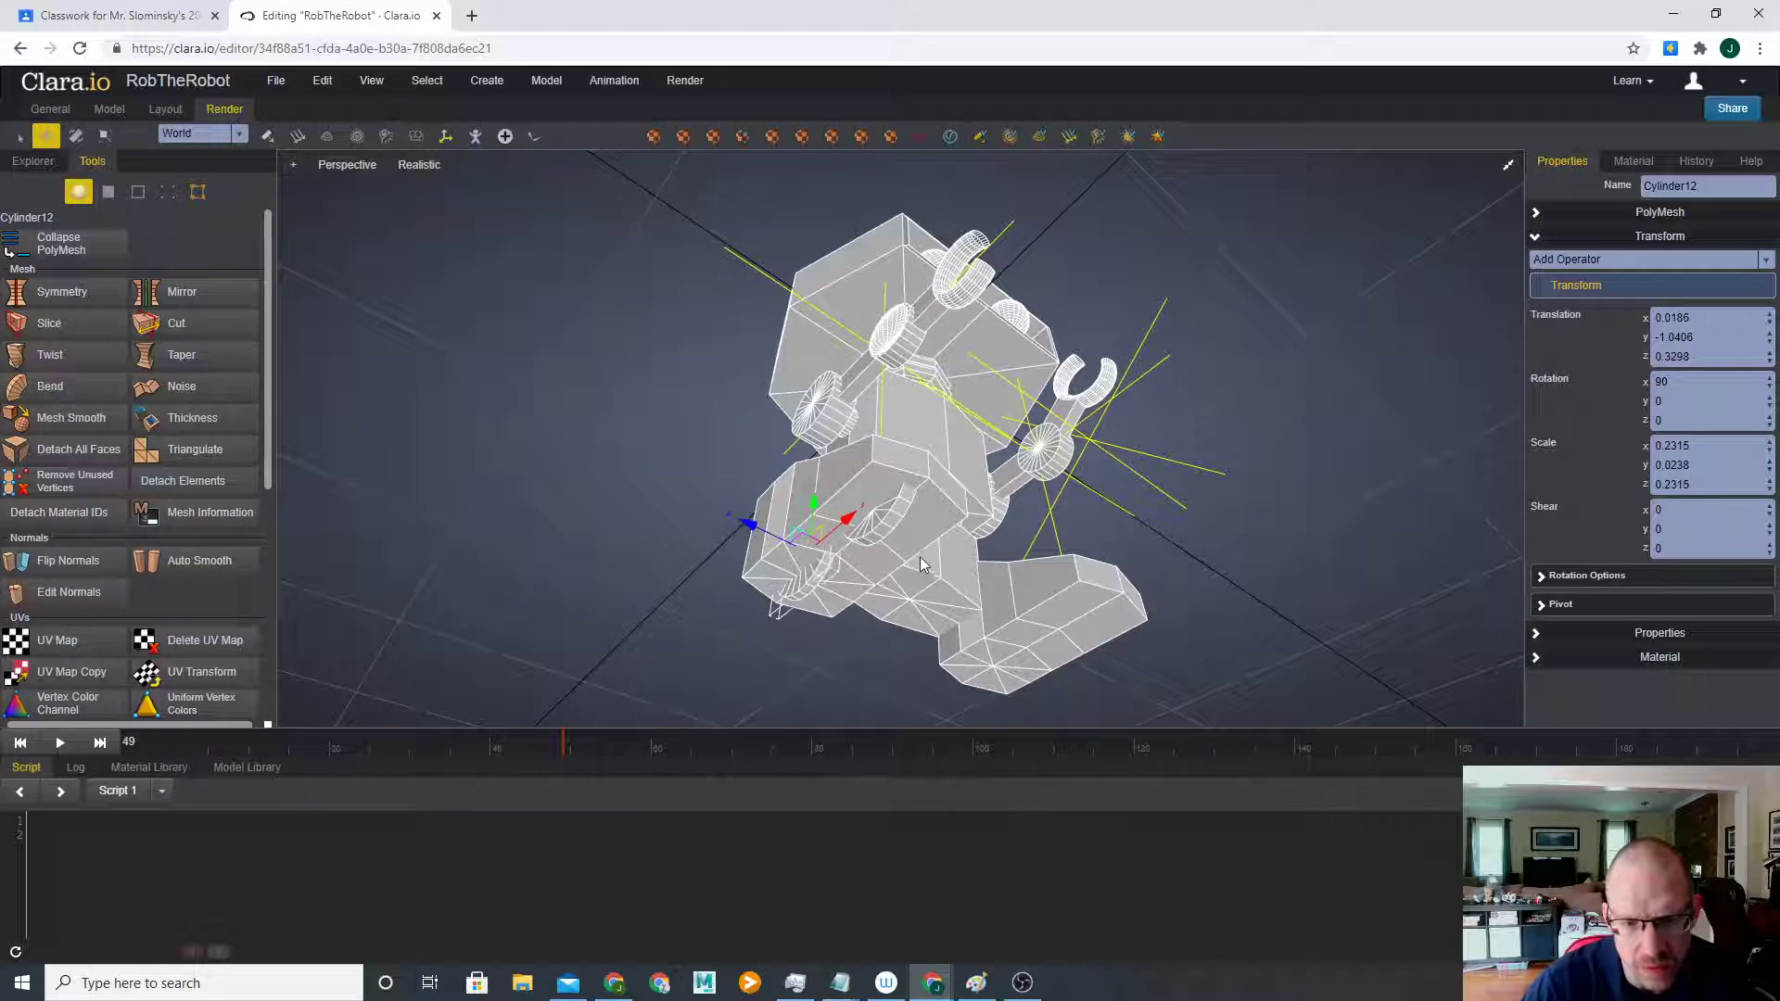
pyautogui.keyDown('shift'); pyautogui.click(812, 545); pyautogui.keyUp('shift')
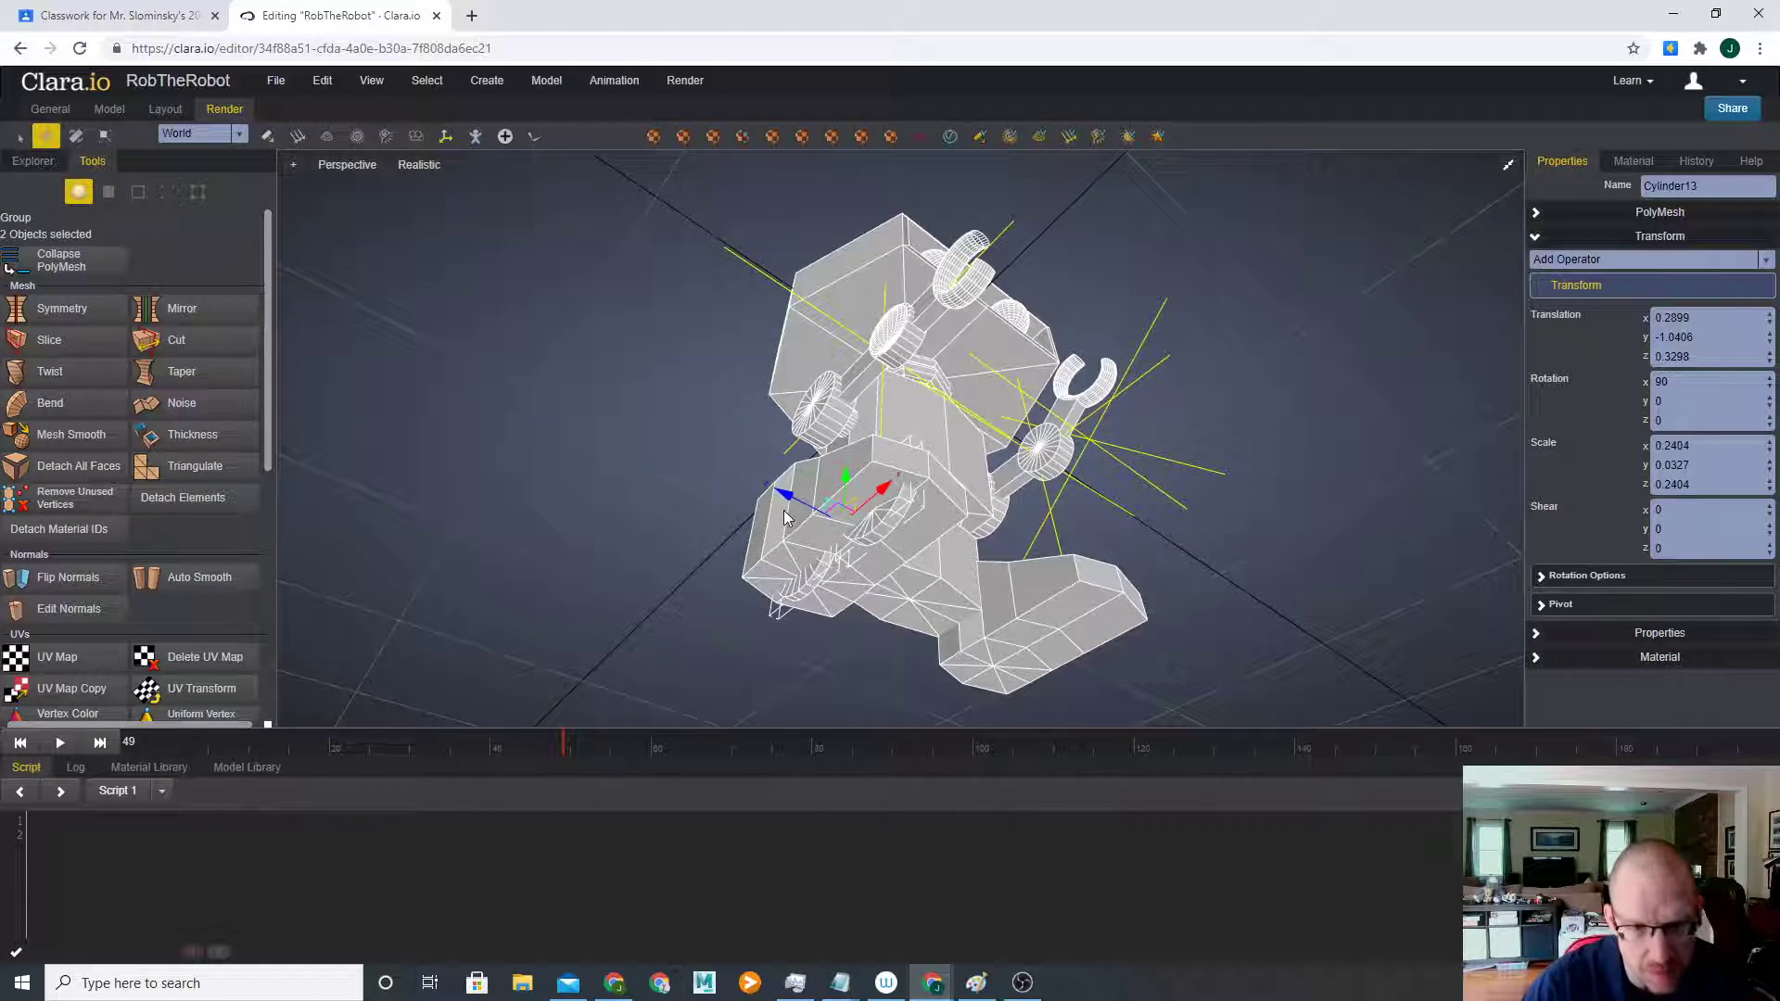
pyautogui.moveTo(785, 497); pyautogui.dragTo(763, 483)
pyautogui.moveTo(724, 565); pyautogui.dragTo(716, 618, button='right')
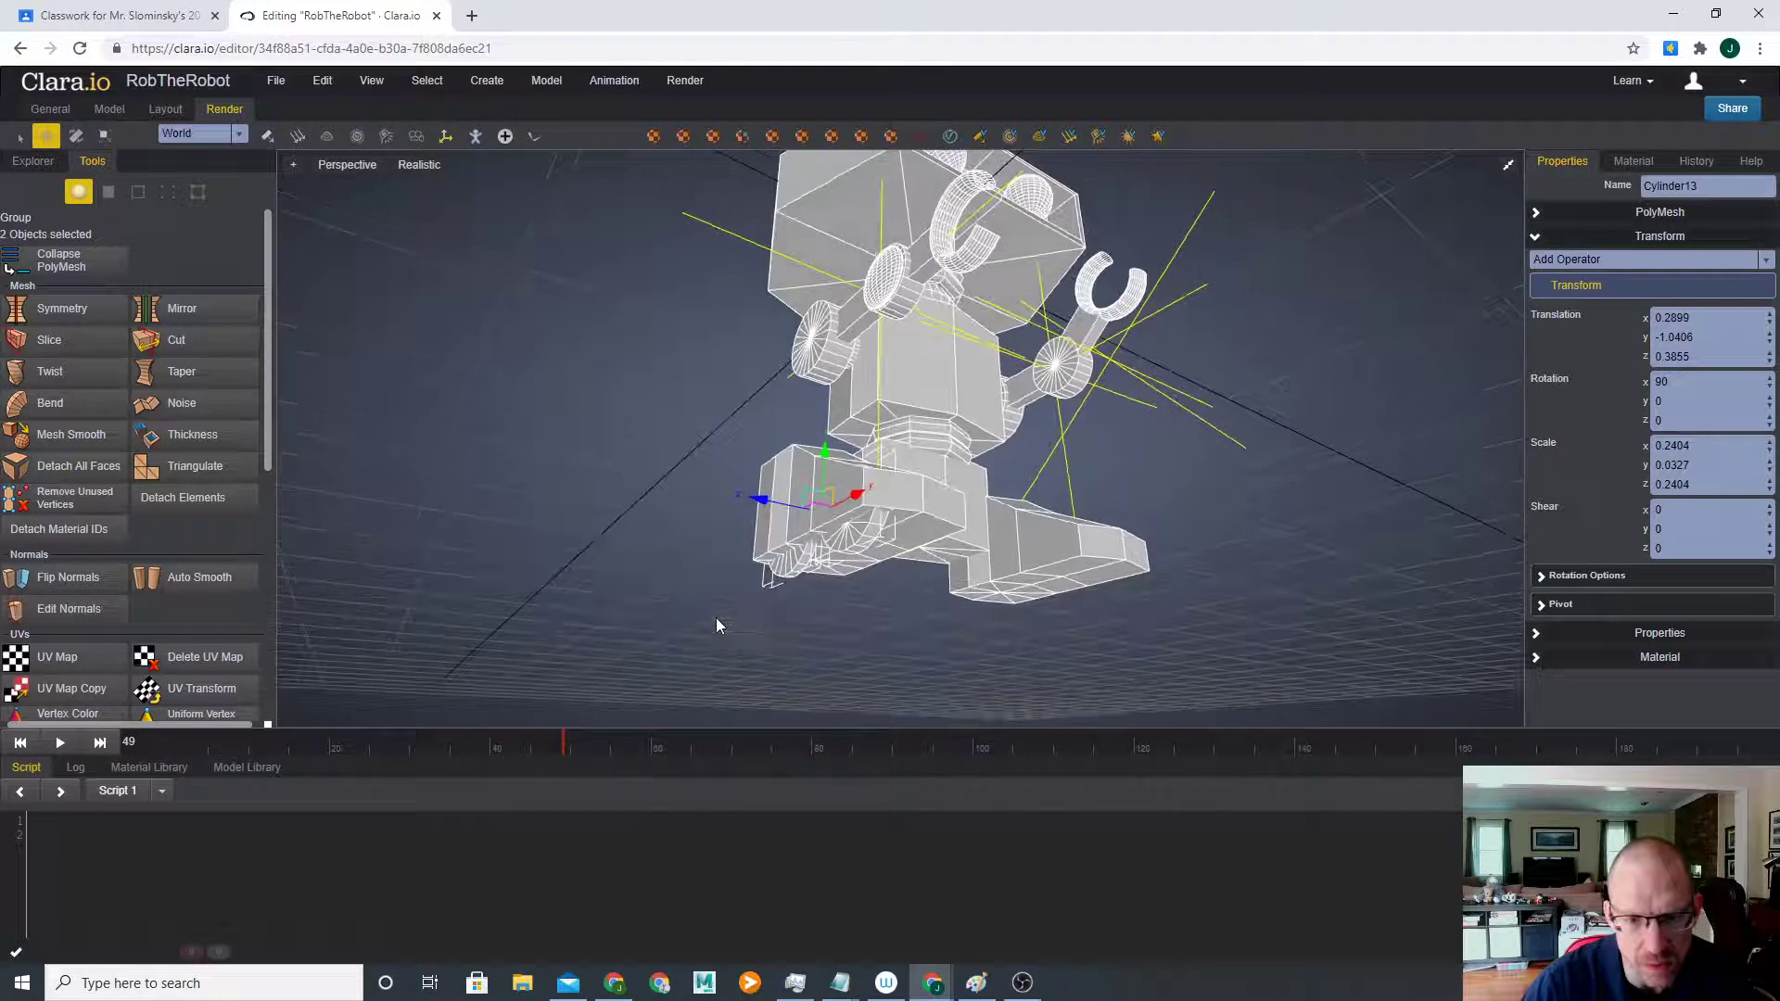
# - Clone the wheel pair as a copy and move it along Z to about 0.26, under the same foot's inner side
pyautogui.rightClick(854, 534)
pyautogui.click(931, 660)
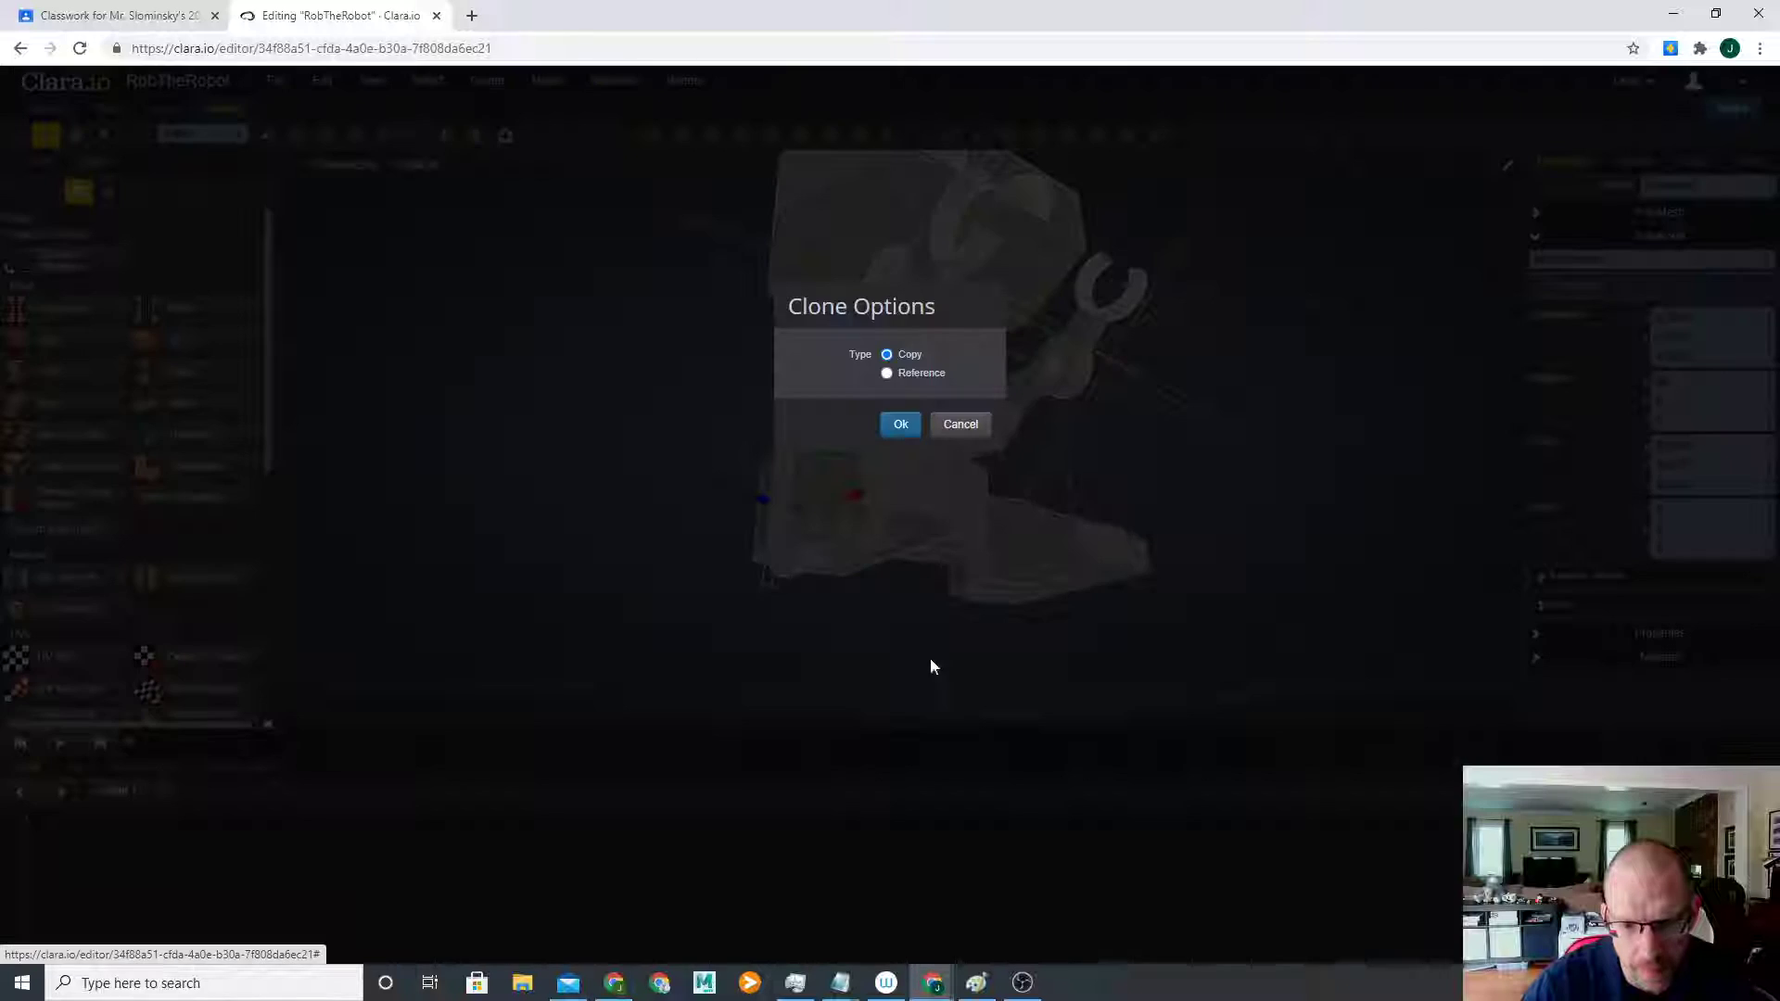
pyautogui.click(905, 429)
pyautogui.moveTo(772, 506); pyautogui.dragTo(815, 540)
# - Clone the inner wheel pair as a copy and move it along Z to about -0.24, under the other foot
pyautogui.rightClick(924, 559)
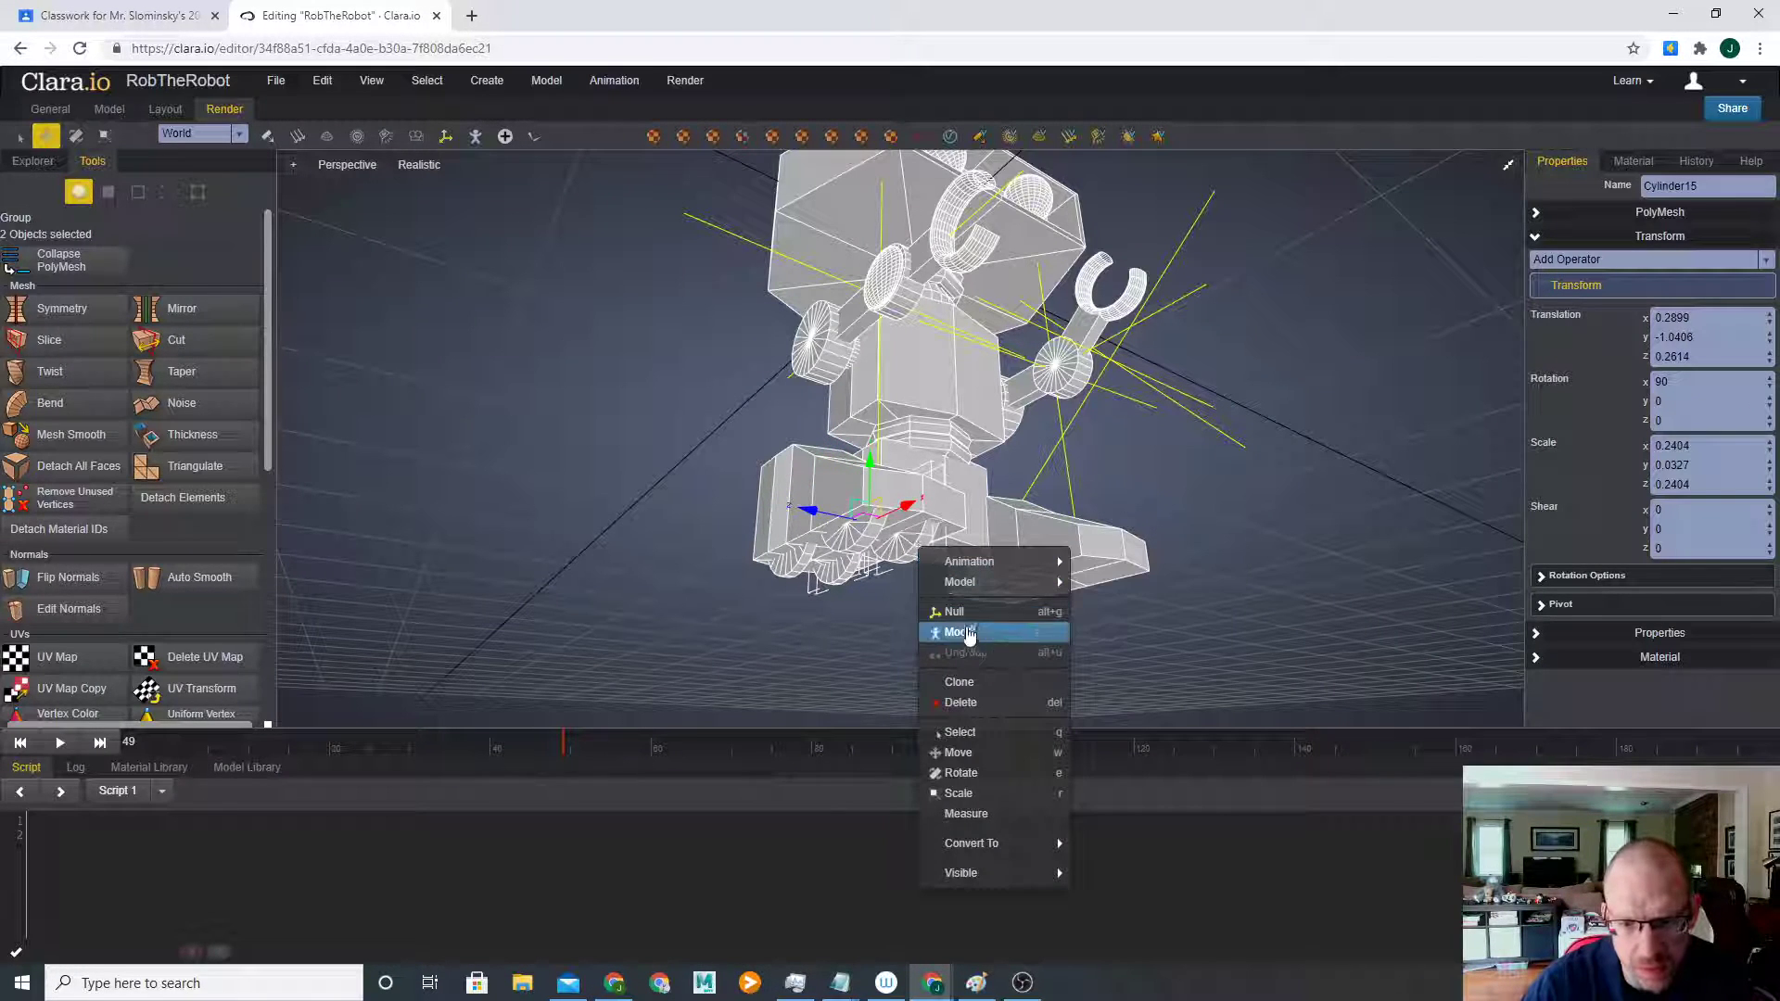
pyautogui.click(1025, 690)
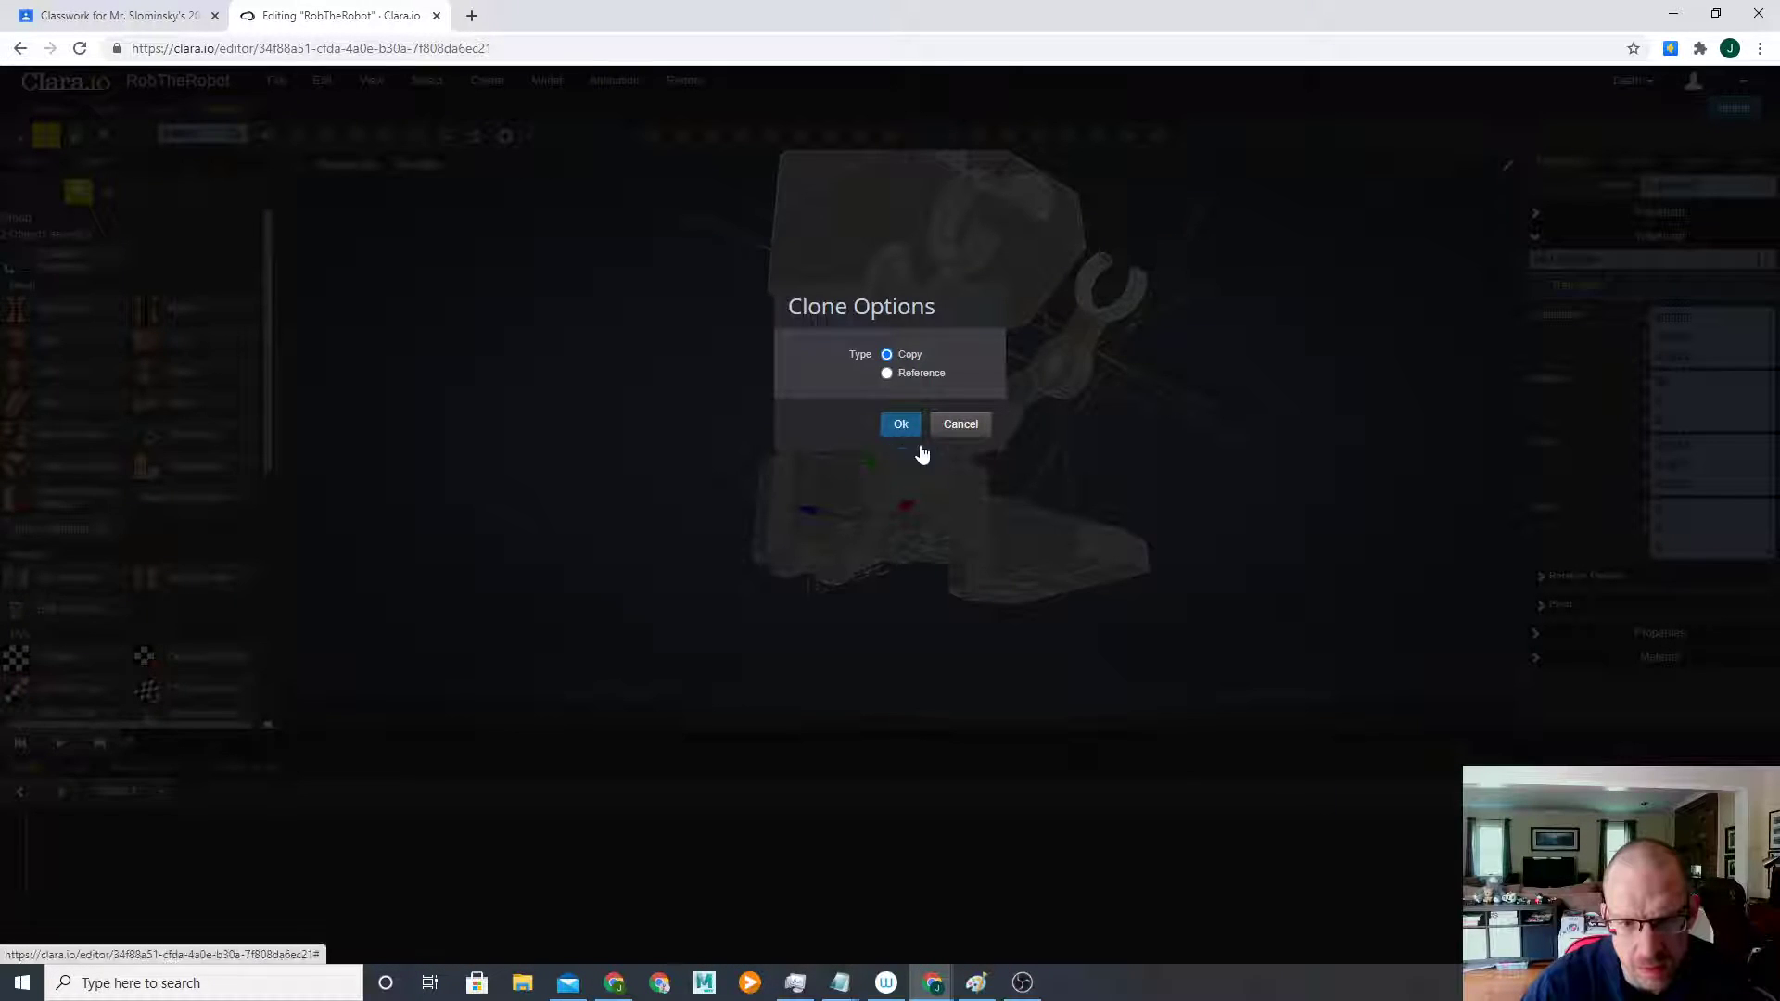
pyautogui.click(908, 431)
pyautogui.moveTo(808, 510); pyautogui.dragTo(998, 577)
# - Clone the second foot's wheel pair as a copy, move it along Z to about -0.37, and deselect it
pyautogui.rightClick(1117, 542)
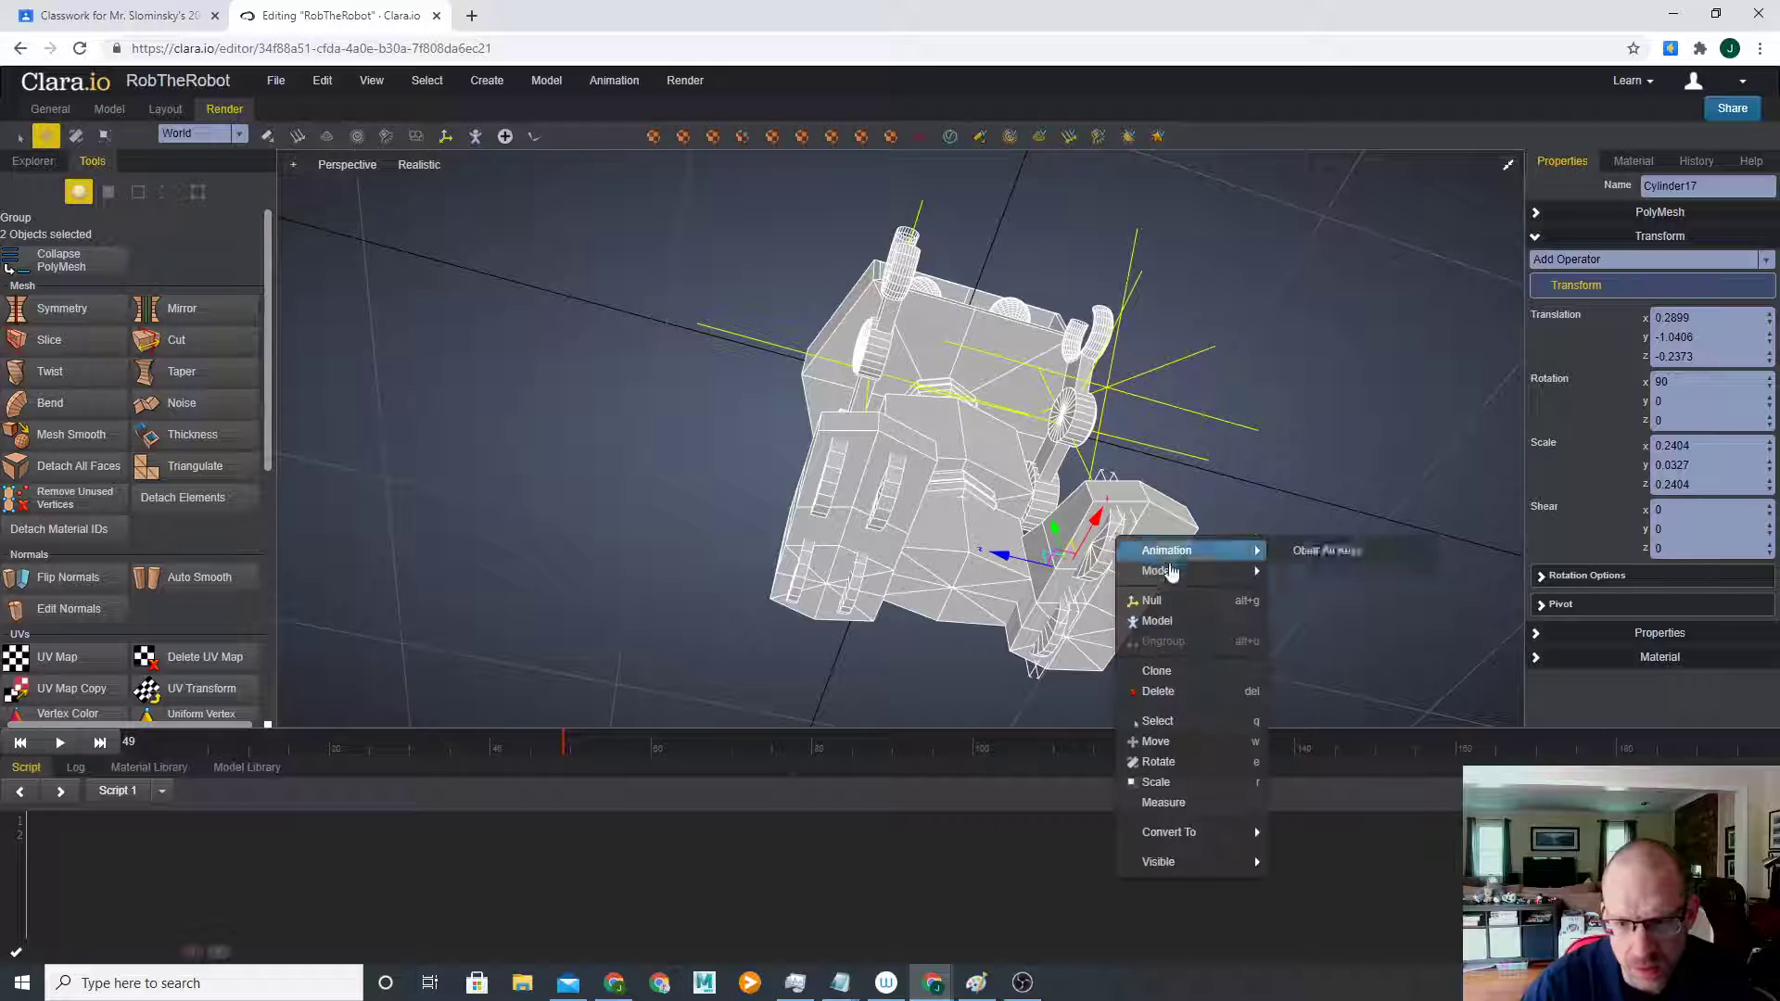
pyautogui.click(1205, 660)
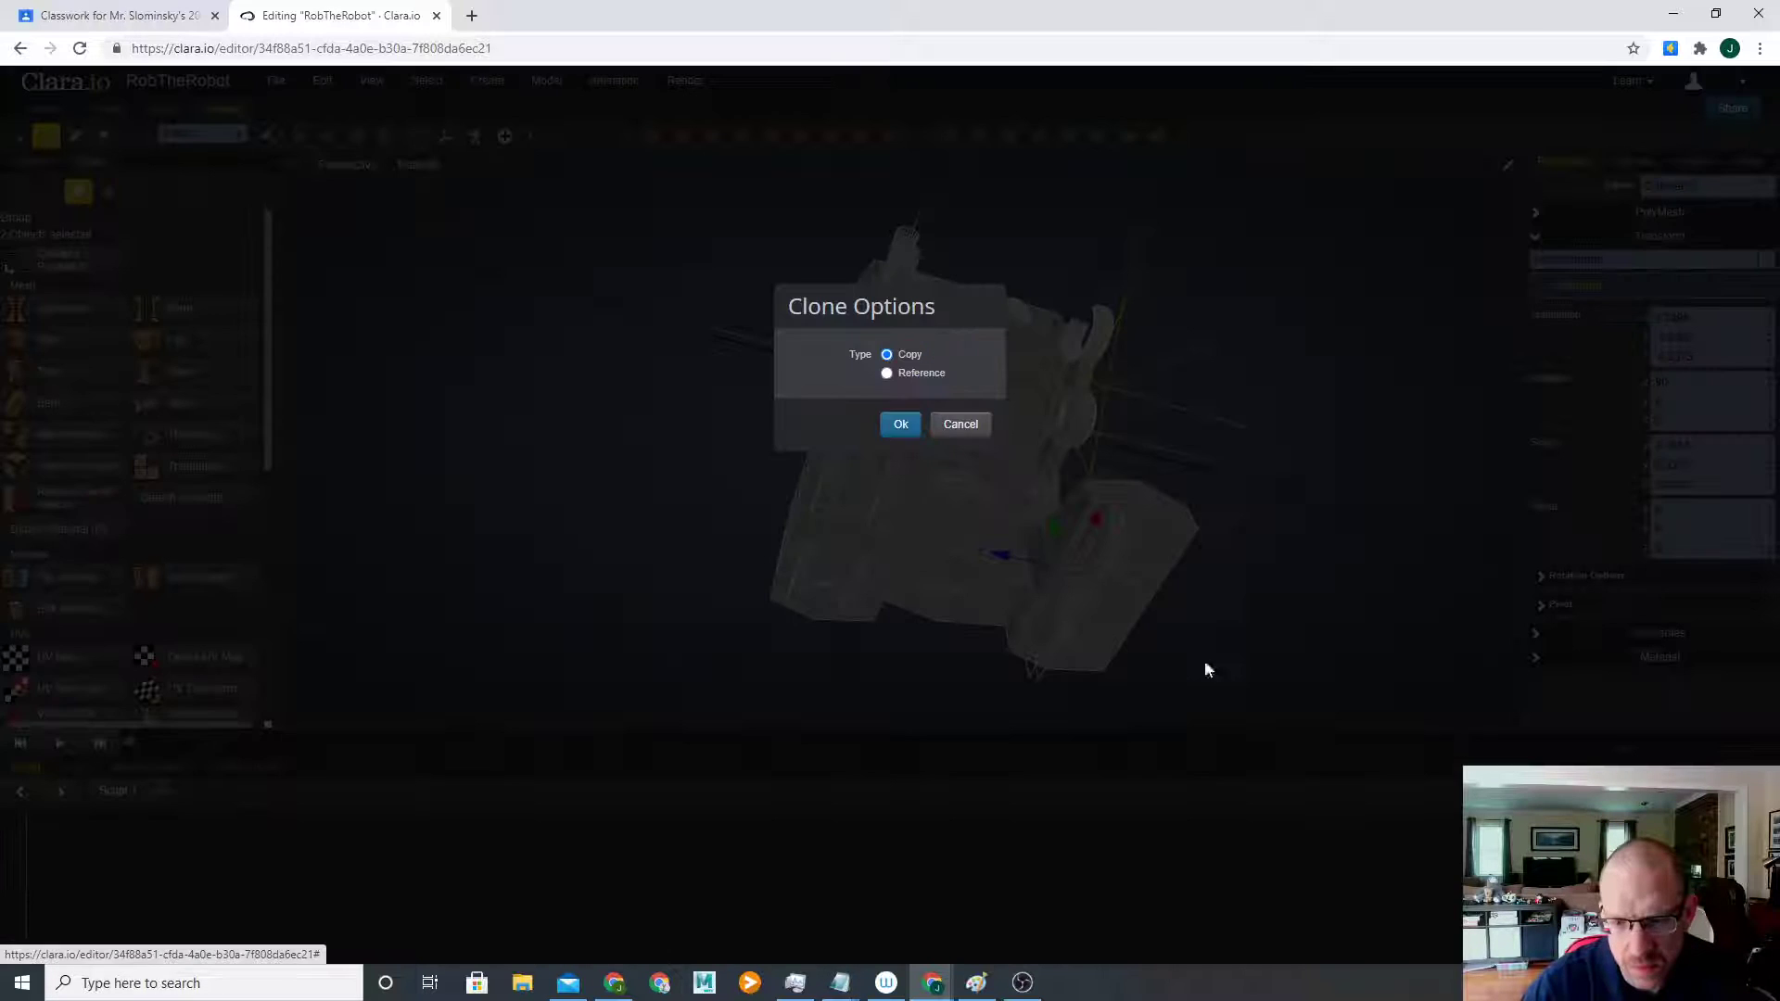
pyautogui.click(901, 431)
pyautogui.moveTo(1041, 579); pyautogui.dragTo(1058, 583)
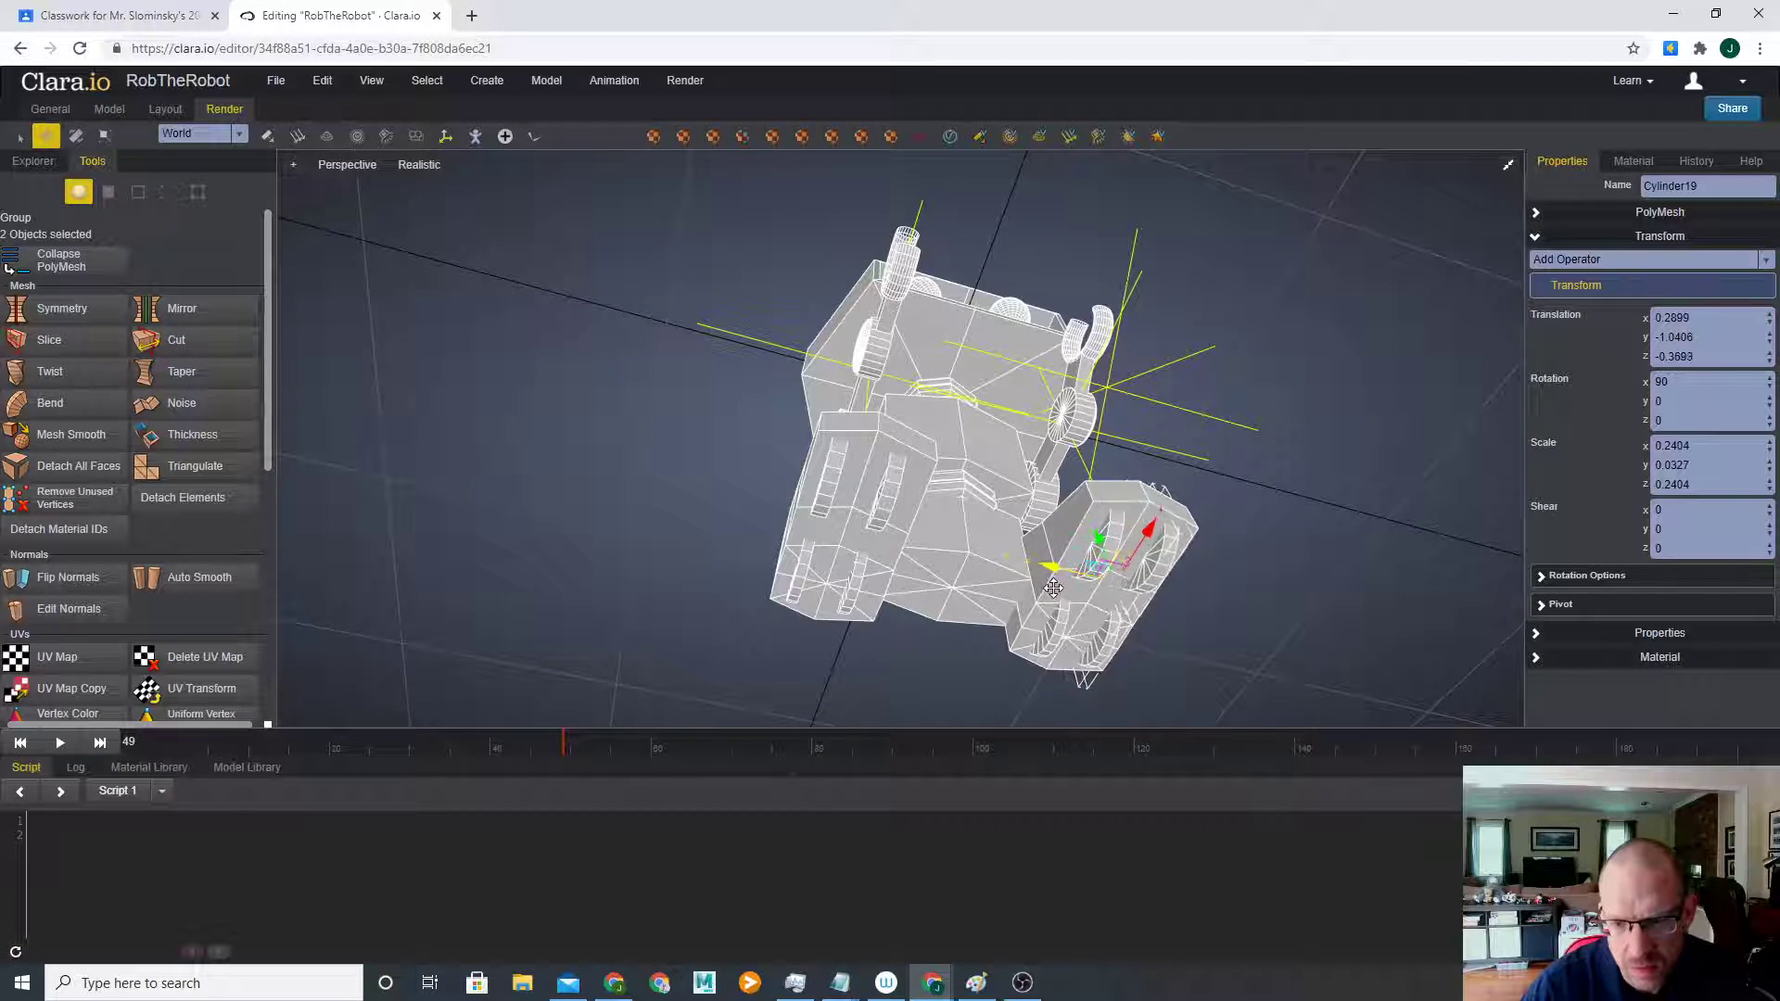
pyautogui.click(1266, 570)
# - Examine the assembled robot from the front and at different distances, checking the head, eyes, arms and feet
pyautogui.moveTo(1204, 452)
pyautogui.mouseDown(button='right')
pyautogui.moveTo(1157, 535)
pyautogui.moveTo(1183, 553)
pyautogui.moveTo(1165, 564)
pyautogui.moveTo(1196, 567)
pyautogui.moveTo(1146, 475)
pyautogui.moveTo(998, 464)
pyautogui.moveTo(1158, 480)
pyautogui.moveTo(1087, 482)
pyautogui.mouseUp(button='right')
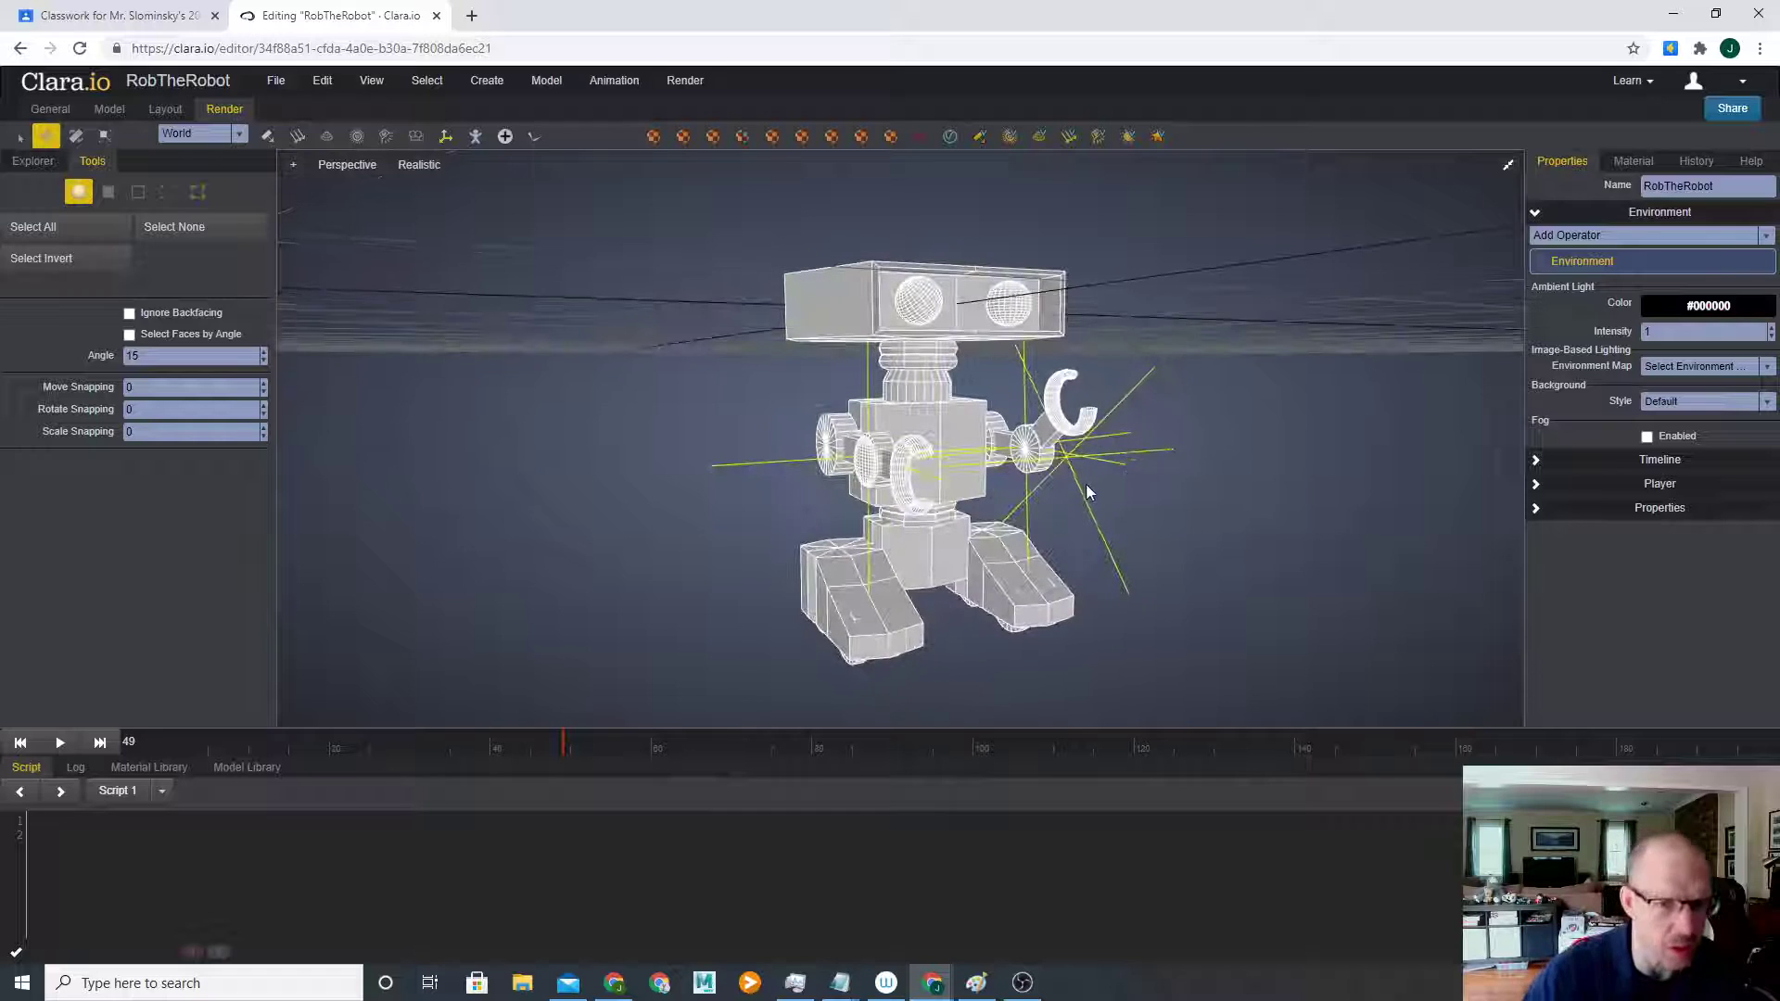
pyautogui.scroll(2, 935, 461)
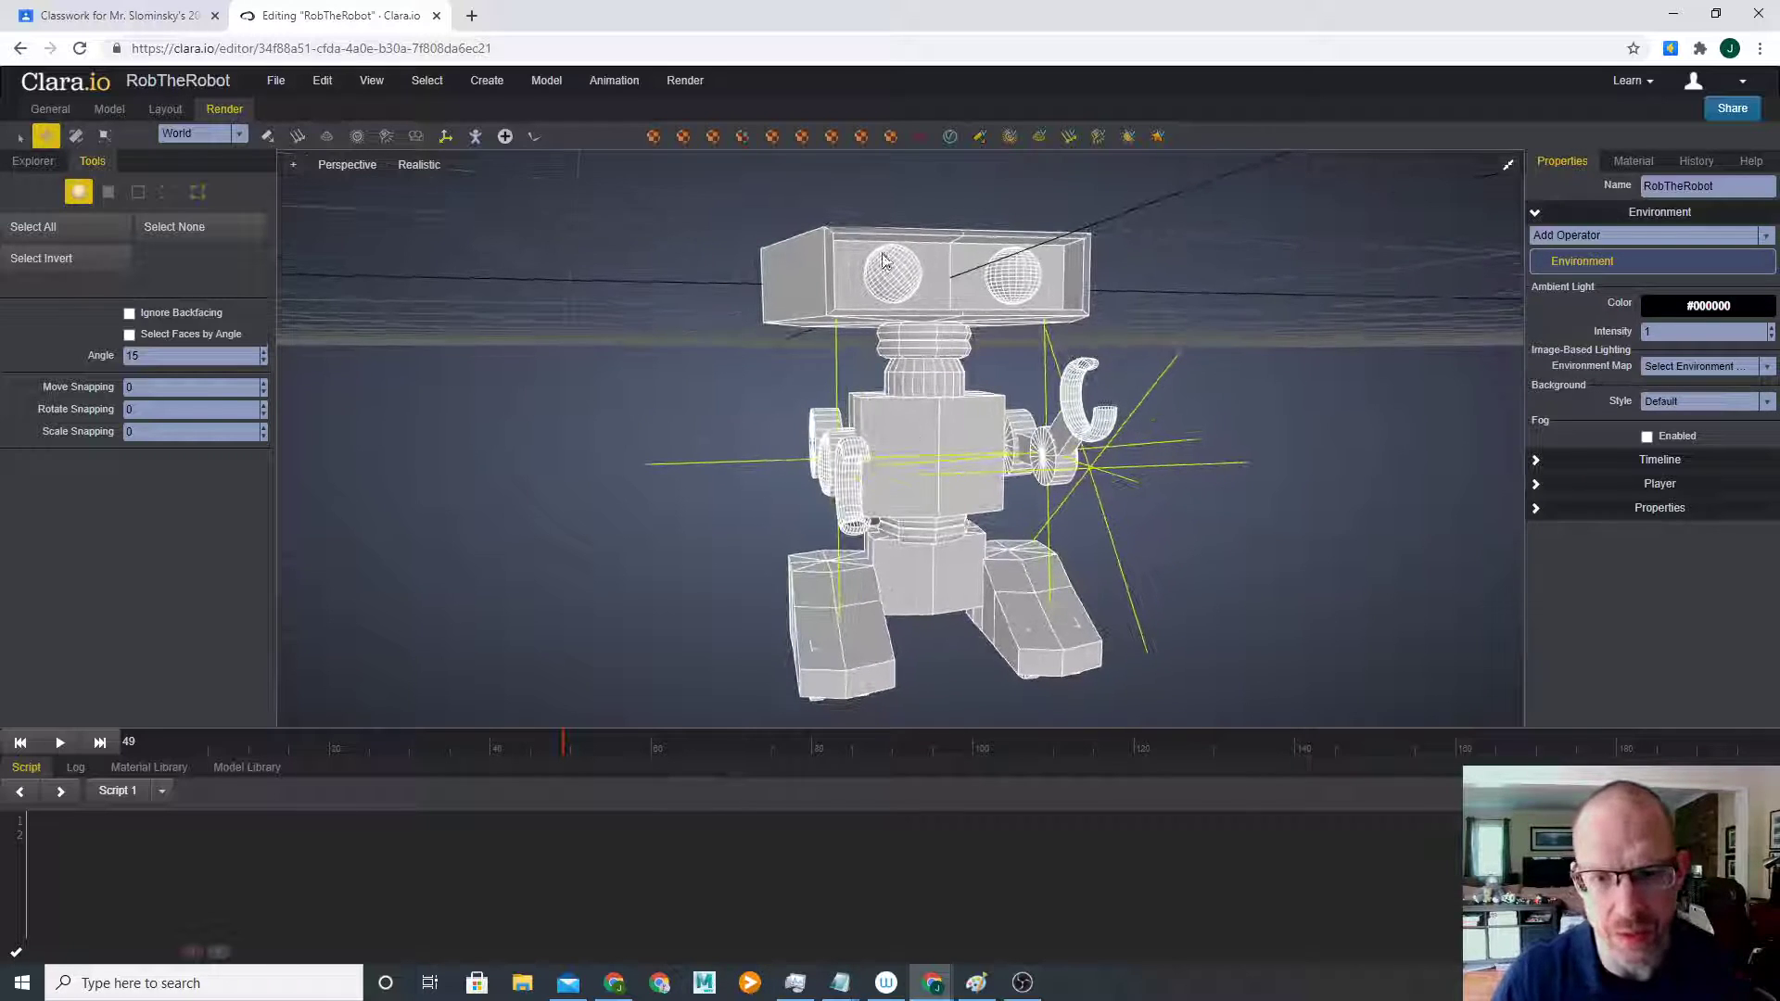
pyautogui.click(884, 264)
pyautogui.moveTo(1136, 380); pyautogui.dragTo(1188, 503, button='right')
pyautogui.click(1180, 514)
pyautogui.scroll(-3, 1178, 516)
pyautogui.moveTo(1187, 503); pyautogui.dragTo(1039, 508, button='middle')
pyautogui.scroll(4, 969, 519)
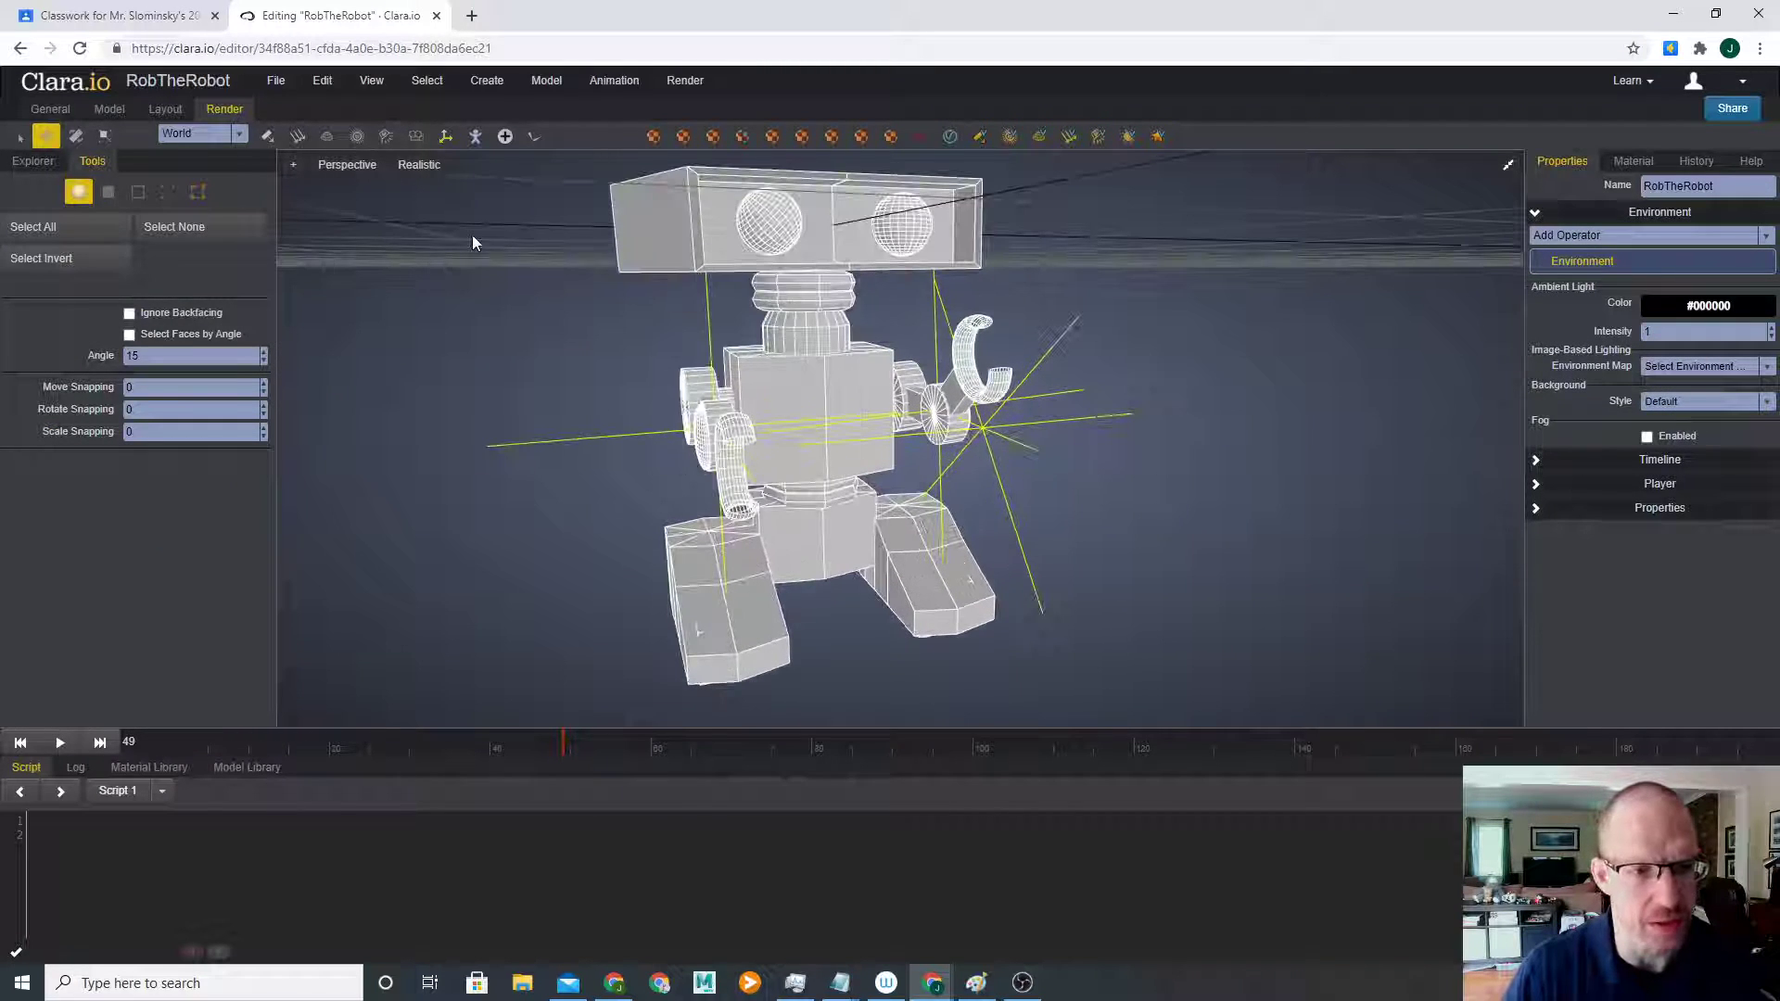
# - Hide the mesh edges in the realistic perspective view and view the robot with clean shaded surfaces
pyautogui.click(345, 167)
pyautogui.click(417, 167)
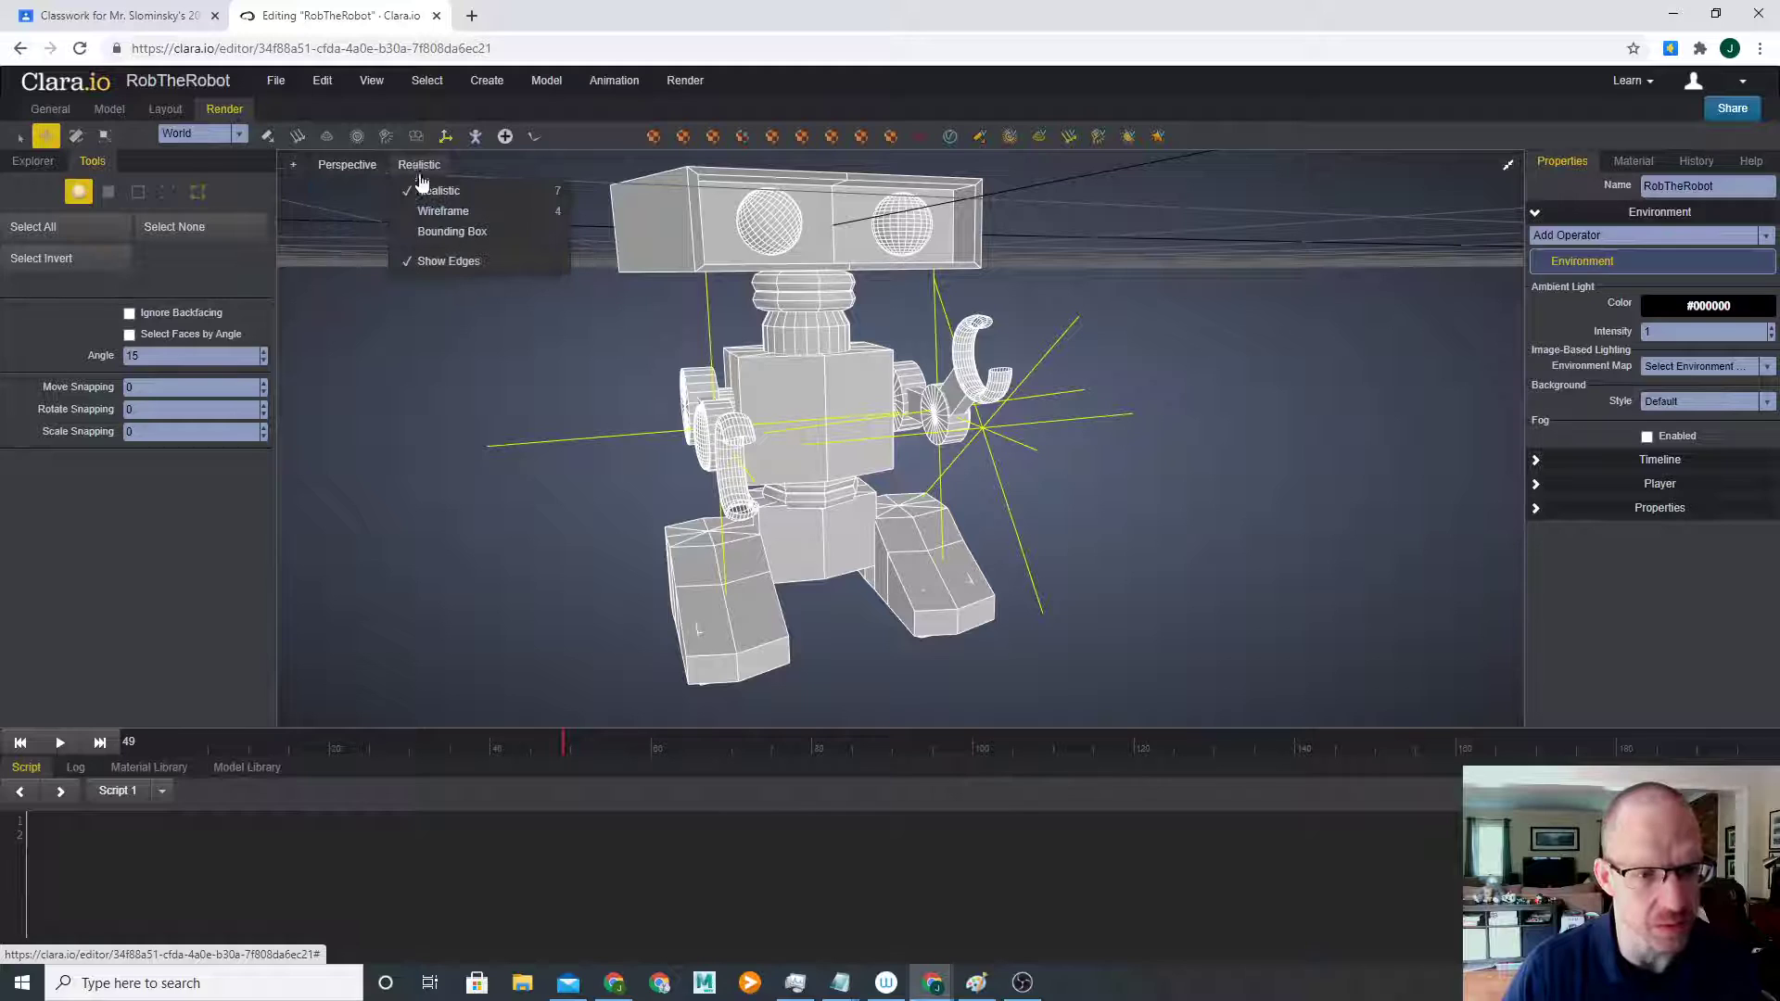
pyautogui.click(446, 262)
pyautogui.moveTo(545, 497); pyautogui.dragTo(647, 510, button='right')
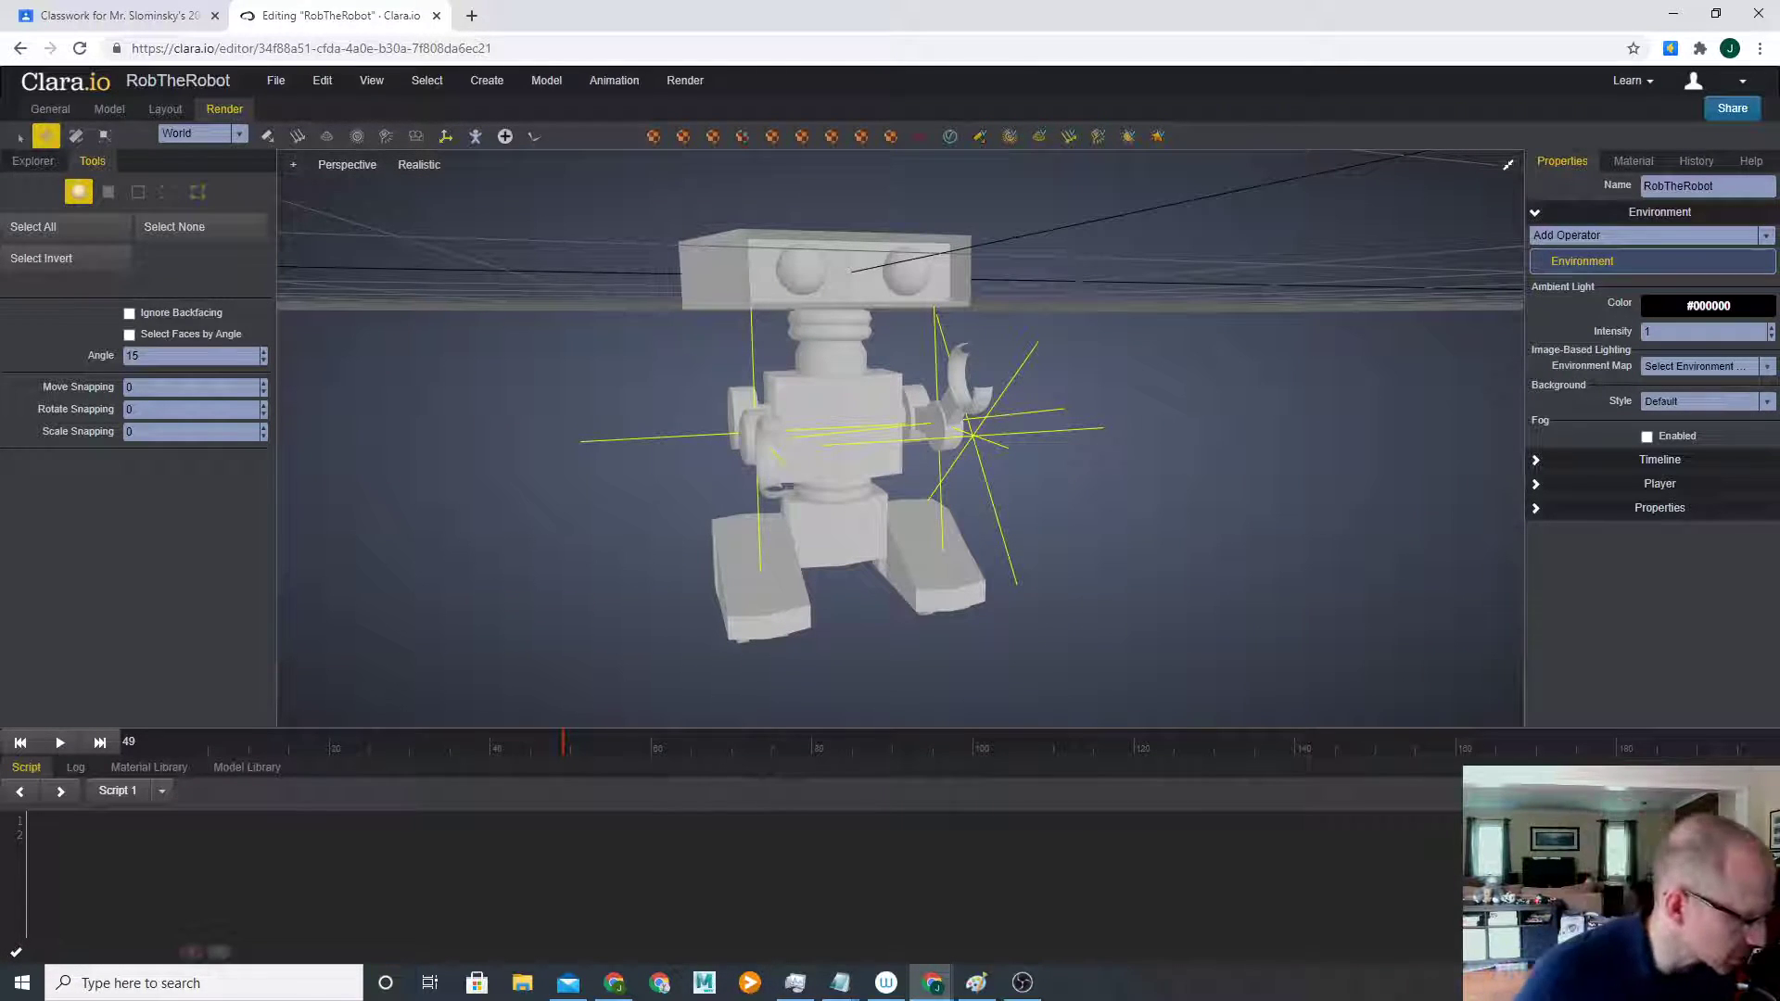